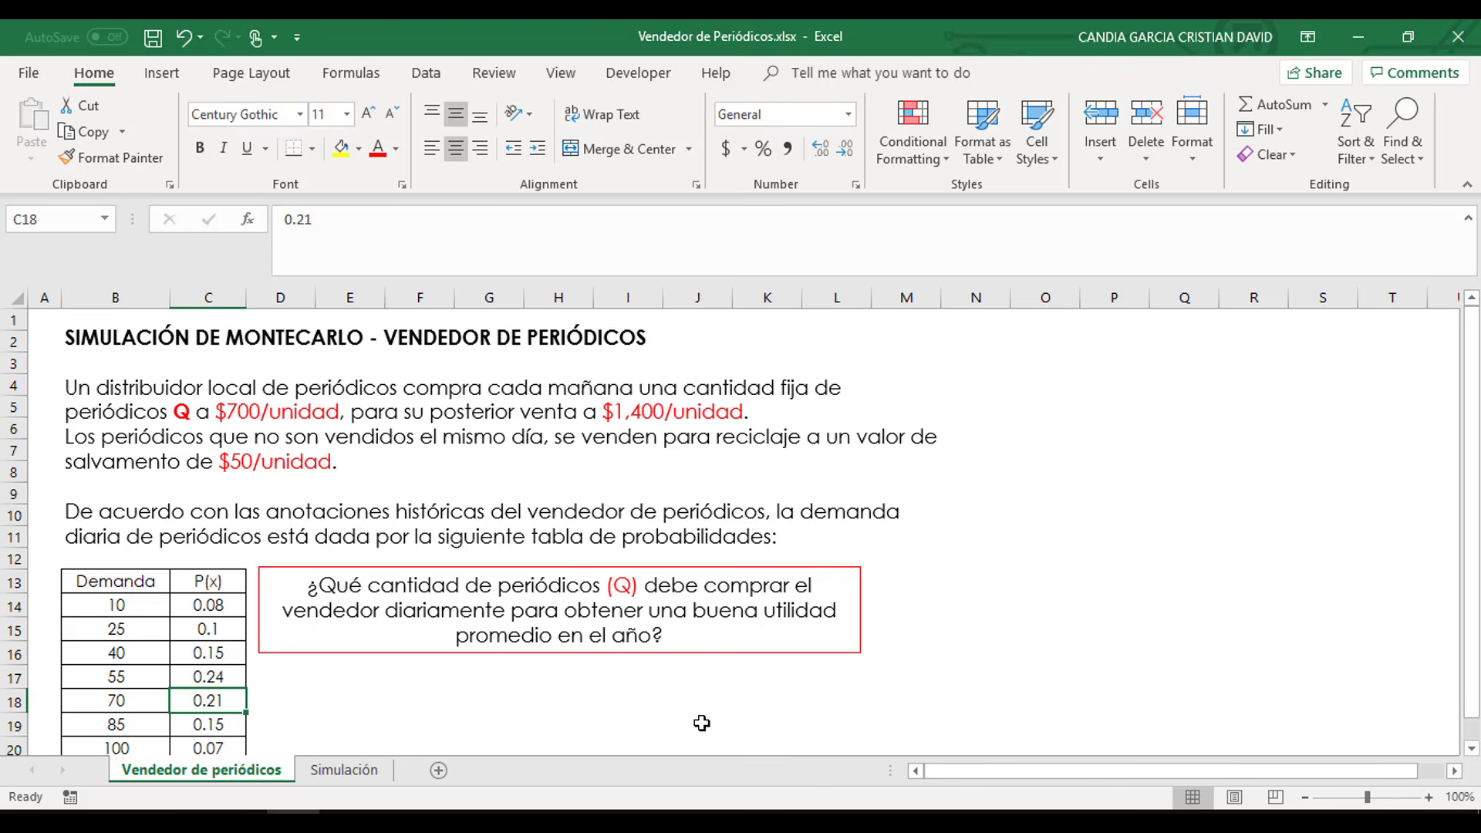
- Review the daily demand and P(x) probability table together with the newspaper vendor problem statement
scroll(401, 695, "down", 1)
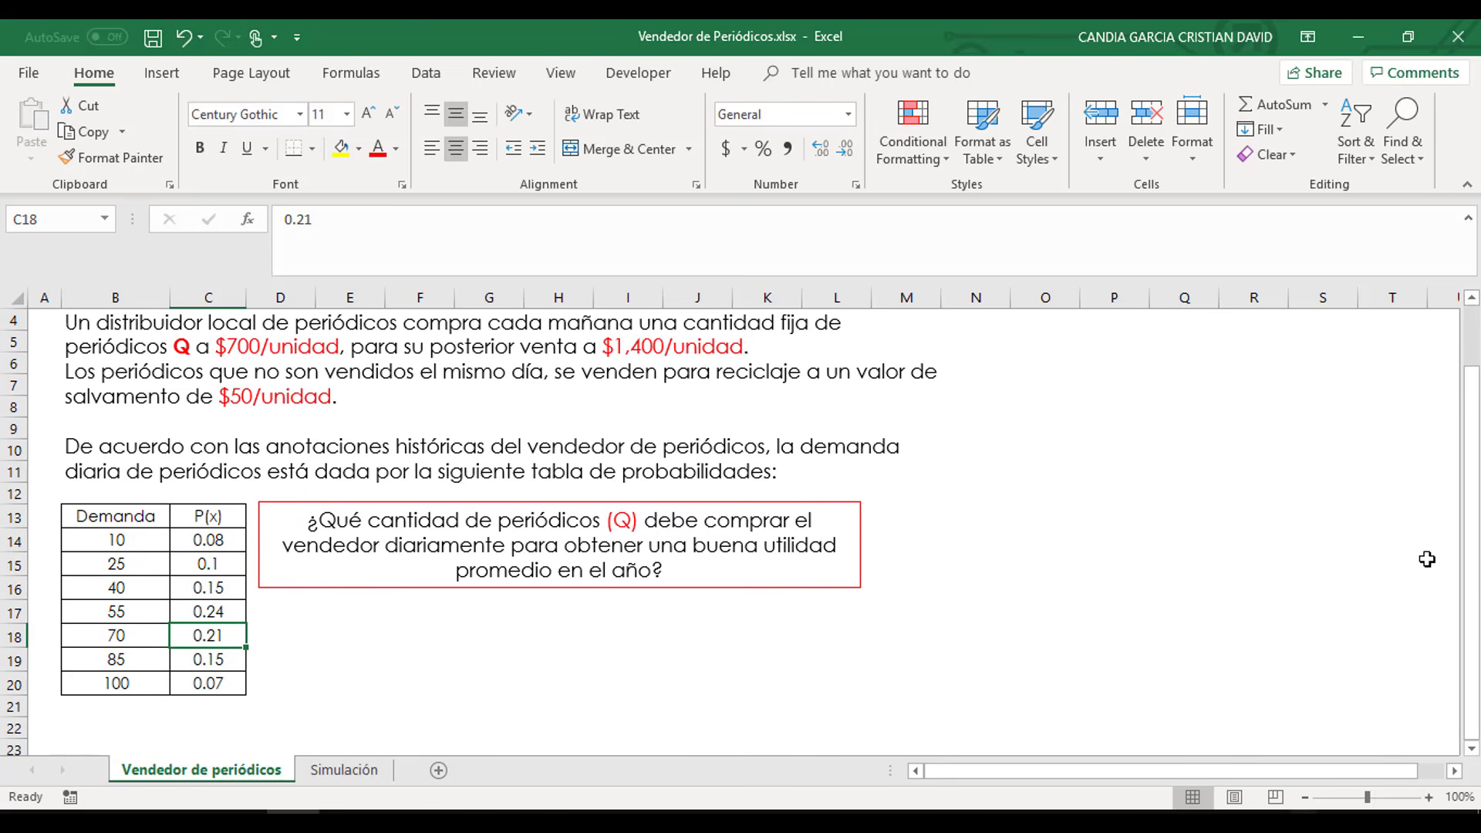
left_click(262, 685)
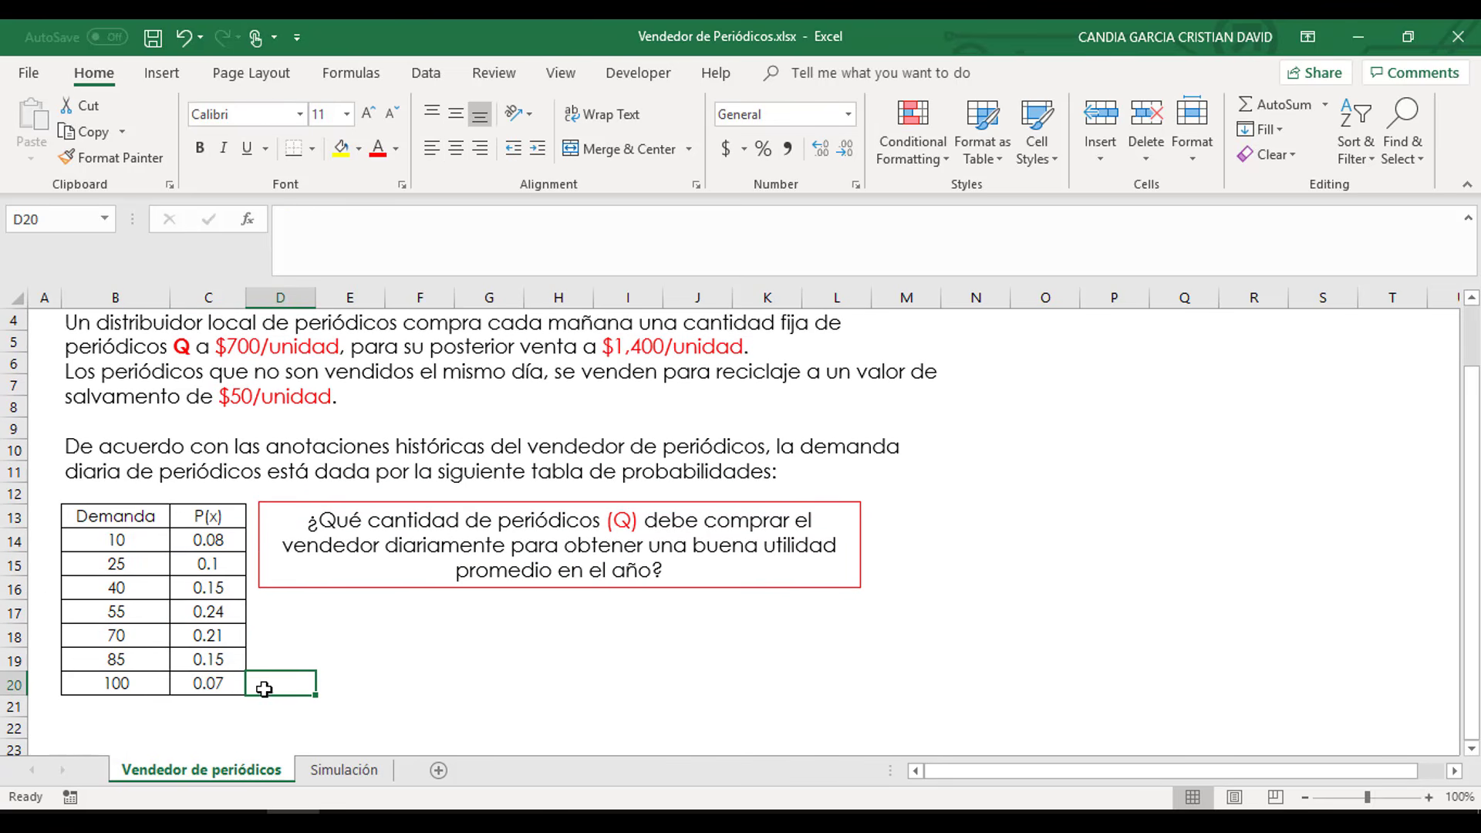
left_click_drag(115, 515, 226, 683)
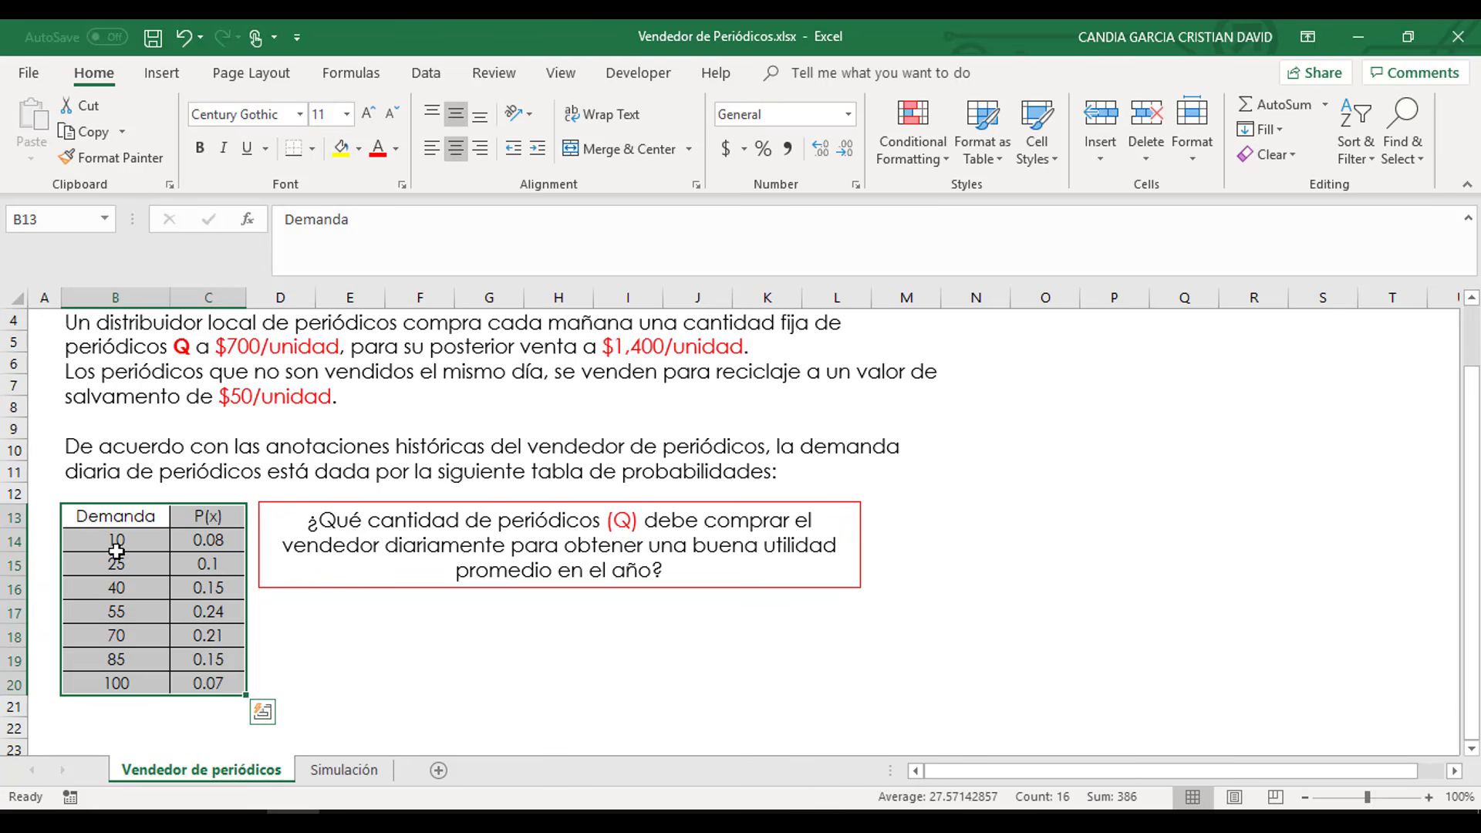
mouse_move(120, 546)
left_mouse_down()
mouse_move(212, 543)
mouse_move(115, 564)
left_mouse_up()
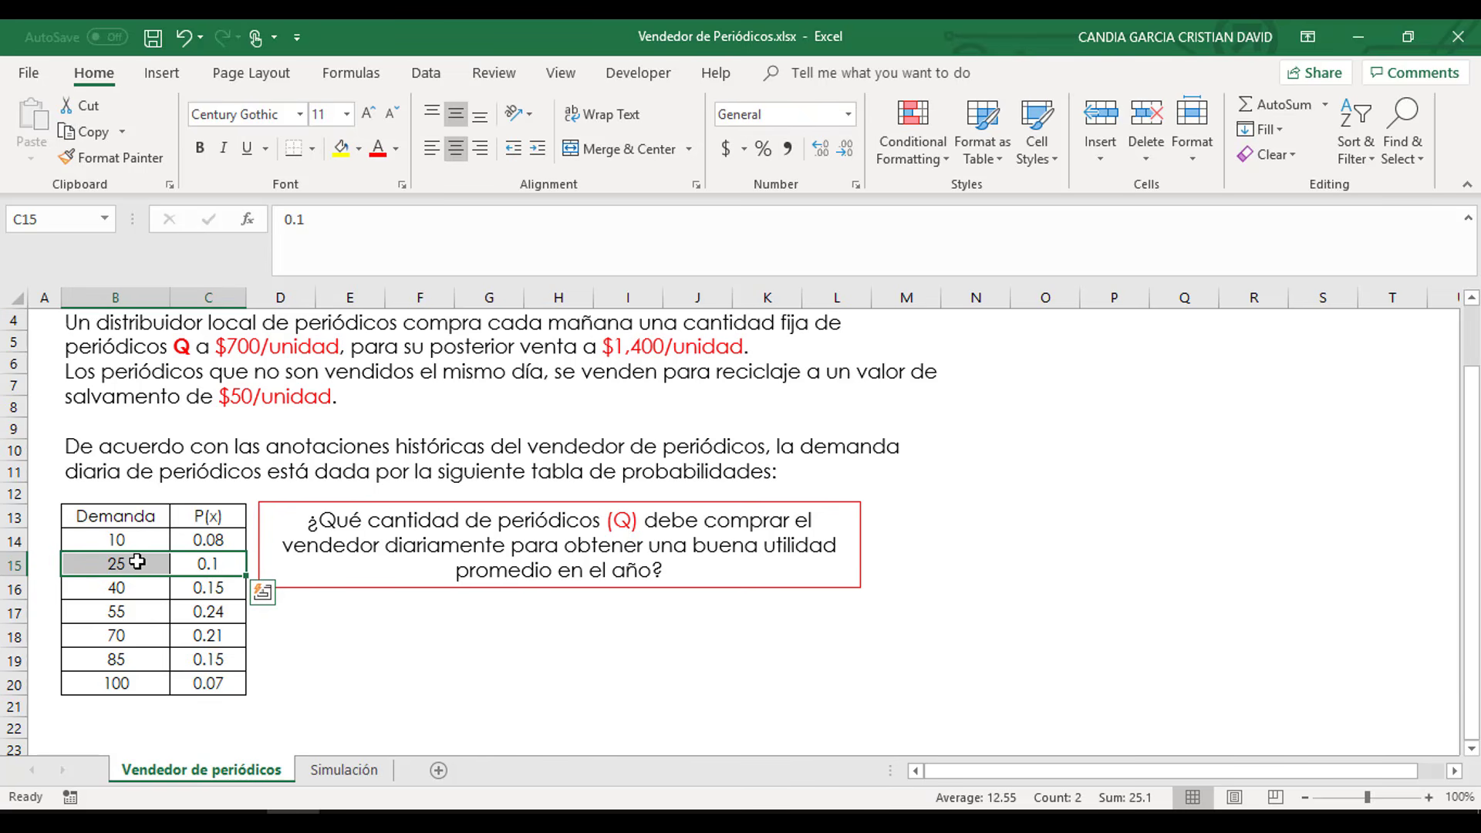
left_click_drag(210, 659, 138, 661)
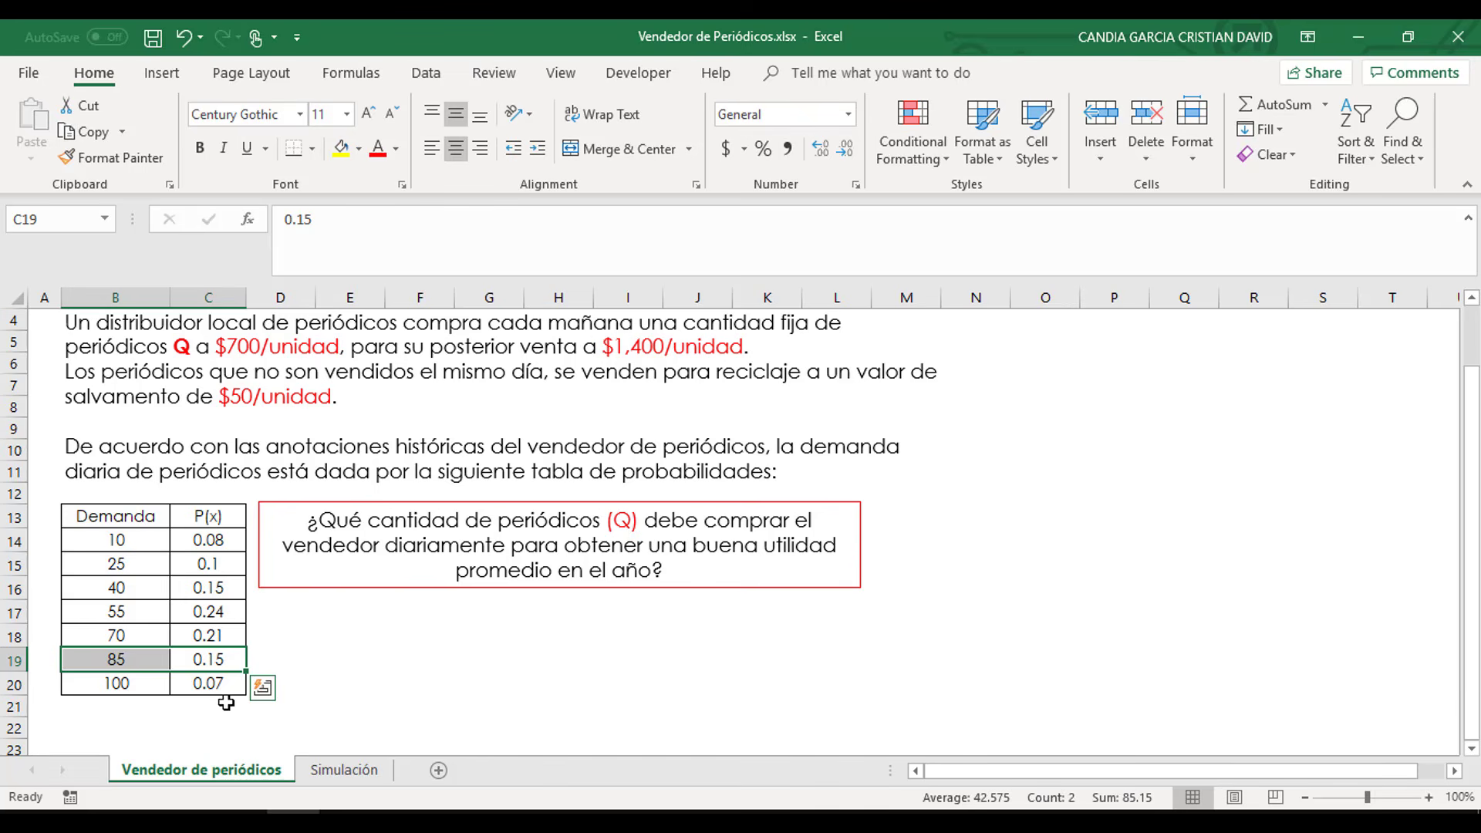
left_click(153, 542)
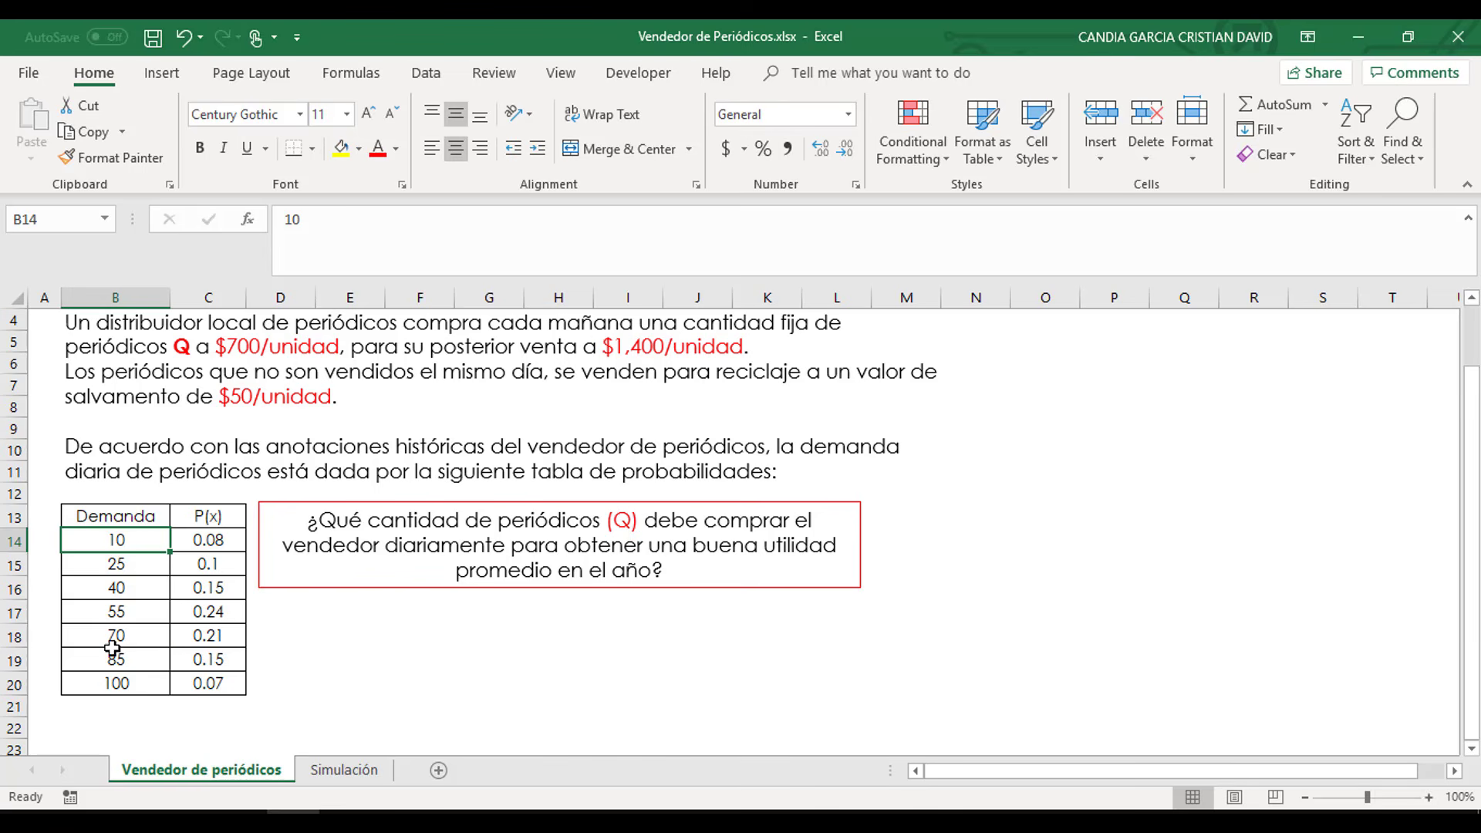
left_click(111, 685)
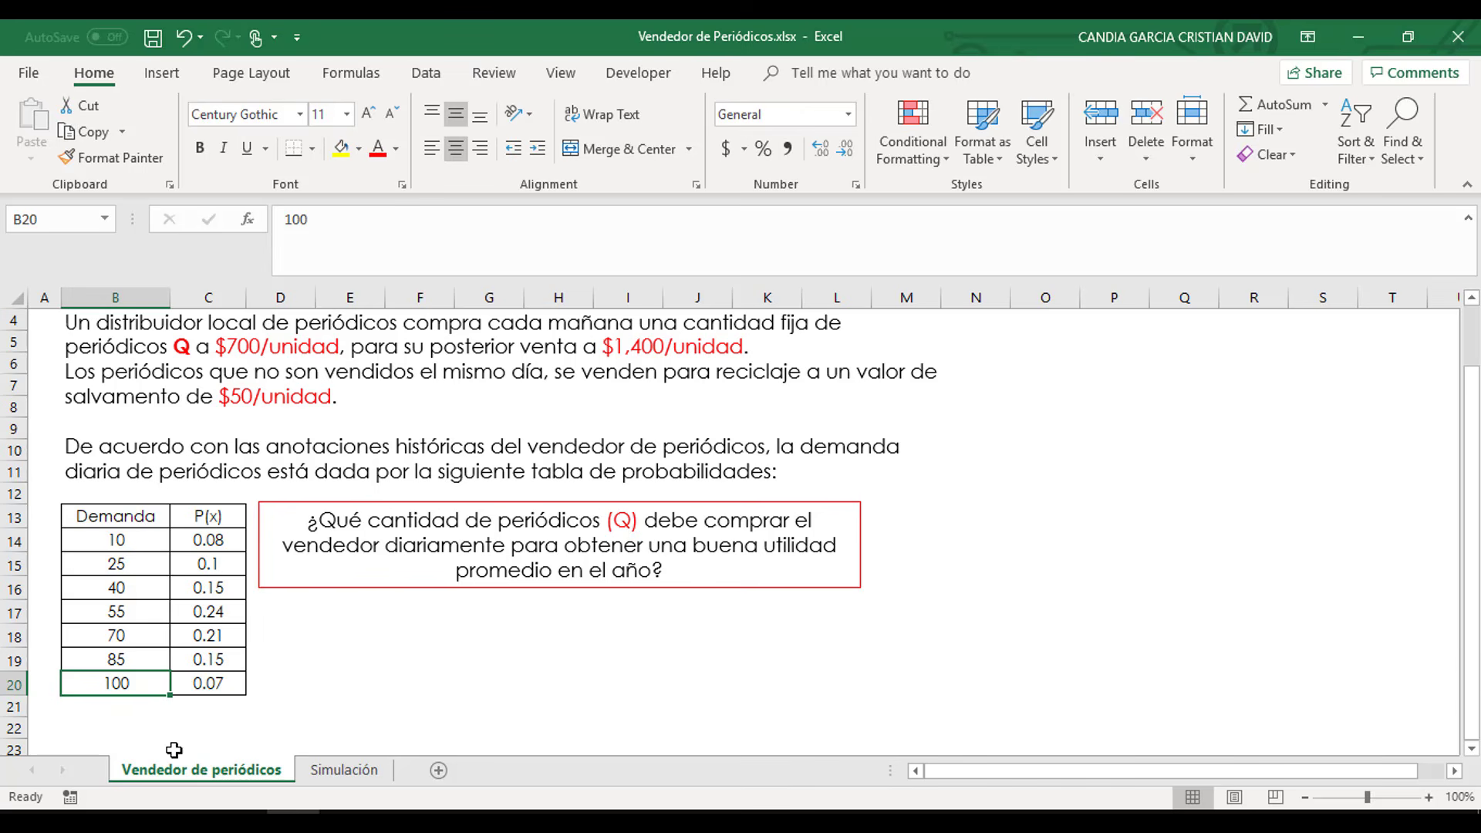
left_click_drag(208, 684, 119, 683)
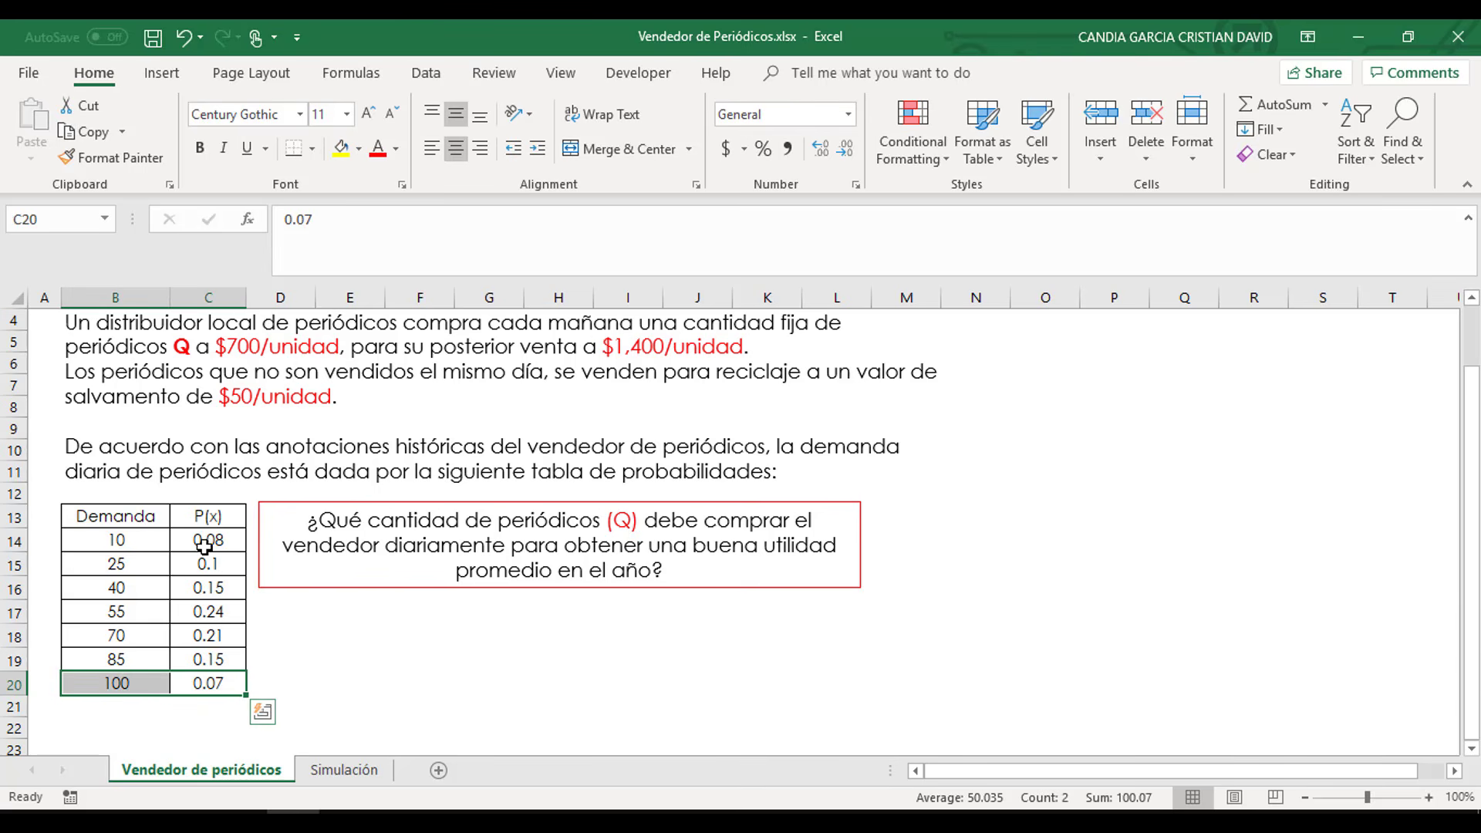
left_click_drag(205, 547, 176, 544)
left_click(348, 644)
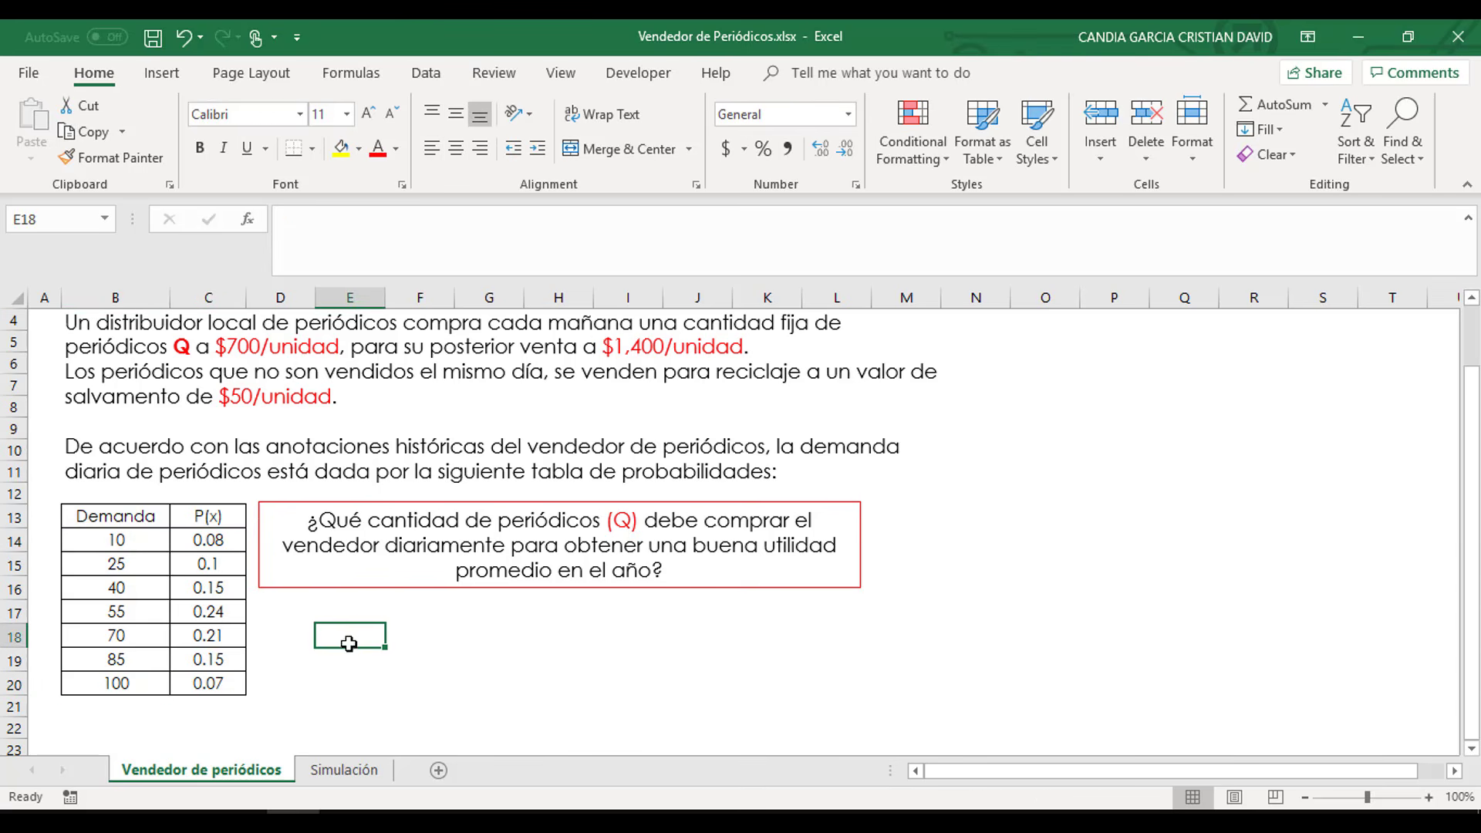
scroll(349, 675, "up", 1)
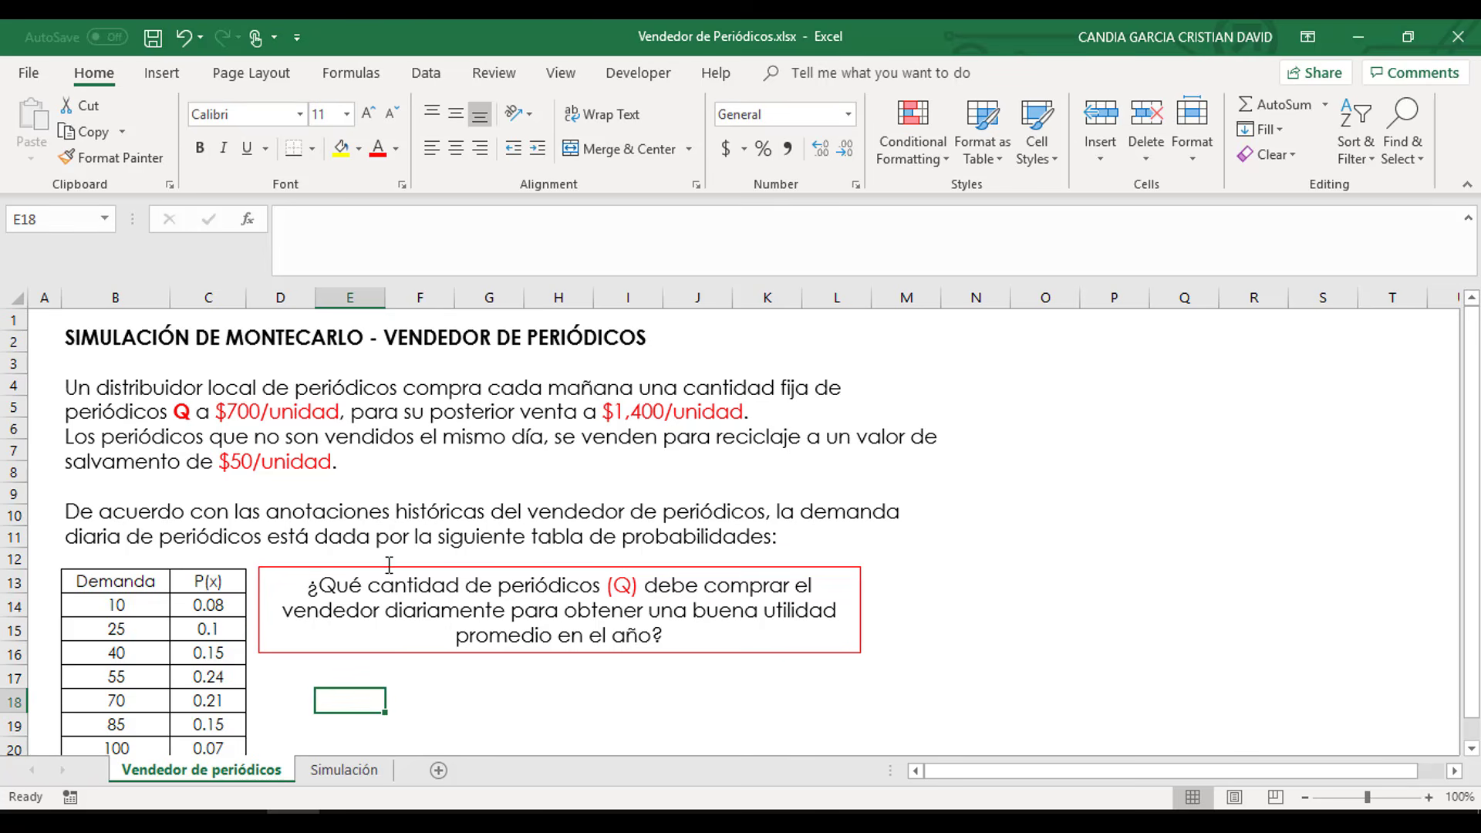
- Open the Simulación sheet and examine the demand distribution table and the cumulative probability table with its LI and LS columns
left_click(332, 774)
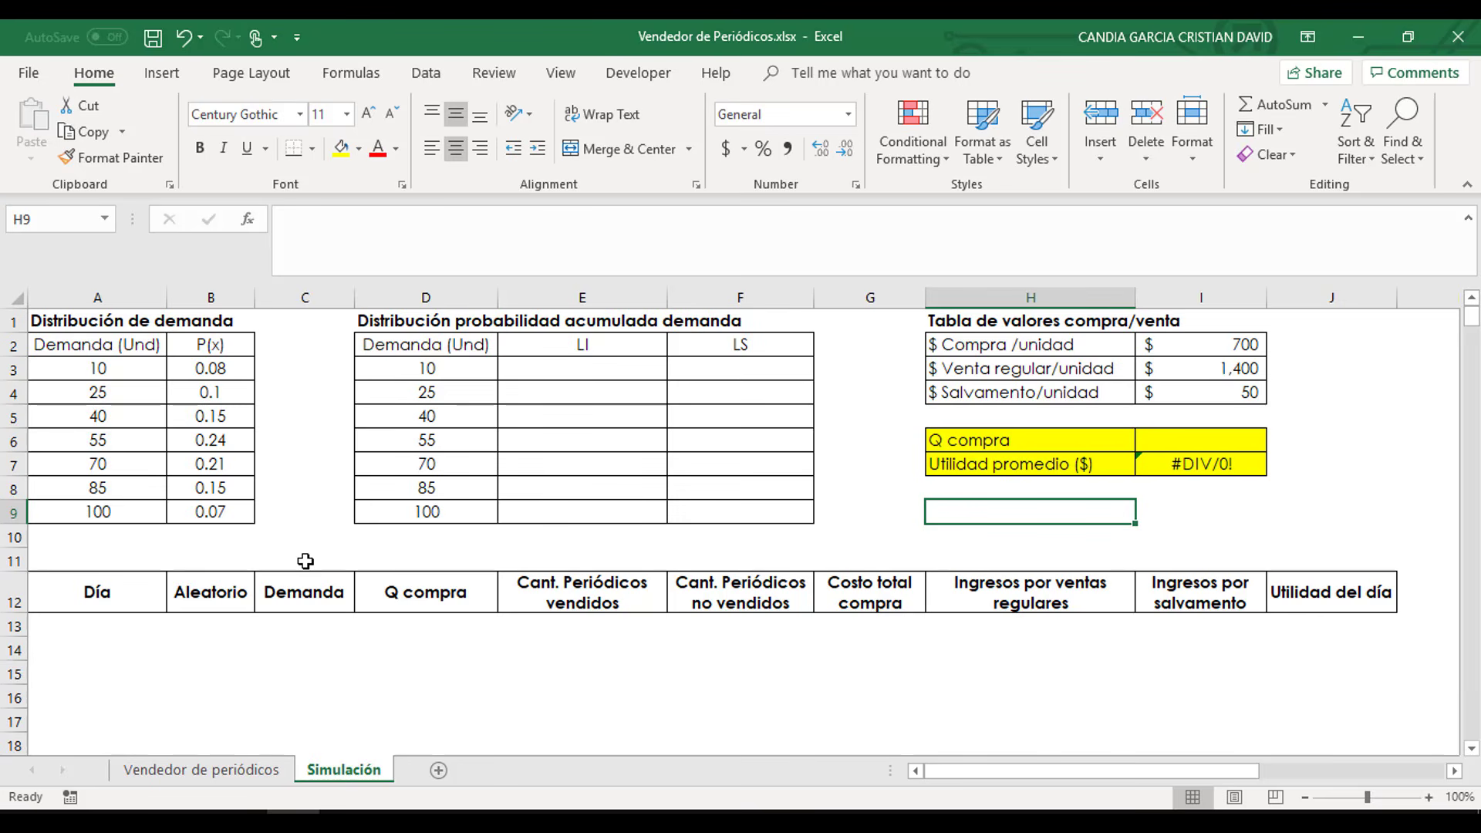
left_click_drag(35, 321, 239, 512)
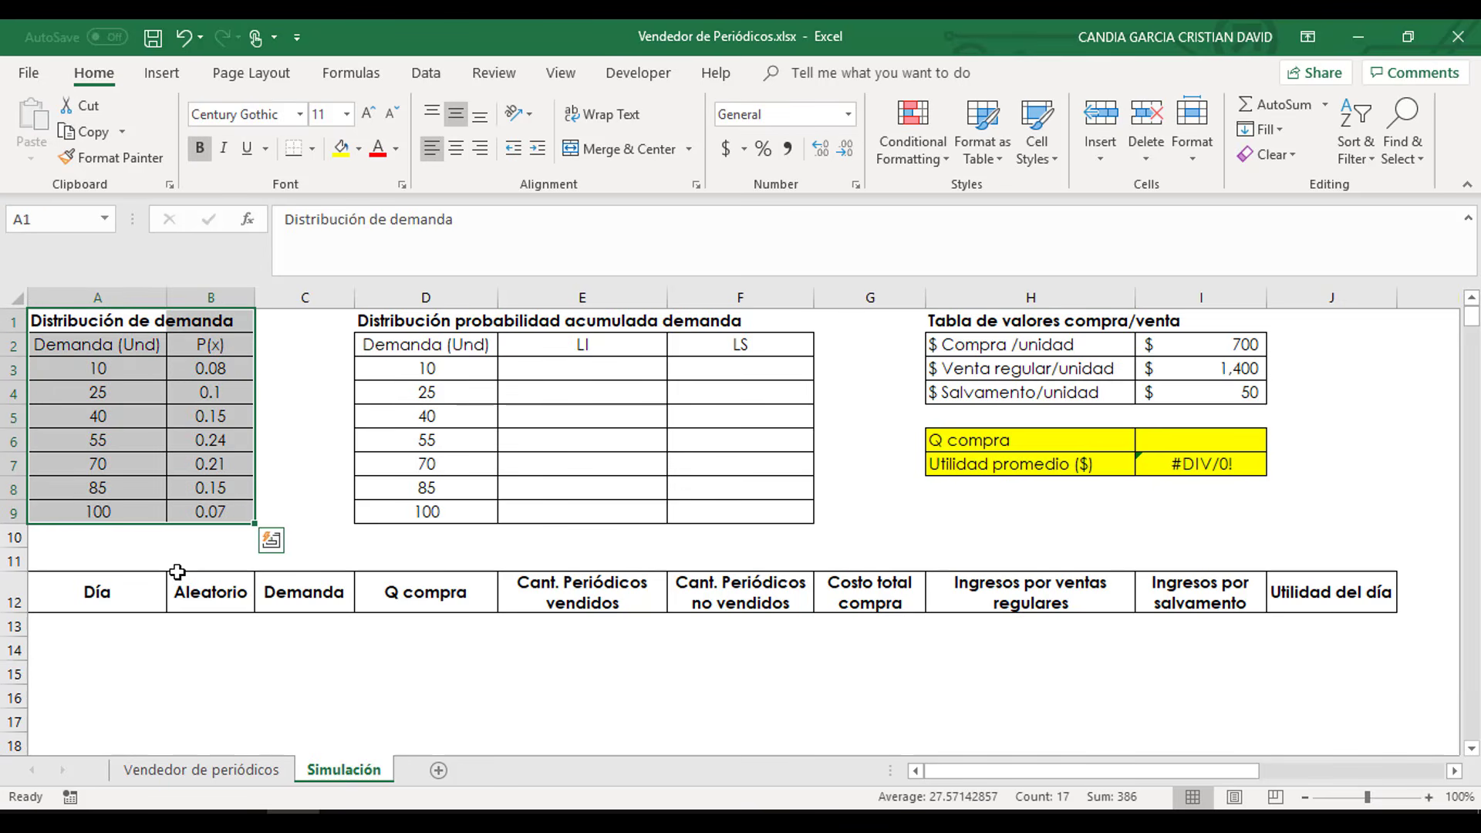
left_click(180, 546)
left_click(399, 324)
left_click(786, 515, "shift")
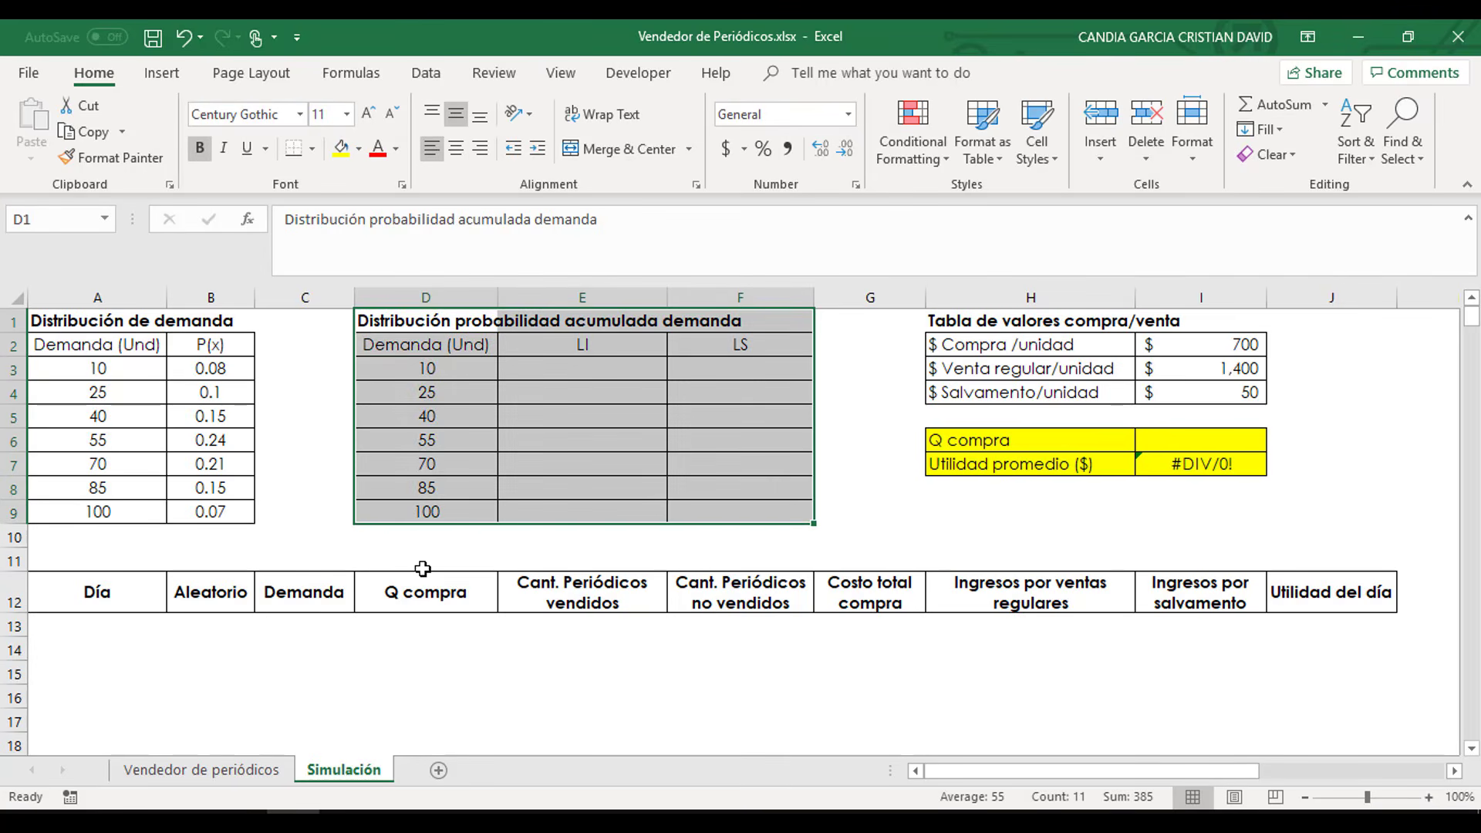
left_click(445, 531)
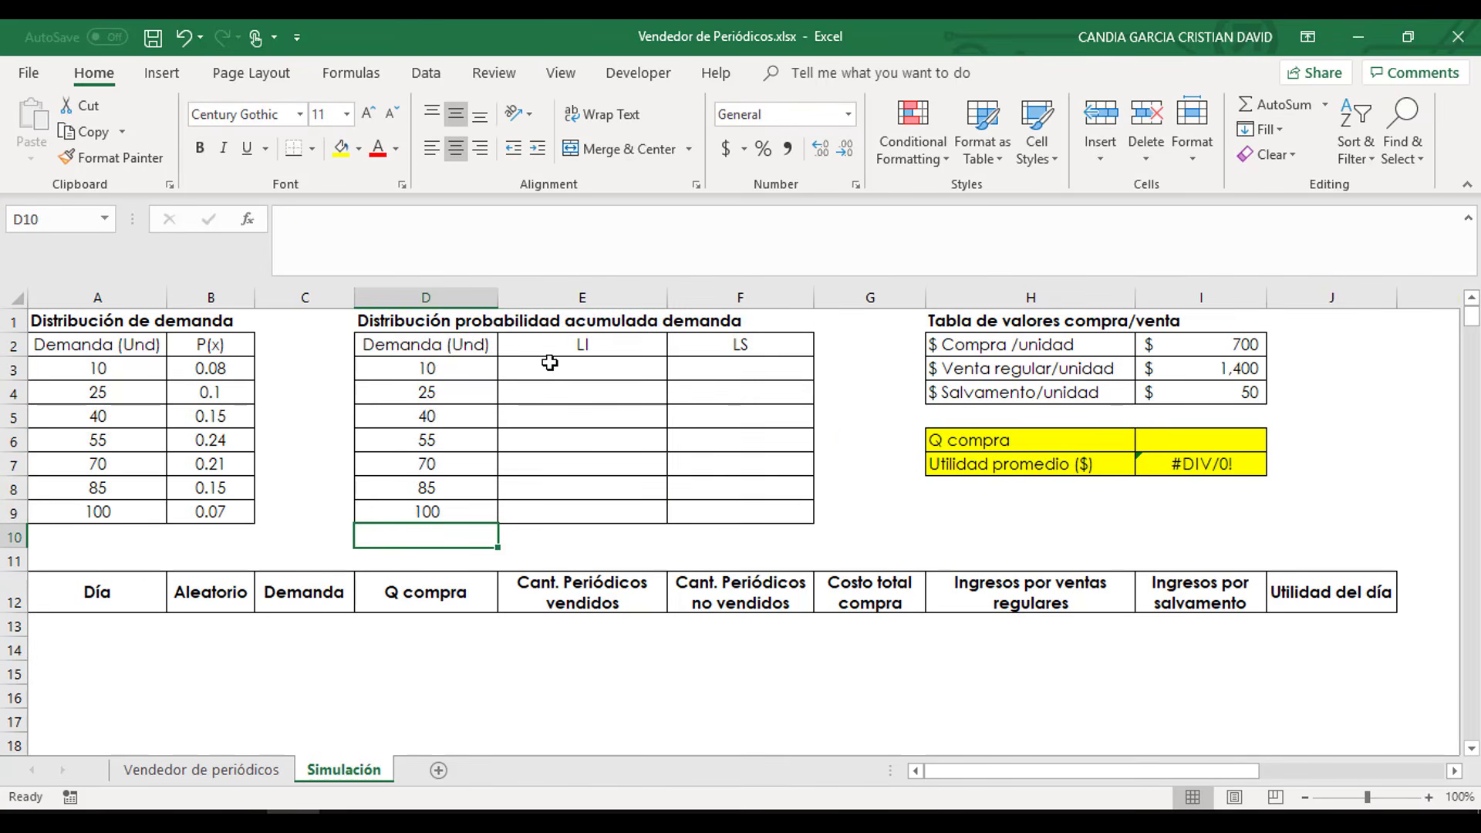
left_click_drag(549, 362, 780, 516)
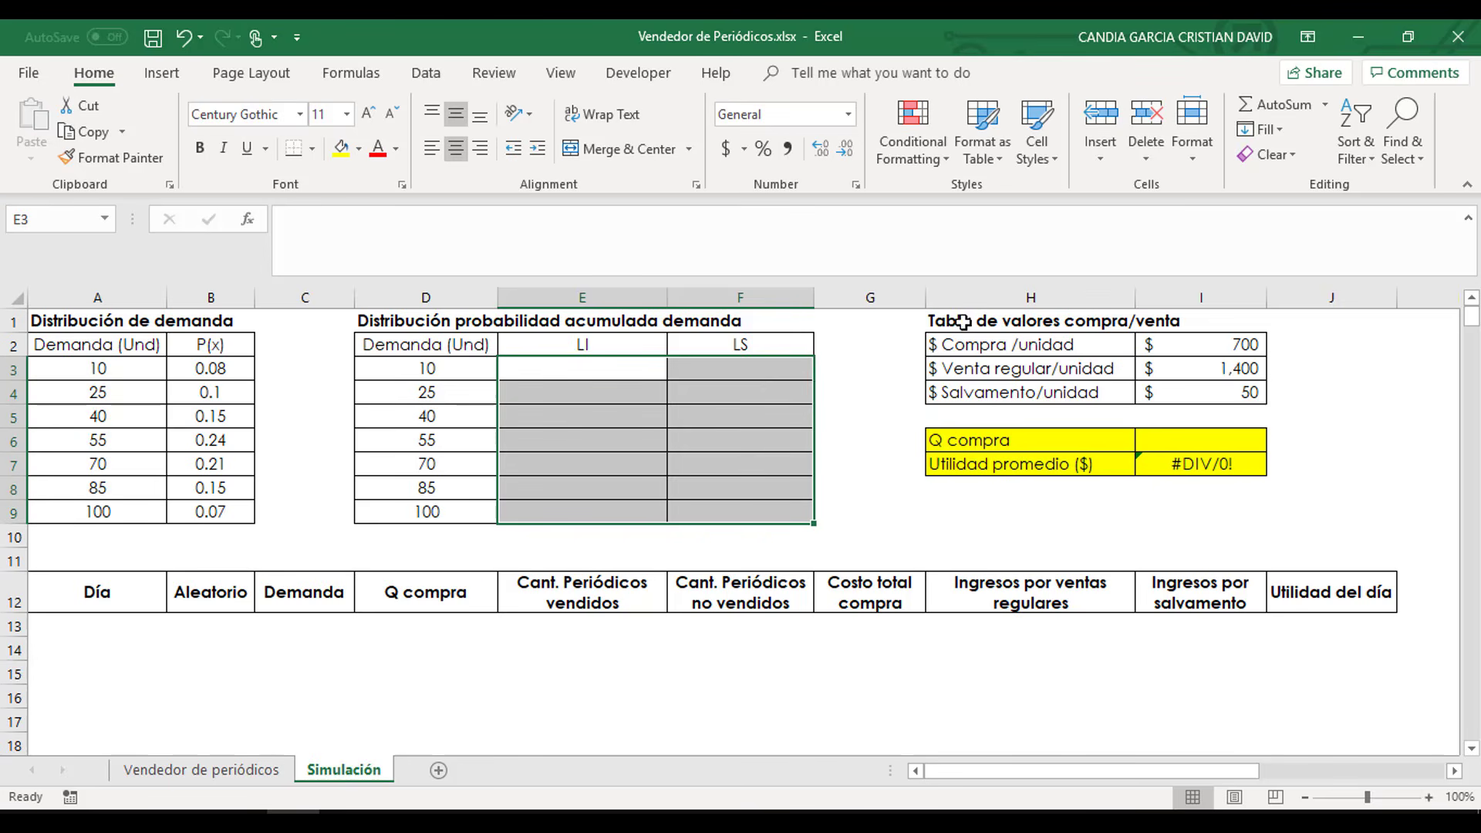
- Examine the unit purchase, regular sale and salvage values, plus the Q compra and Utilidad promedio cells
left_click_drag(962, 322, 1230, 390)
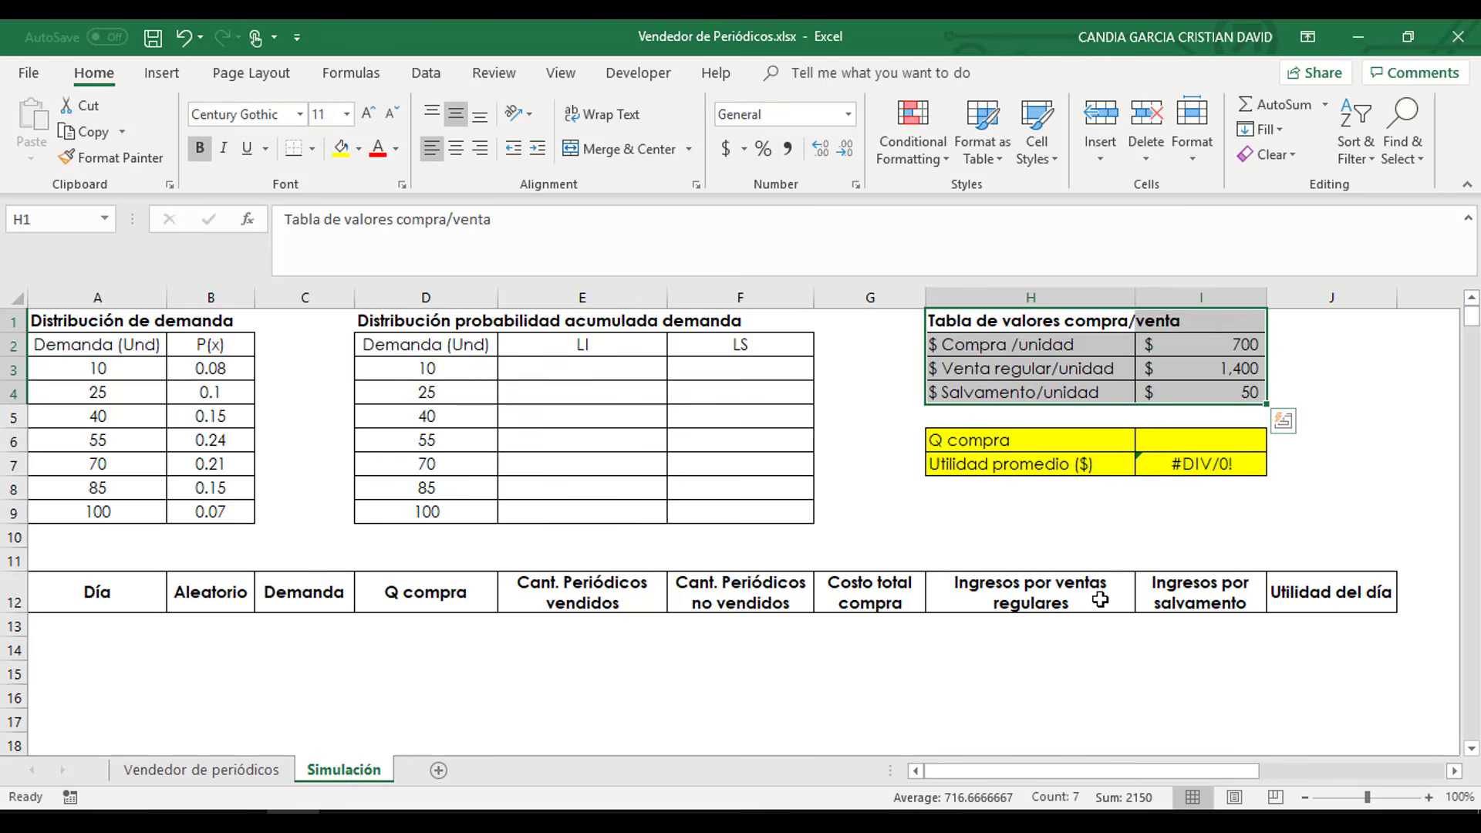
left_click_drag(1074, 354, 1206, 354)
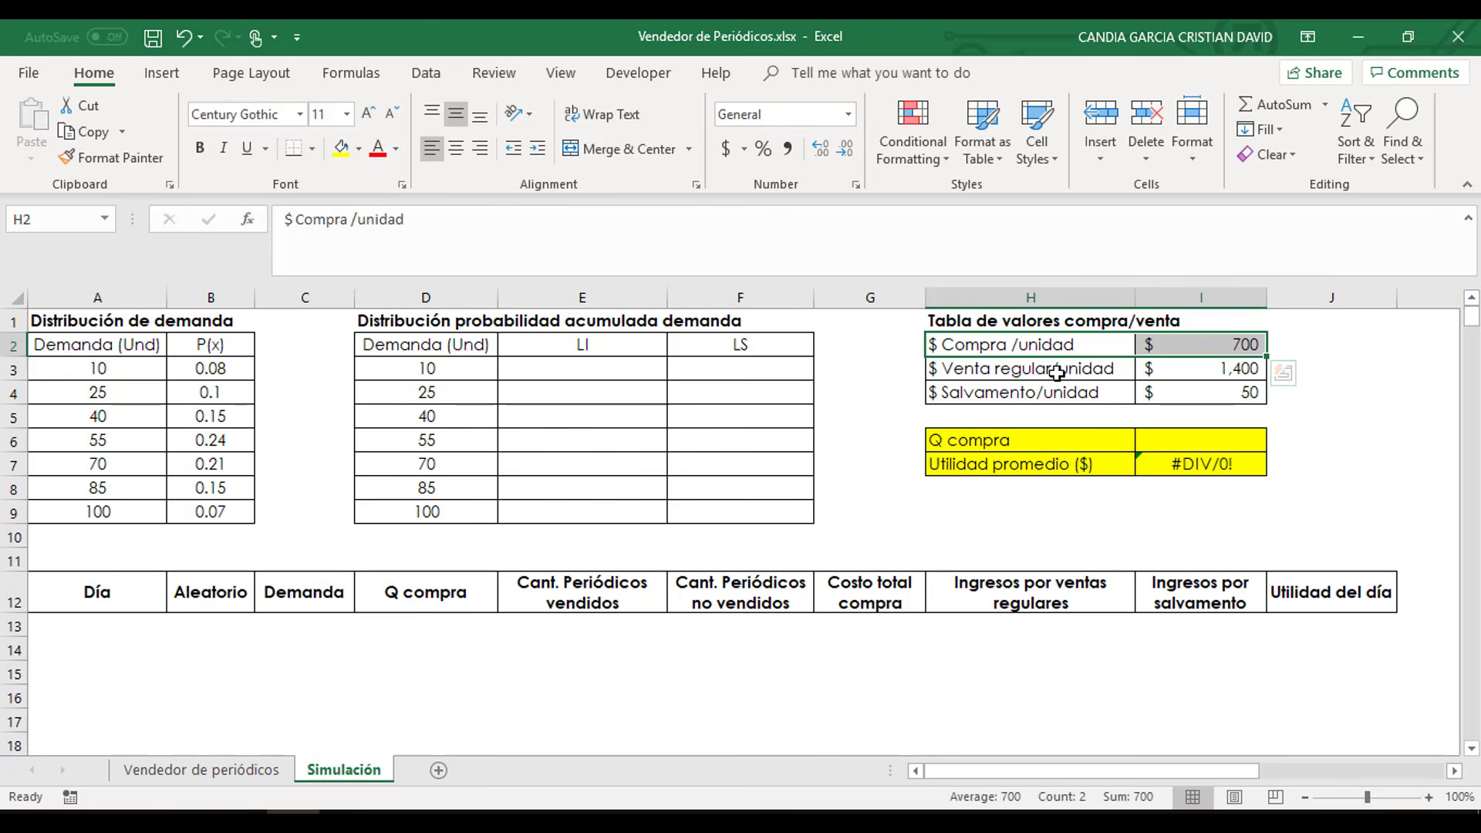
left_click_drag(1056, 373, 1173, 377)
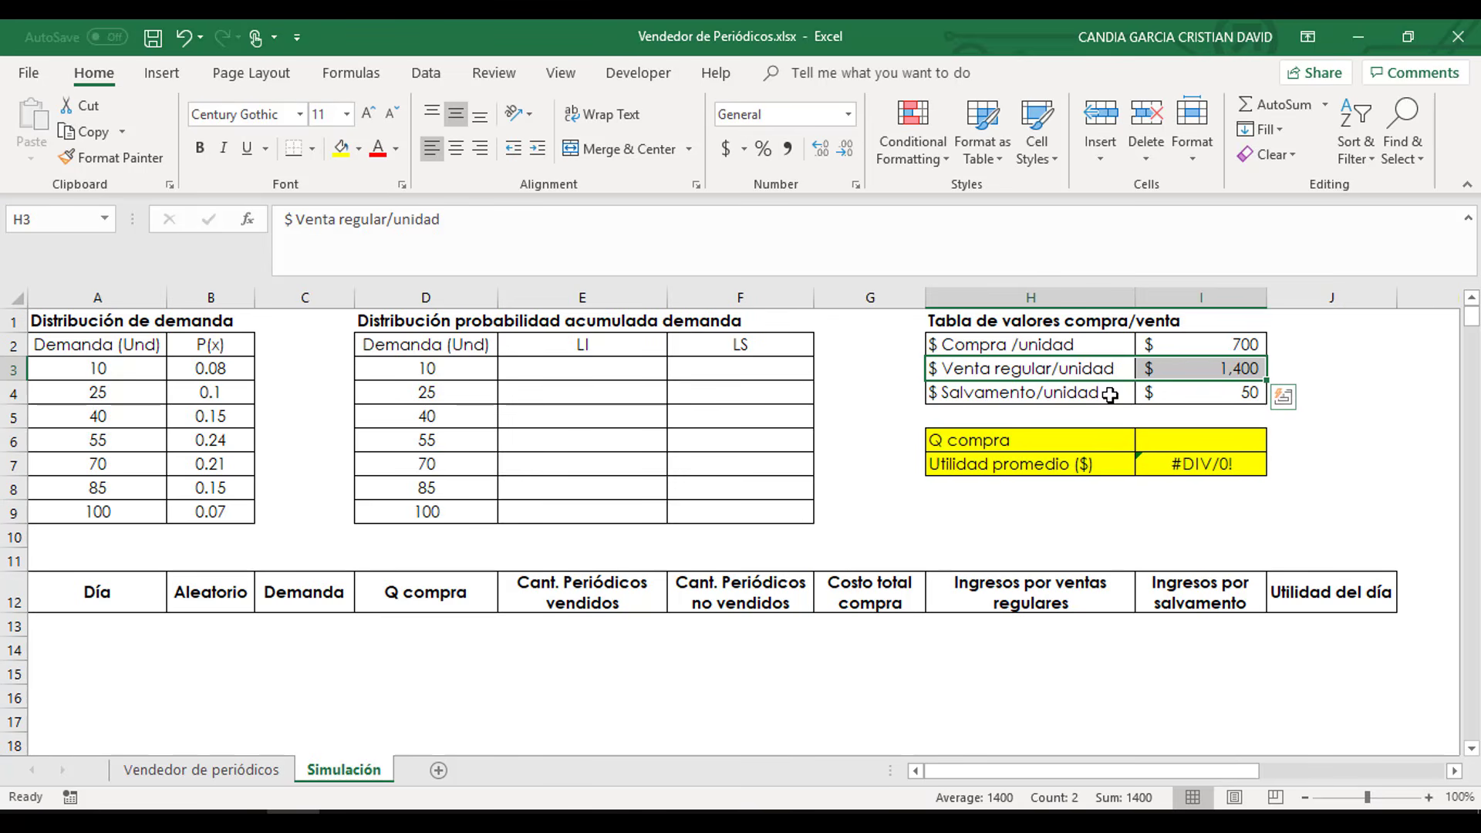
left_click(995, 395)
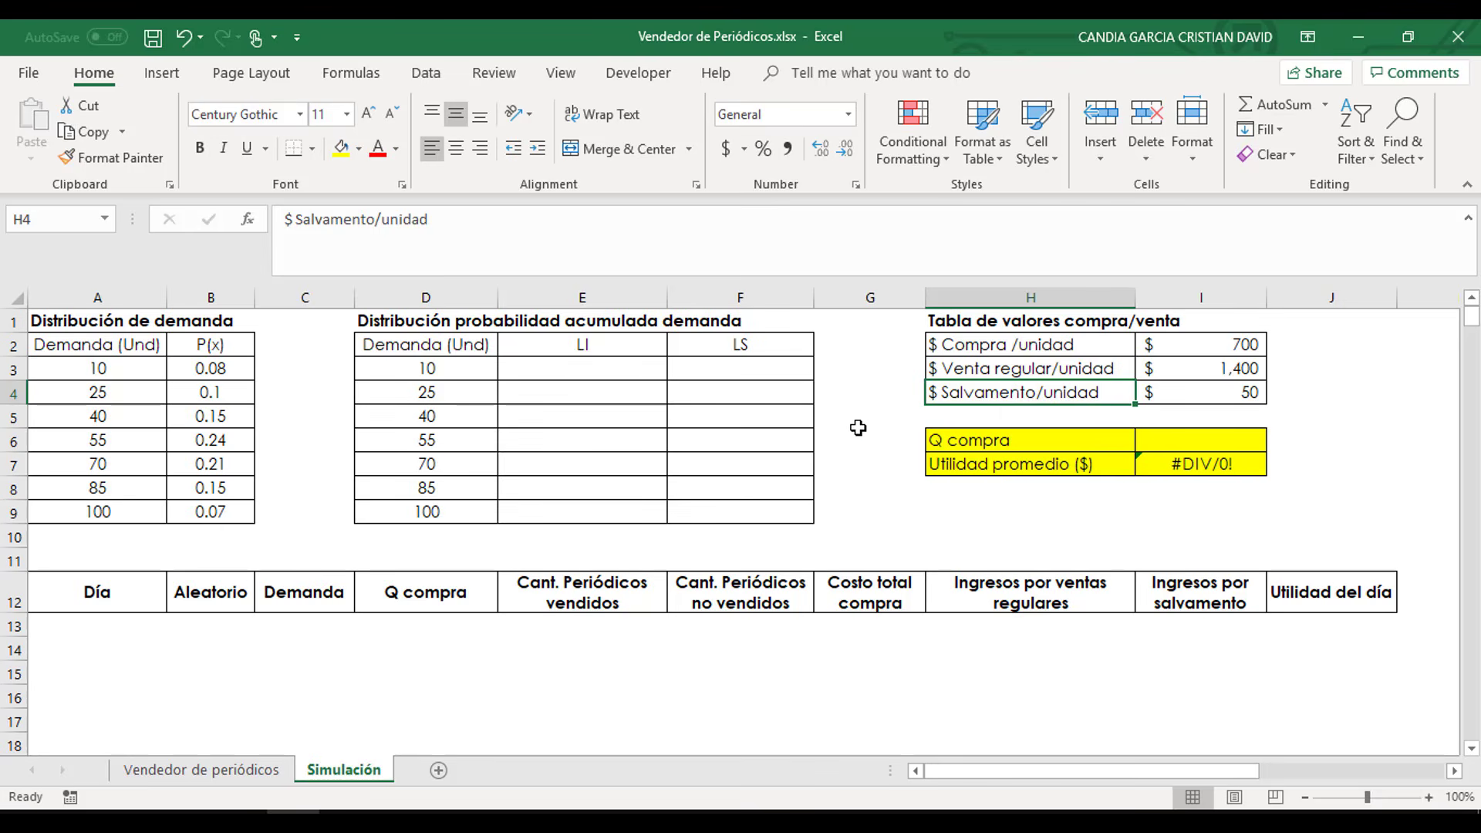
left_click(1153, 392)
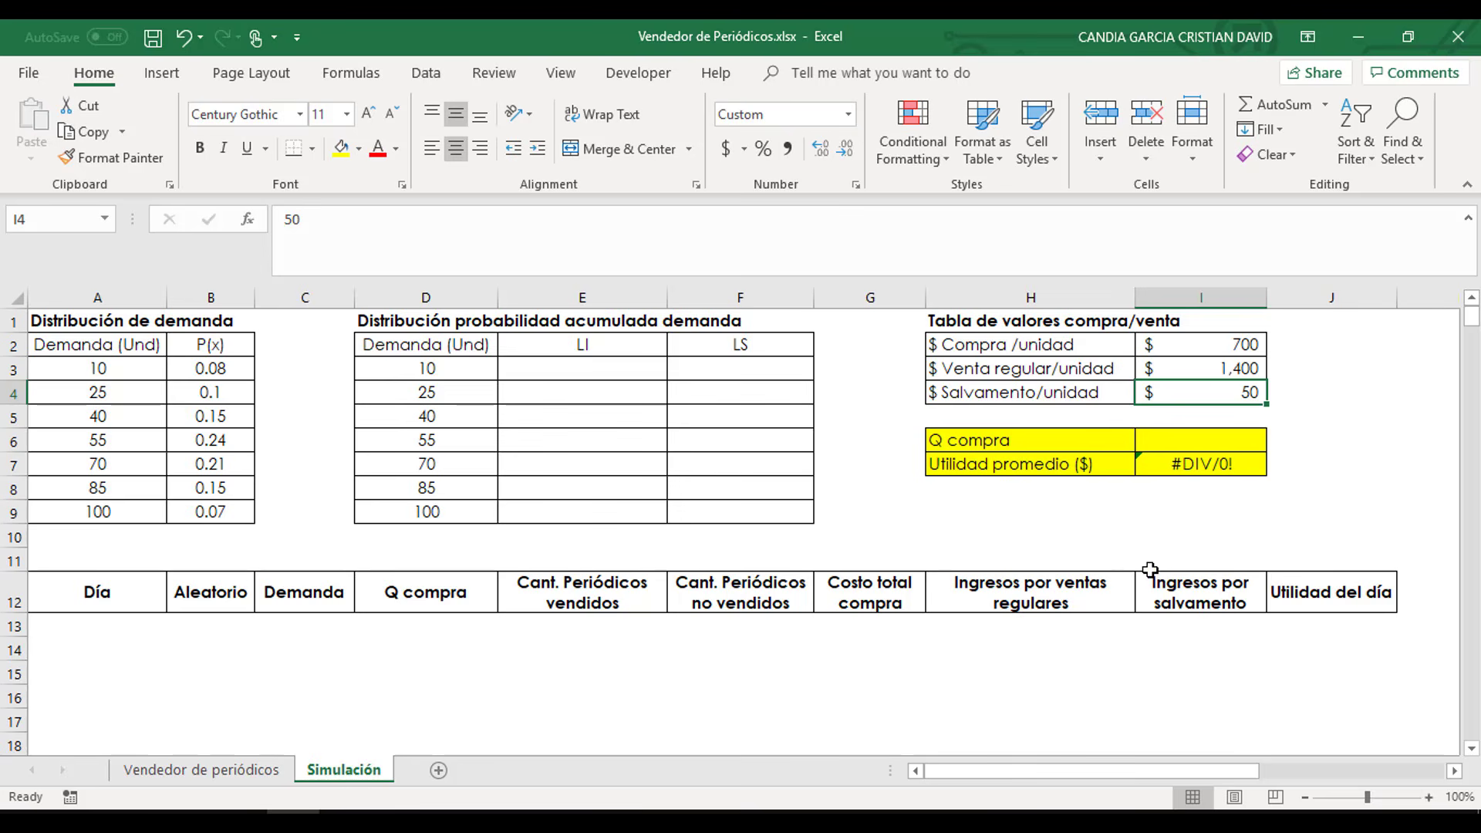
left_click(1112, 549)
left_click_drag(1164, 439, 995, 443)
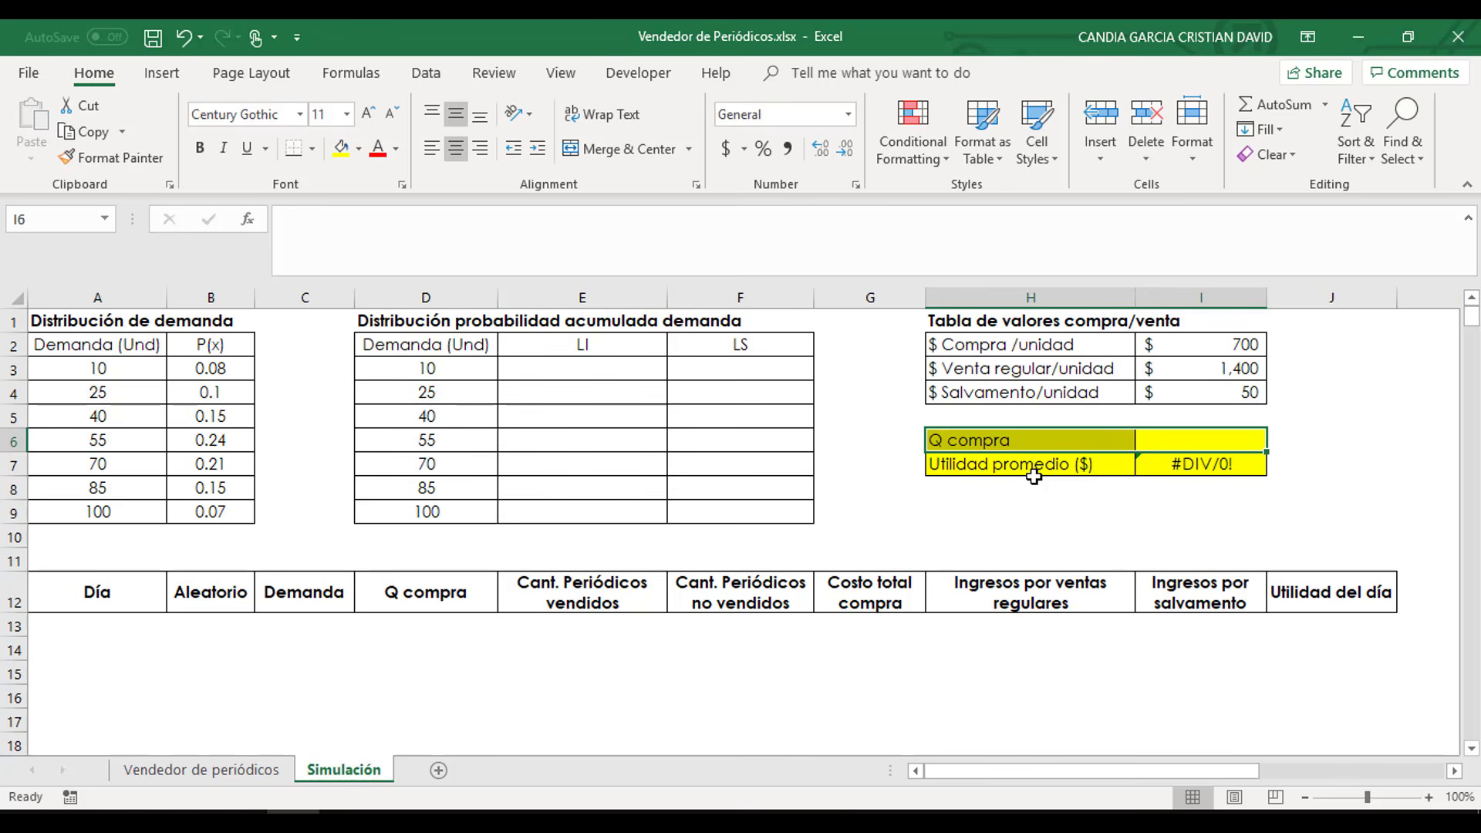
left_click(1166, 465)
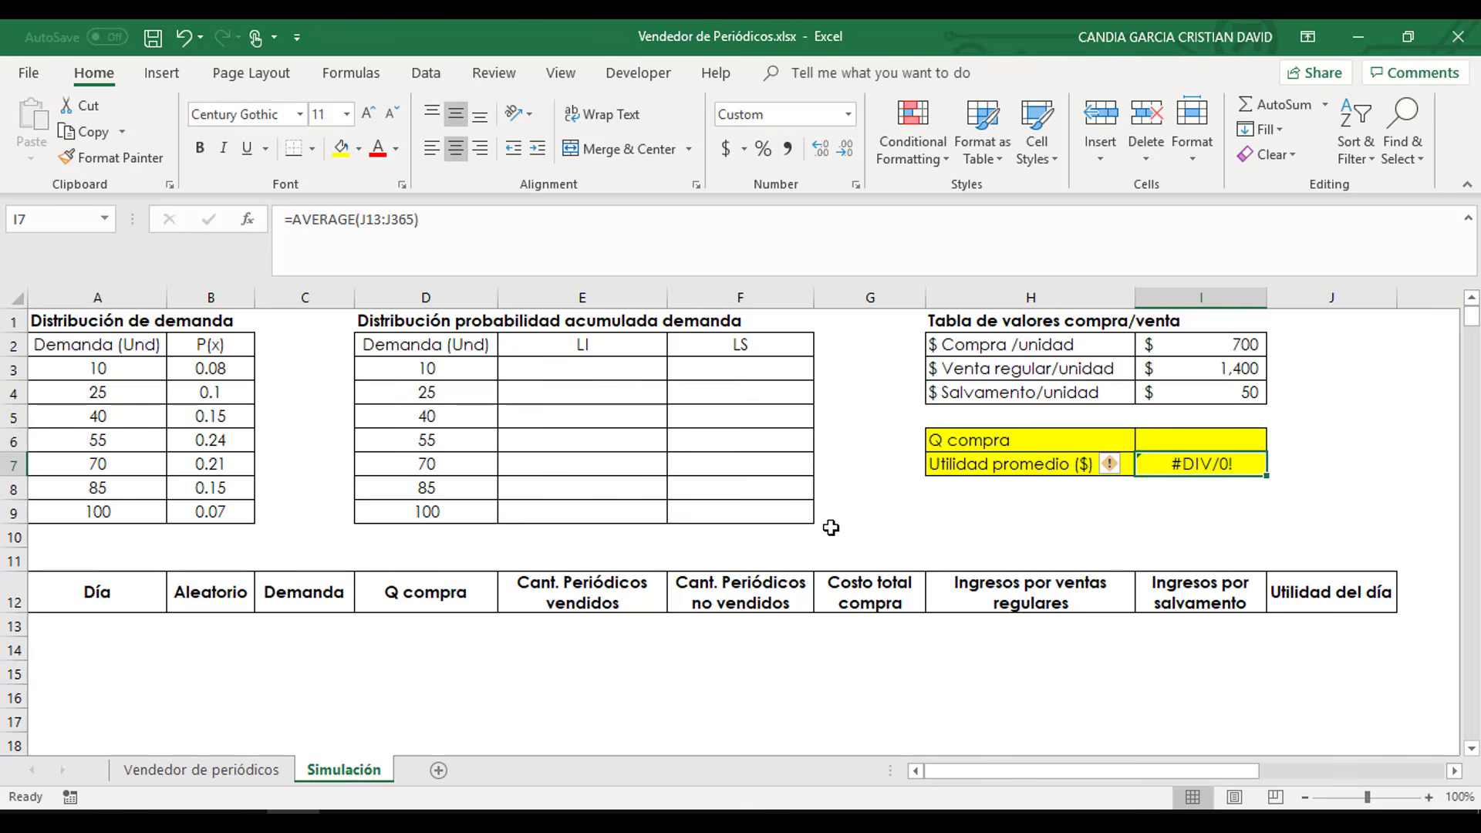
left_click(846, 509)
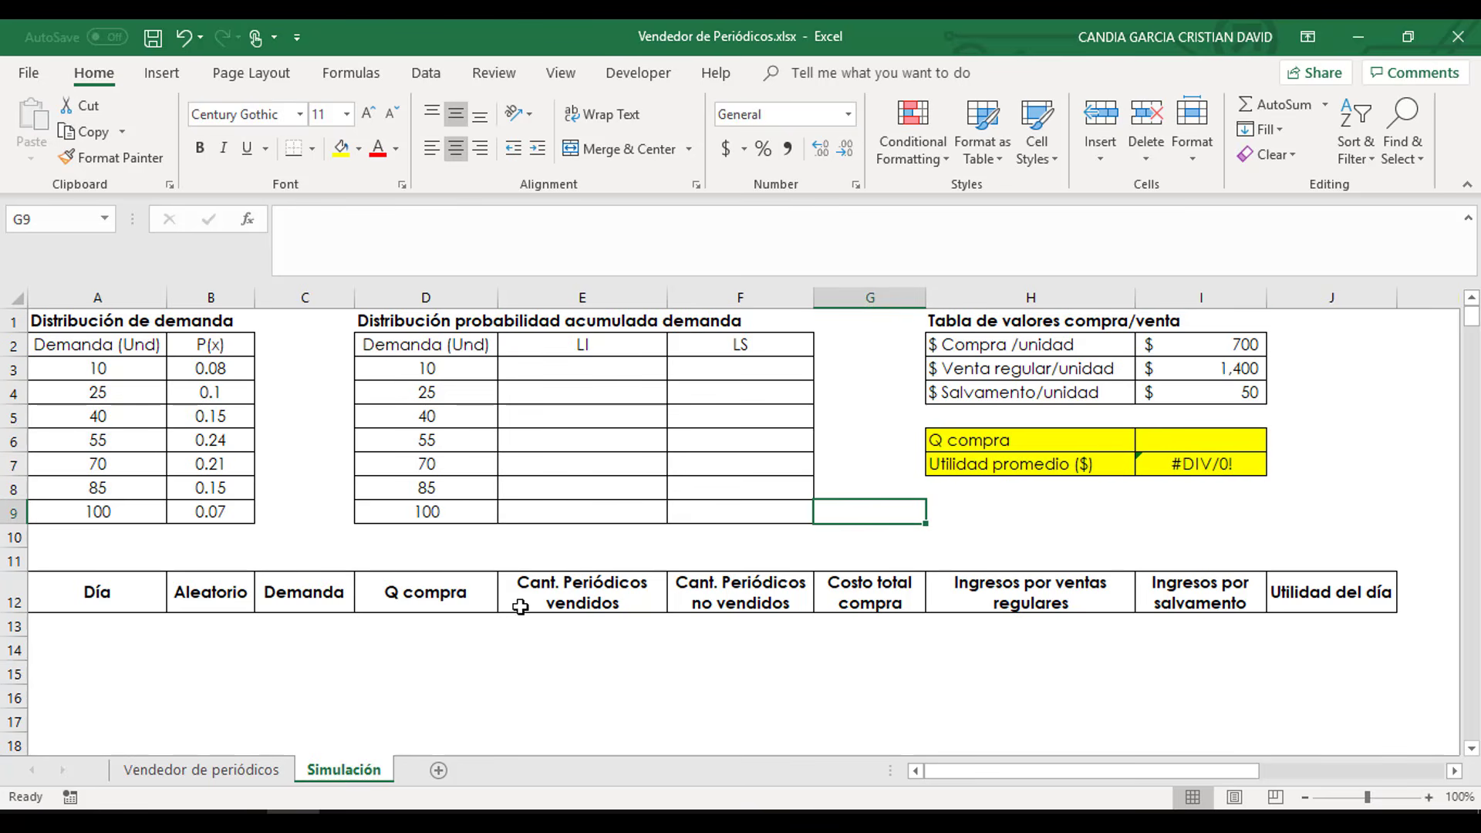
- Compare the demand levels and P(x) values with the demand rows and empty LI and LS limits of the cumulative distribution table
left_click(306, 516)
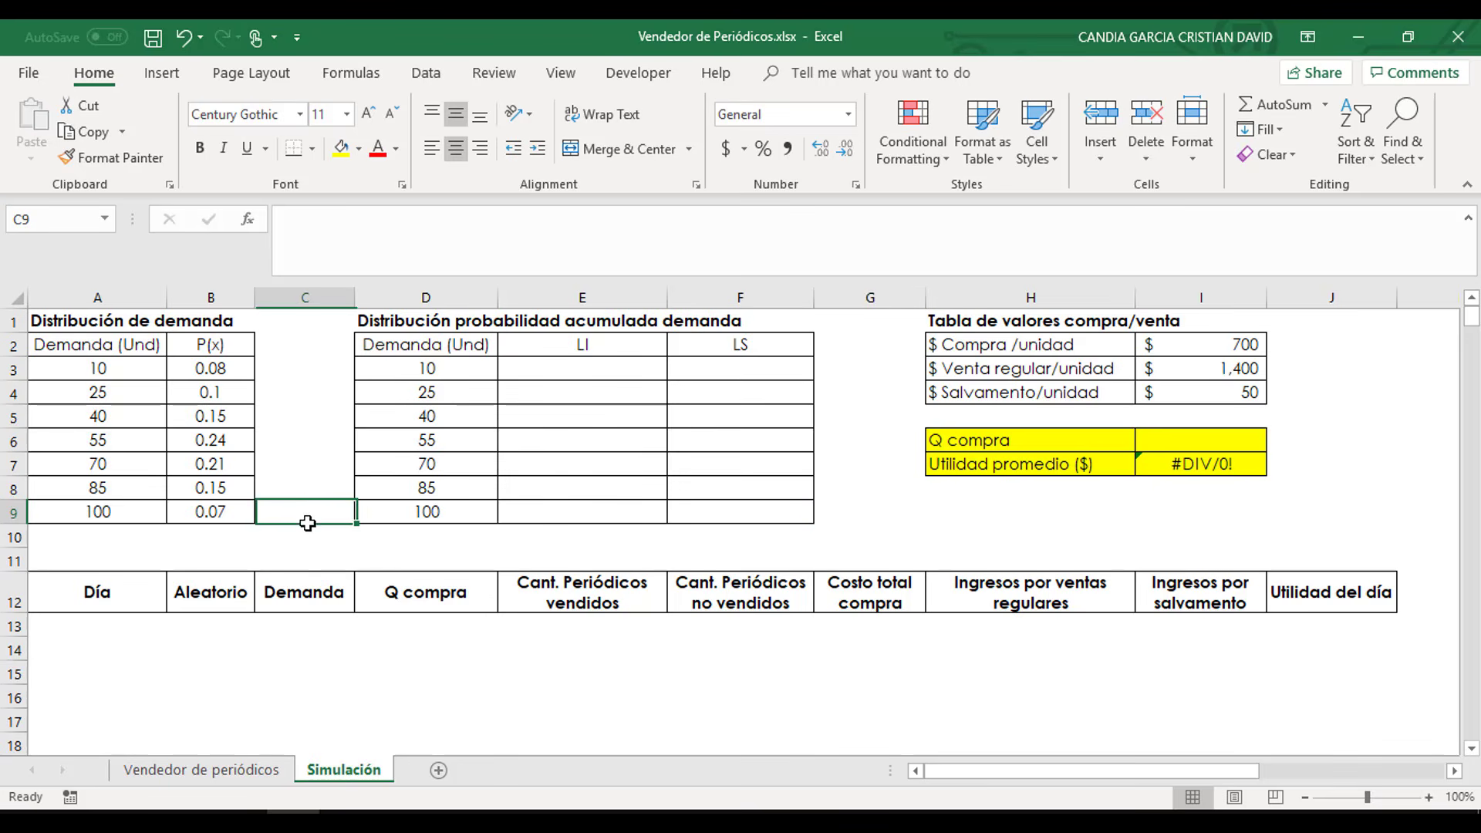
left_click_drag(409, 322, 775, 513)
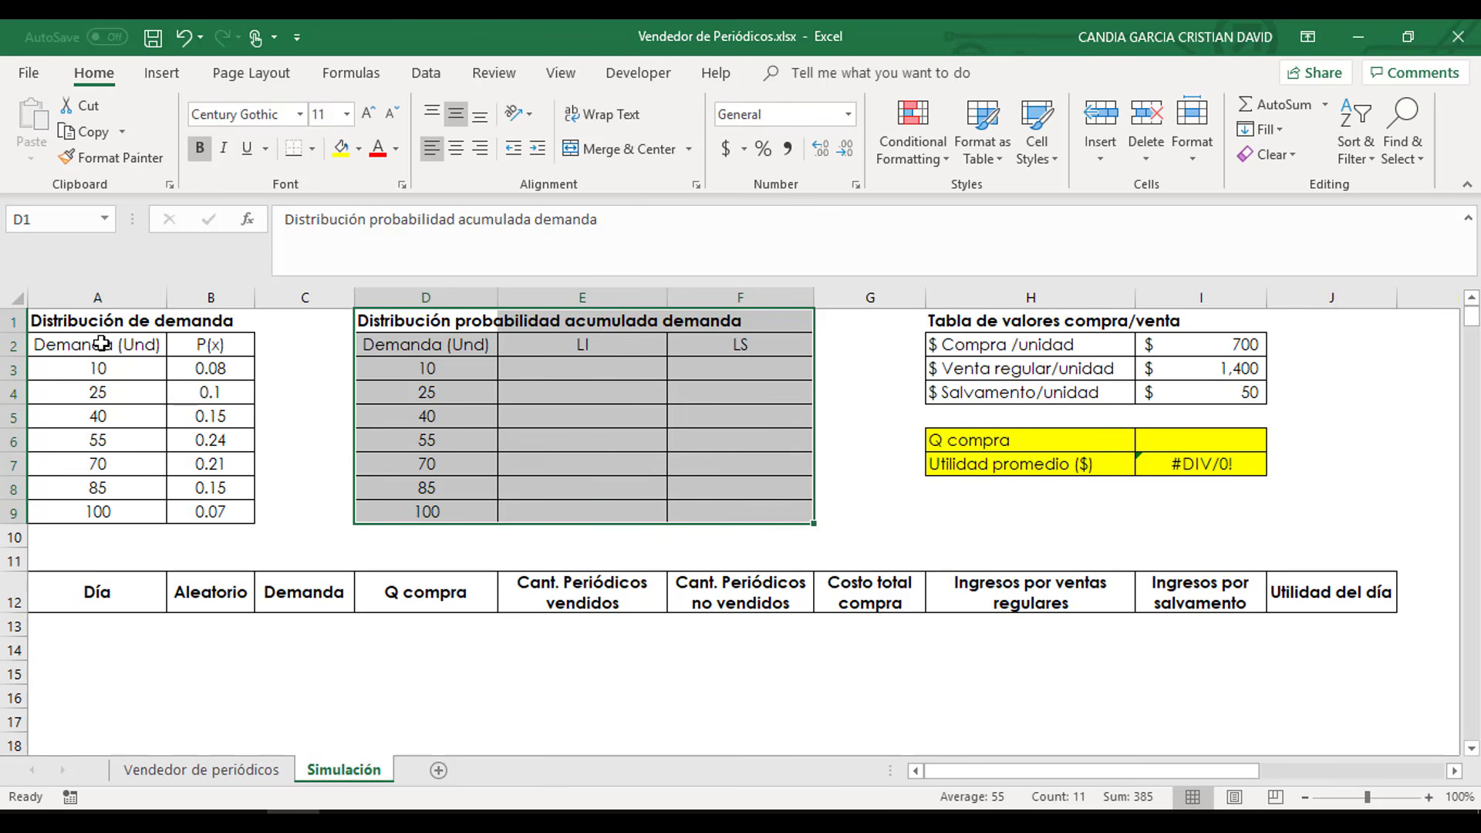
left_click_drag(101, 343, 195, 512)
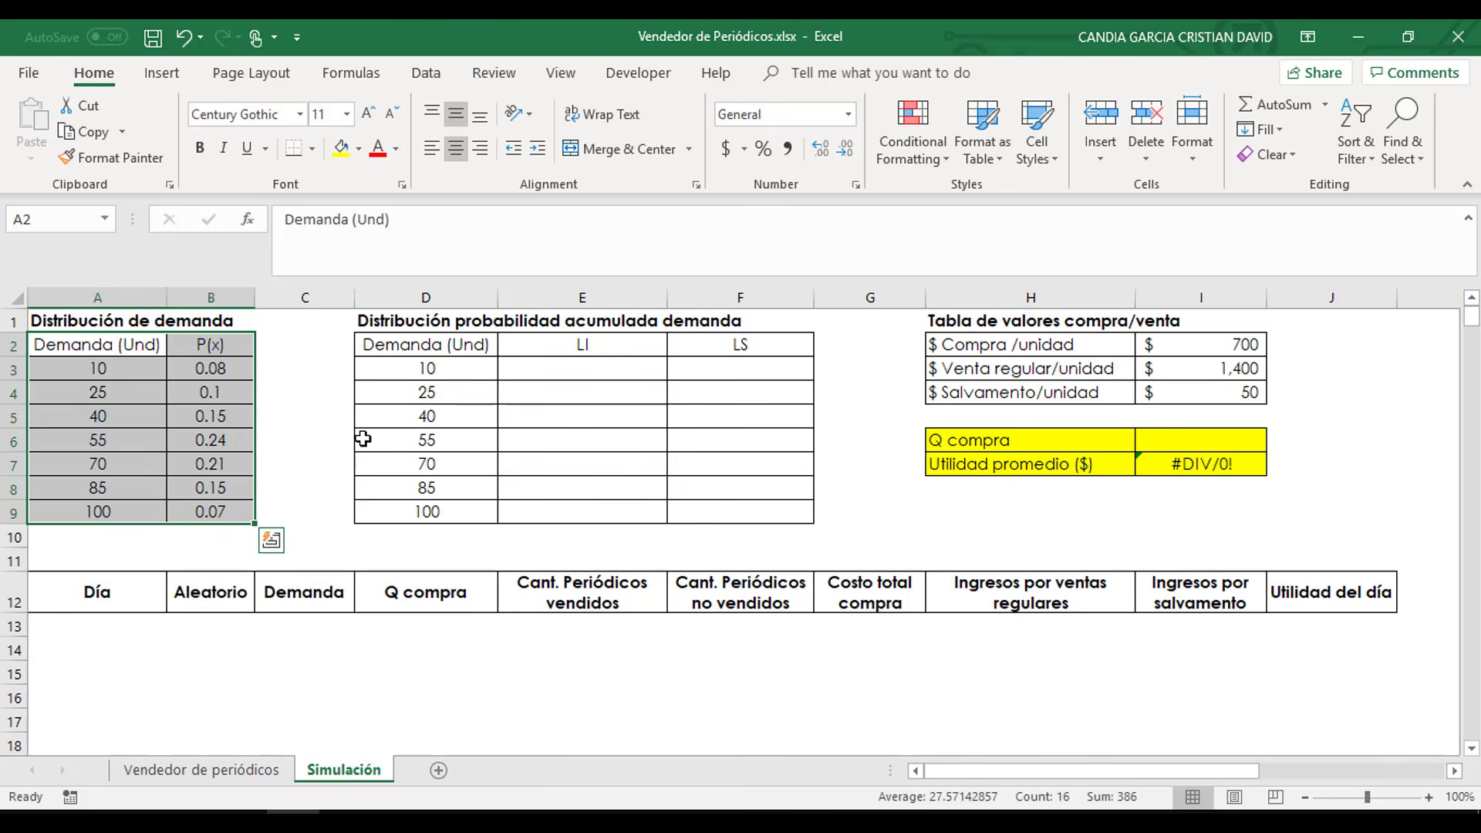
left_click(397, 368)
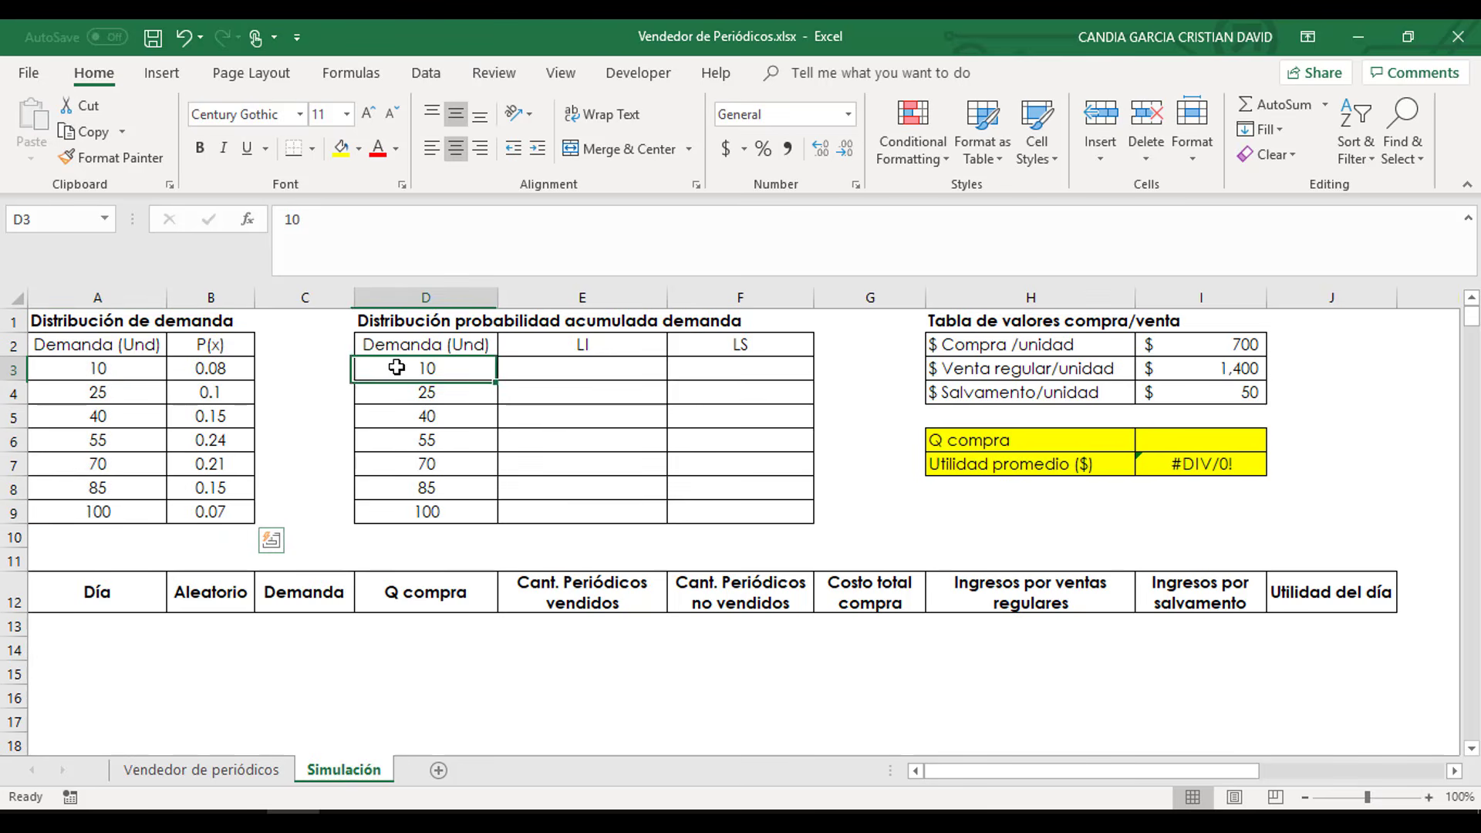
left_click(408, 394)
left_click(409, 418)
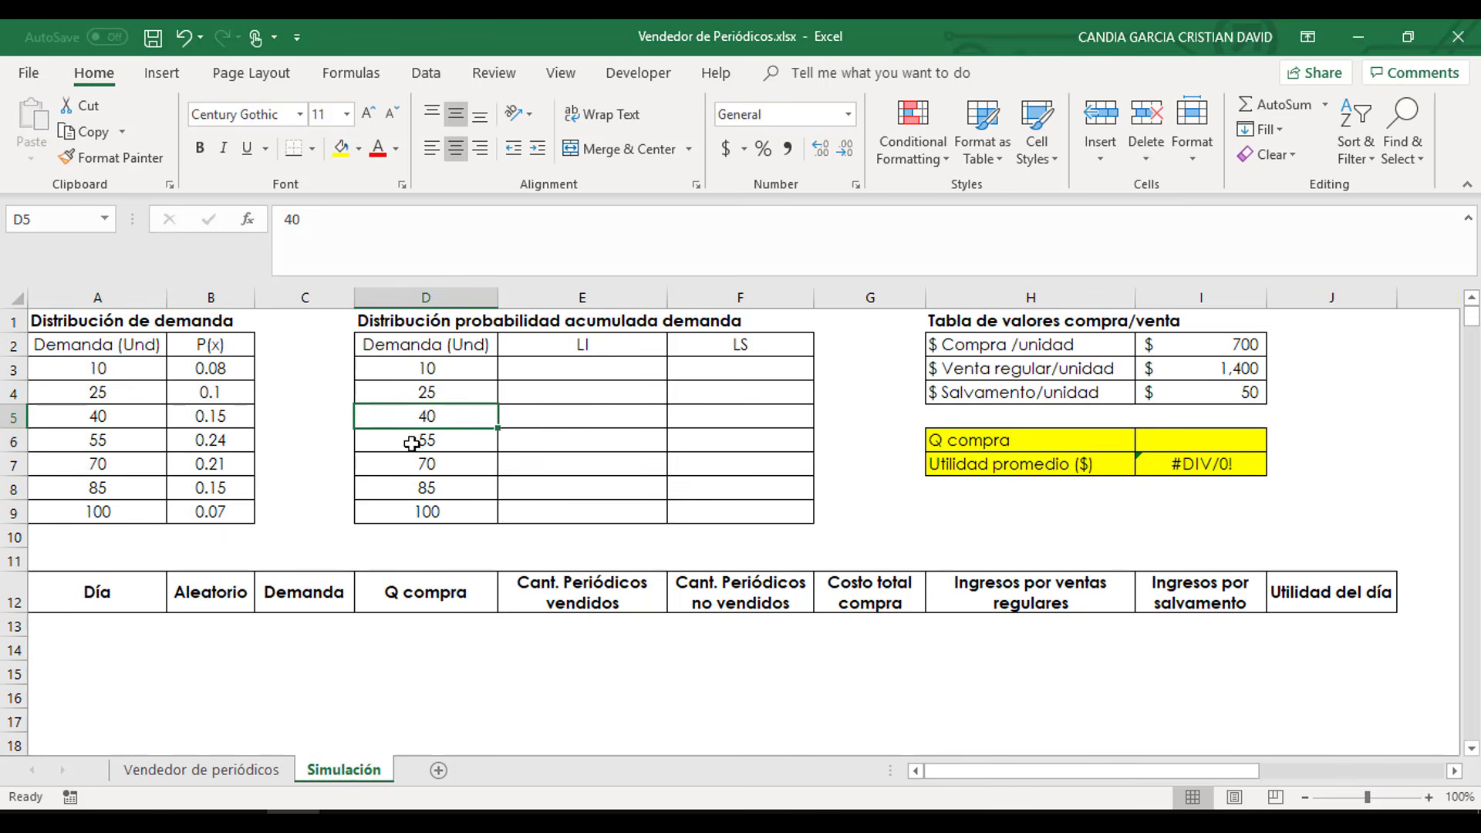
left_click(413, 439)
left_click(419, 461)
left_click(429, 485)
left_click(430, 508)
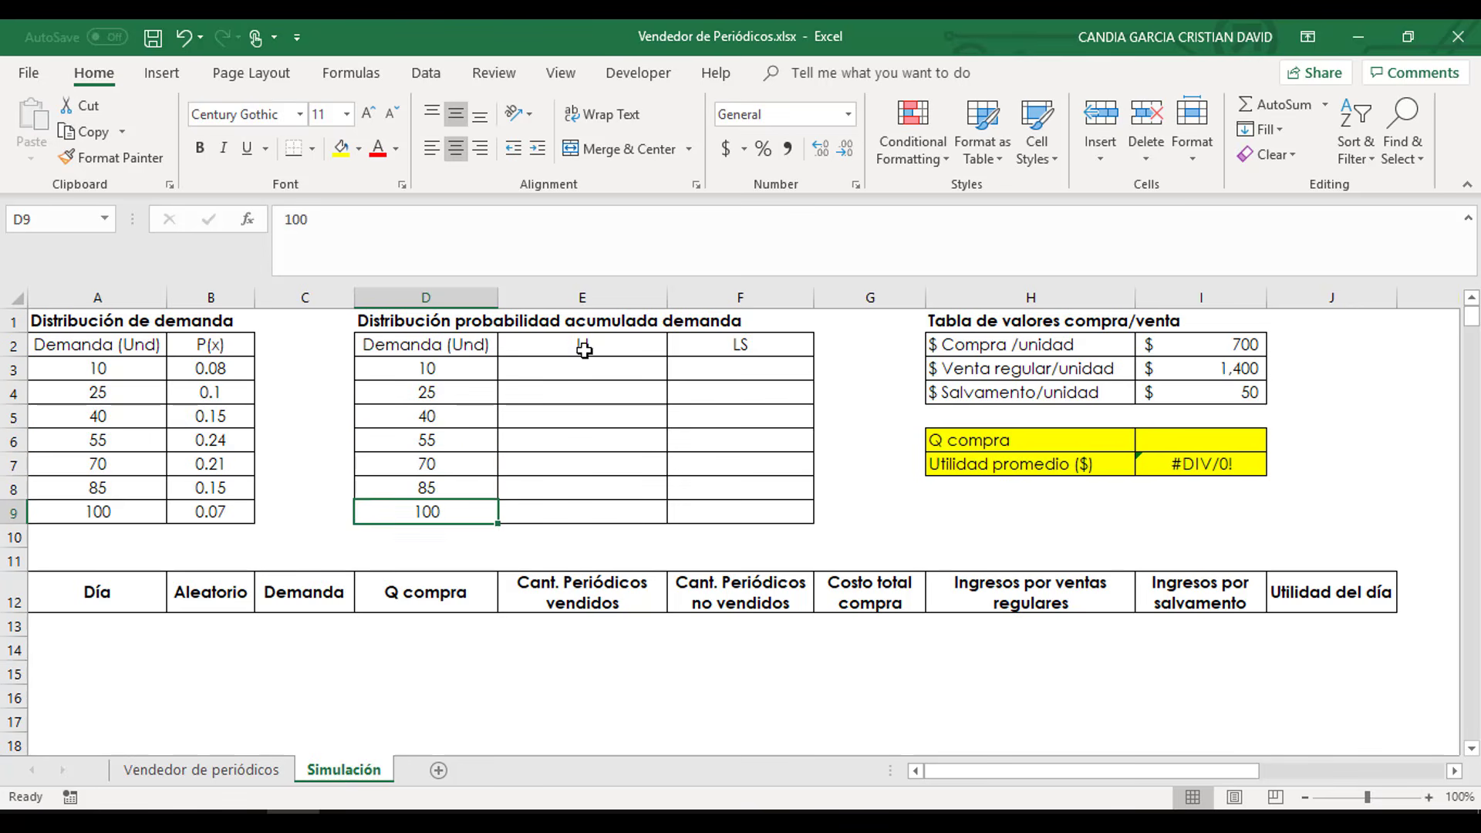
left_click(552, 383)
left_click_drag(571, 372, 671, 364)
left_click(212, 376)
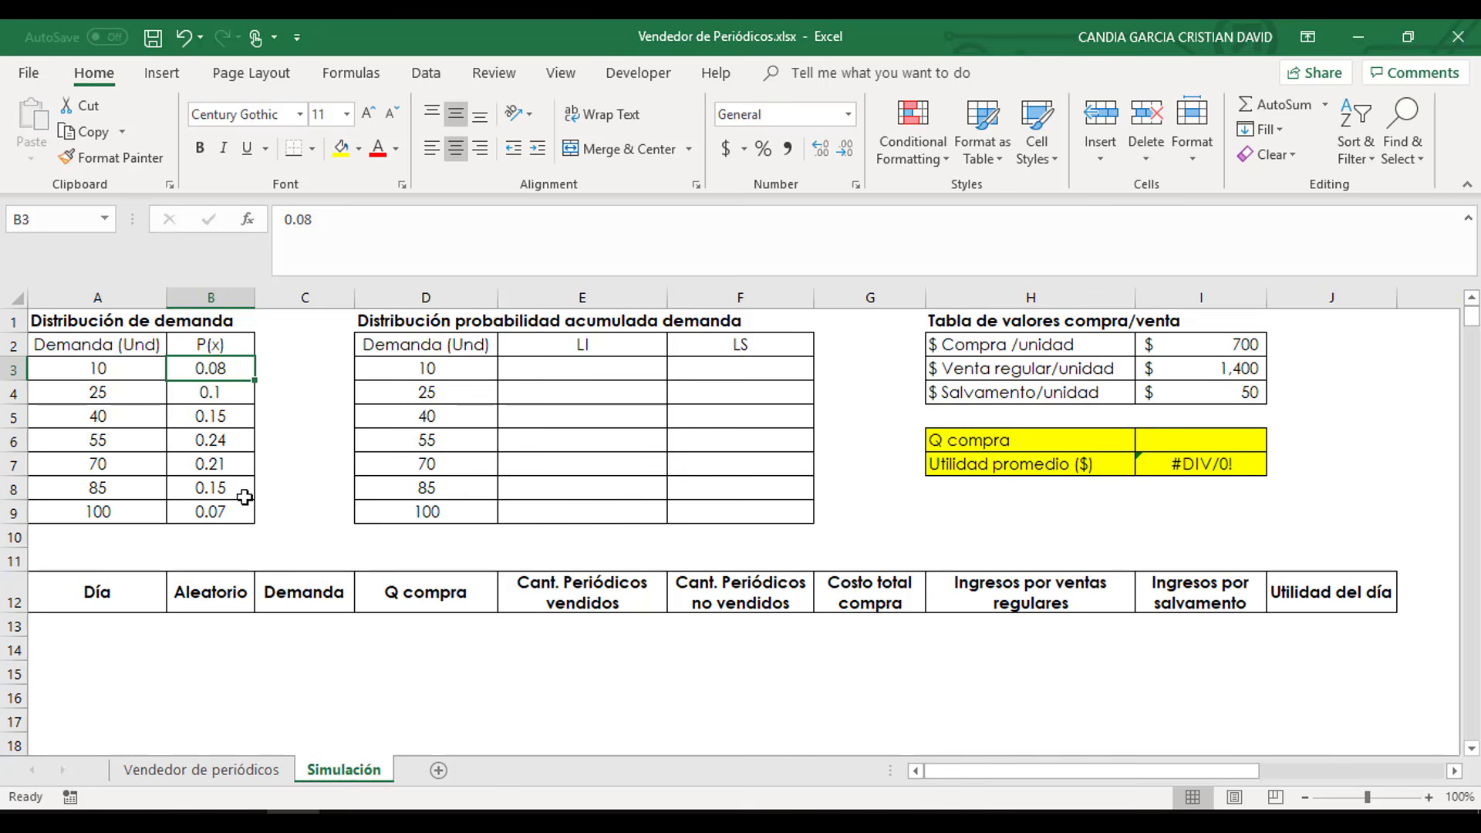
- Enter 0 as the LI limit for demand 10 in cell E3, and select the adjacent LS cell F3
left_click(531, 370)
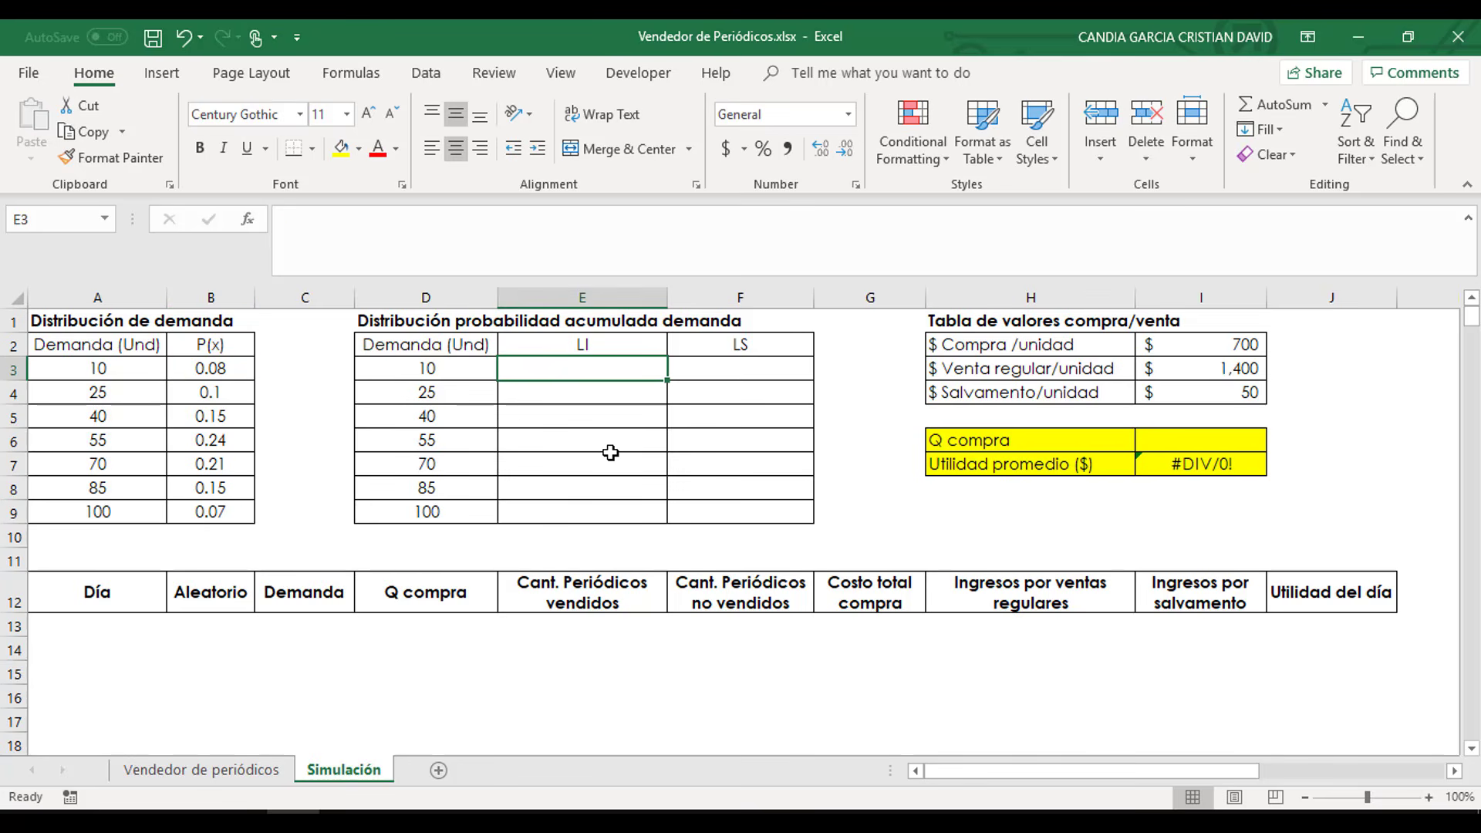
type("0")
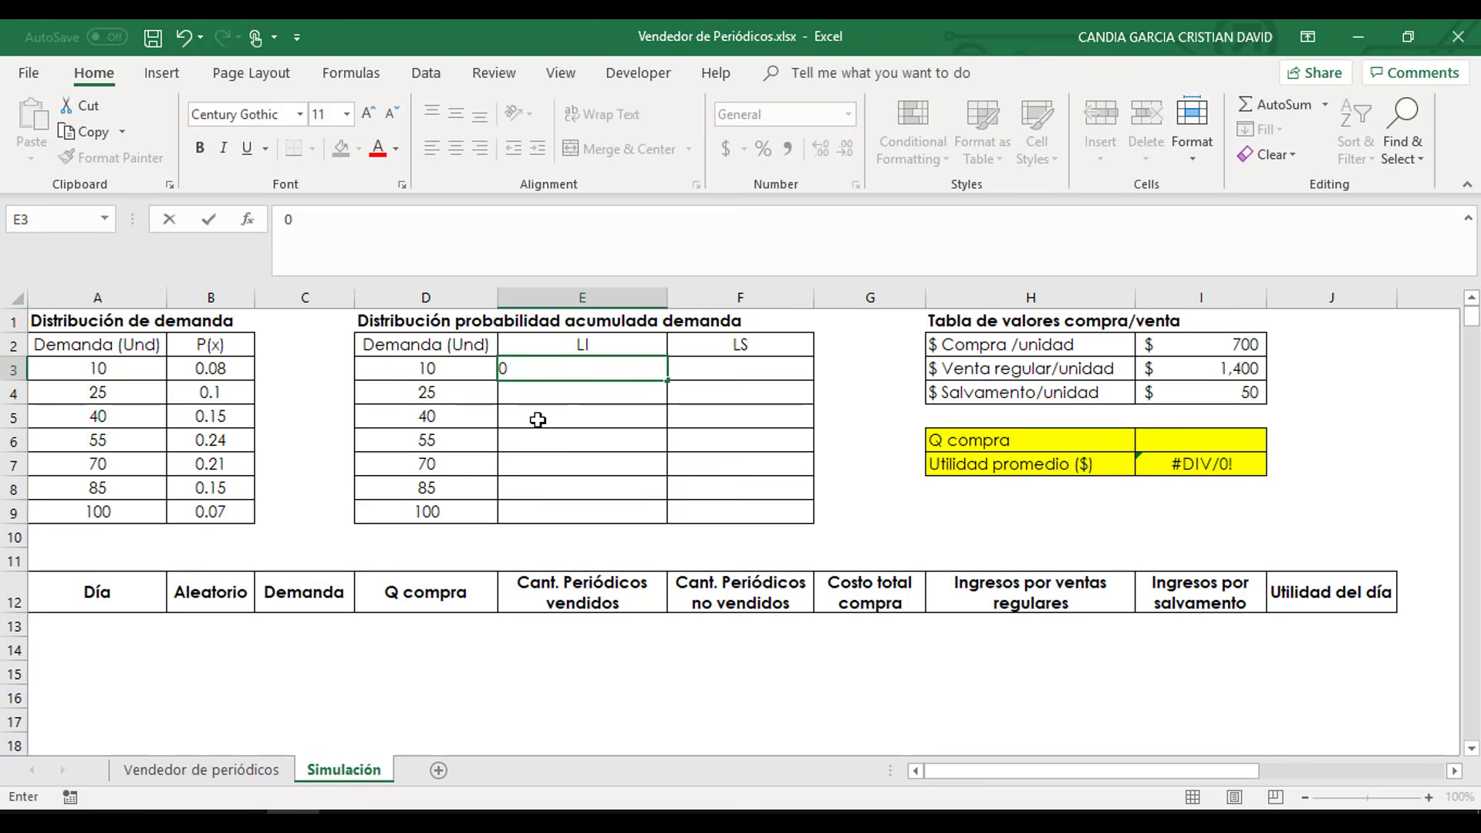
key("Return")
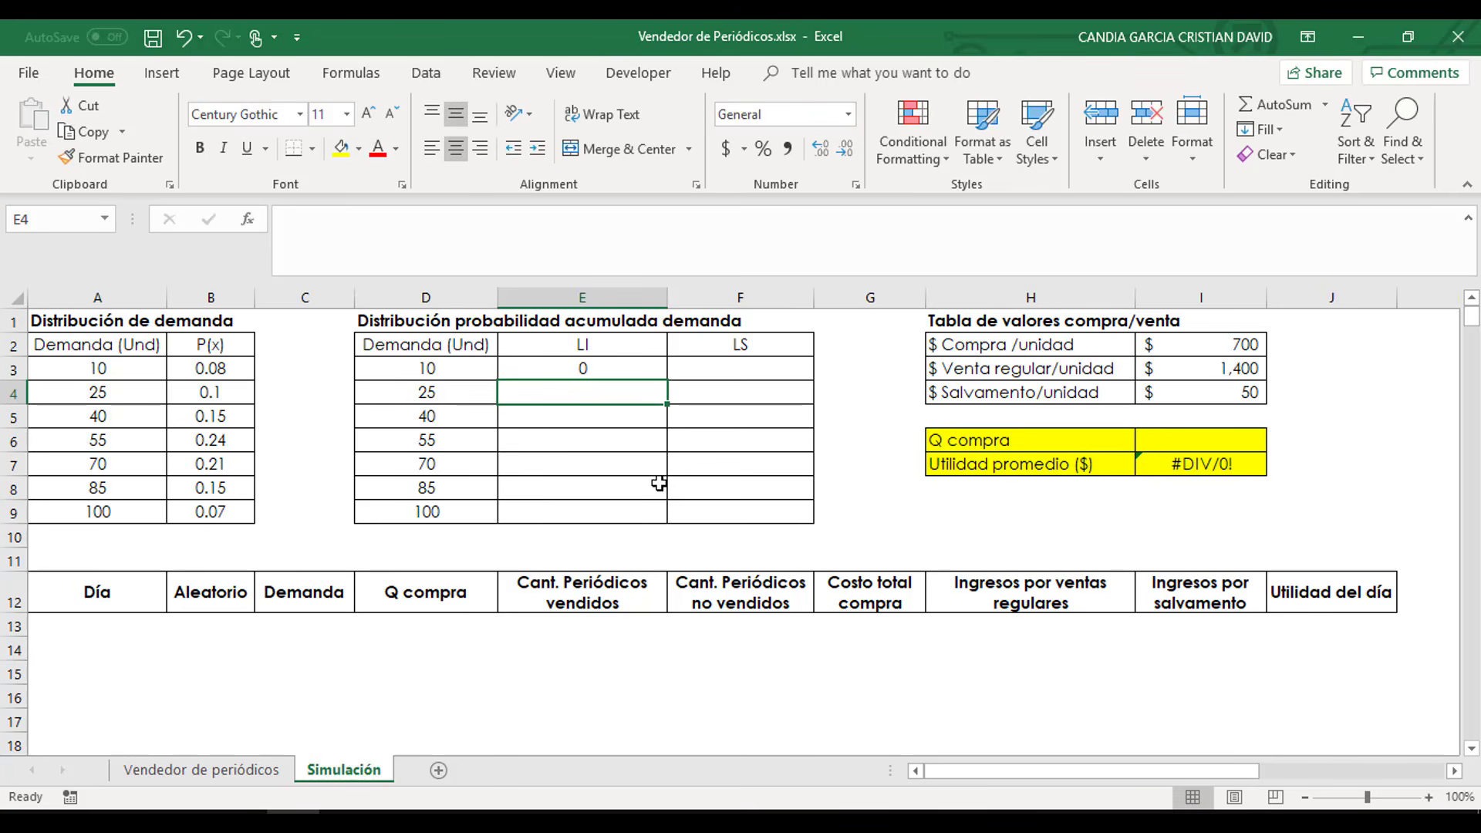
left_click(588, 368)
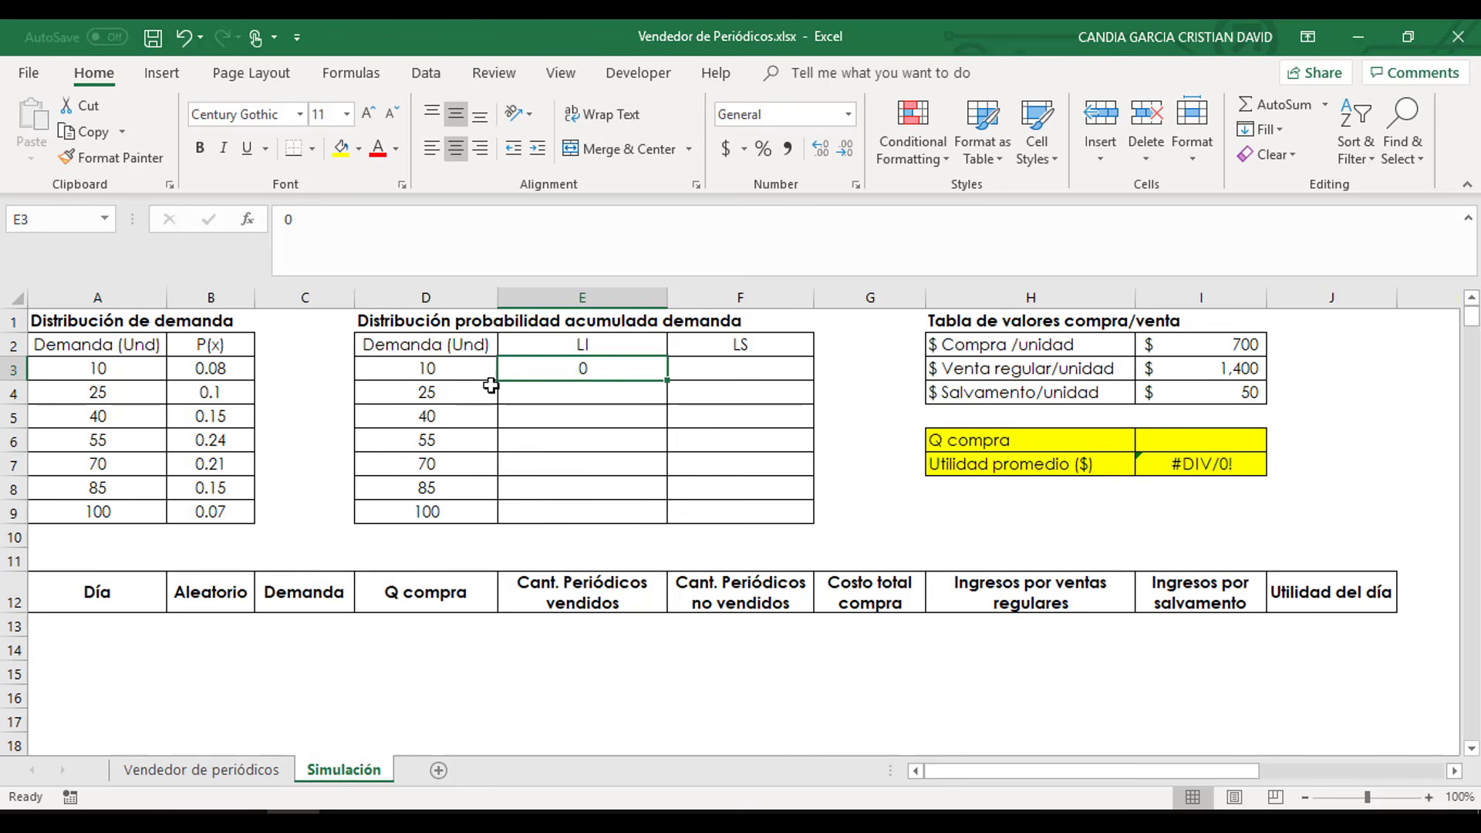
left_click(712, 372)
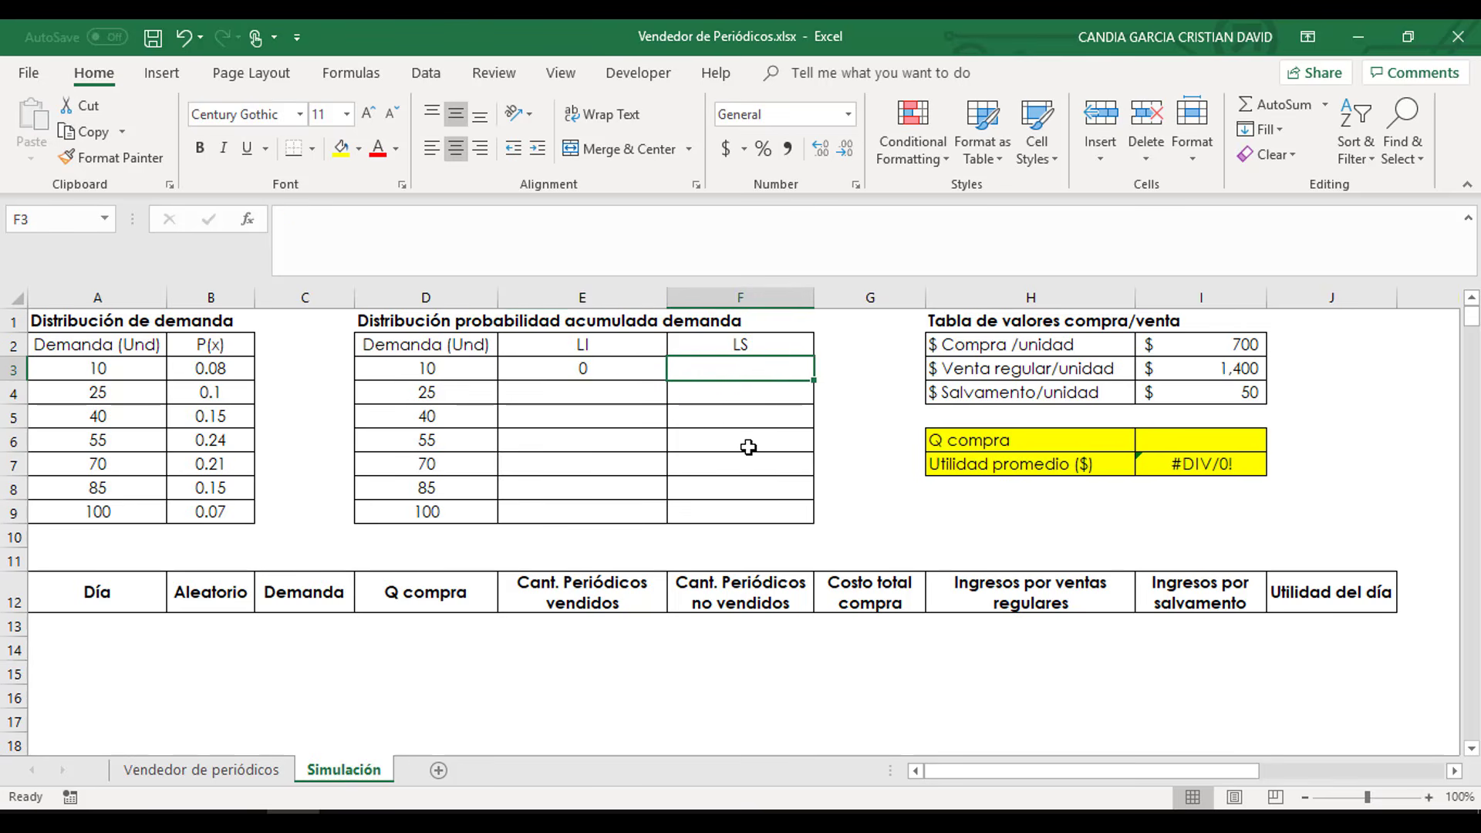
- Compute the LS limit for demand 10 in cell F3 with the formula =E3+B3
type("=")
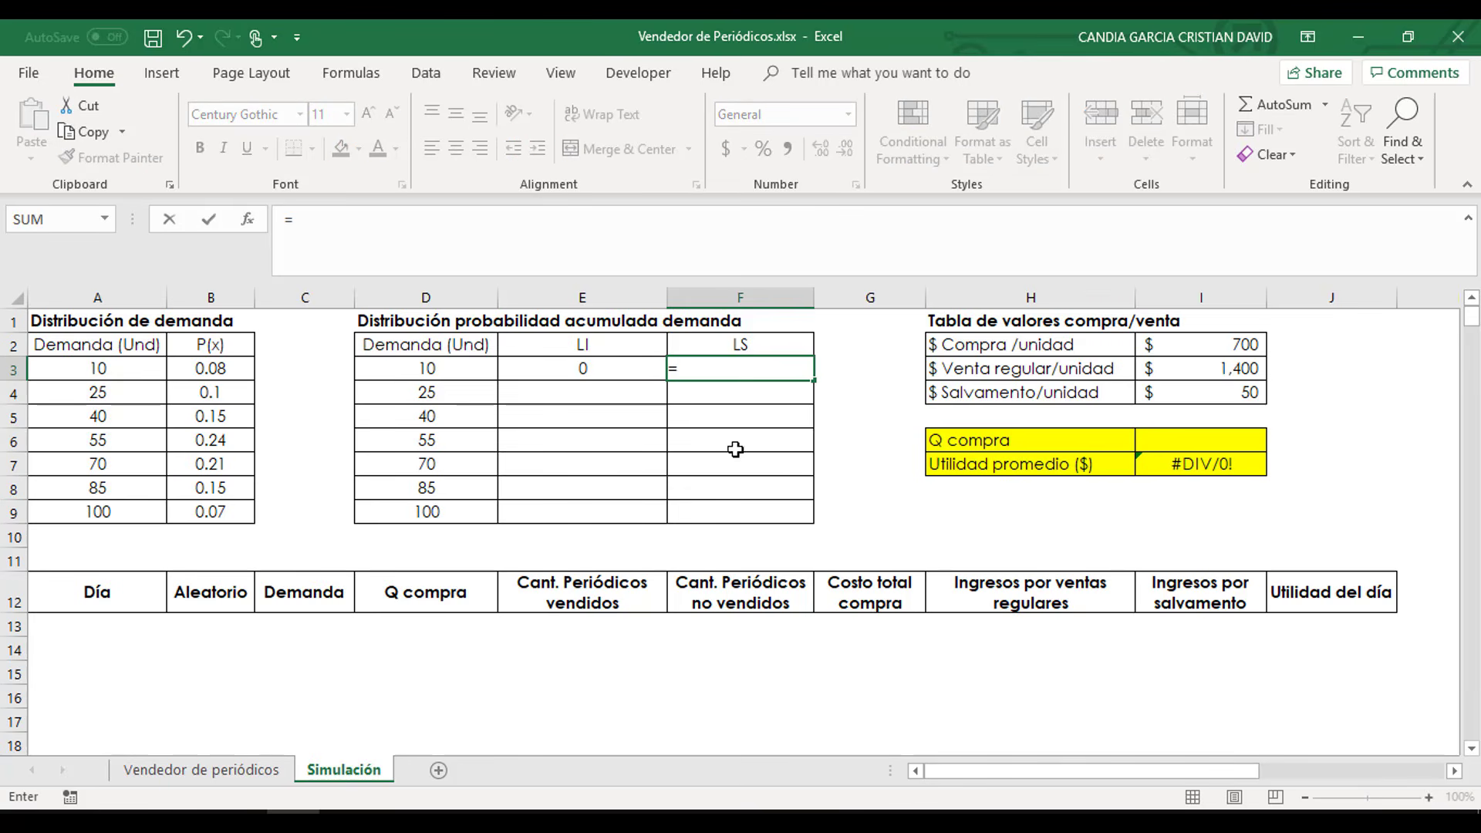
left_click(600, 372)
type("+")
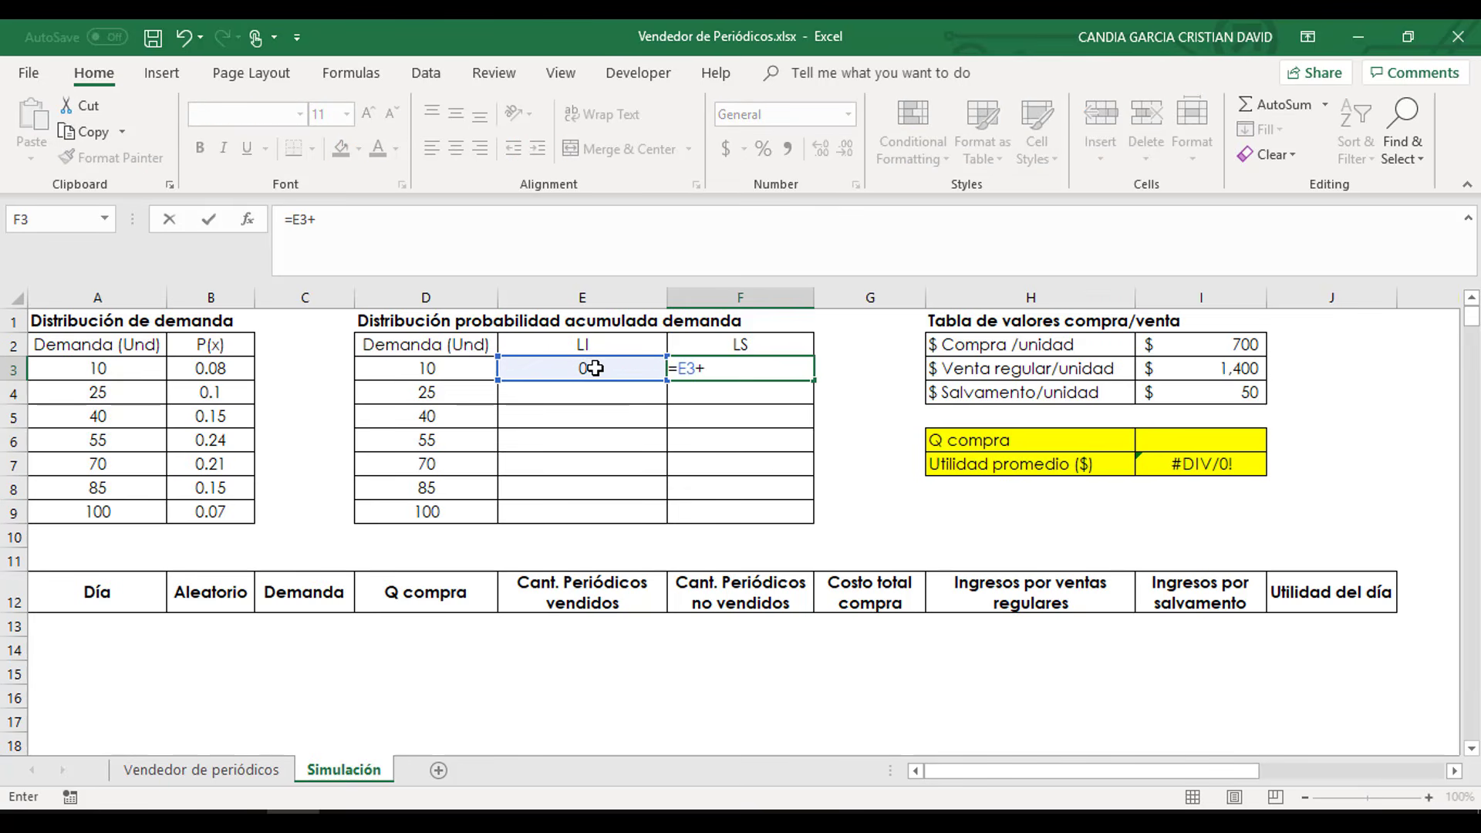
left_click(197, 368)
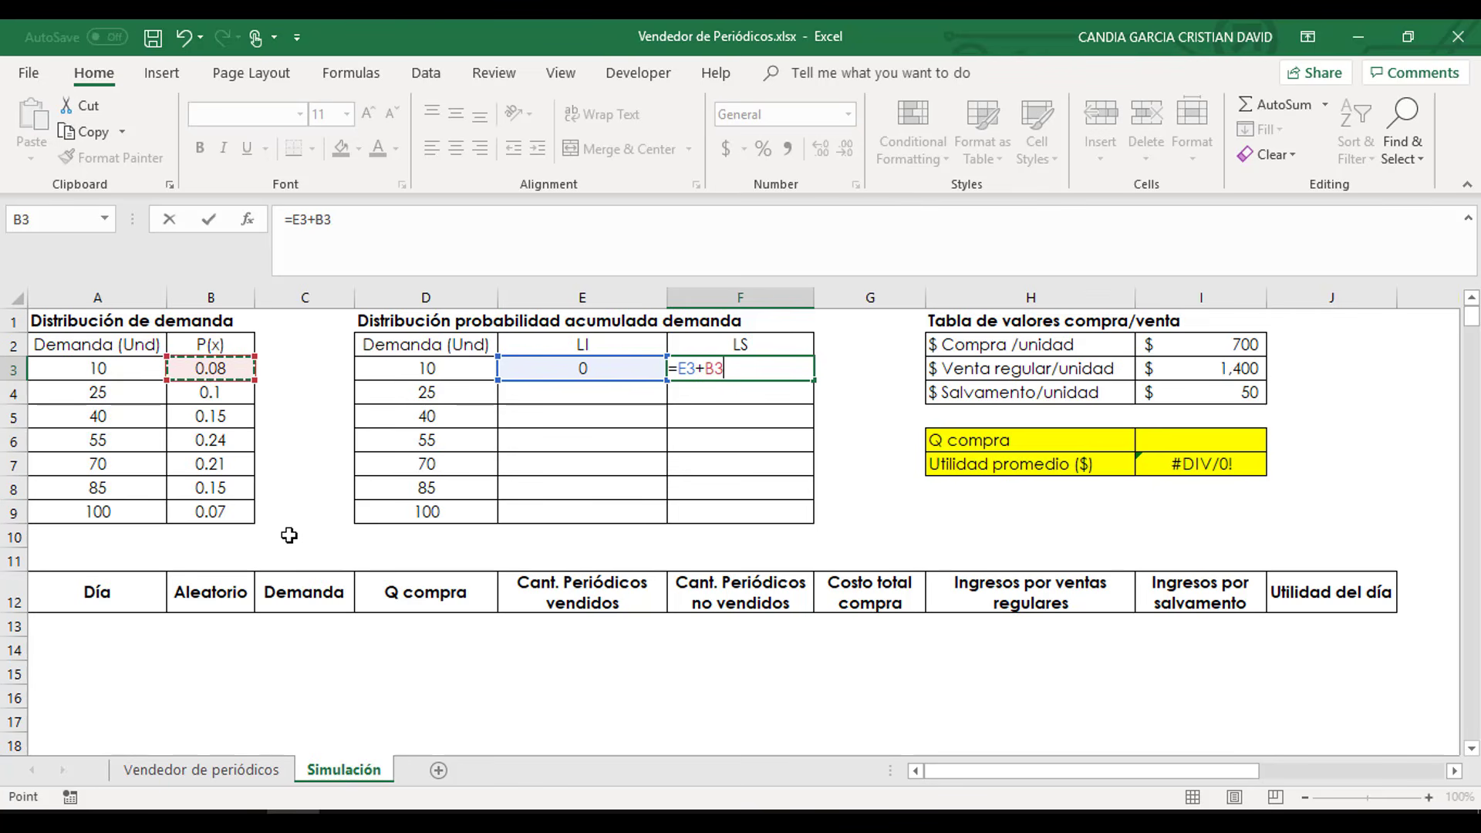
key("Return")
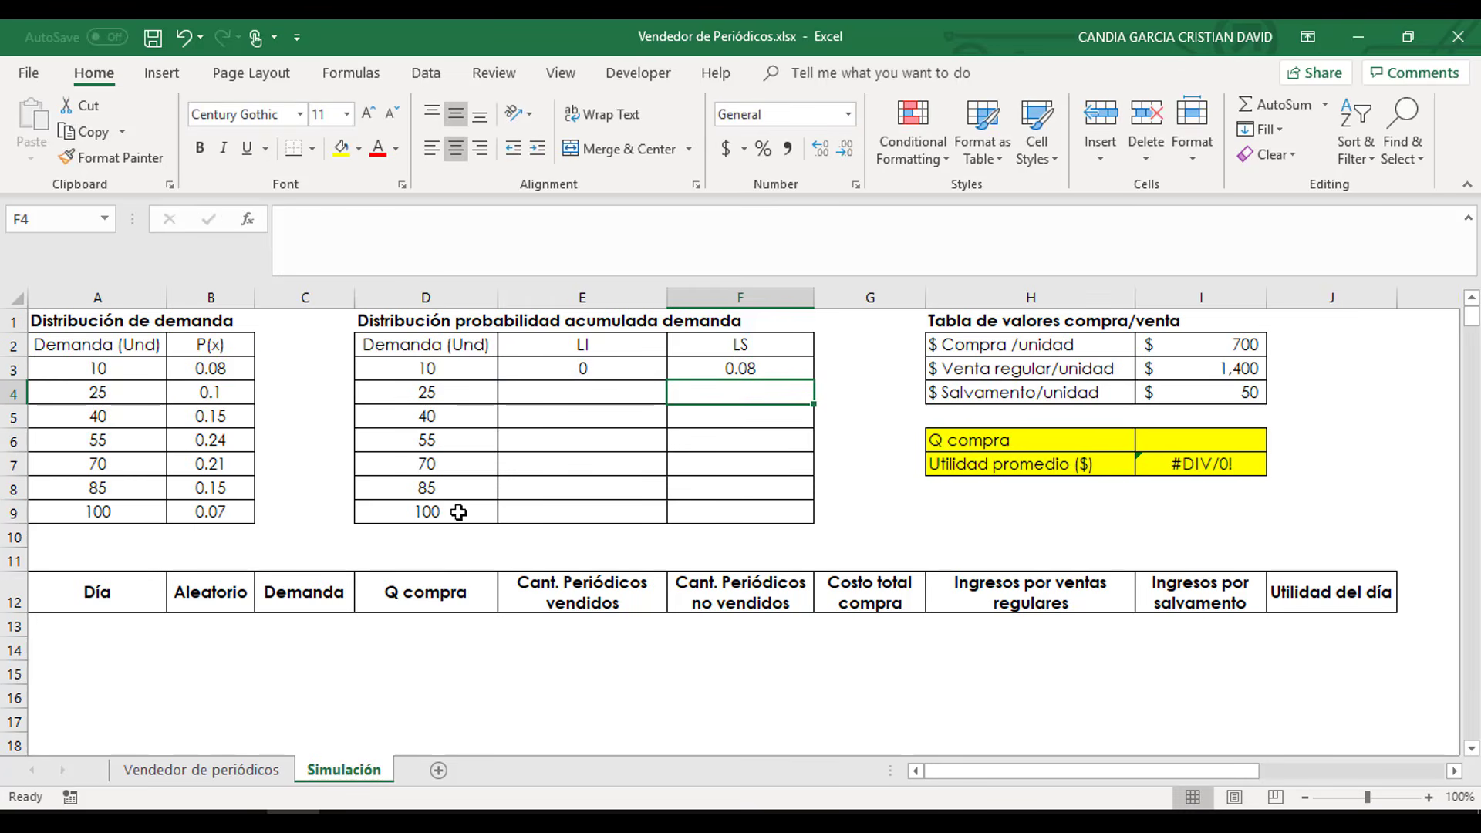
- Set the LI limit for demand 25 in cell E4 to the preceding row's LS limit with =F3
left_click(616, 368)
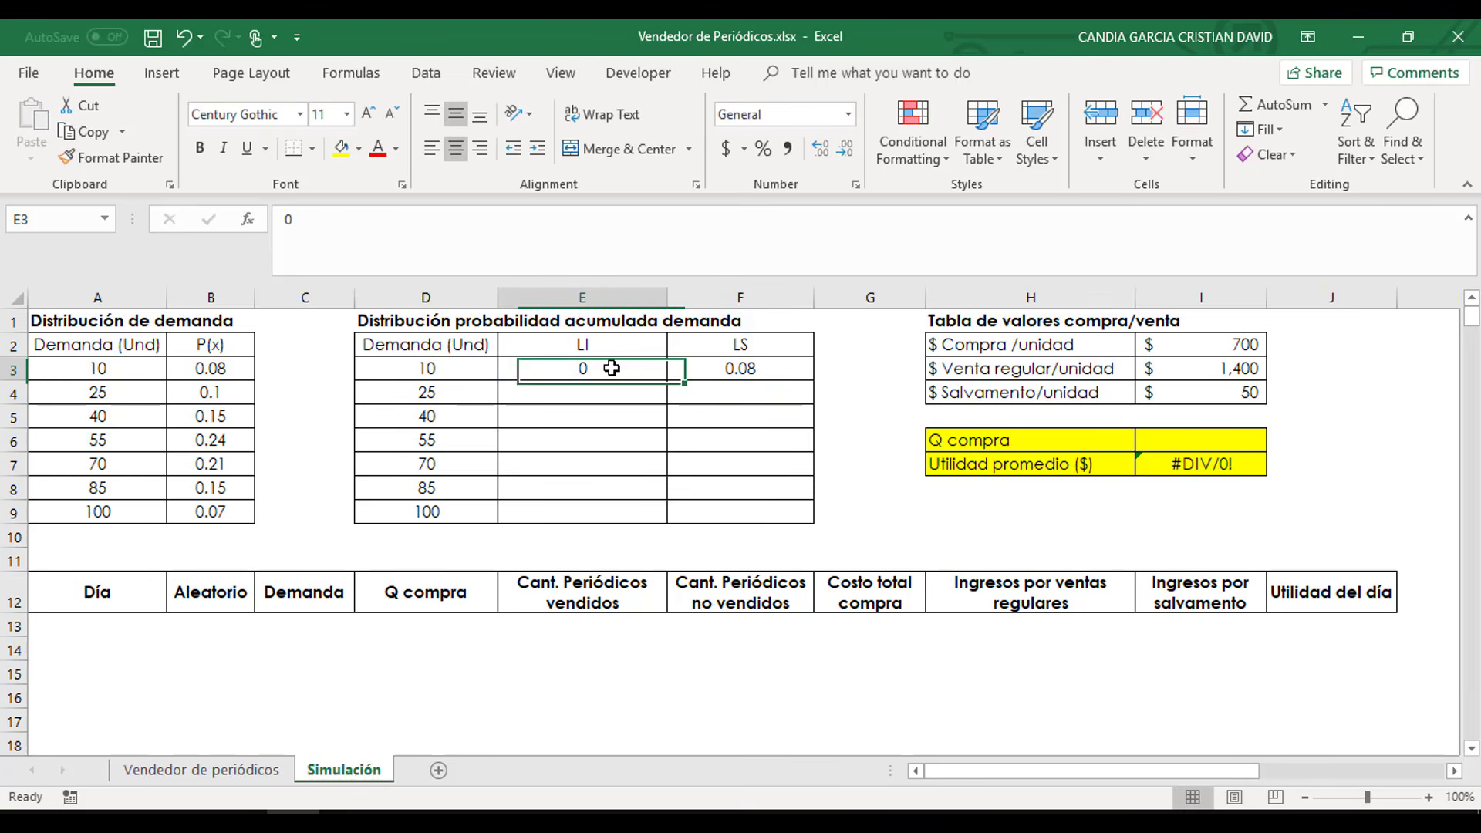
left_click(749, 368)
left_click(552, 395)
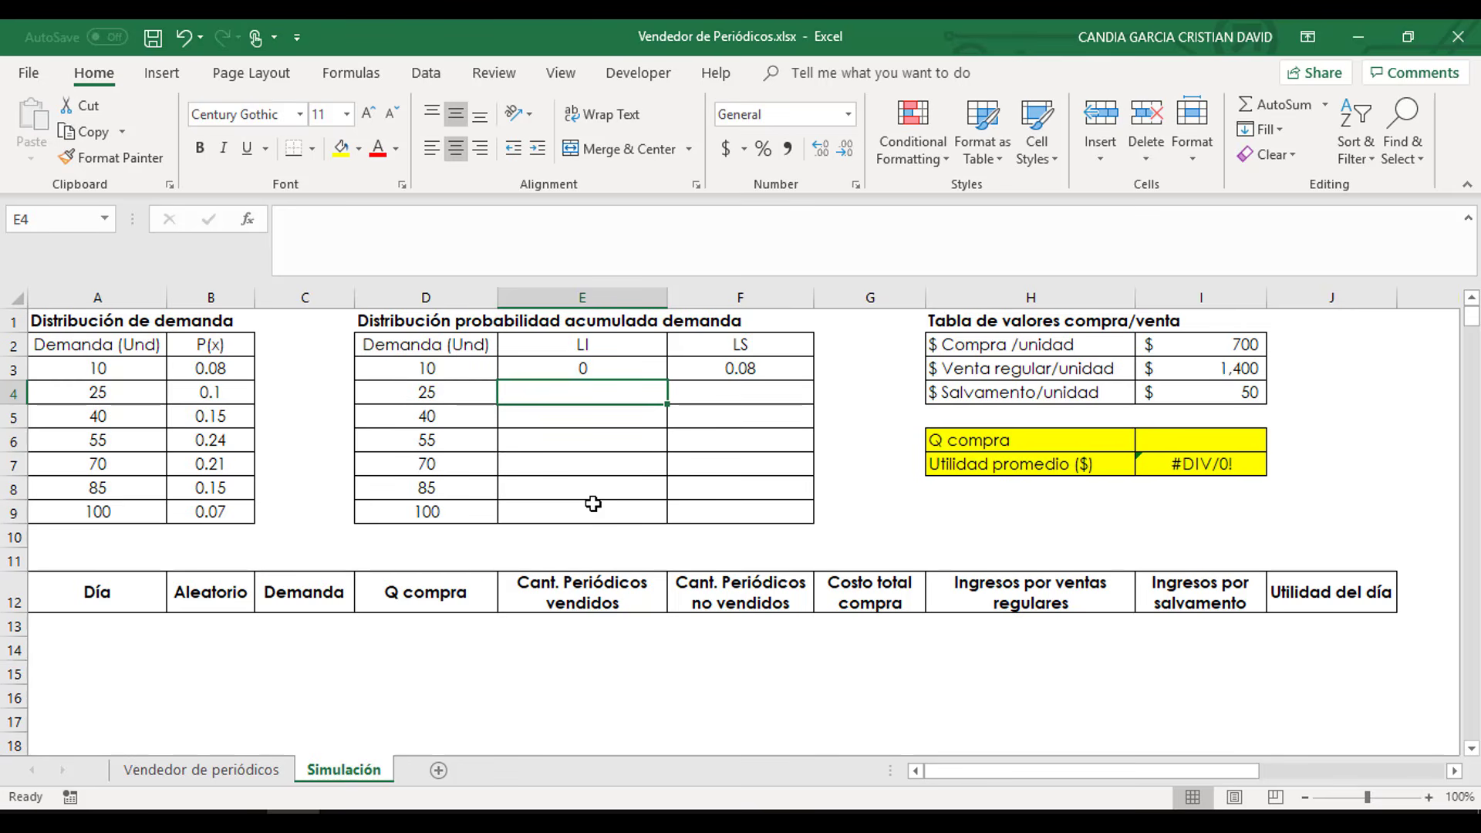
type("=")
left_click(710, 368)
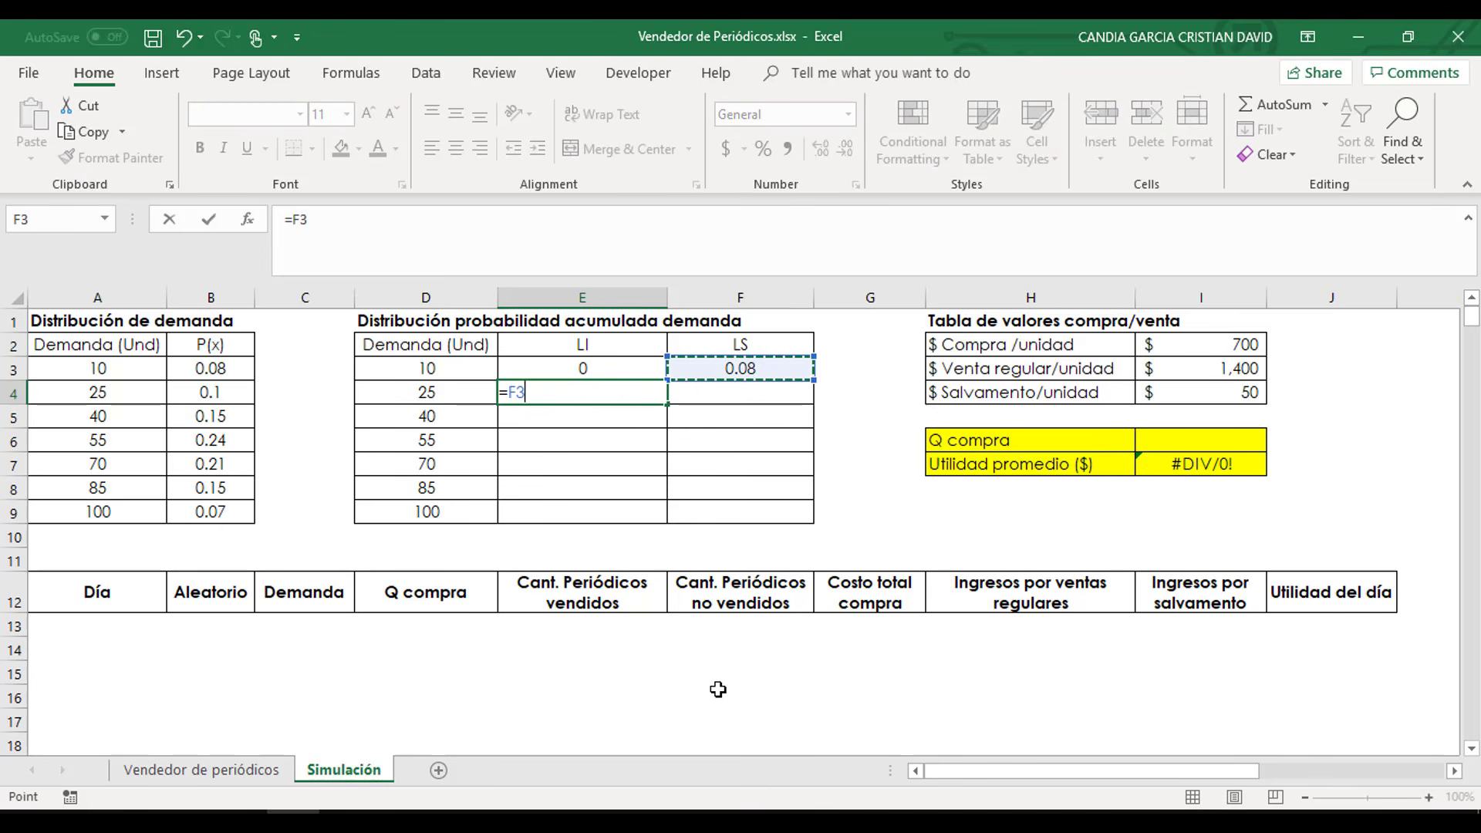
key("Return")
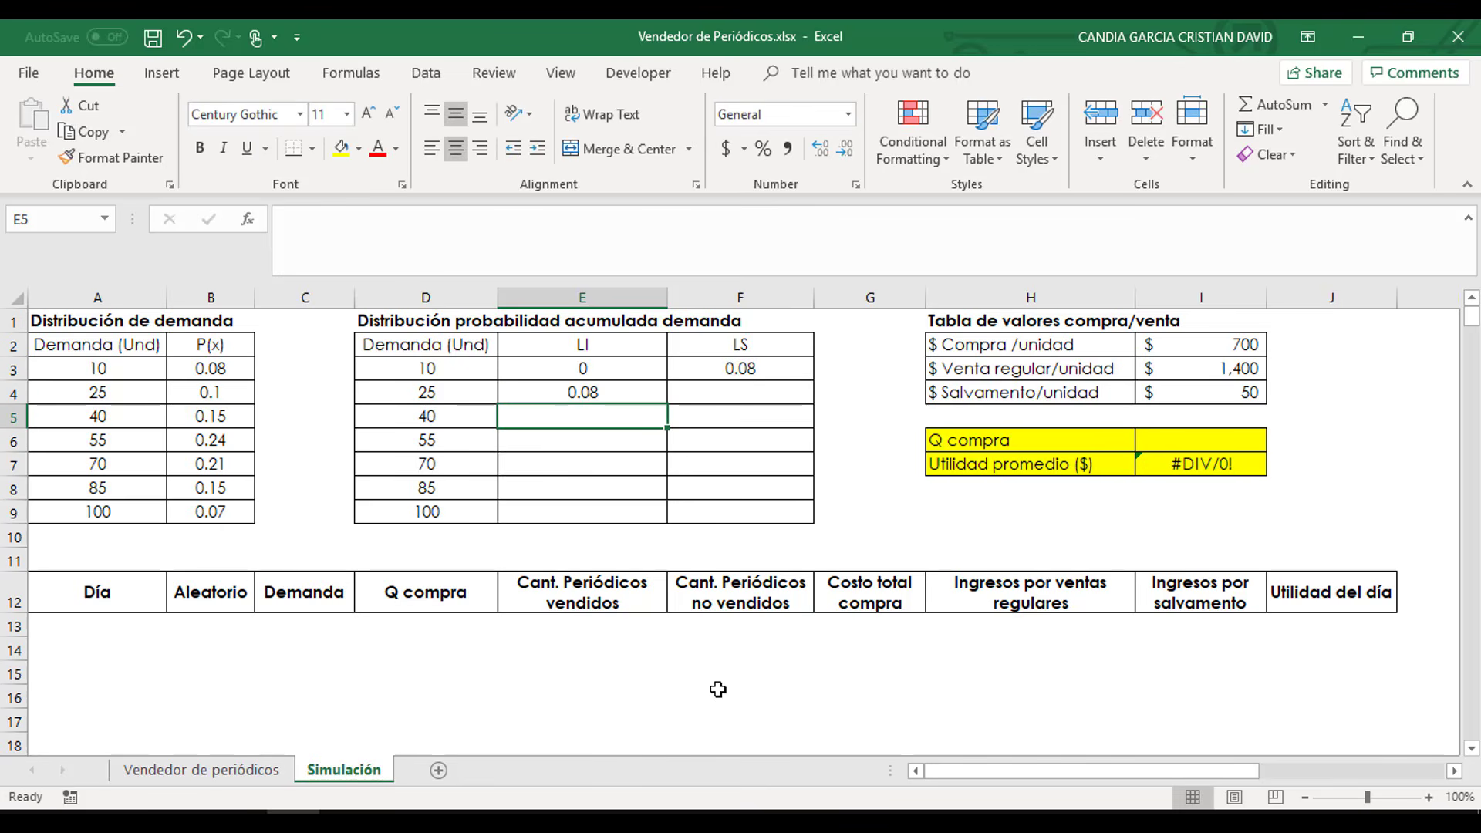
left_click(638, 395)
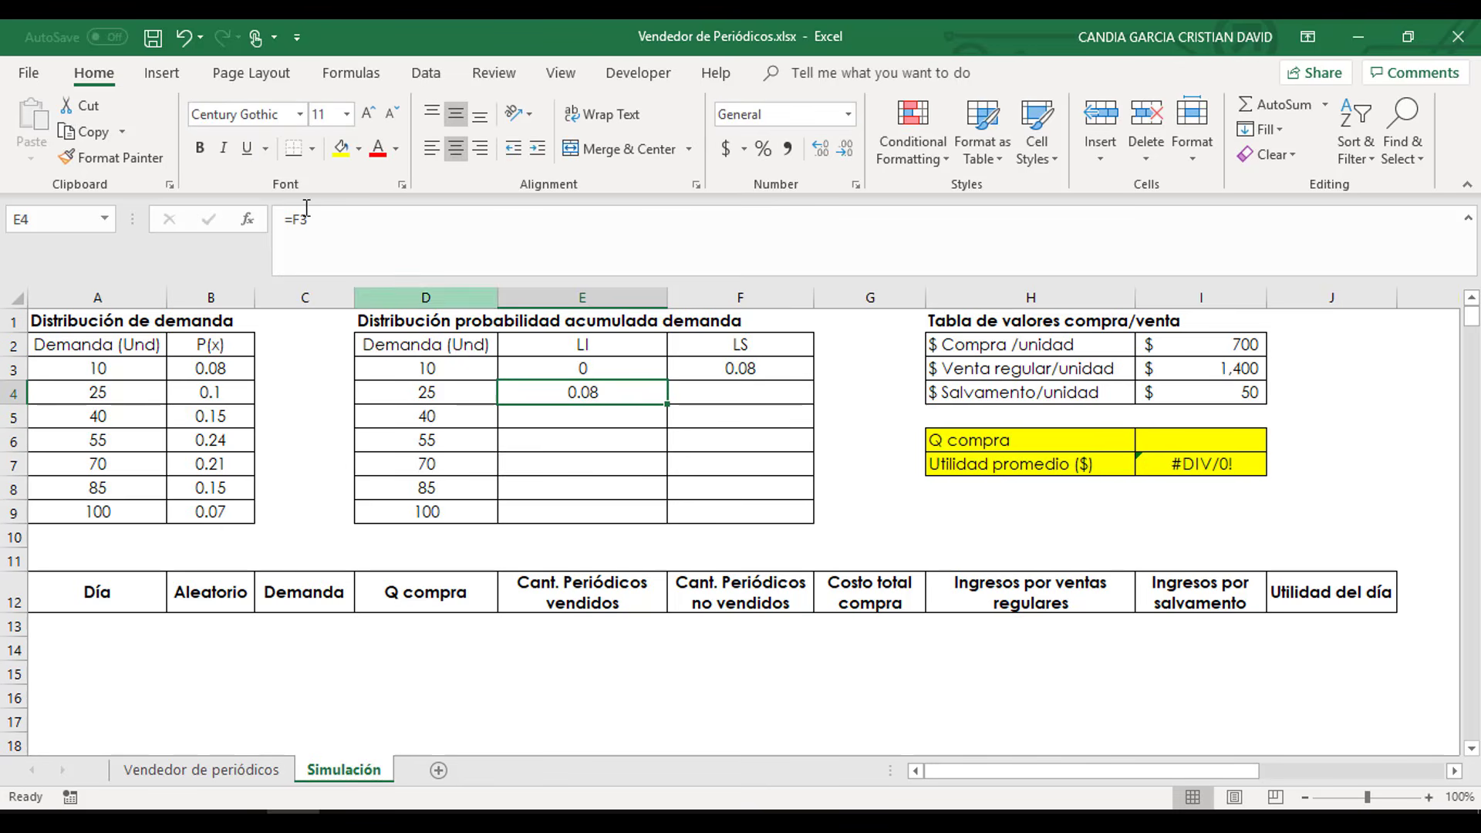
left_click(375, 226)
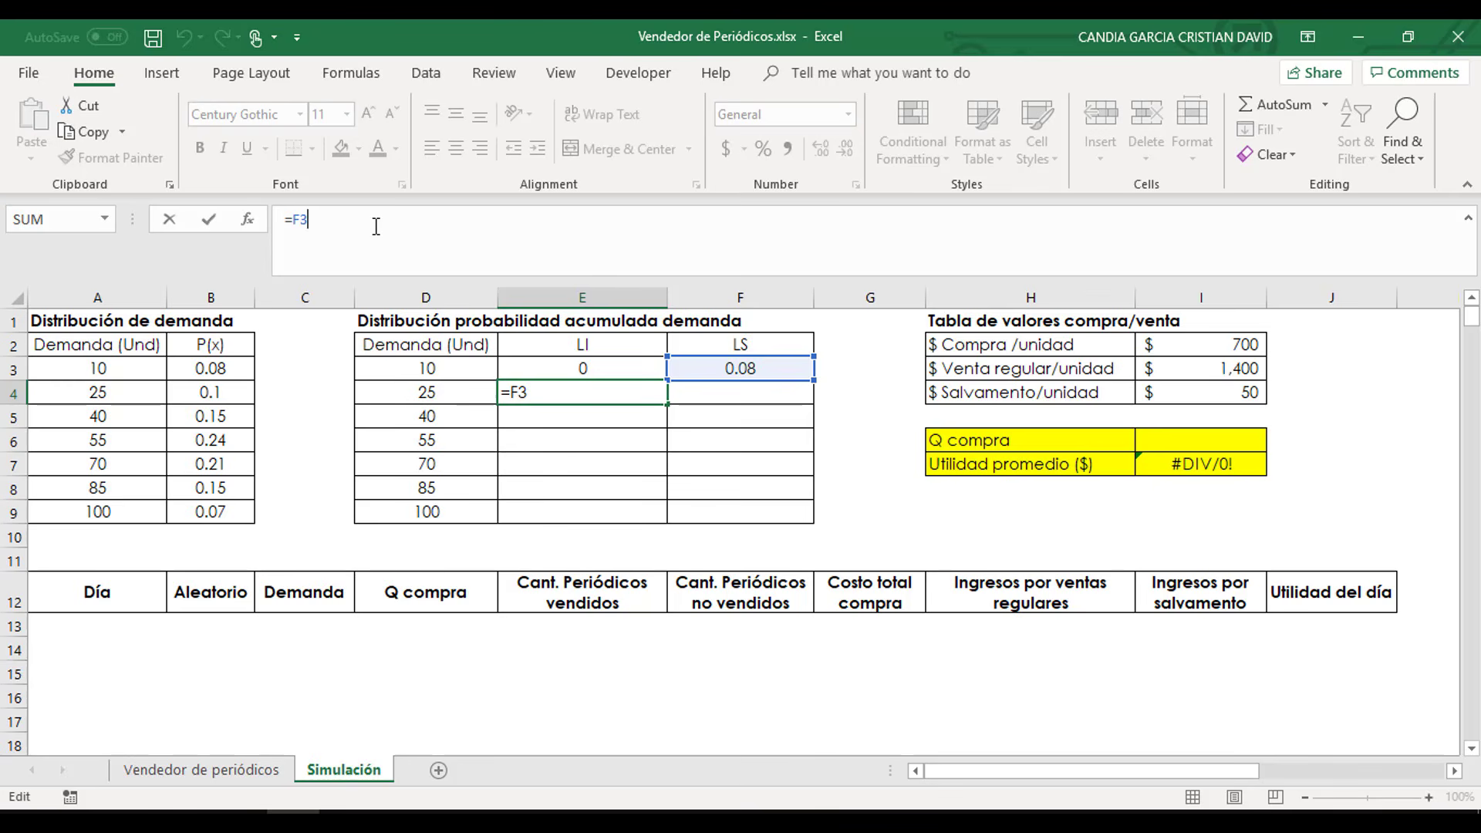
key("Return")
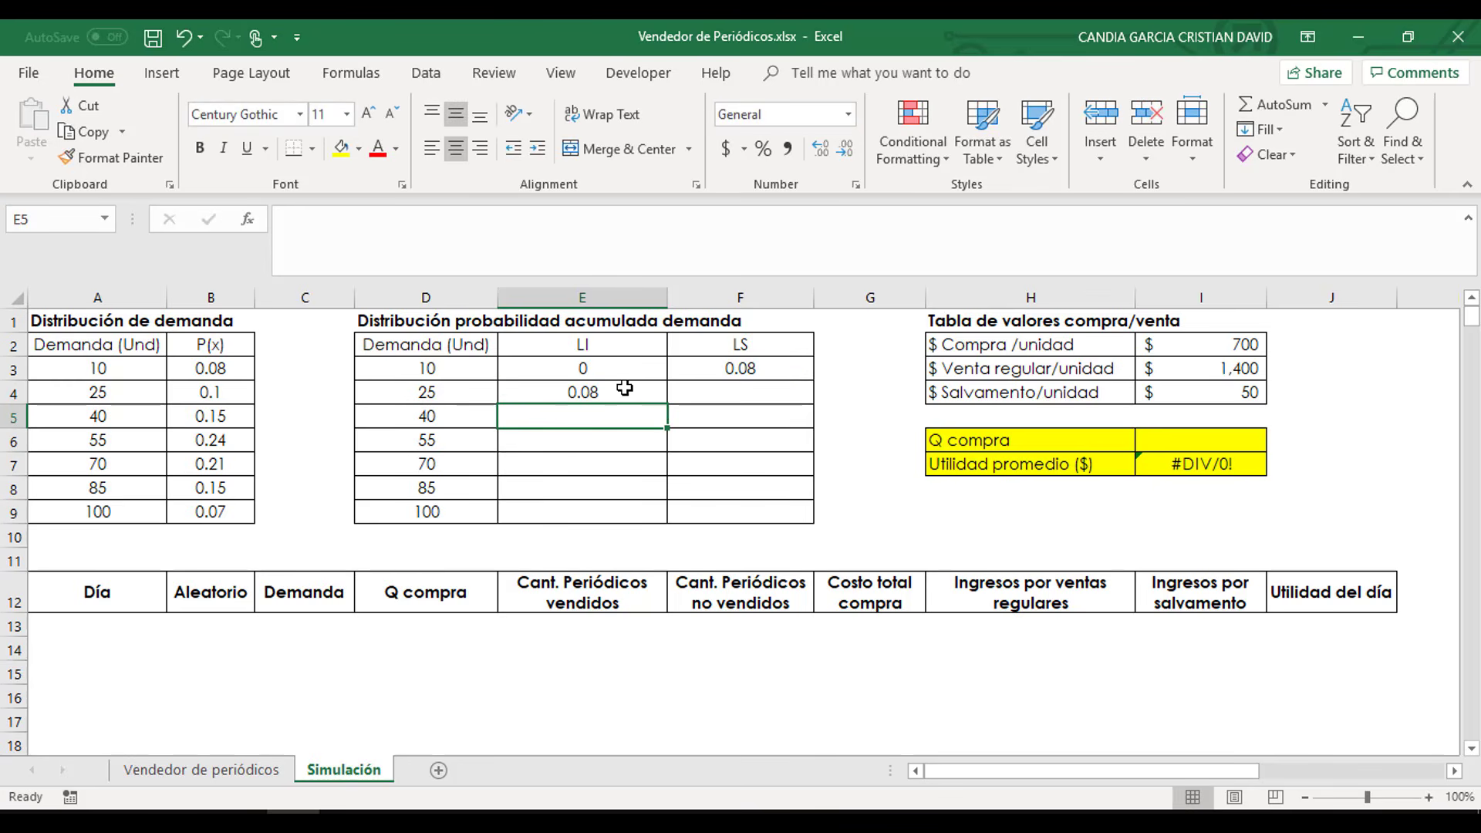
- Copy the LI formula from E4 down to E9 and the LS formula from F3 down to F9
left_click(625, 388)
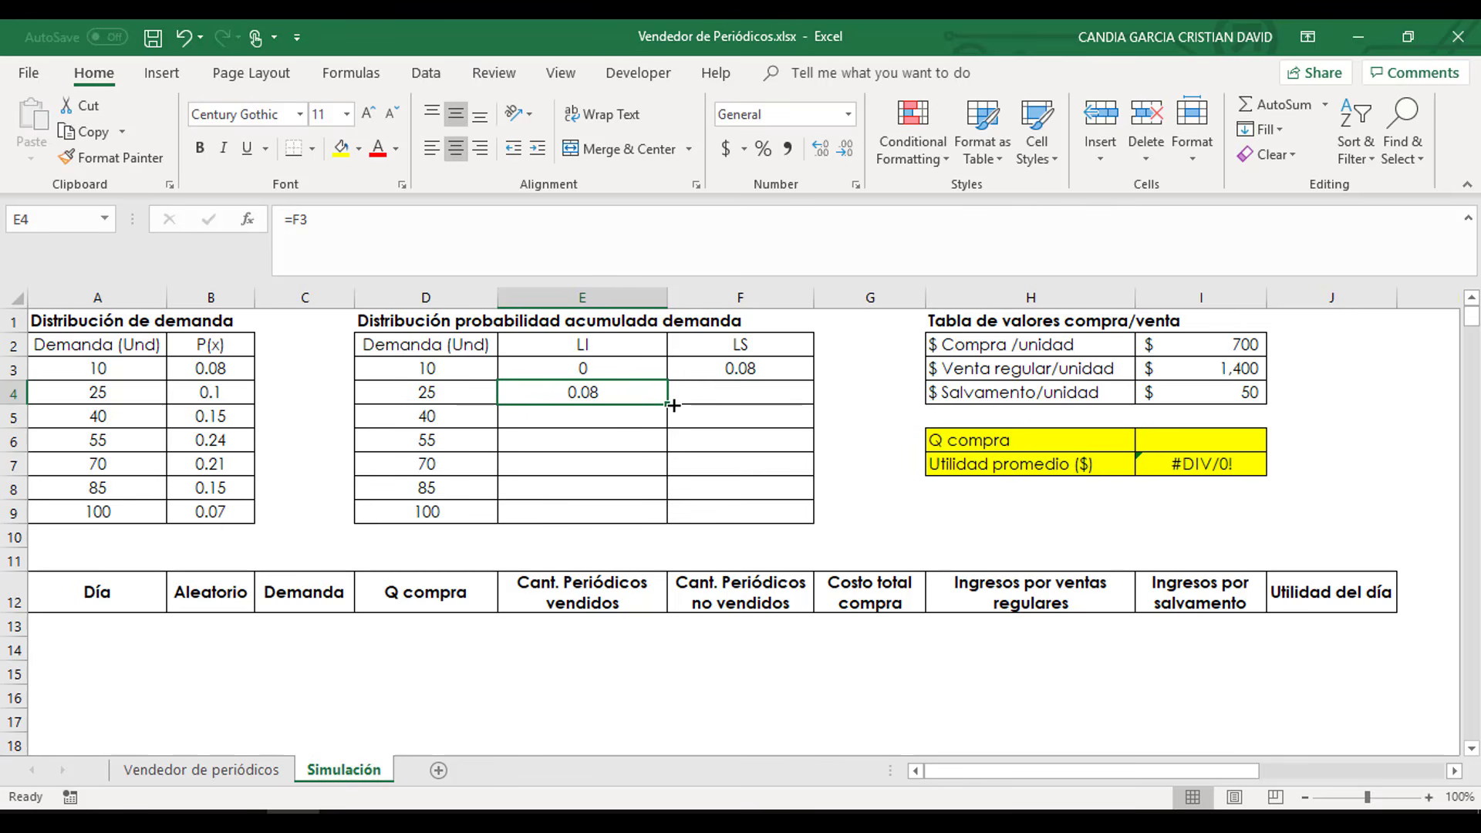
left_click_drag(668, 402, 668, 523)
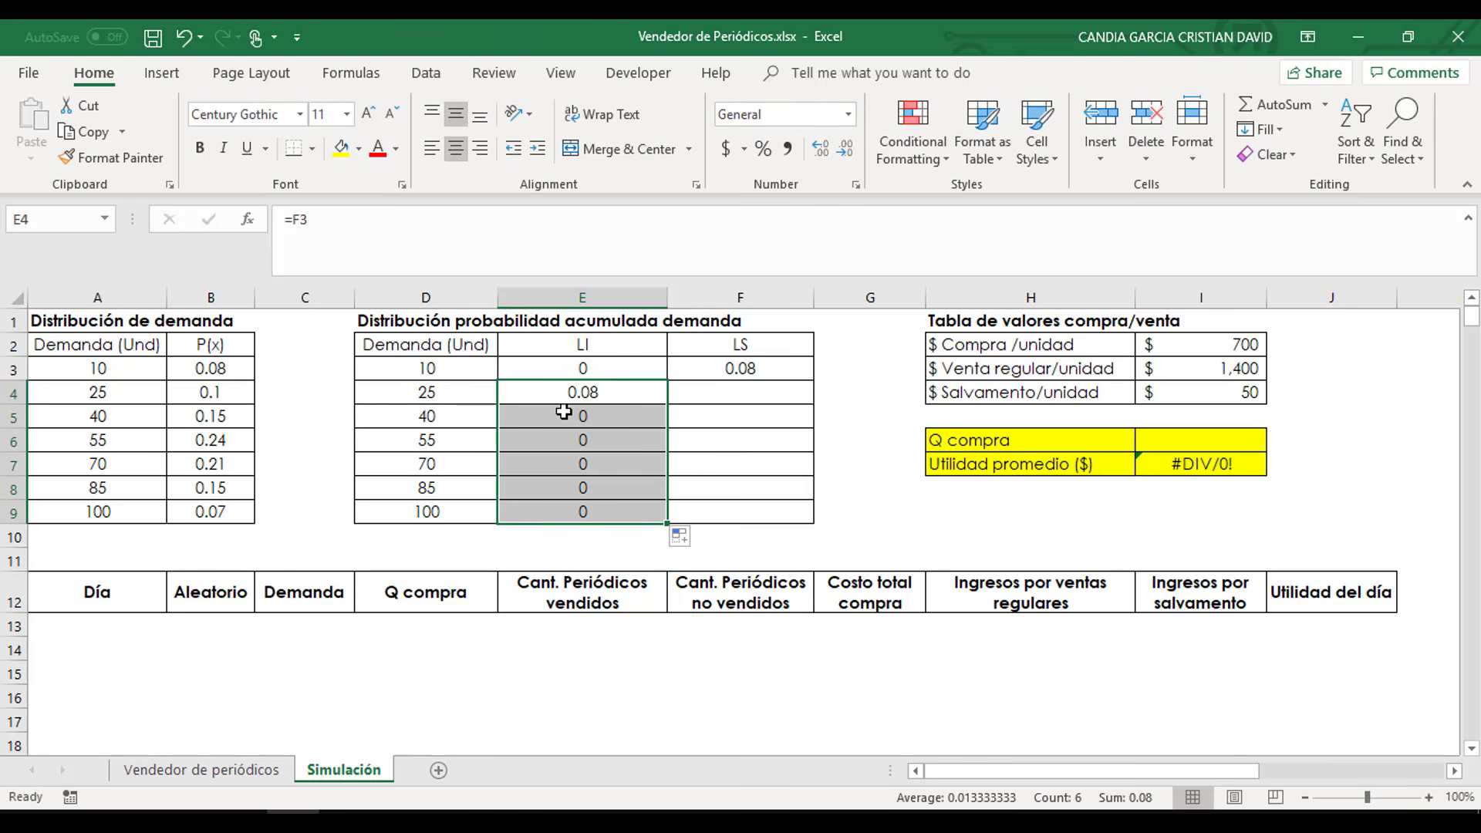
left_click(722, 397)
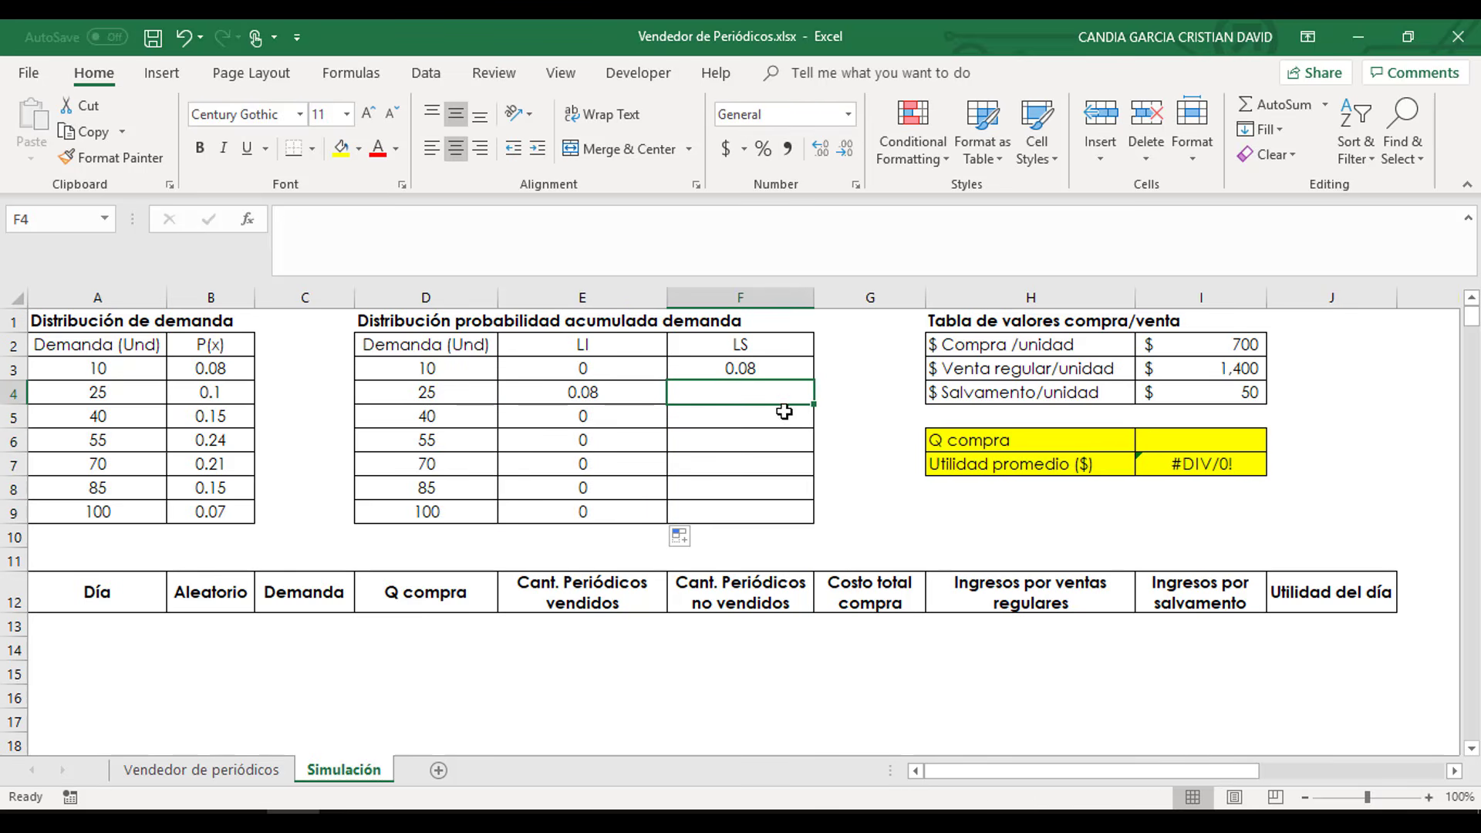
left_click(742, 369)
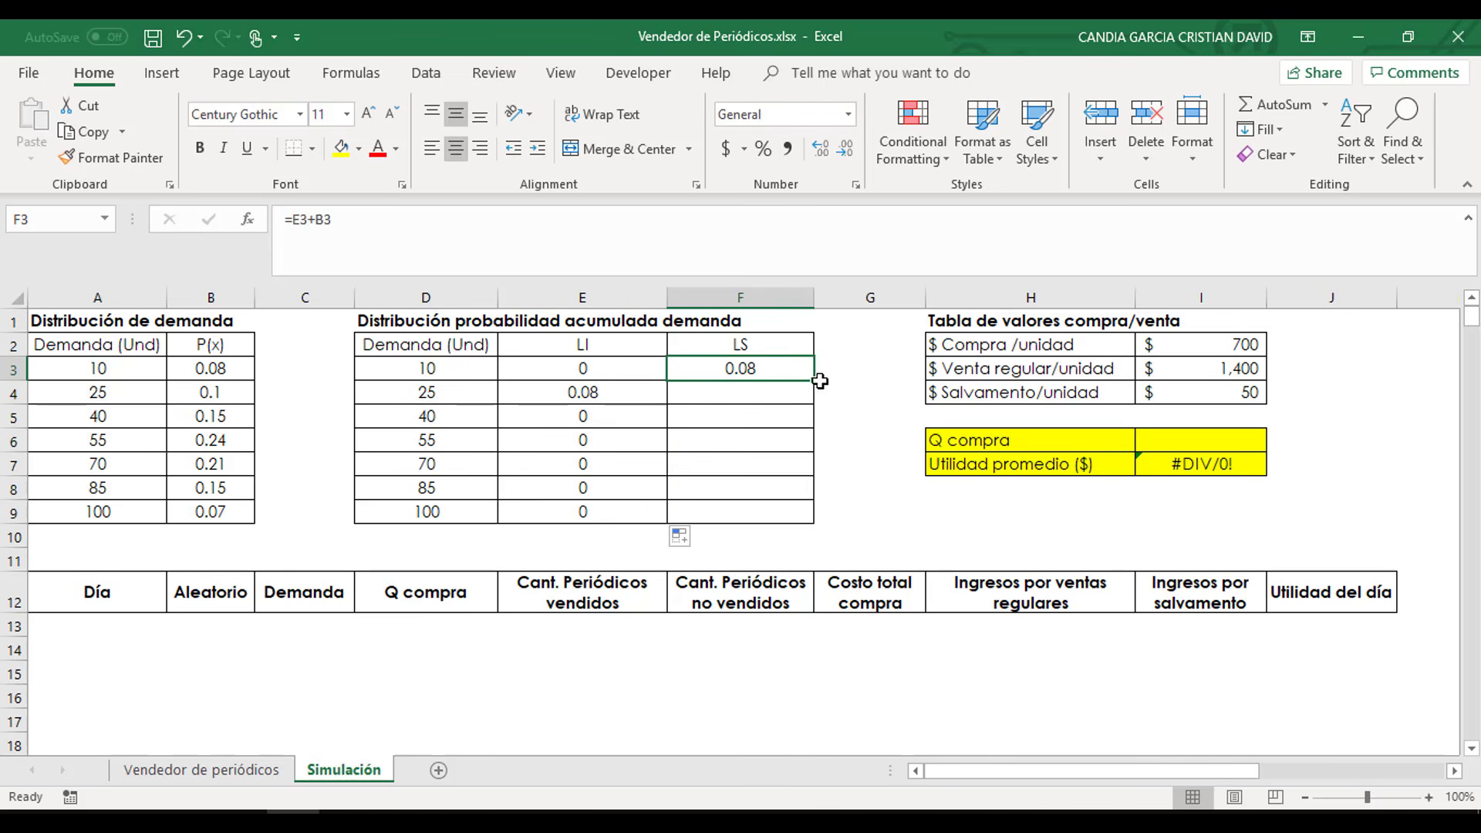
left_click_drag(812, 379, 789, 506)
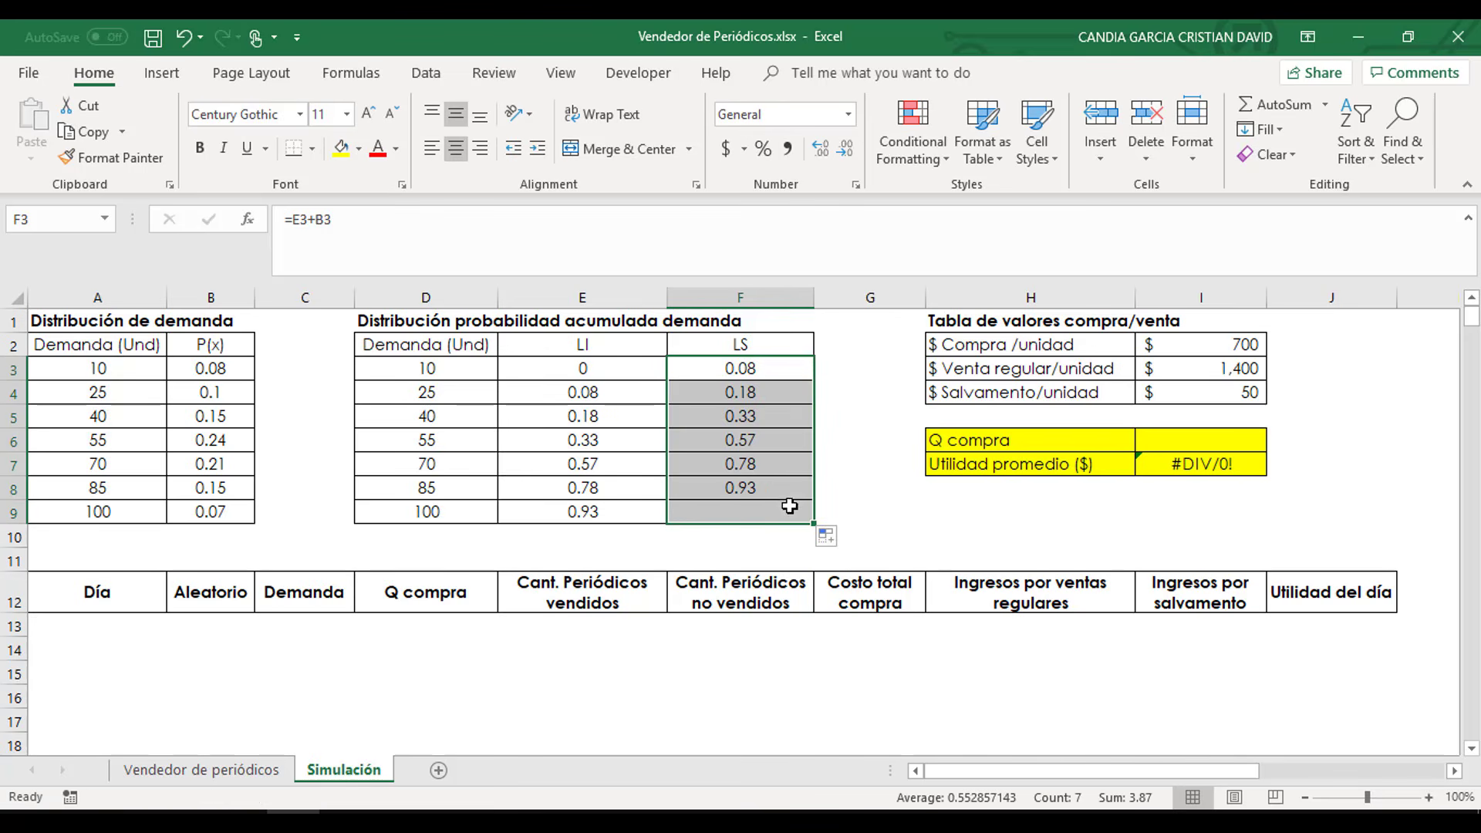
- Check the copied LI and LS formulas for demand 25 and the first and last limits of the cumulative table
left_click(613, 391)
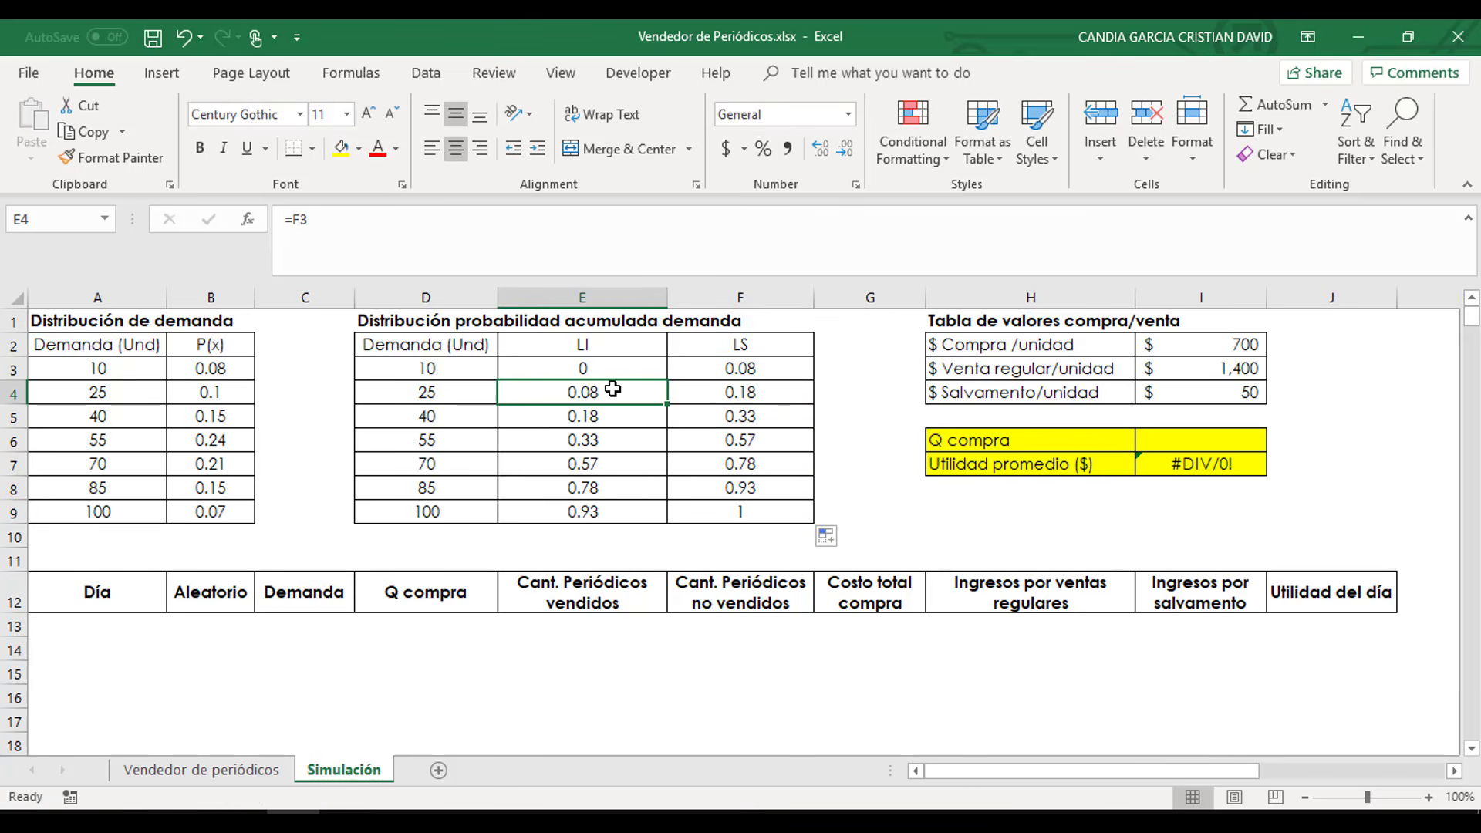
left_click(726, 391)
double_click(726, 390)
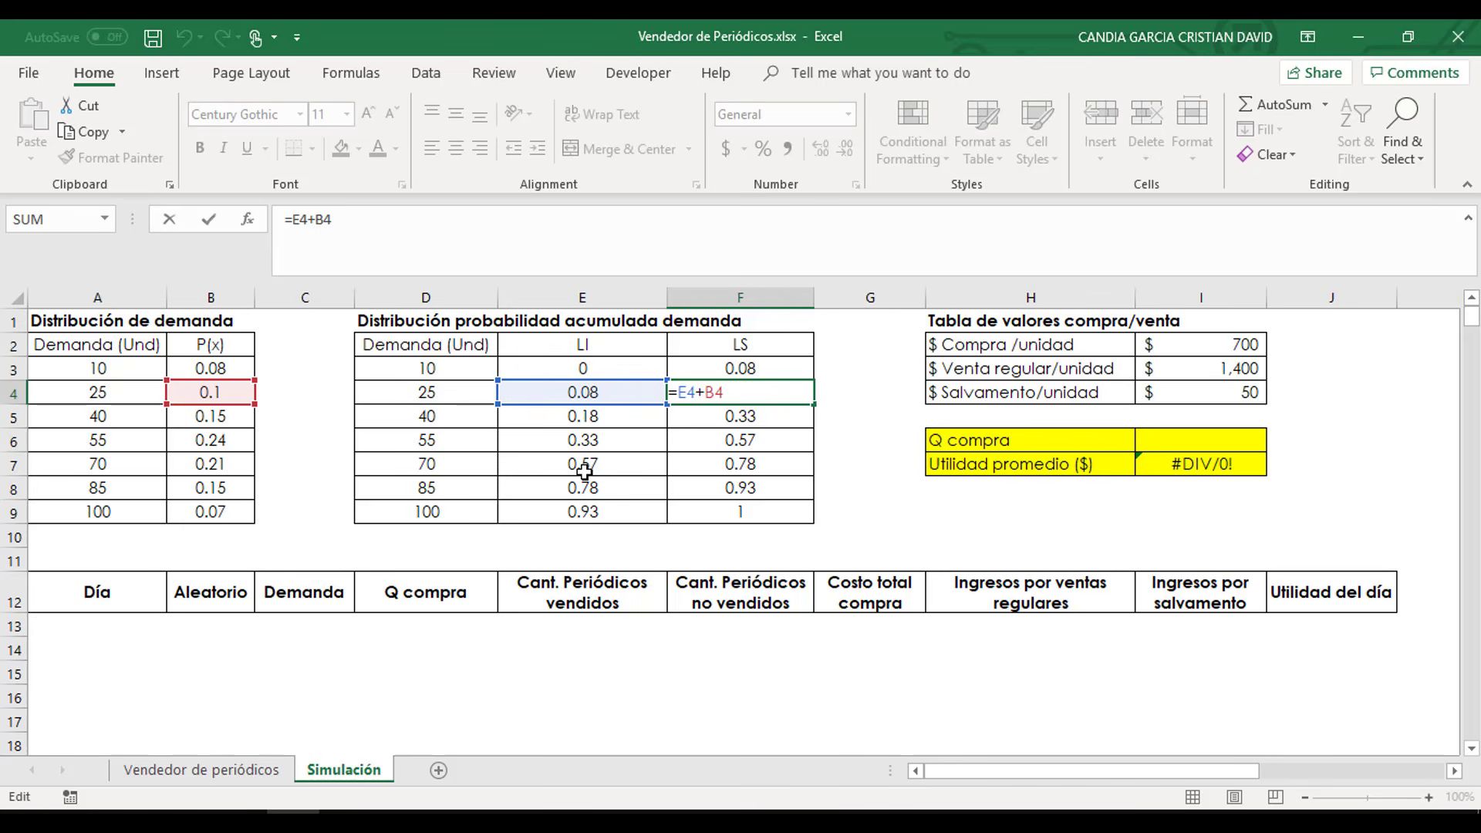
key("Escape")
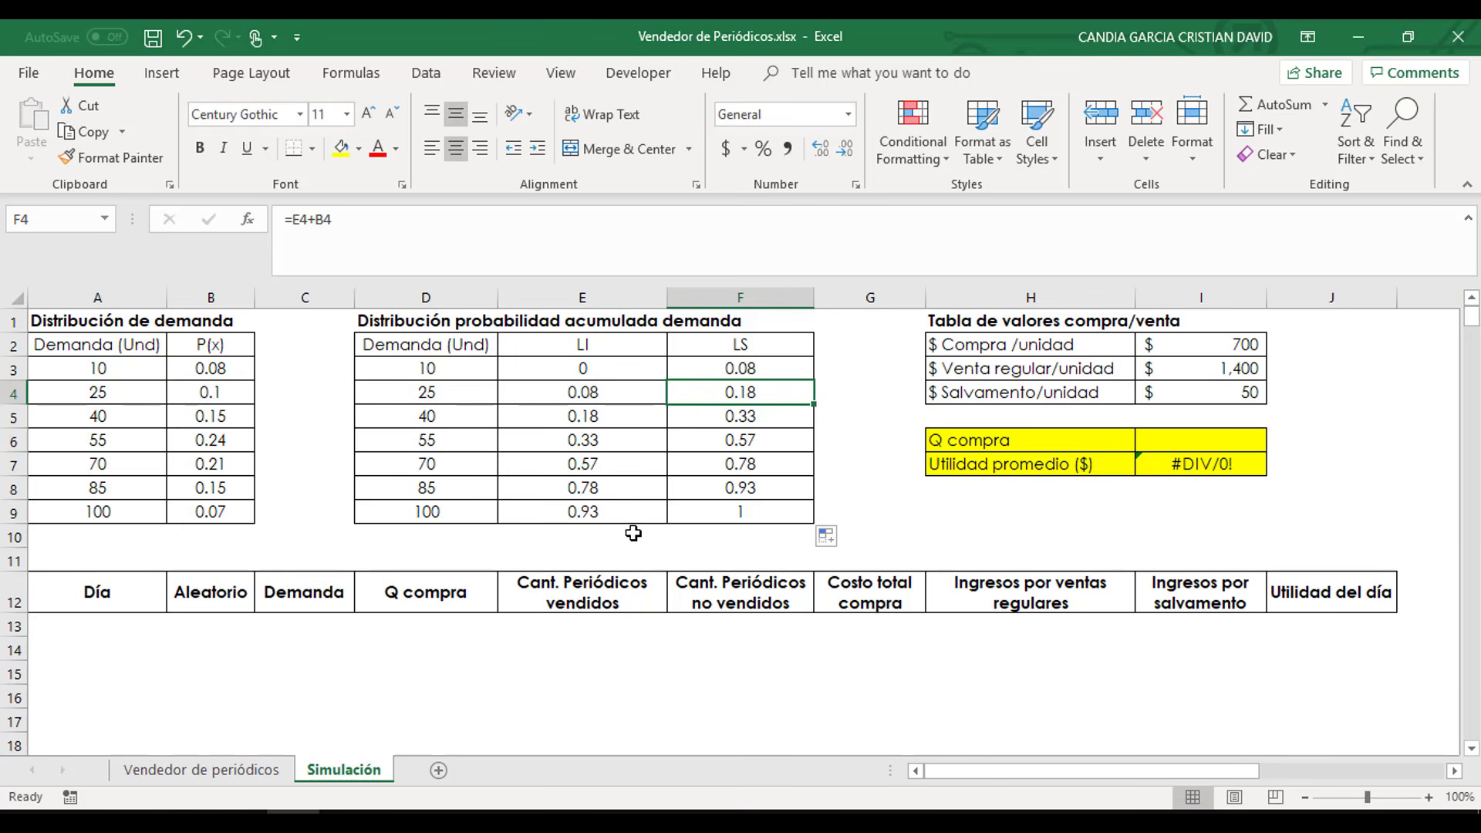
left_click(219, 397)
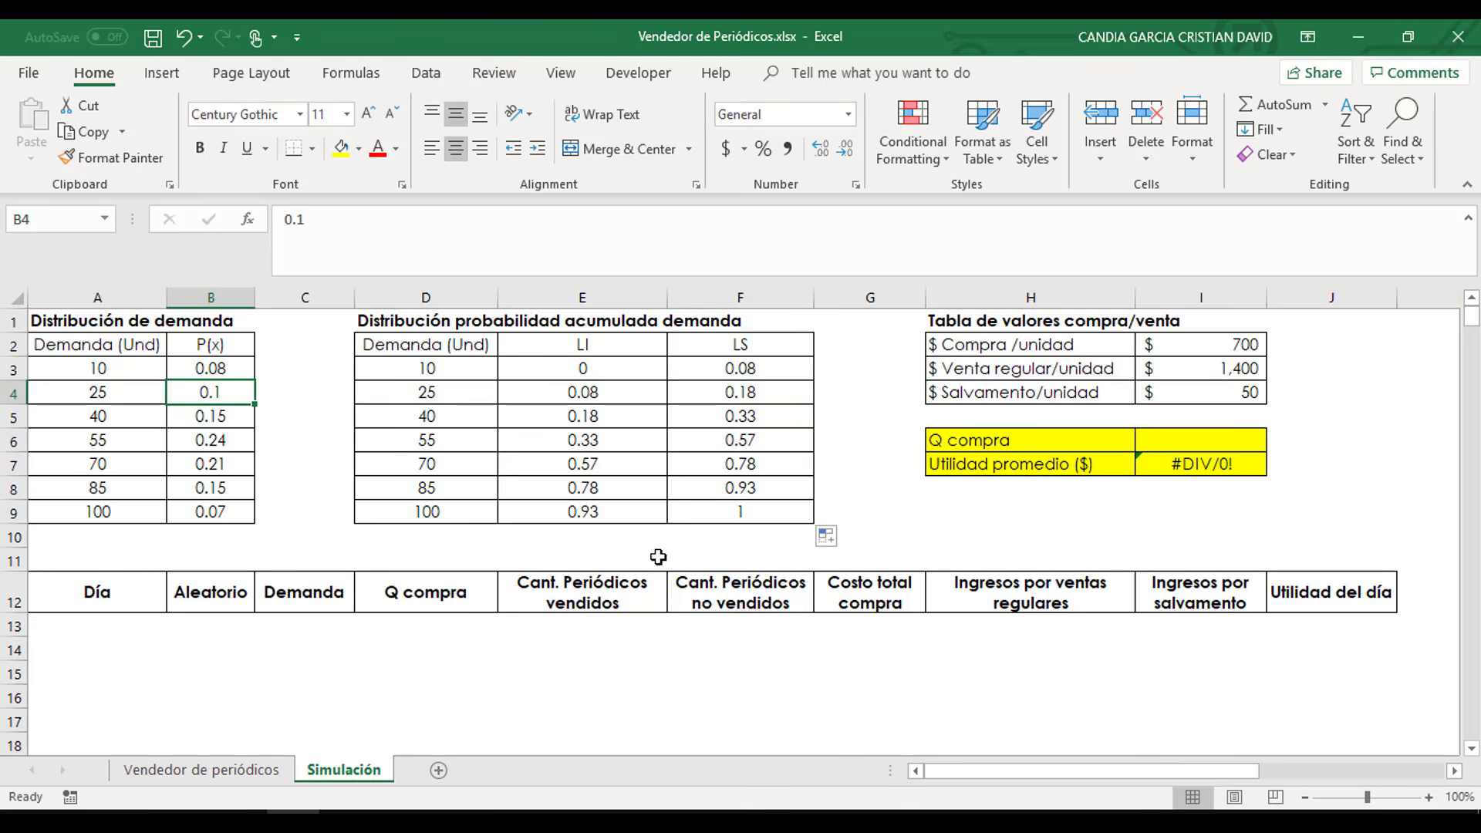
left_click(725, 512)
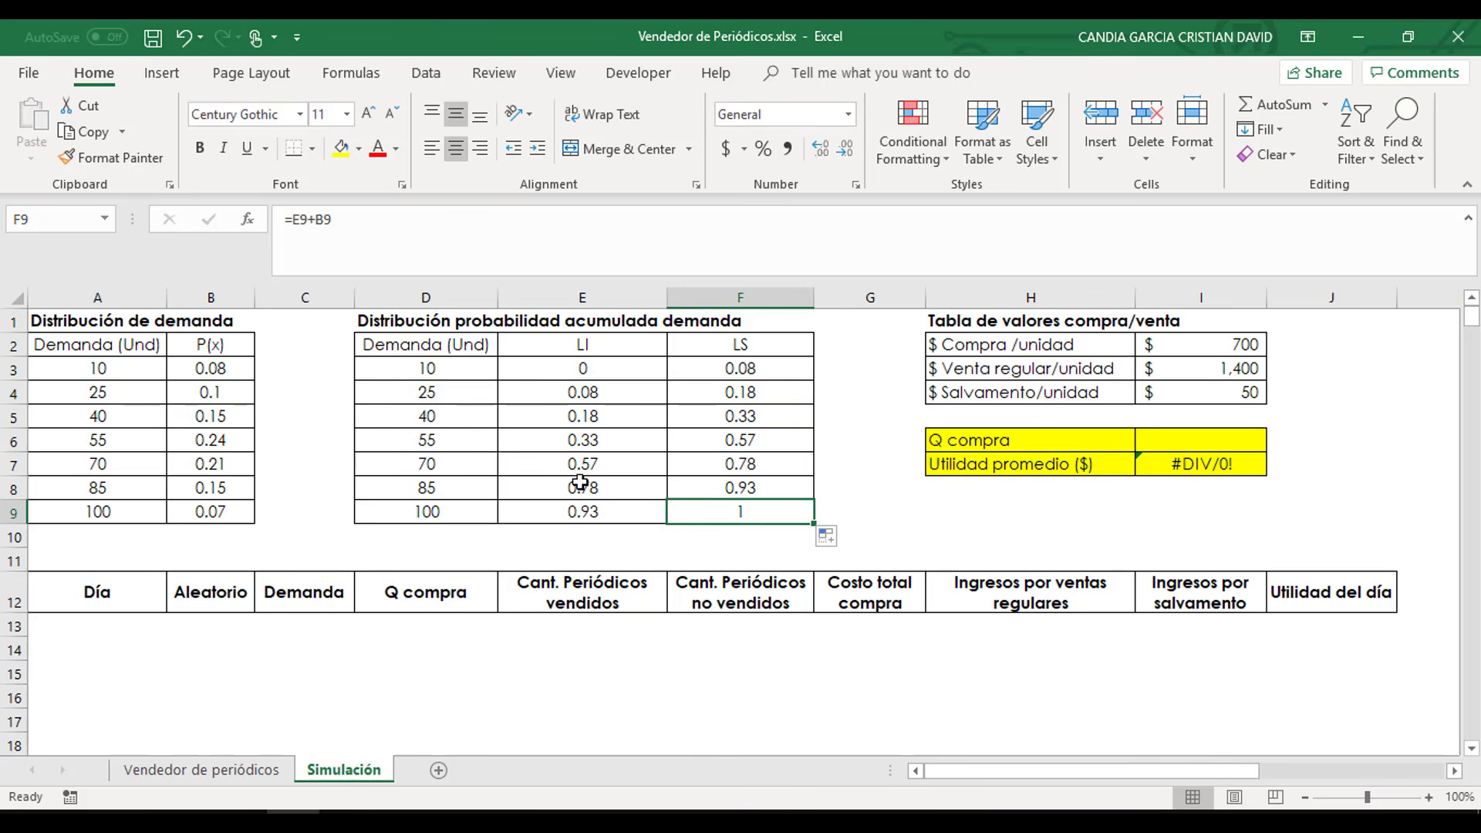
left_click(569, 373)
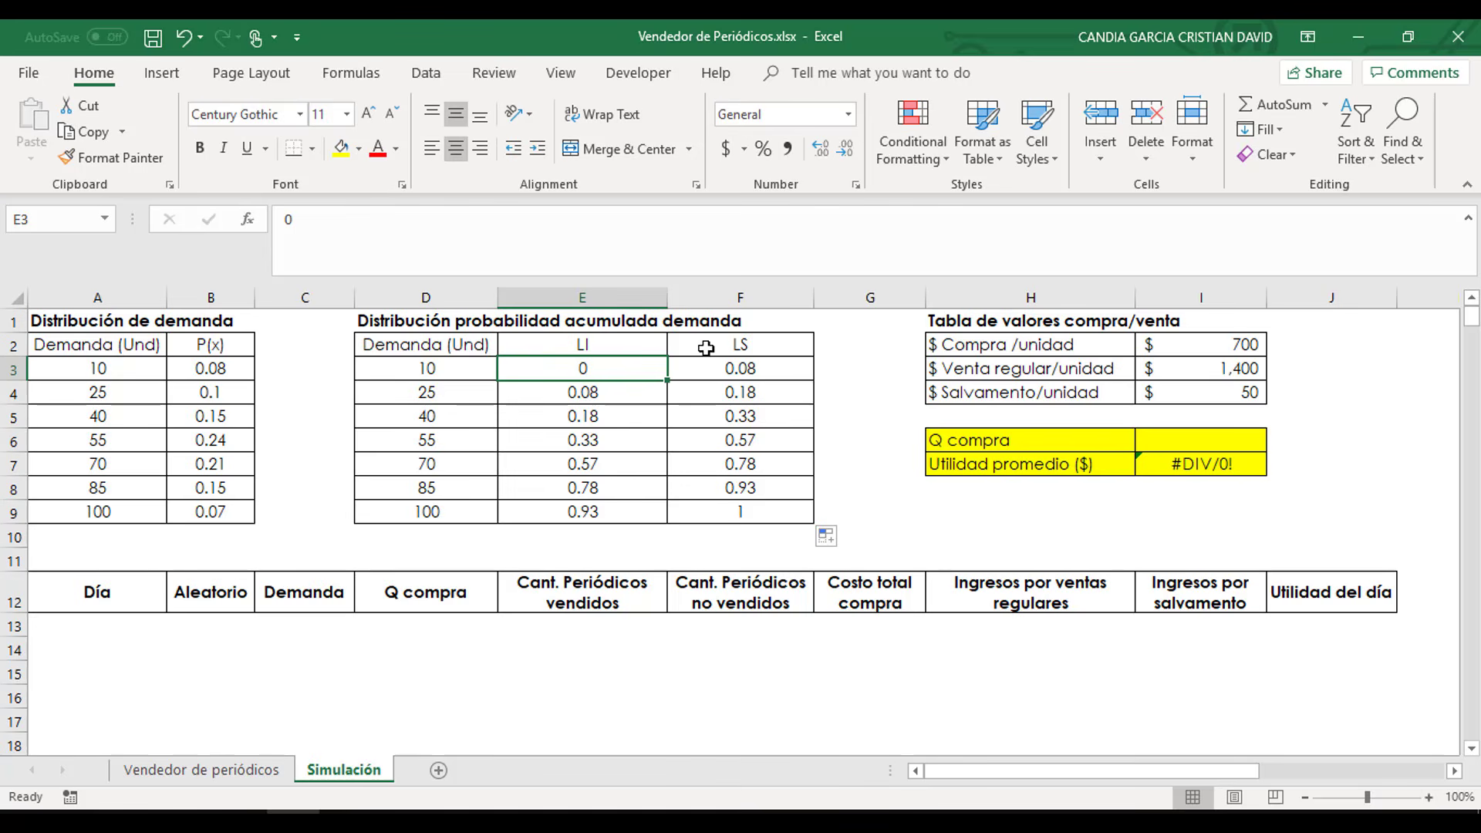
left_click(730, 510)
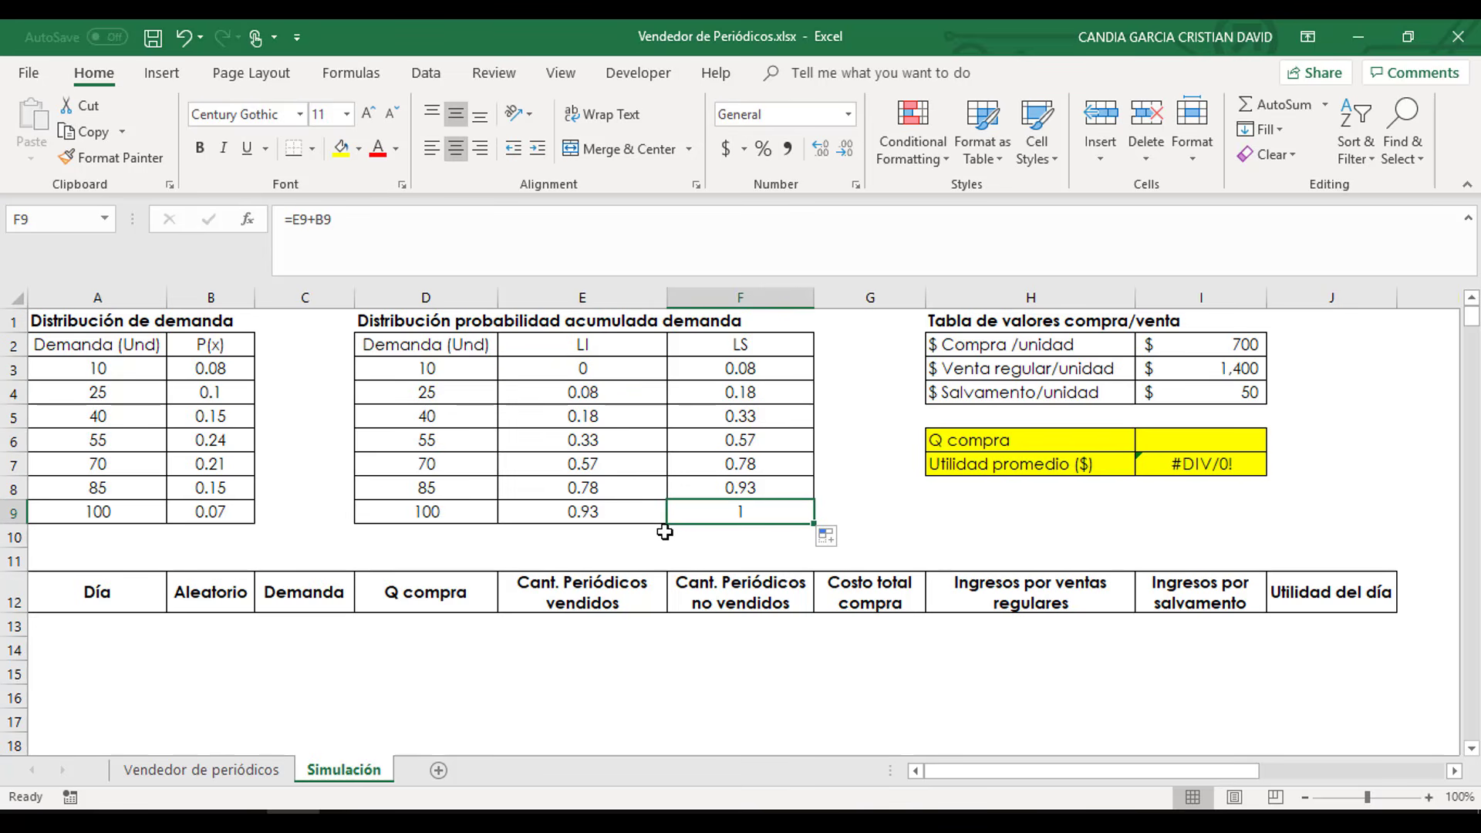
left_click(701, 539)
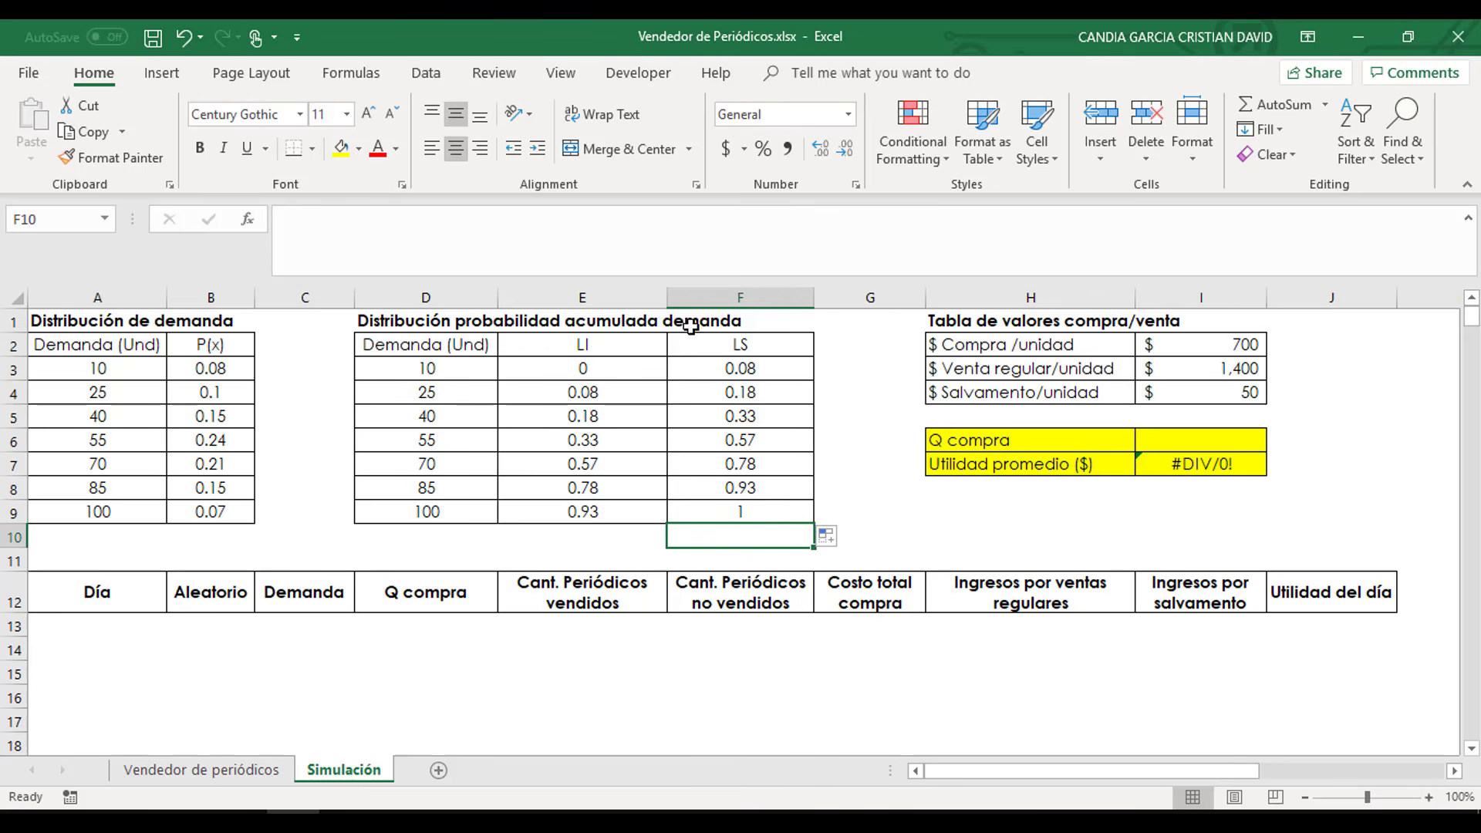
- Number the simulation days from 1 to 365 in the Día column, filling cells A13 through A377
left_click(138, 624)
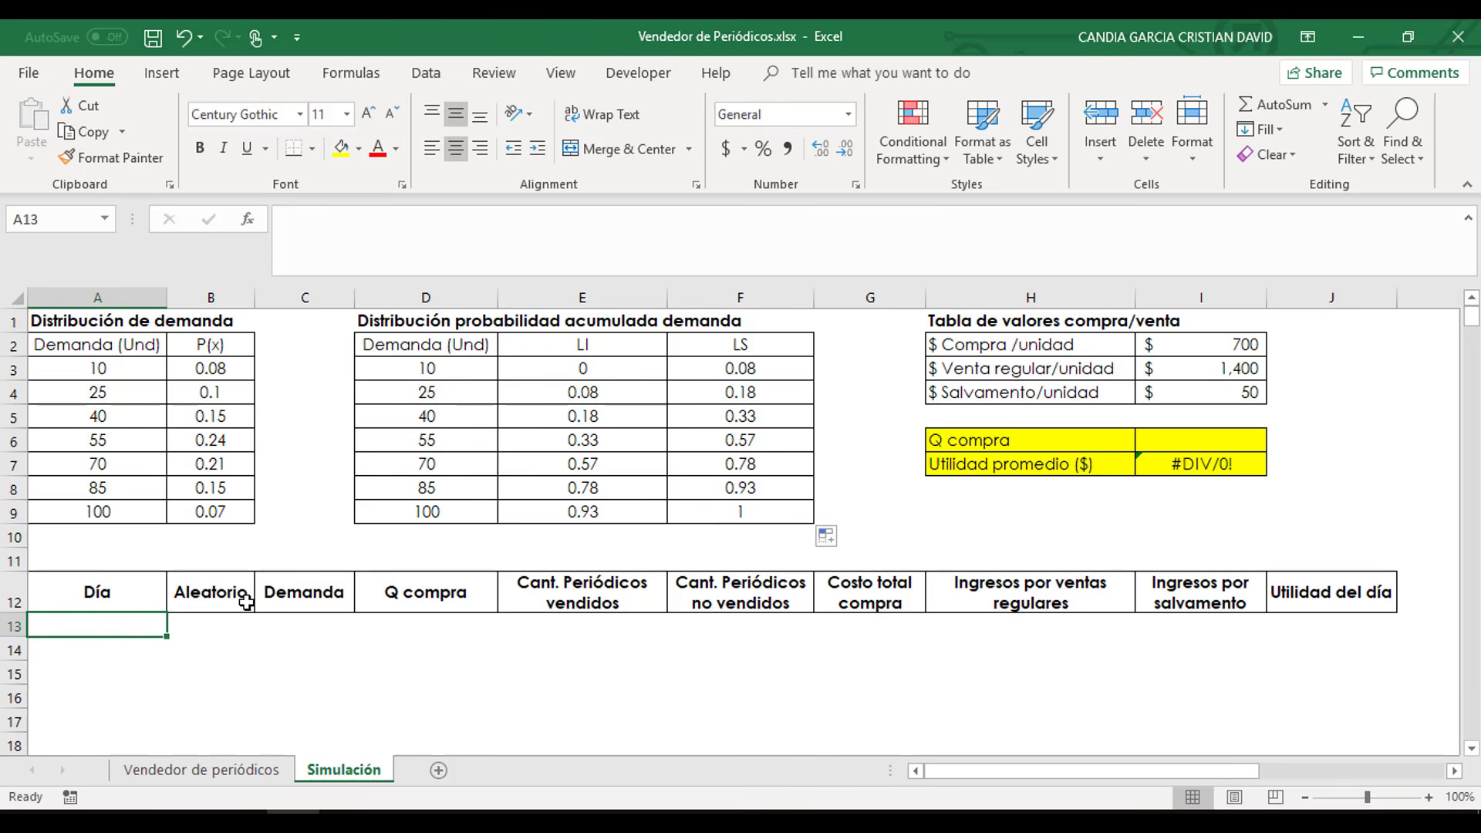
type("1")
key("Return")
type("2")
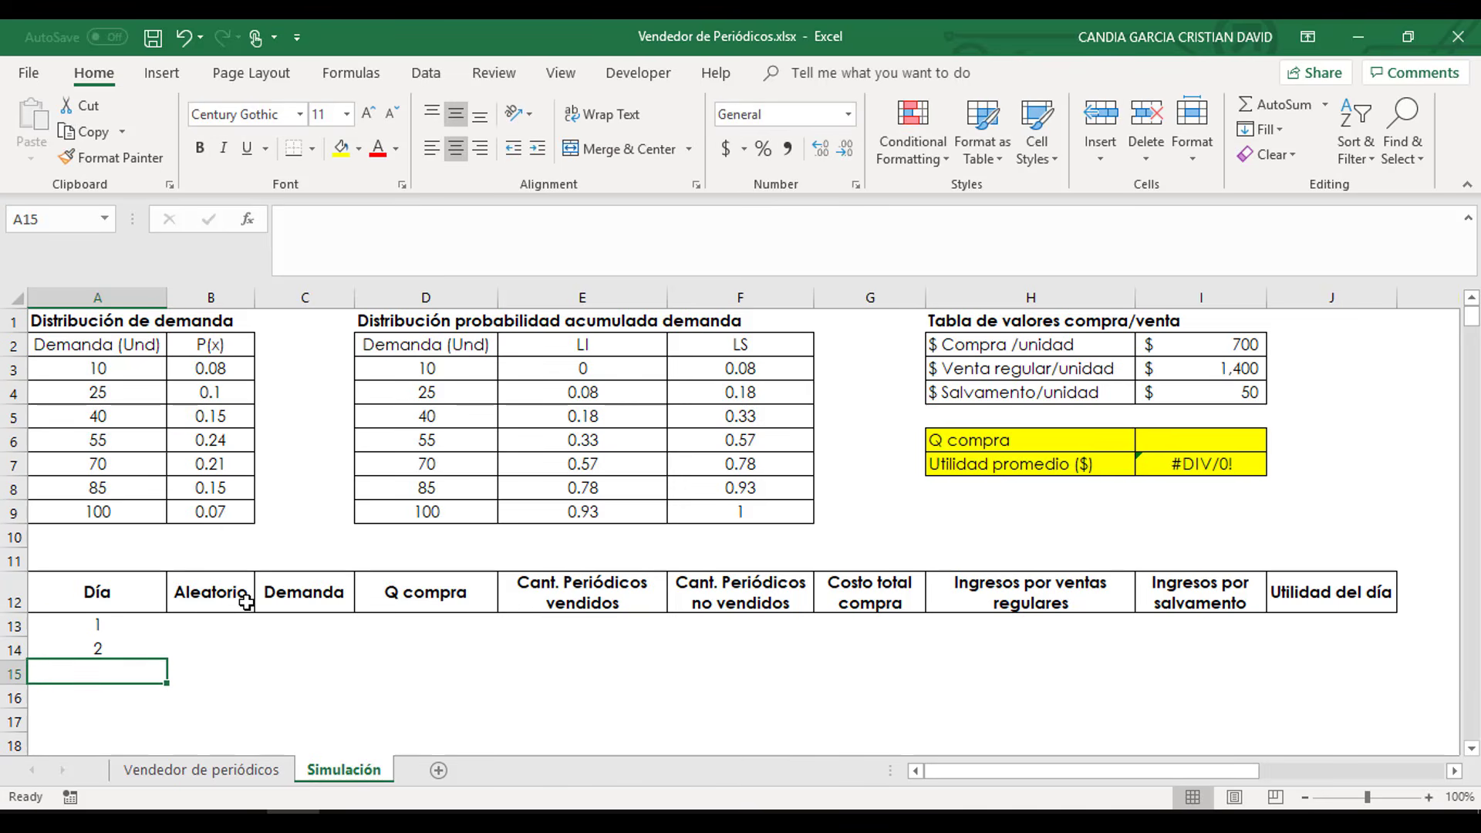
key("Return")
left_click_drag(127, 626, 150, 789)
left_click_drag(151, 790, 149, 477)
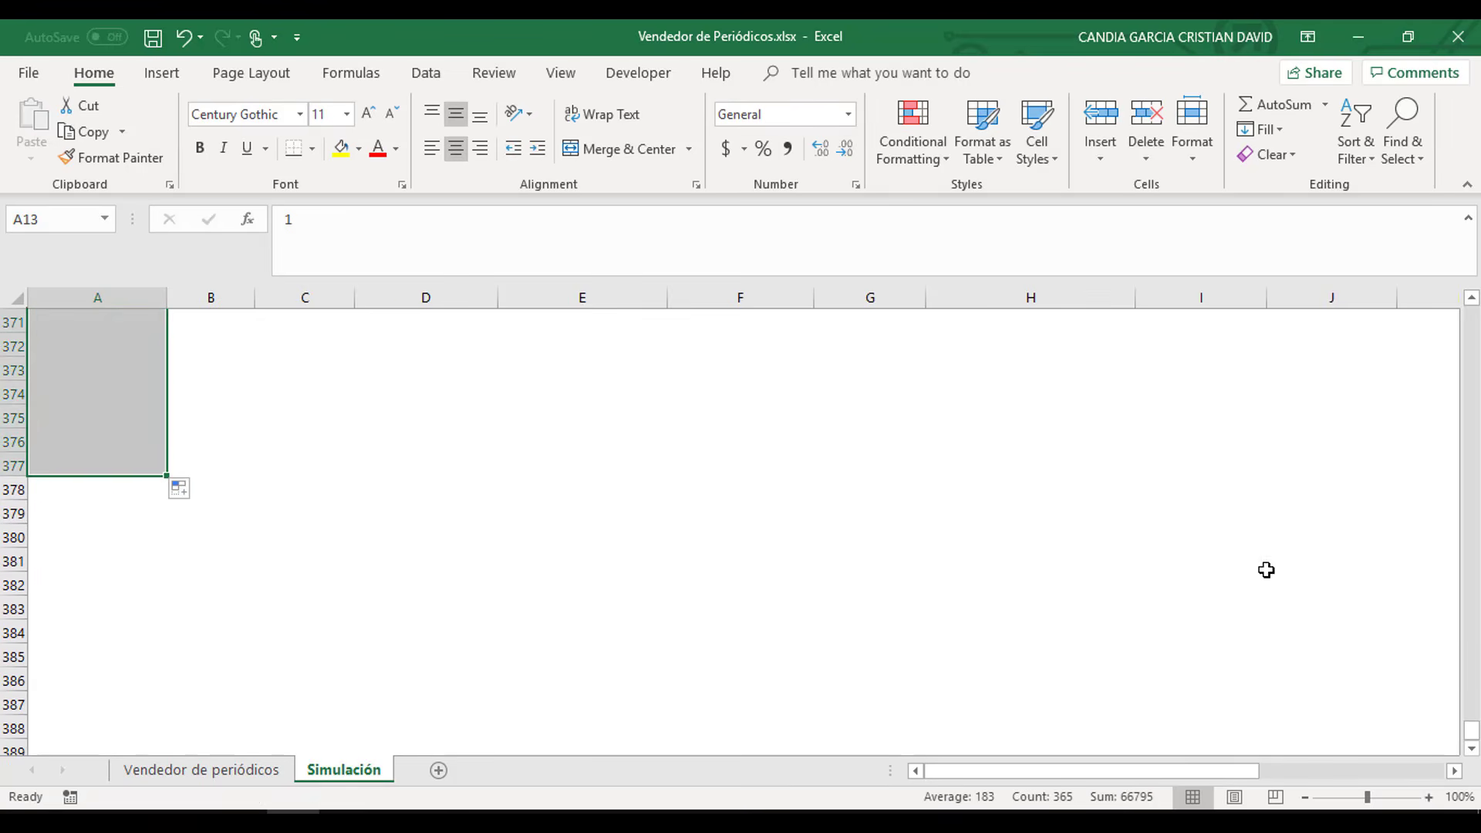
left_click_drag(1473, 737, 1471, 317)
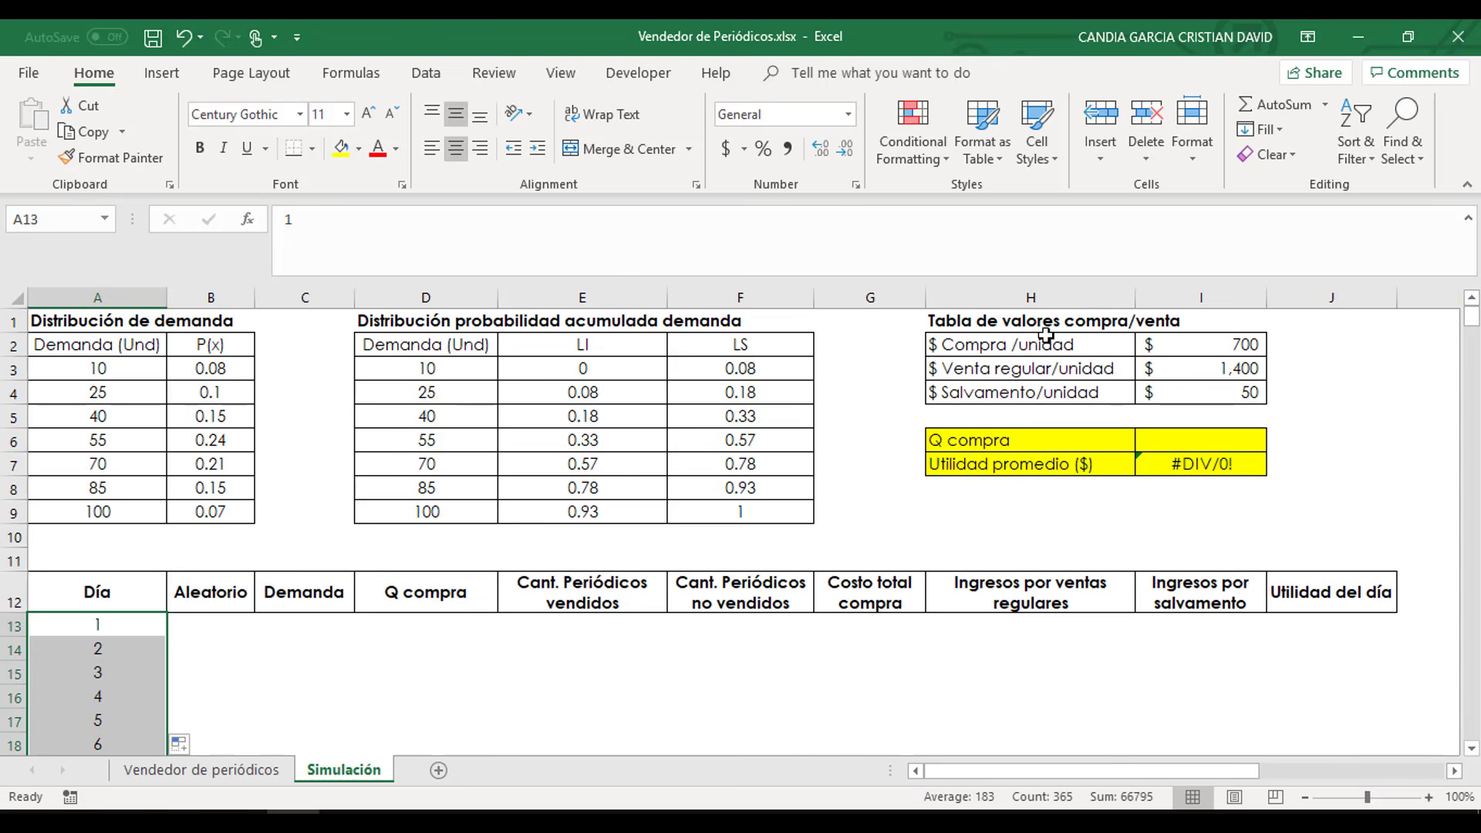
- Generate a random number for day 1 in B13 with =RAND() and fill the formula down the Aleatorio column for all days
left_click(194, 628)
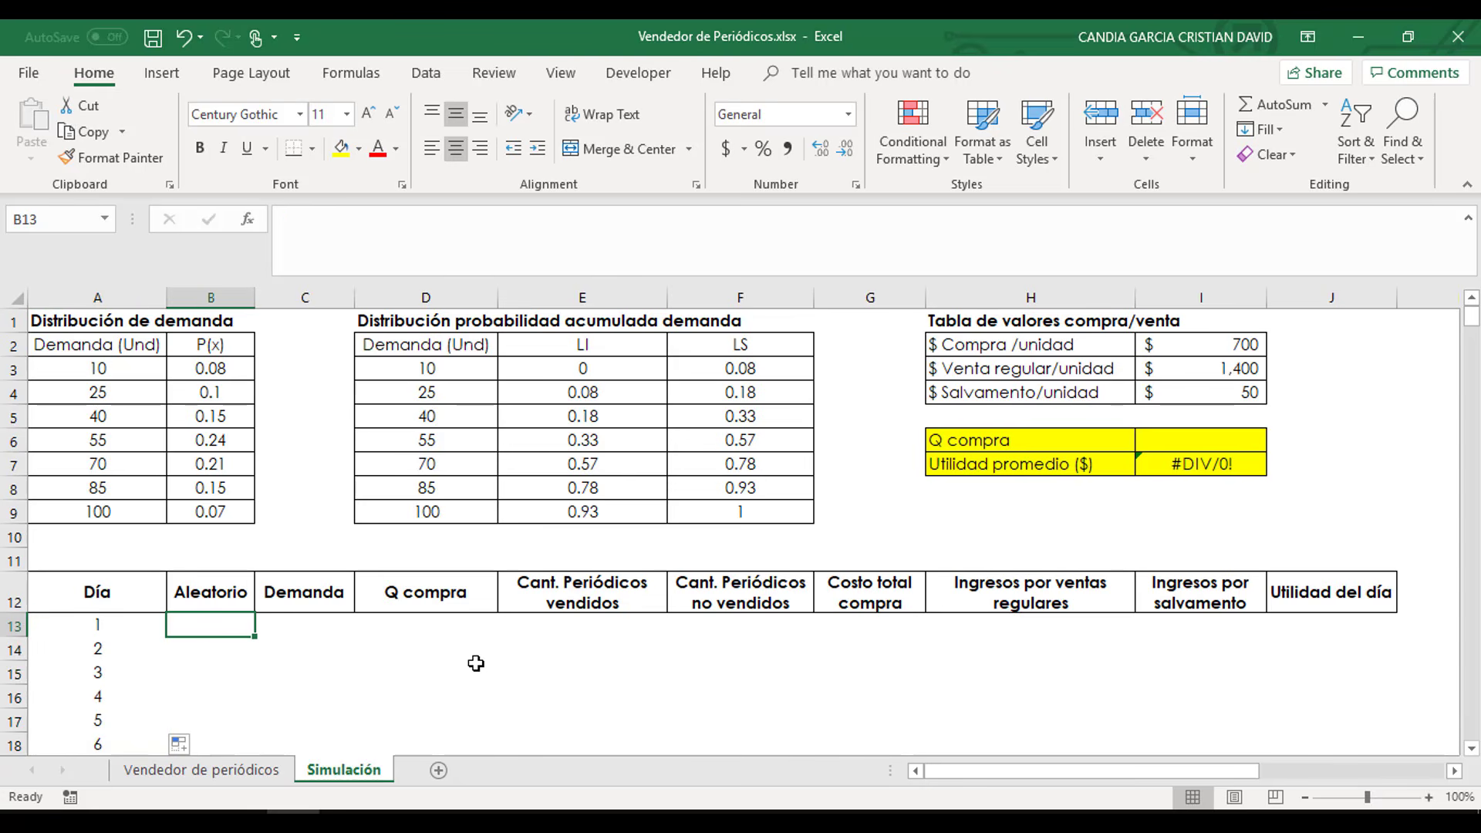
type("=")
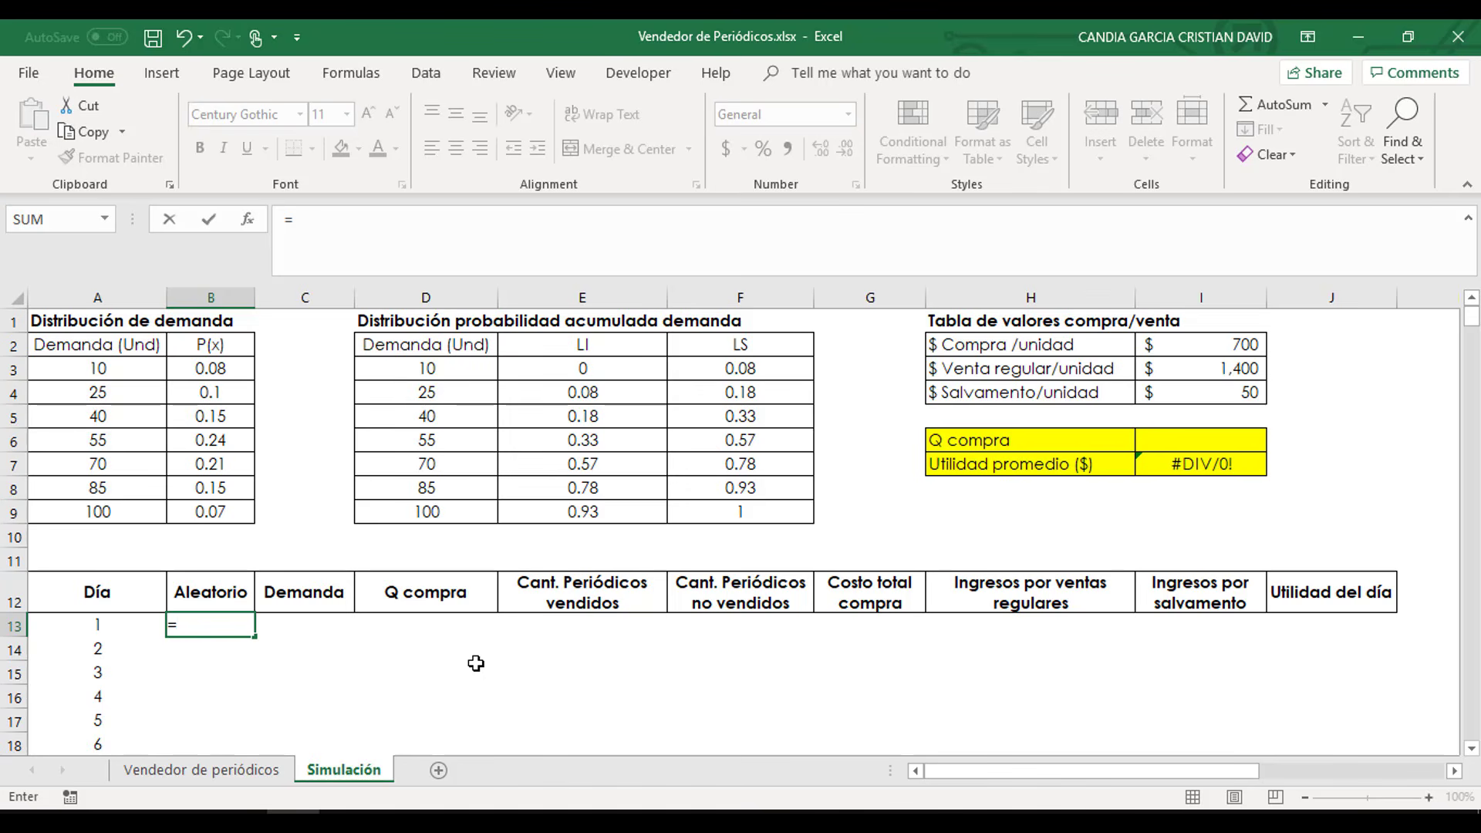
type("rand")
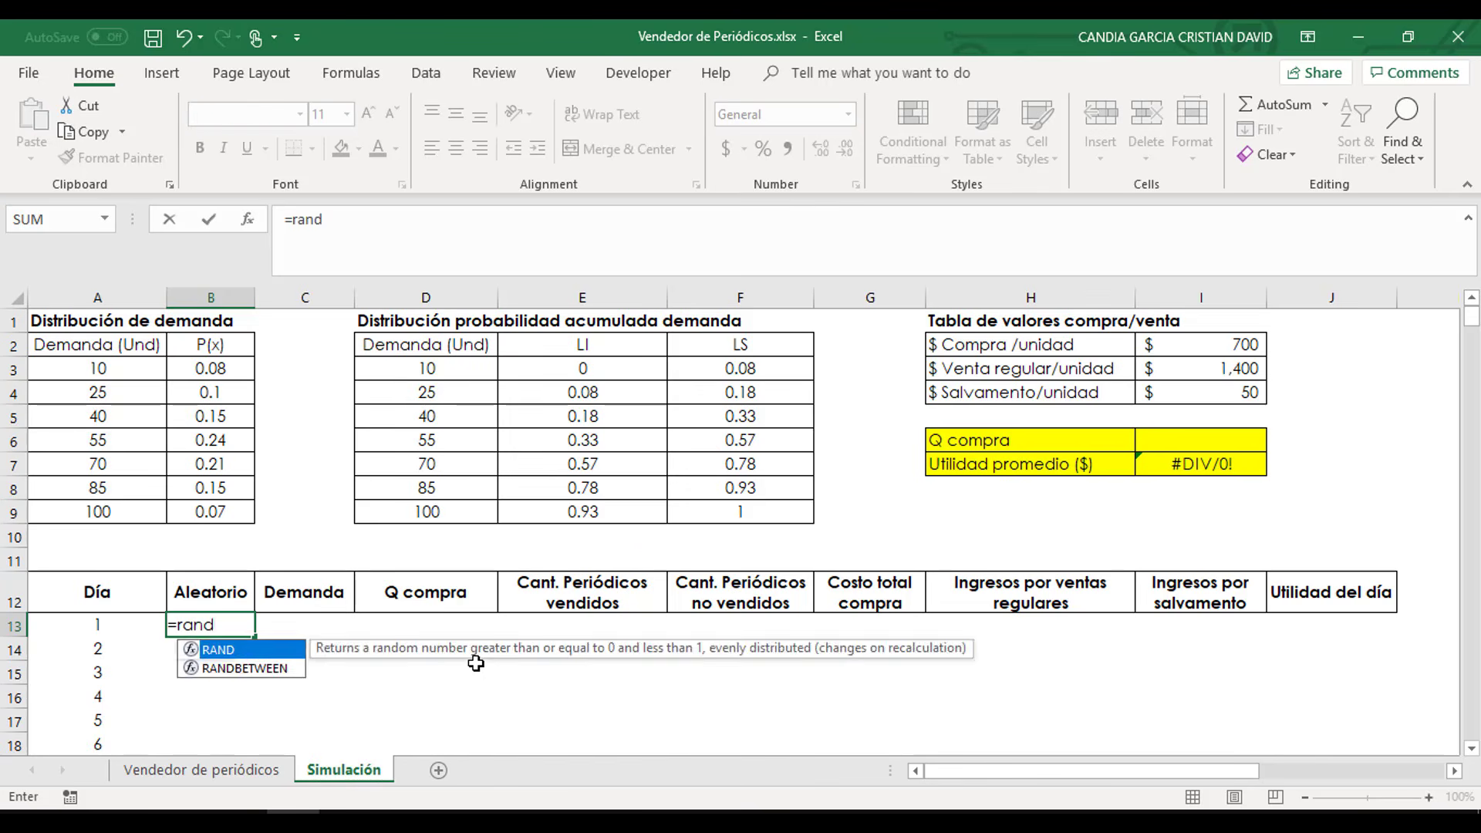
key("Tab")
type(")")
key("Return")
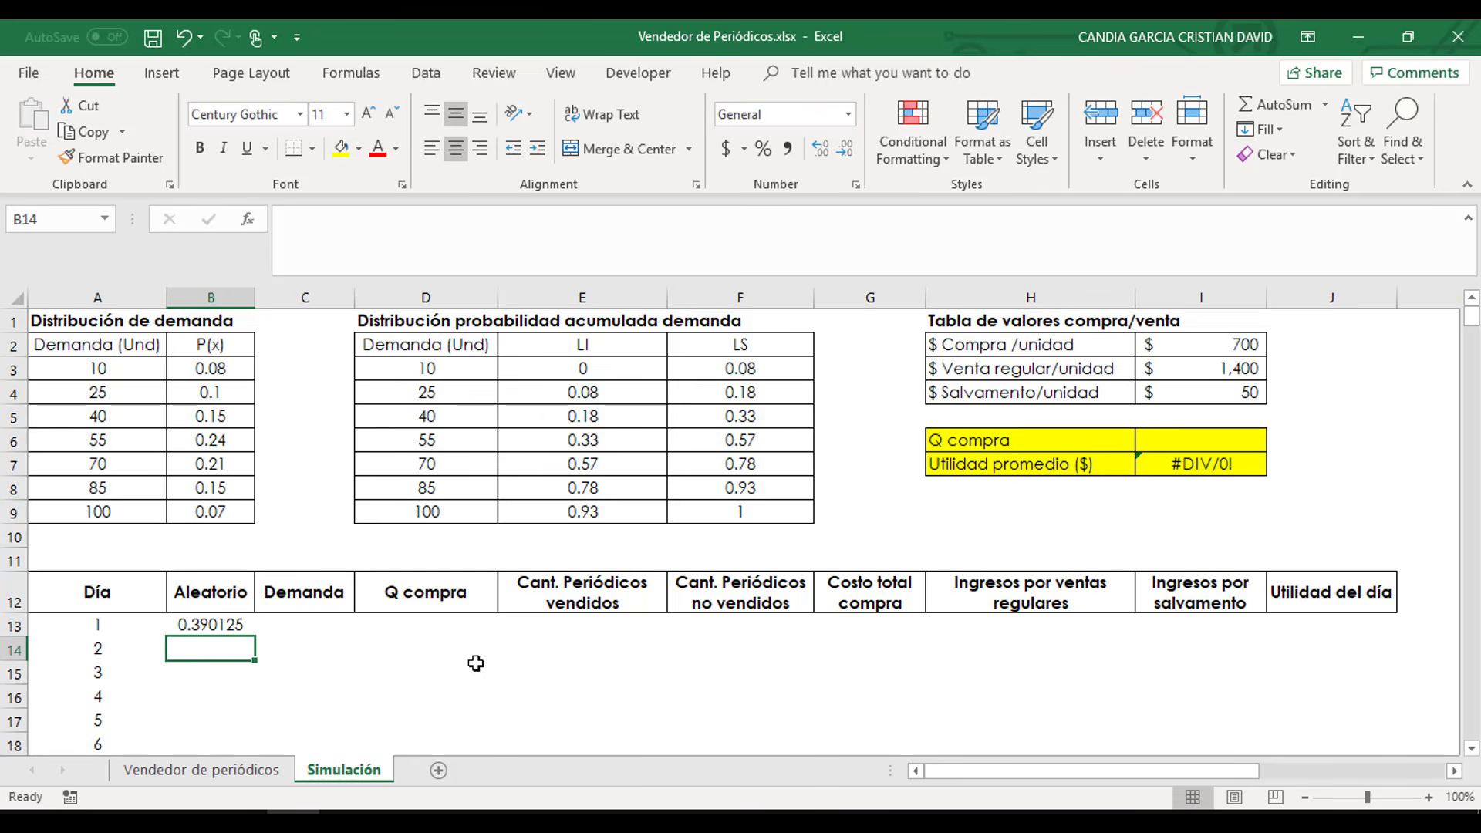
left_click(226, 626)
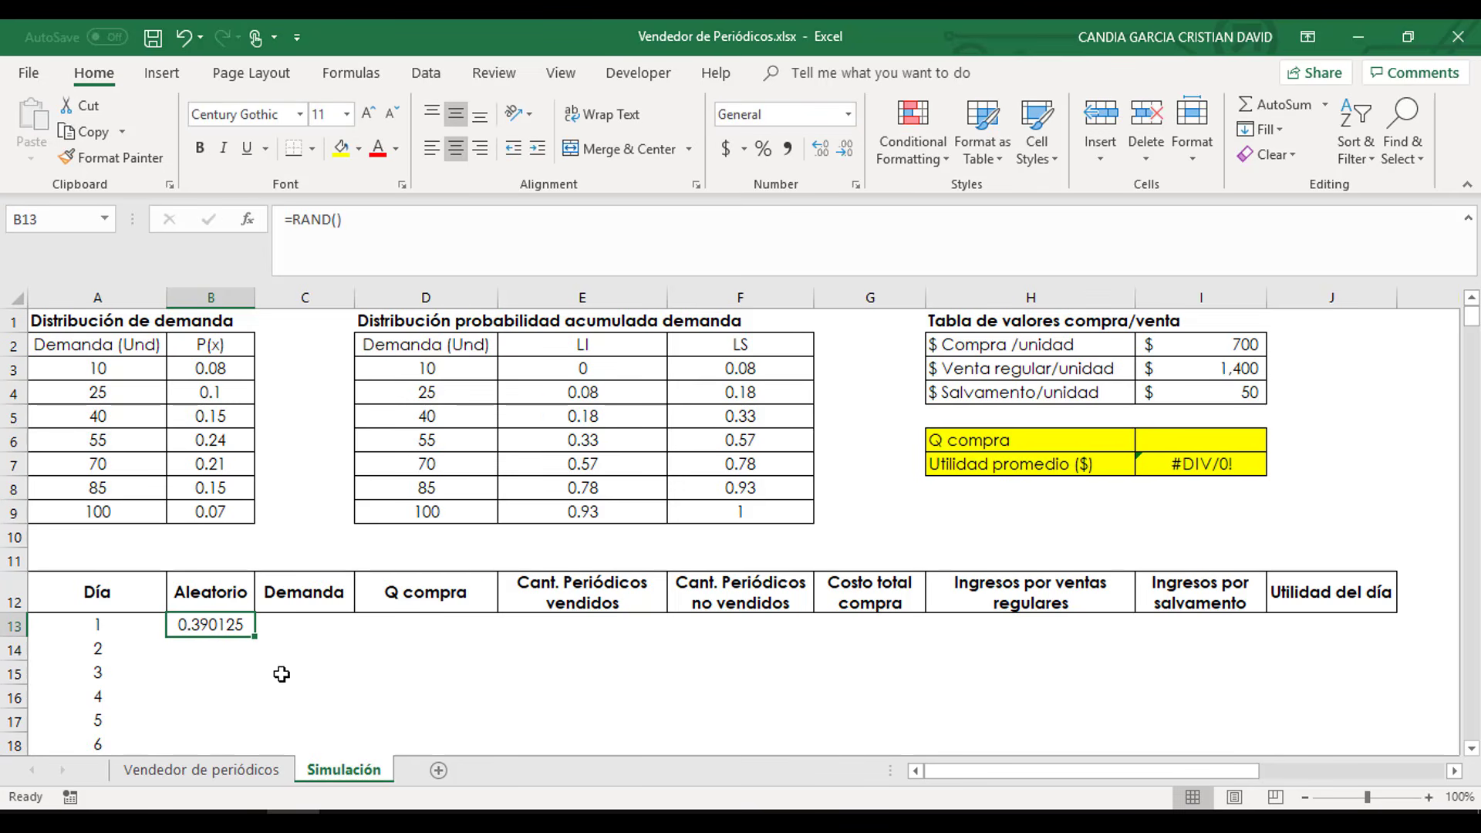
double_click(255, 636)
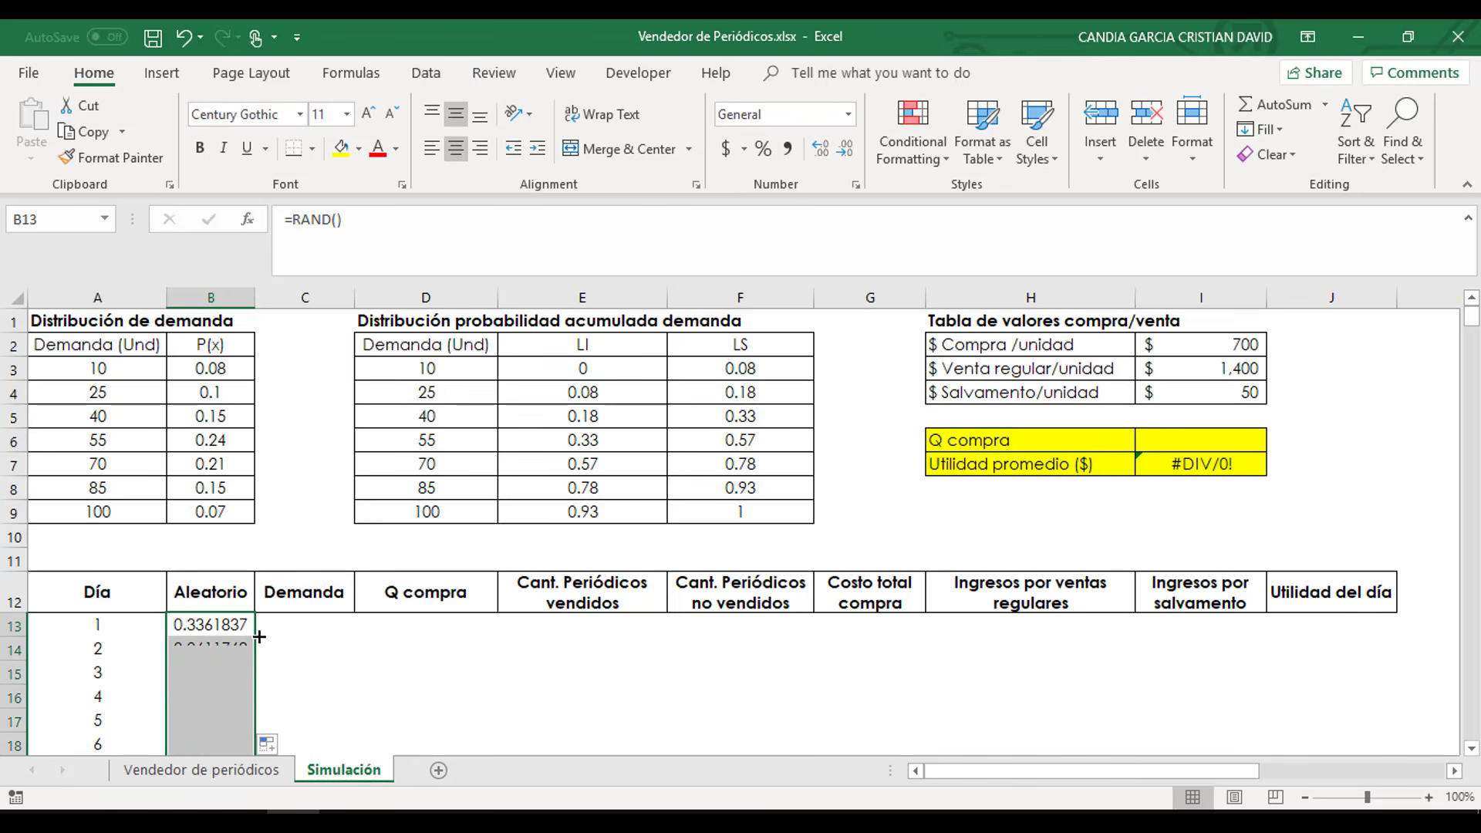
left_click(230, 628)
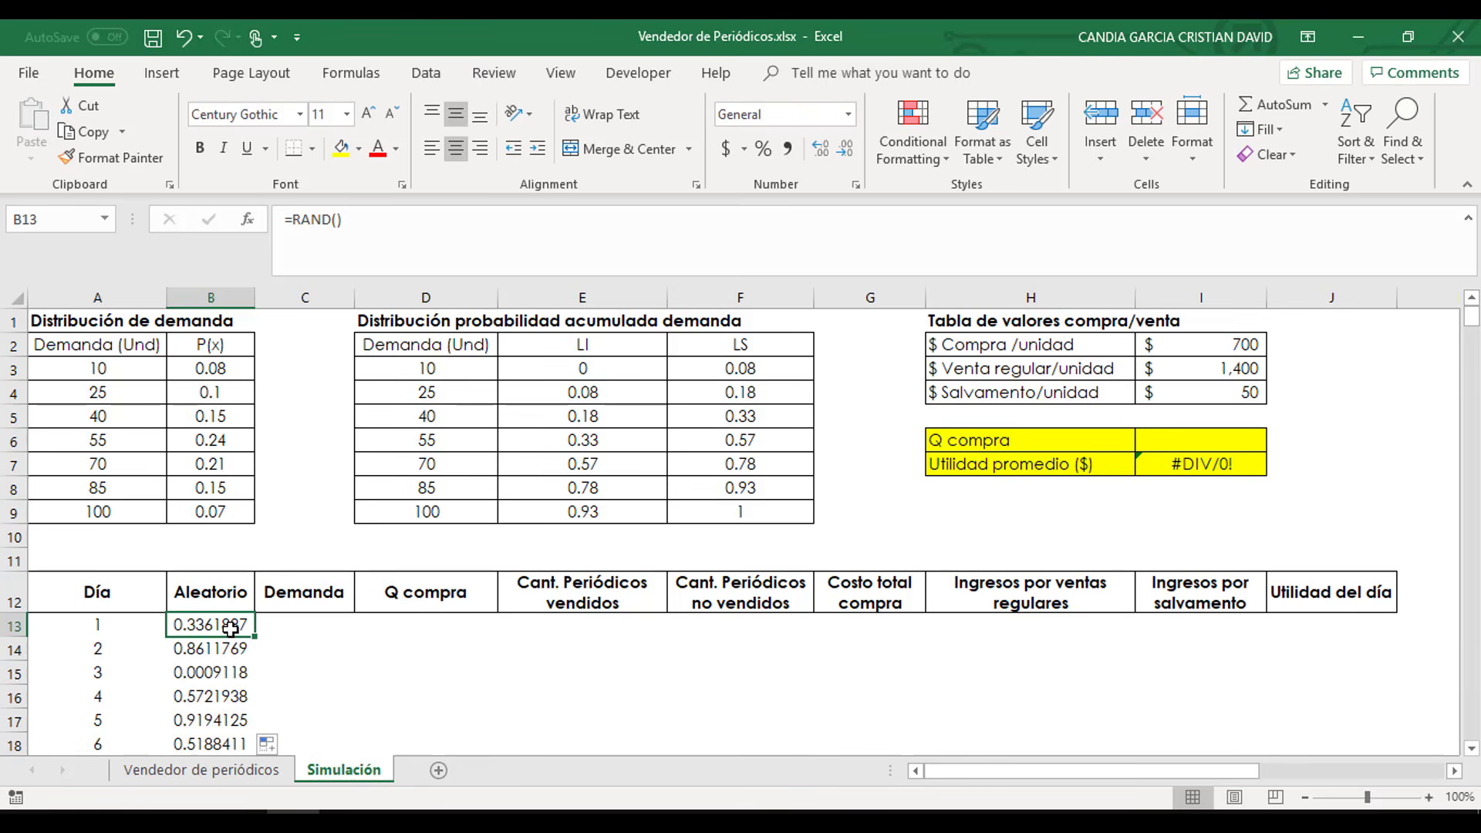
type("=rand")
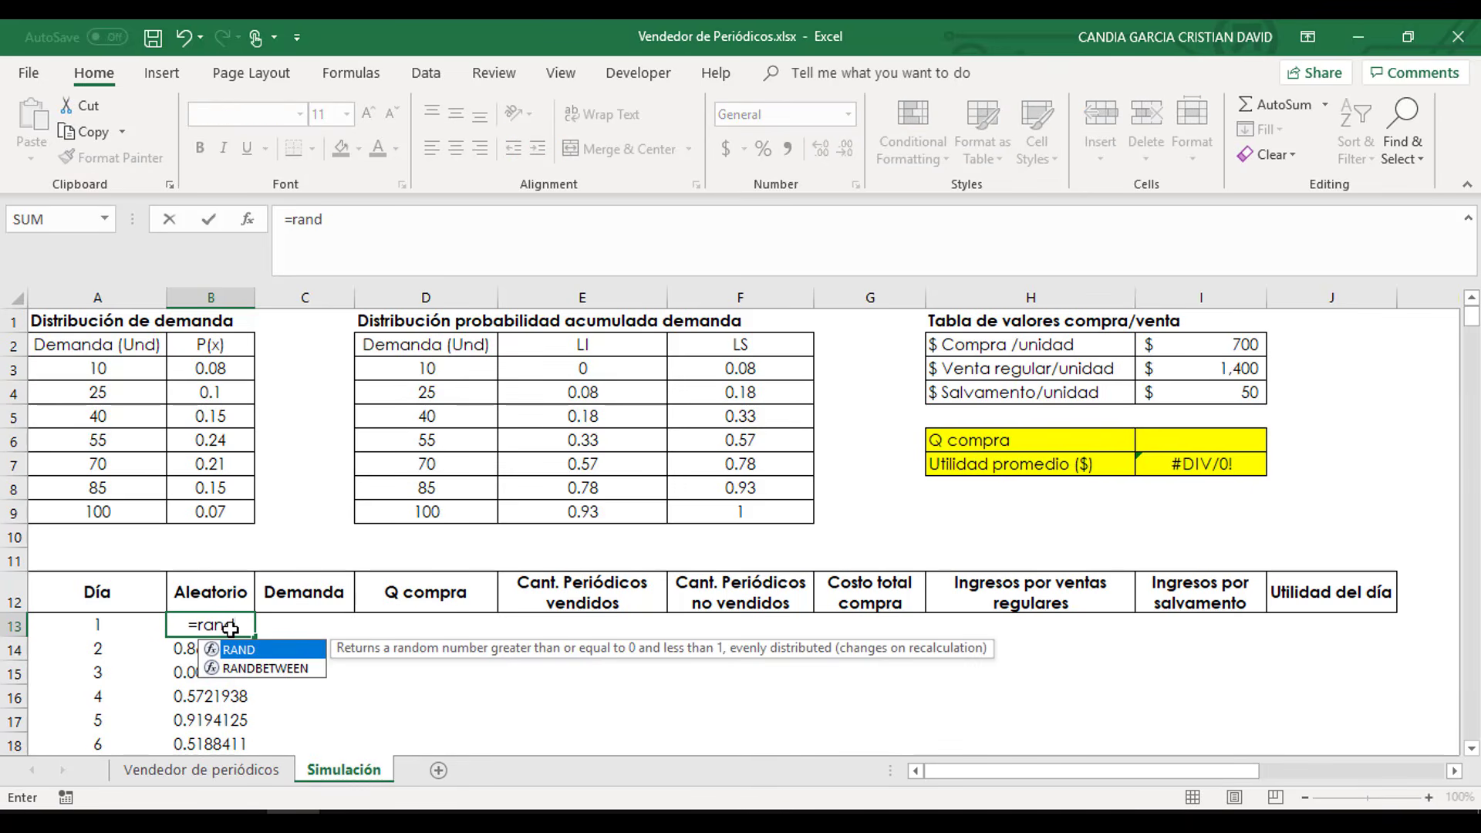
key("Down")
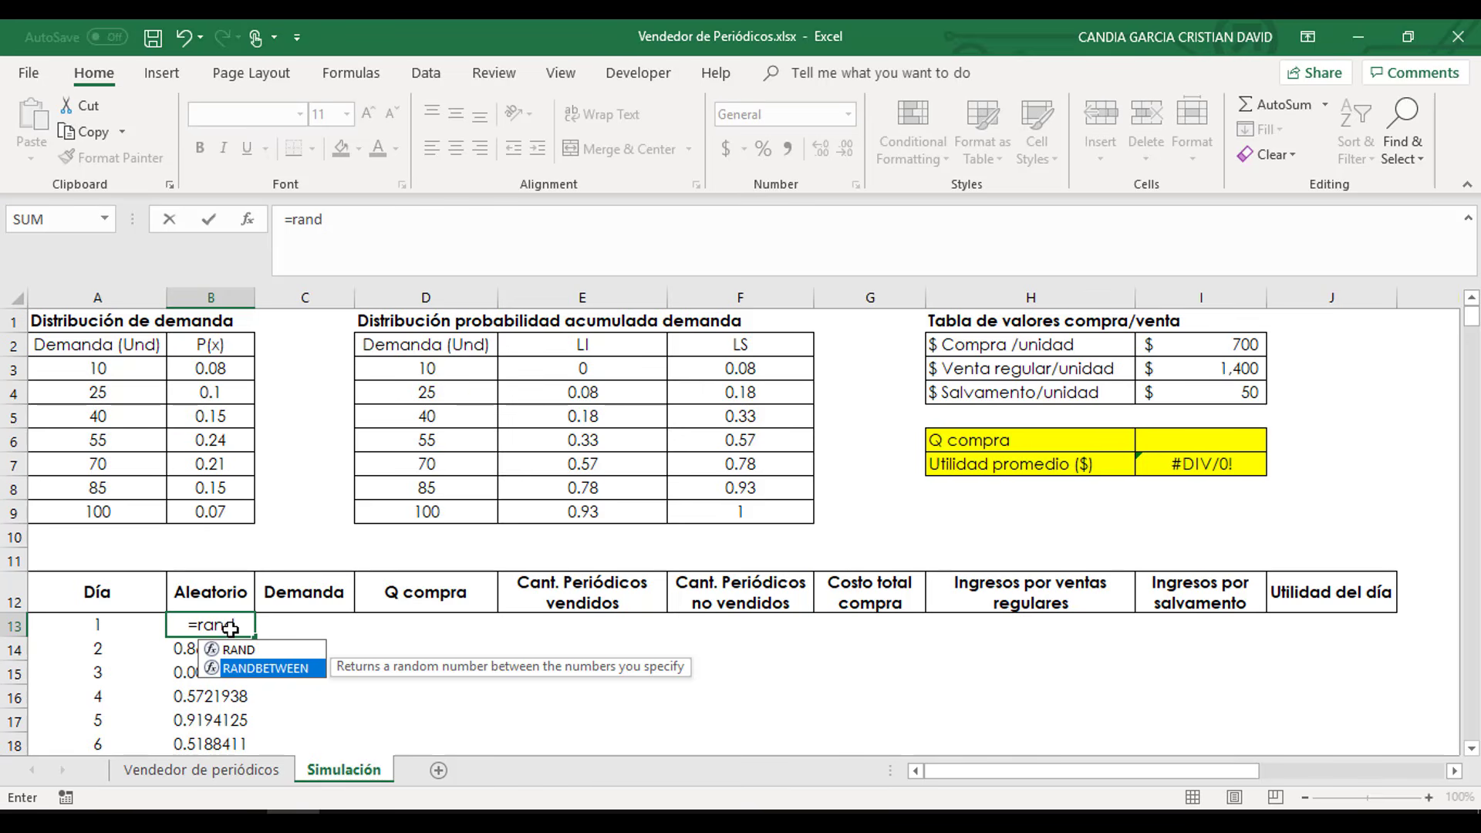
key("Up")
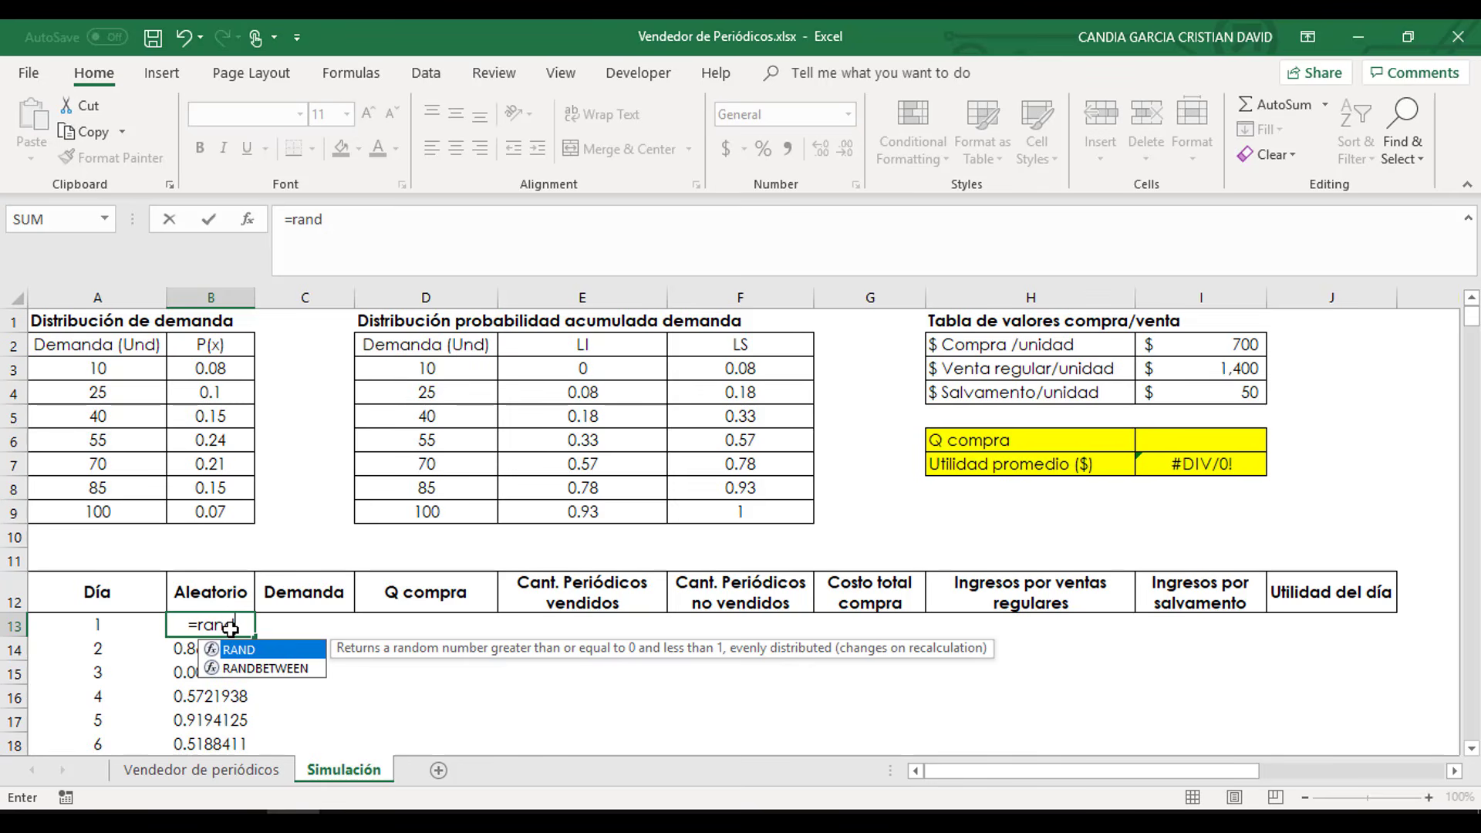
key("Escape")
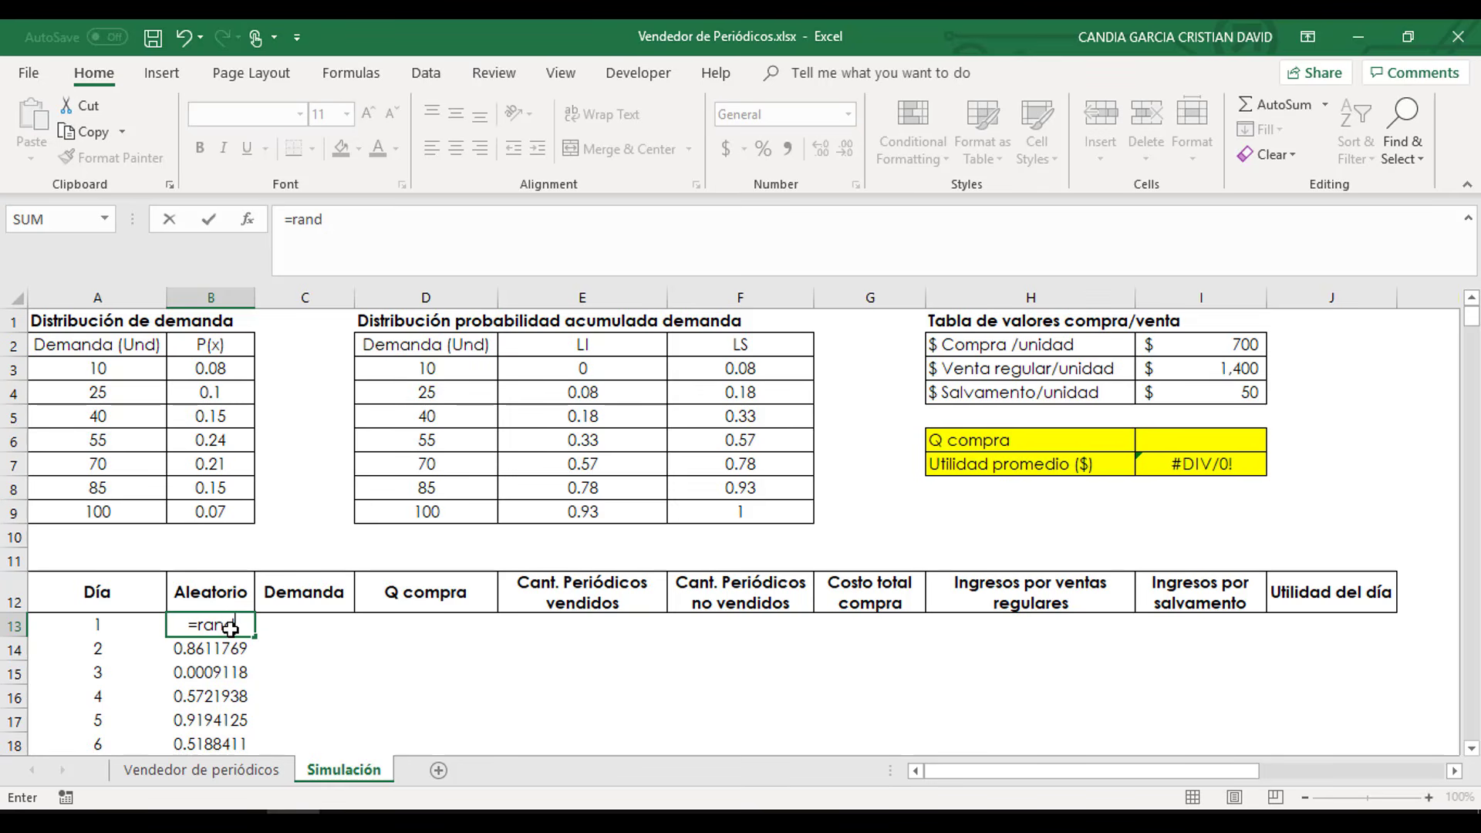
type("()")
key("ctrl+Return")
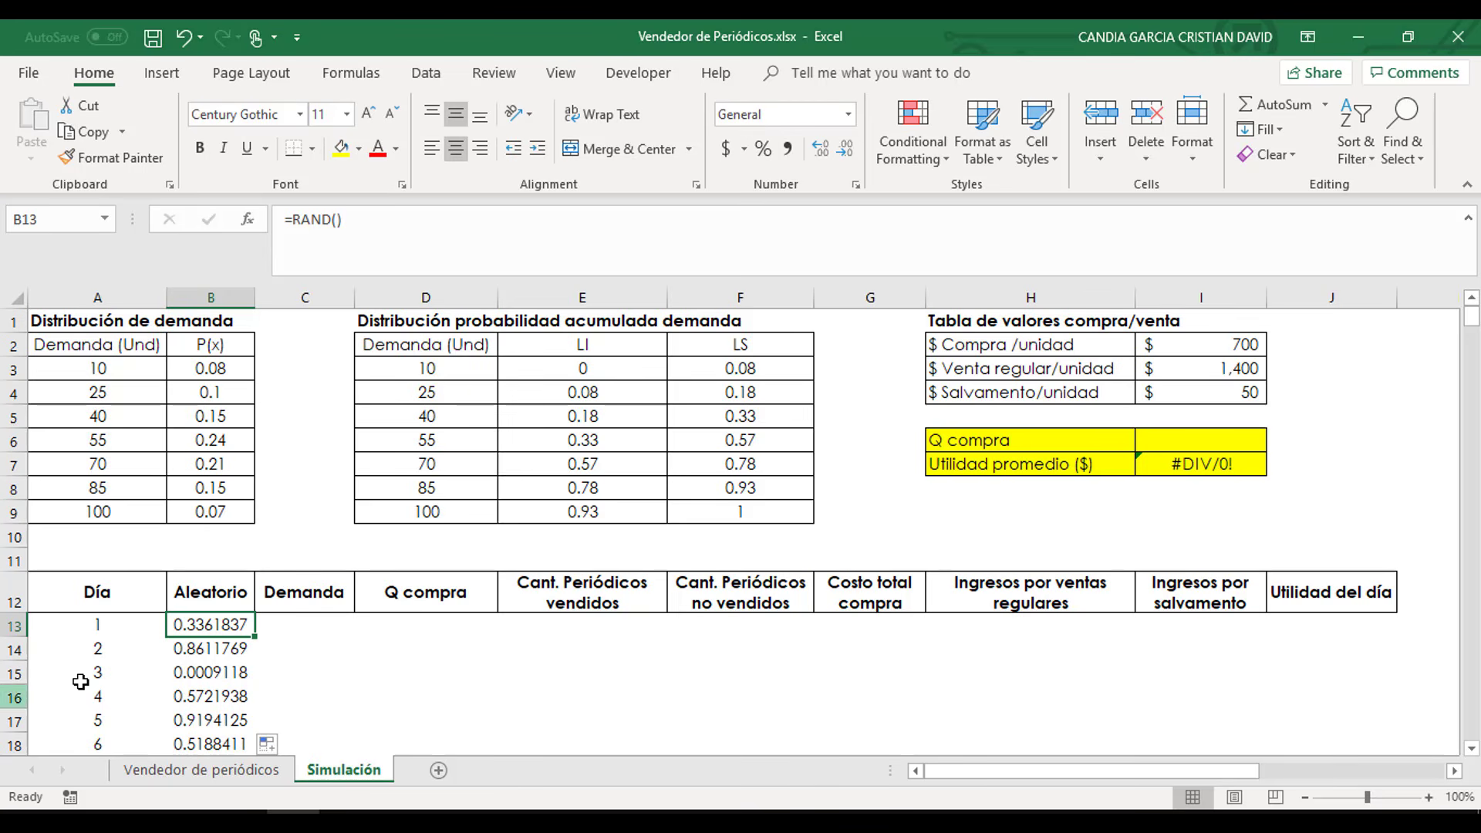
- Look up day 1's demand in C13 with =LOOKUP(B13,$E$3:$F$9,$D$3:$D$9)
left_click(321, 619)
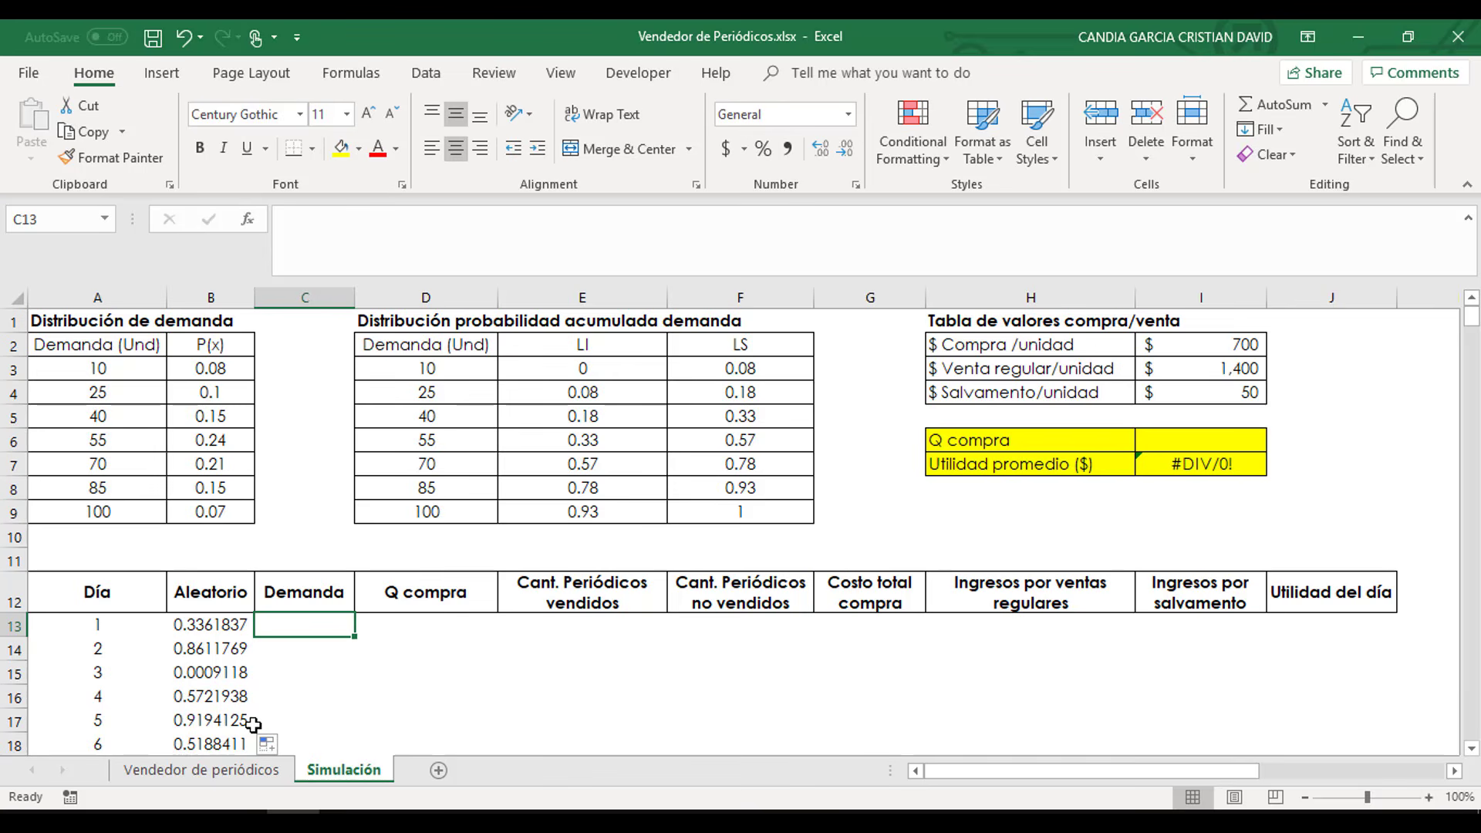
left_click_drag(424, 345, 736, 527)
left_click(304, 627)
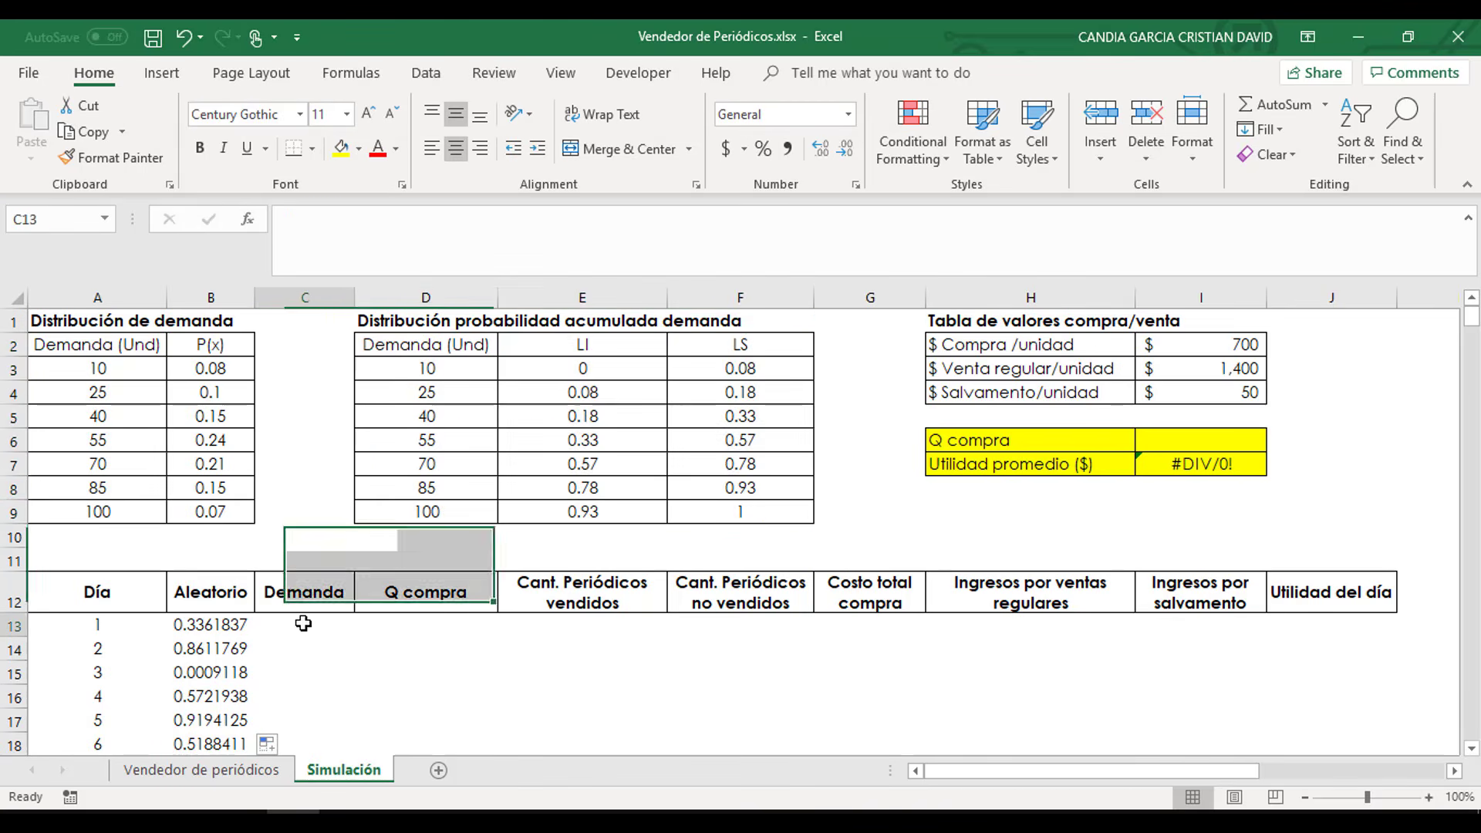
type("=")
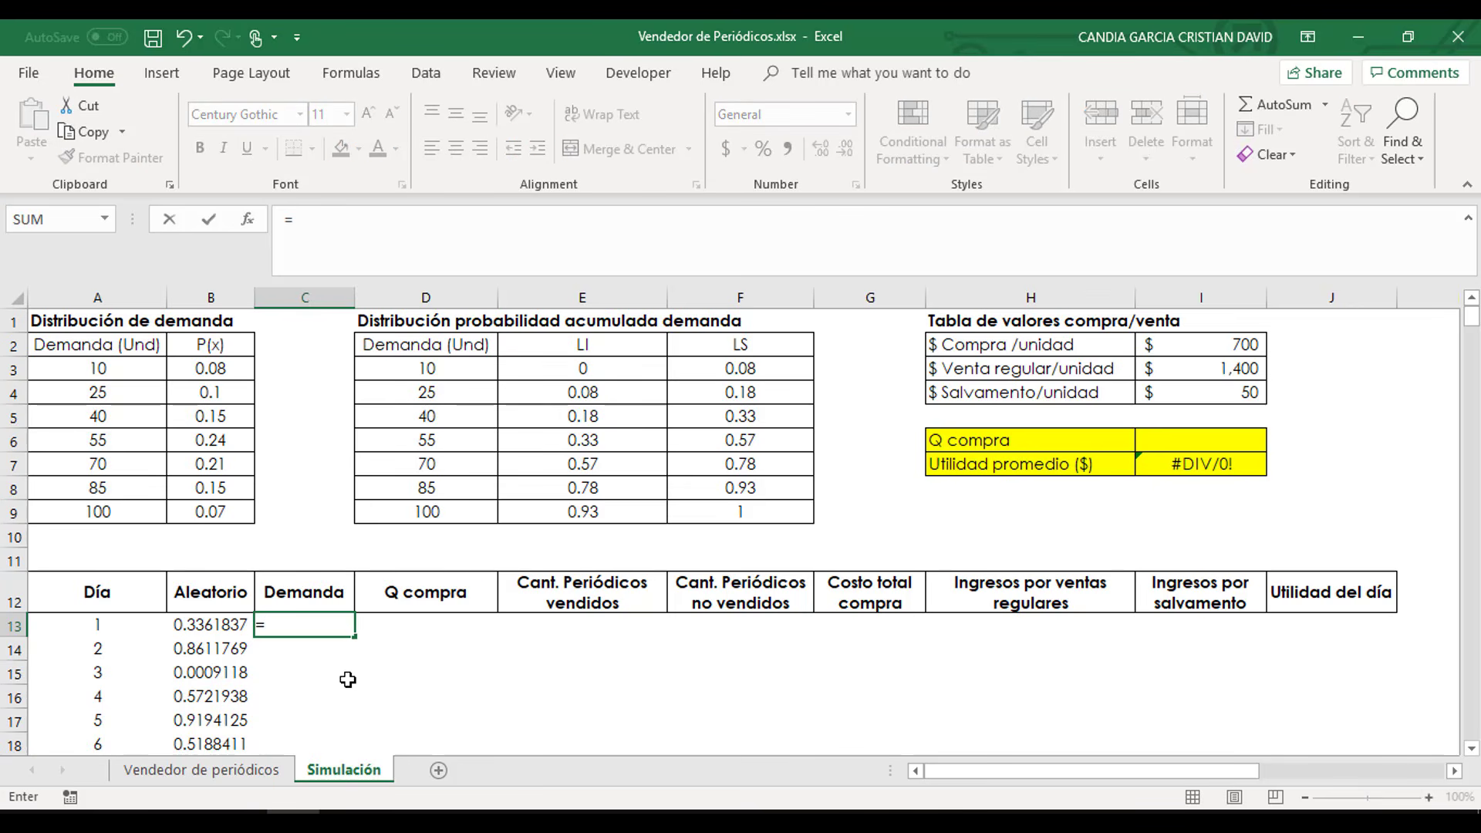
type("vl")
key("BackSpace")
key("BackSpace")
type("lo")
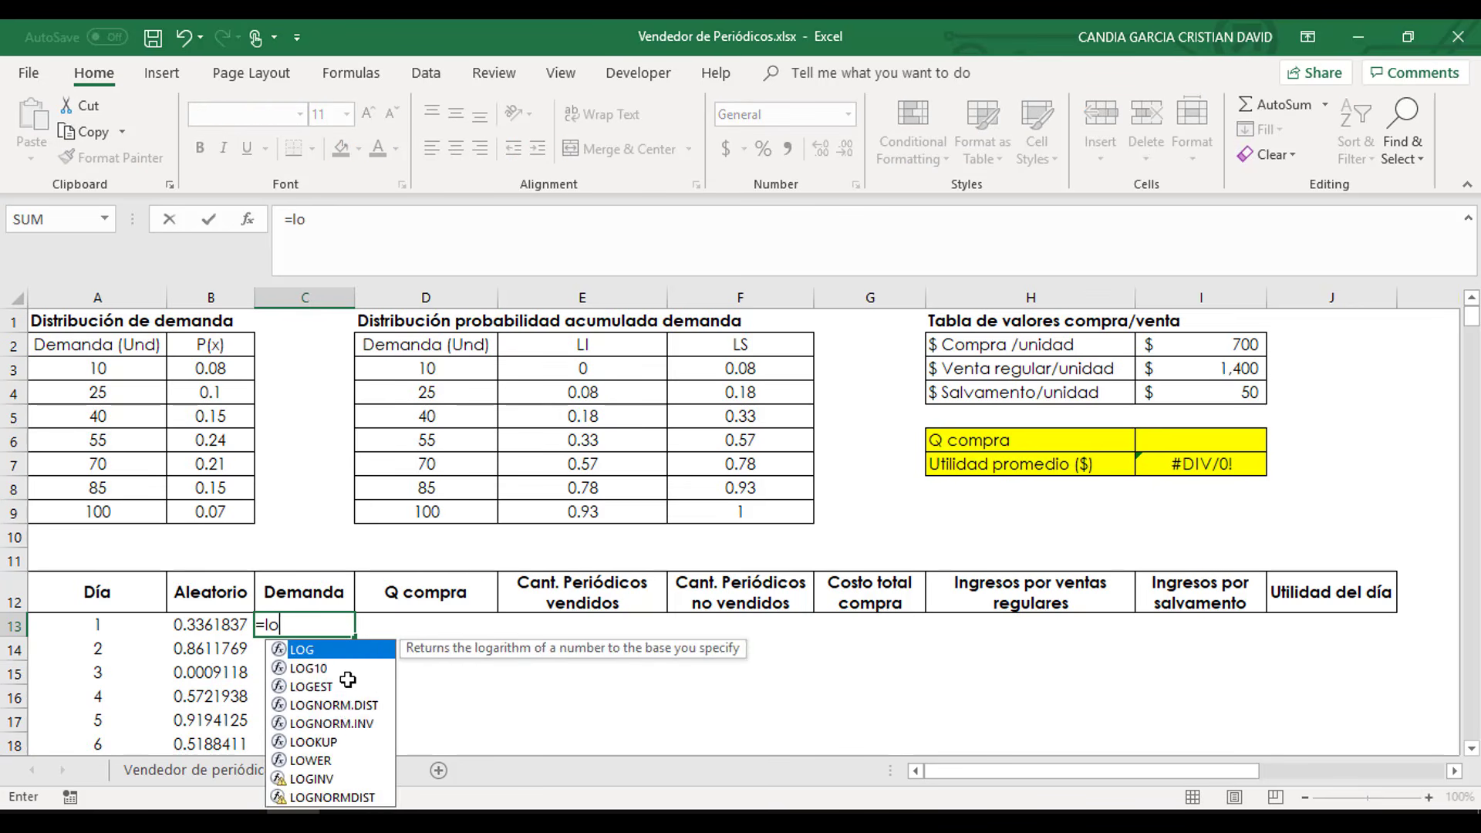
type("o")
key("Tab")
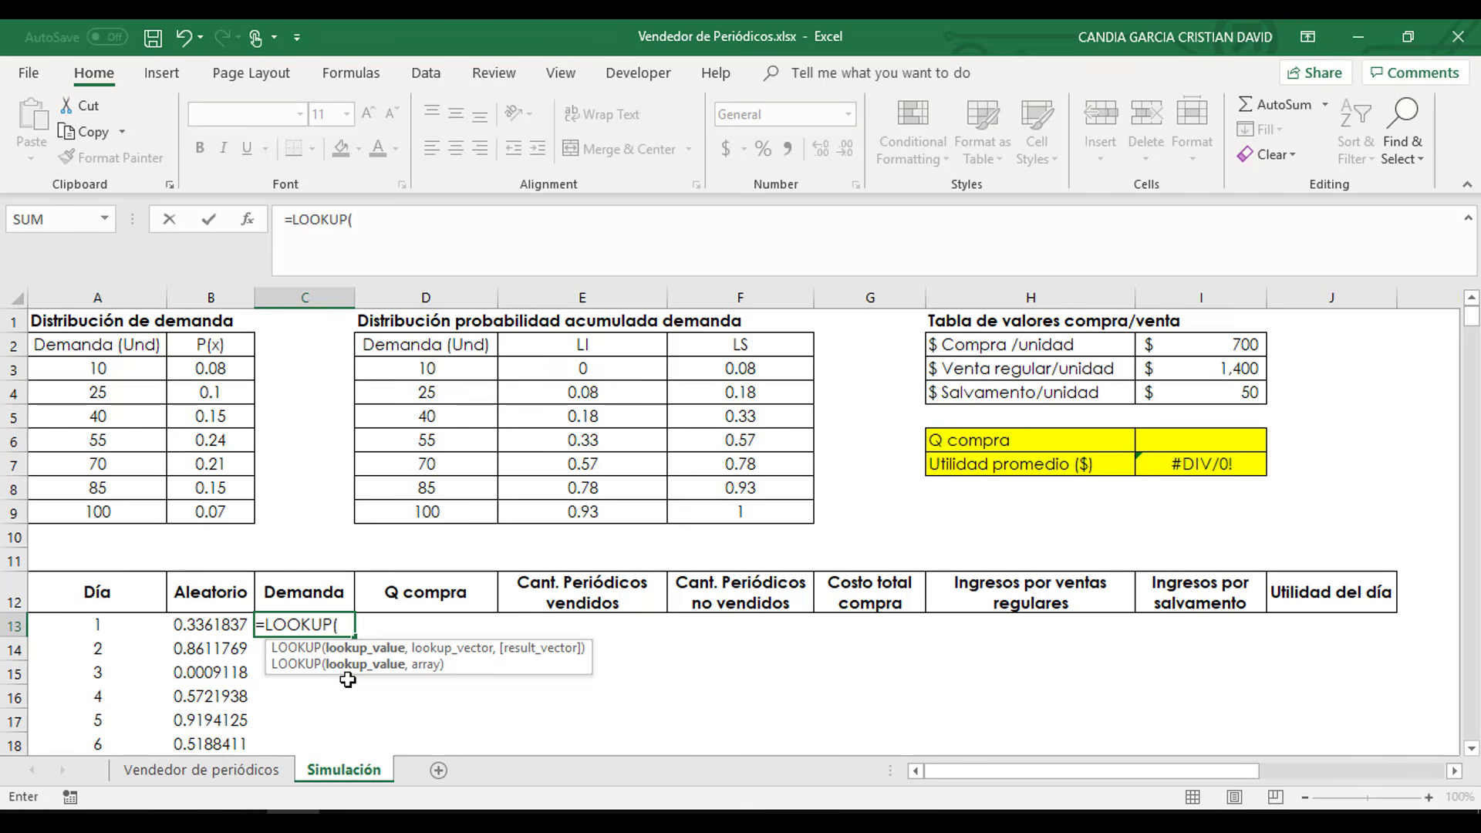
left_click(226, 625)
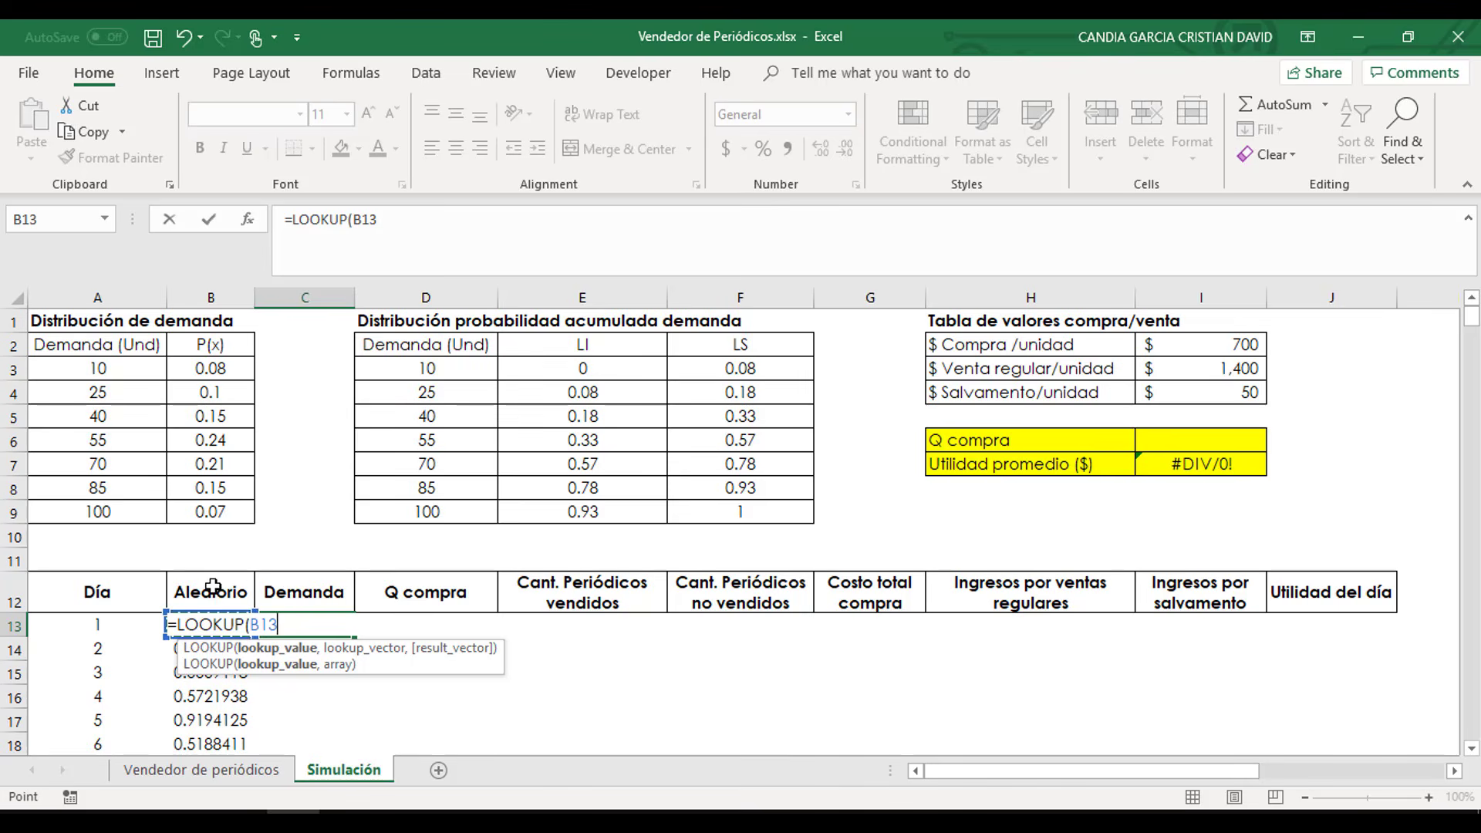
type(",")
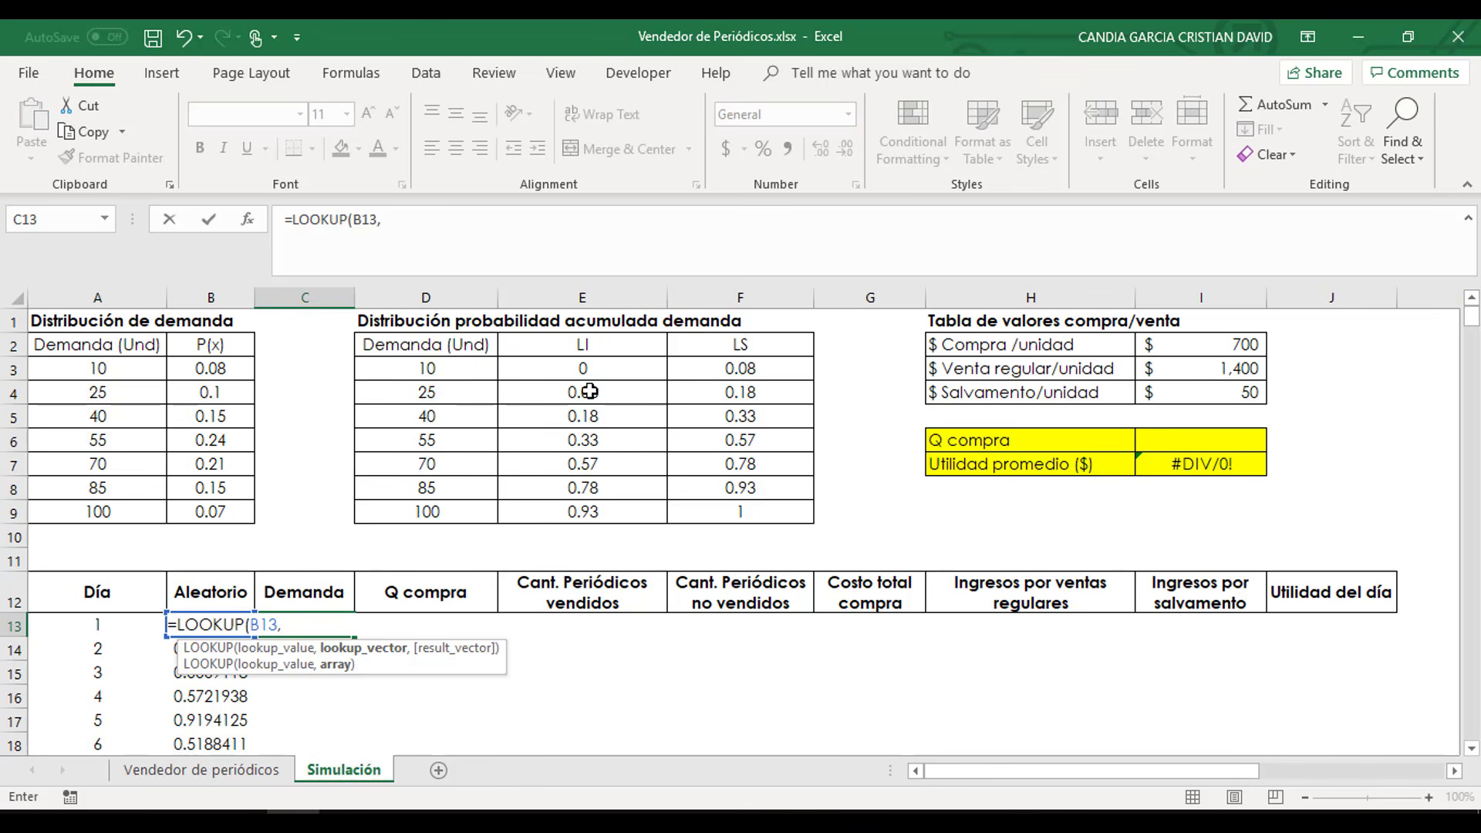
left_click_drag(567, 367, 721, 508)
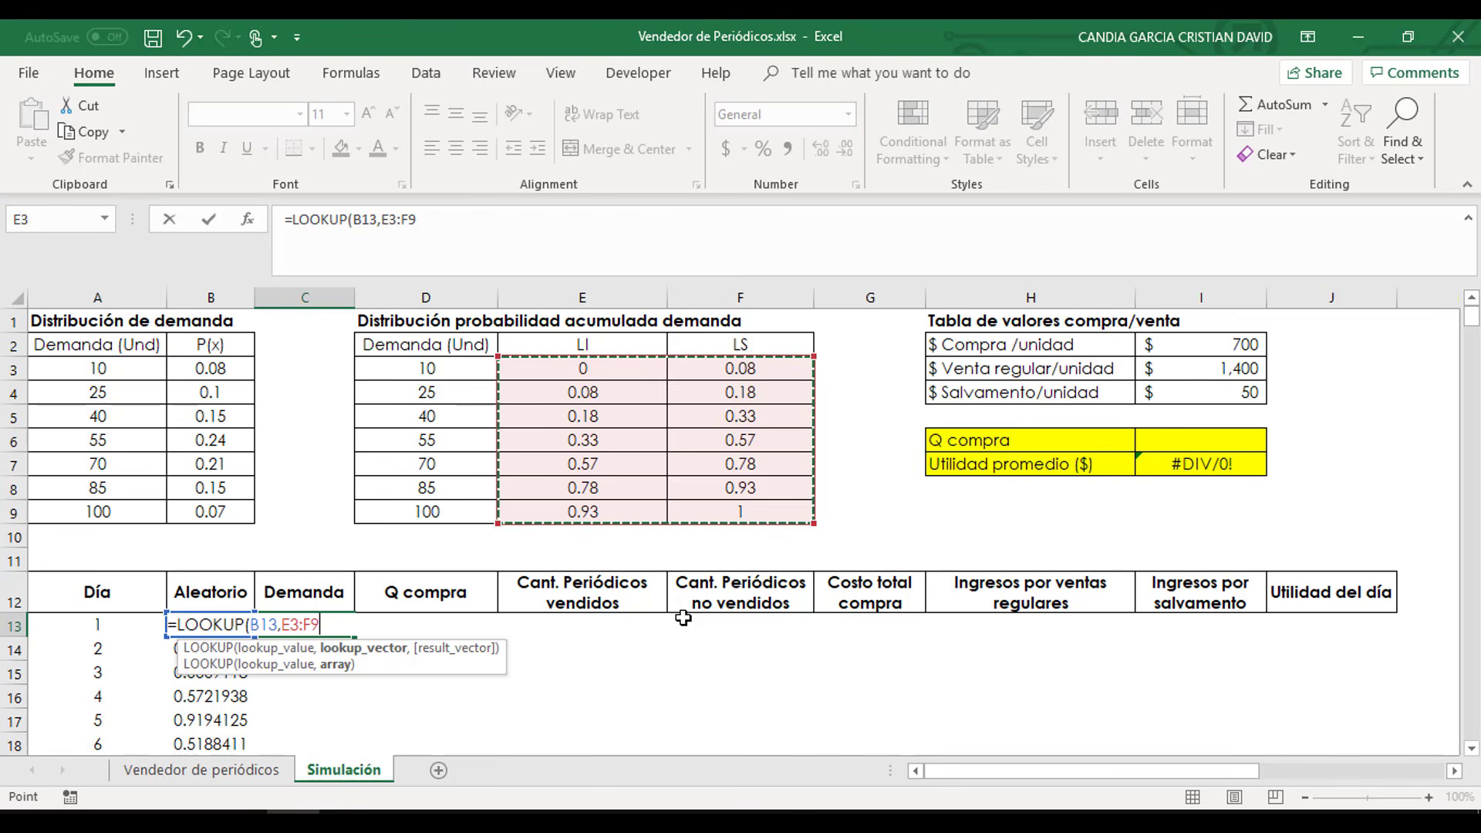
key("F4")
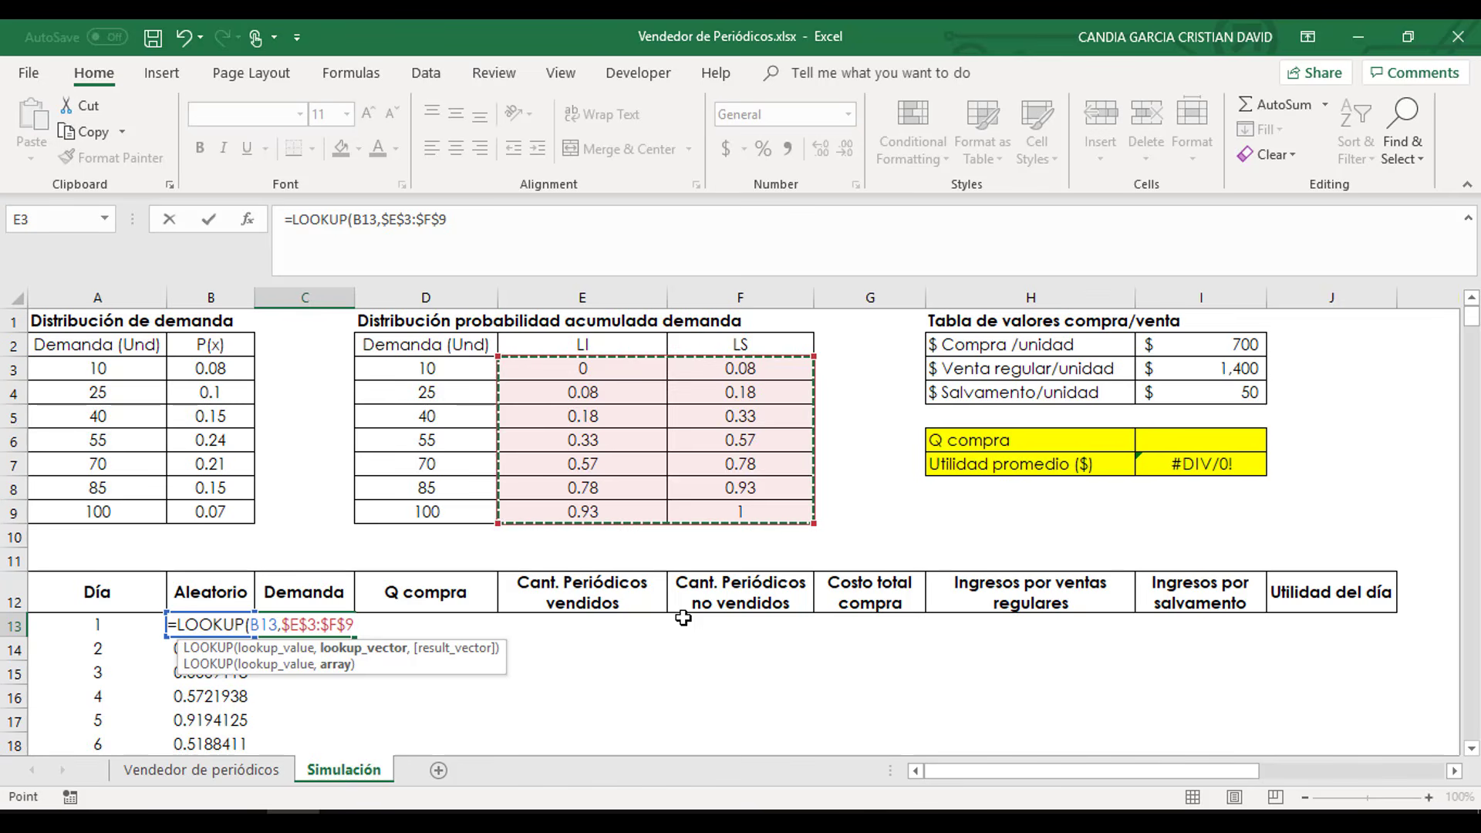
type(",")
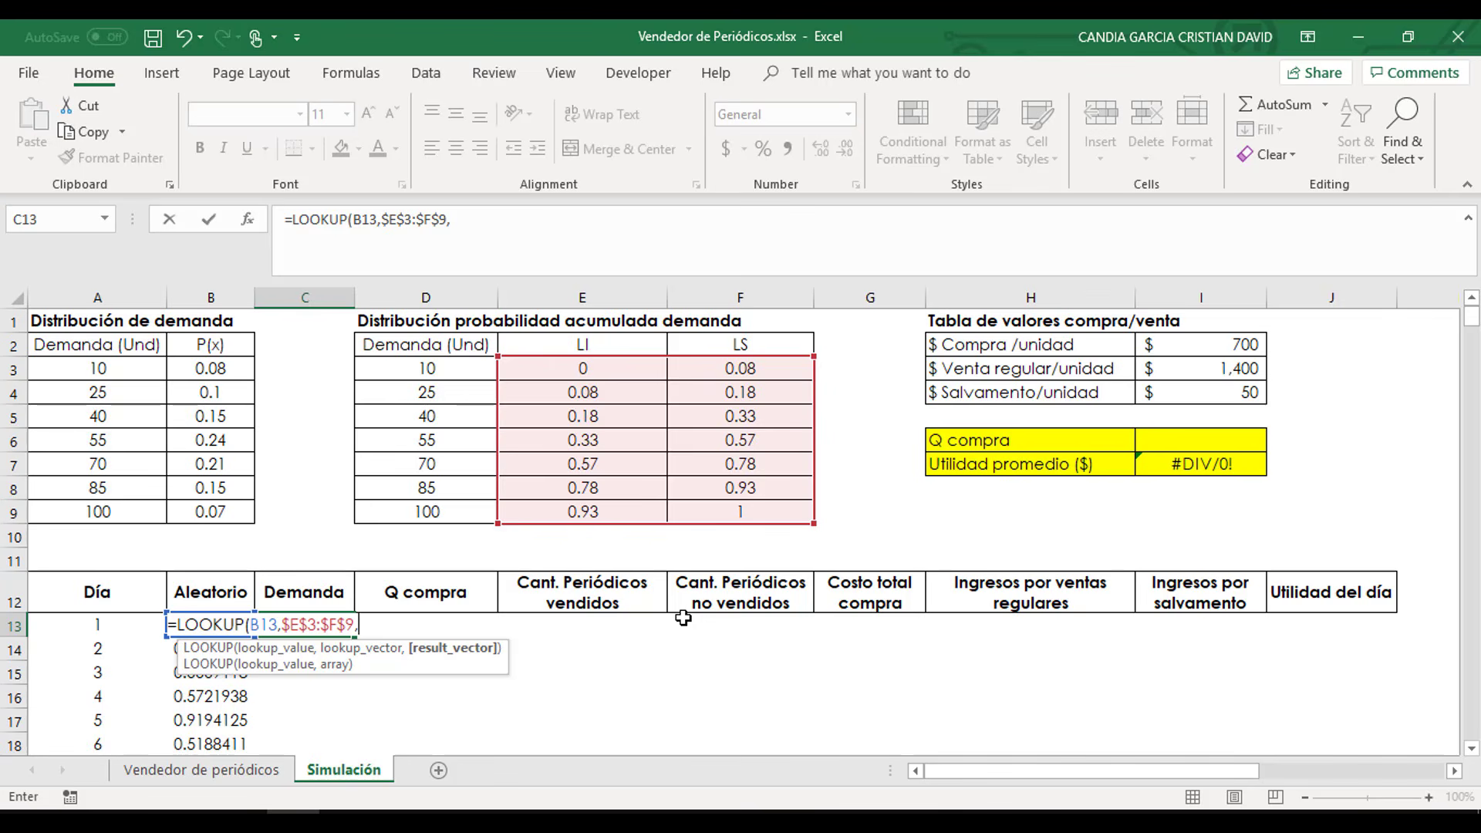
left_click_drag(426, 369, 430, 512)
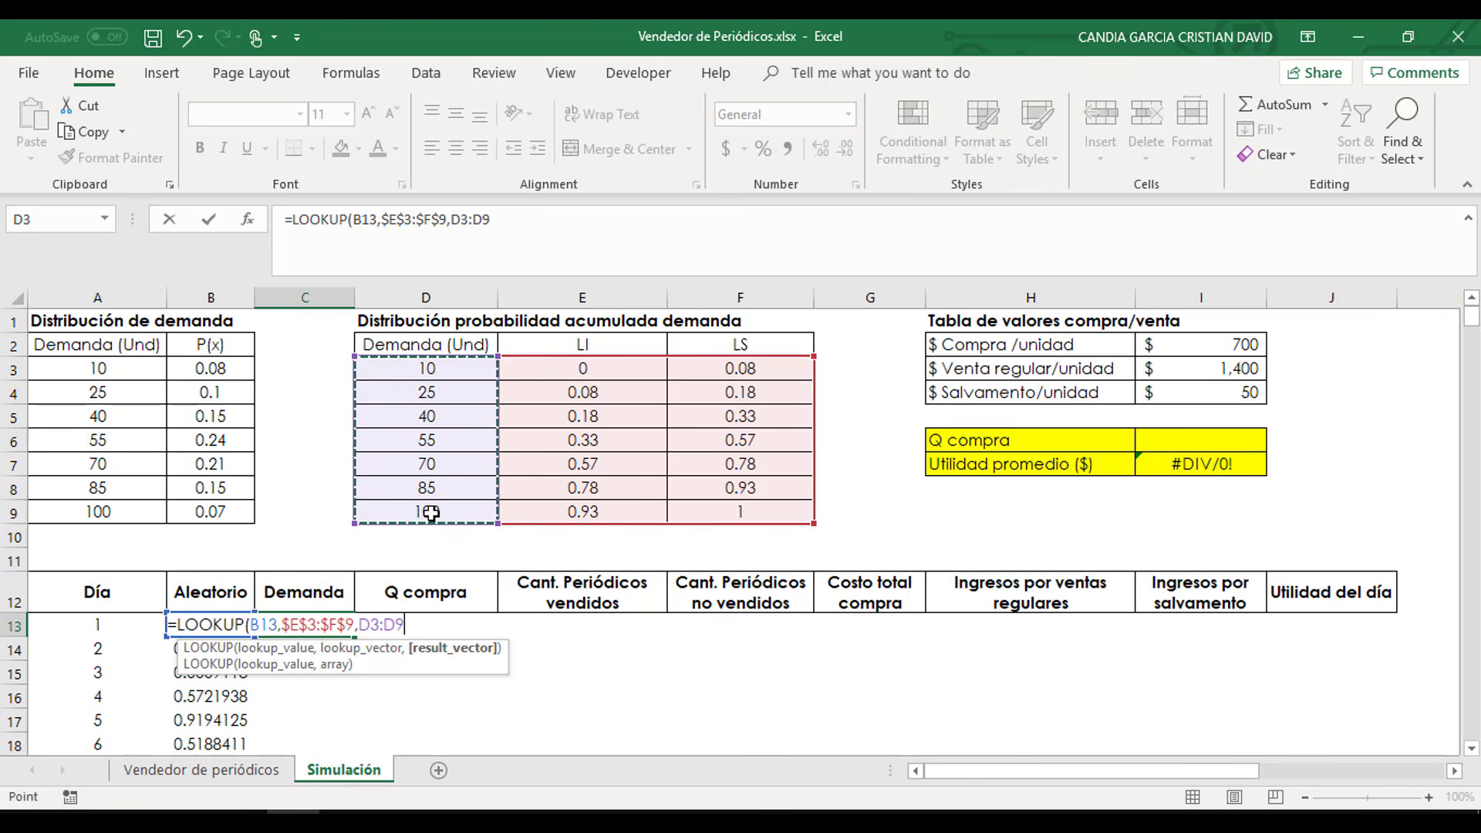
key("F4")
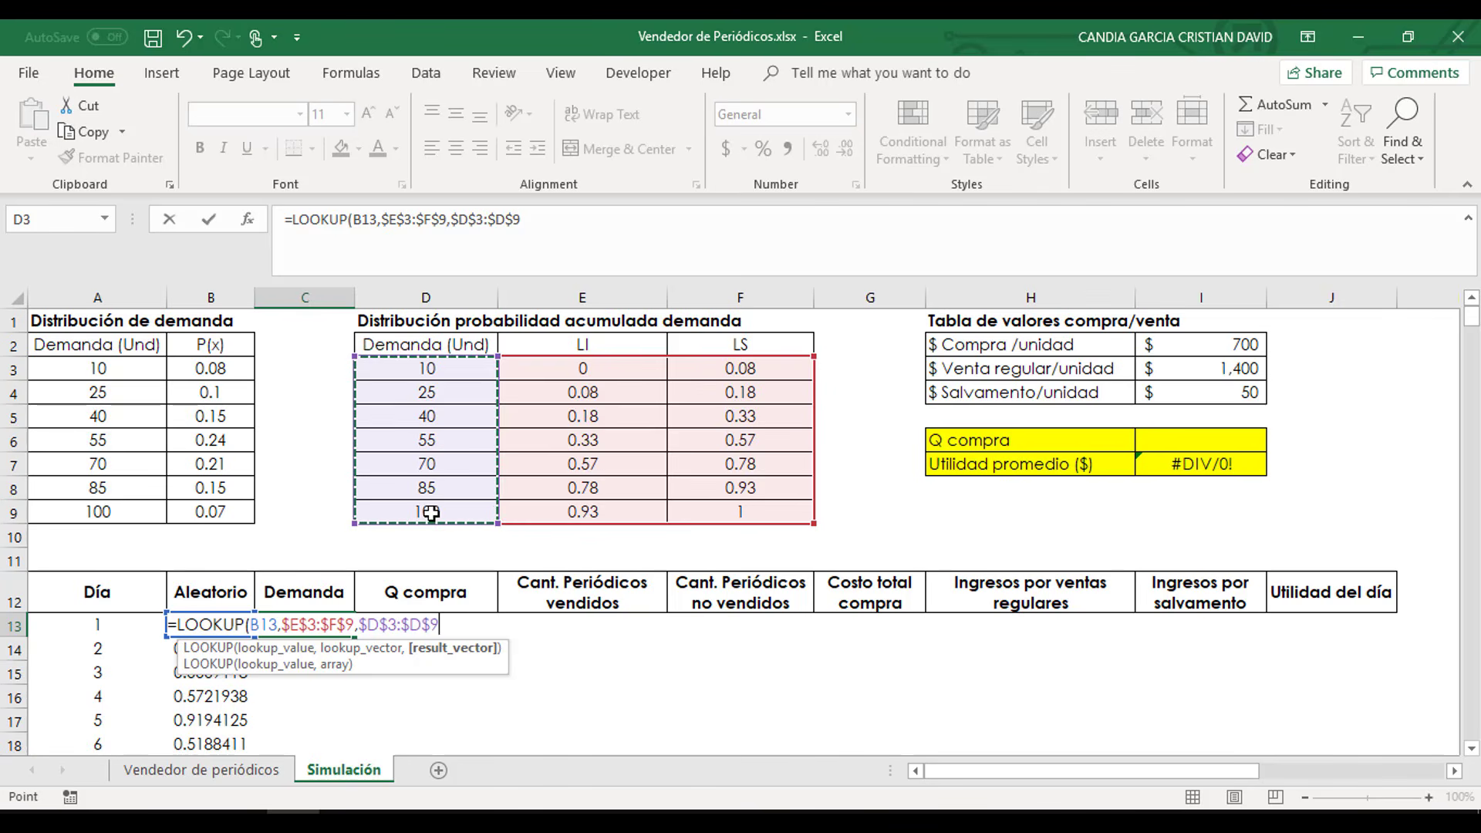
type(")")
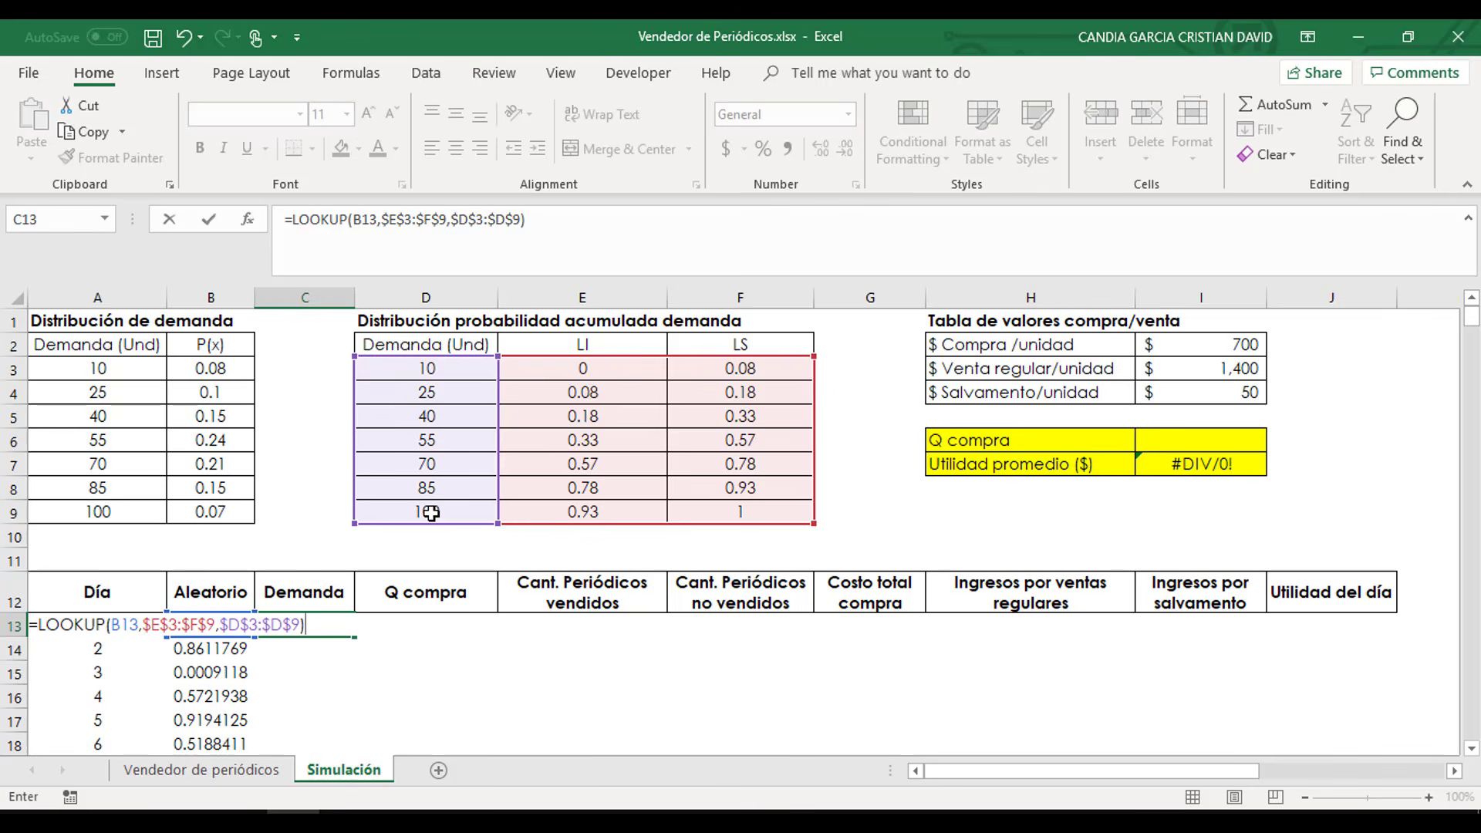
key("Return")
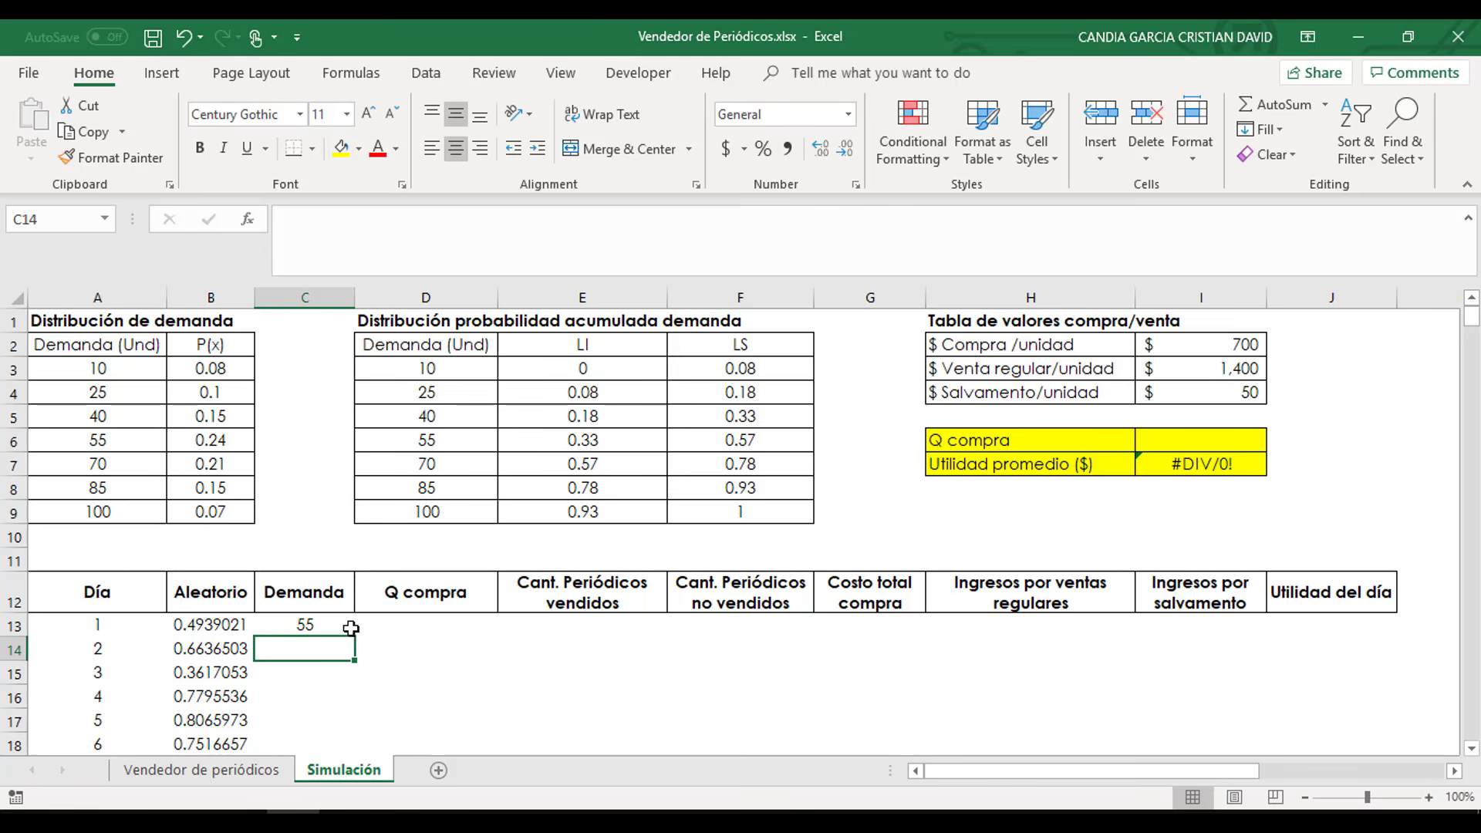
- Check day 1's demand against the limits in E6:F6 and fill the C13 formula down the Demanda column for all days
left_click_drag(199, 624, 303, 624)
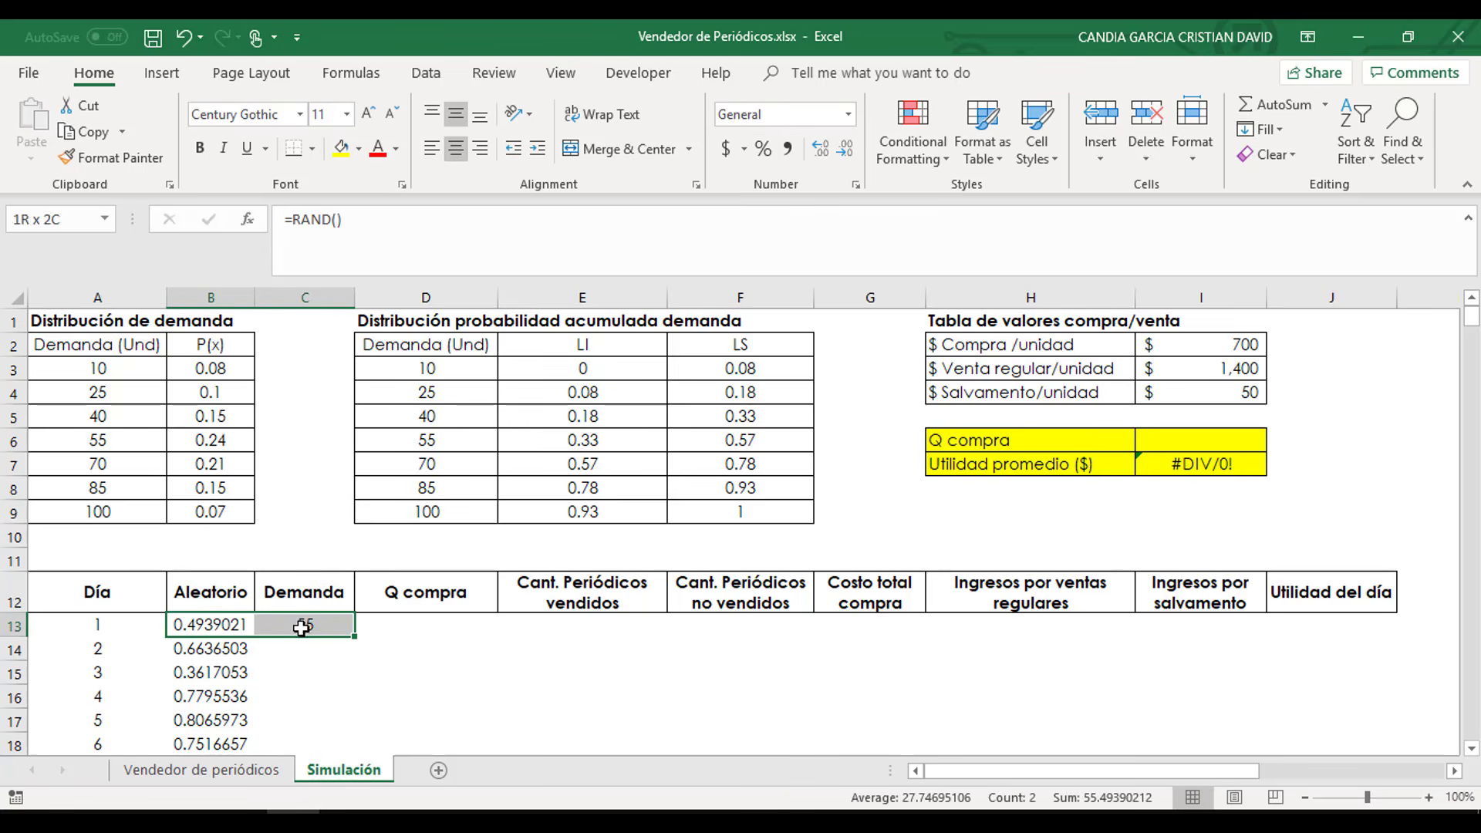
left_click(215, 624)
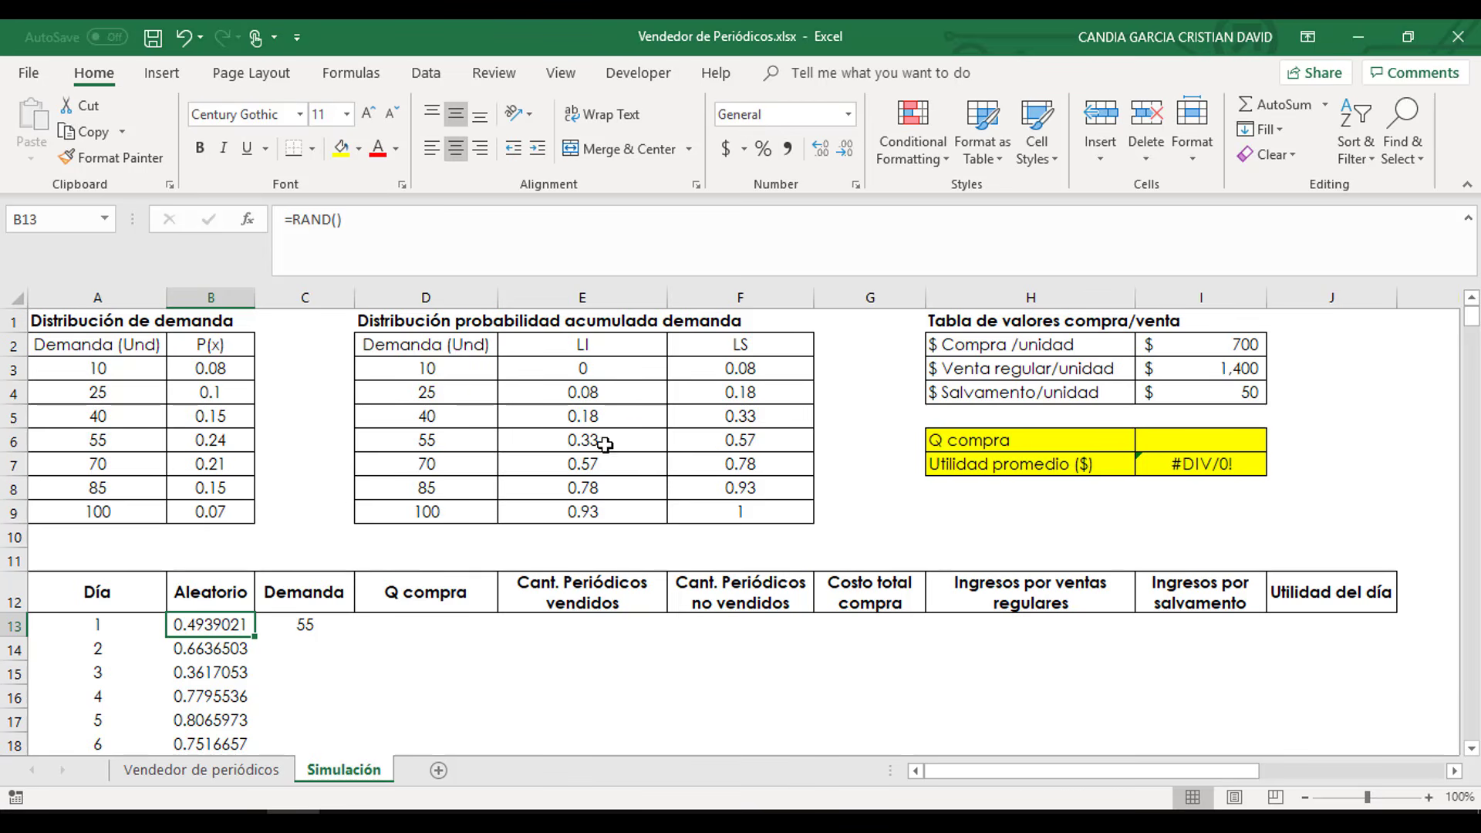
left_click_drag(605, 436, 698, 442)
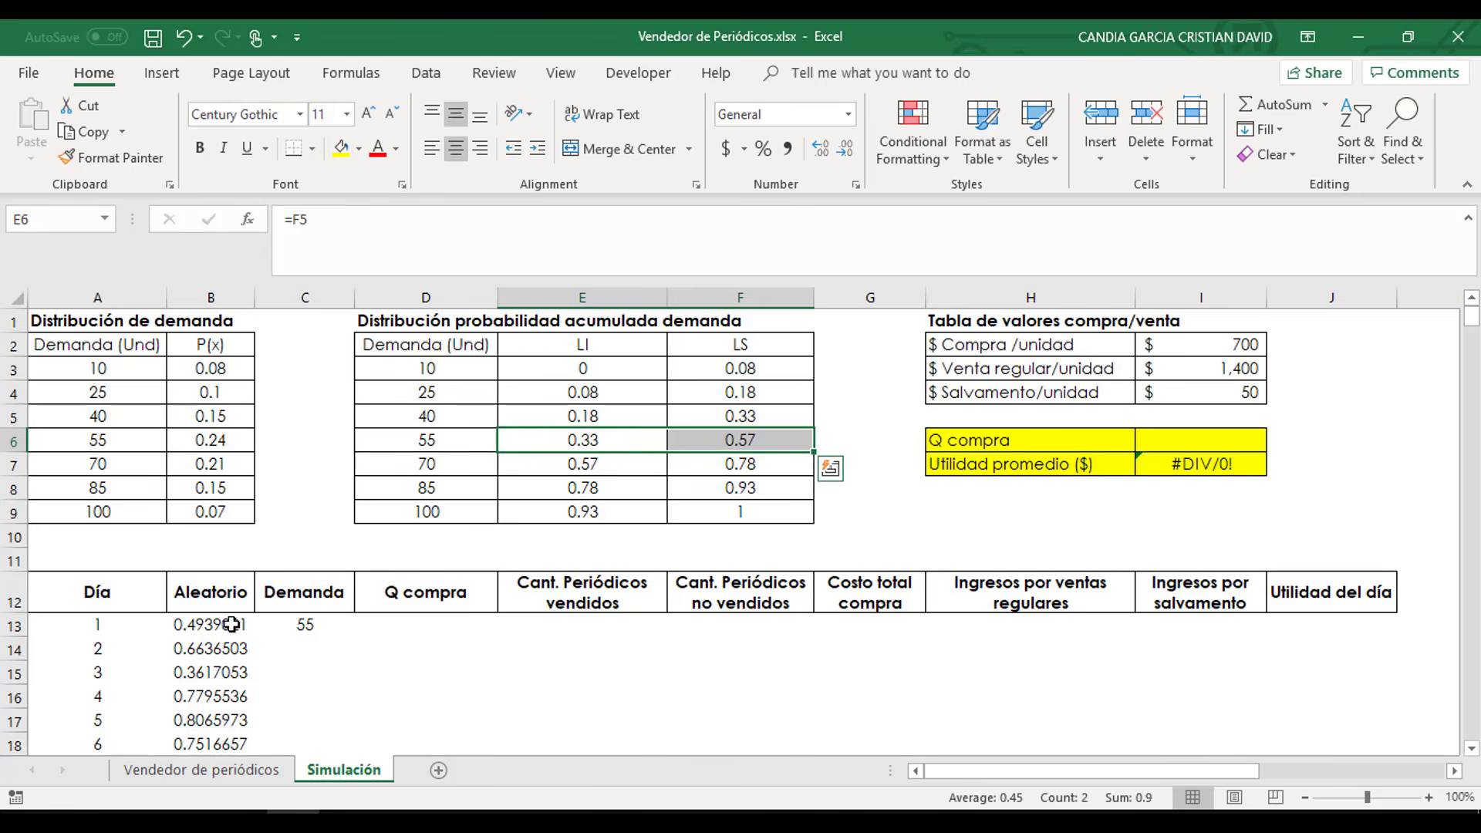
left_click(605, 440)
left_click(781, 441)
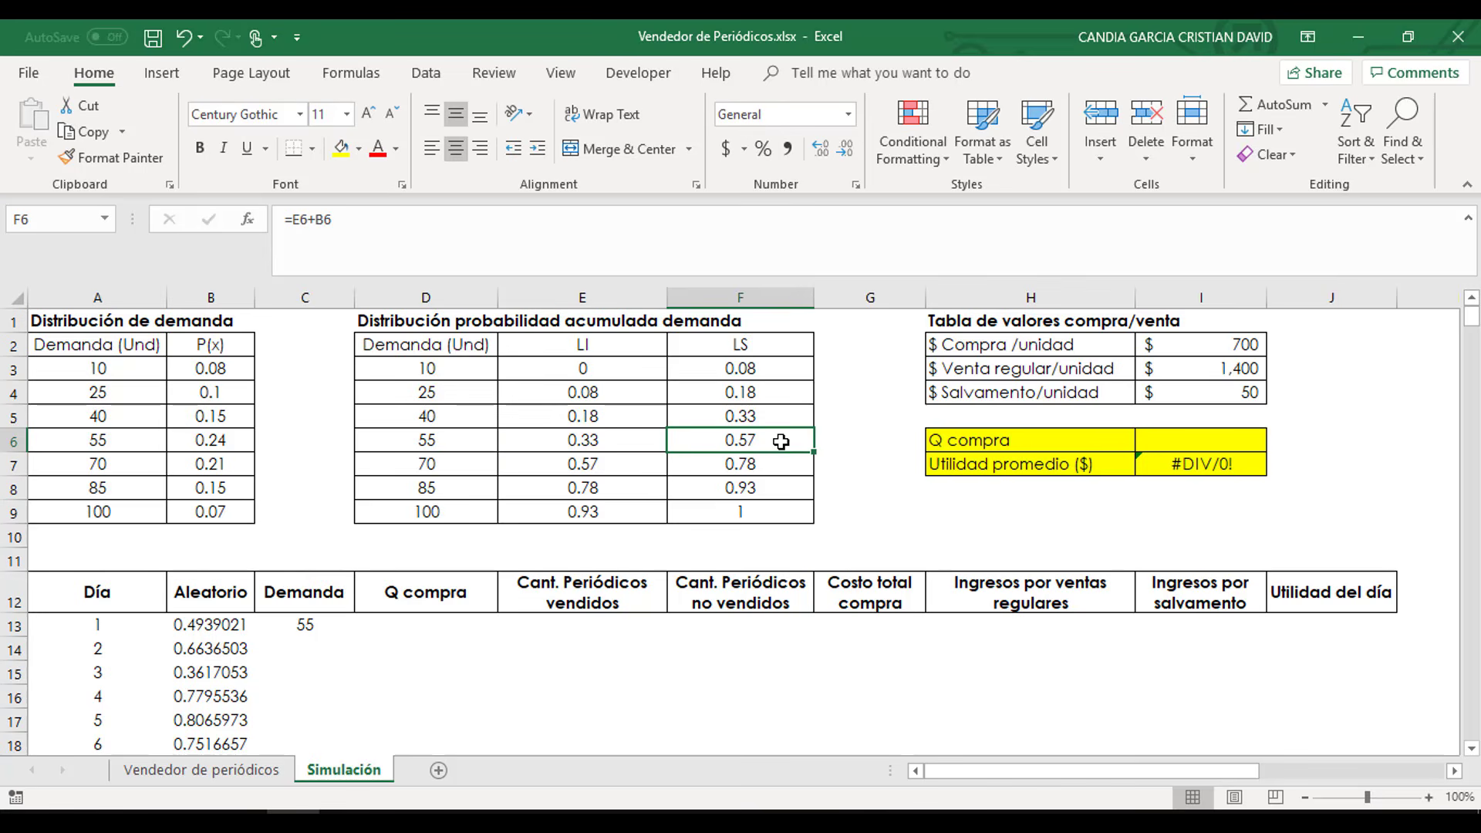
left_click(417, 442)
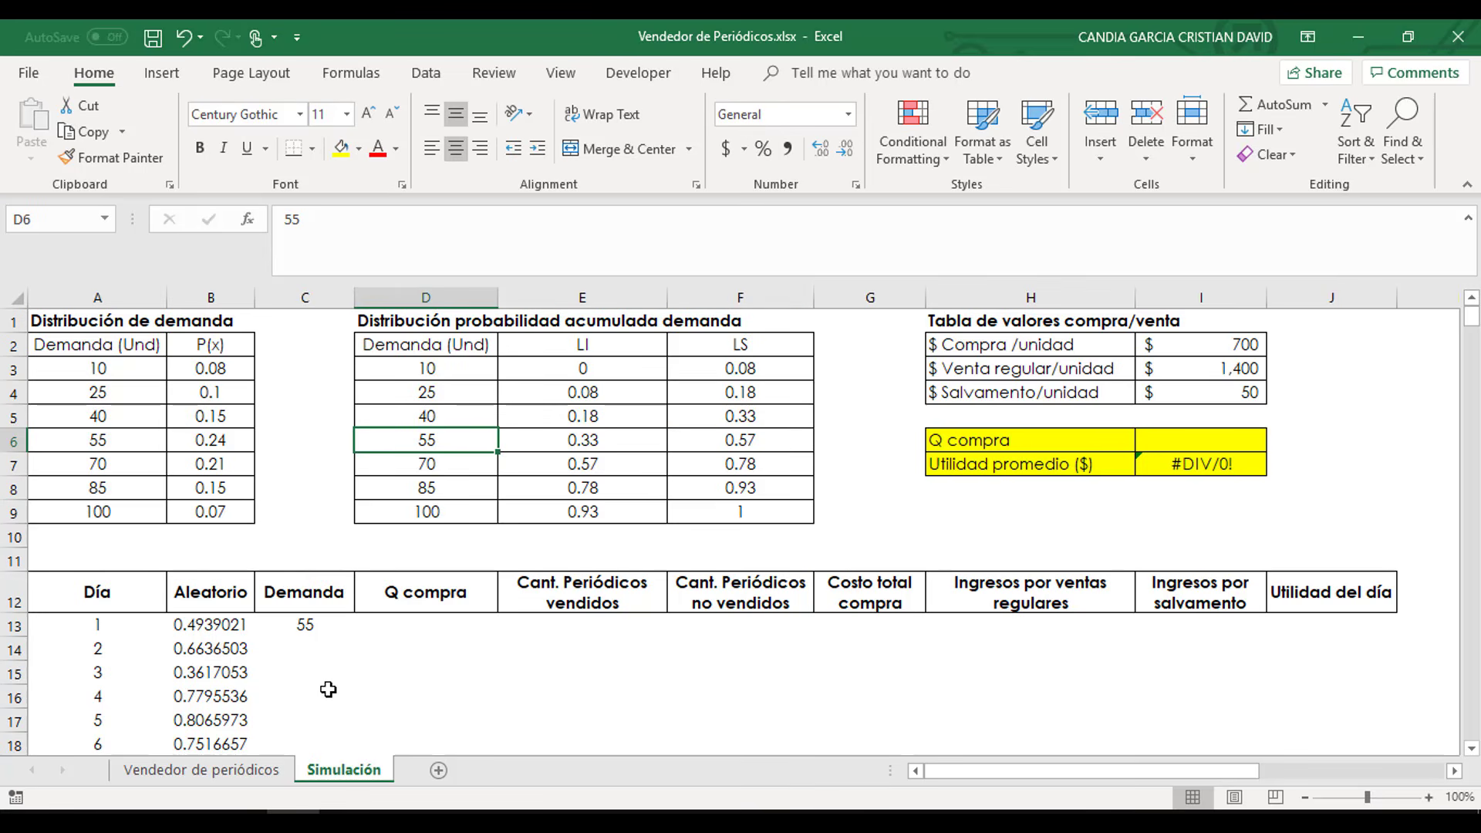
left_click(339, 624)
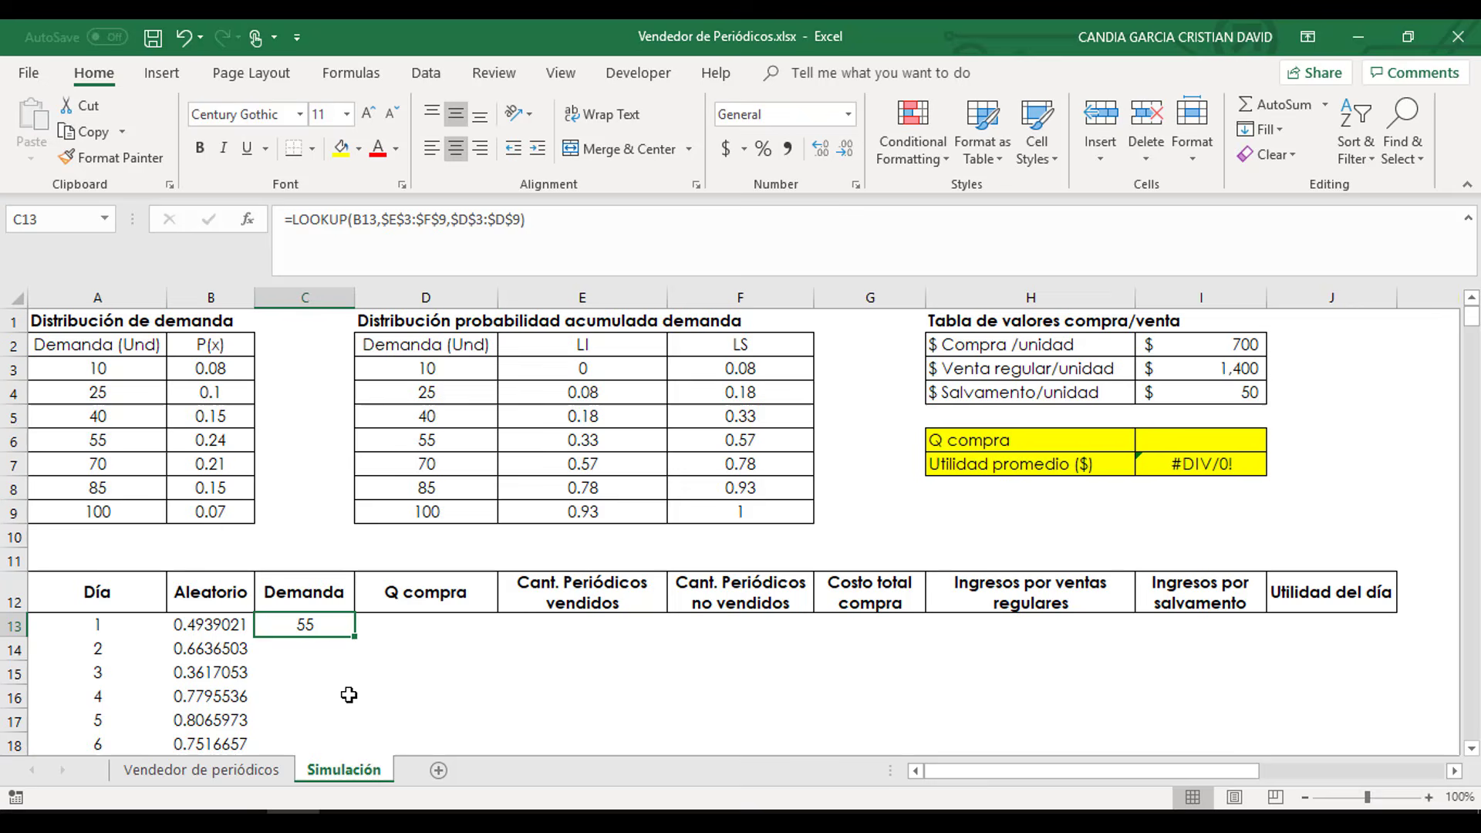
double_click(355, 639)
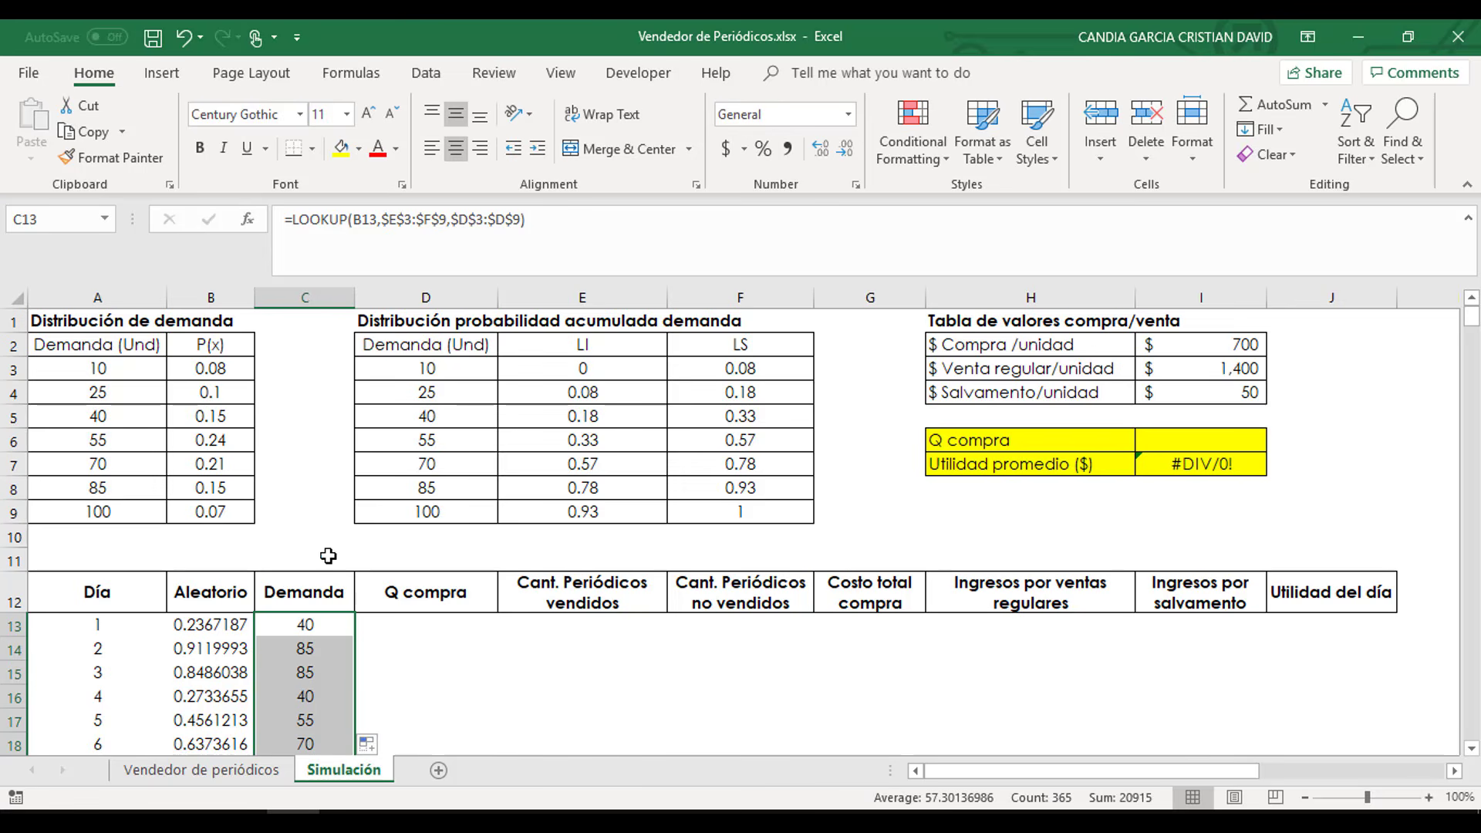
- Set the Q compra quantity in I6 to 15
left_click(401, 627)
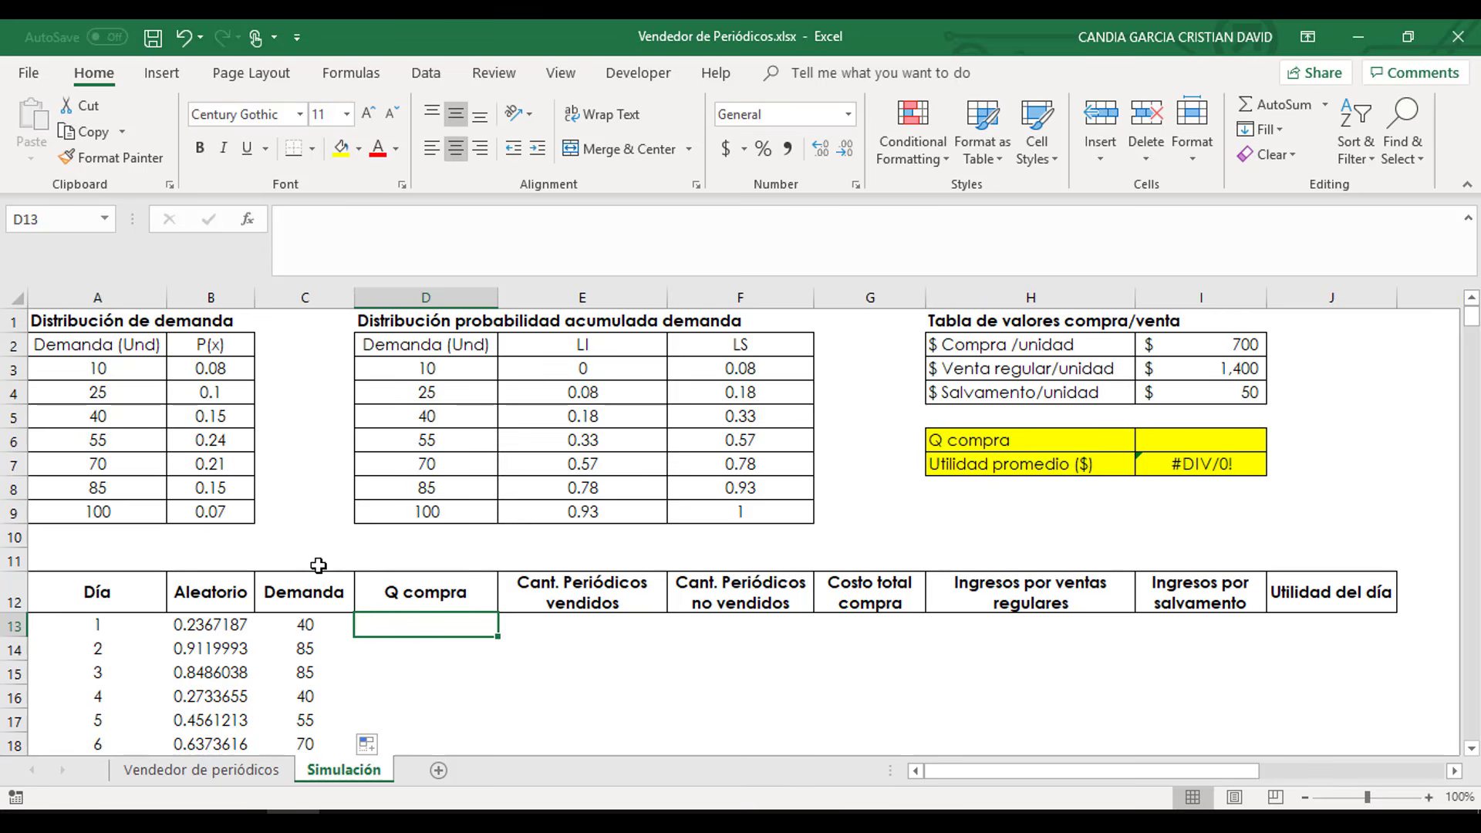
left_click(1157, 439)
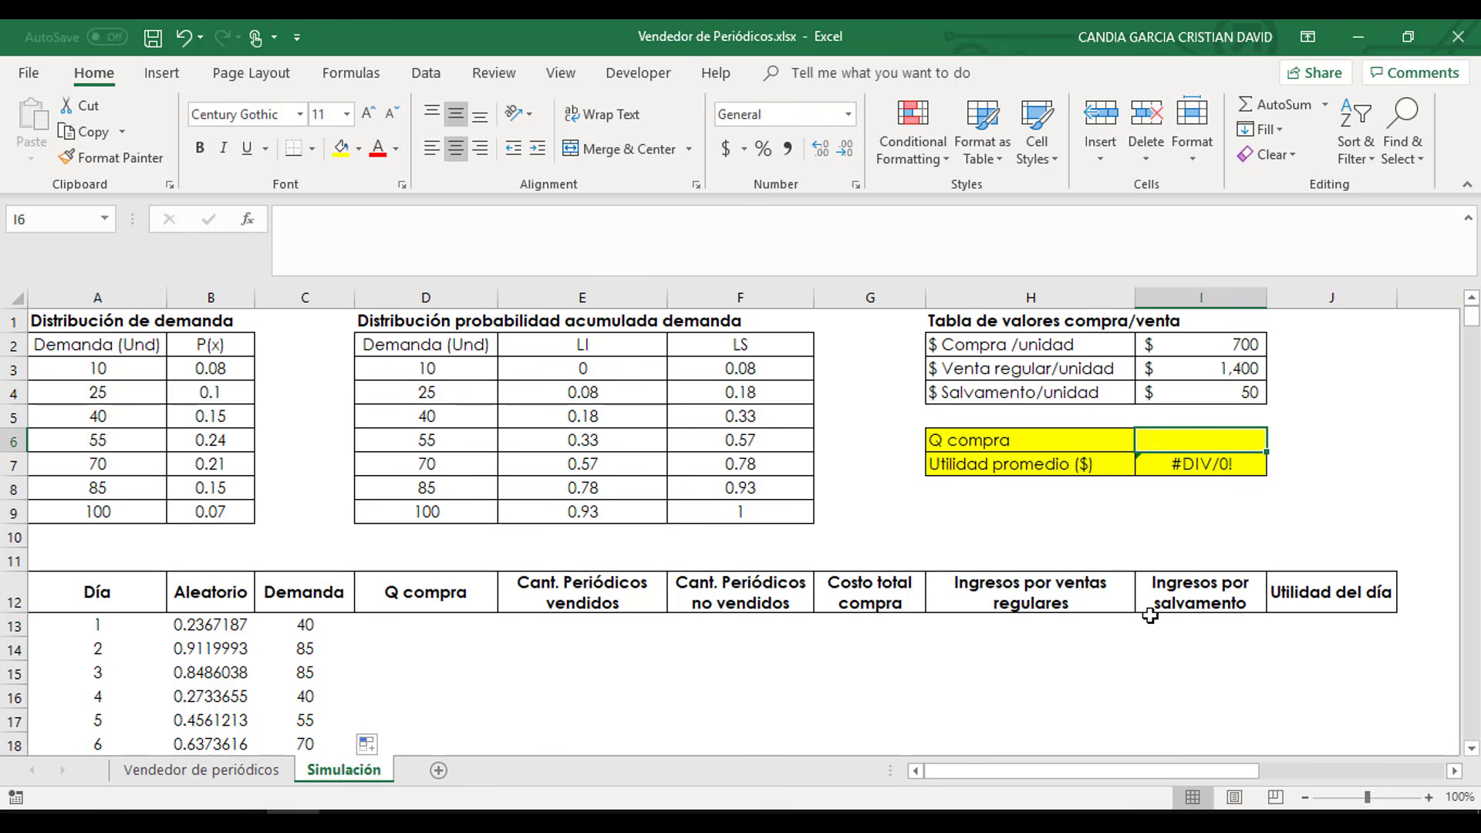
type("15")
key("Return")
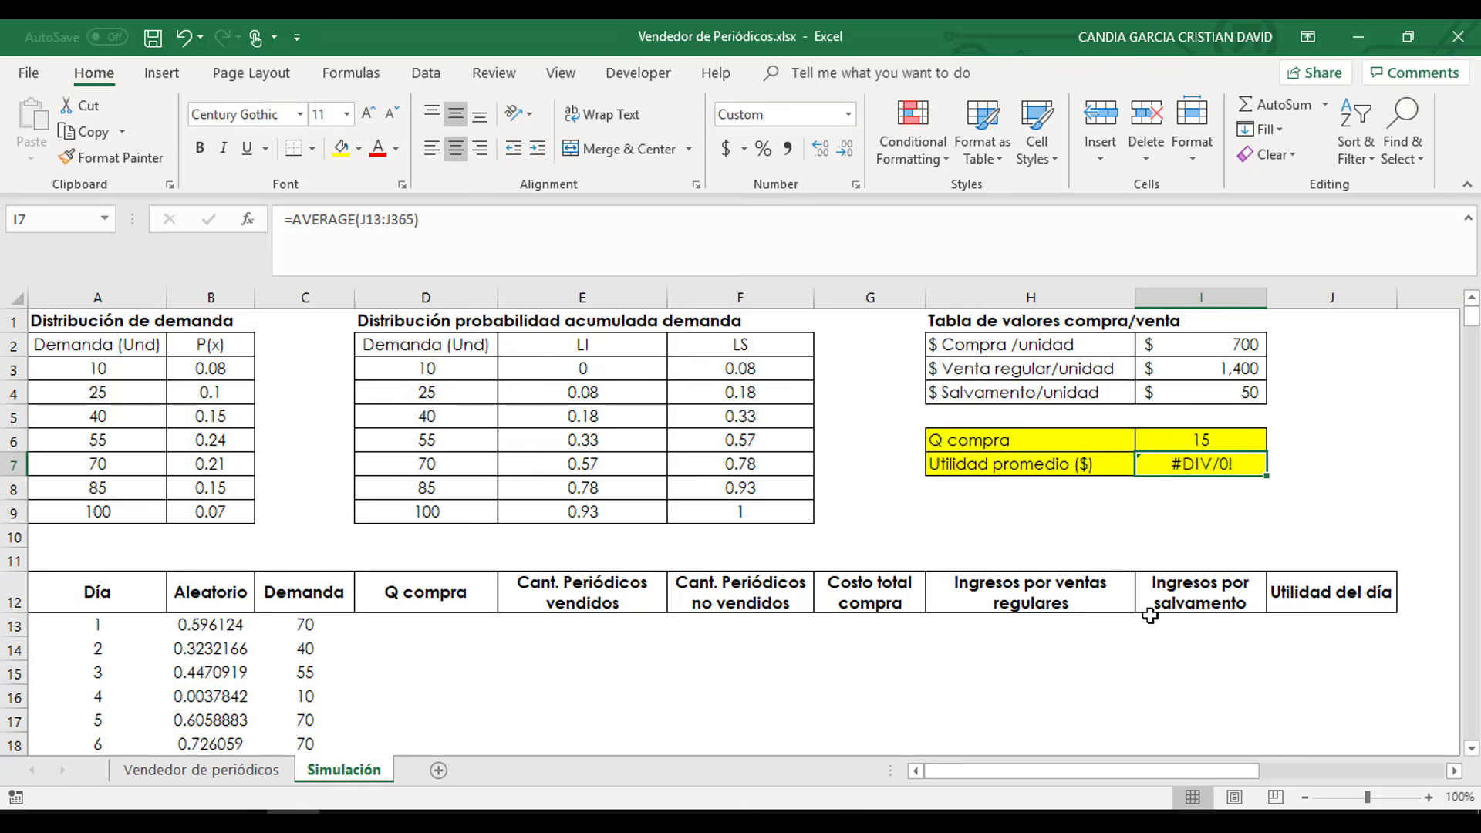
- Link D13 to the purchase quantity with =$I$6 and fill it down the Q compra column for all days
left_click(432, 627)
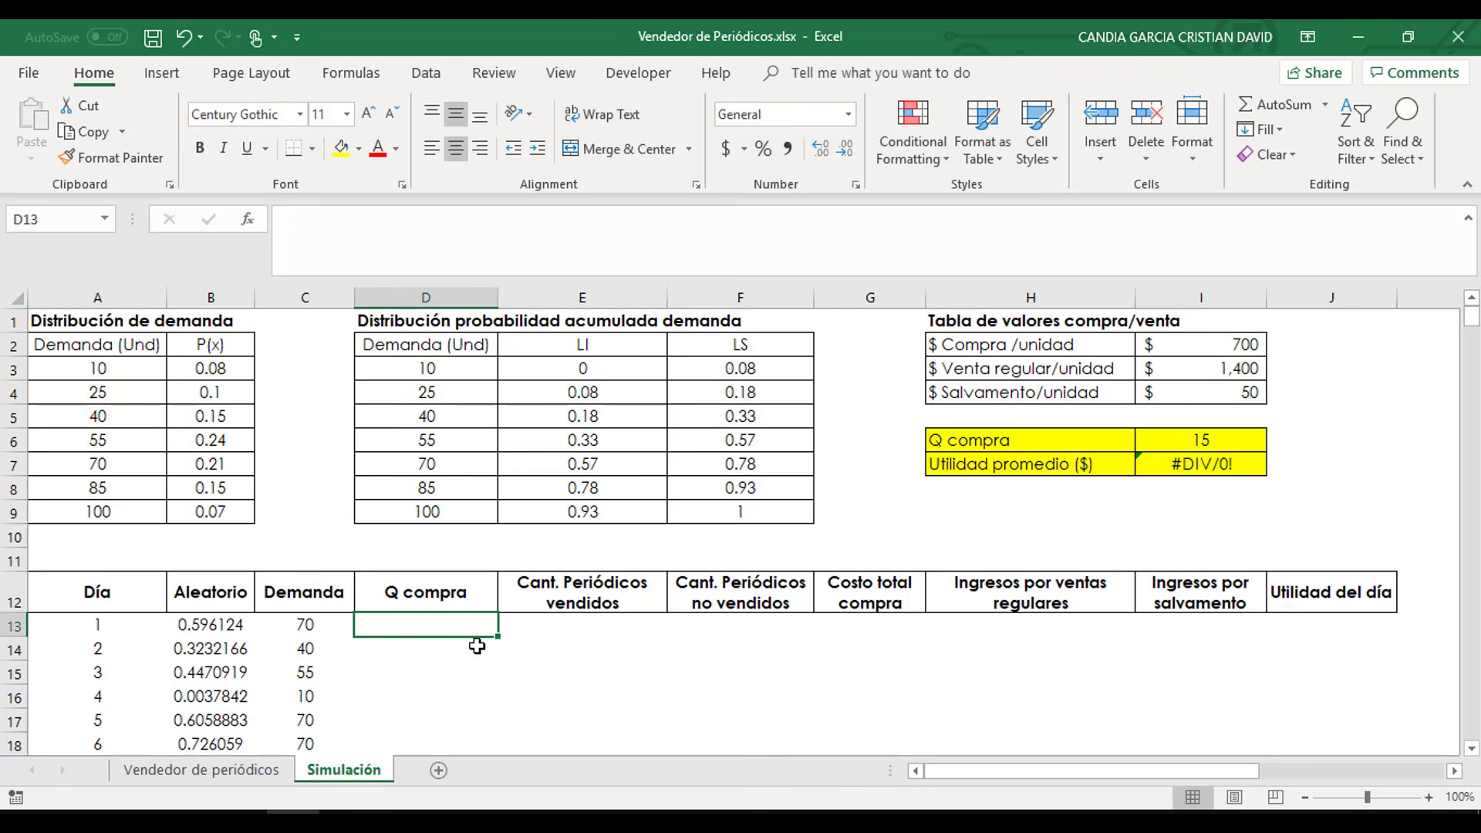
type("=")
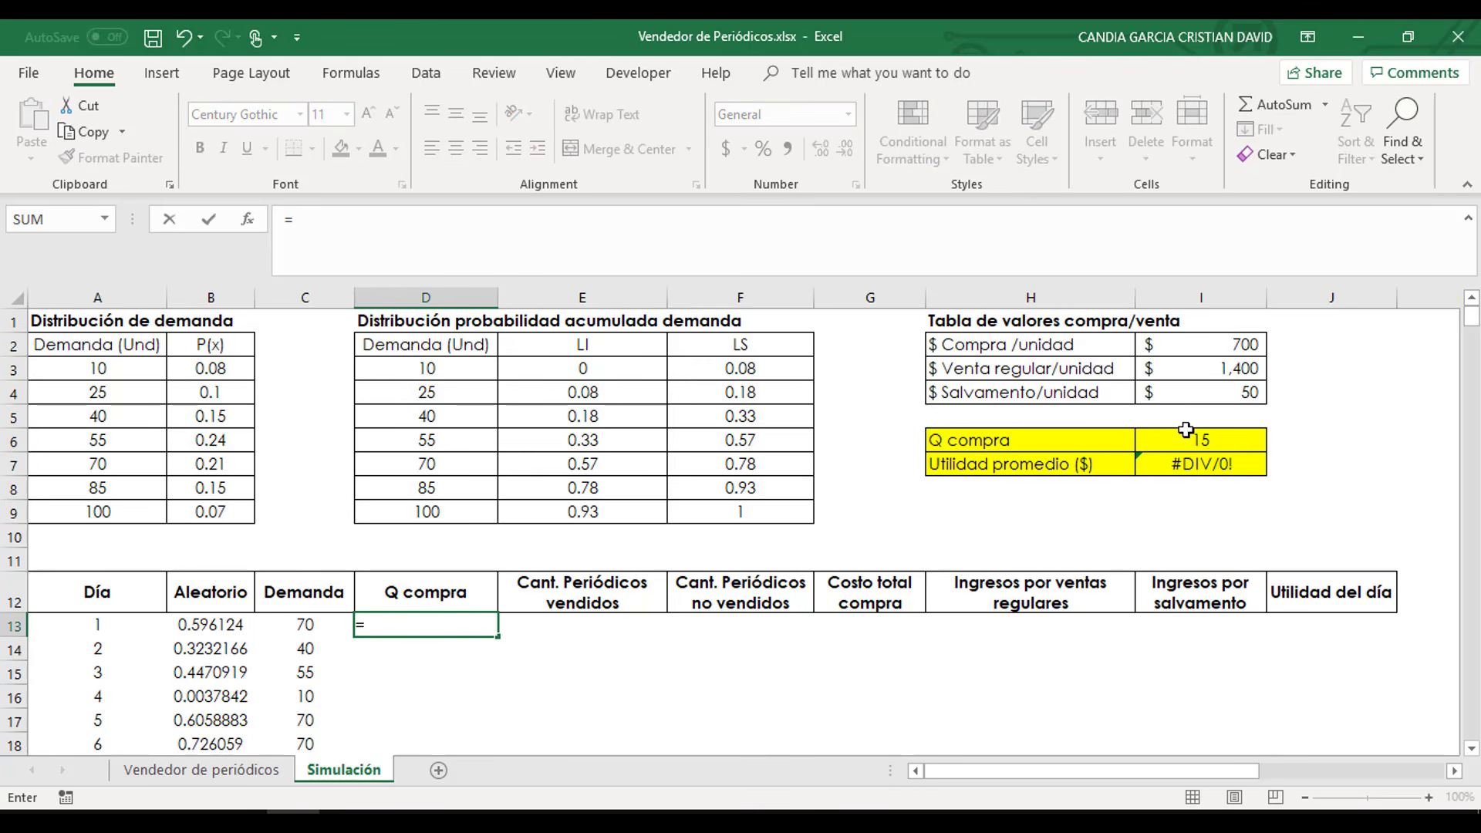
left_click(1183, 431)
key("F4")
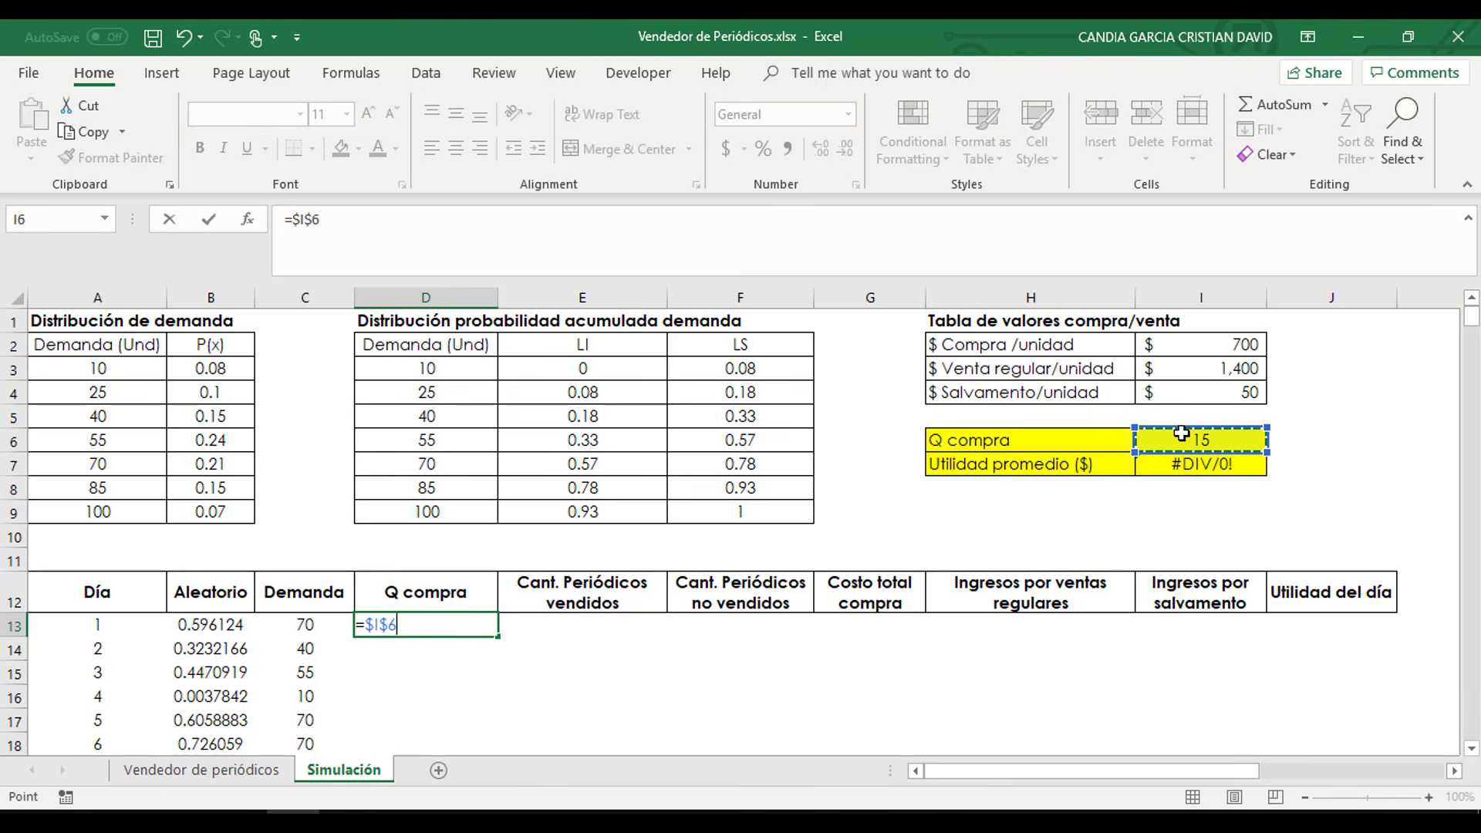
key("Return")
left_click(472, 629)
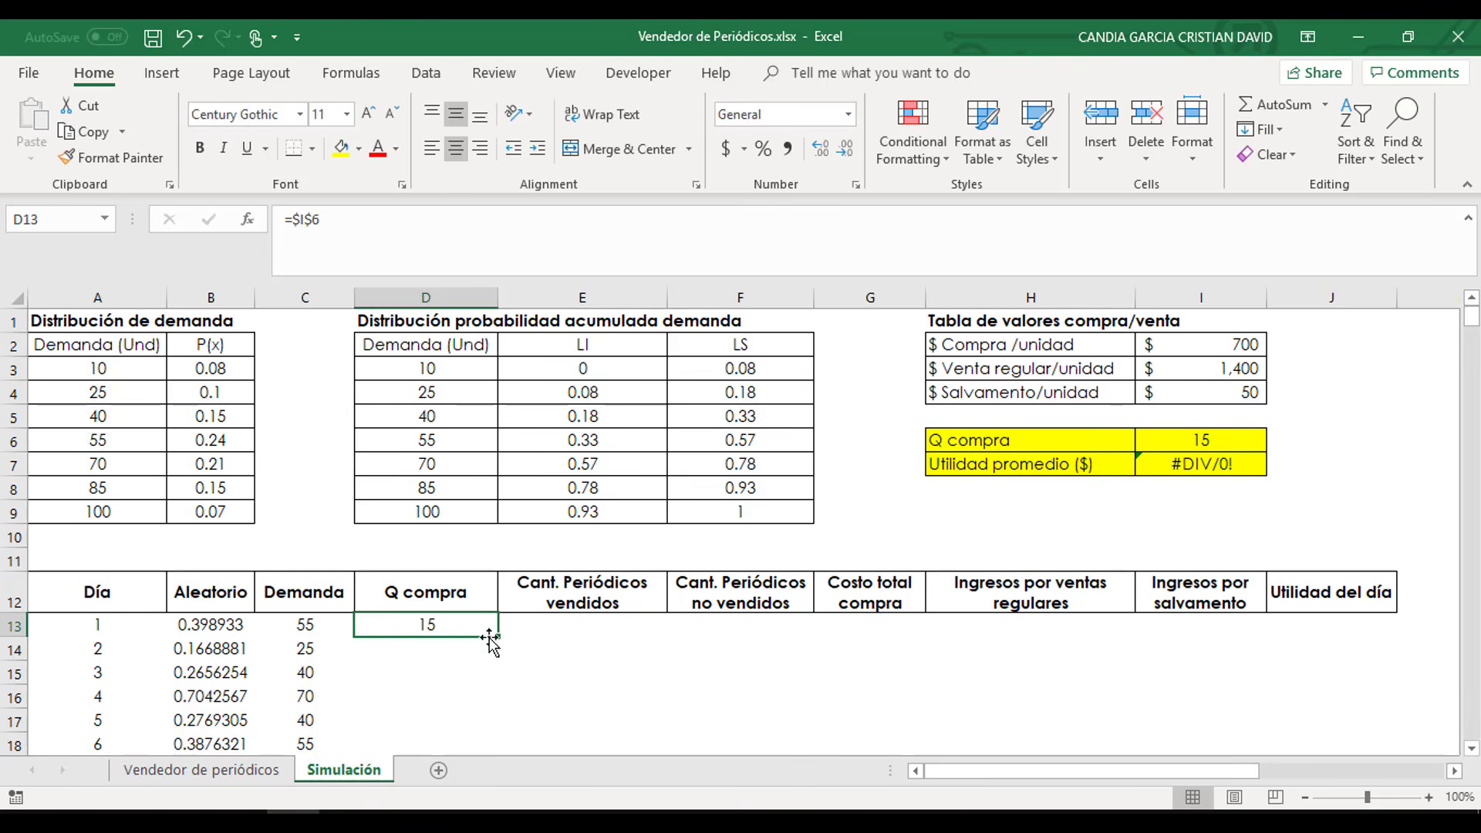
double_click(497, 636)
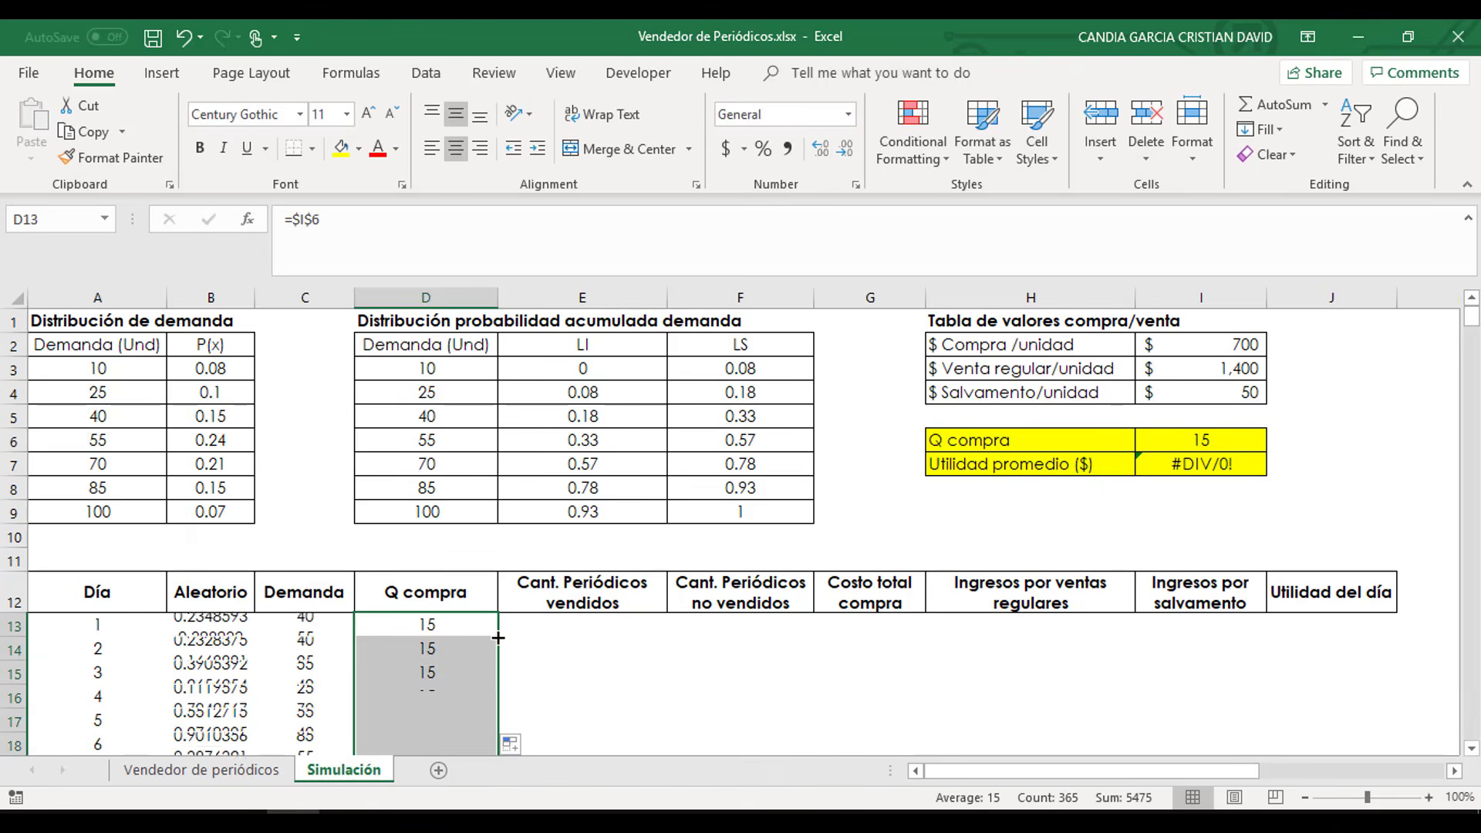
left_click(429, 625)
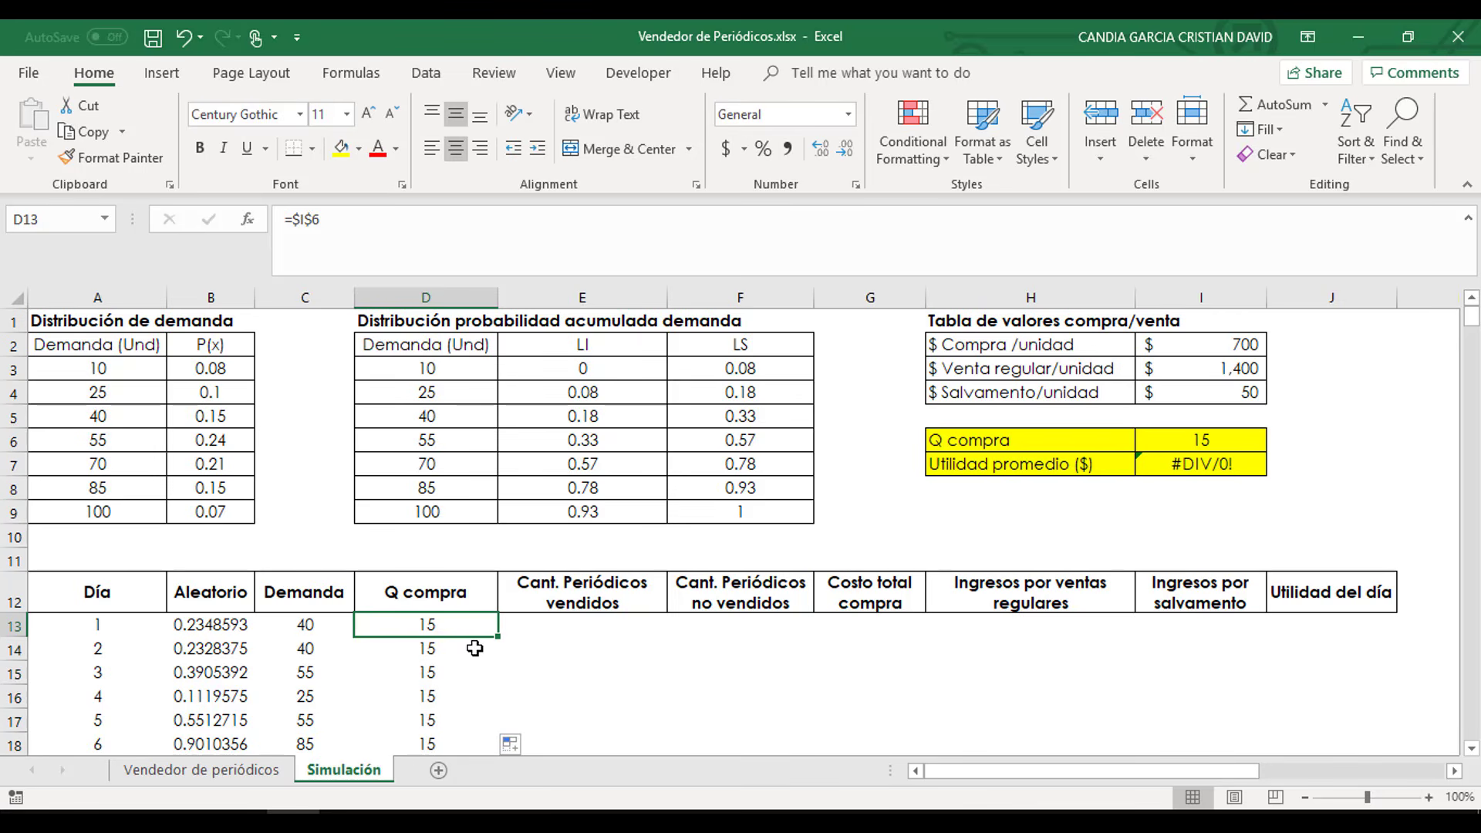
- Calculate day 1's newspapers sold in E13 with =MIN(C13:D13), the smaller of demand and purchase quantity
left_click(536, 629)
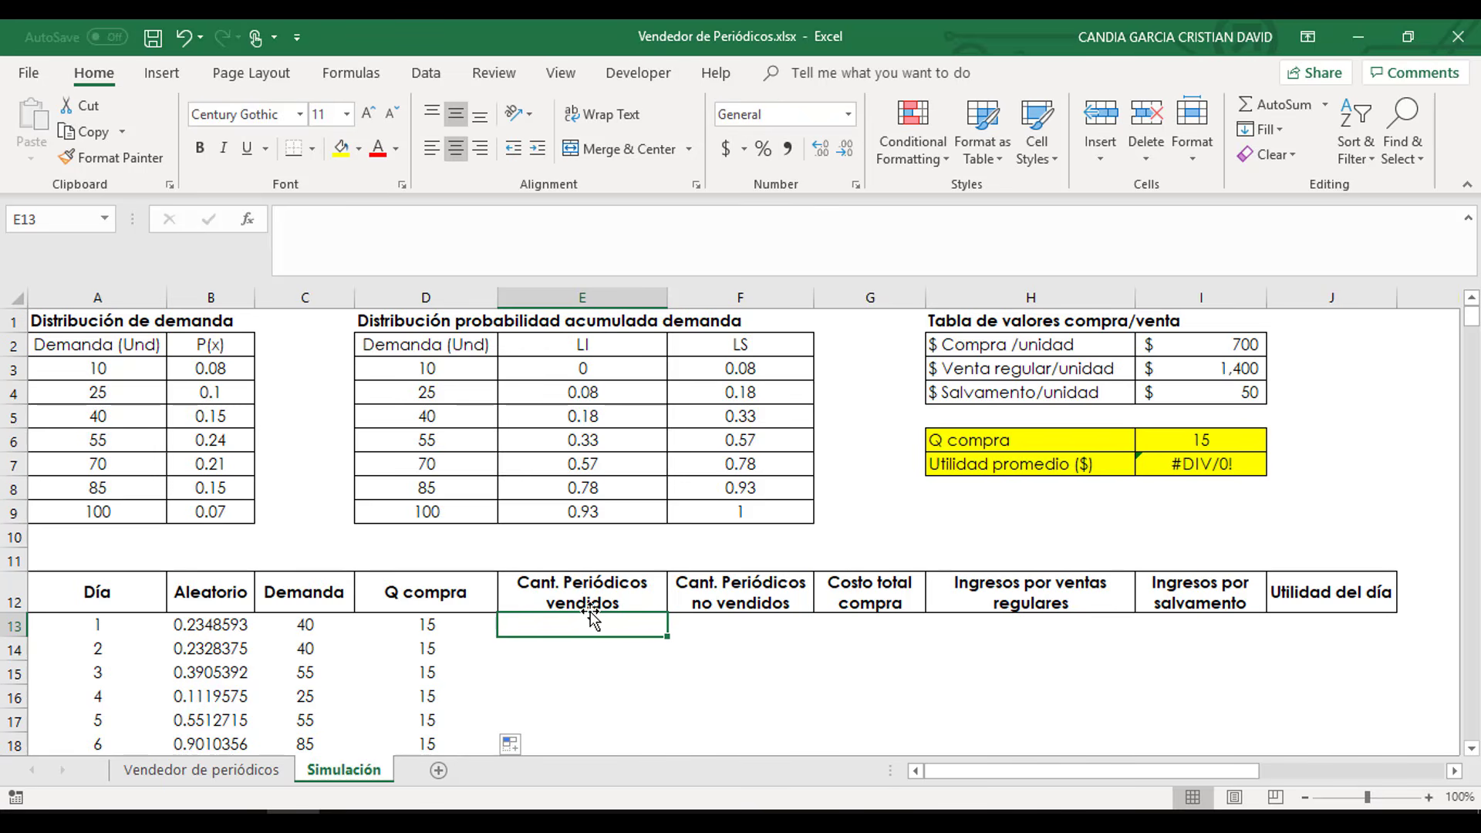
type("=")
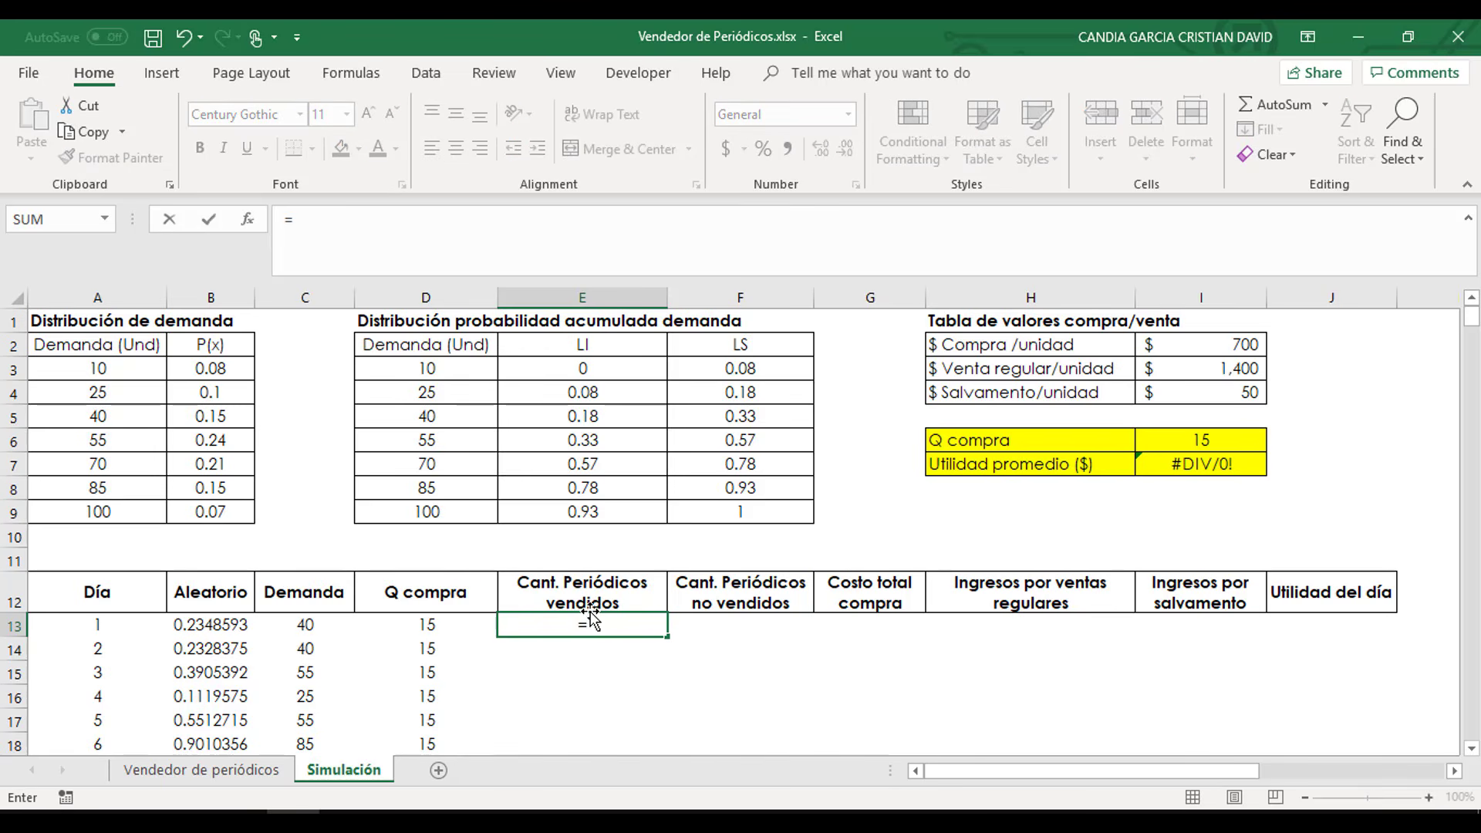
type("min")
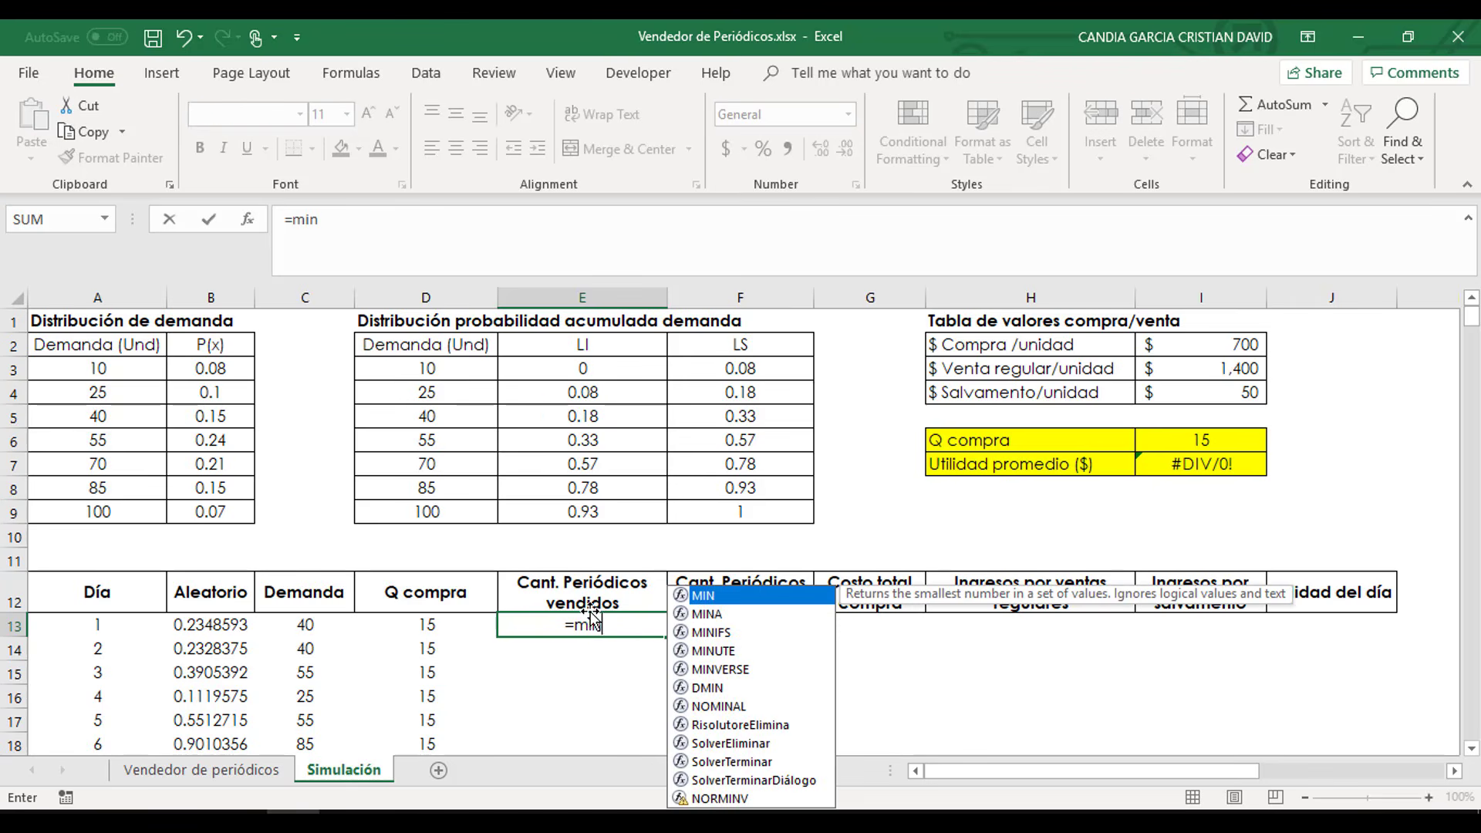
key("Tab")
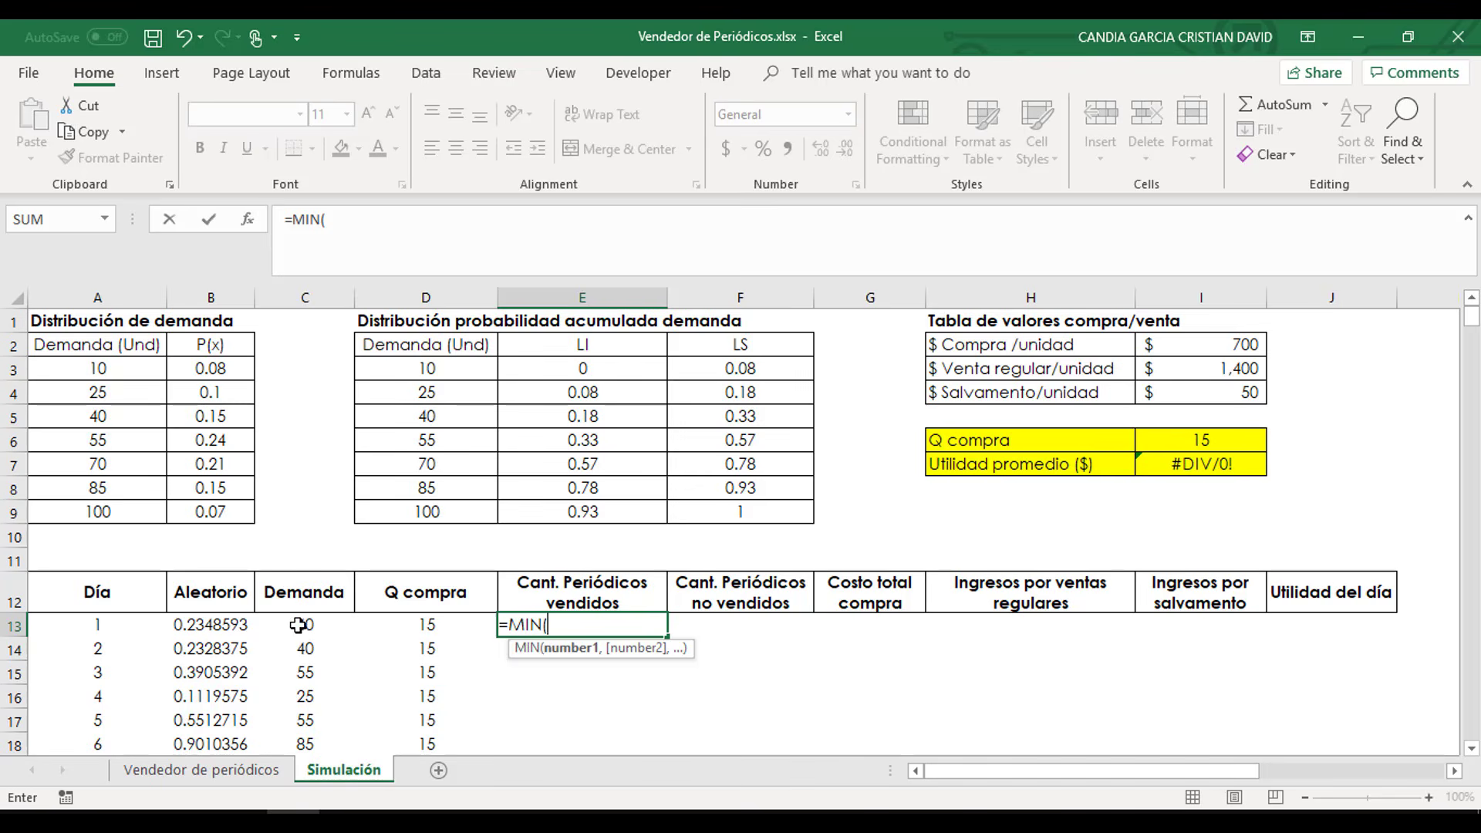
left_click_drag(304, 625, 429, 625)
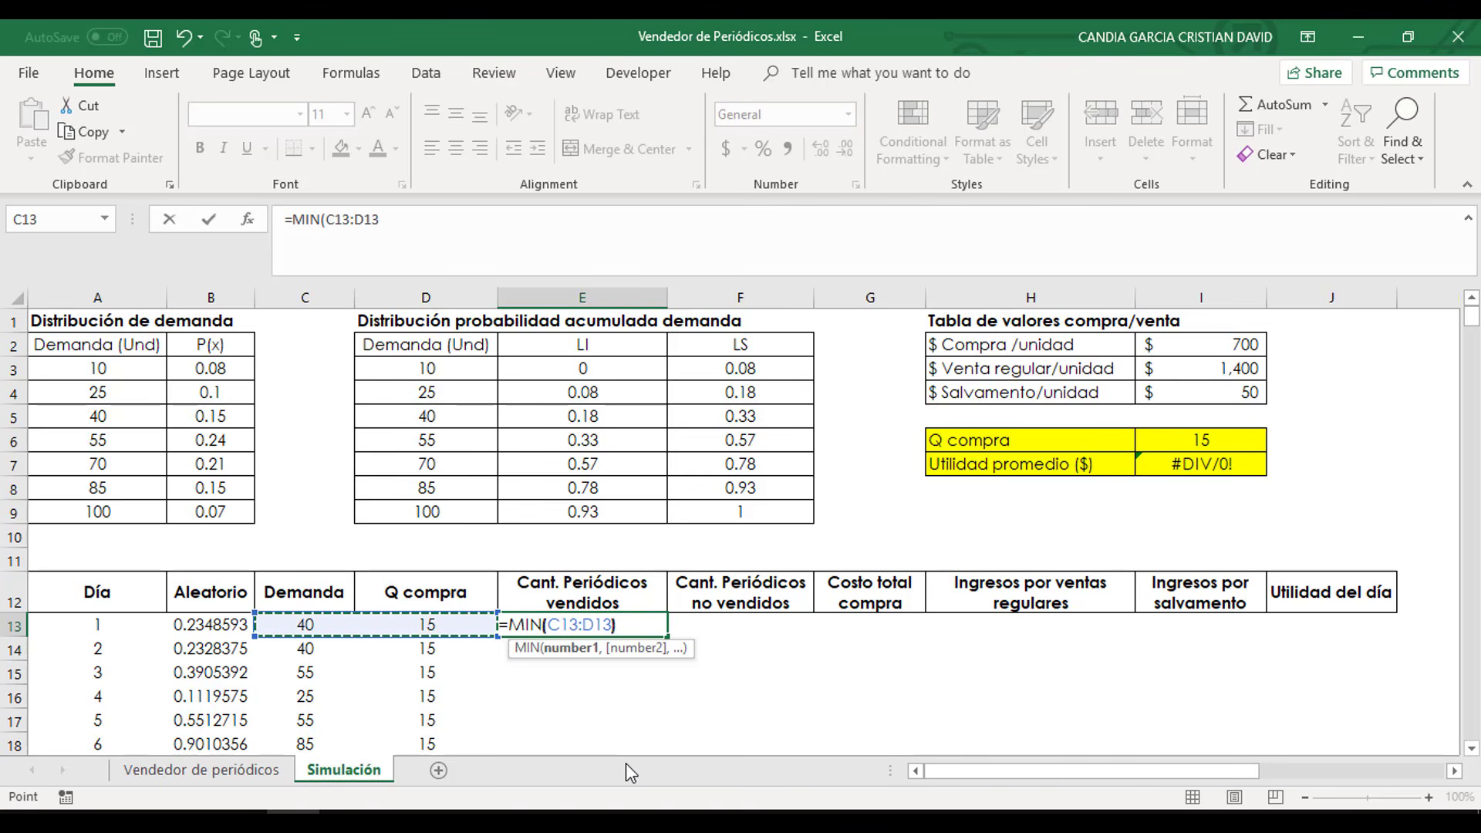
type(")")
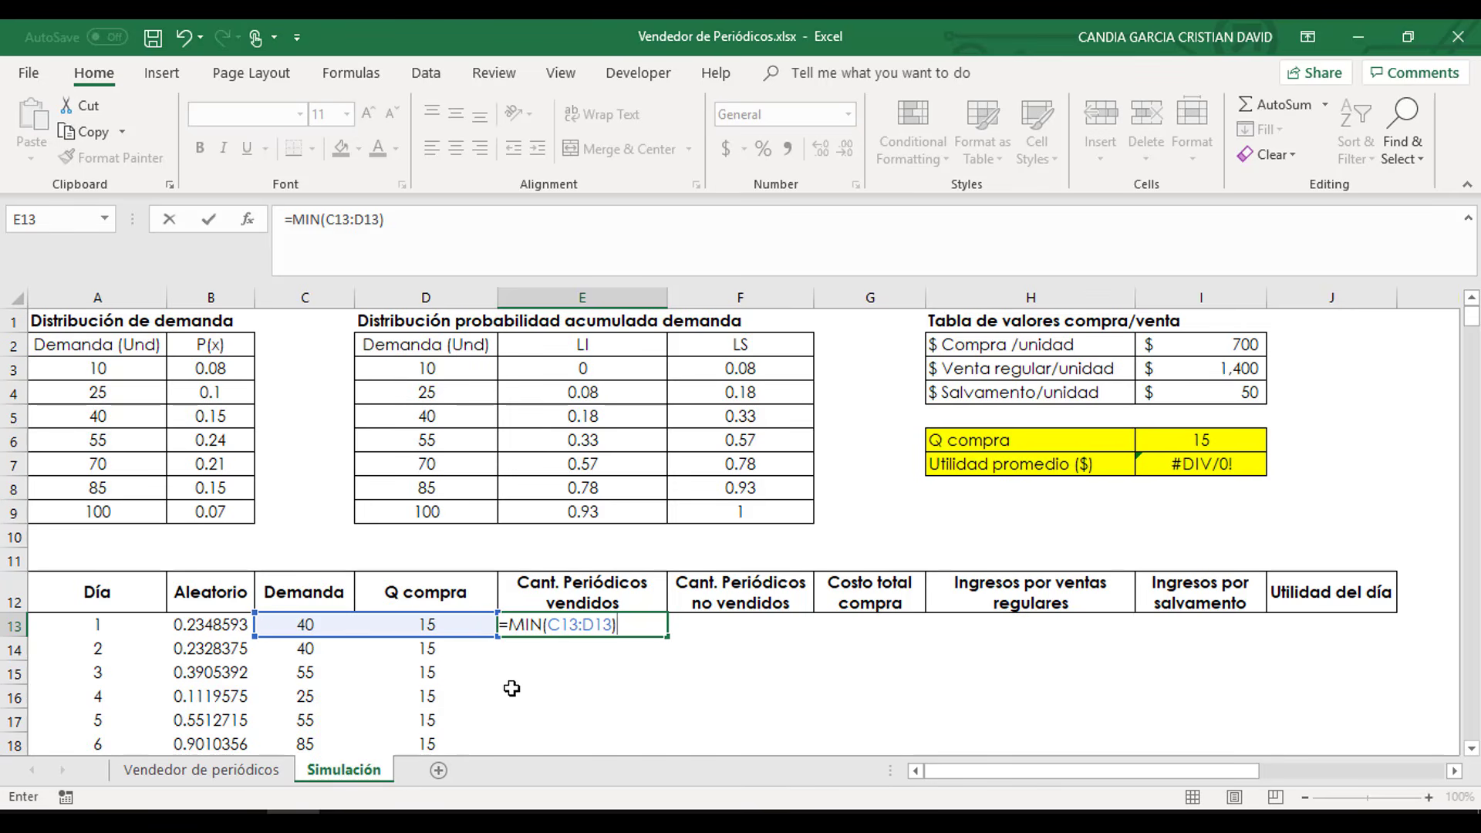
key("Return")
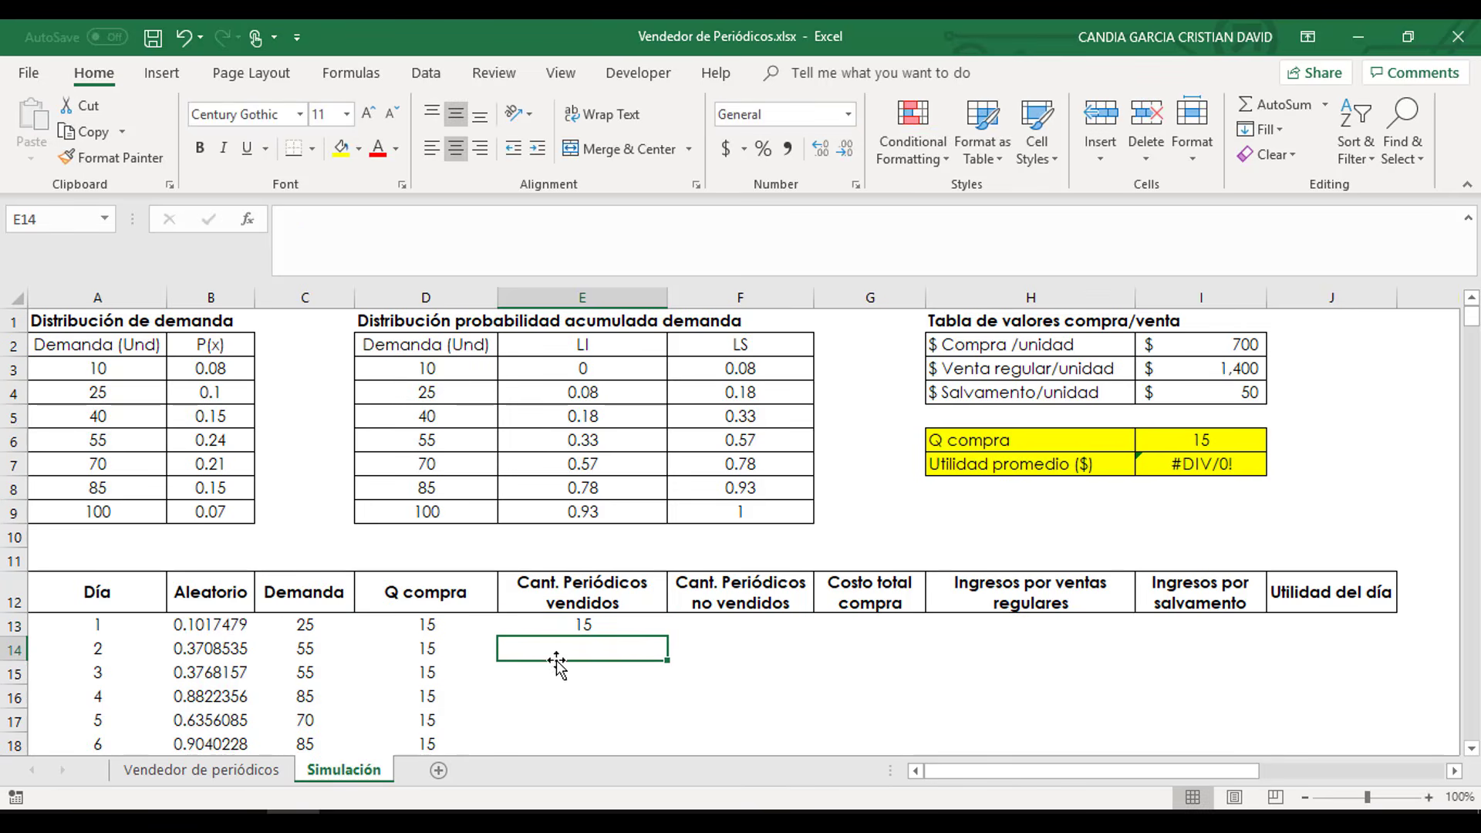
- Fill the E13 formula down the Cant. Periódicos vendidos column for all days and check day 2's row
left_click(582, 626)
double_click(669, 638)
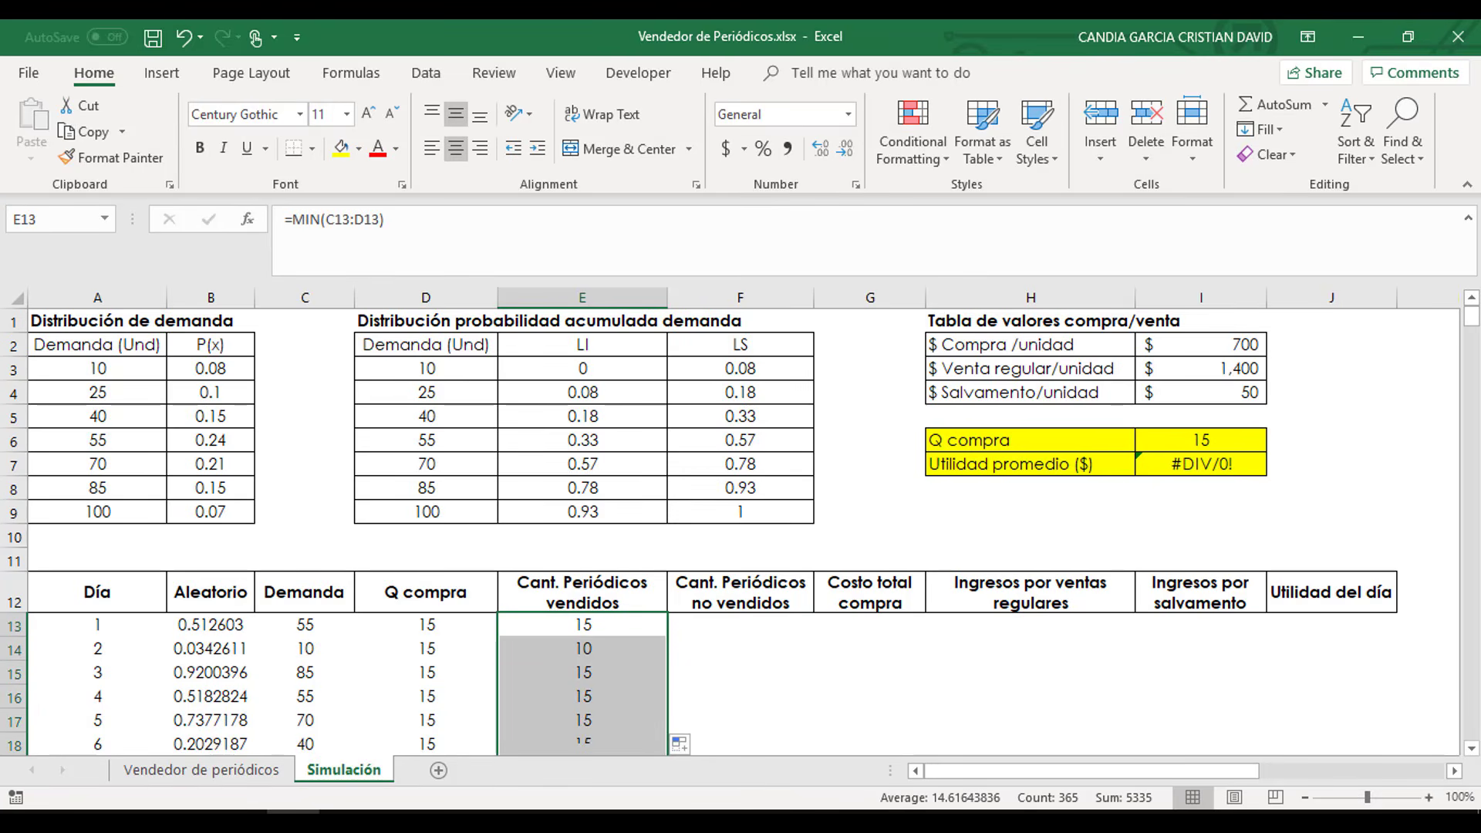
left_click(578, 647)
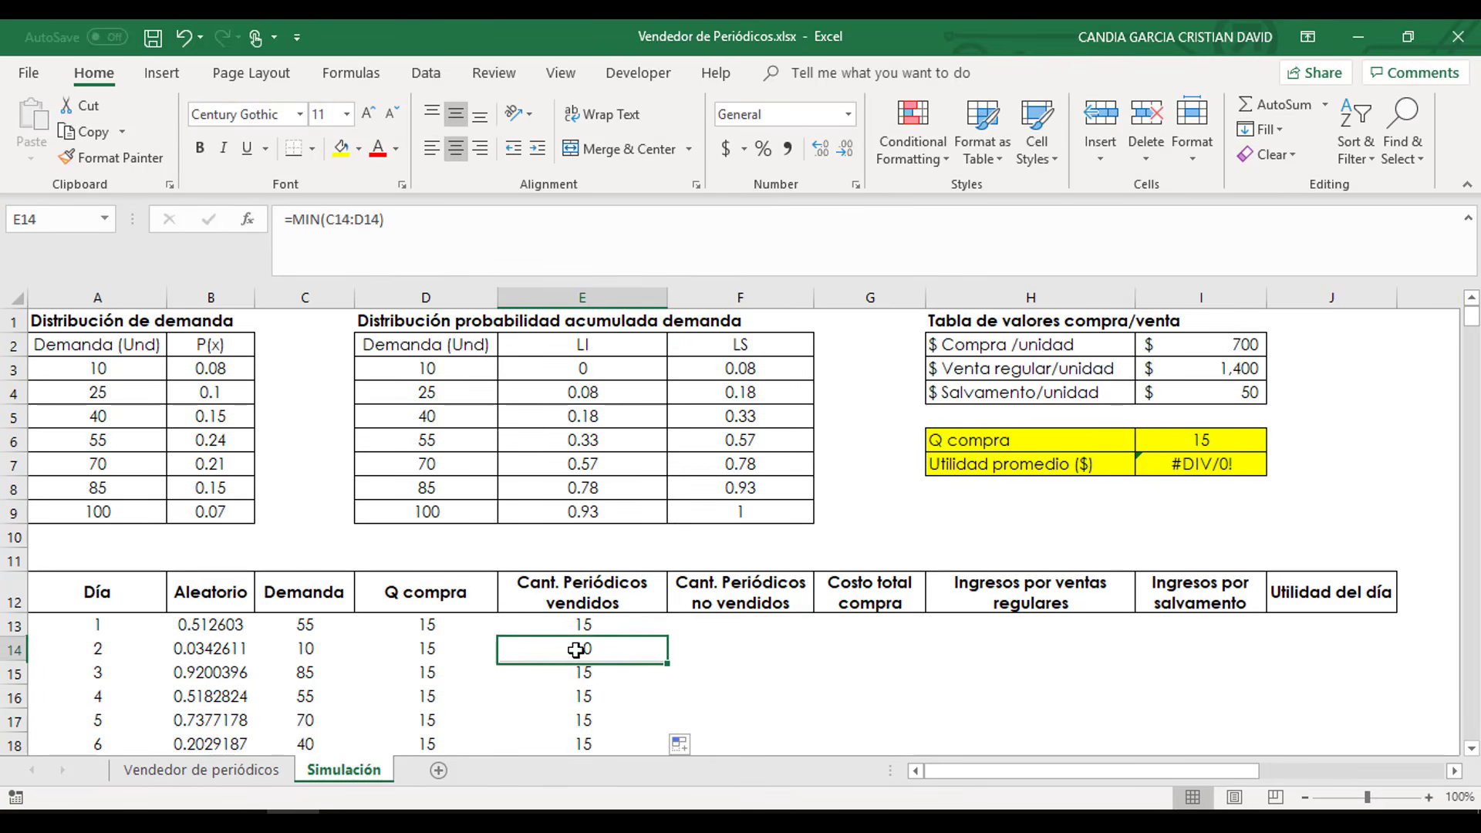
left_click(297, 648, "shift")
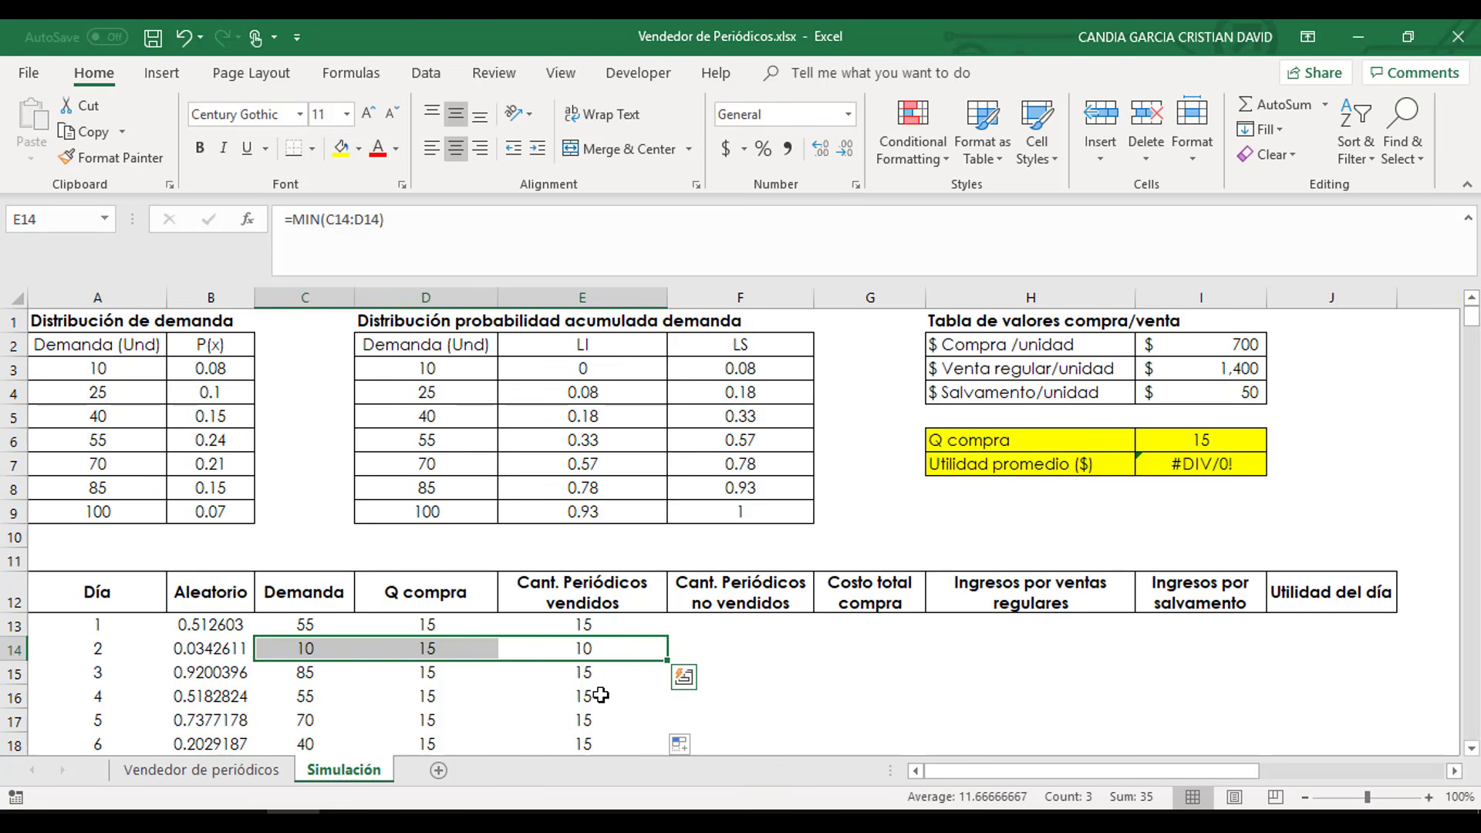
- Calculate day 1's unsold newspapers in F13 with =D13-E13
left_click(702, 629)
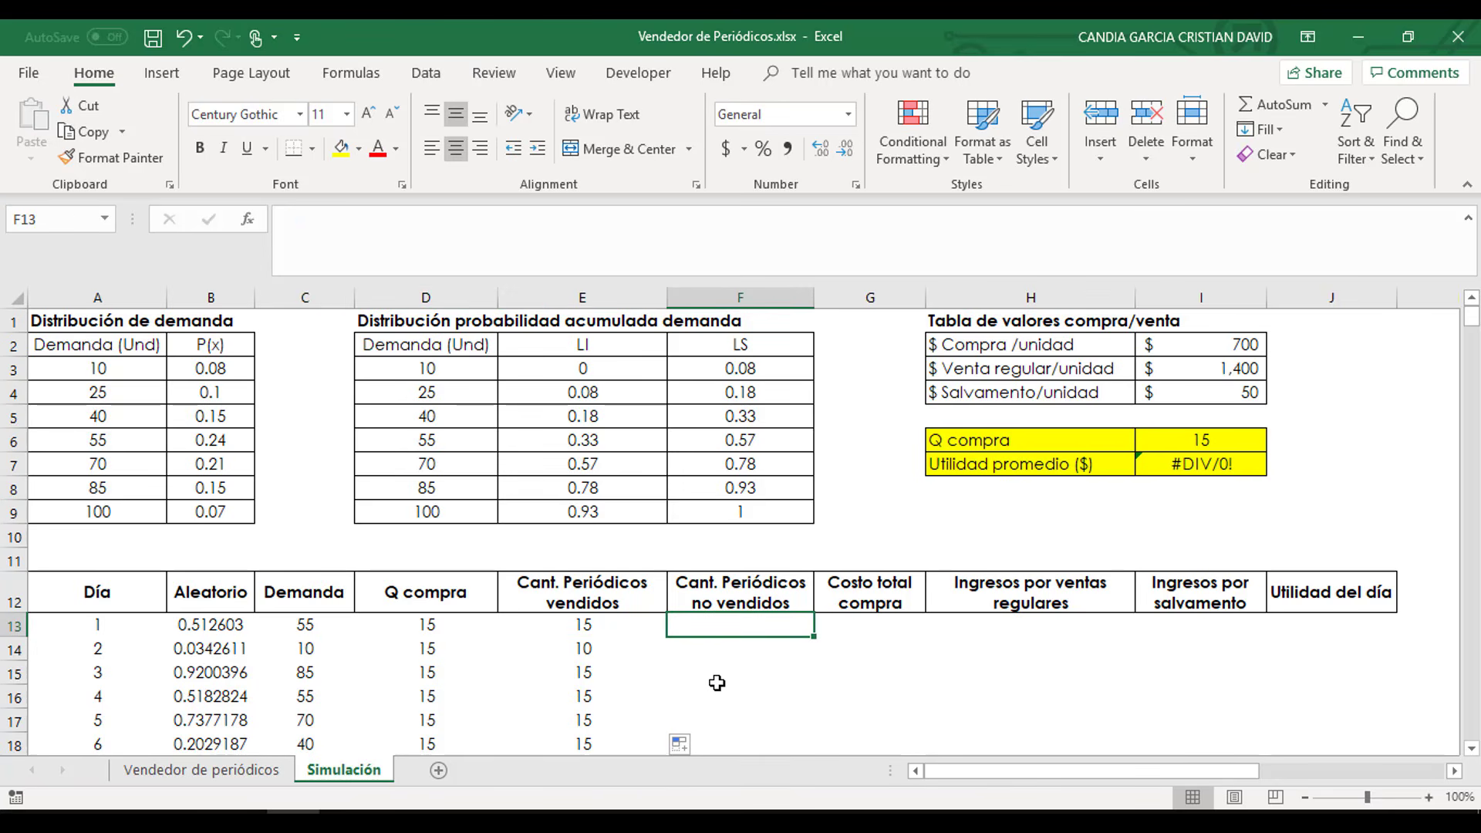
type("=")
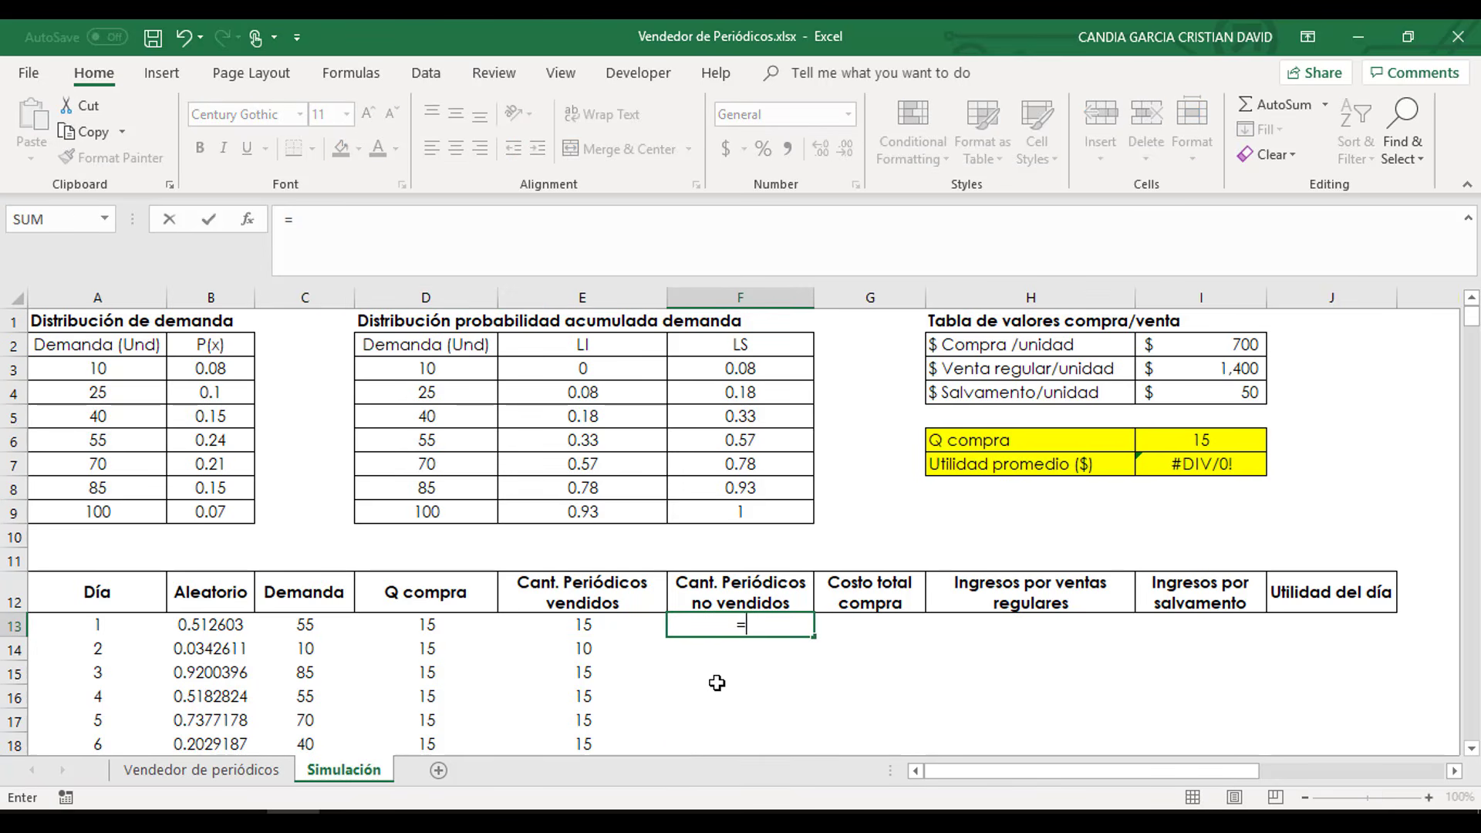
left_click(445, 626)
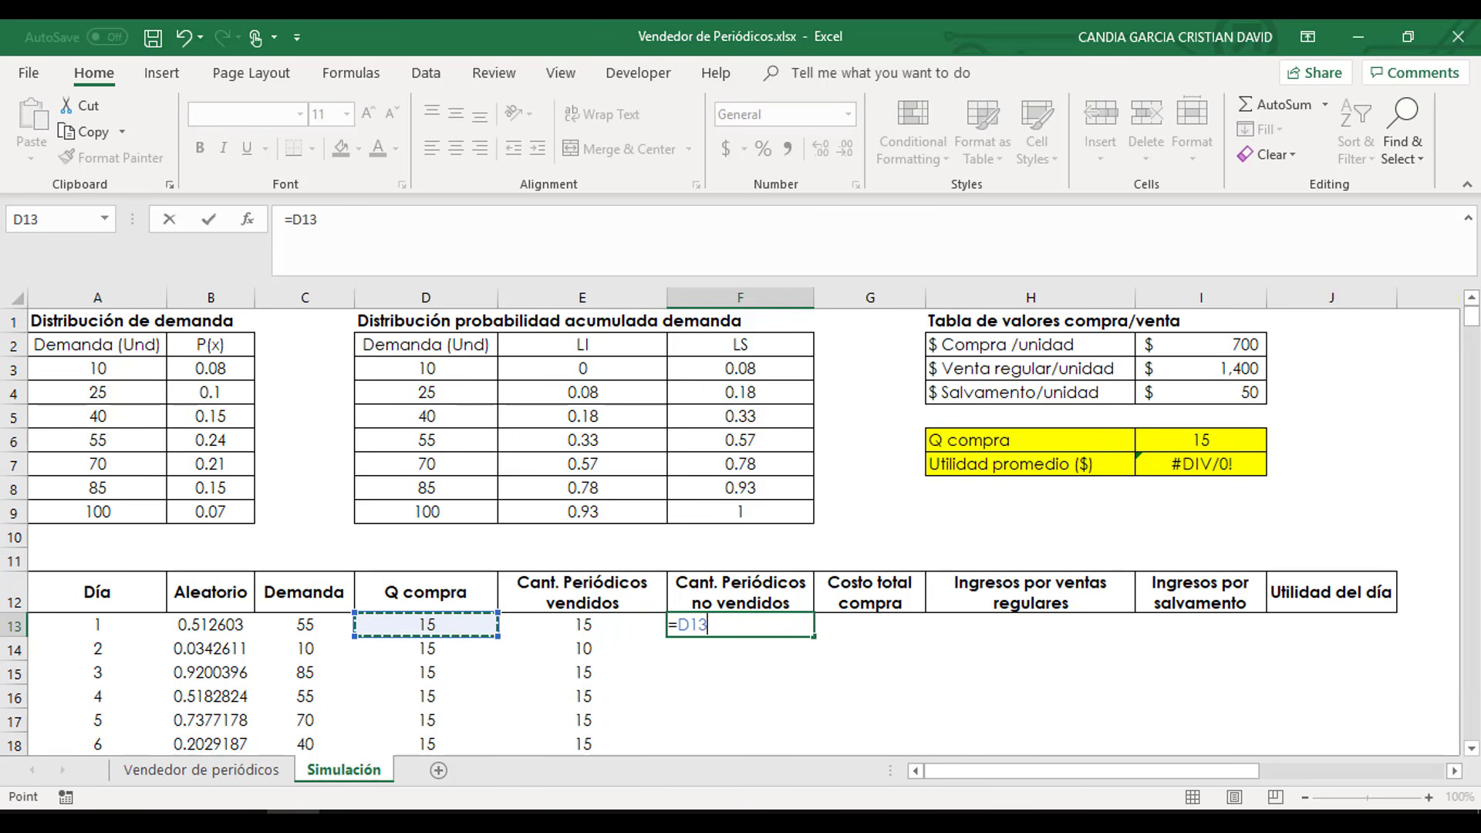
type("-")
left_click(569, 631)
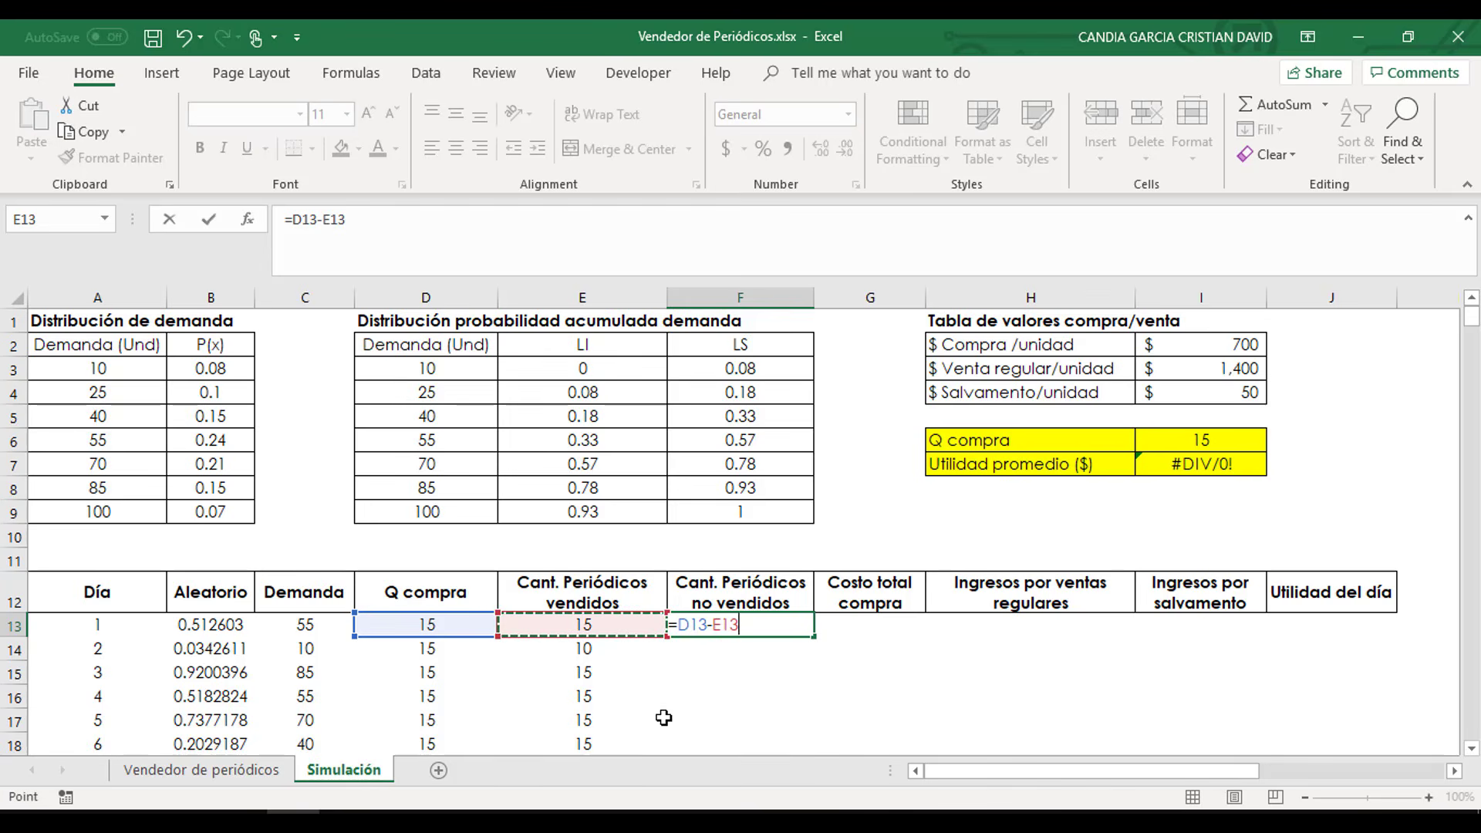
key("Return")
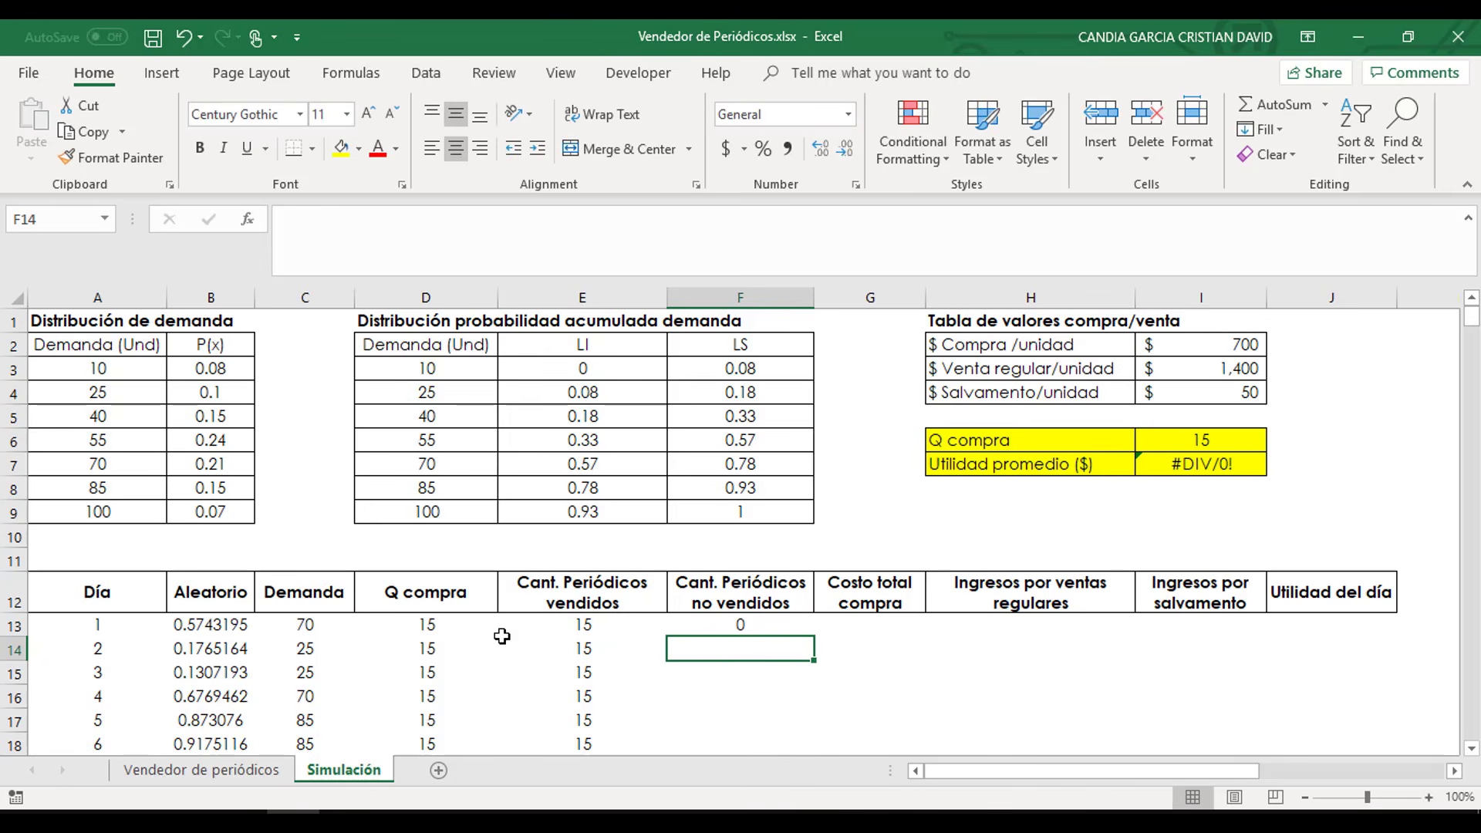
- Review the D13 and E13 source cells and fill the F13 formula down the Cant. Periódicos no vendidos column
left_click(376, 622)
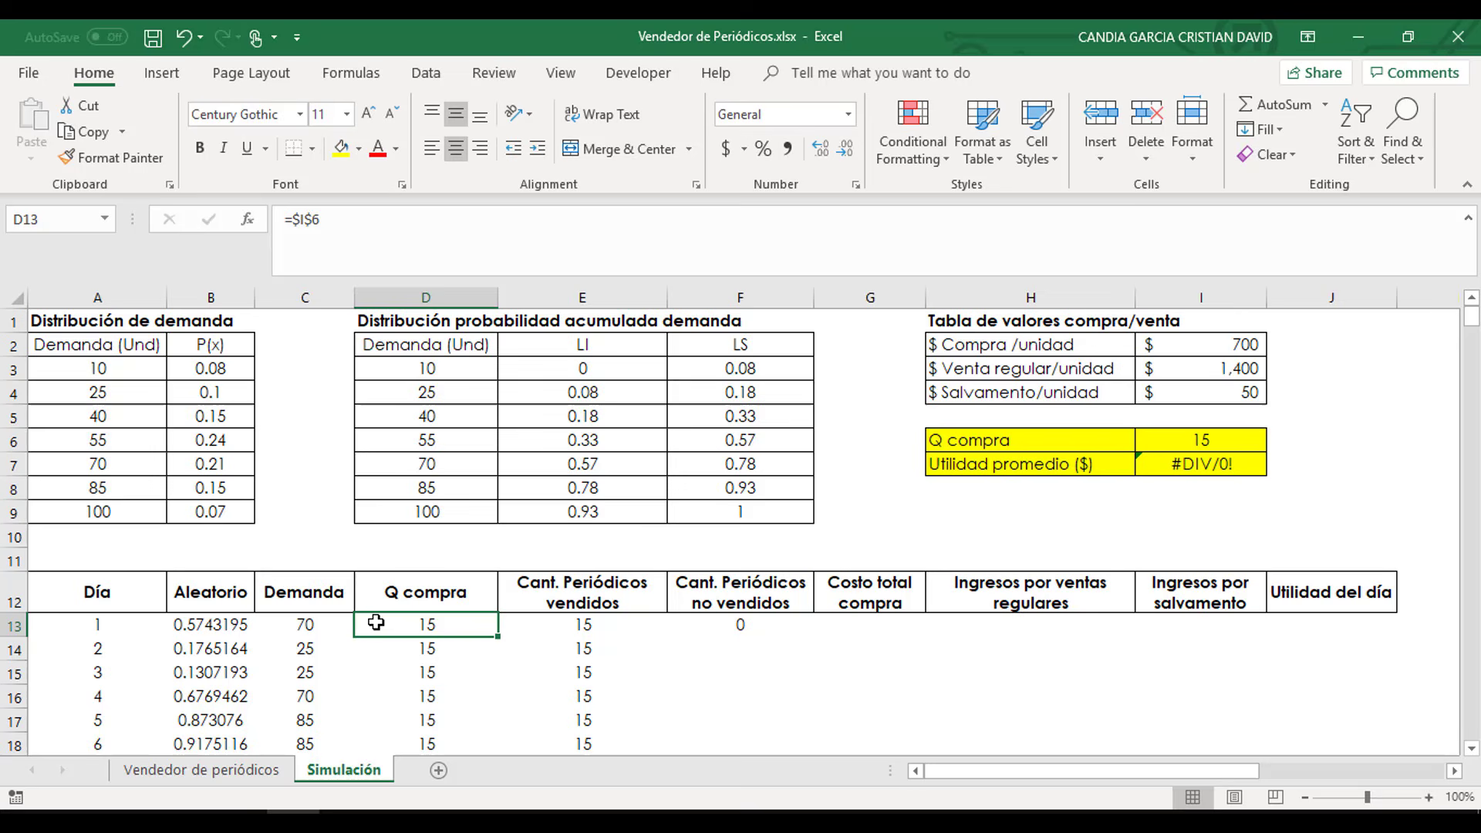
left_click(598, 620)
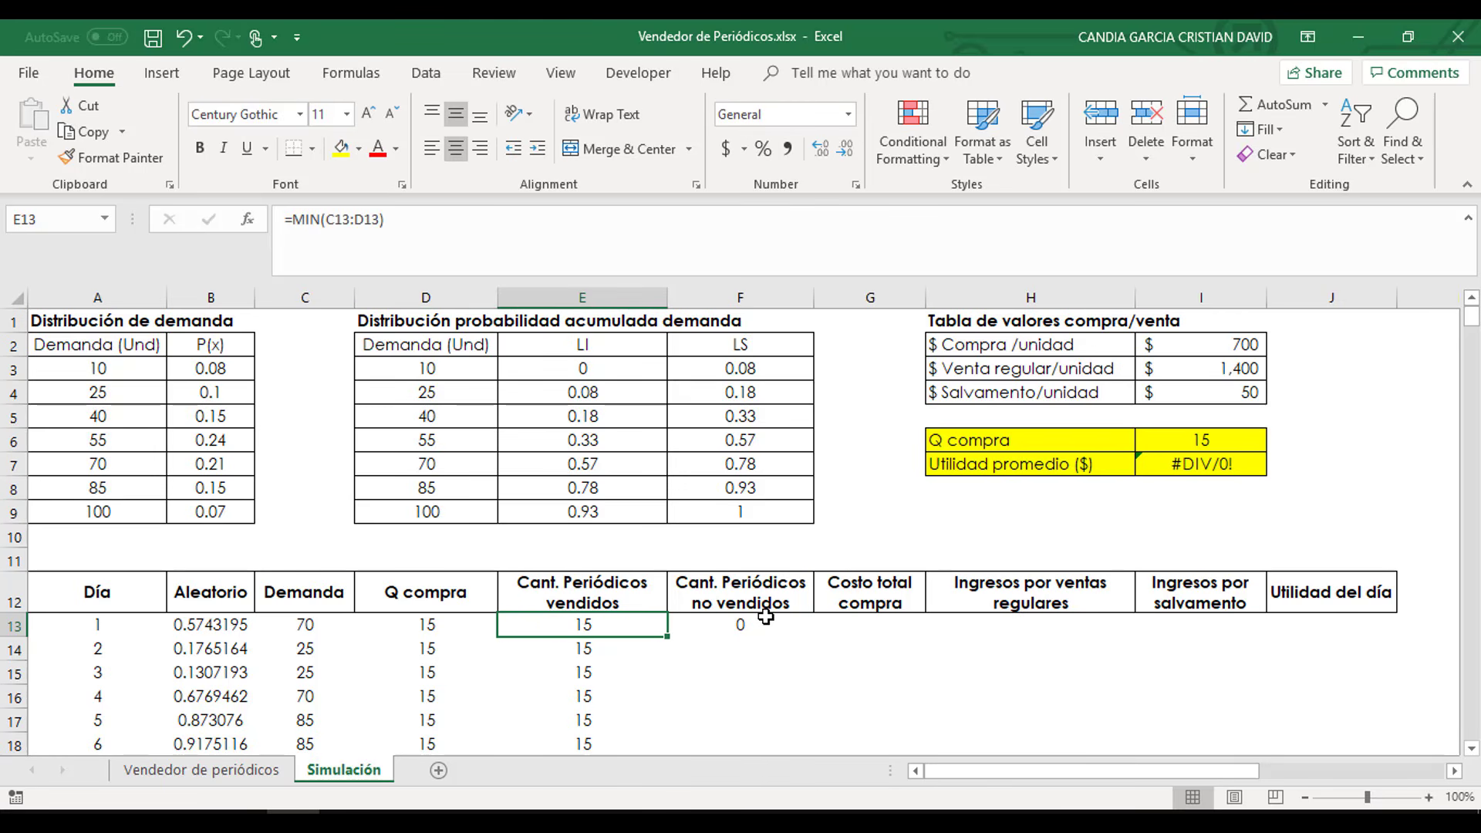
left_click(768, 620)
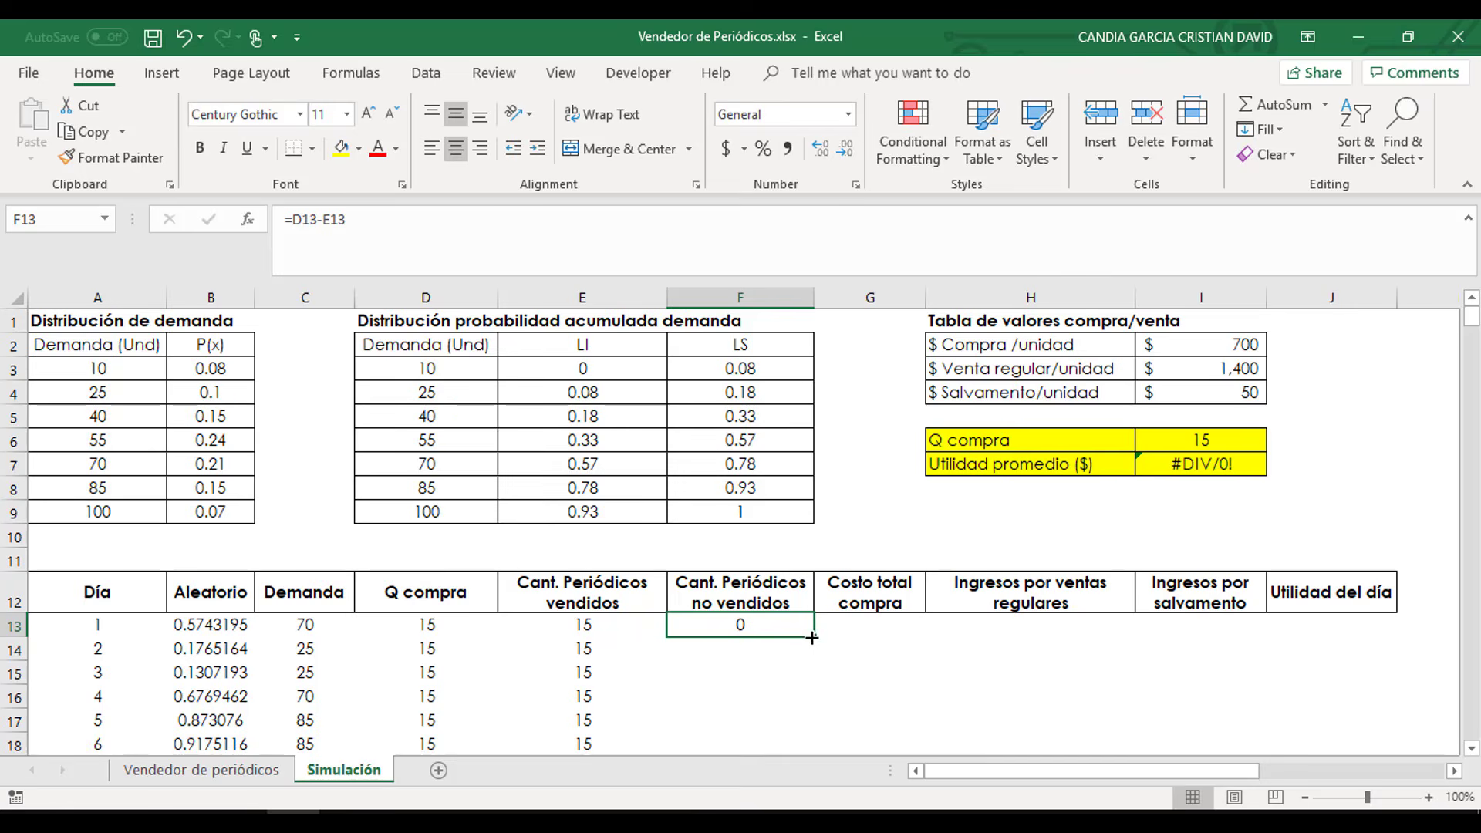
double_click(814, 637)
- Examine the unsold quantities down the simulation, comparing day 22's demand, purchase, sold and unsold values in C34:F34
scroll(776, 672, "down", 13)
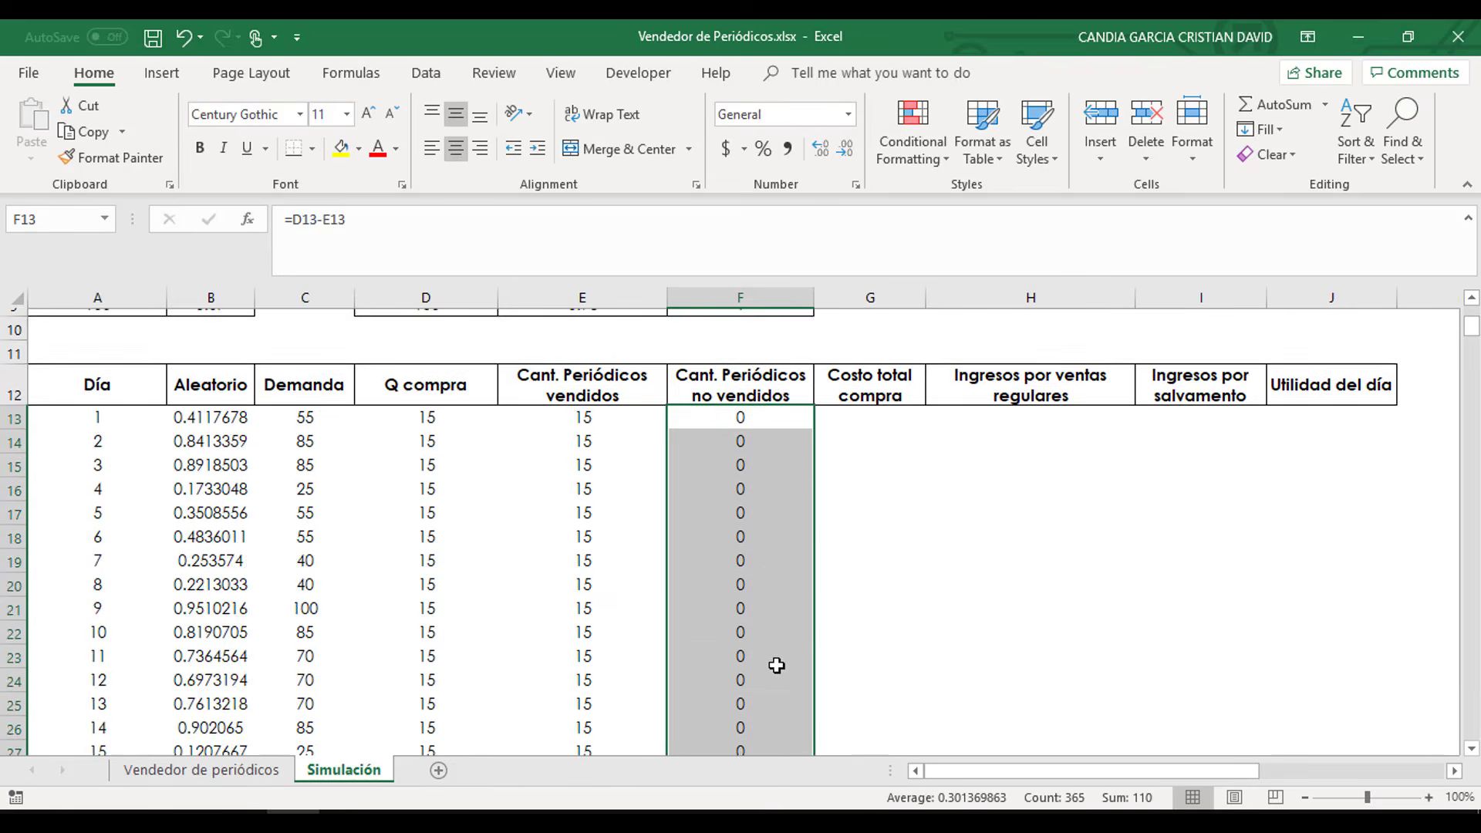
scroll(777, 656, "up", 4)
scroll(778, 655, "up", 2)
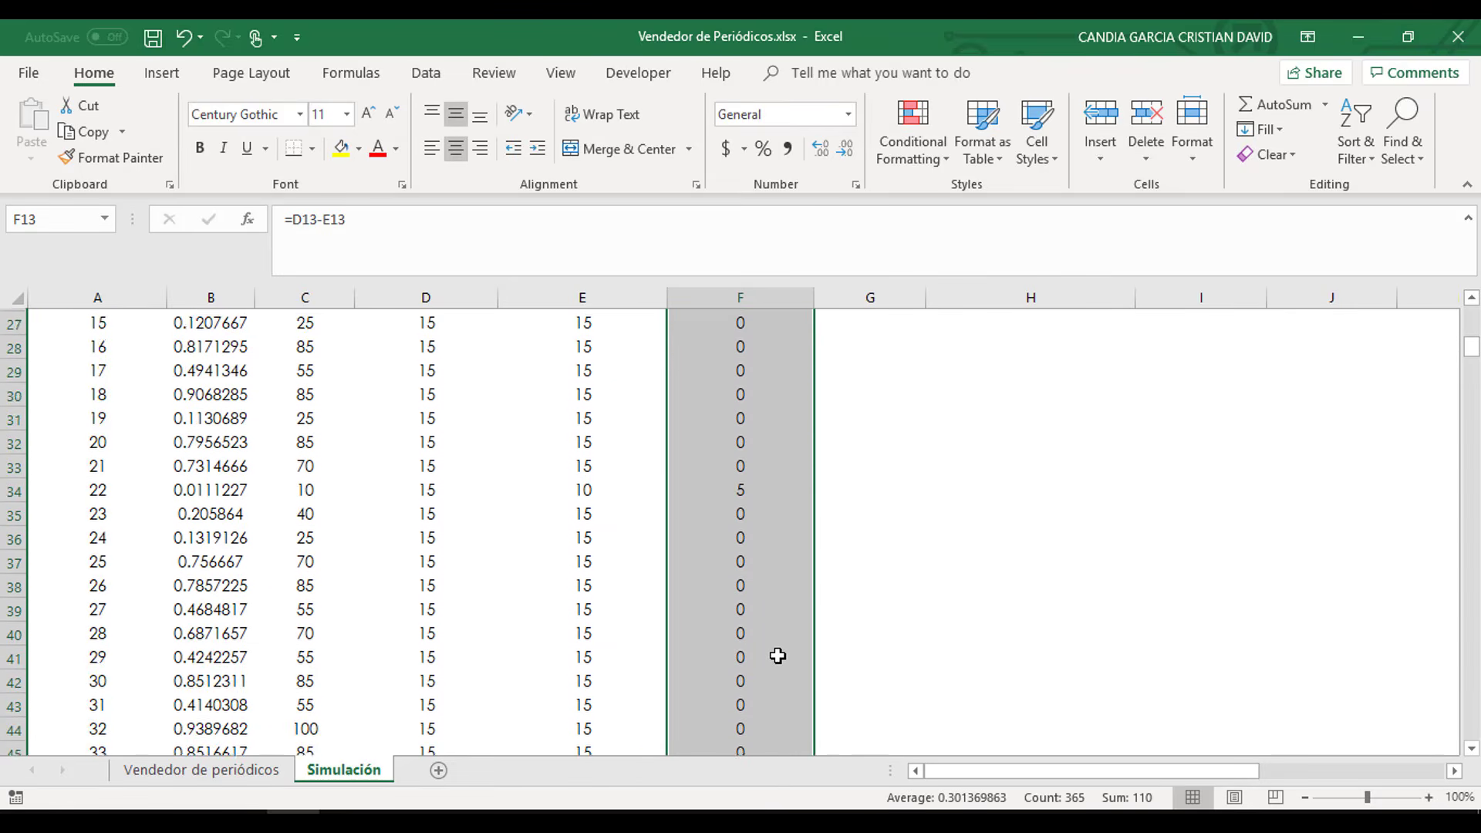
left_click_drag(740, 607, 321, 605)
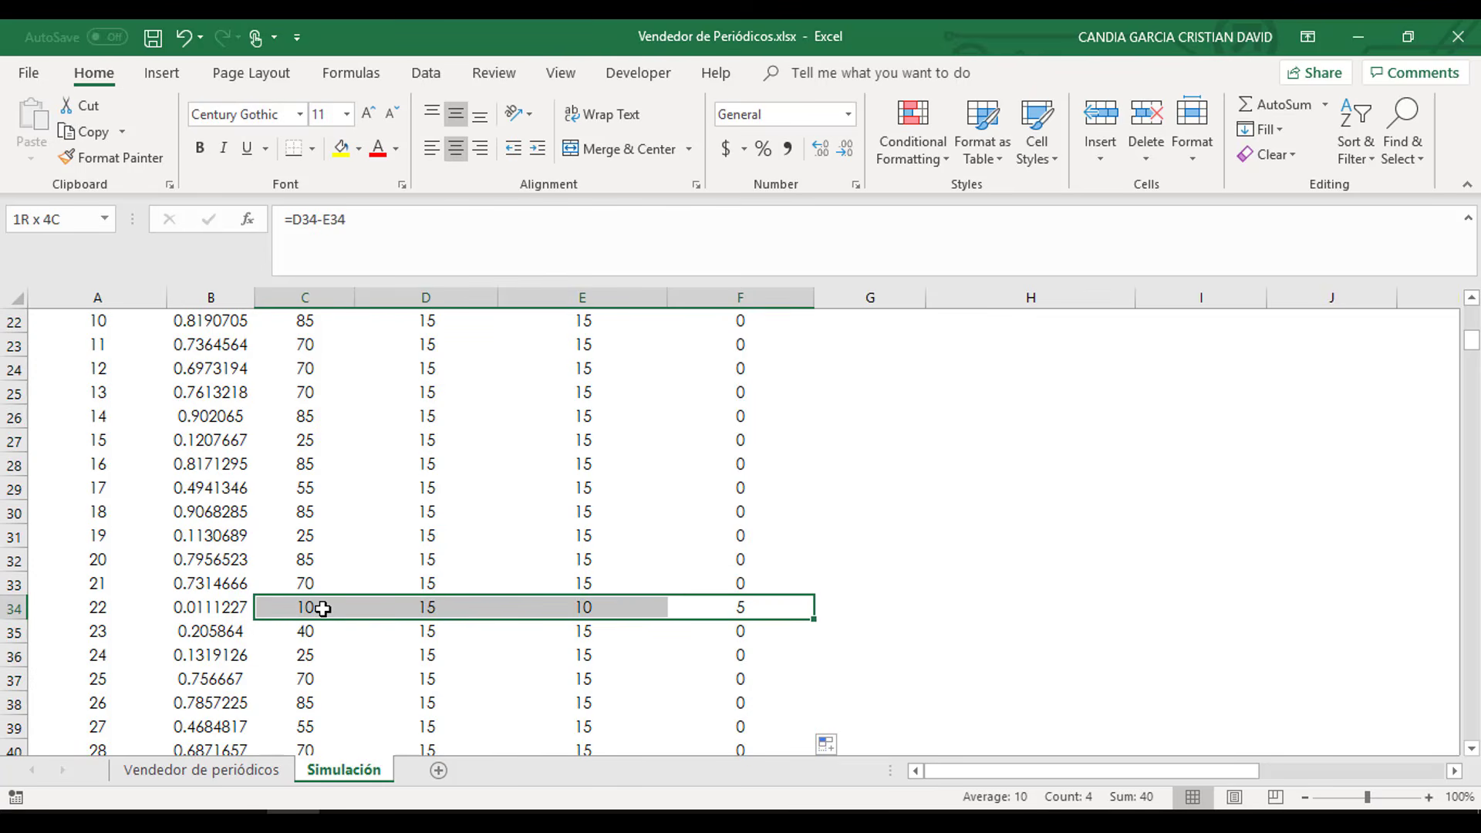
scroll(627, 617, "up", 7)
scroll(637, 616, "down", 5)
scroll(637, 616, "down", 3)
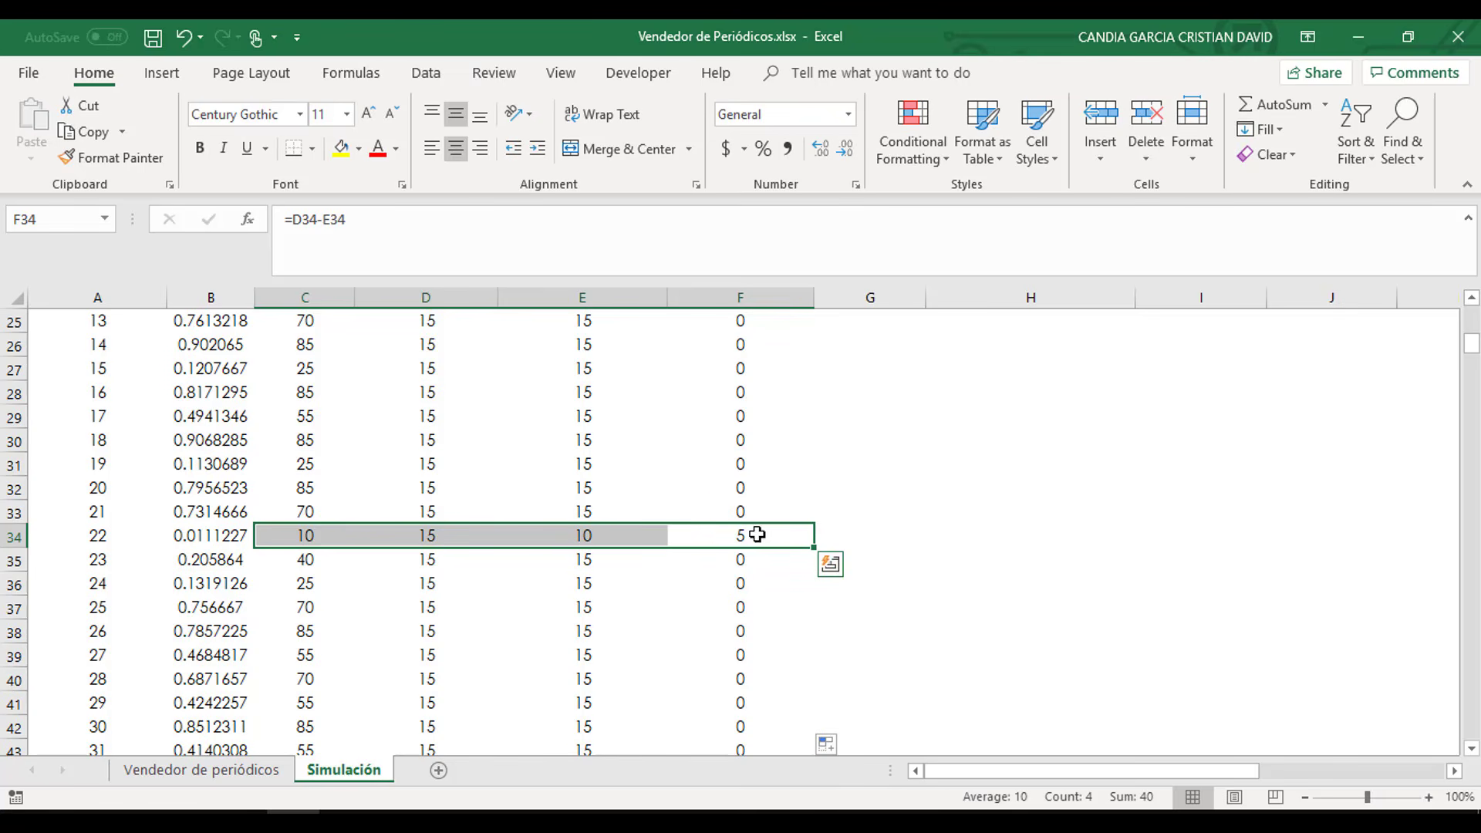
left_click_drag(1472, 343, 1471, 312)
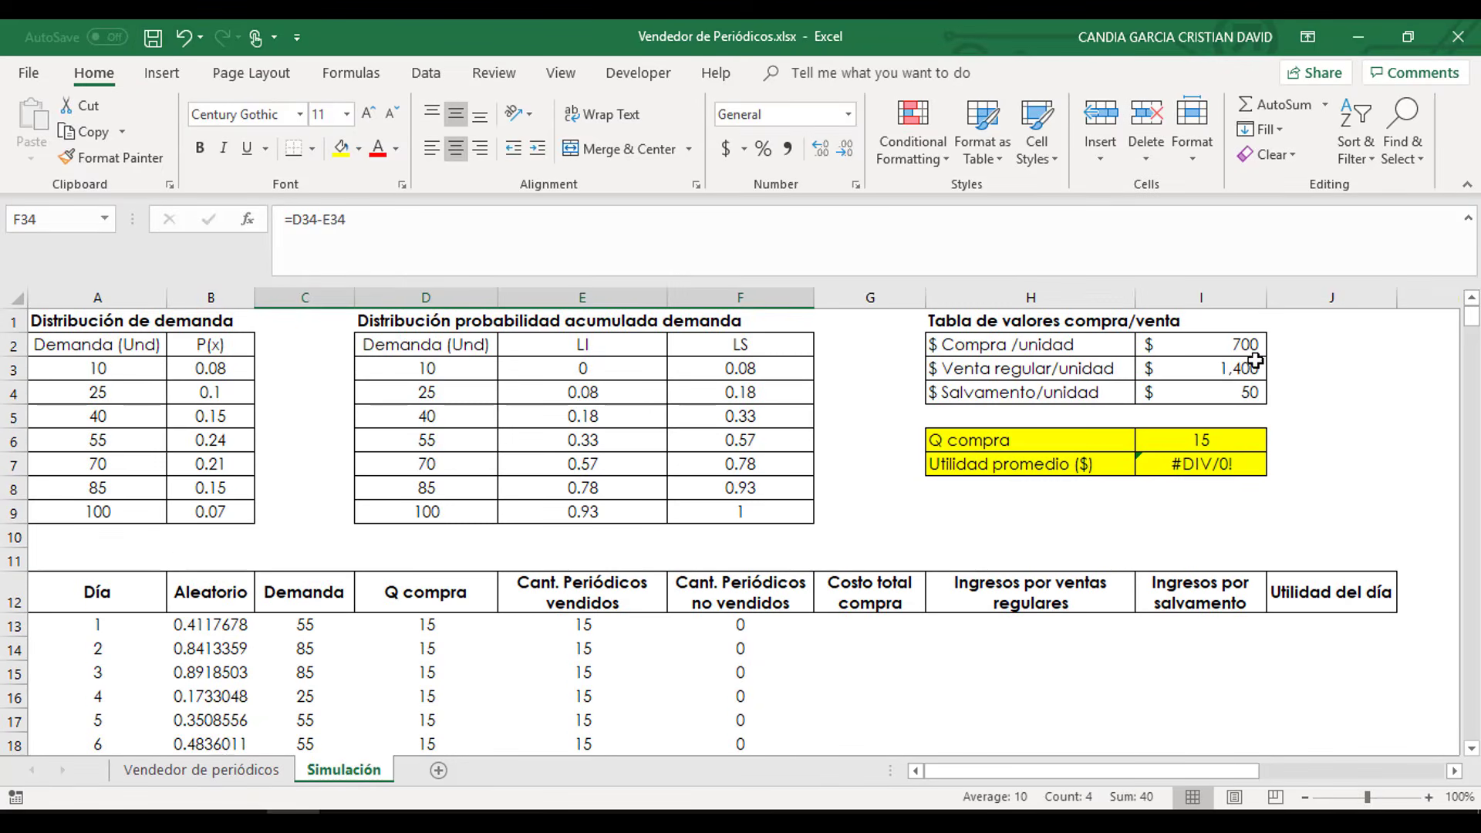
- Calculate the total purchase cost in G13 with =D13*$I$2 and fill it down the Costo total compra column for all days
left_click(873, 626)
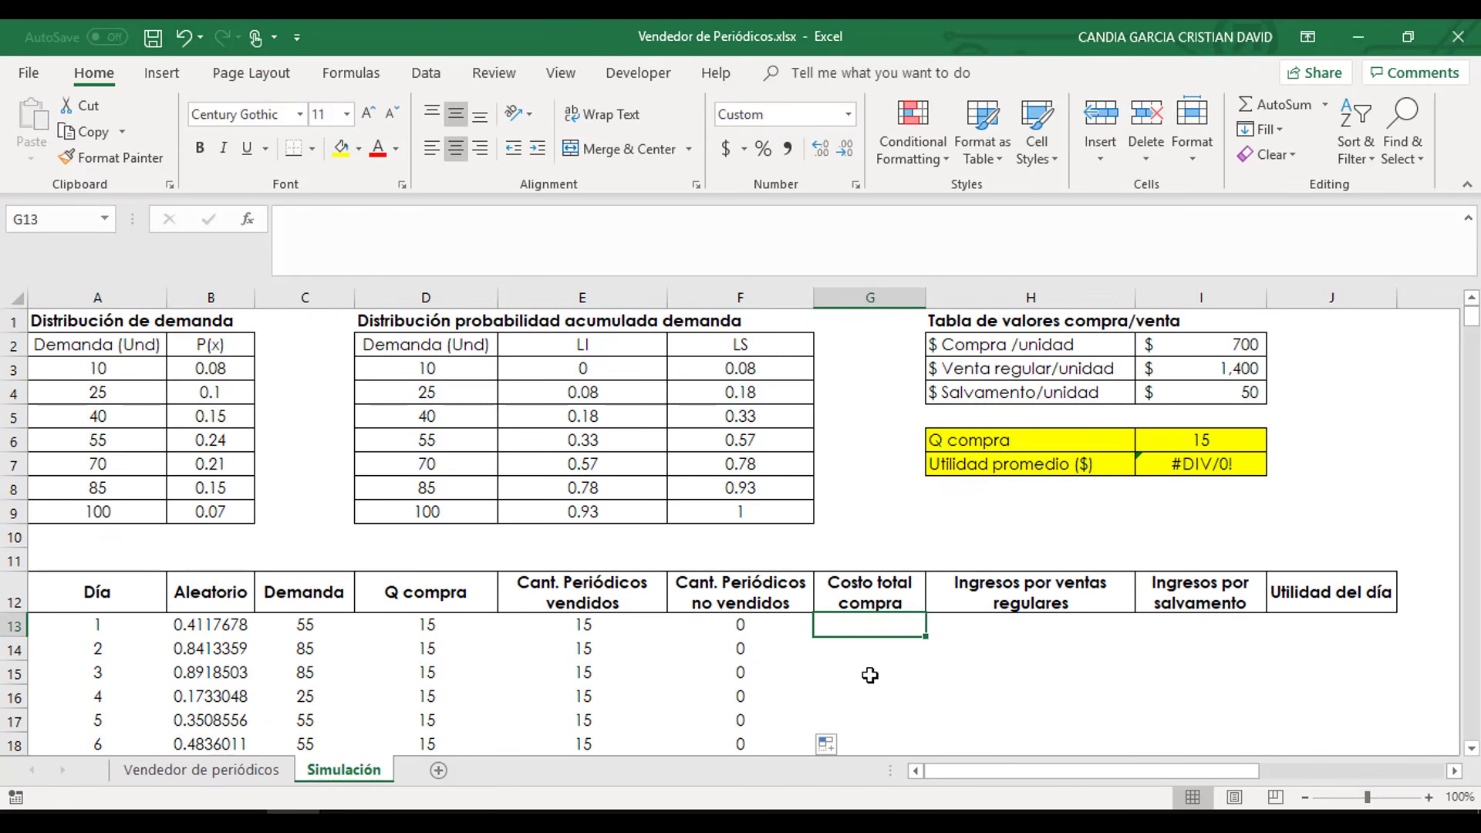
type("=")
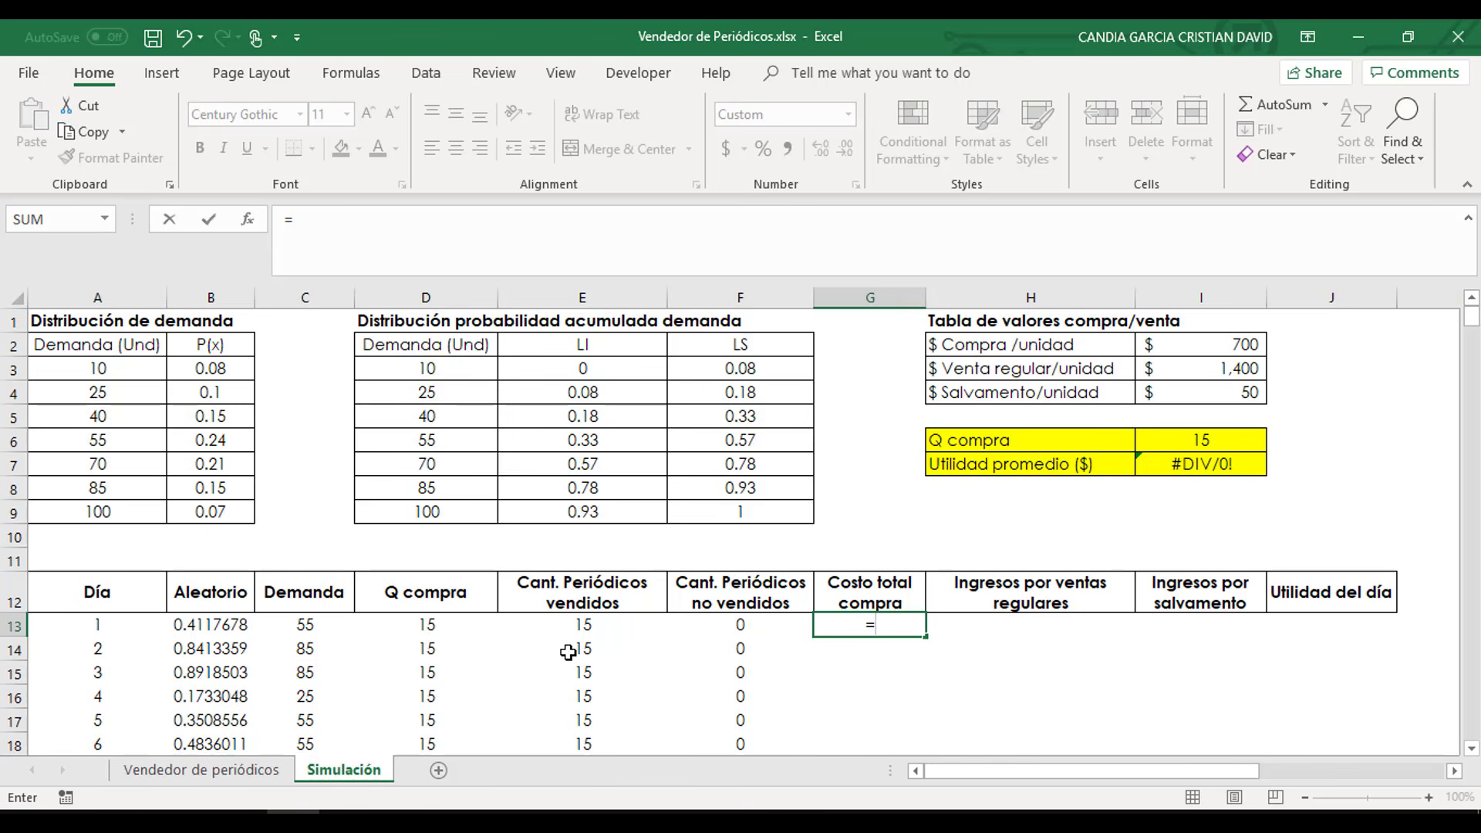
left_click(461, 627)
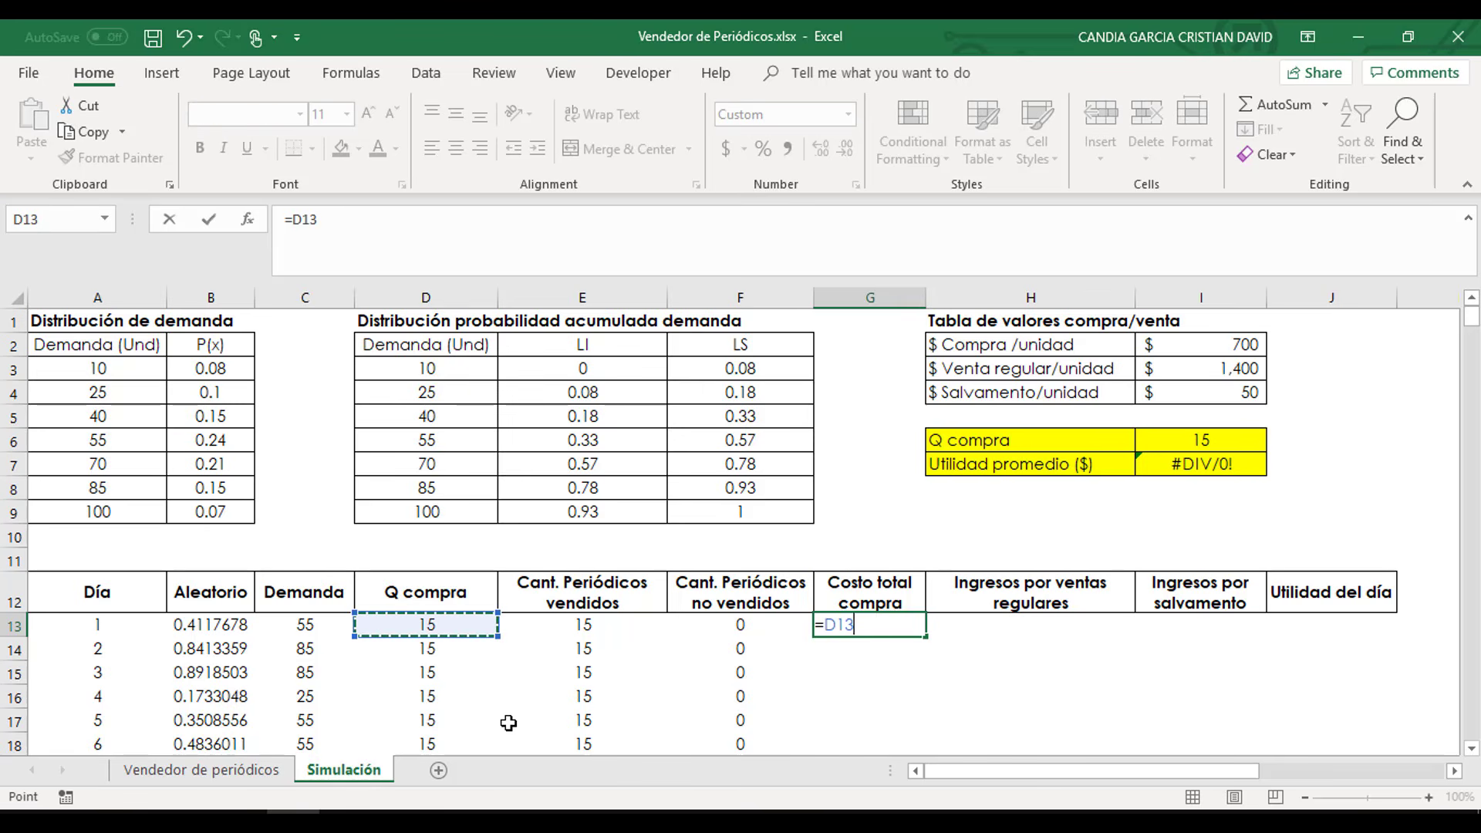
type("*")
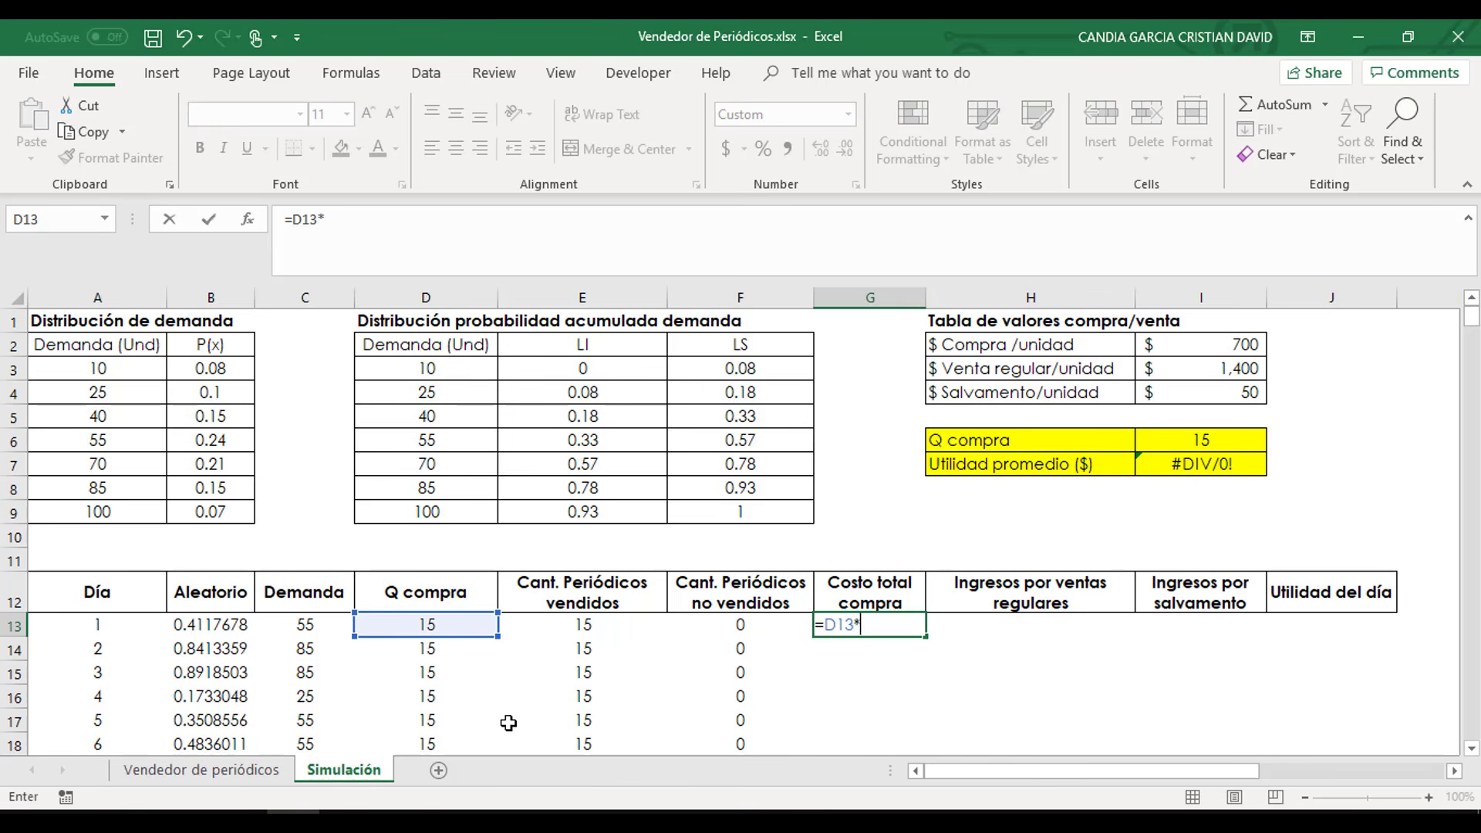
left_click(1181, 349)
key("F4")
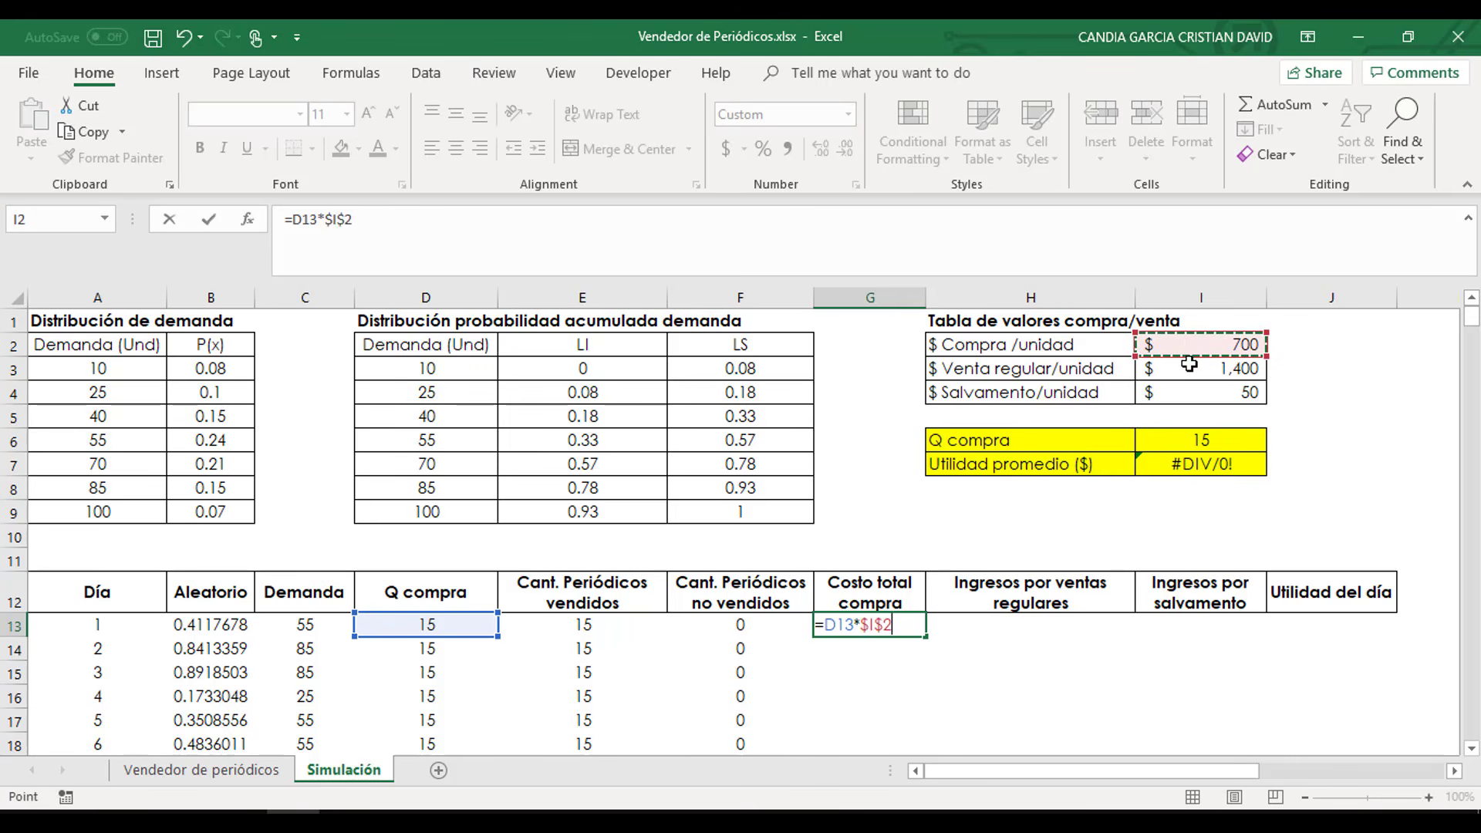
key("Return")
left_click(856, 625)
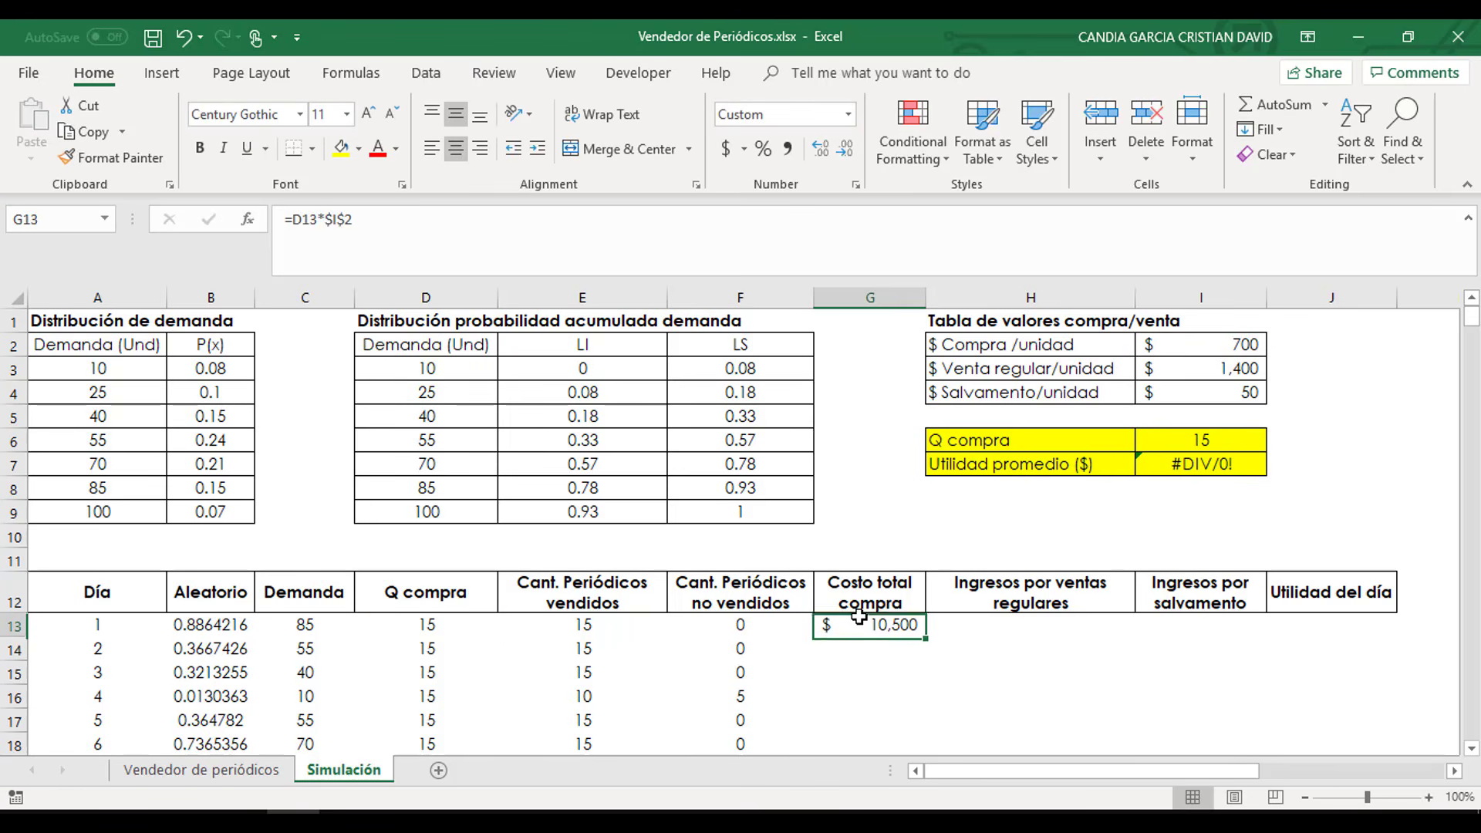
double_click(927, 636)
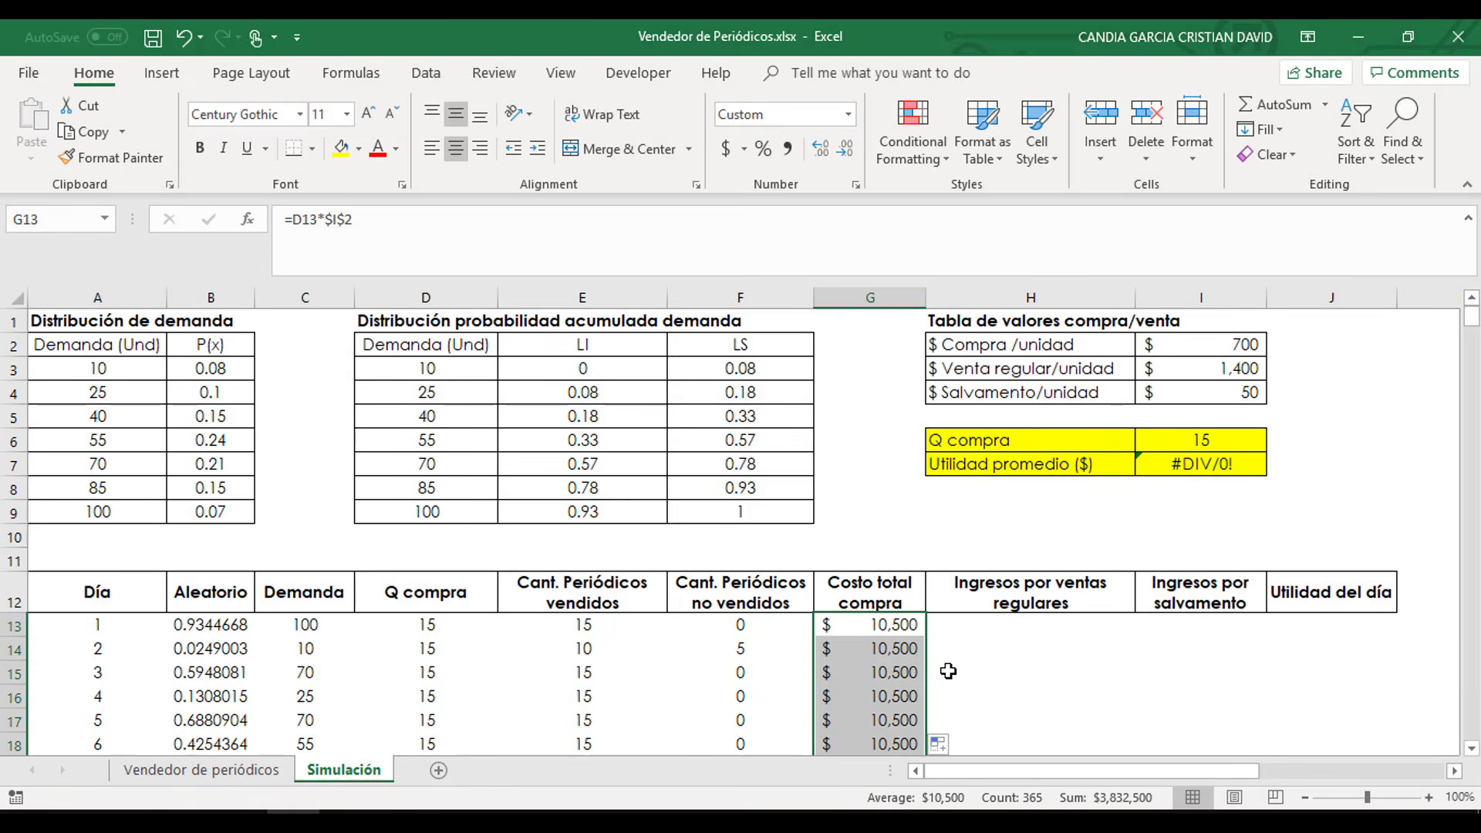
- Calculate regular sales income in H13 with =E13*$I$3 and fill it down the Ingresos por ventas regulares column
left_click(980, 631)
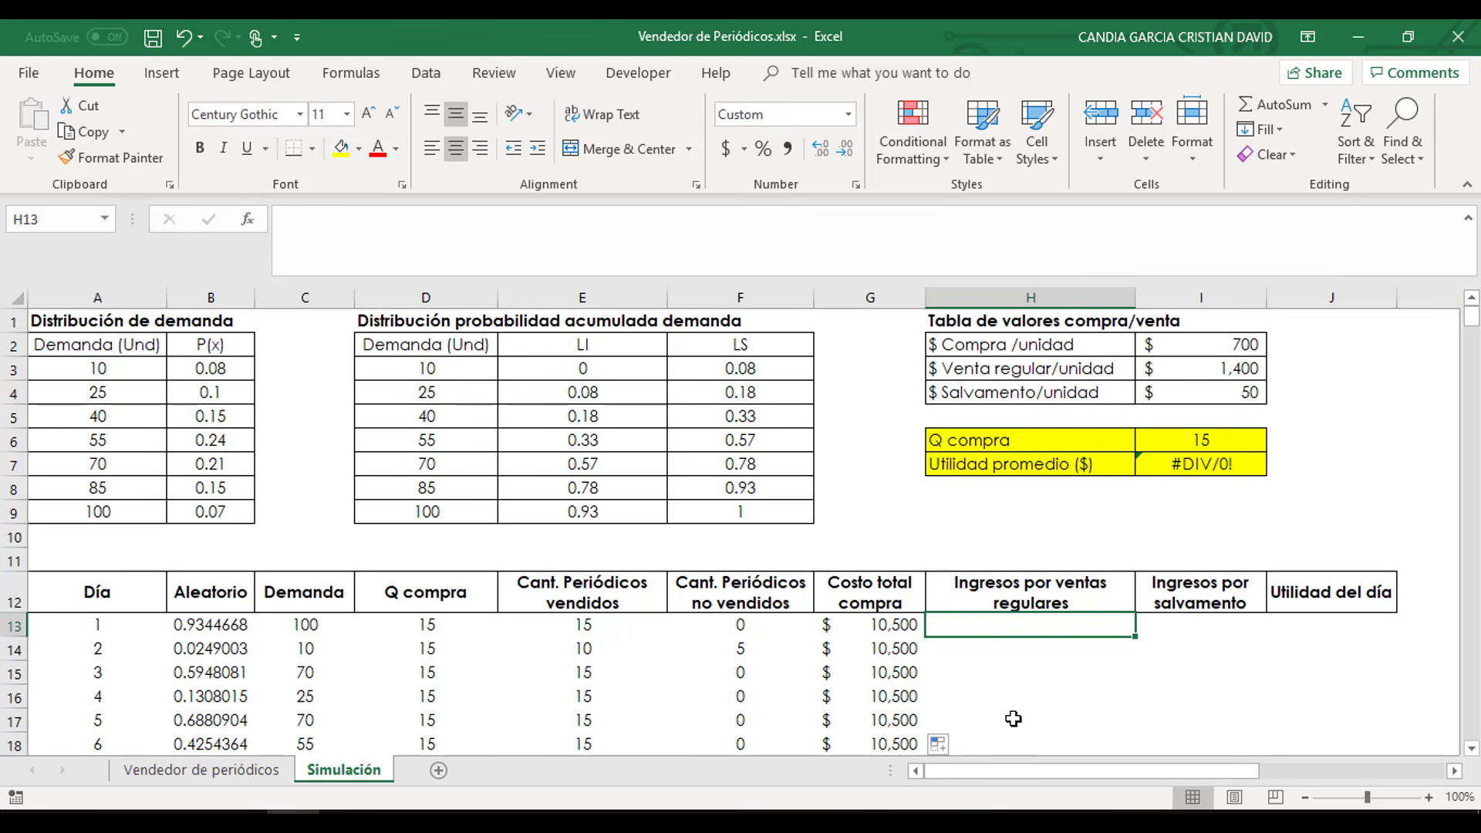
type("=")
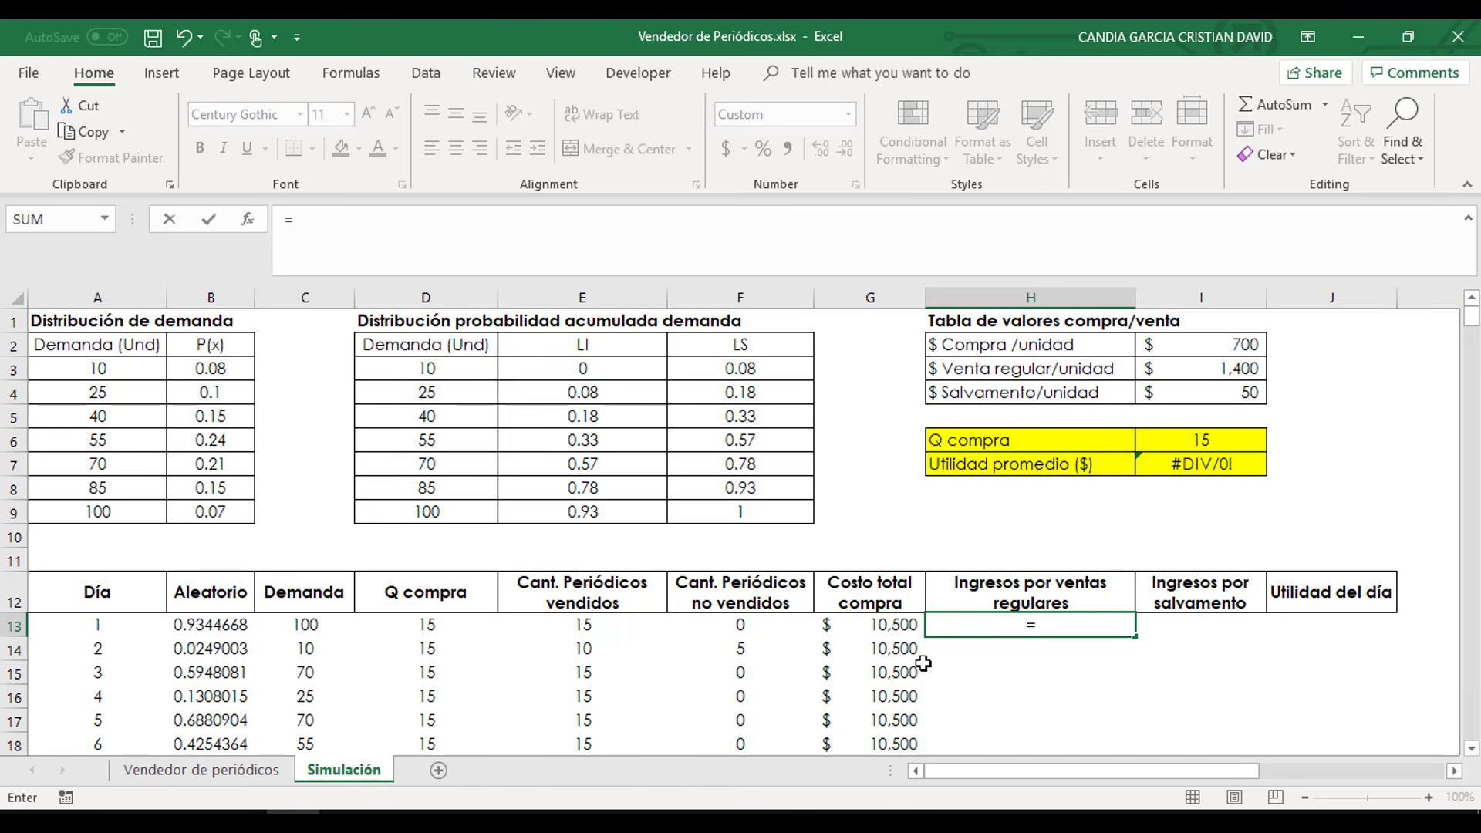
left_click(604, 622)
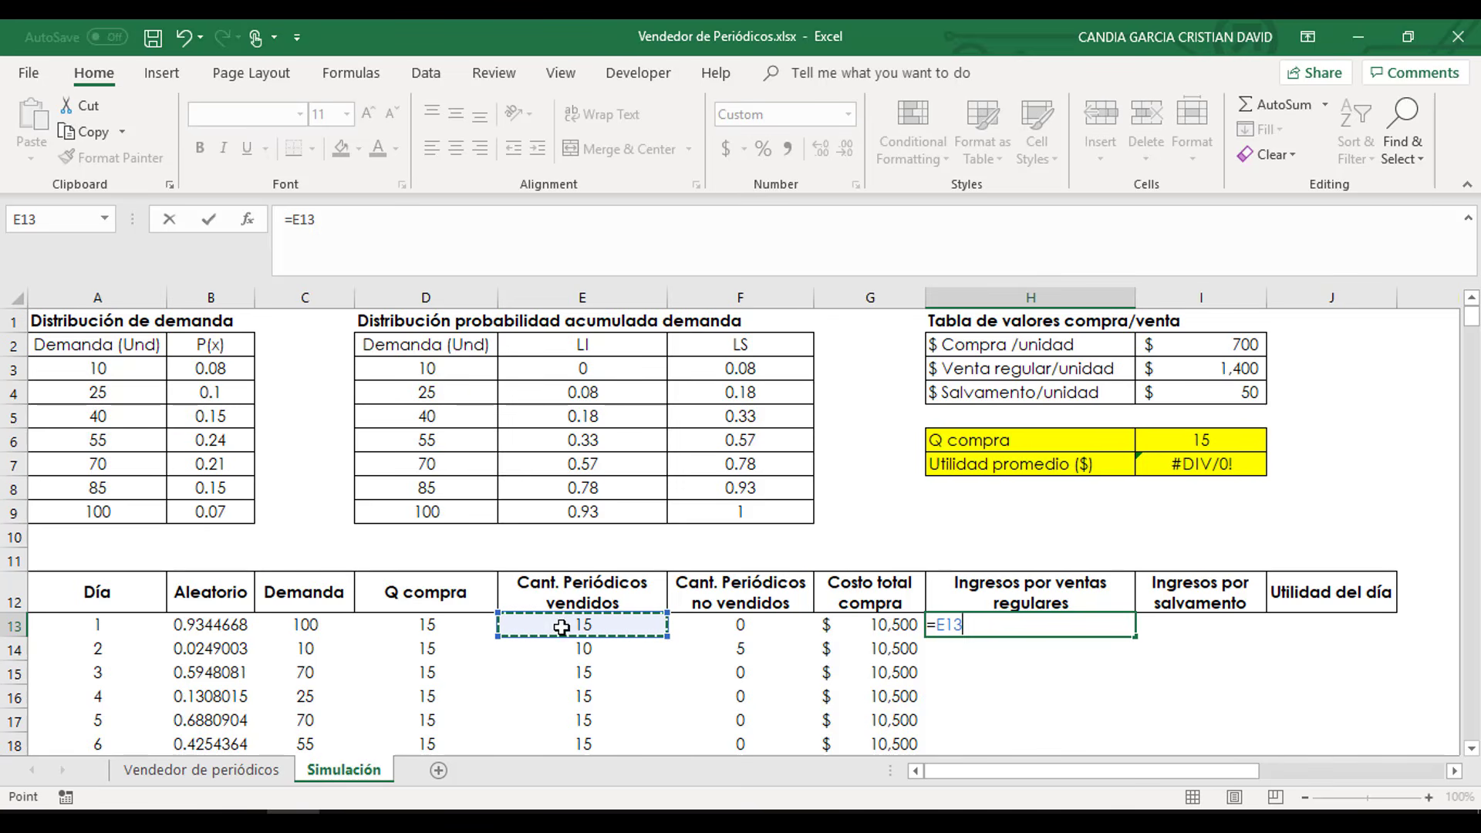
type("*")
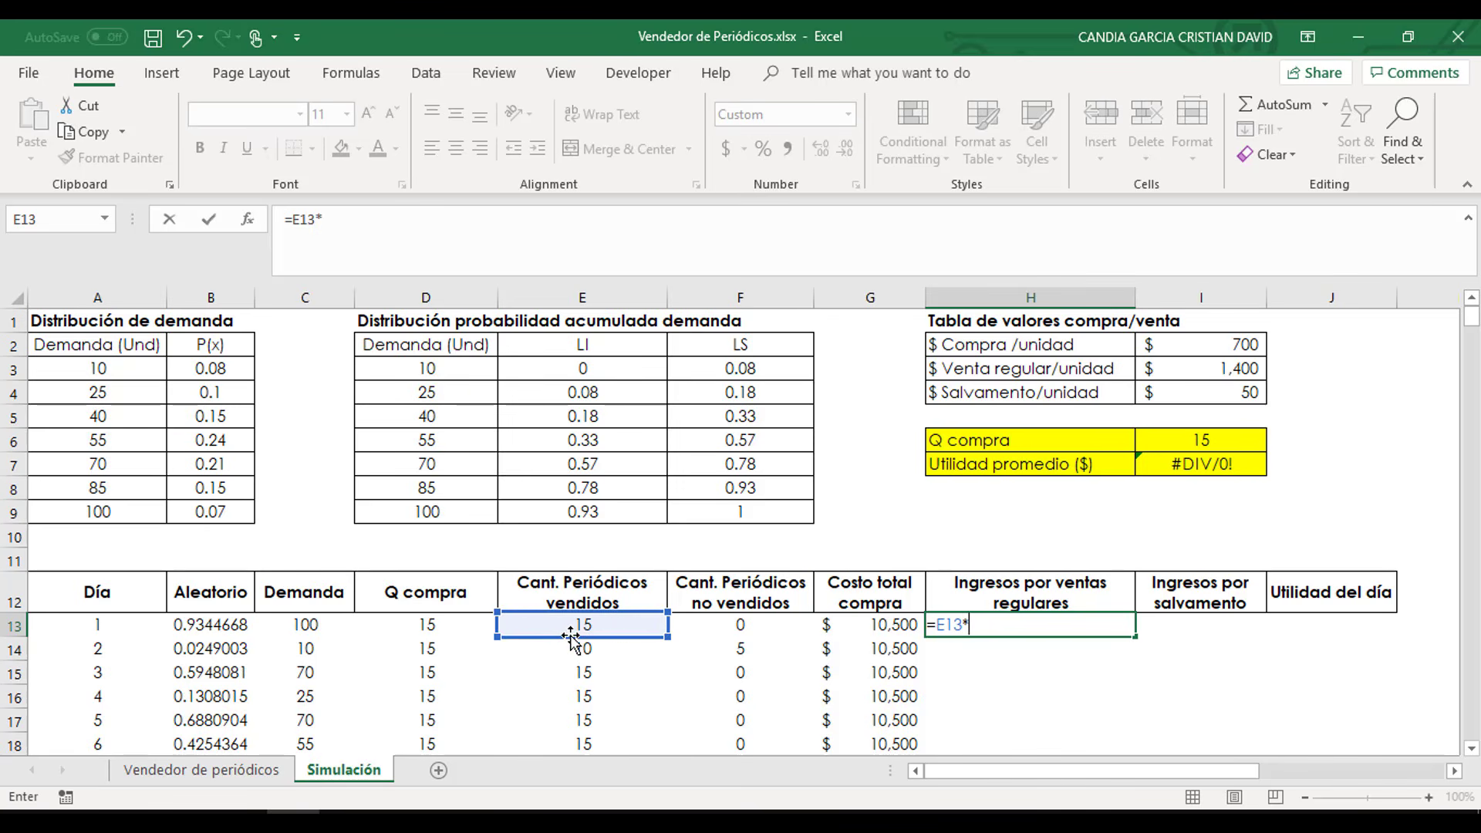
left_click(1172, 376)
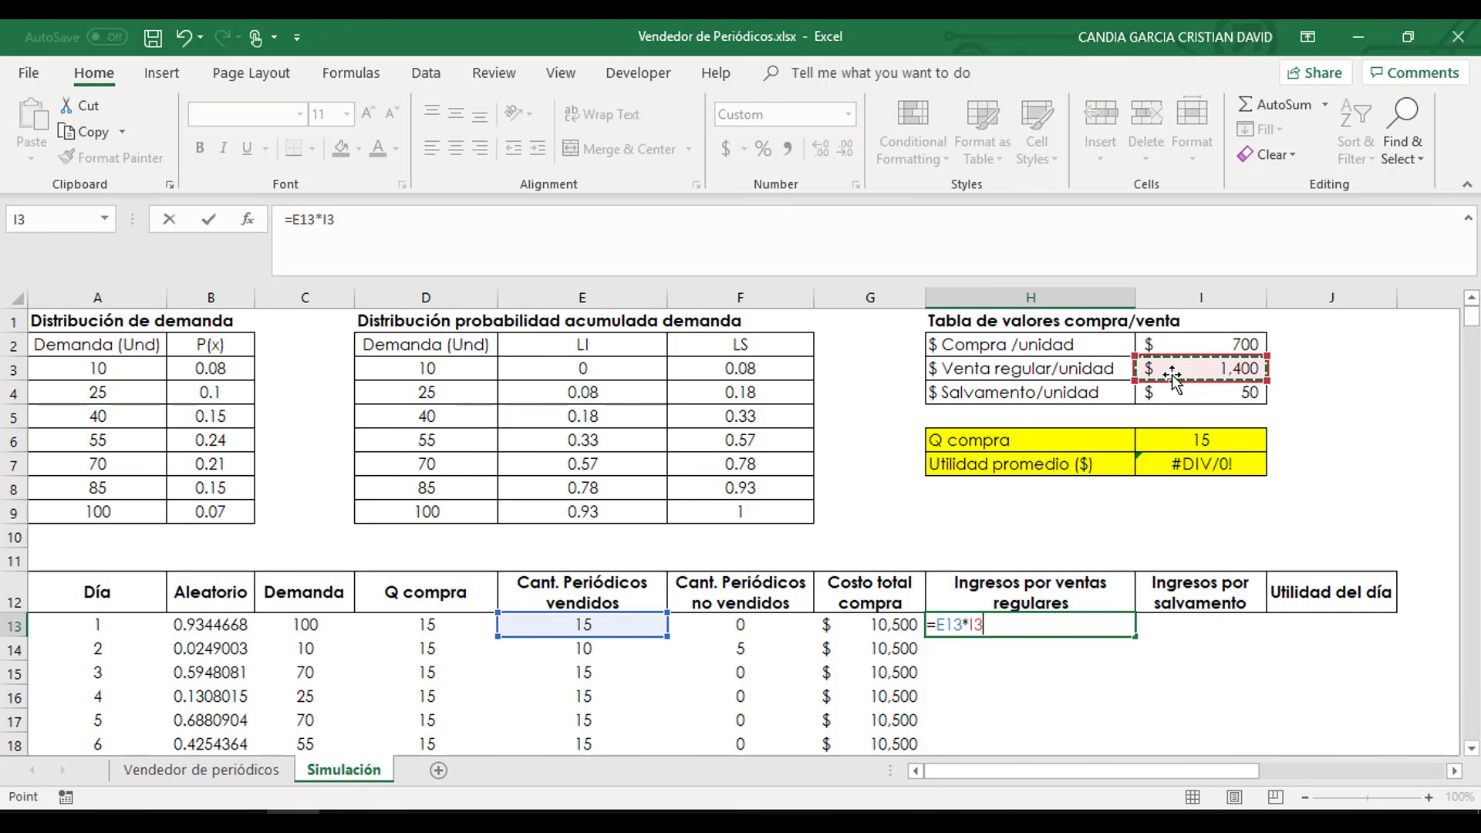
key("F4")
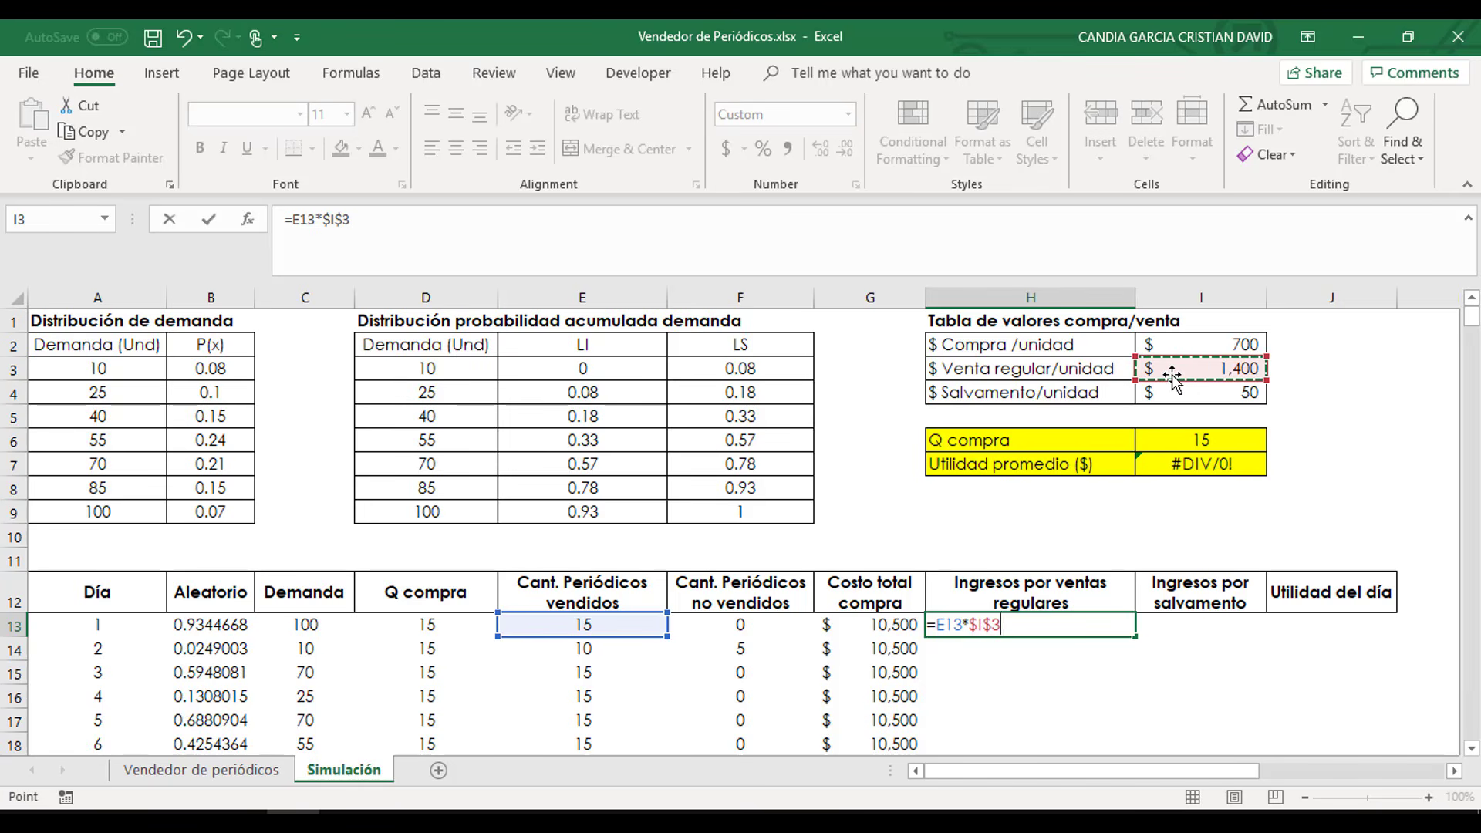
key("Return")
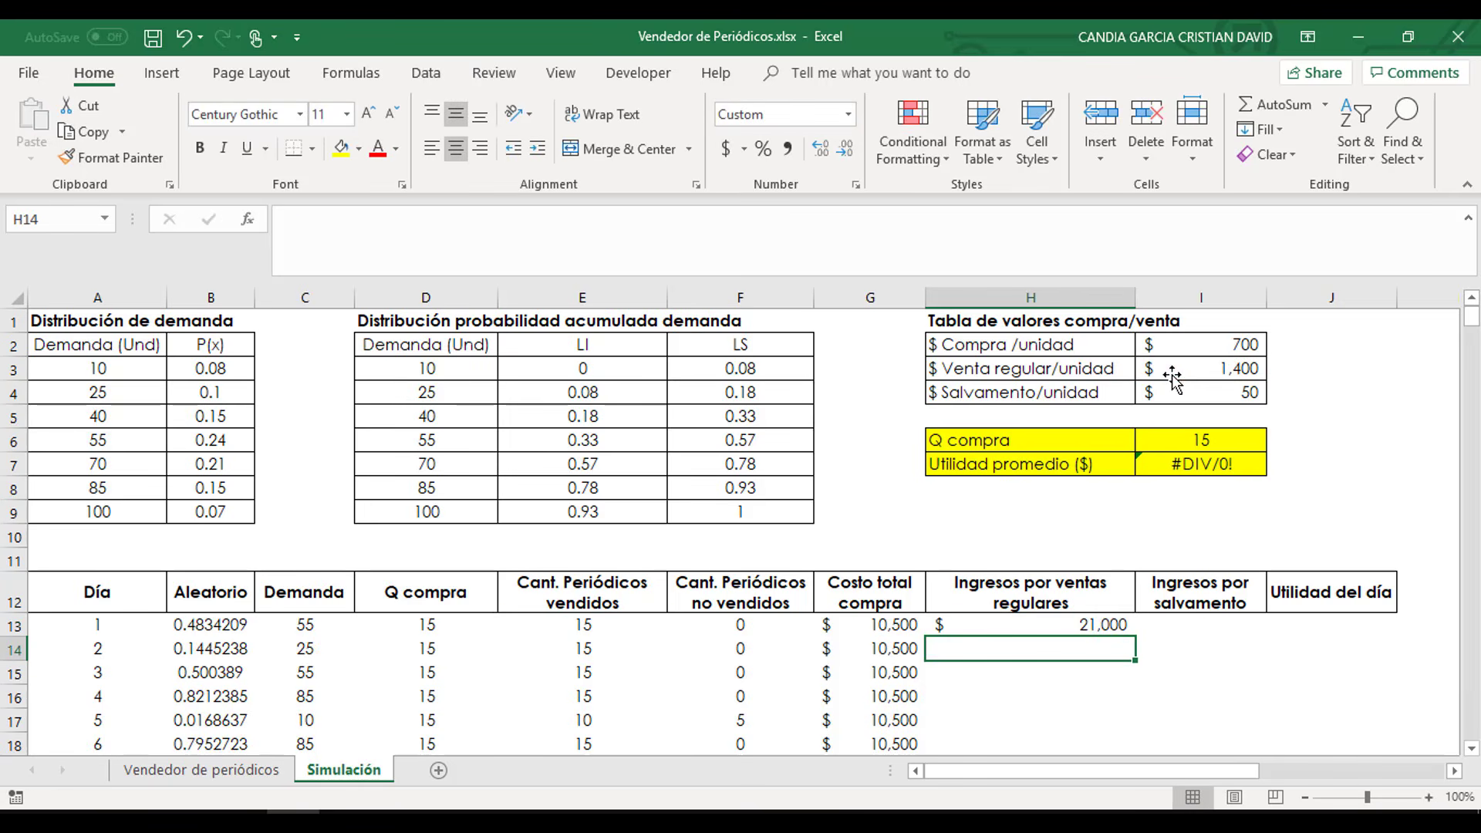
left_click(1103, 624)
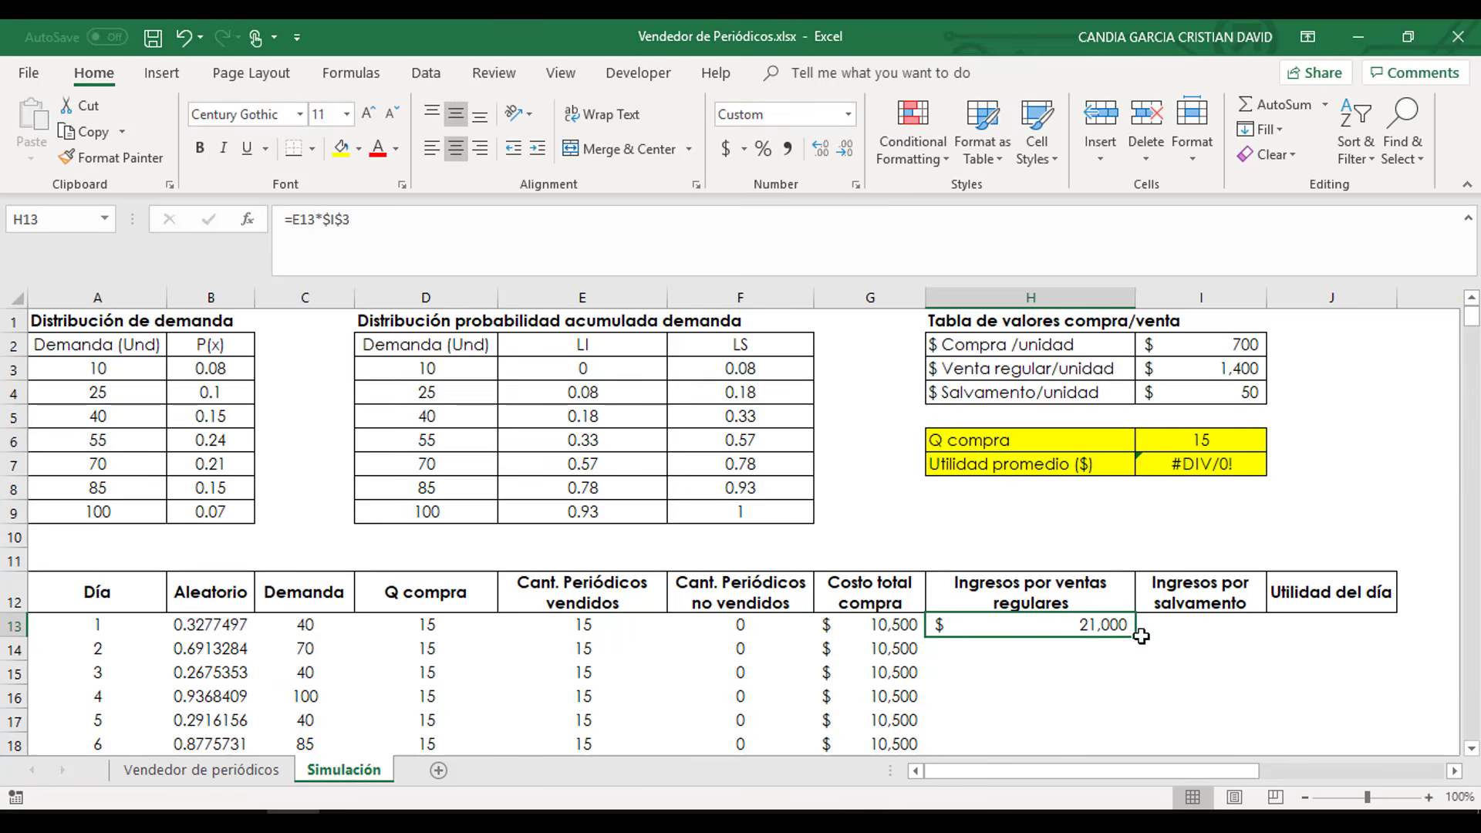
double_click(1142, 635)
- Calculate salvage income in I13 with =F13*$I$4 and fill it down the Ingresos por salvamento column for all days
left_click(1182, 627)
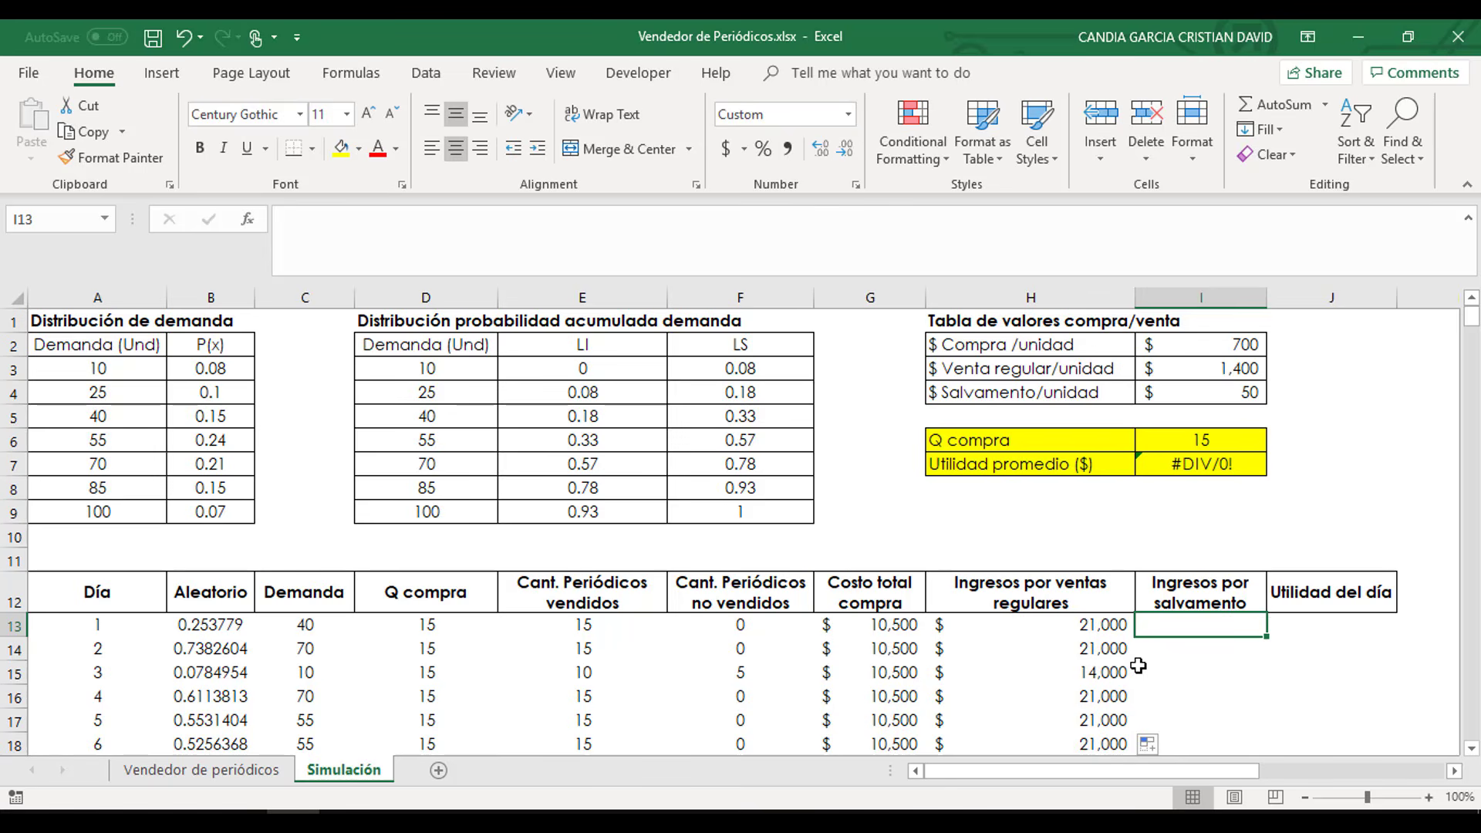
type("=")
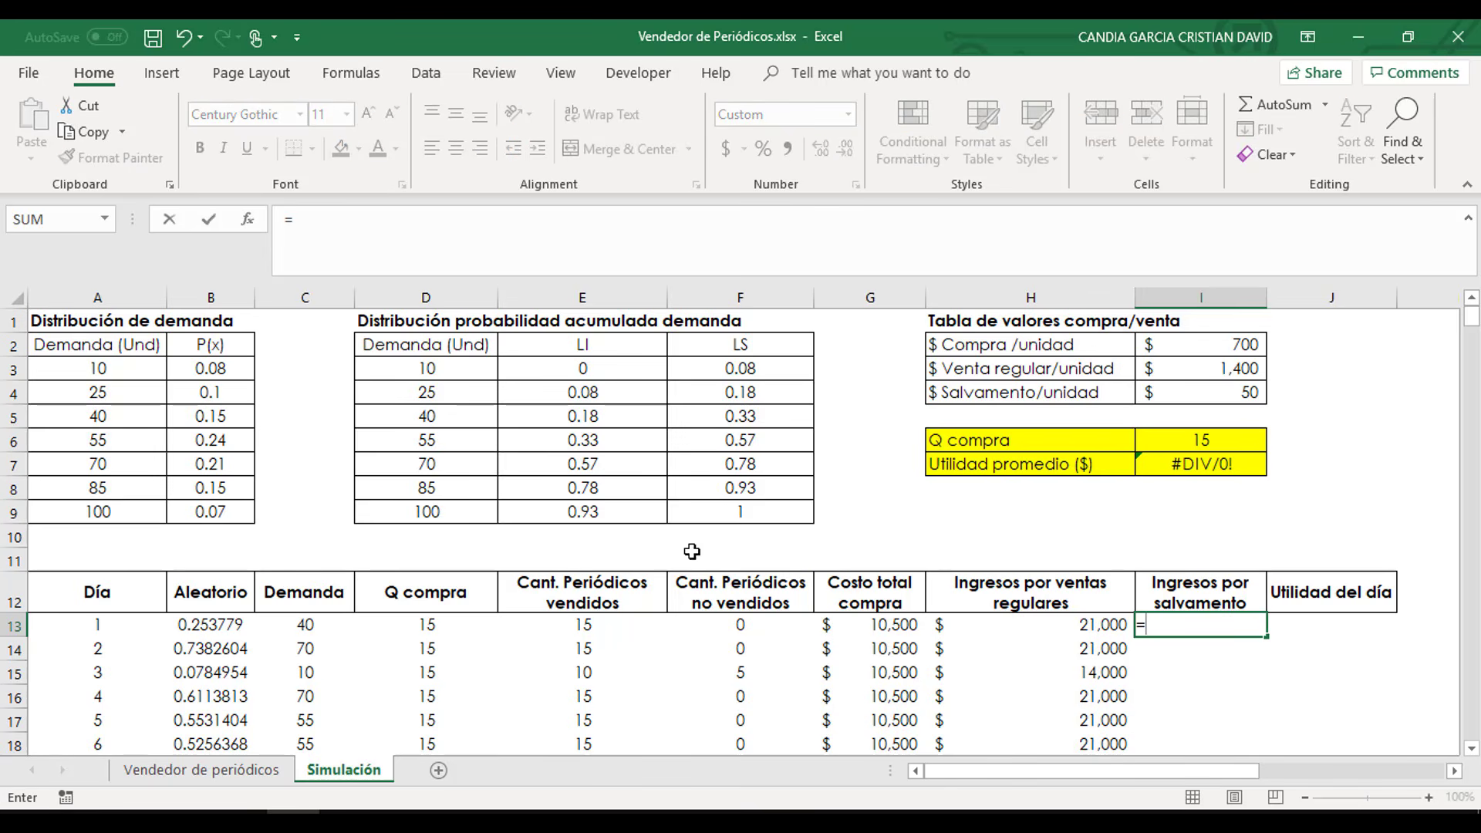
left_click(721, 626)
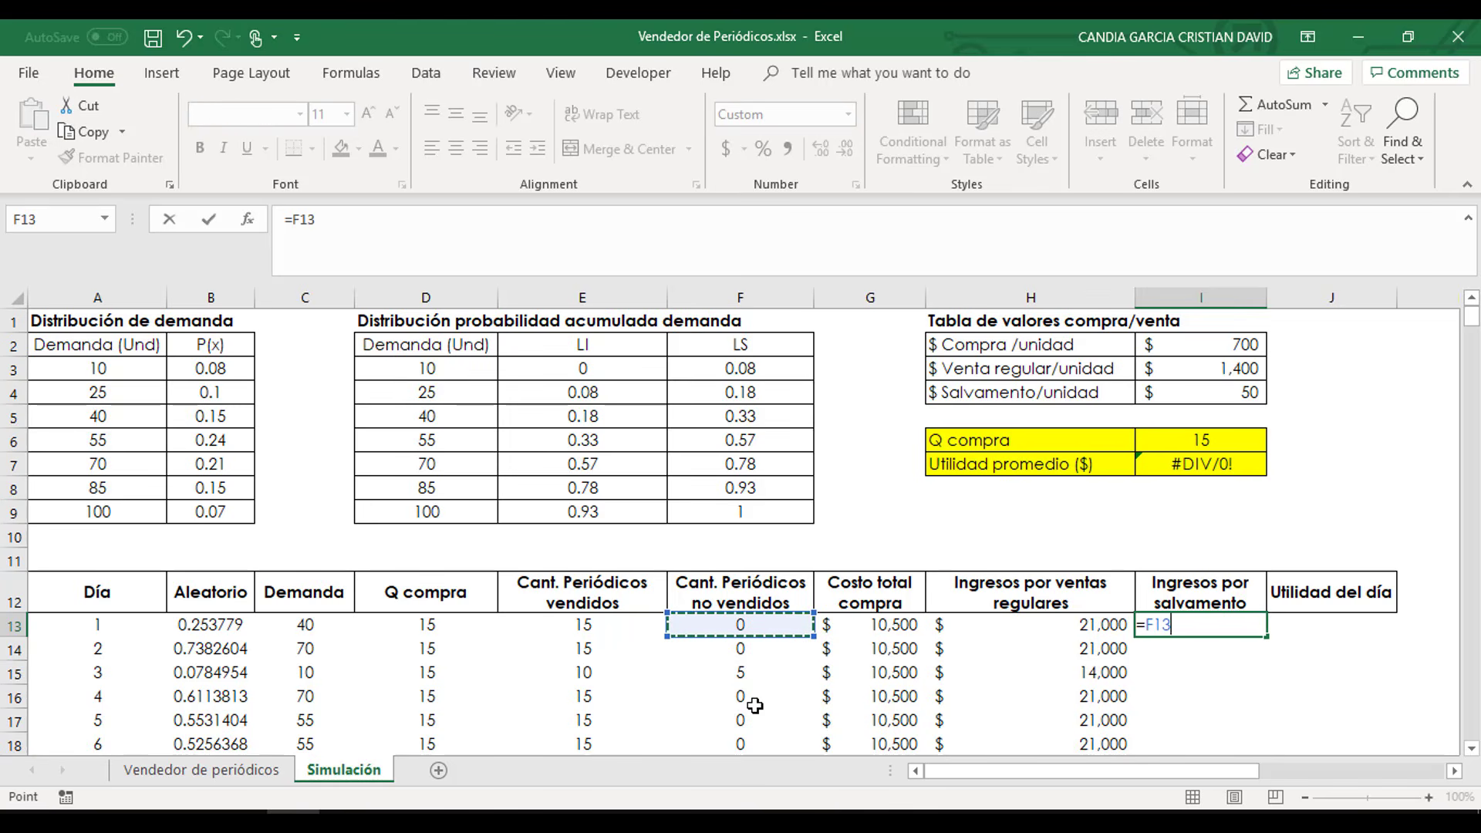
type("*")
left_click(1205, 394)
key("F4")
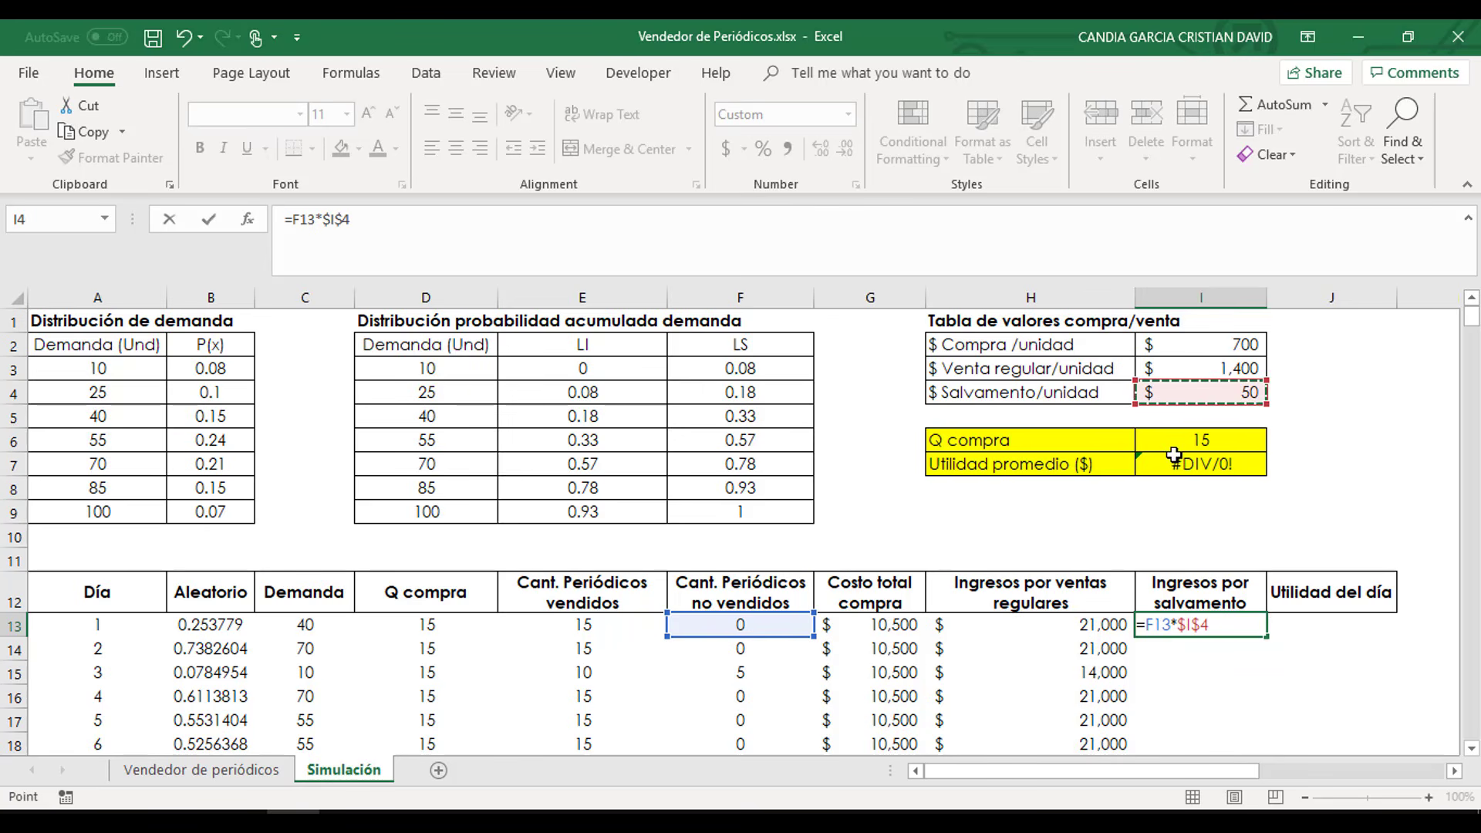
key("Return")
left_click(1204, 629)
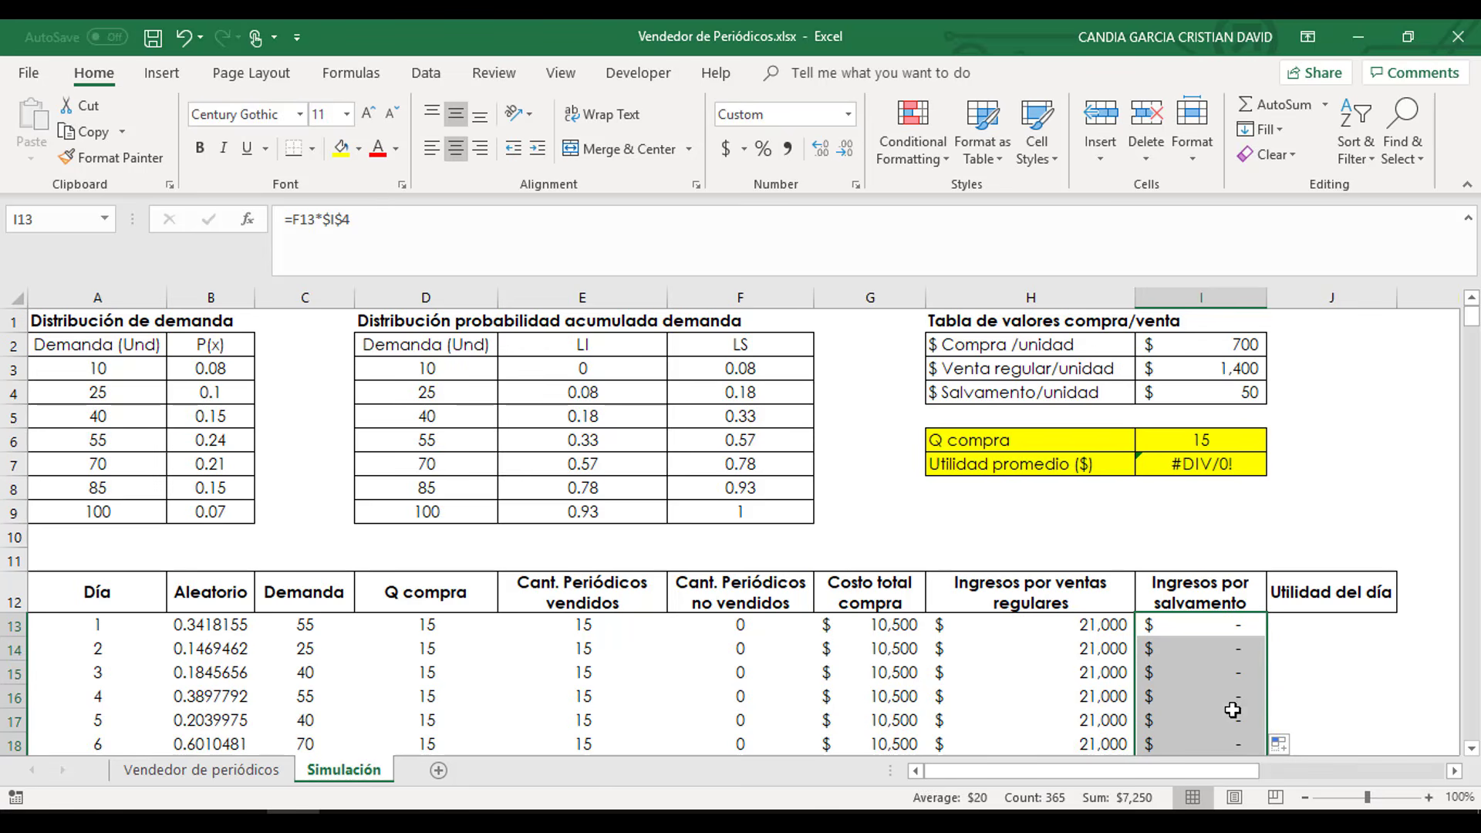
- Calculate the daily profit in J13 with =H13+I13-G13 and fill it down the Utilidad del día column
left_click(1315, 629)
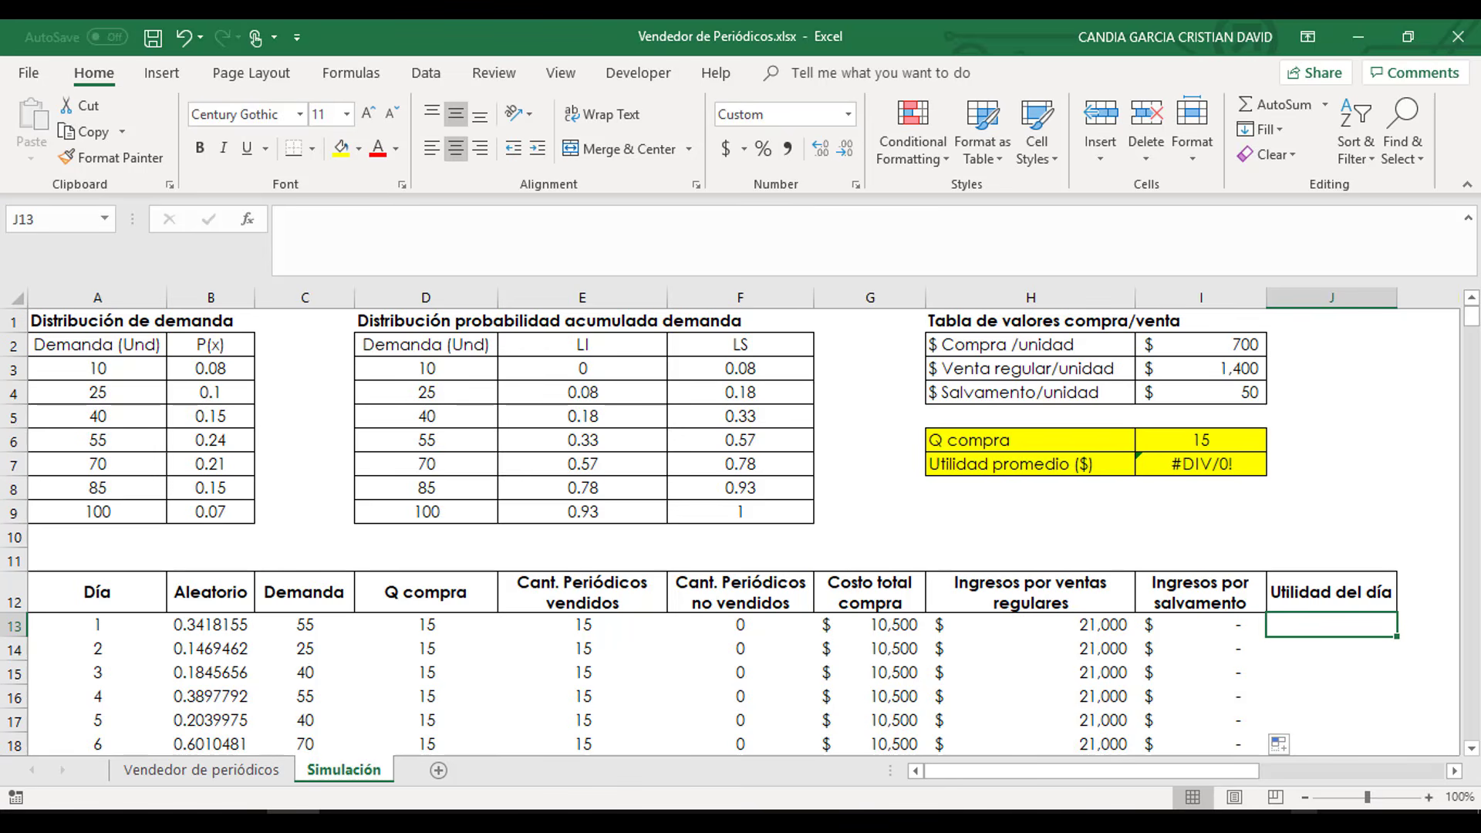
type("=")
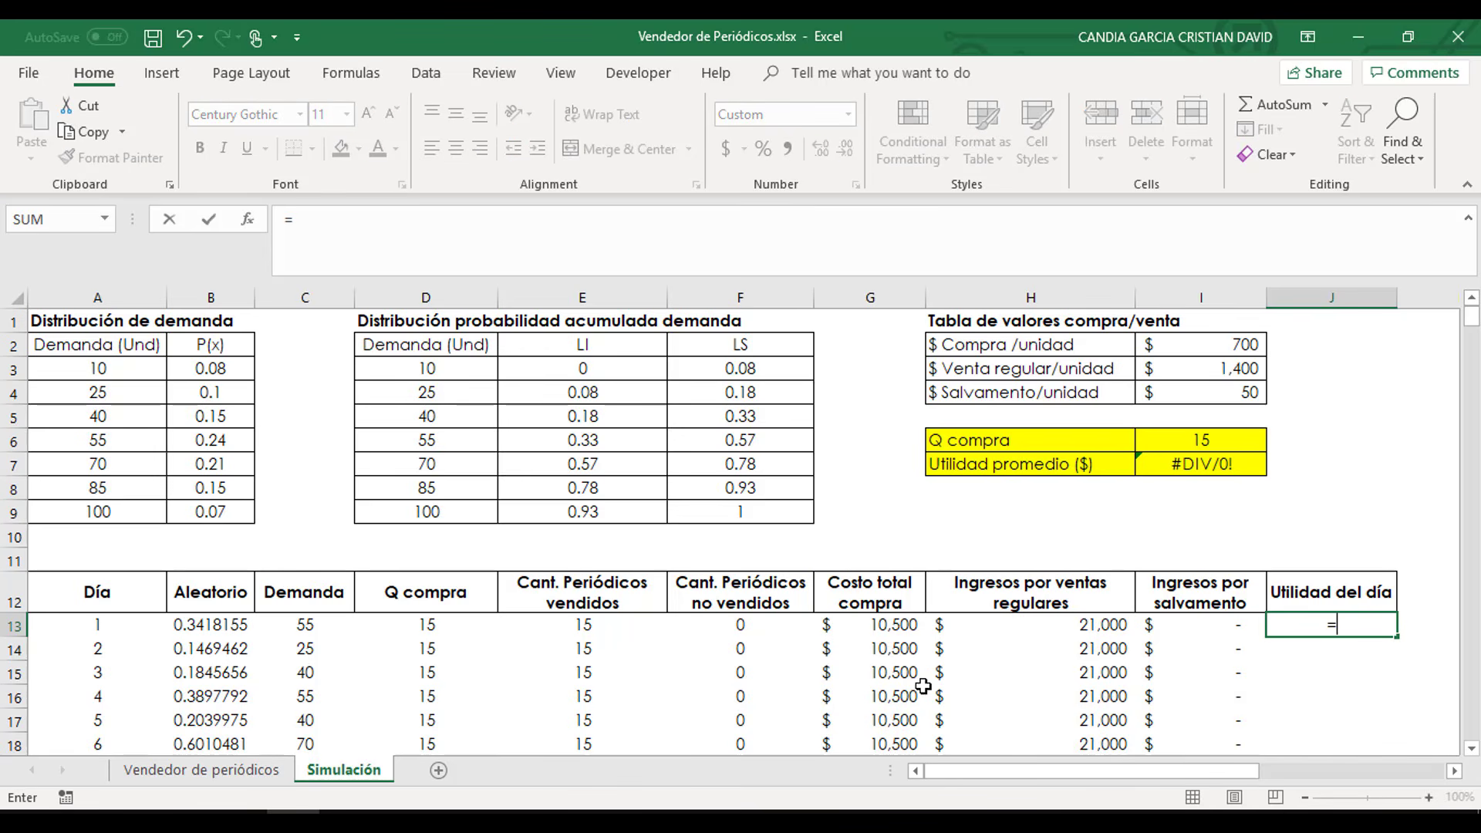
left_click(994, 624)
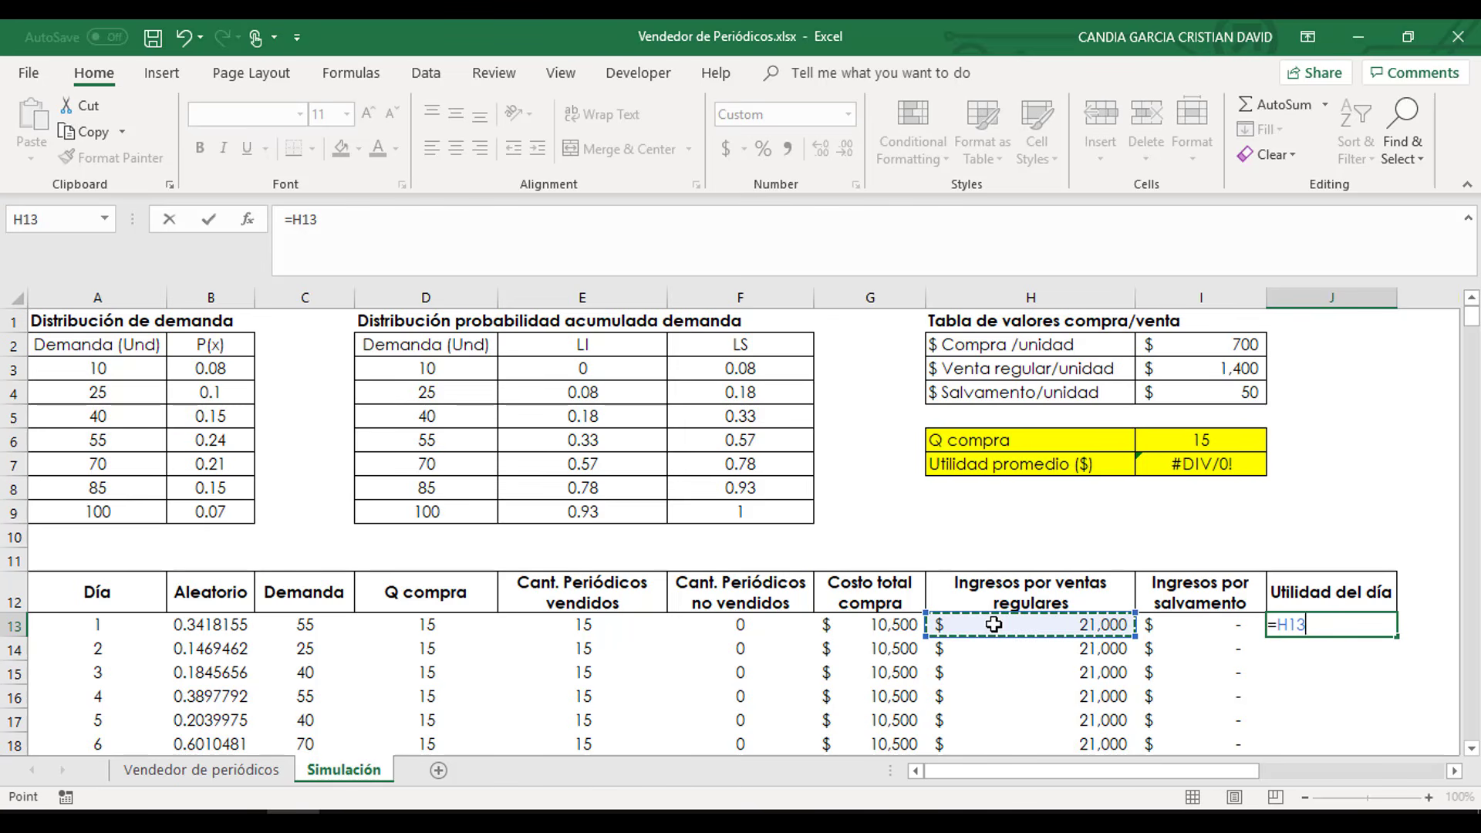
type("+")
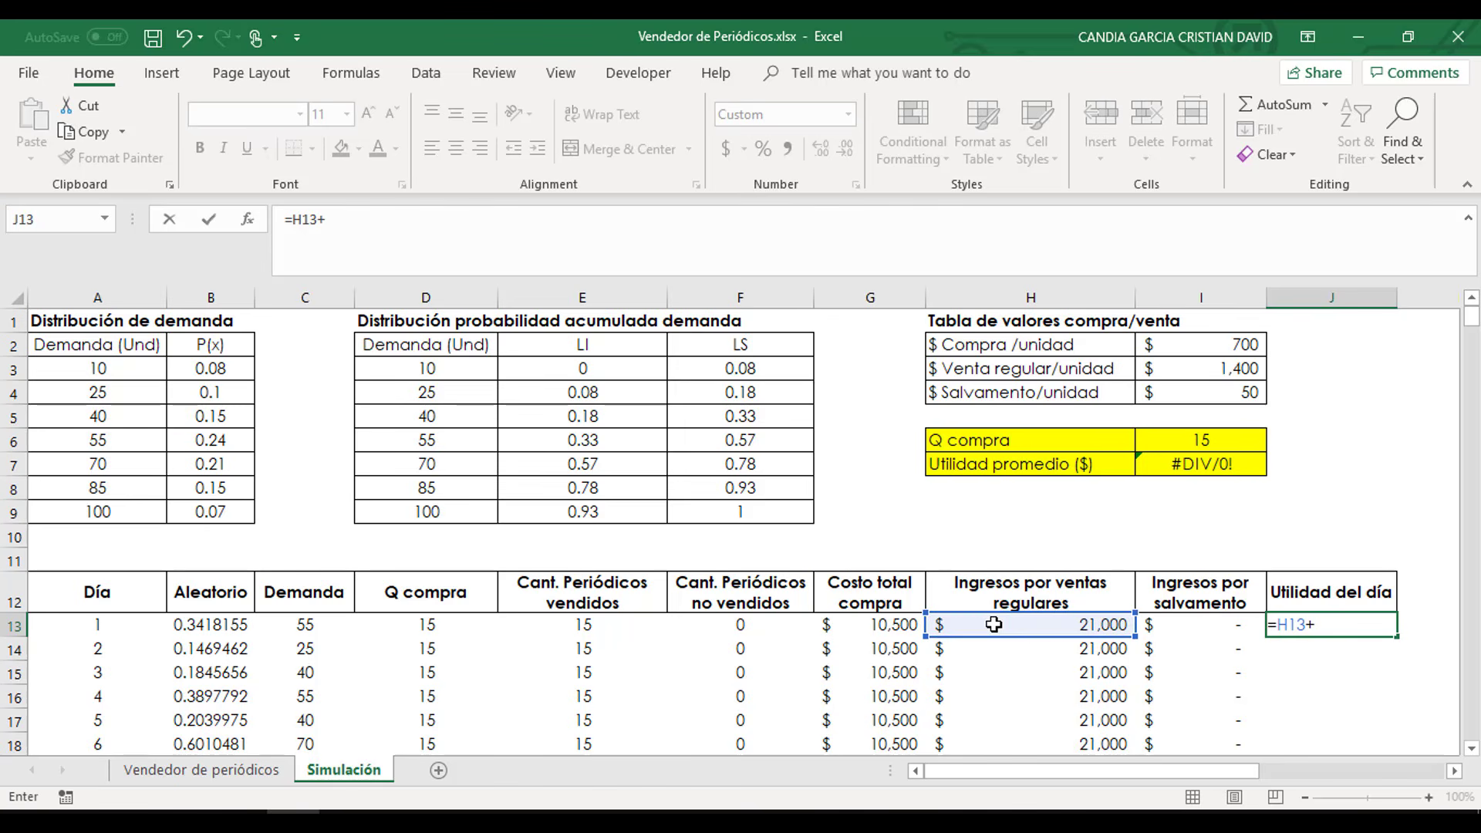
left_click(1167, 624)
type("-")
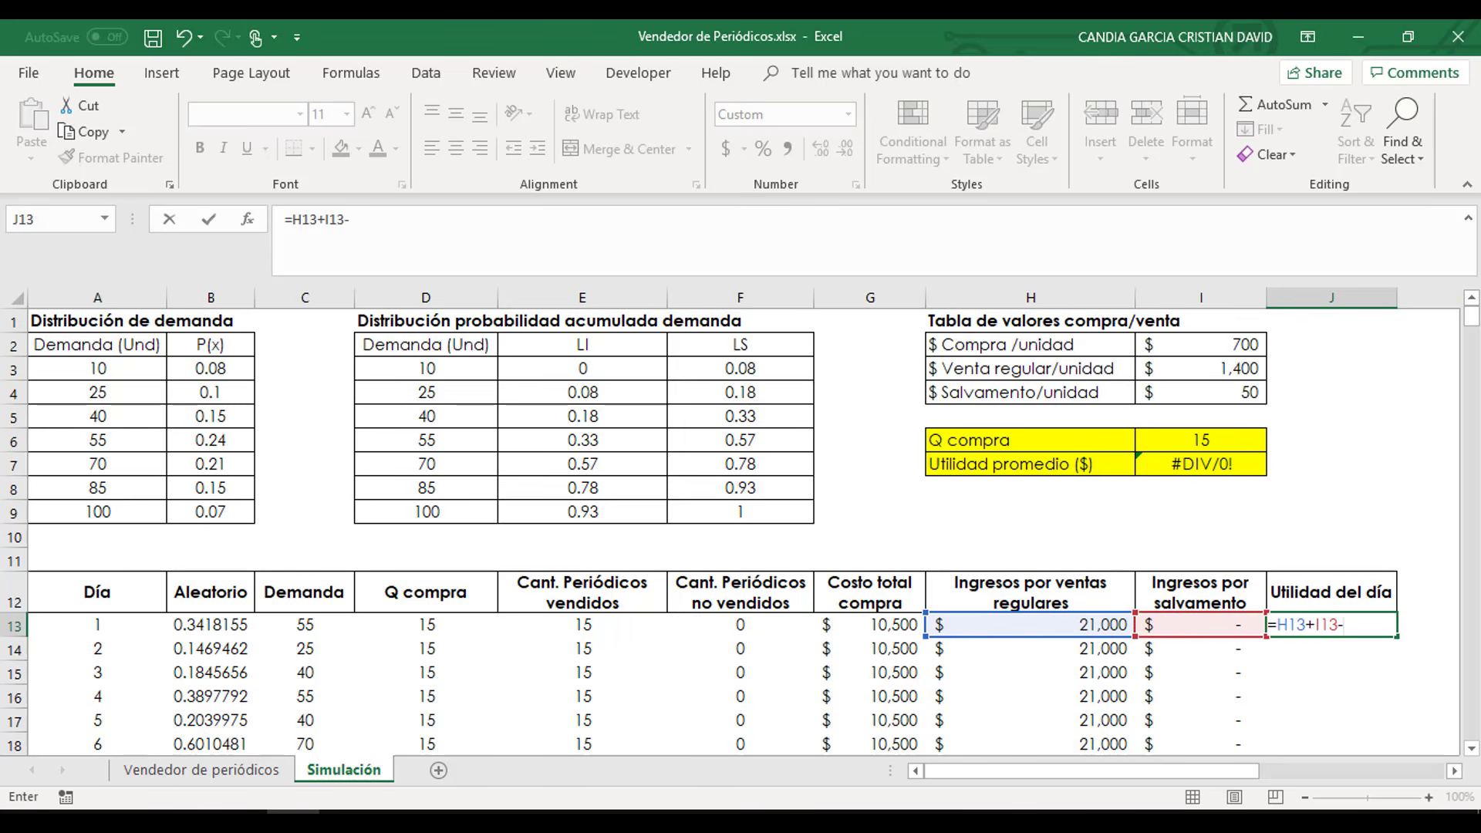
left_click(858, 626)
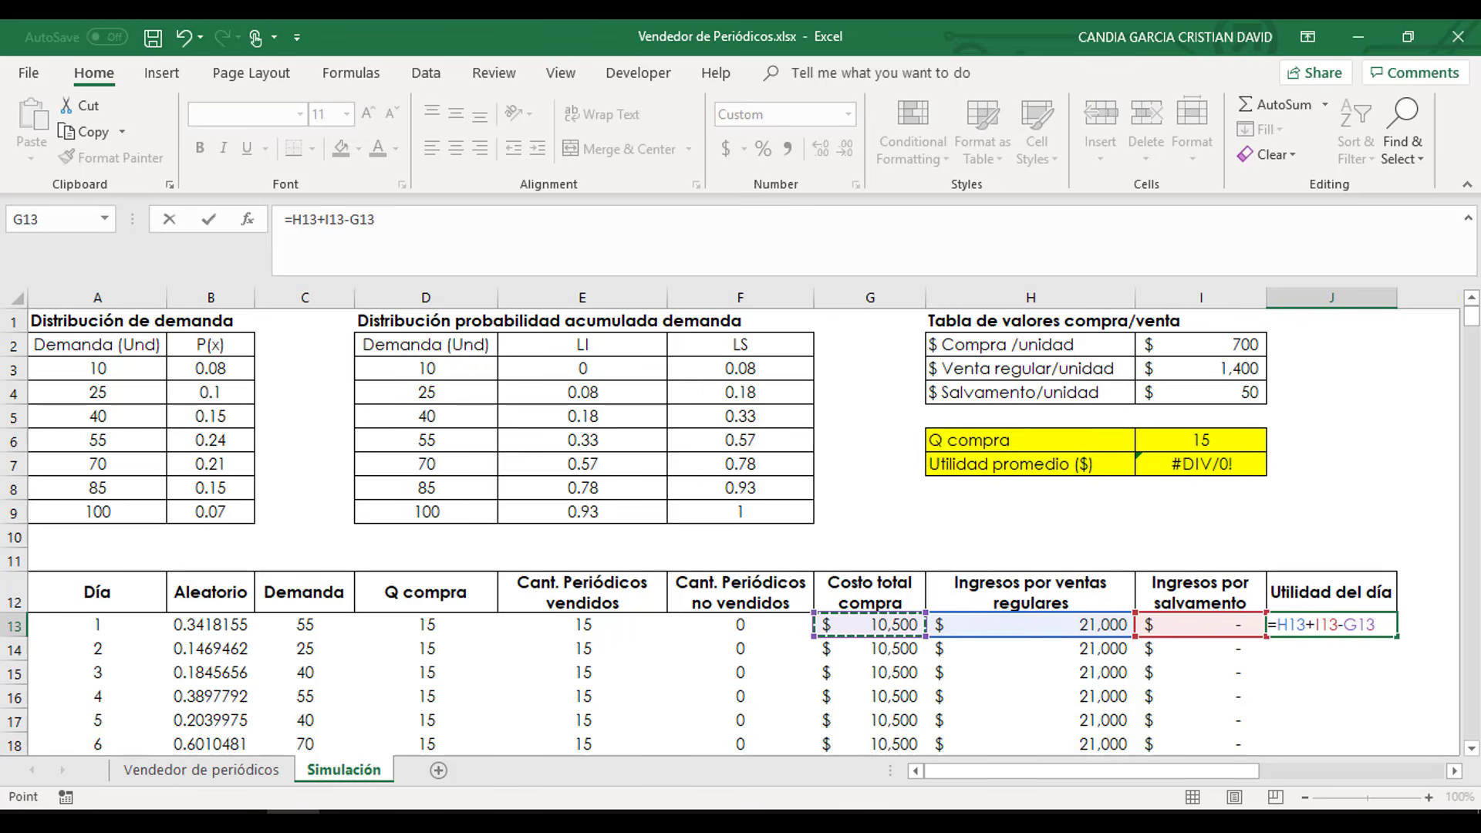
key("Return")
left_click(1367, 621)
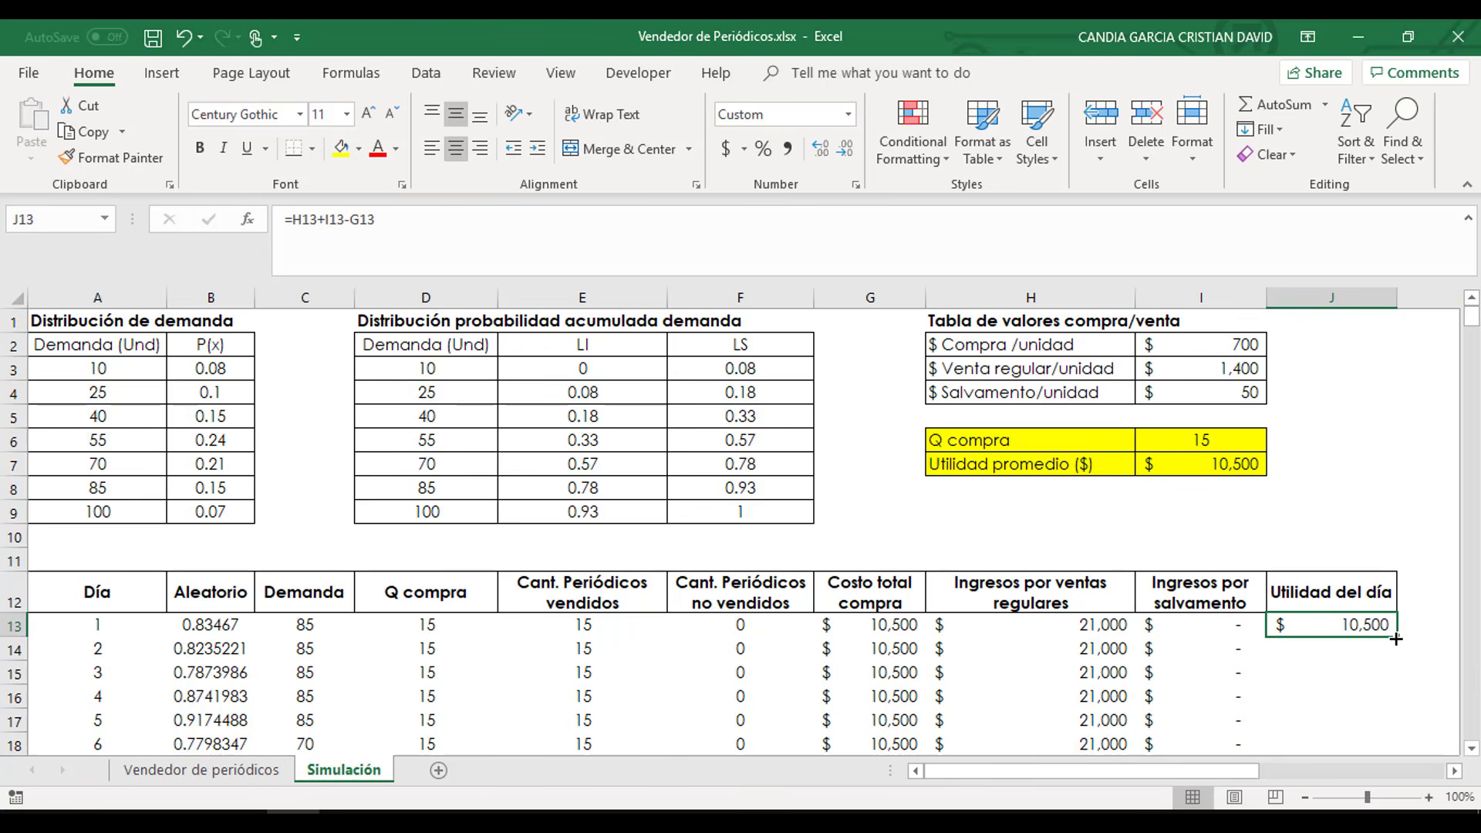
double_click(1396, 639)
scroll(1356, 665, "down", 2)
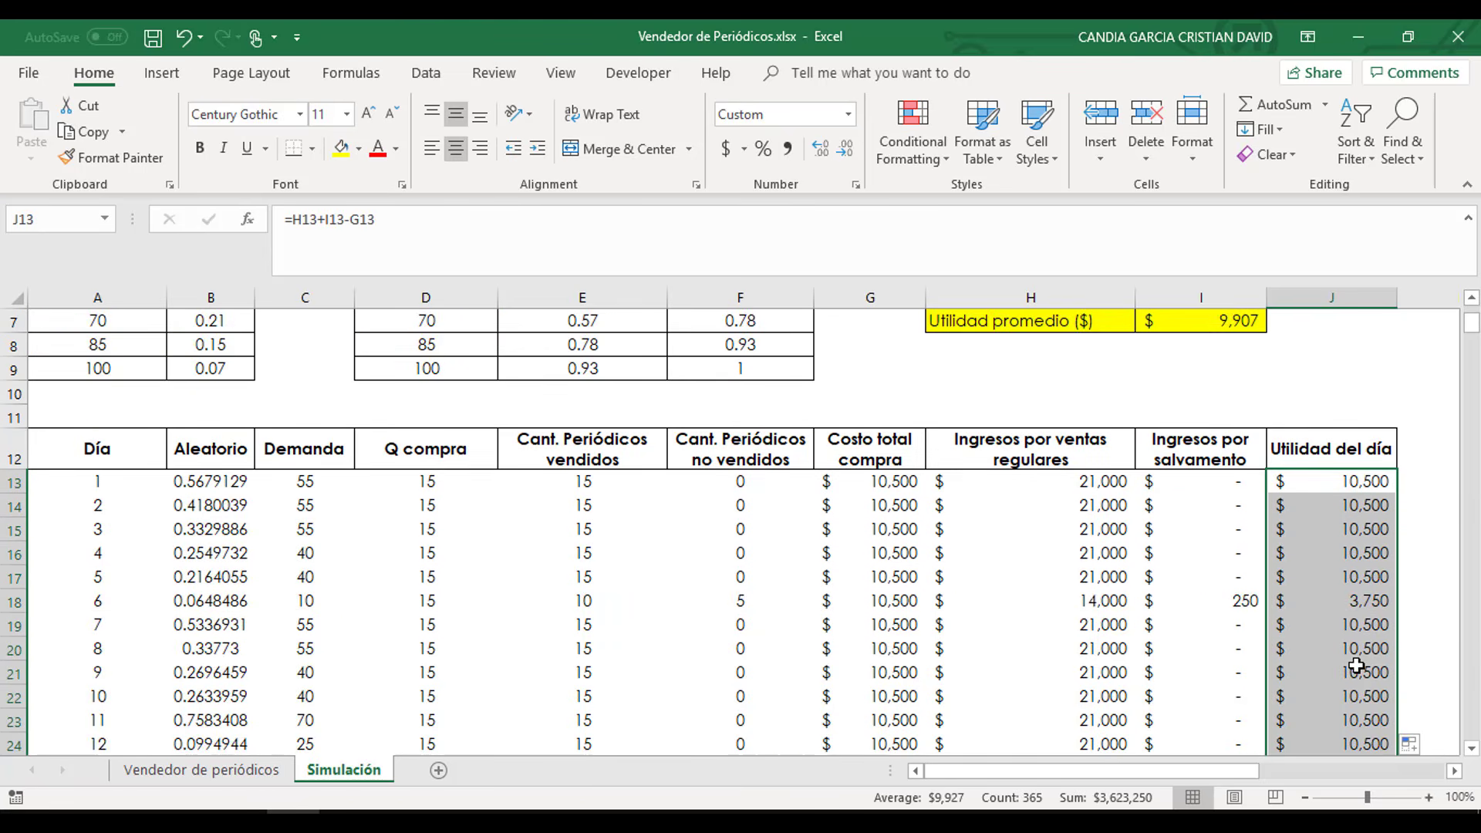
scroll(1363, 569, "up", 2)
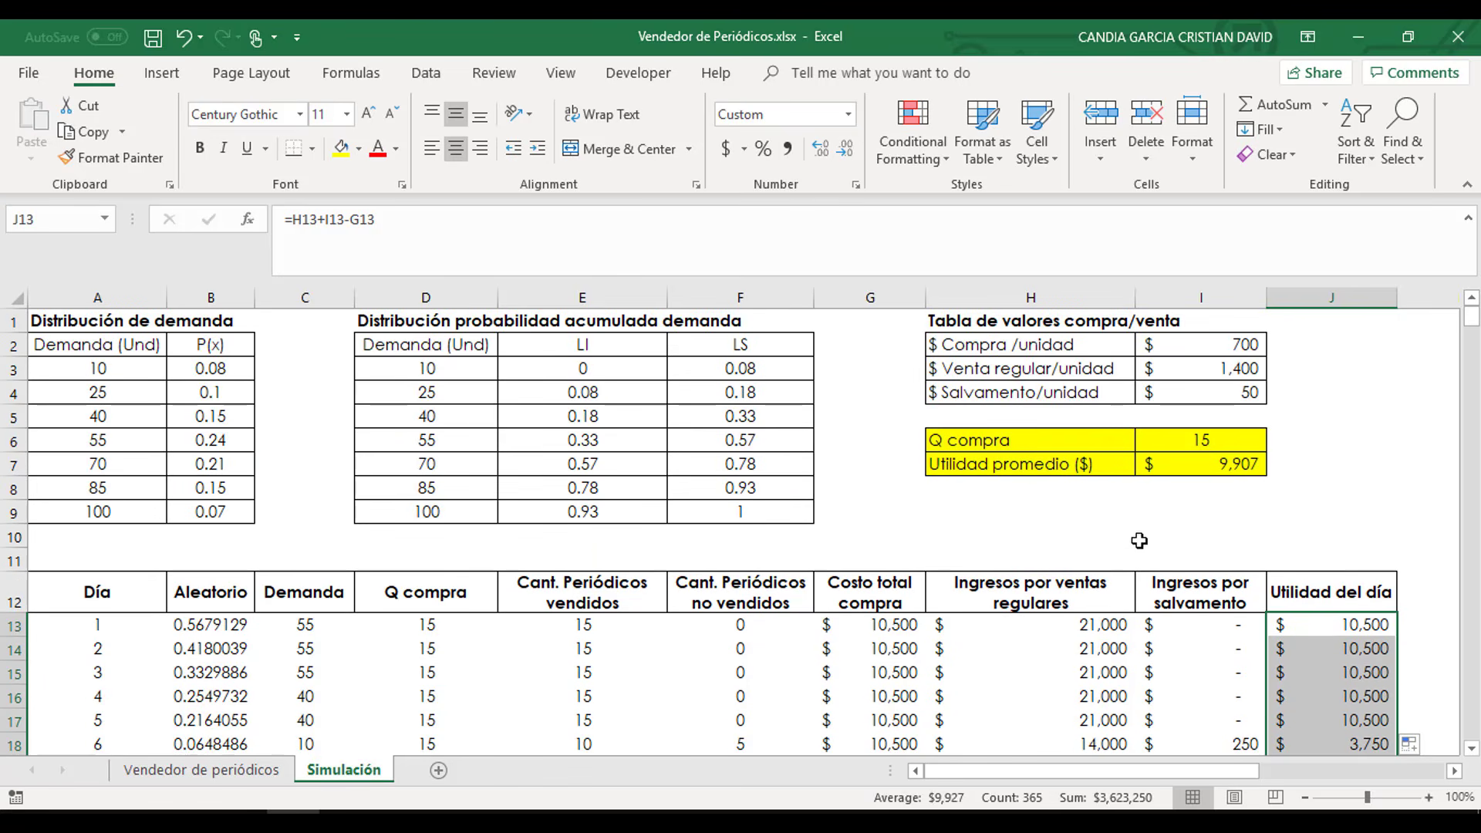
- Examine the average profit formula in I7 and its source range, together with the purchase quantity in I6
left_click(1210, 470)
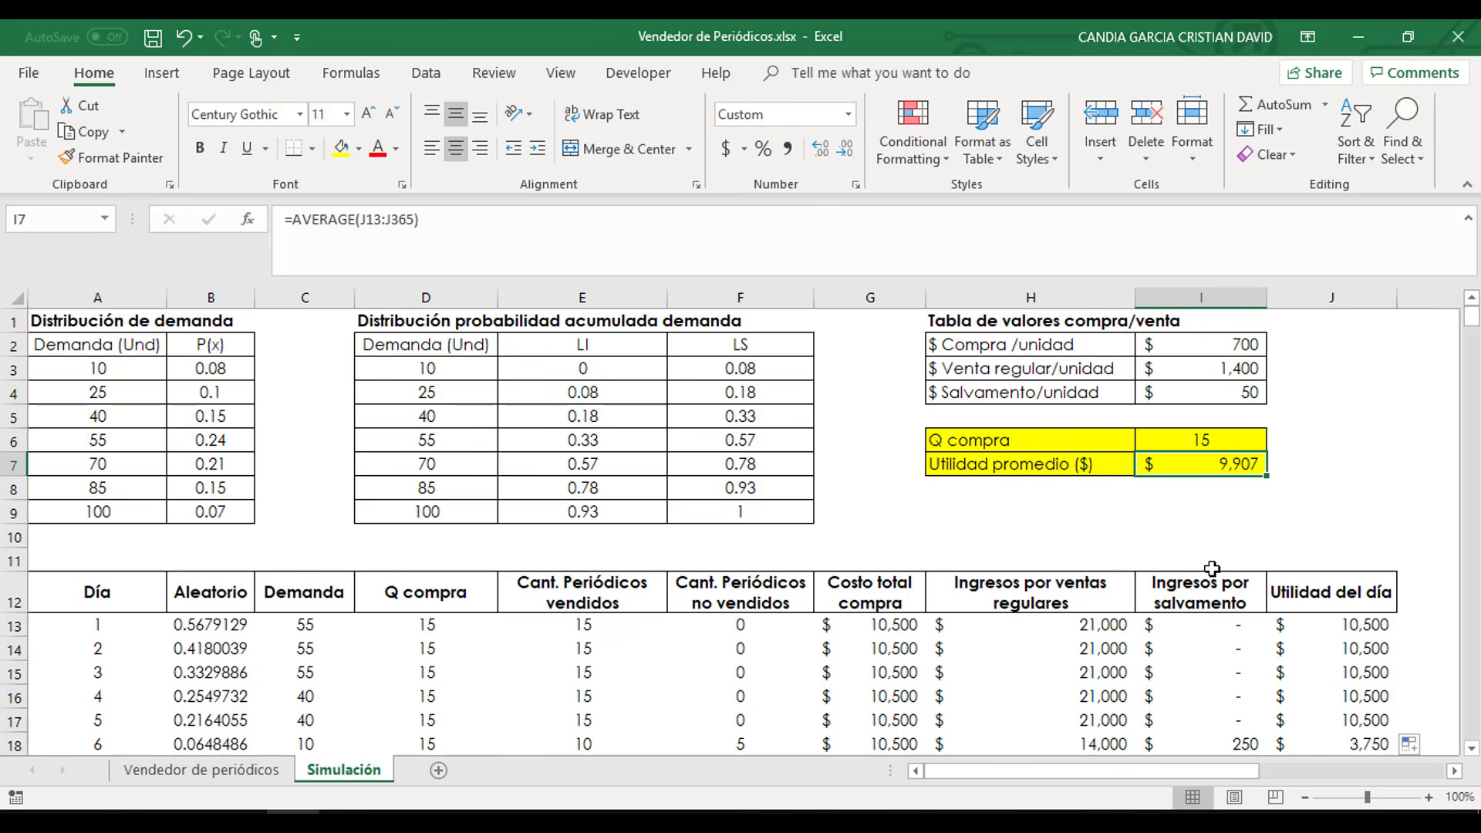
double_click(1201, 465)
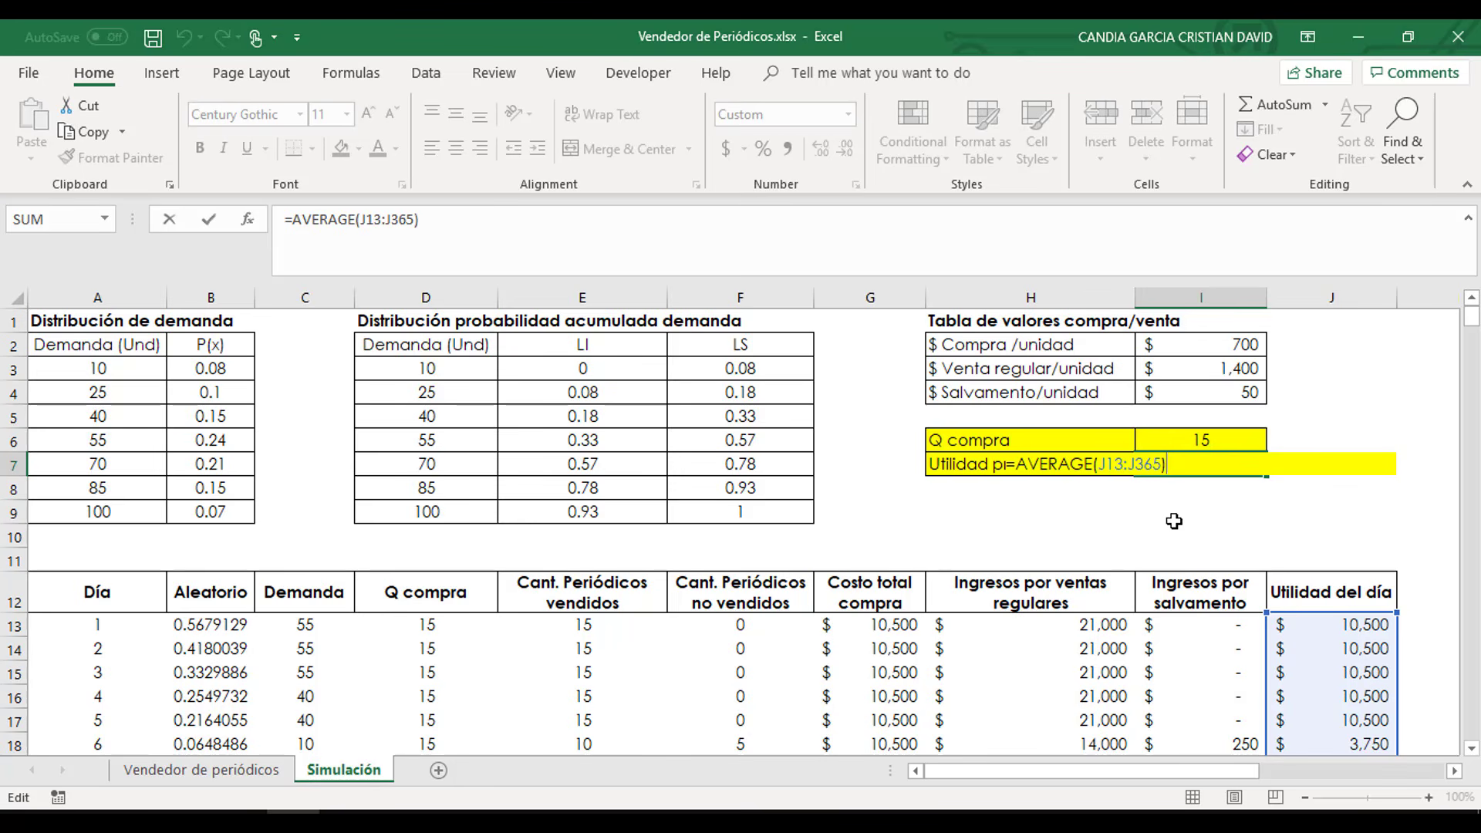
mouse_move(1470, 316)
left_mouse_down()
mouse_move(1471, 386)
mouse_move(1471, 316)
left_mouse_up()
key("Escape")
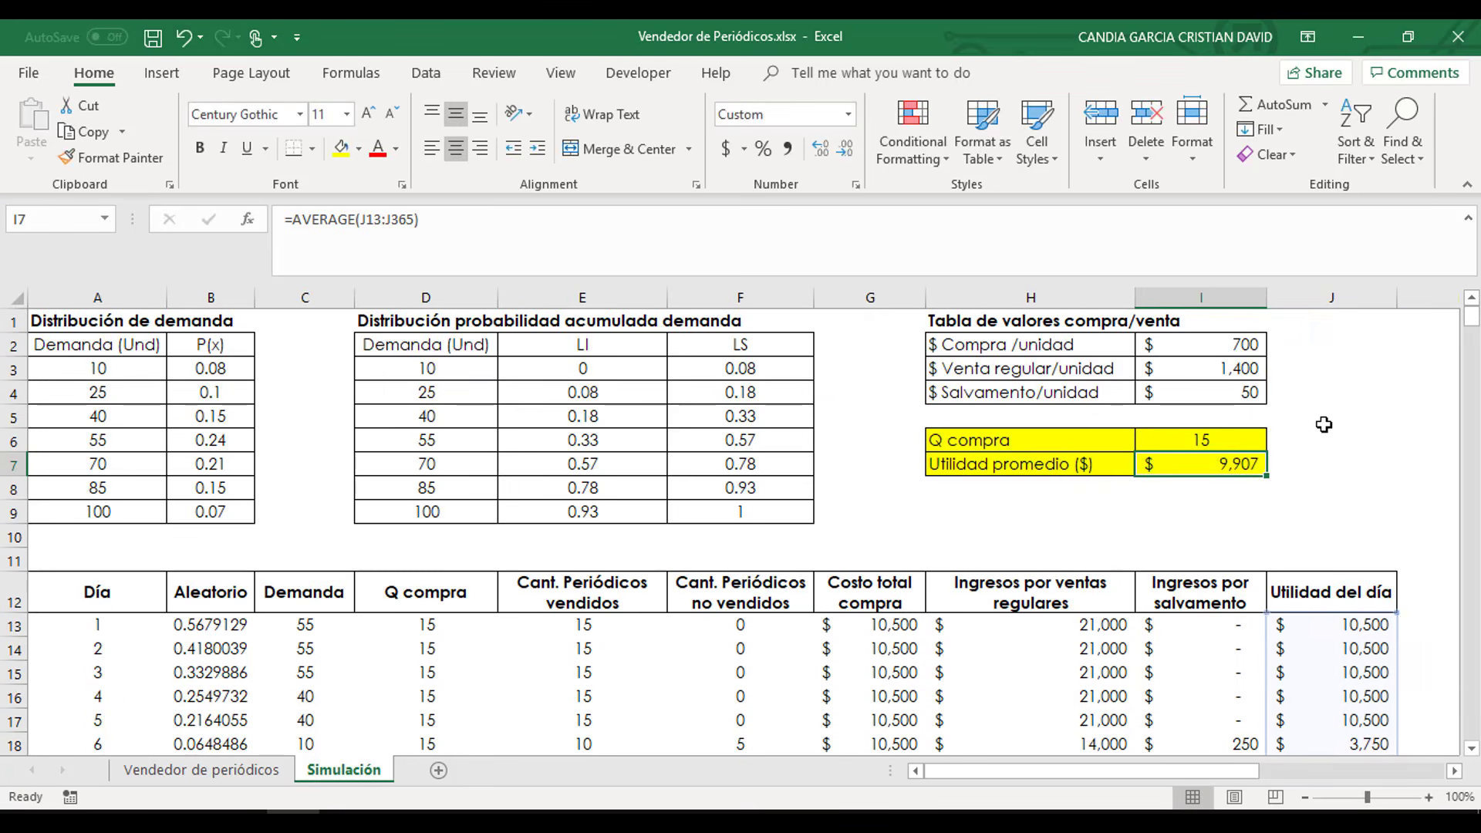
left_click(1207, 442)
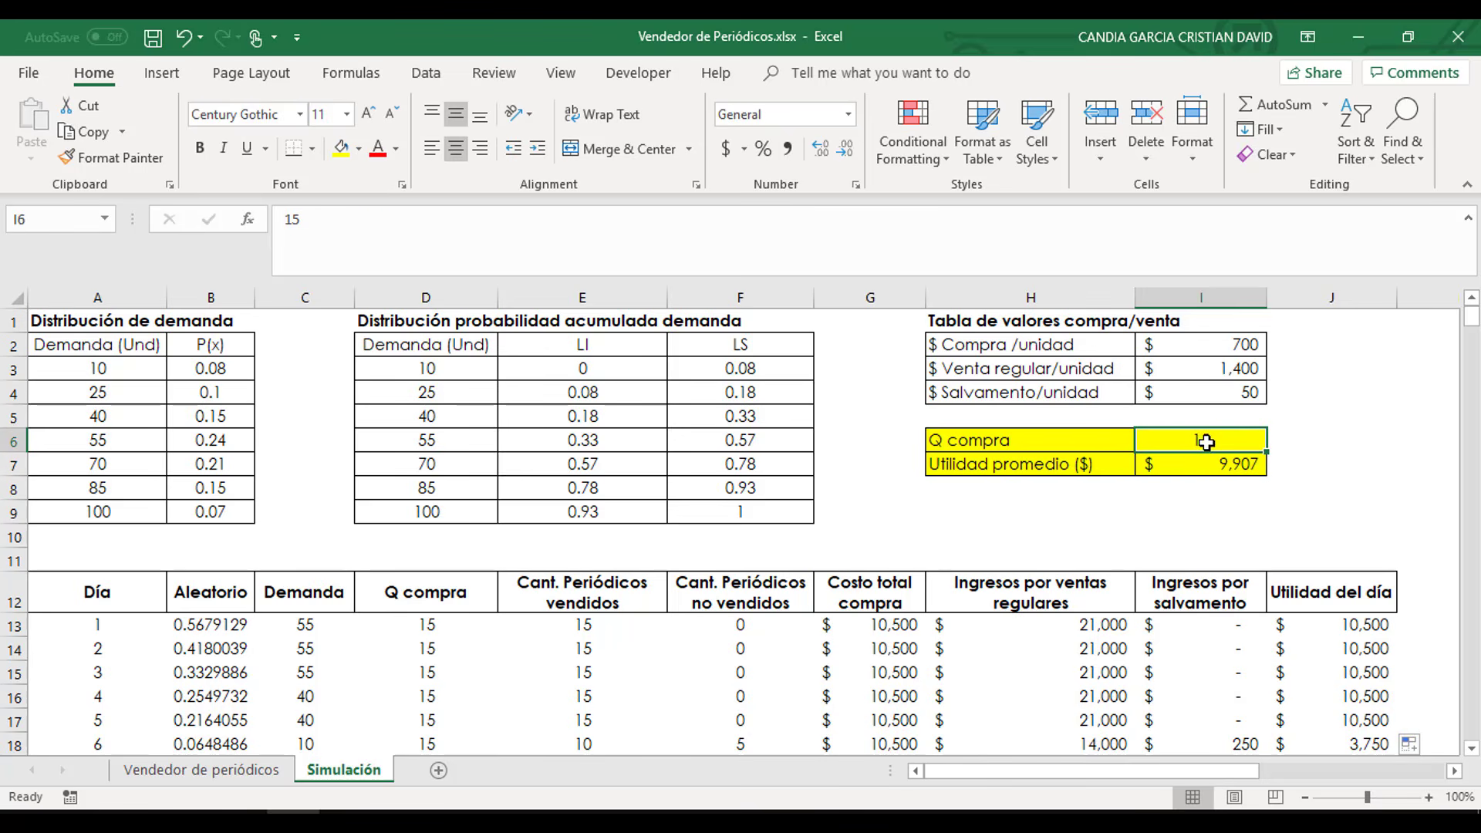
left_click(1183, 468)
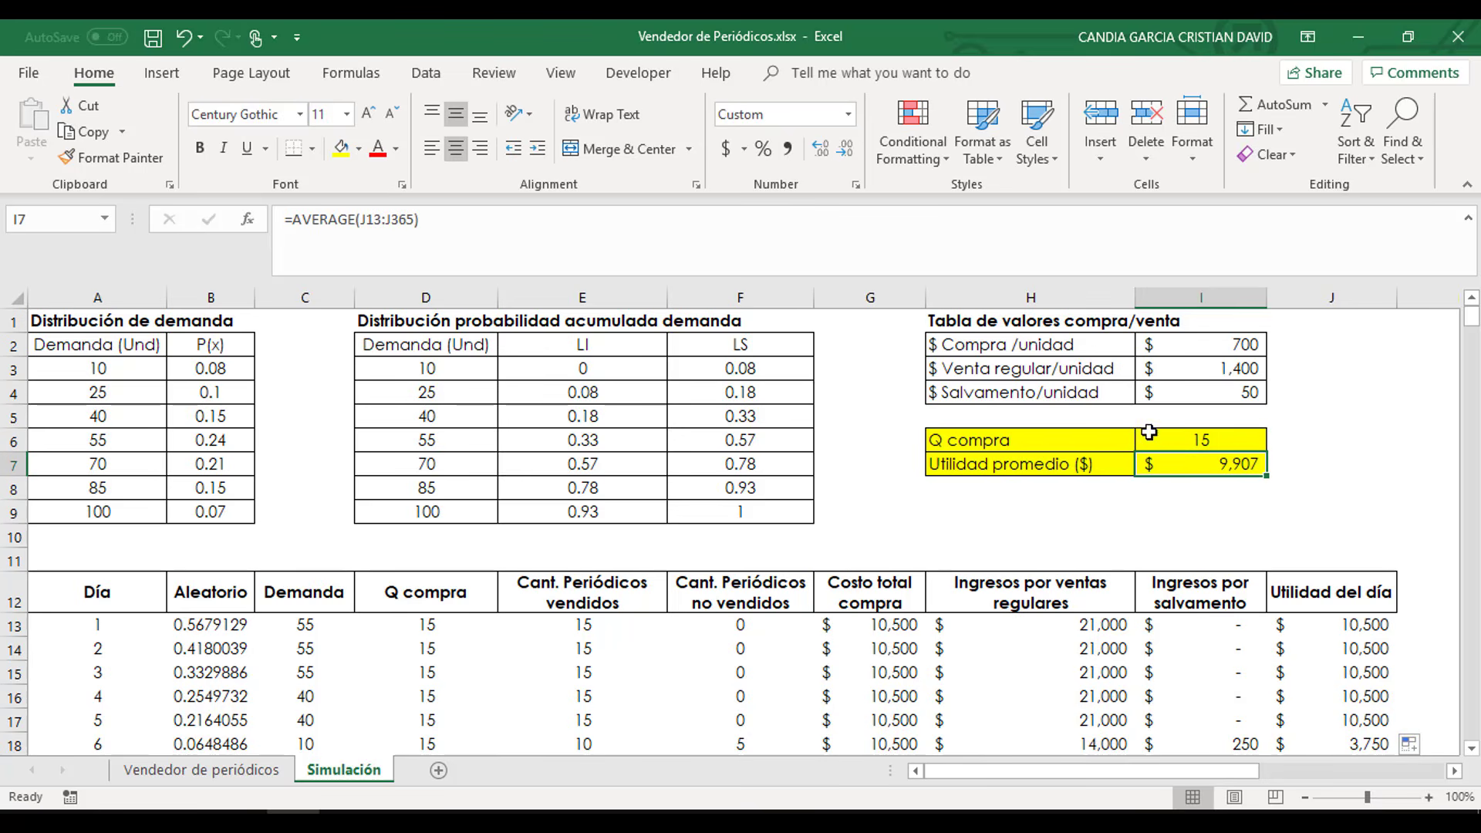
left_click(1217, 446)
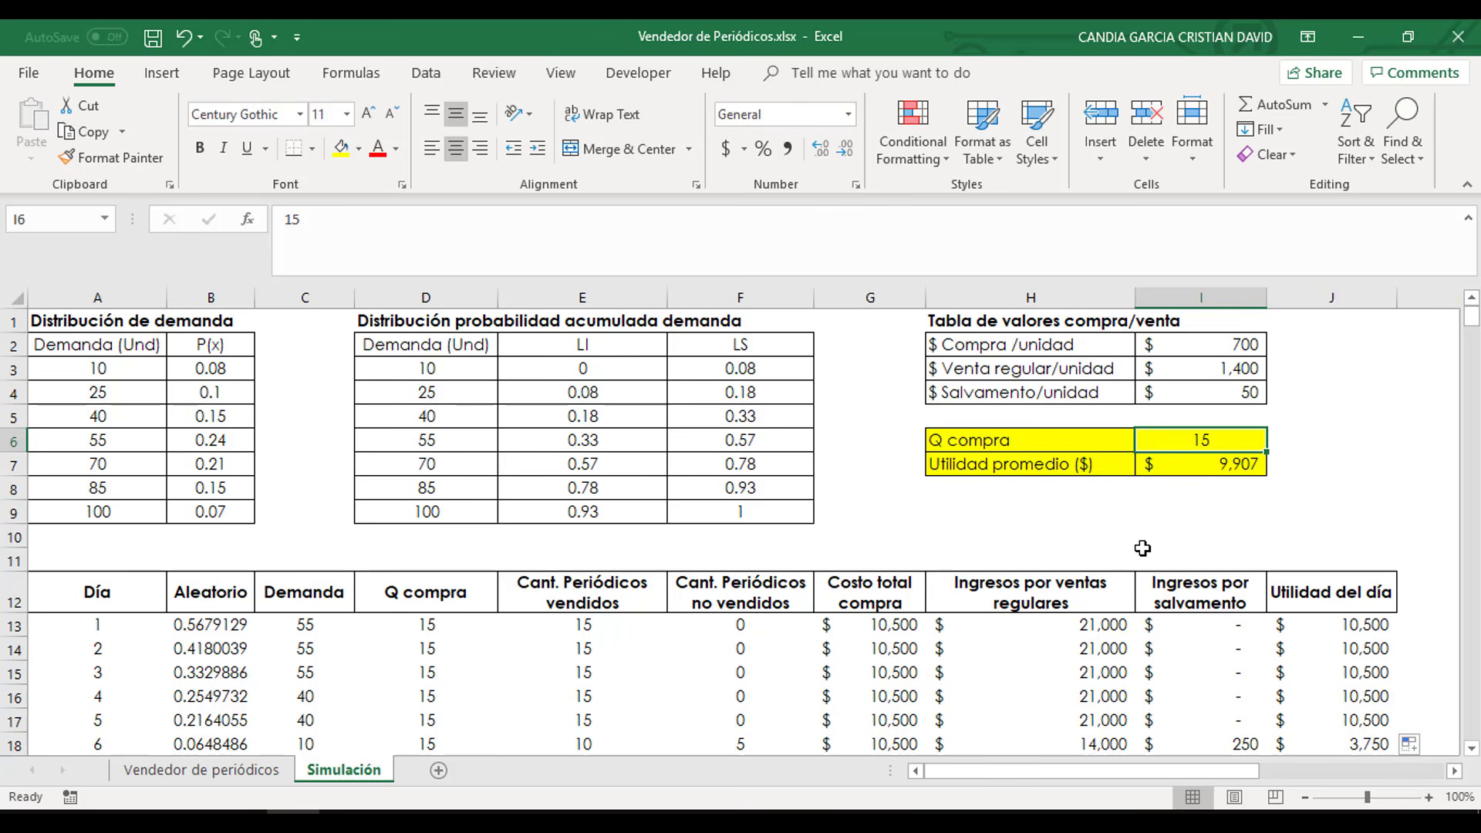
left_click(1168, 470)
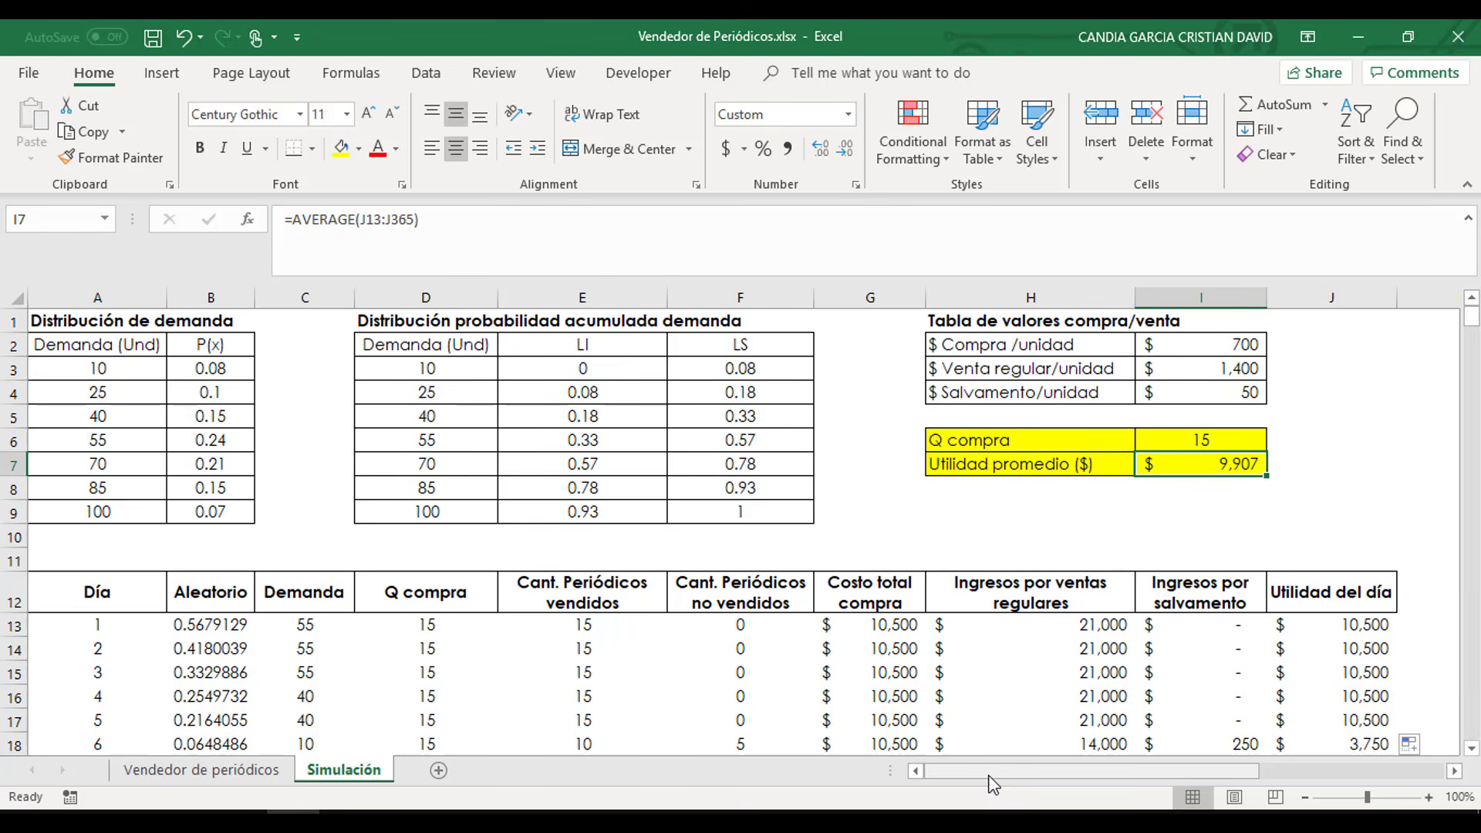
- Enter 15 as the first purchase quantity in L13, under Q in the replications table
left_click_drag(989, 775, 1187, 761)
scroll(793, 641, "down", 1)
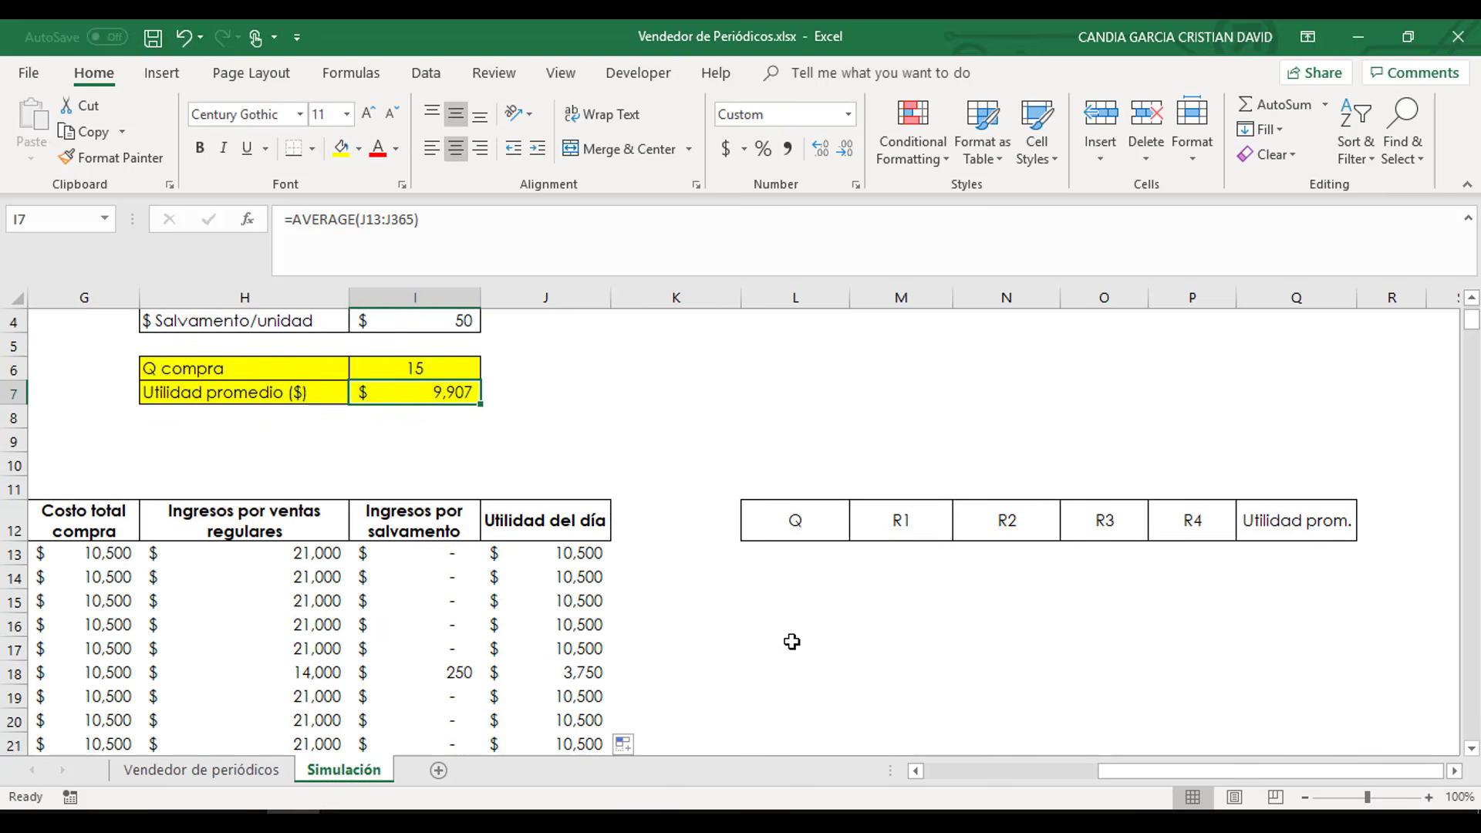
scroll(792, 641, "up", 1)
left_click(806, 605)
left_click(809, 624)
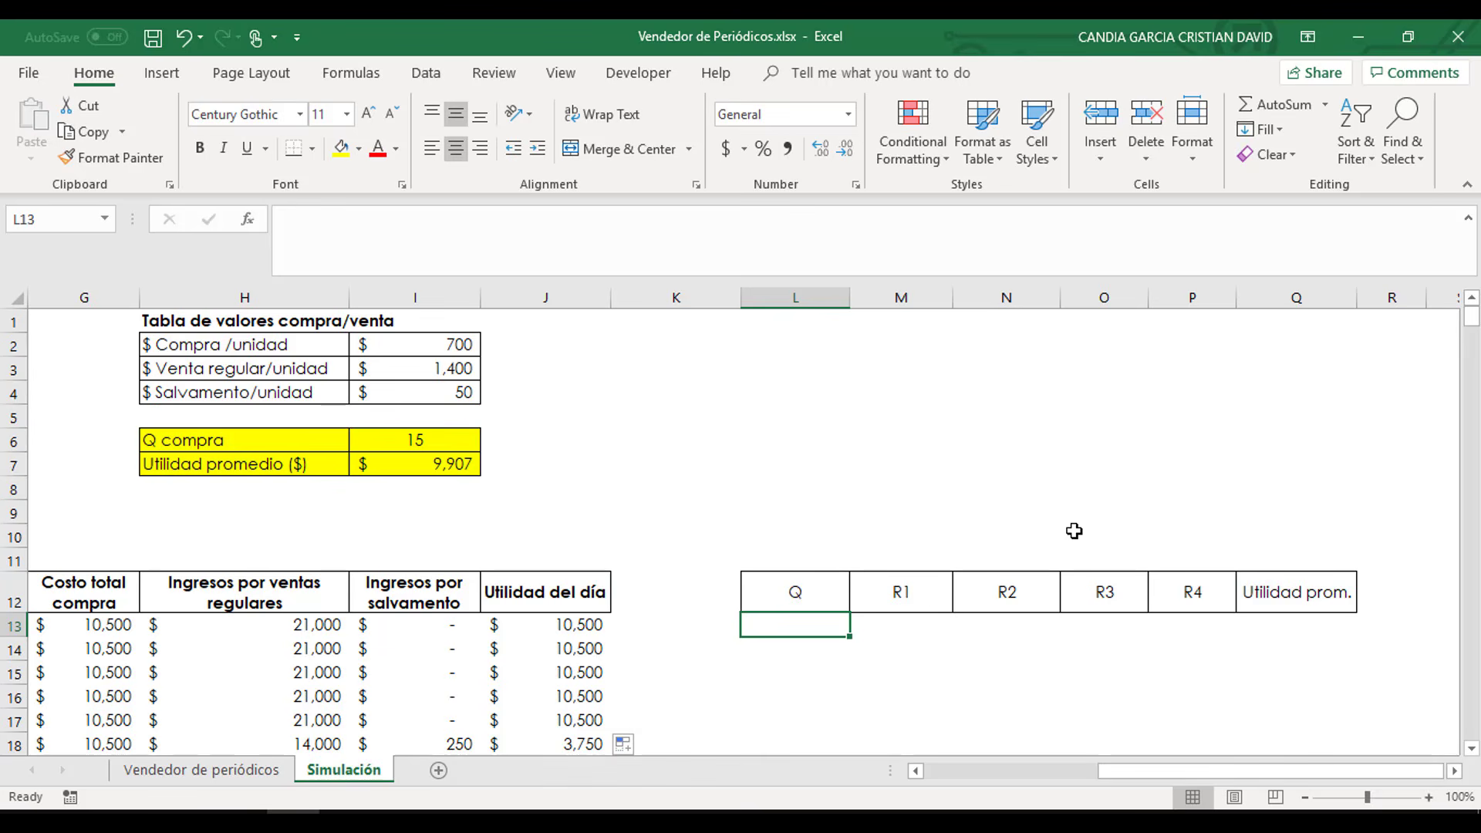
type("15")
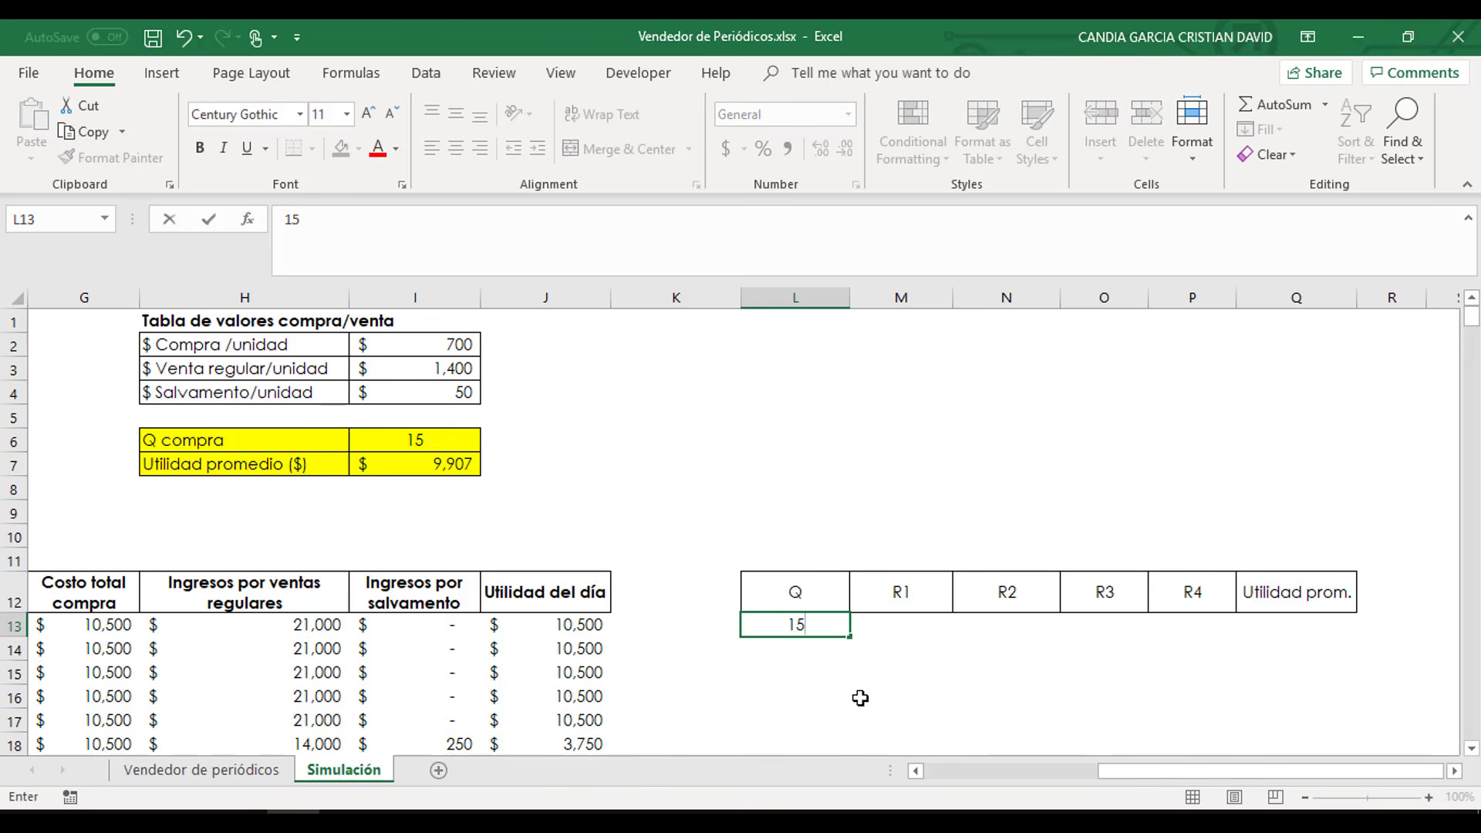
key("Return")
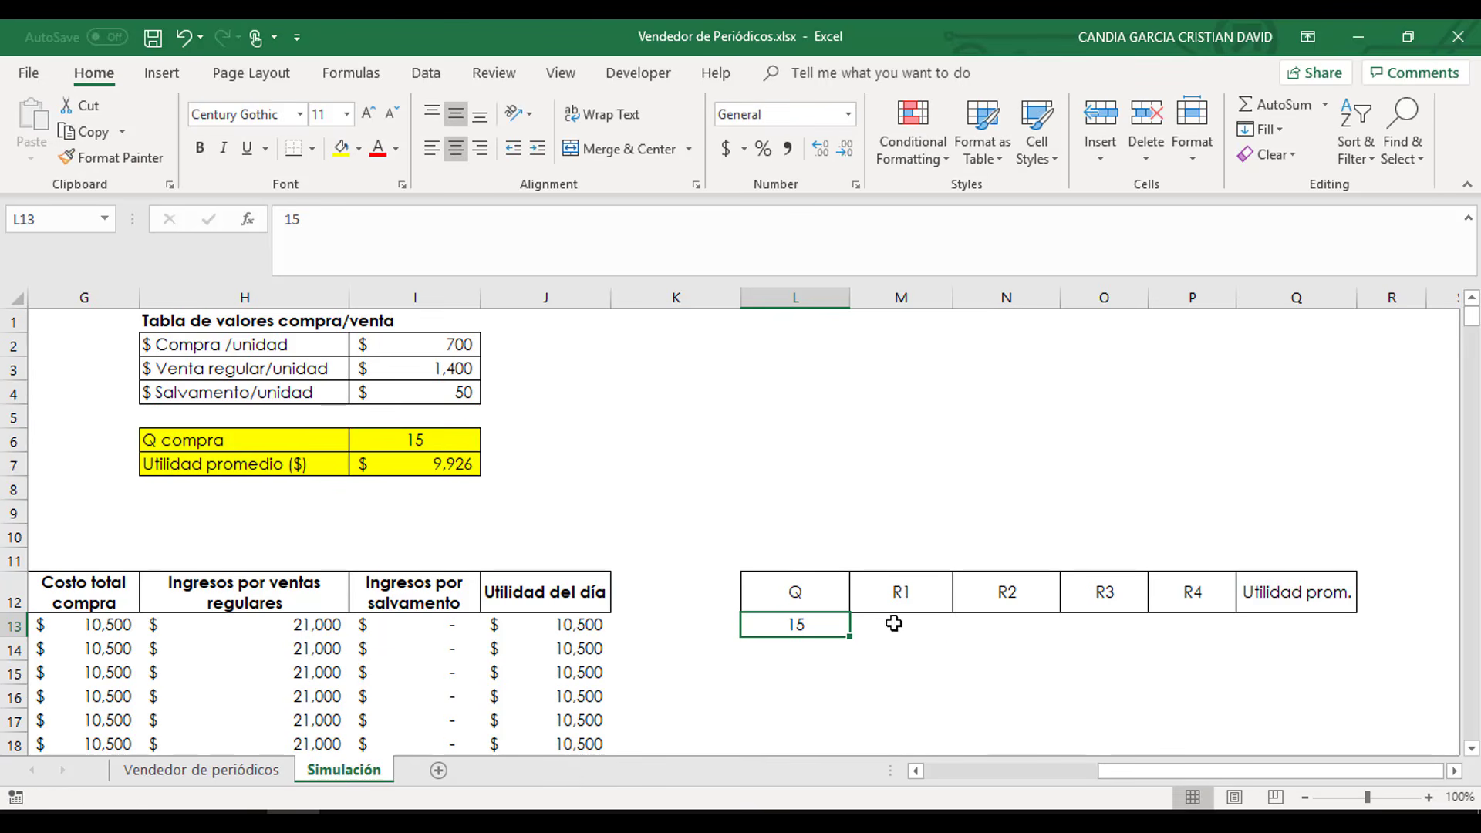
- Check the average profit in I7 and the random number formula in B13, and recalculate the sheet for a new replication
left_click(892, 623)
left_click(420, 464)
left_click_drag(1142, 771, 862, 763)
left_click(212, 617)
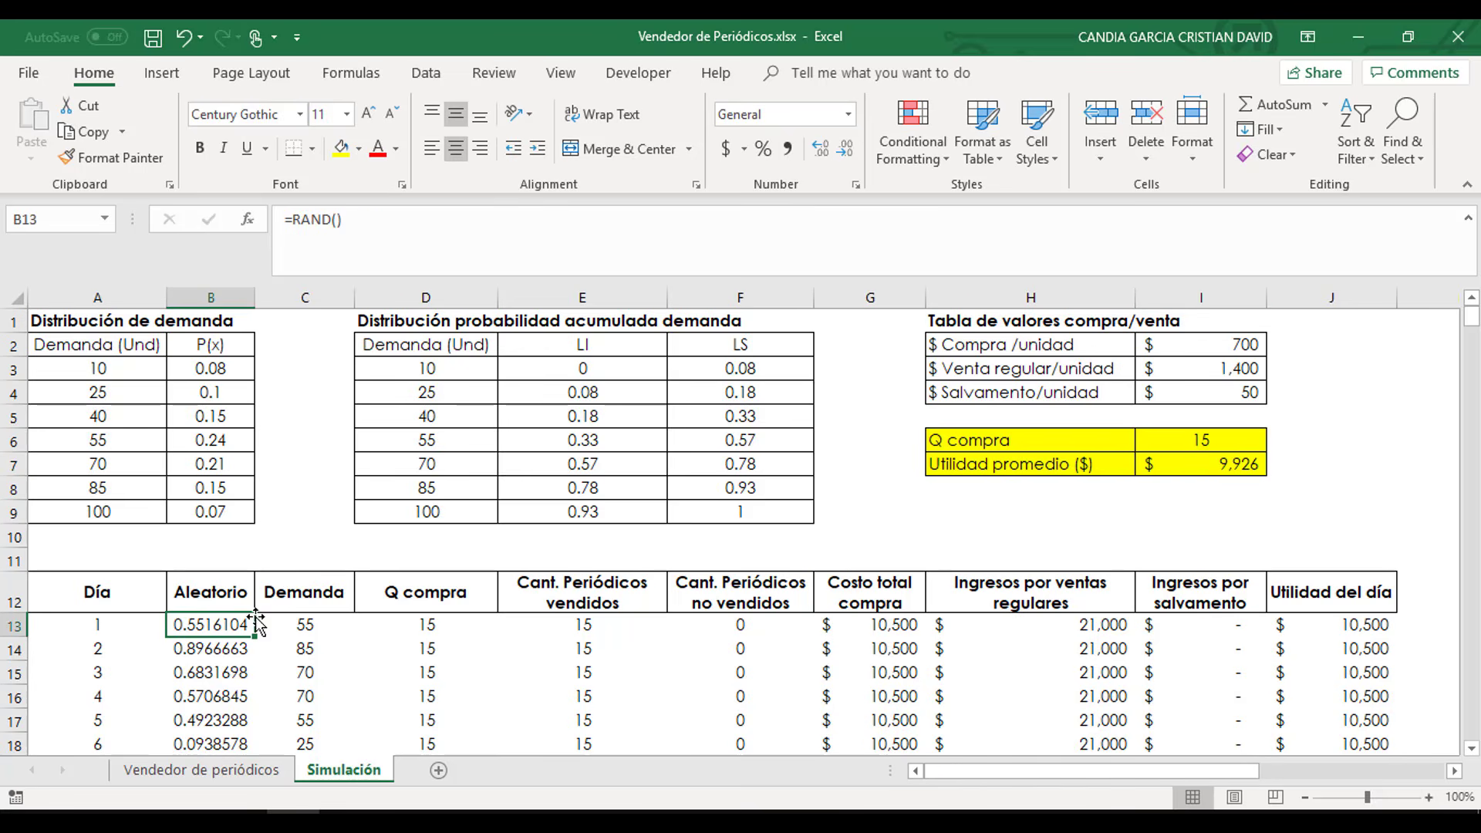
left_click(276, 535)
key("F9")
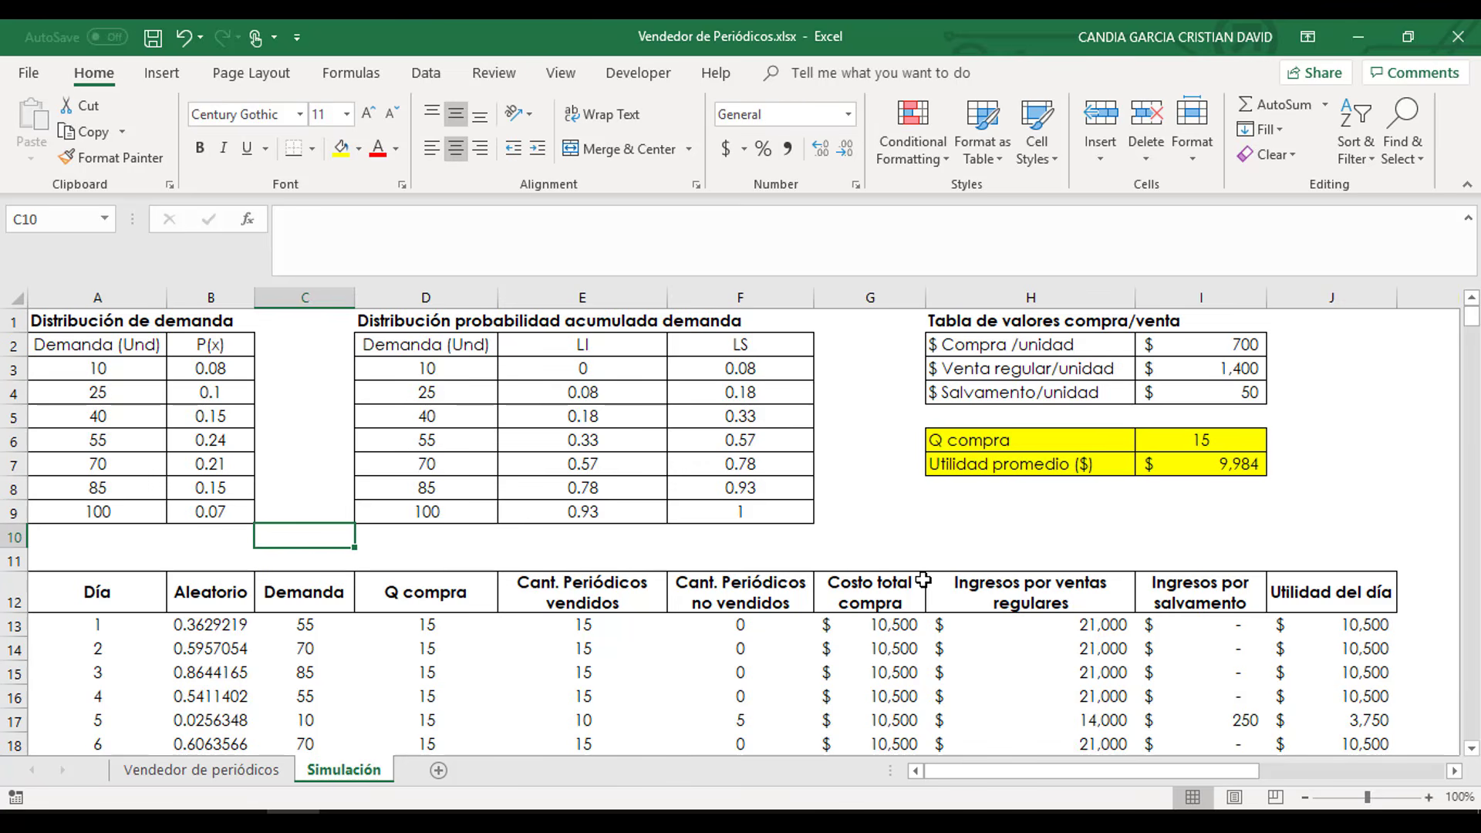
key("shift")
key("shift")
key("shift")
key("shift")
key("shift")
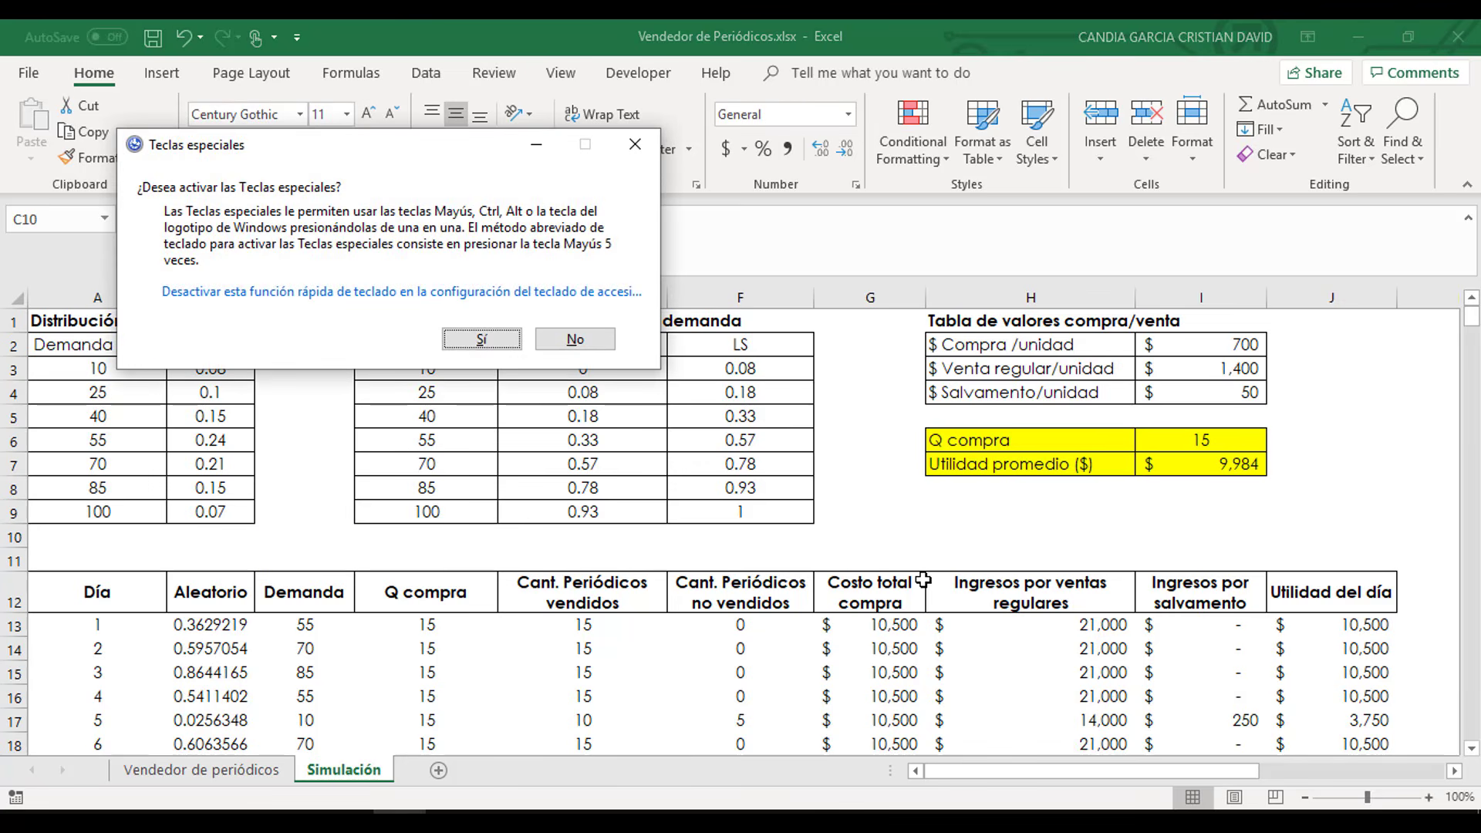
left_click(635, 144)
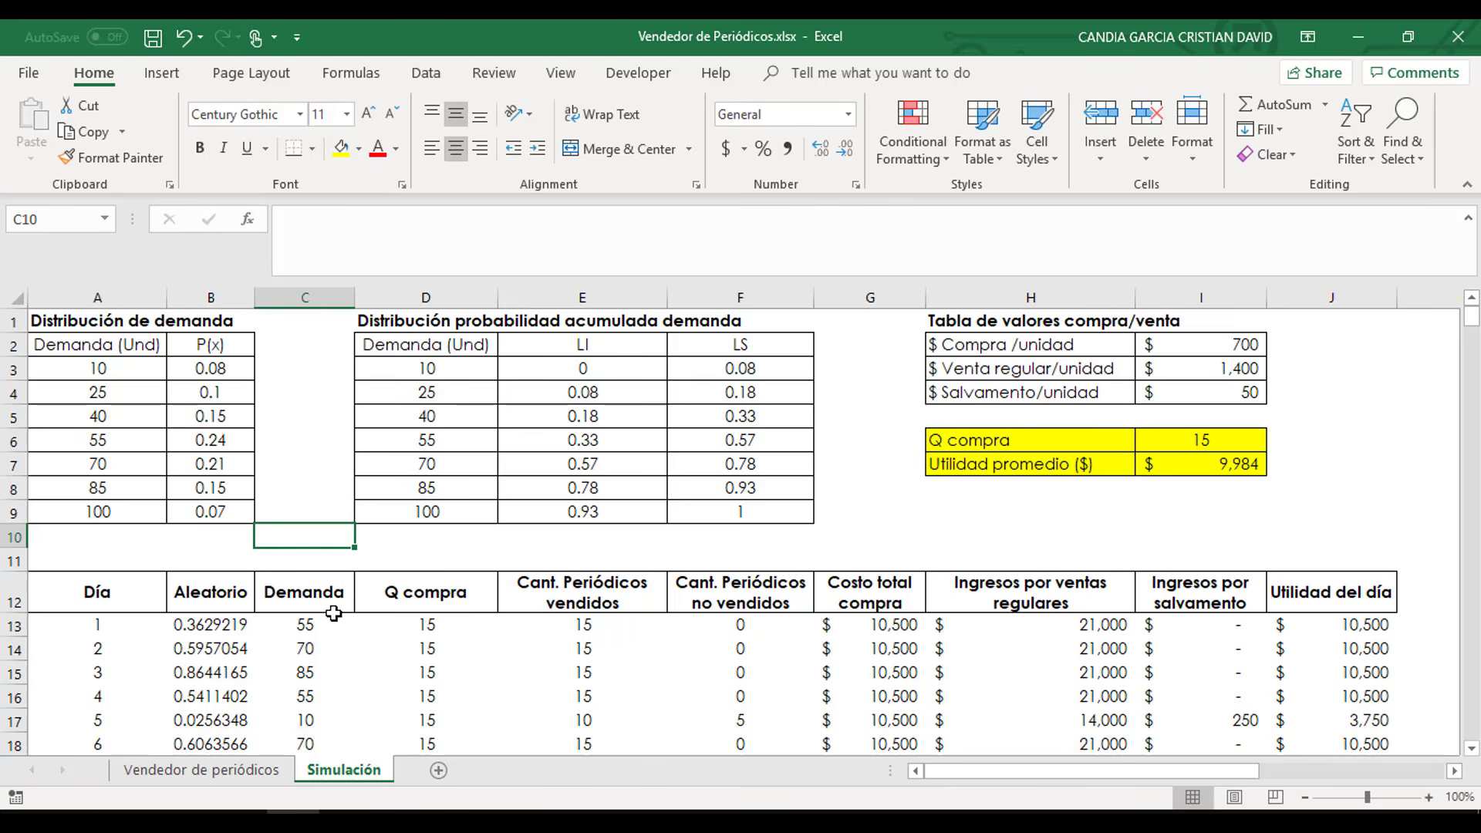
- Recalculate the sheet repeatedly and examine how the average profit in I7 varies between replications for Q compra 15
key("F9")
key("F9")
key("F9")
key("F9")
key("F9")
key("F9")
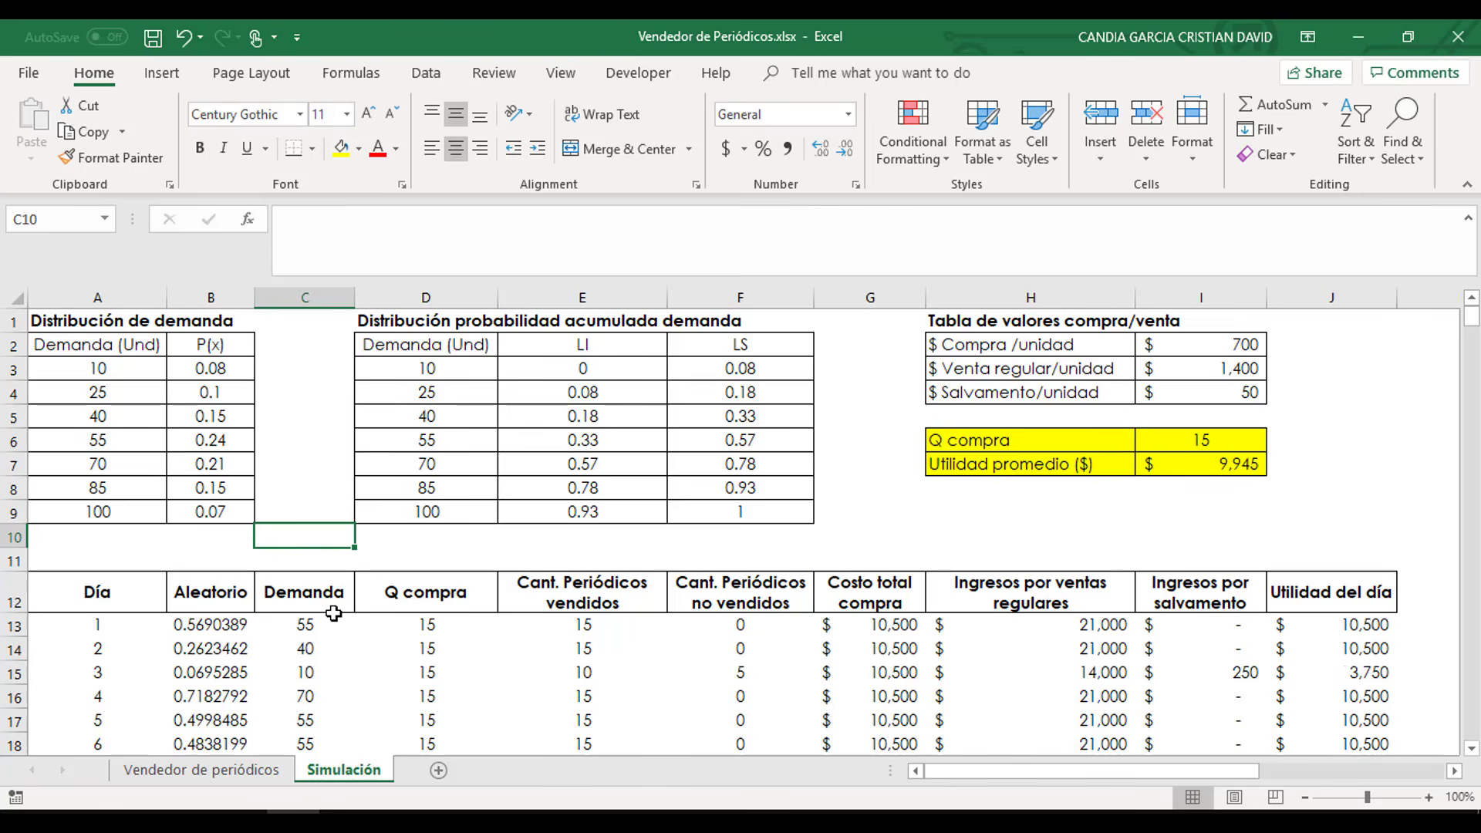
key("F9")
key("F9")
key("F9")
key("F9")
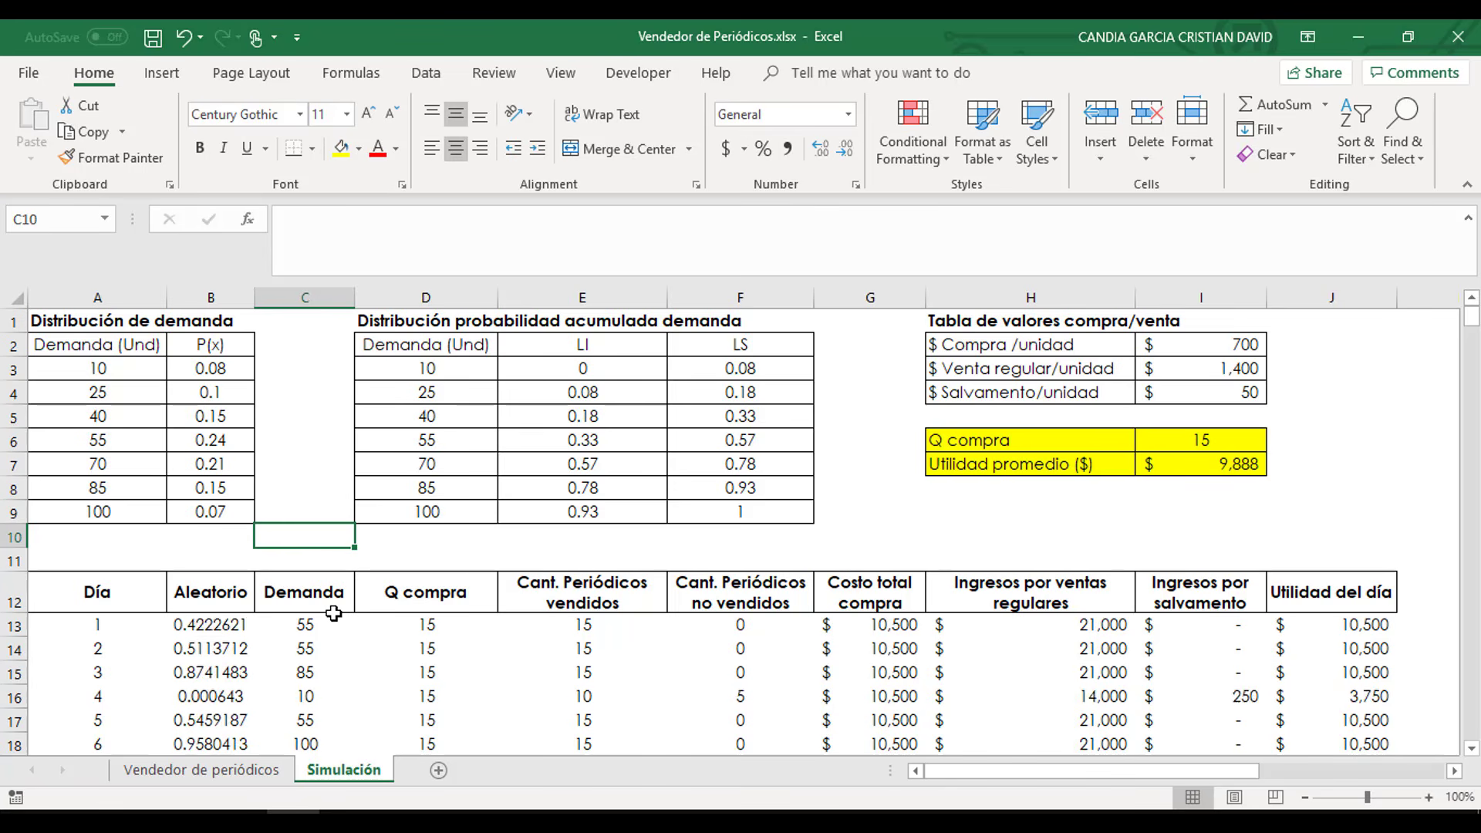
key("F9")
key("F9")
key("F9")
key("F9")
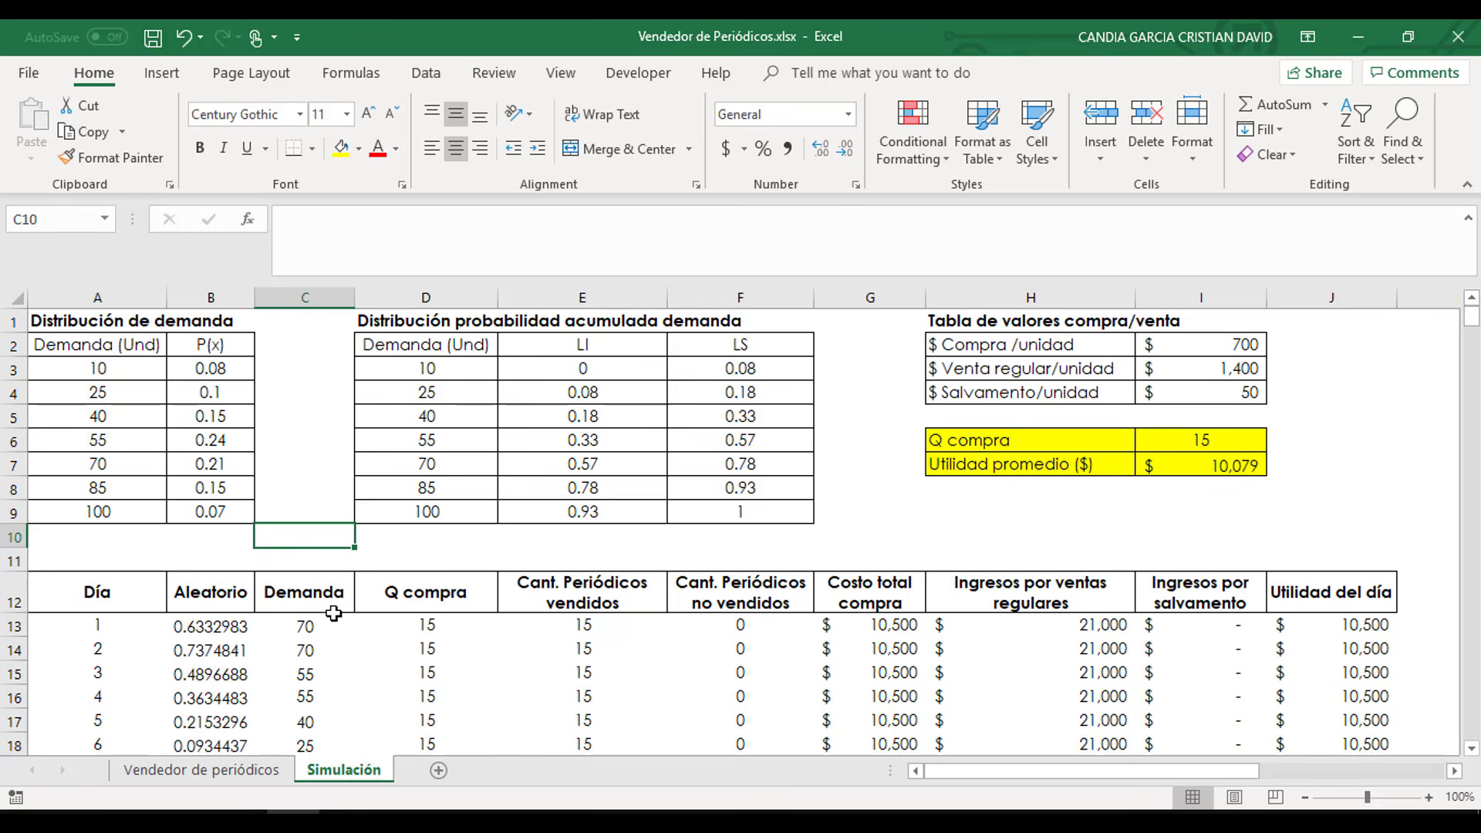
key("F9")
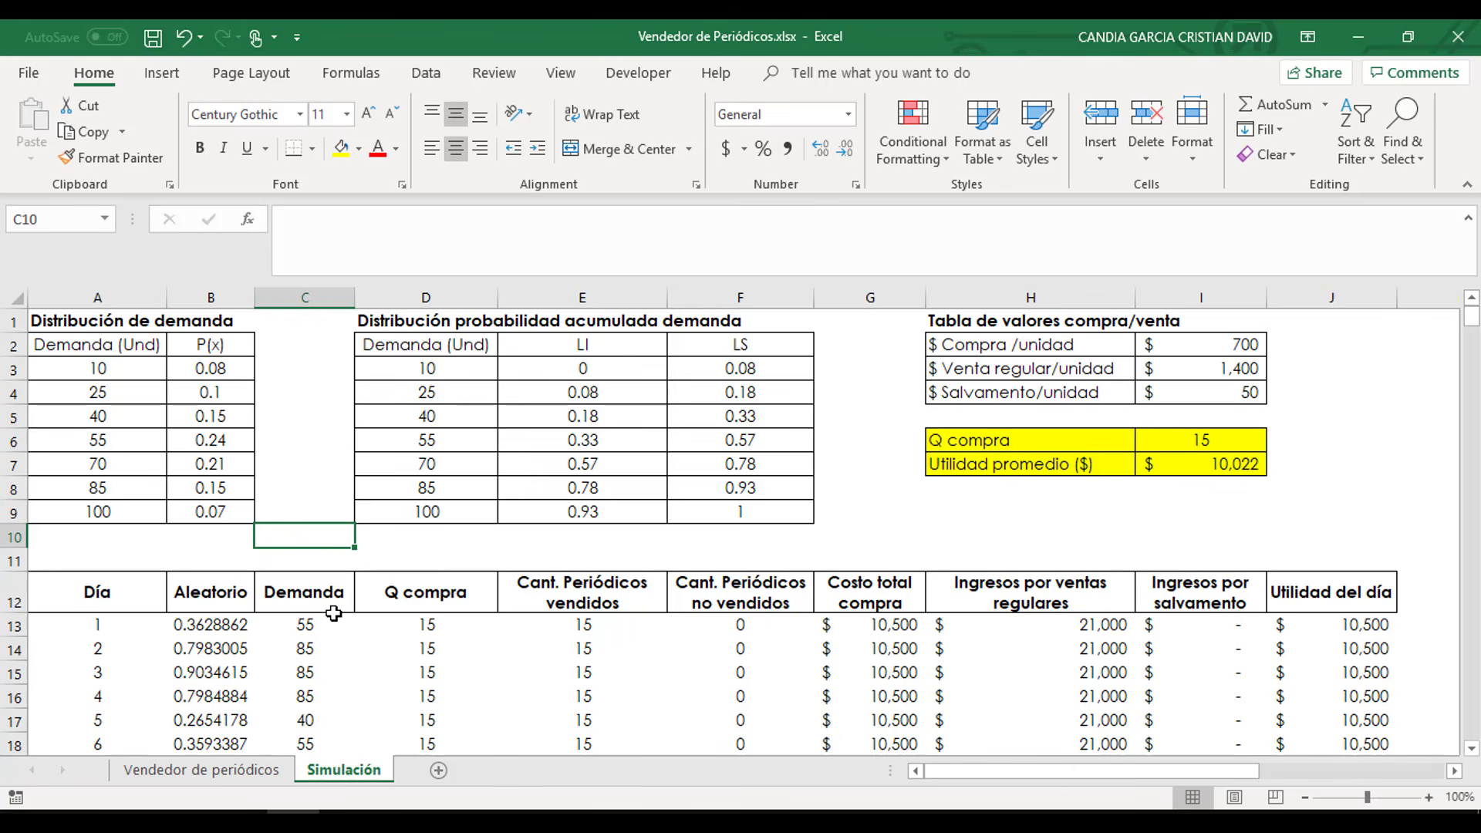
- Copy the average profit from I7 and paste it as a value into M13, under R1 for Q 15
left_click_drag(948, 770, 1122, 770)
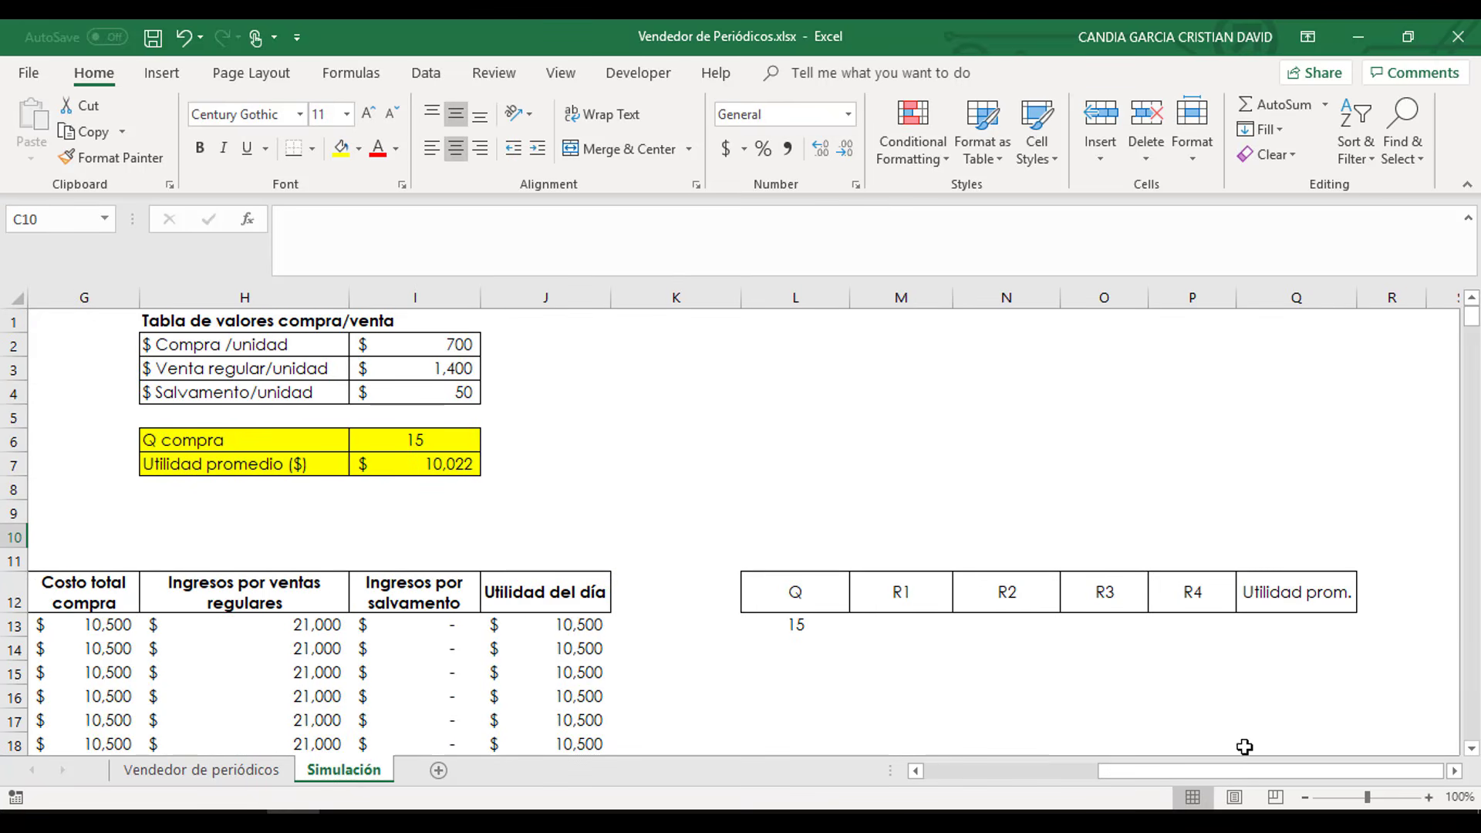
left_click(446, 465)
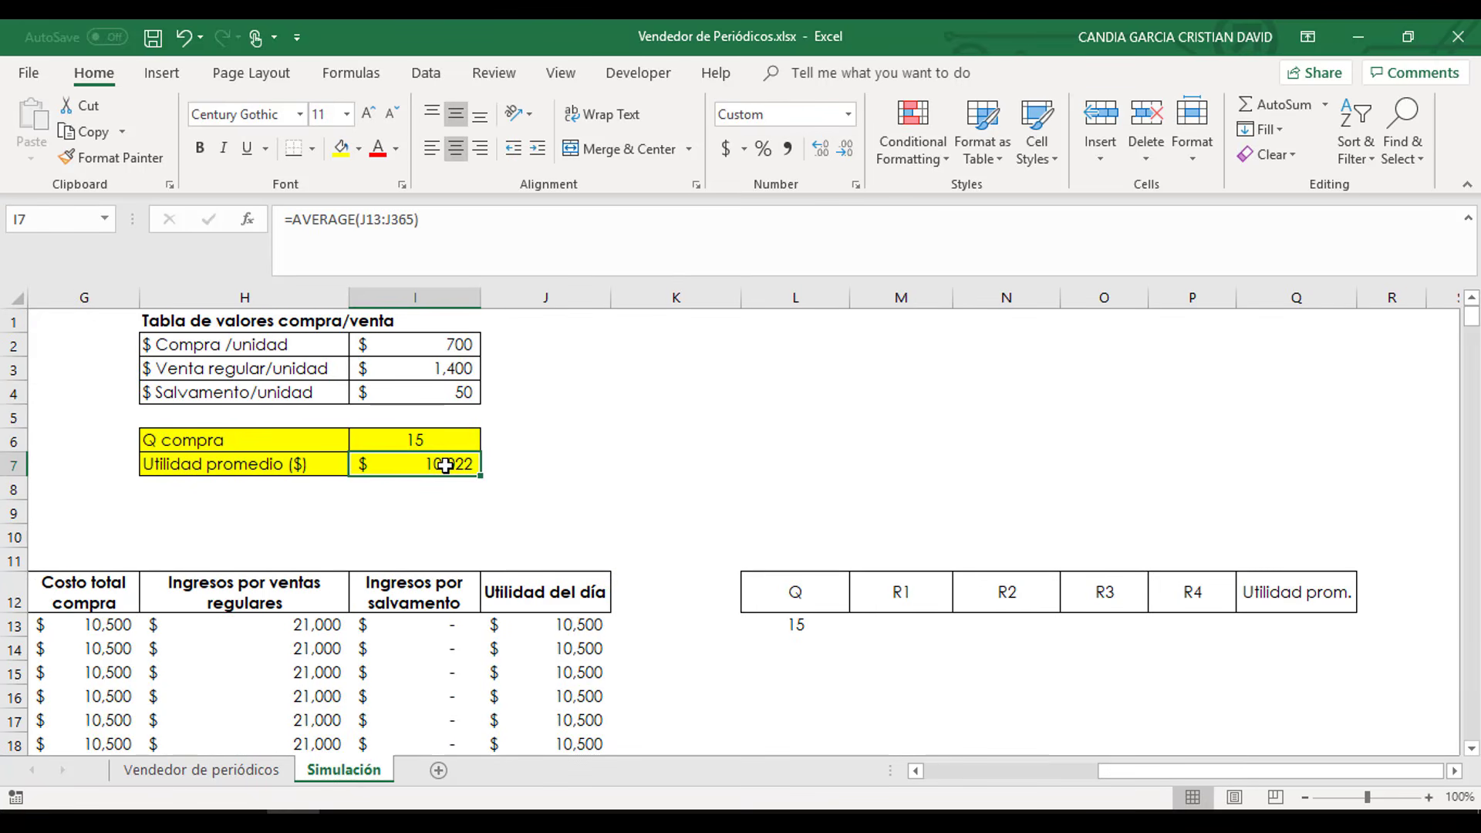
key("ctrl+c")
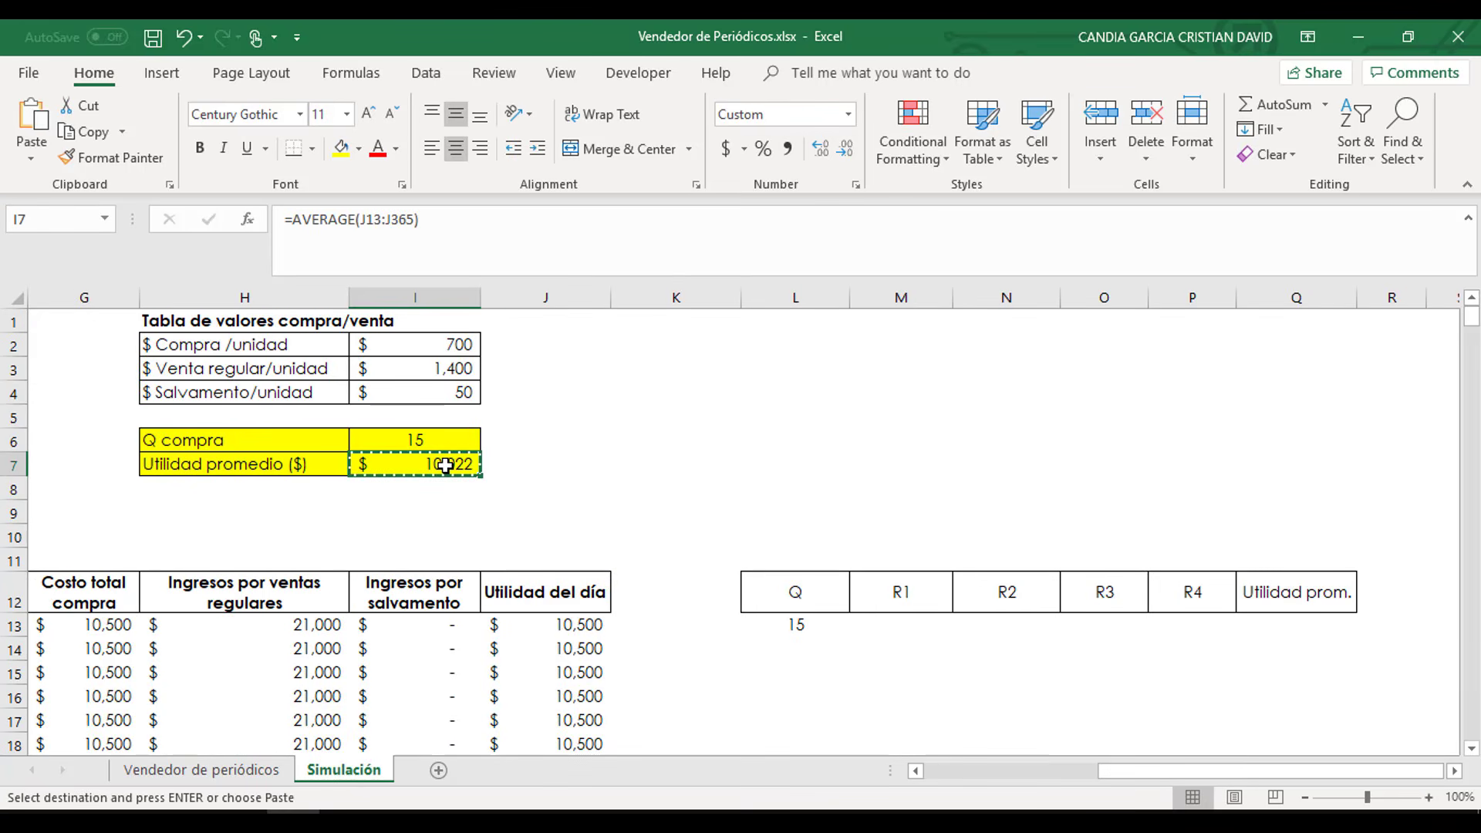
left_click(889, 628)
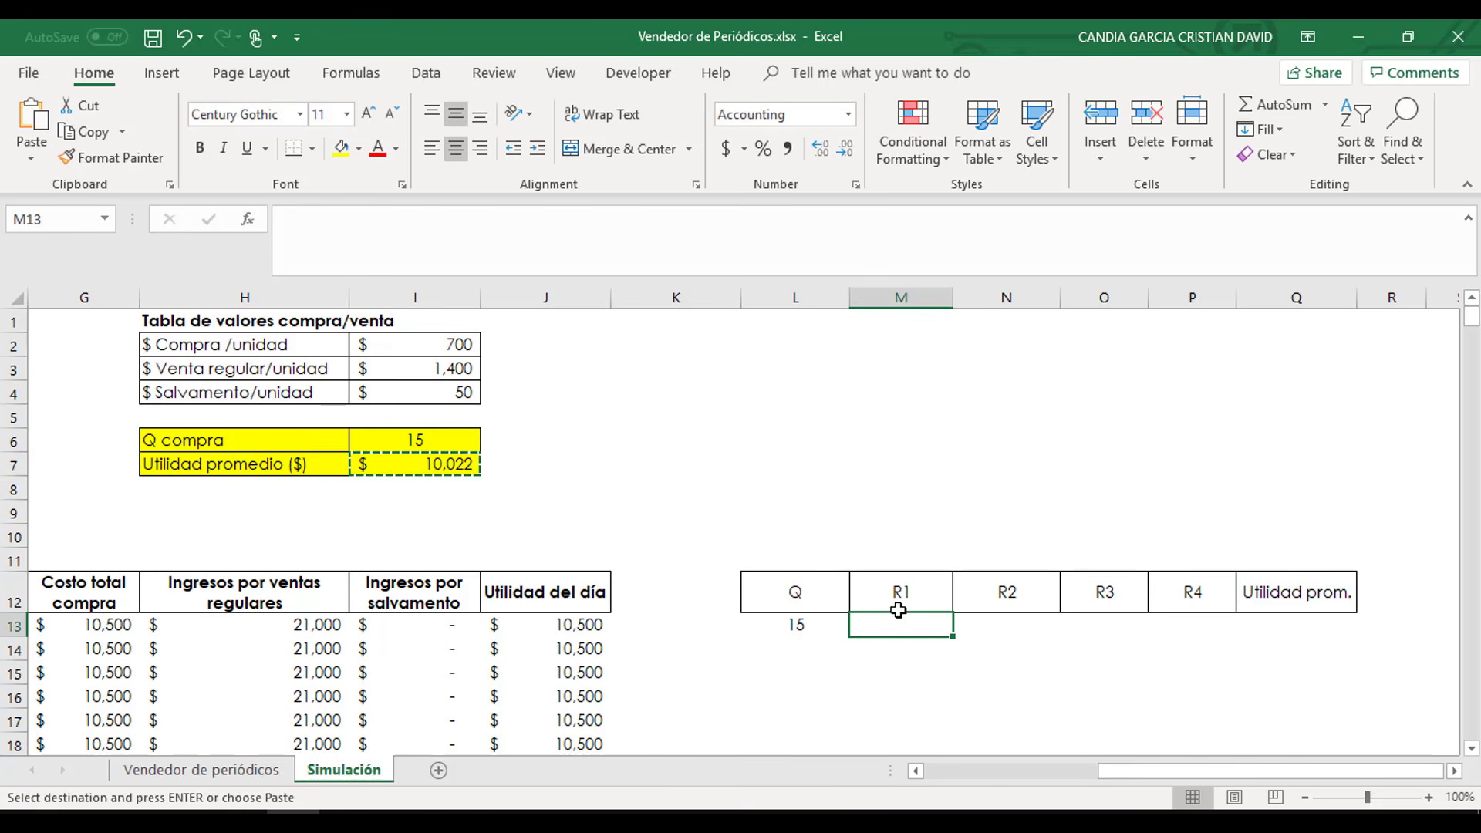
right_click(888, 624)
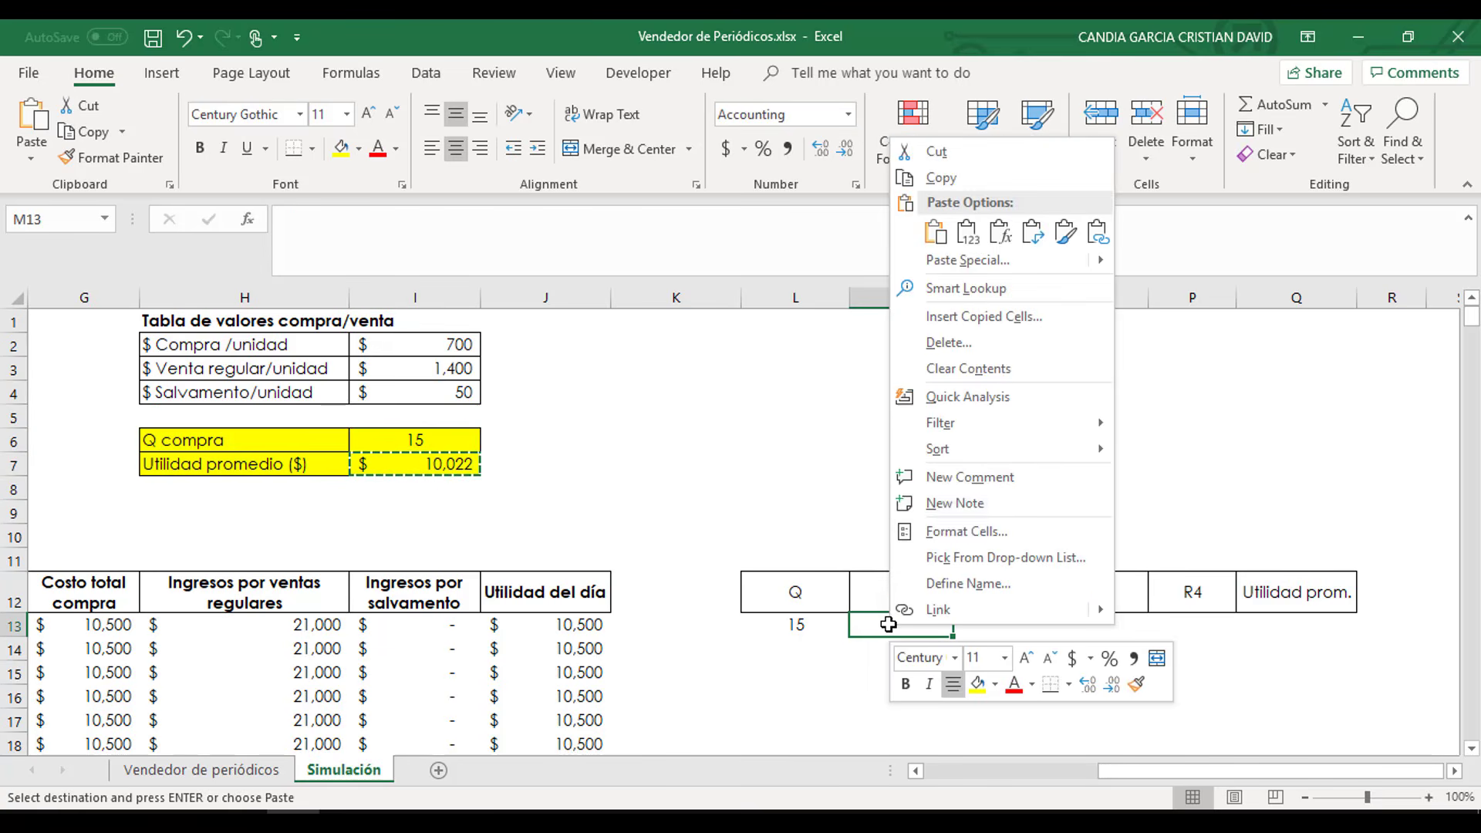
left_click(967, 233)
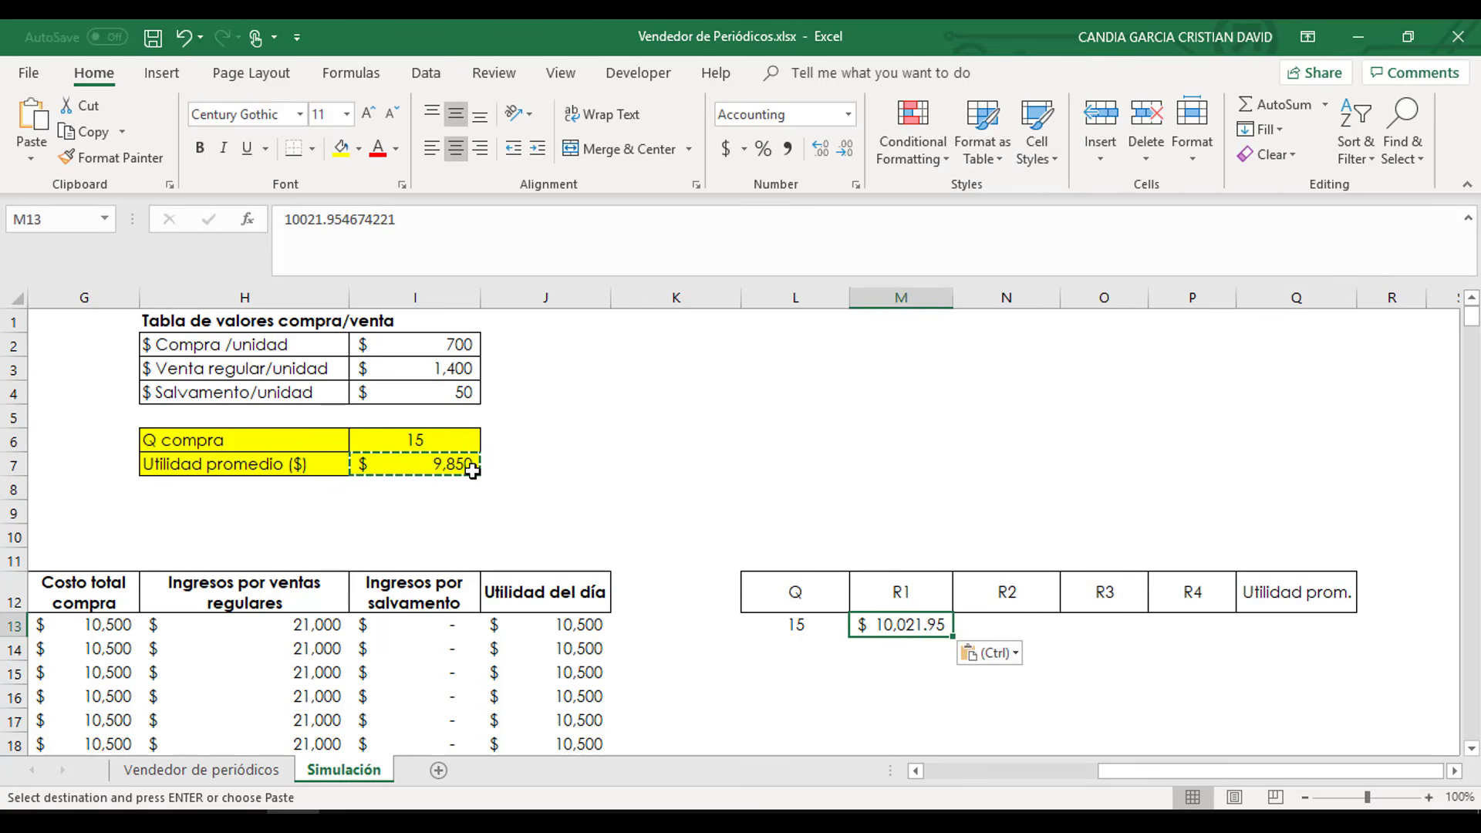
- Fill replications R2, R3 and R4 for Q 15 by pasting the copied average profit as values into N13, O13 and P13
left_click(993, 626)
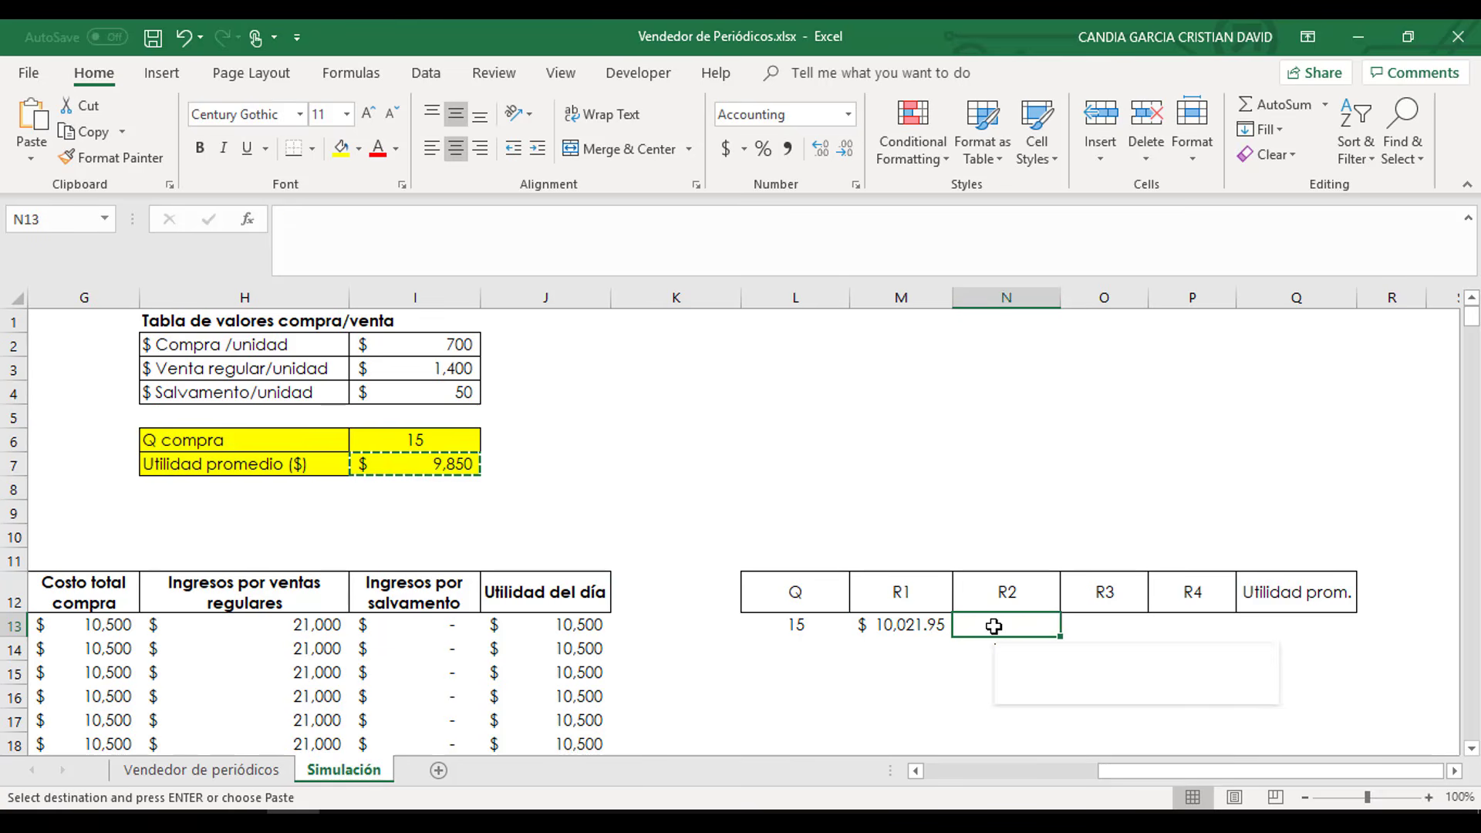
right_click(993, 626)
left_click(1037, 262)
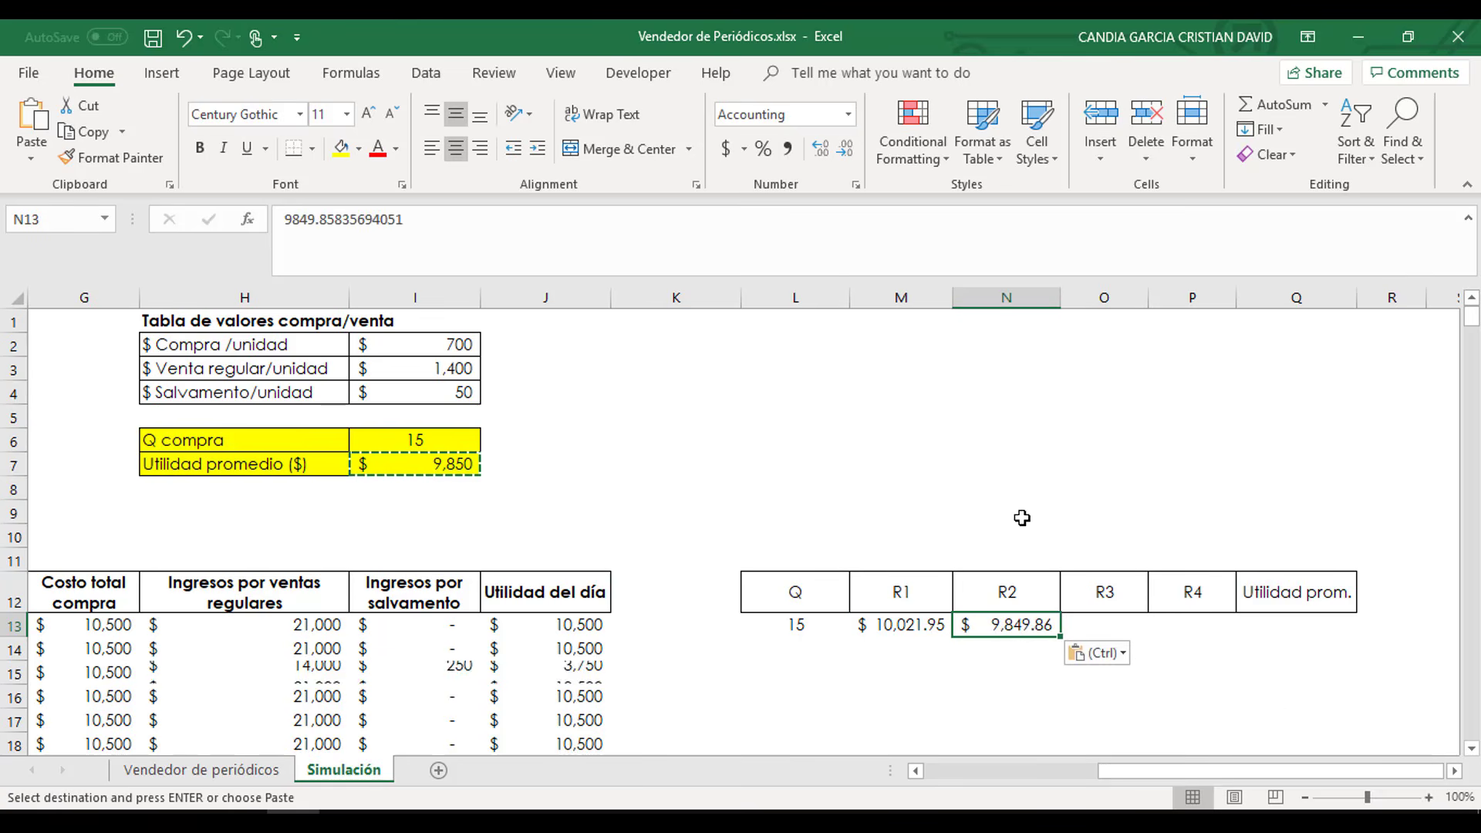
left_click(1109, 623)
right_click(1111, 623)
left_click(1189, 231)
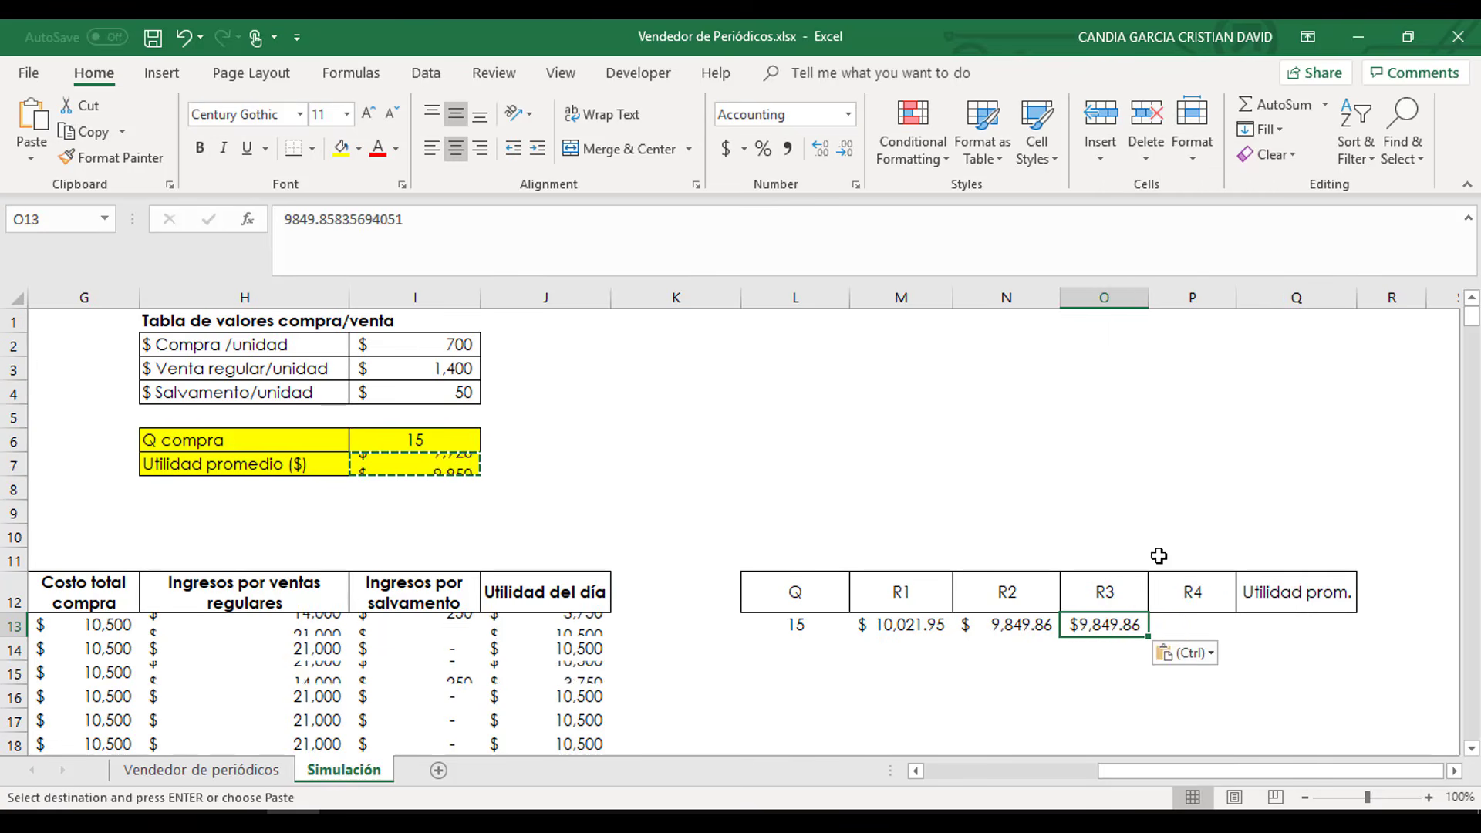
right_click(1192, 625)
left_click(1269, 231)
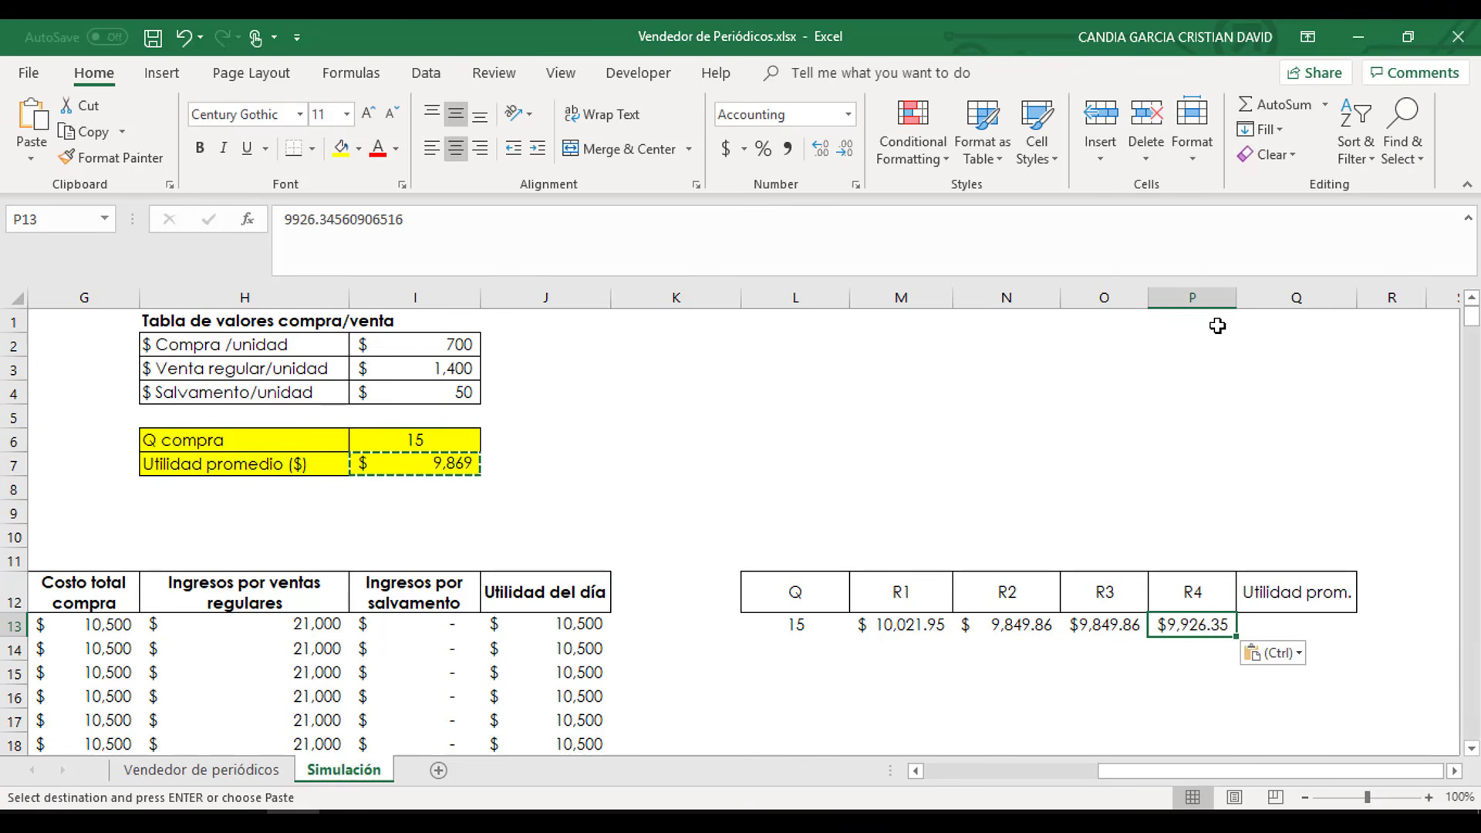
- Add 25 as the second Q in L14 and set Q compra in I6 to 25
left_click(808, 657)
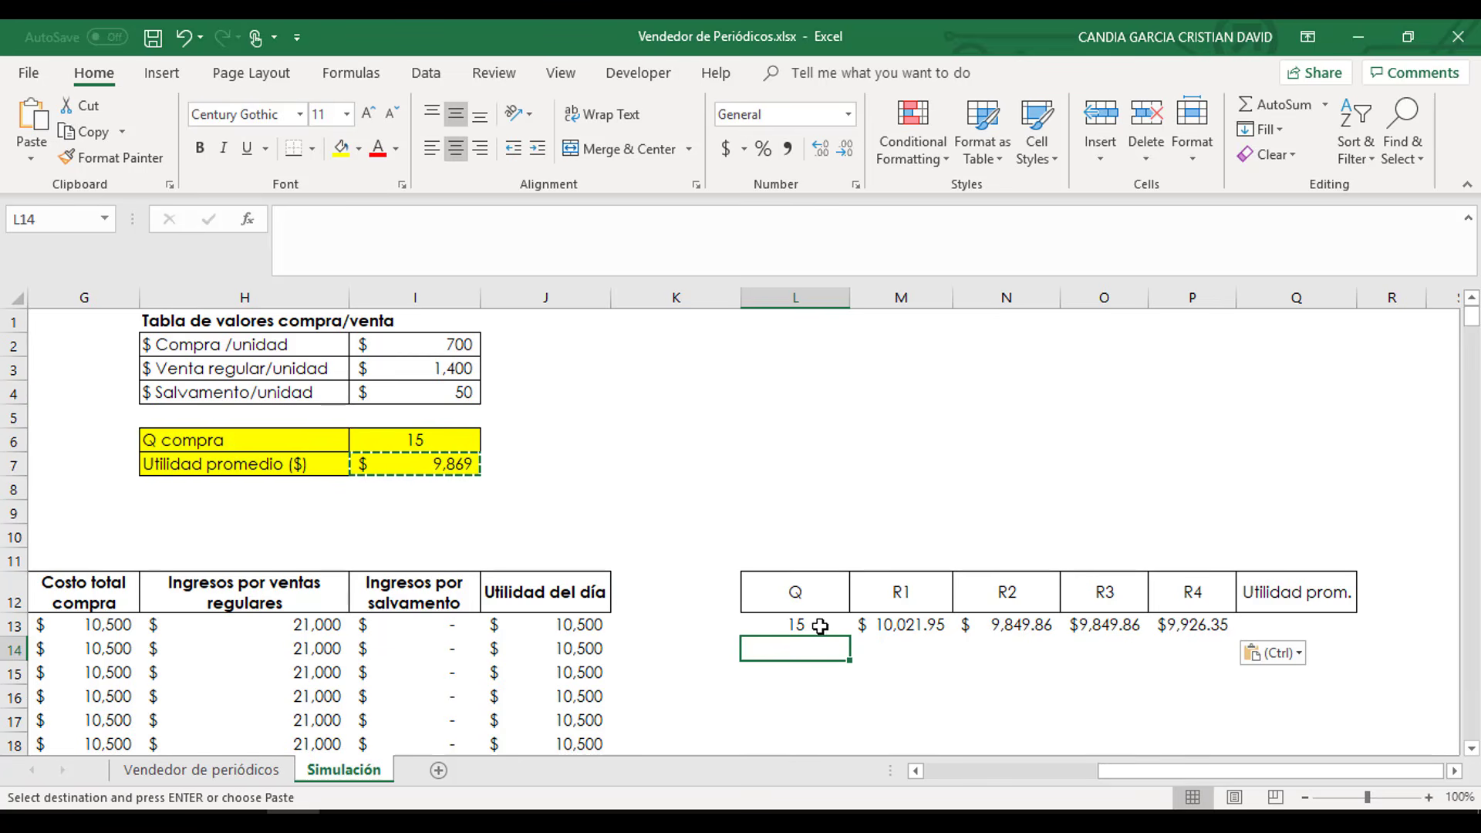
type("25")
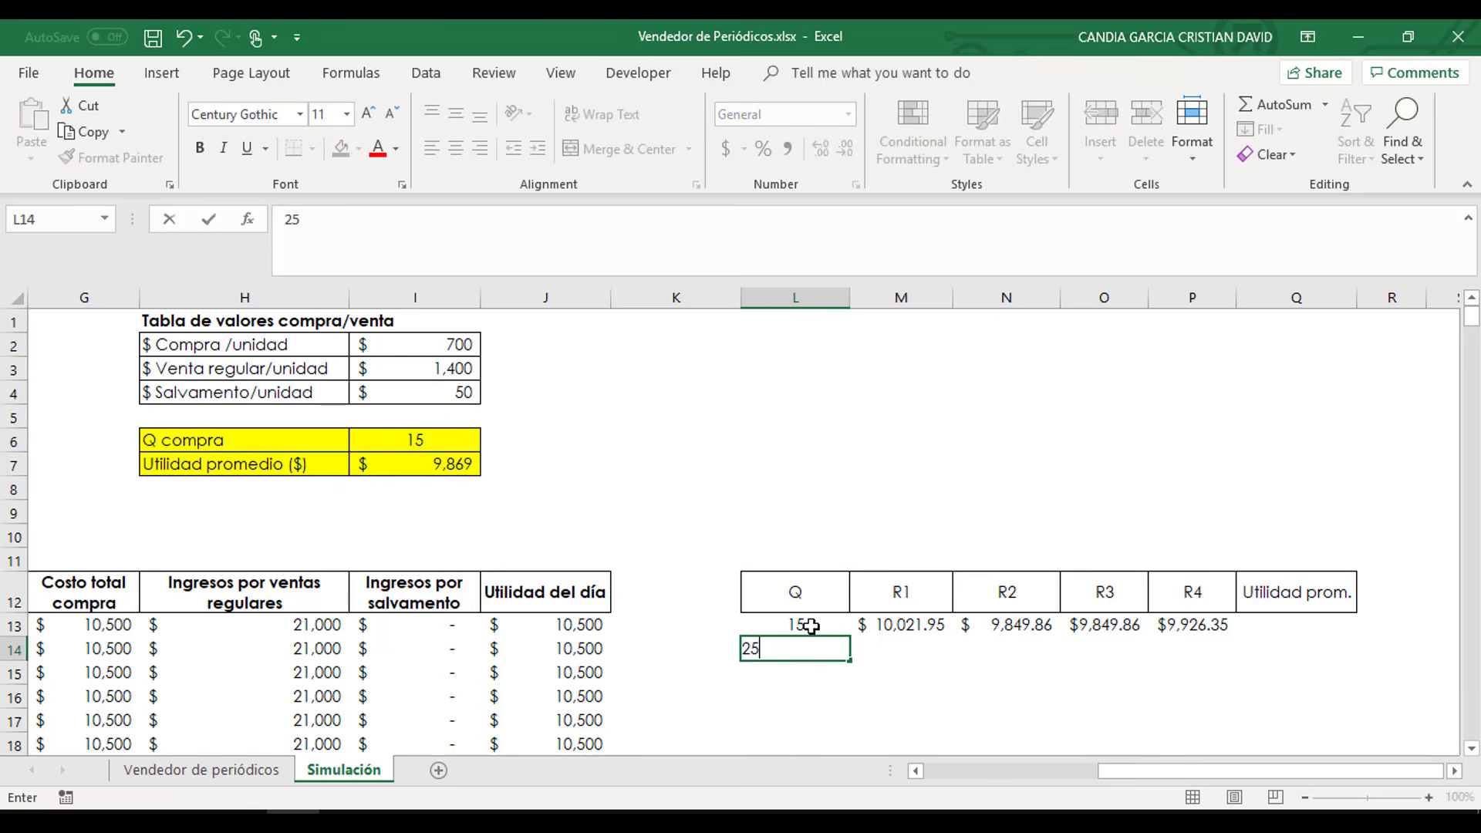
left_click(767, 519)
left_click(428, 438)
key("BackSpace")
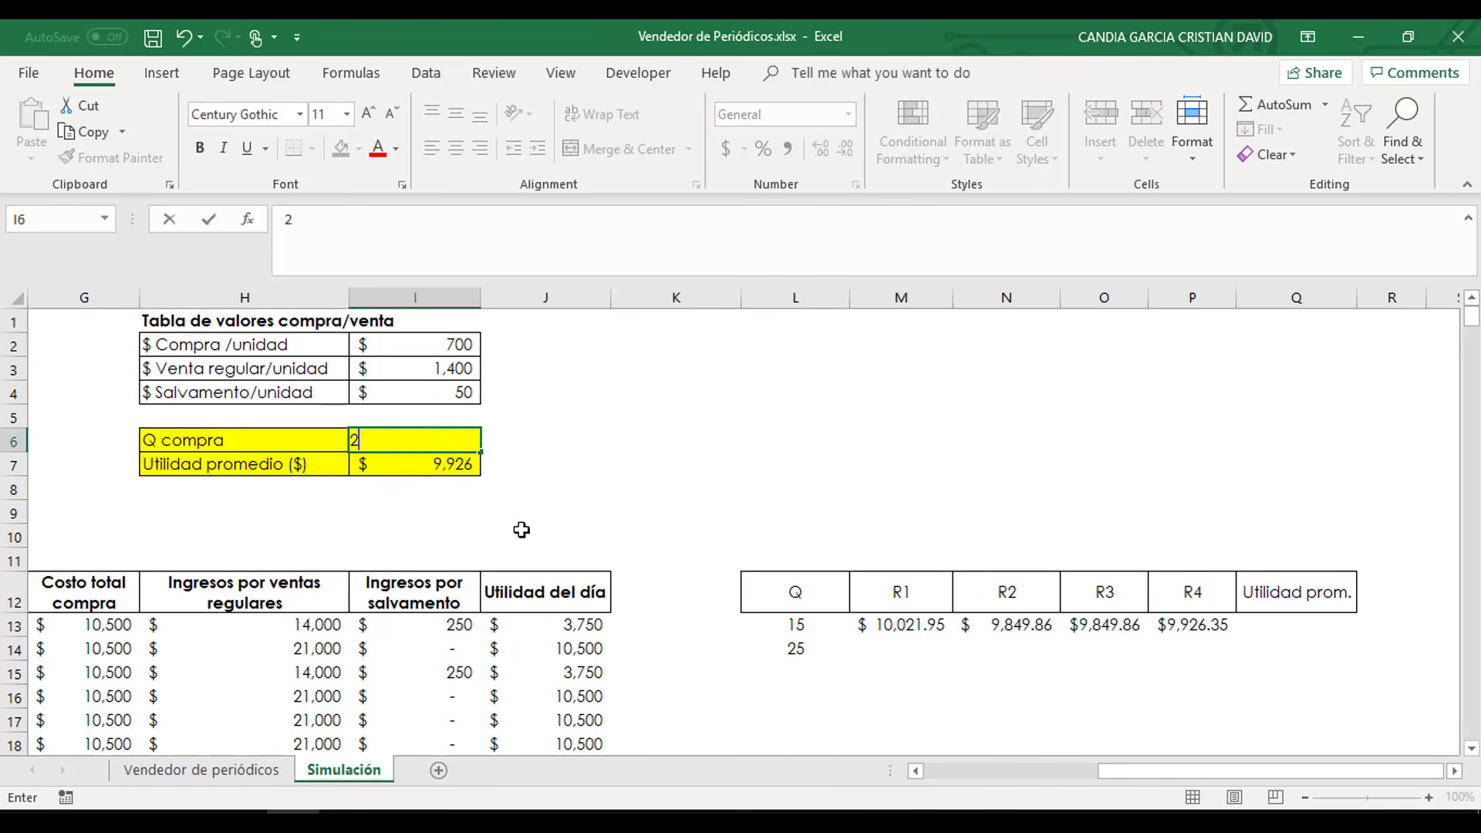
type("25")
left_click(618, 446)
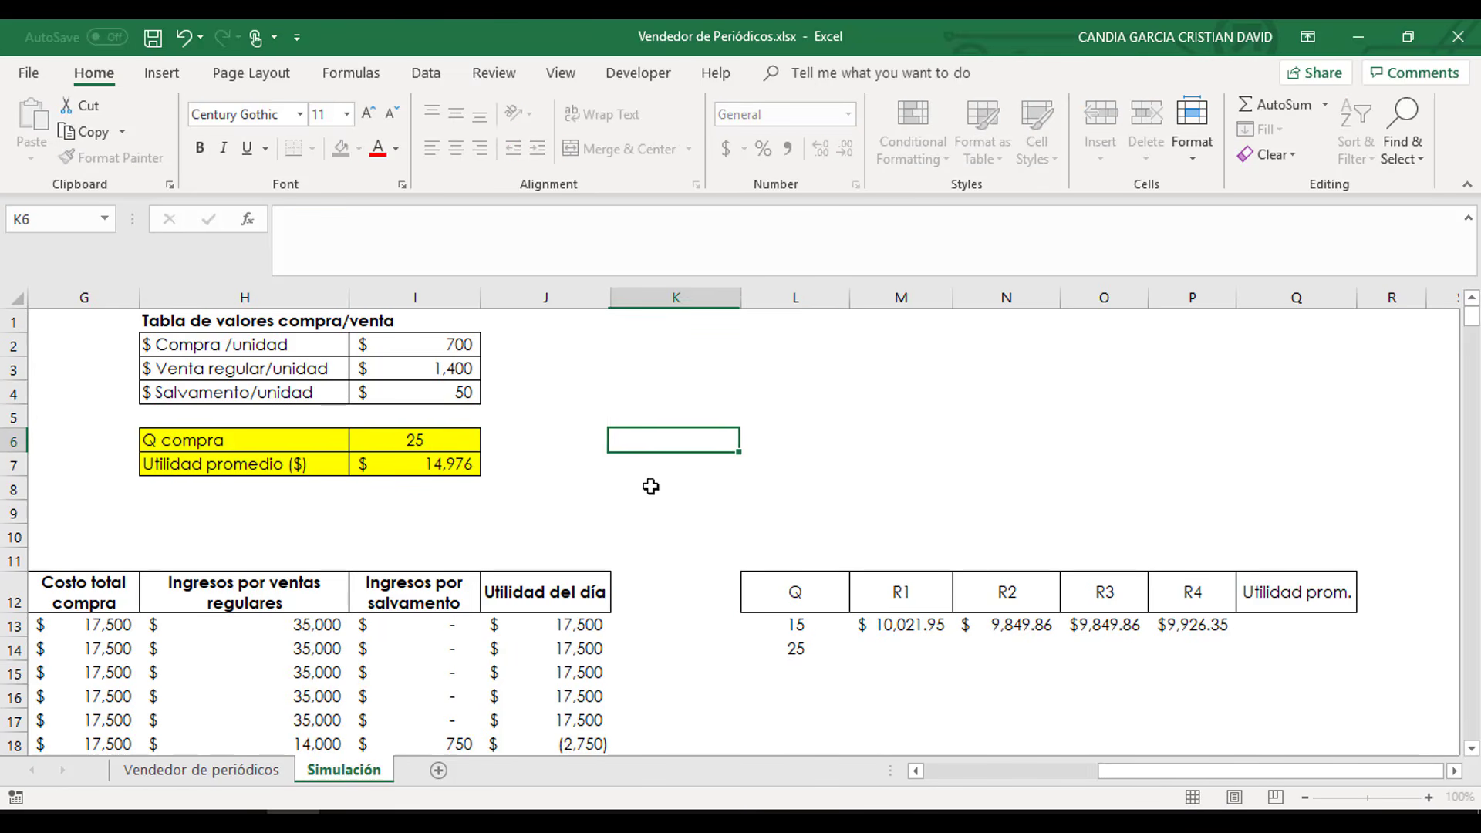
- Copy the average profit from I7 and paste it as a value into M14, under R1 for Q 25
left_click(798, 648)
left_click(414, 472)
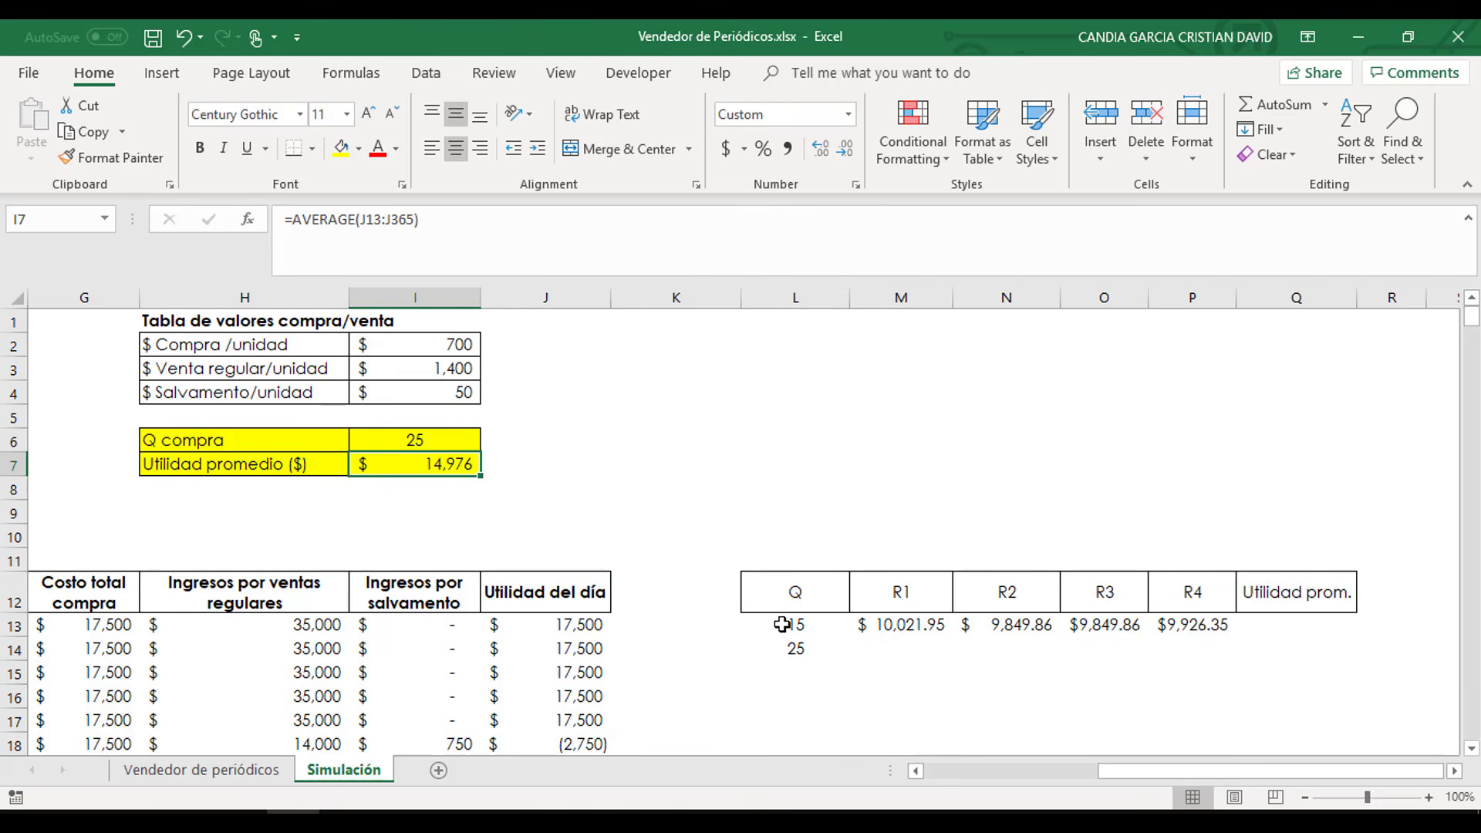
key("ctrl+c")
left_click(895, 649)
right_click(895, 650)
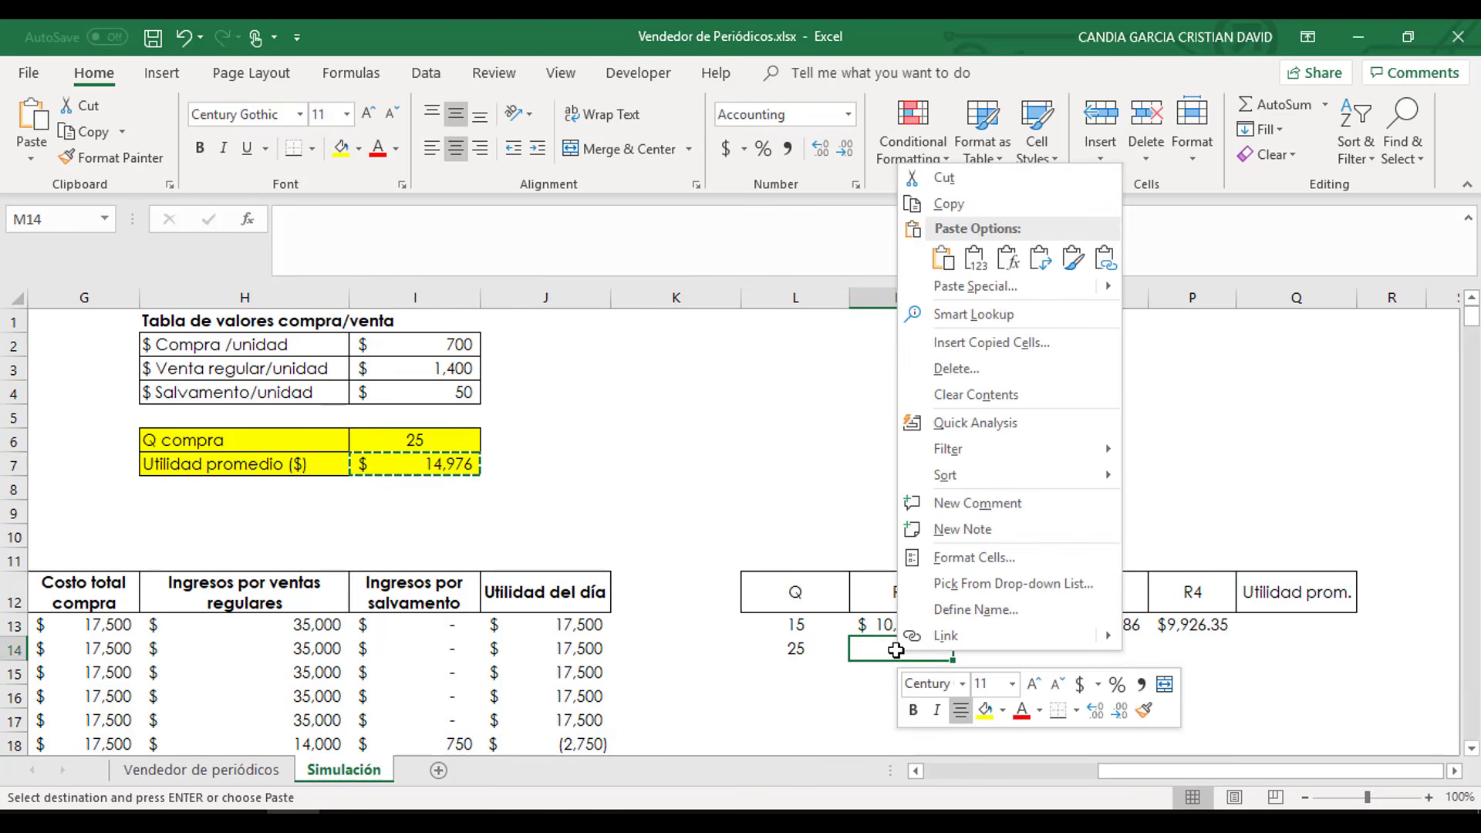
left_click(975, 257)
- Paste the copied average profit as values into N14, O14 and P14 to record R2, R3 and R4 for Q 25
left_click(988, 644)
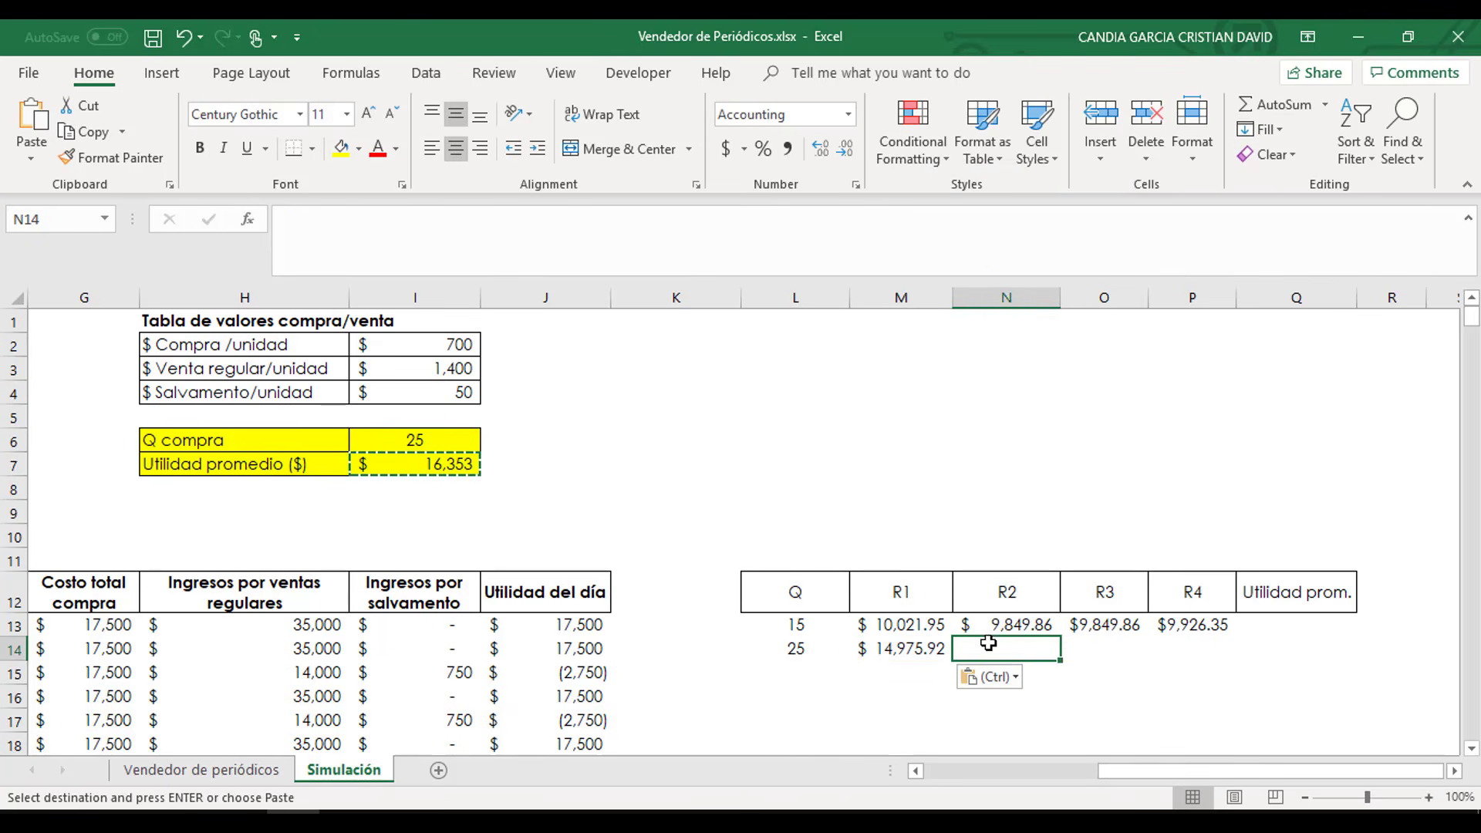
right_click(988, 644)
left_click(1065, 248)
left_click(1097, 649)
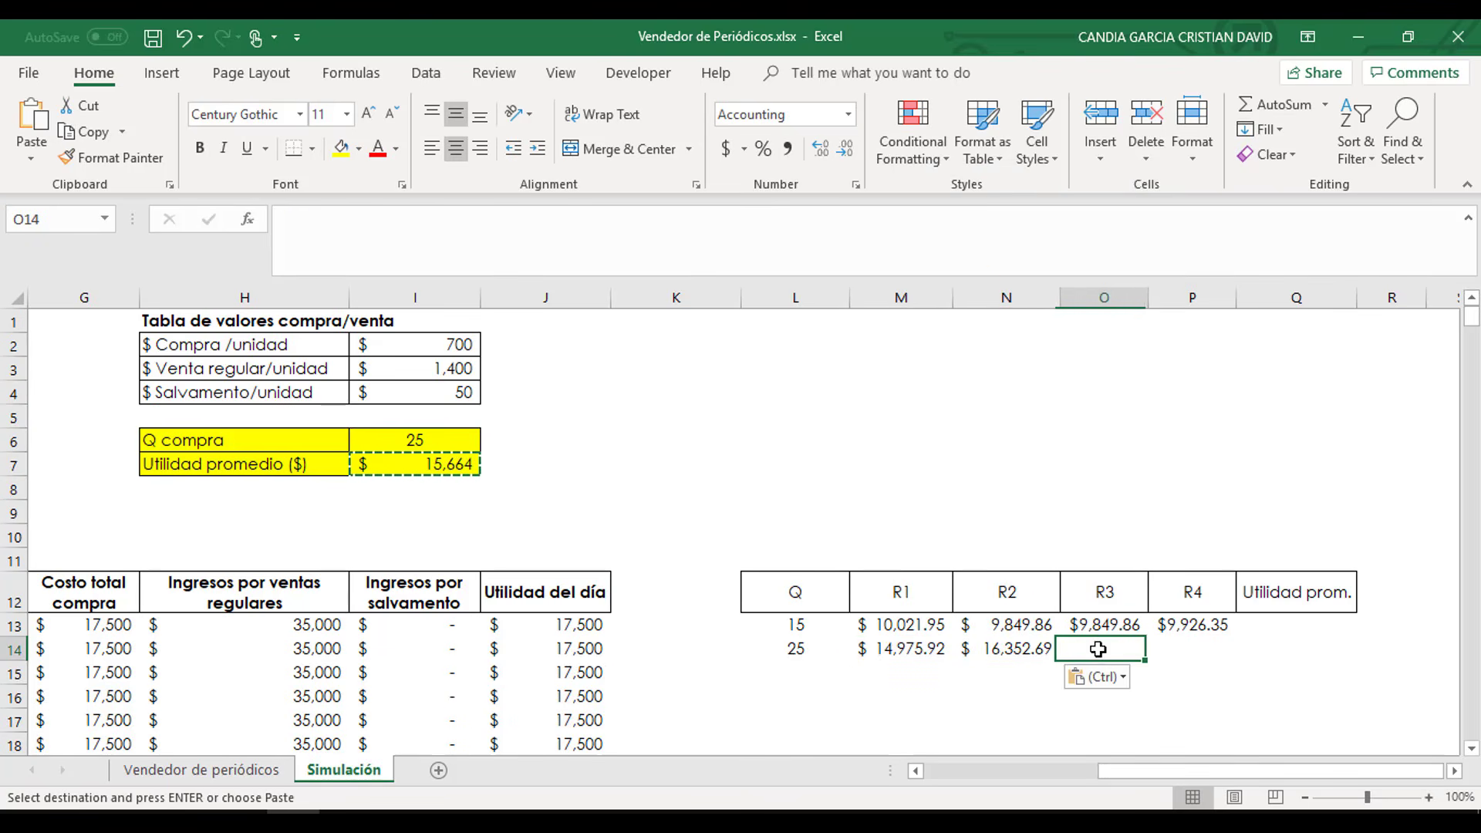
right_click(1097, 649)
left_click(1174, 248)
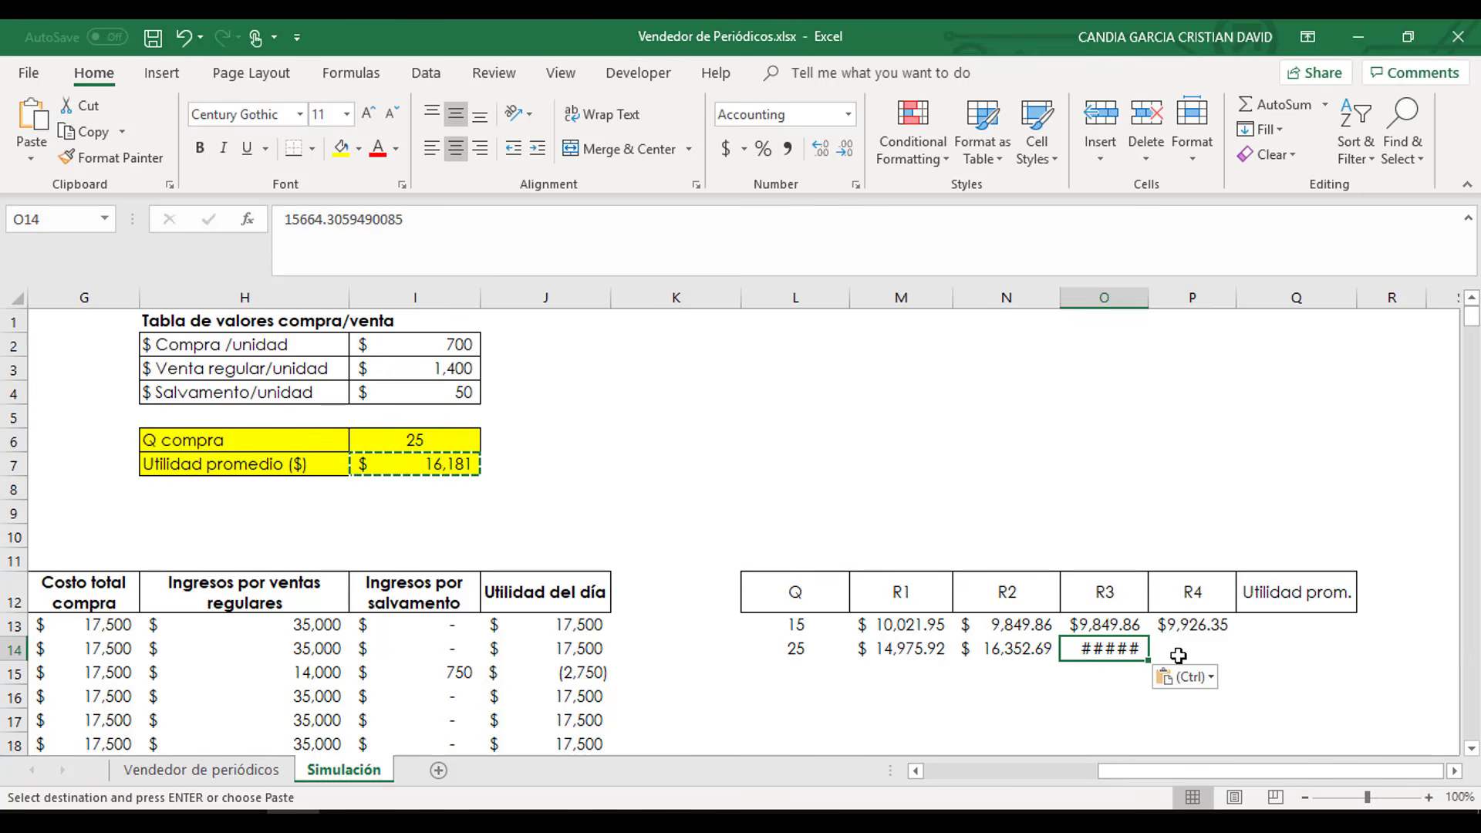
right_click(1177, 652)
left_click(1255, 254)
- Widen columns O and P so the R3 and R4 profit values fit
left_click(1119, 426)
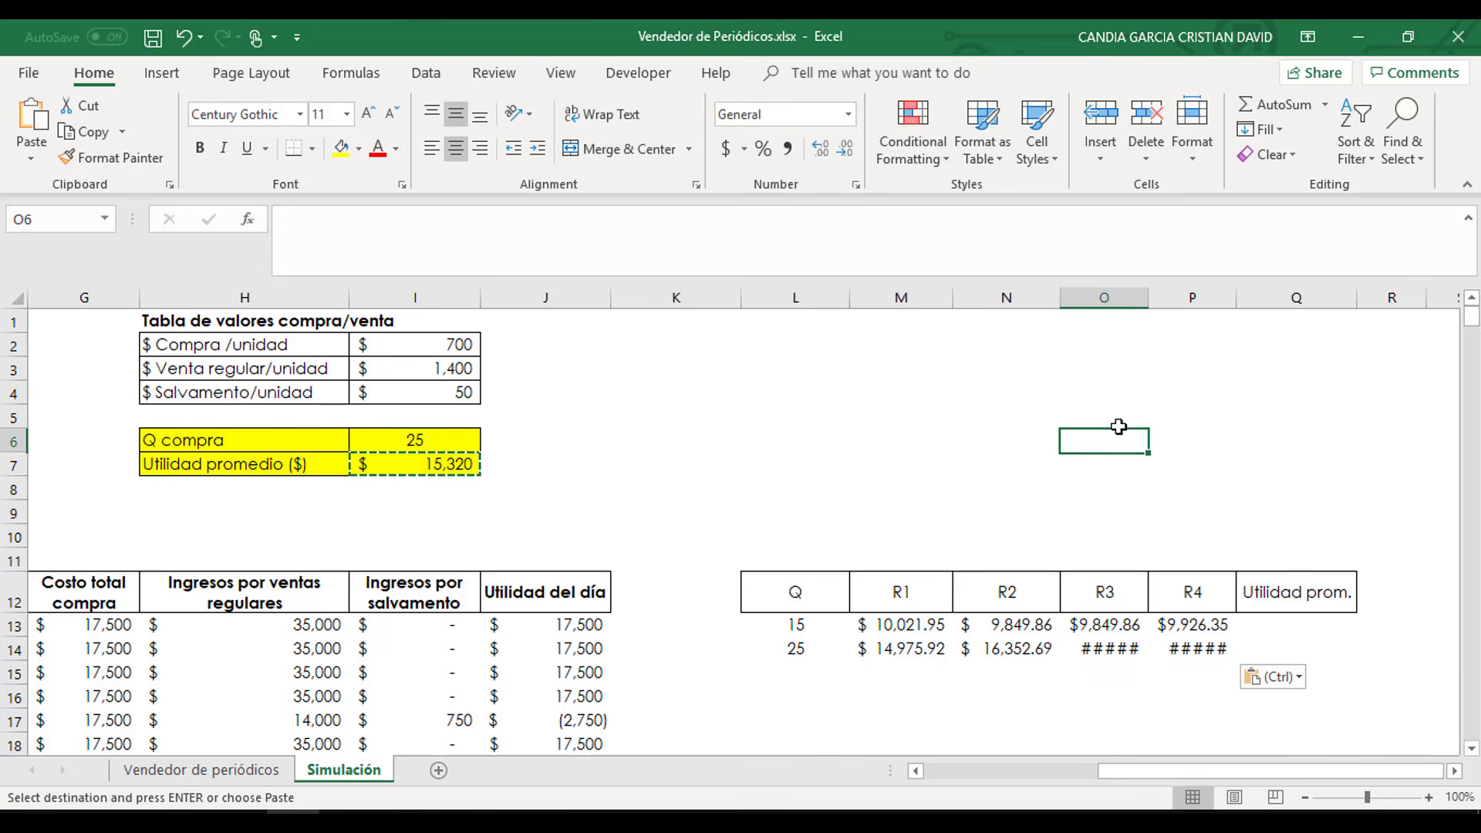
left_click_drag(1104, 298, 1253, 298)
left_click(995, 698)
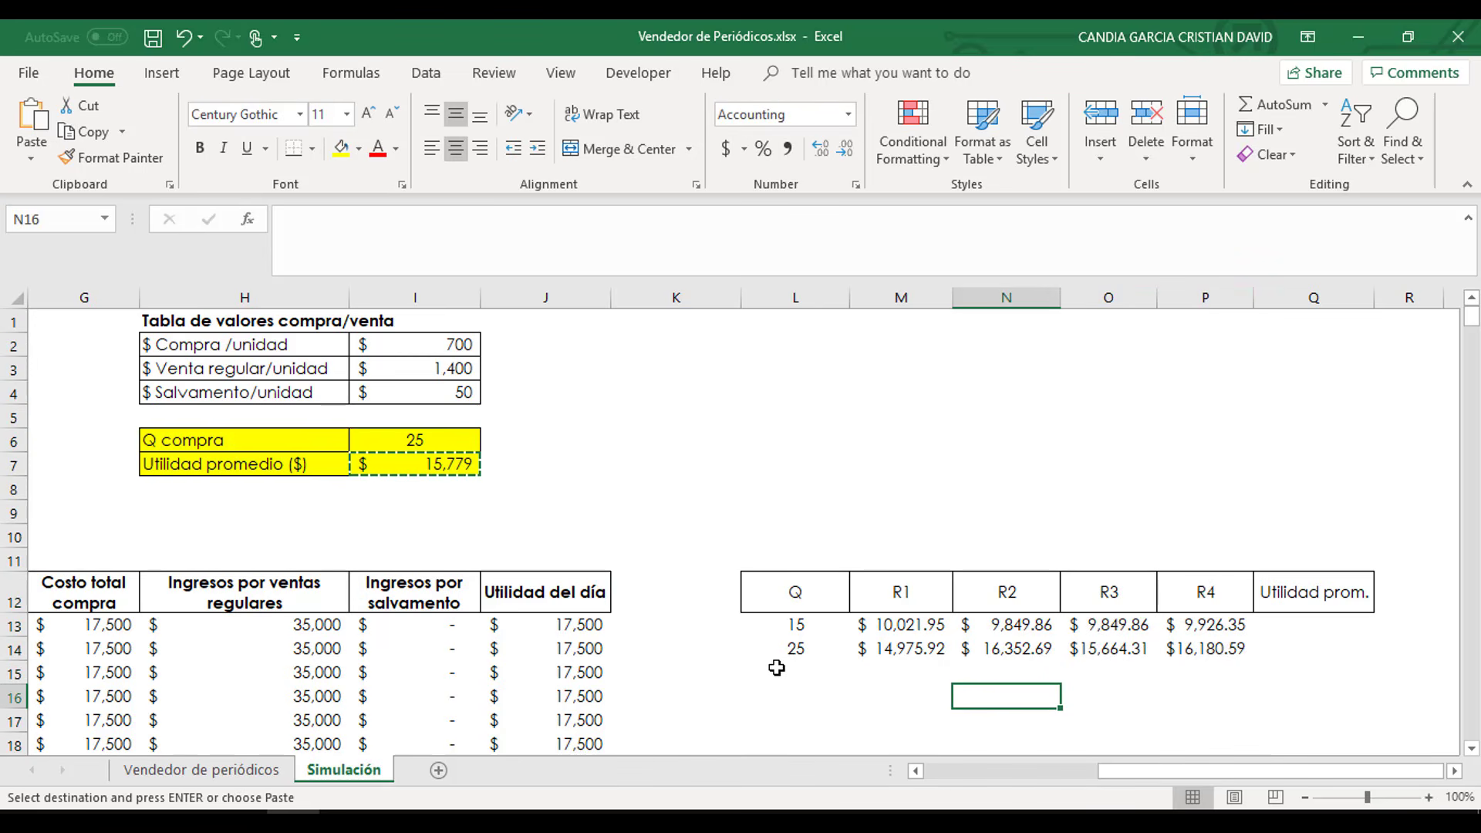
- Set Q compra in I6 to 35 and paste the average profit from I7 as a value into M15 under R1
left_click(429, 445)
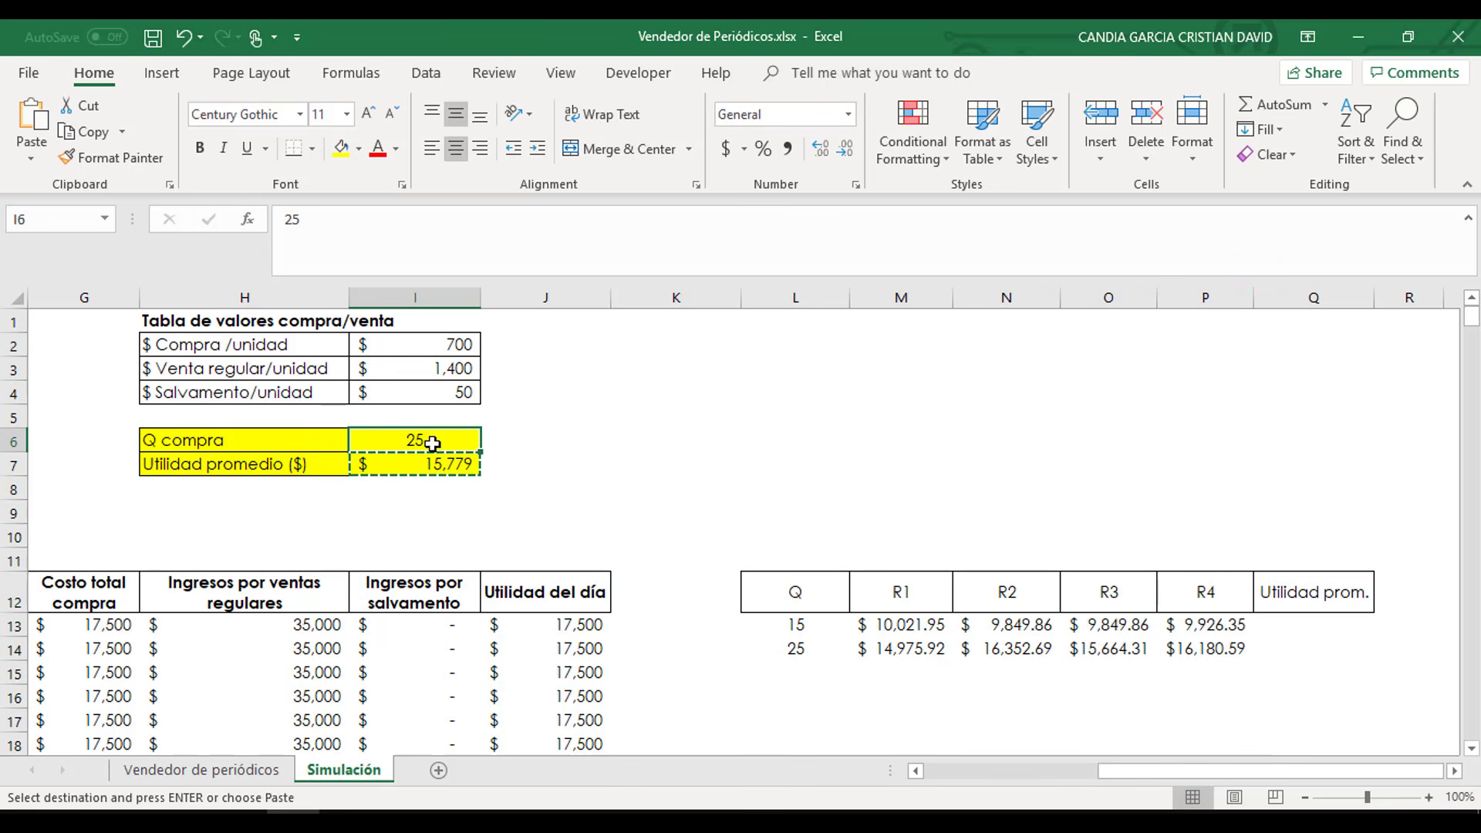
type("35")
key("Return")
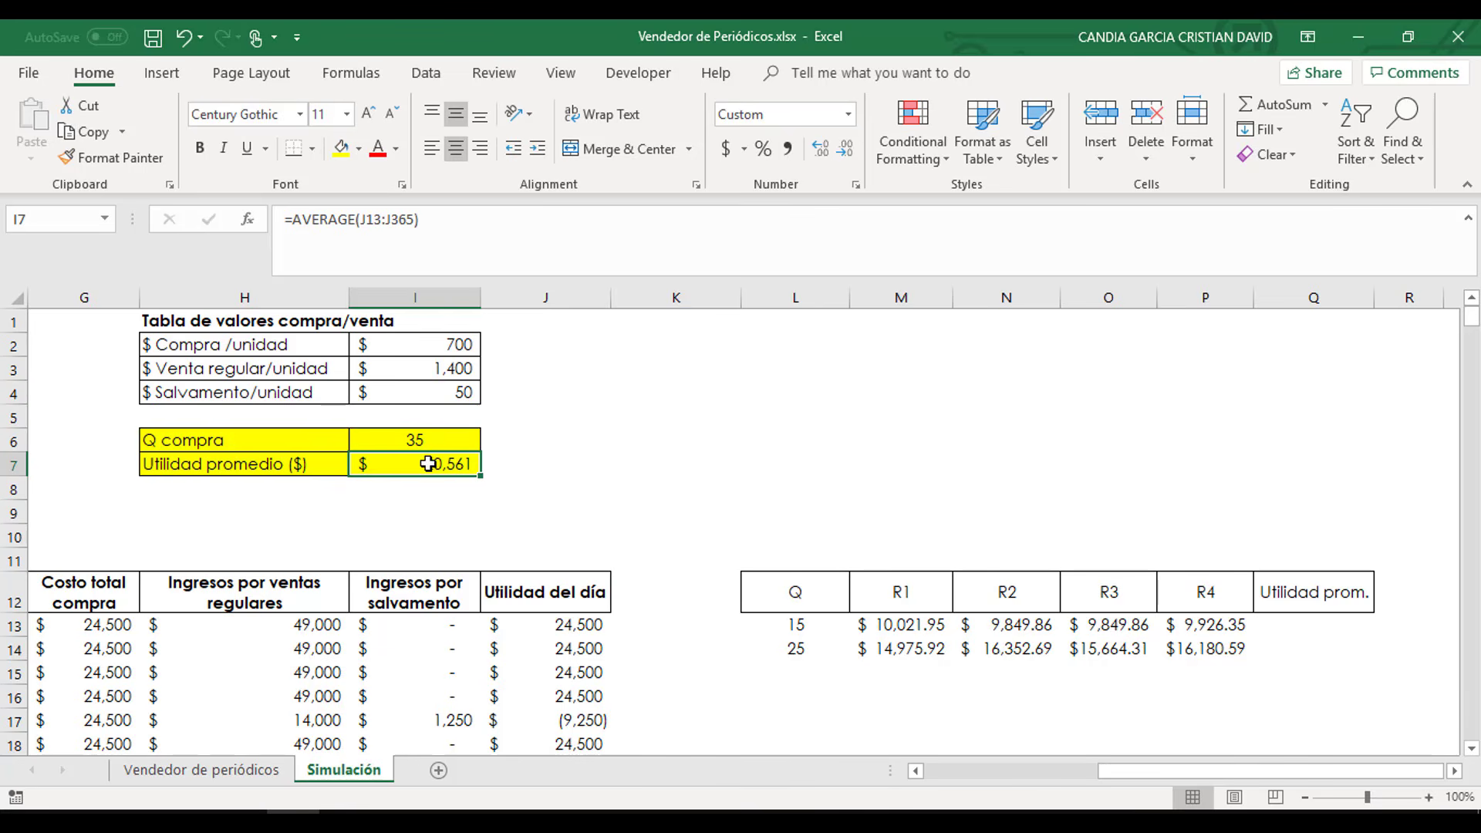
key("ctrl+c")
left_click(839, 673)
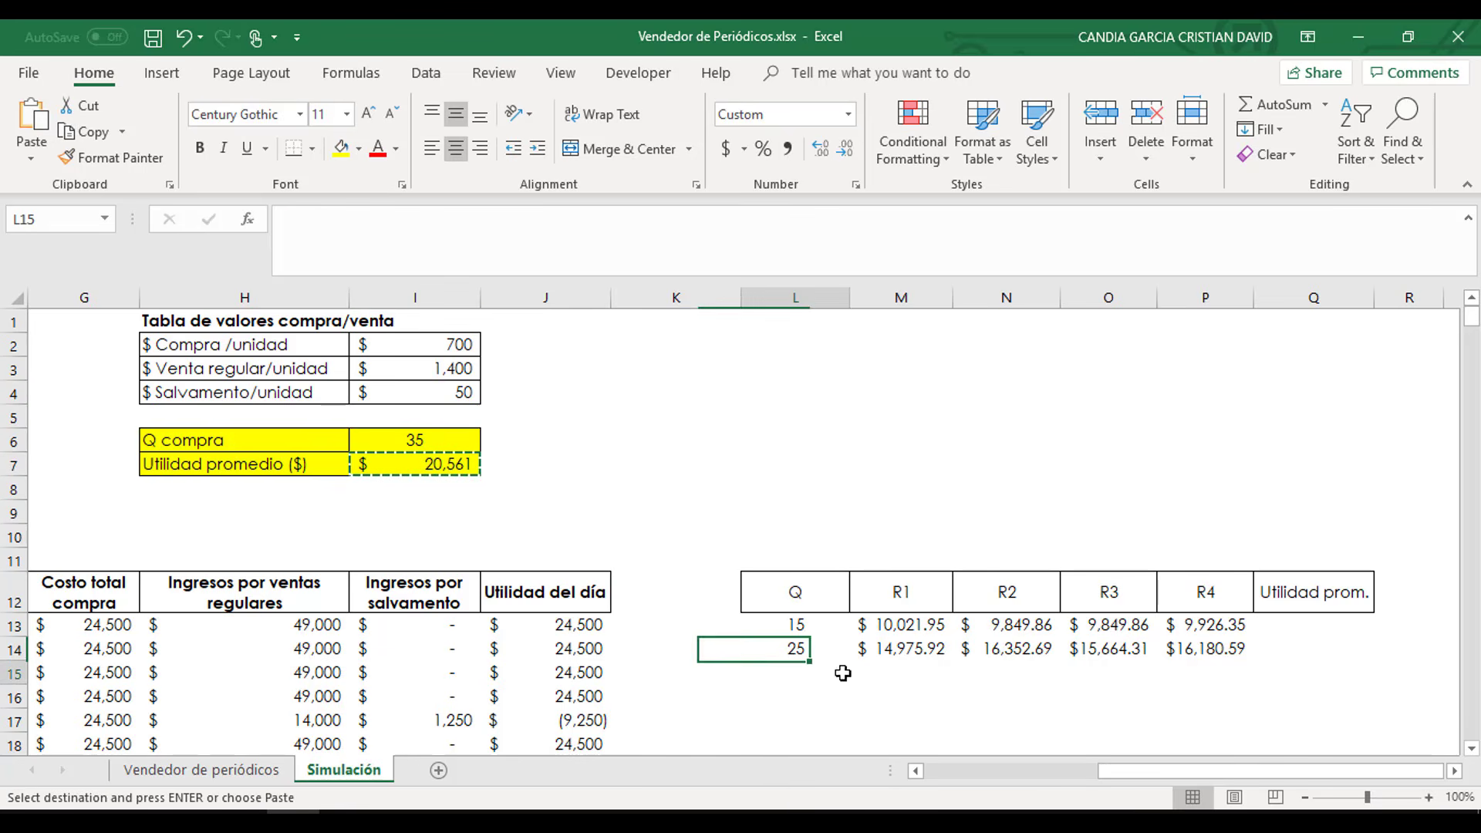
right_click(914, 666)
left_click(964, 271)
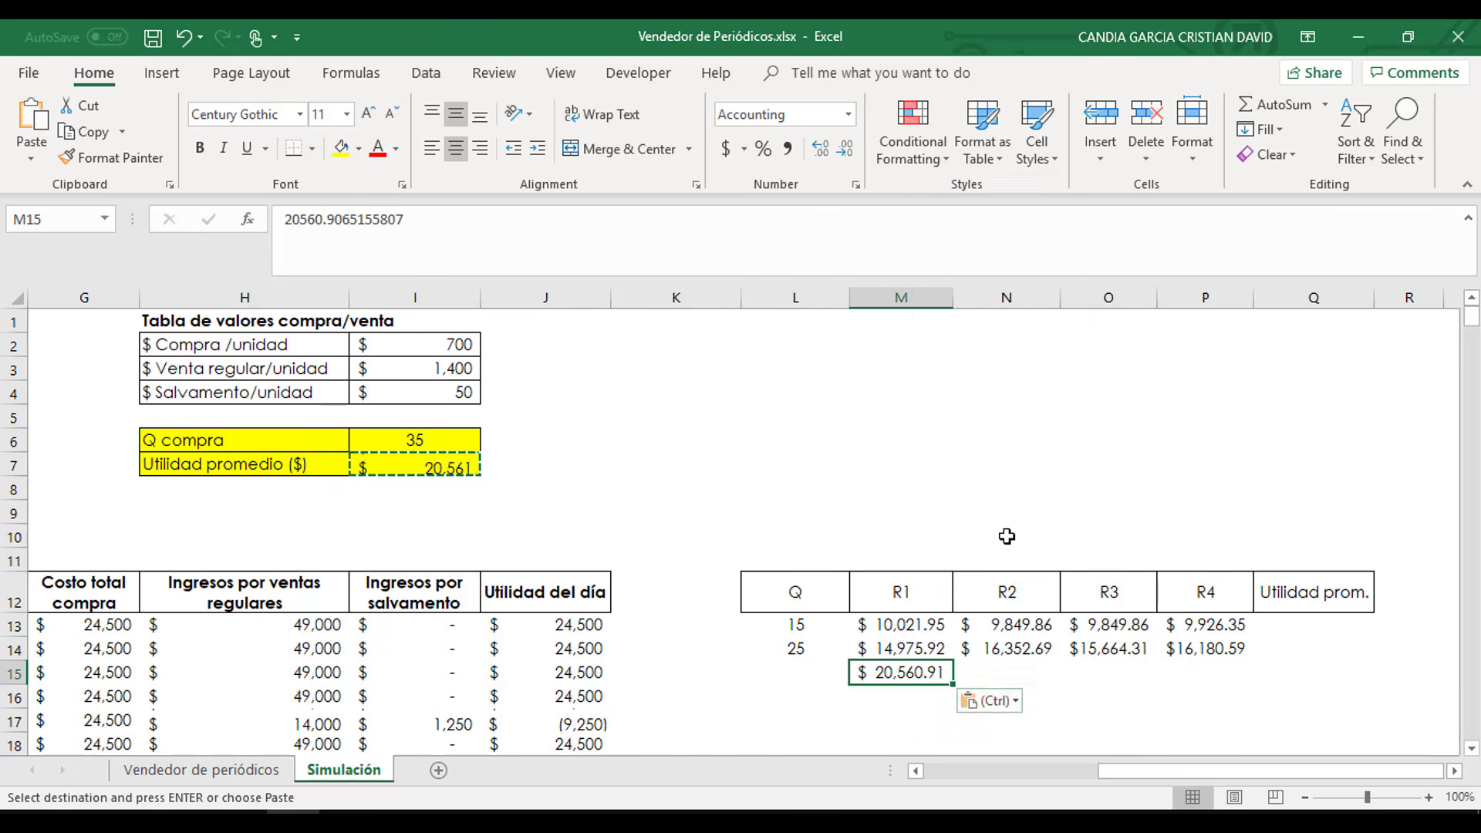
- Paste the copied average profit as values into N15, O15 and P15 to record R2, R3 and R4 for Q 35
right_click(1001, 669)
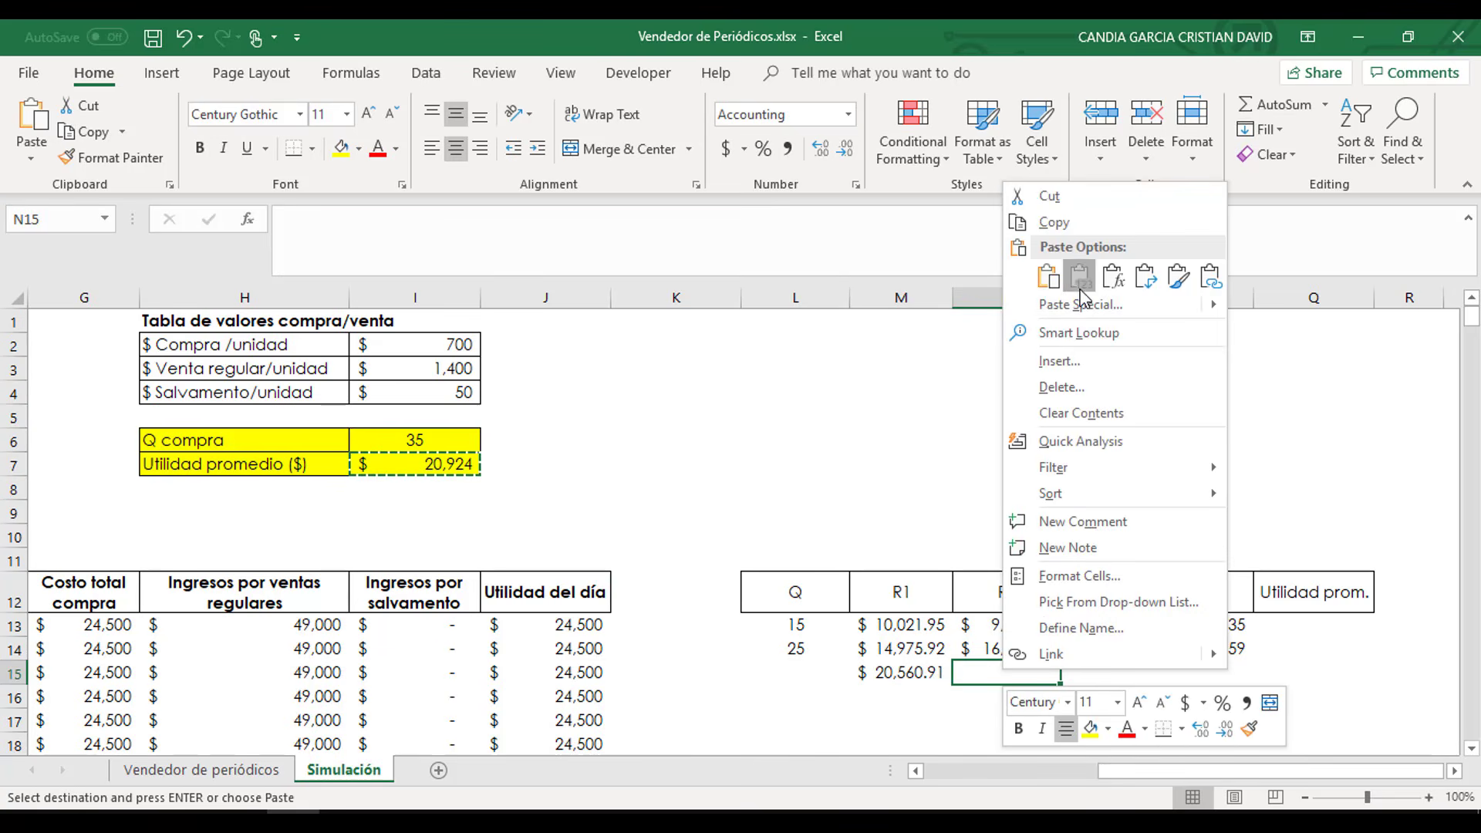
left_click(1052, 270)
right_click(1100, 676)
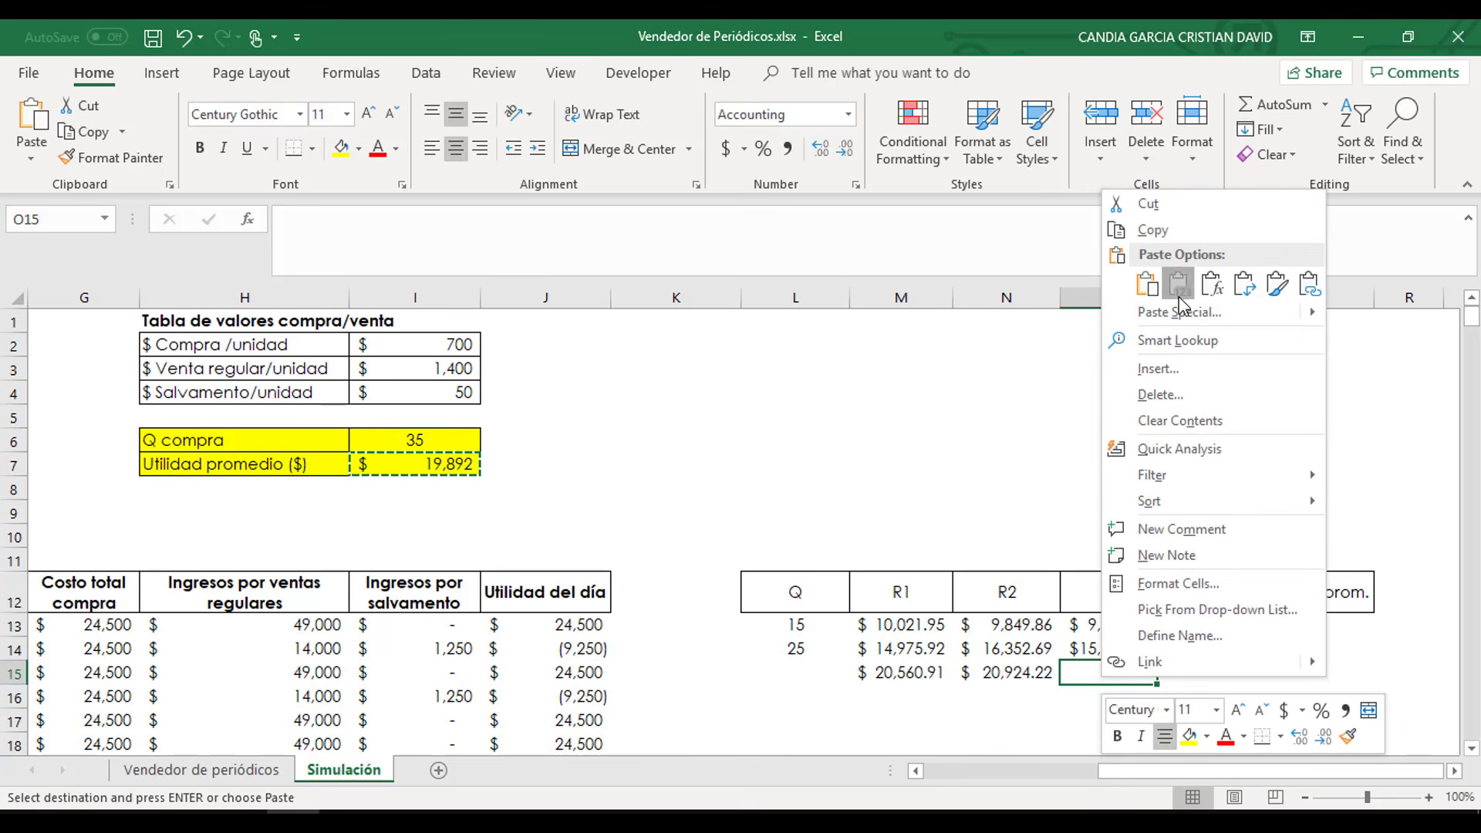
left_click(1151, 272)
right_click(1212, 679)
left_click(1264, 274)
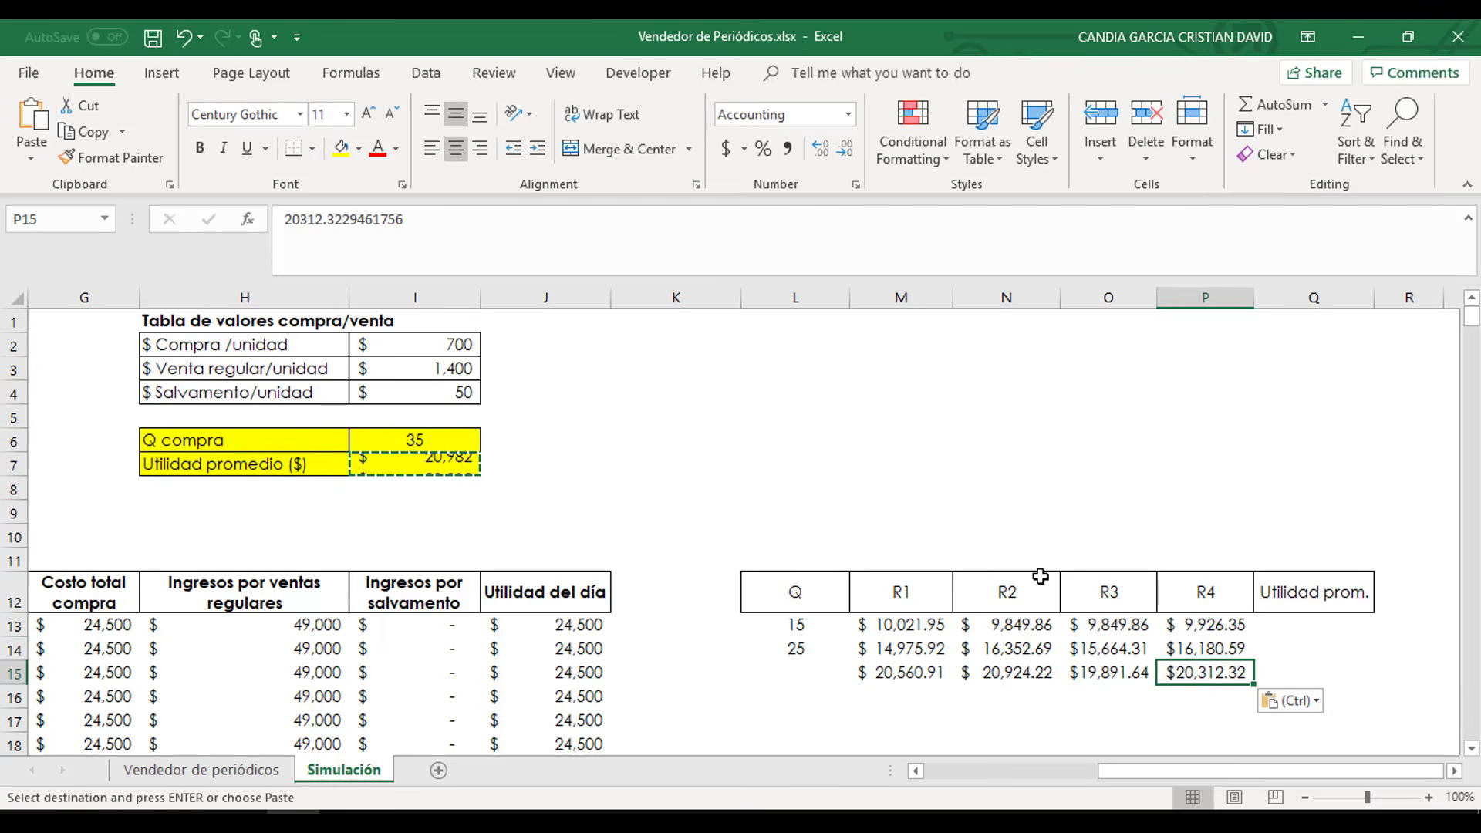
- Enter the purchase quantities 35, 45, 55 and 65 in L15 to L18 under the Q header
left_click(790, 673)
type("35")
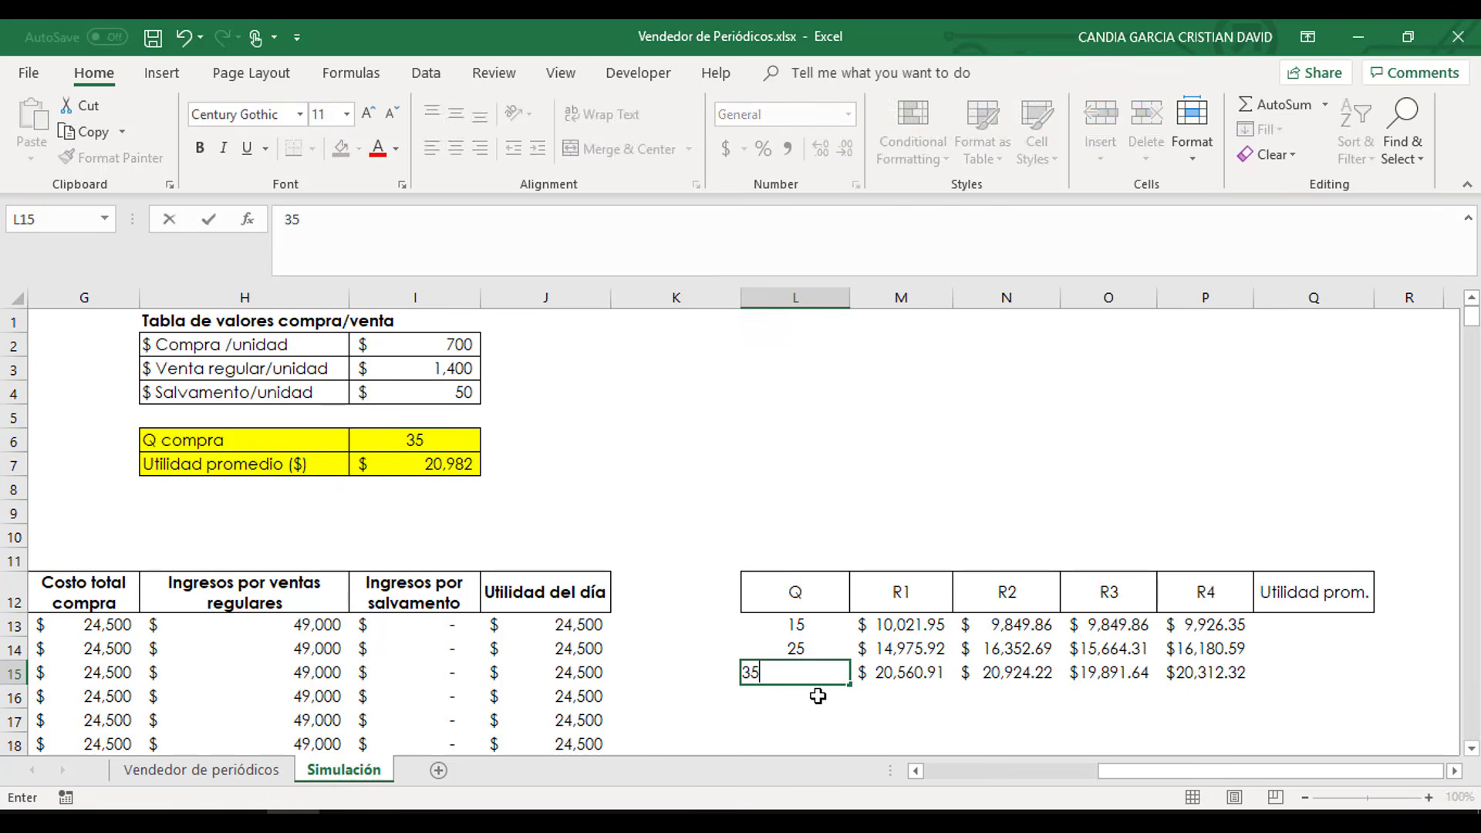
key("Return")
type("4")
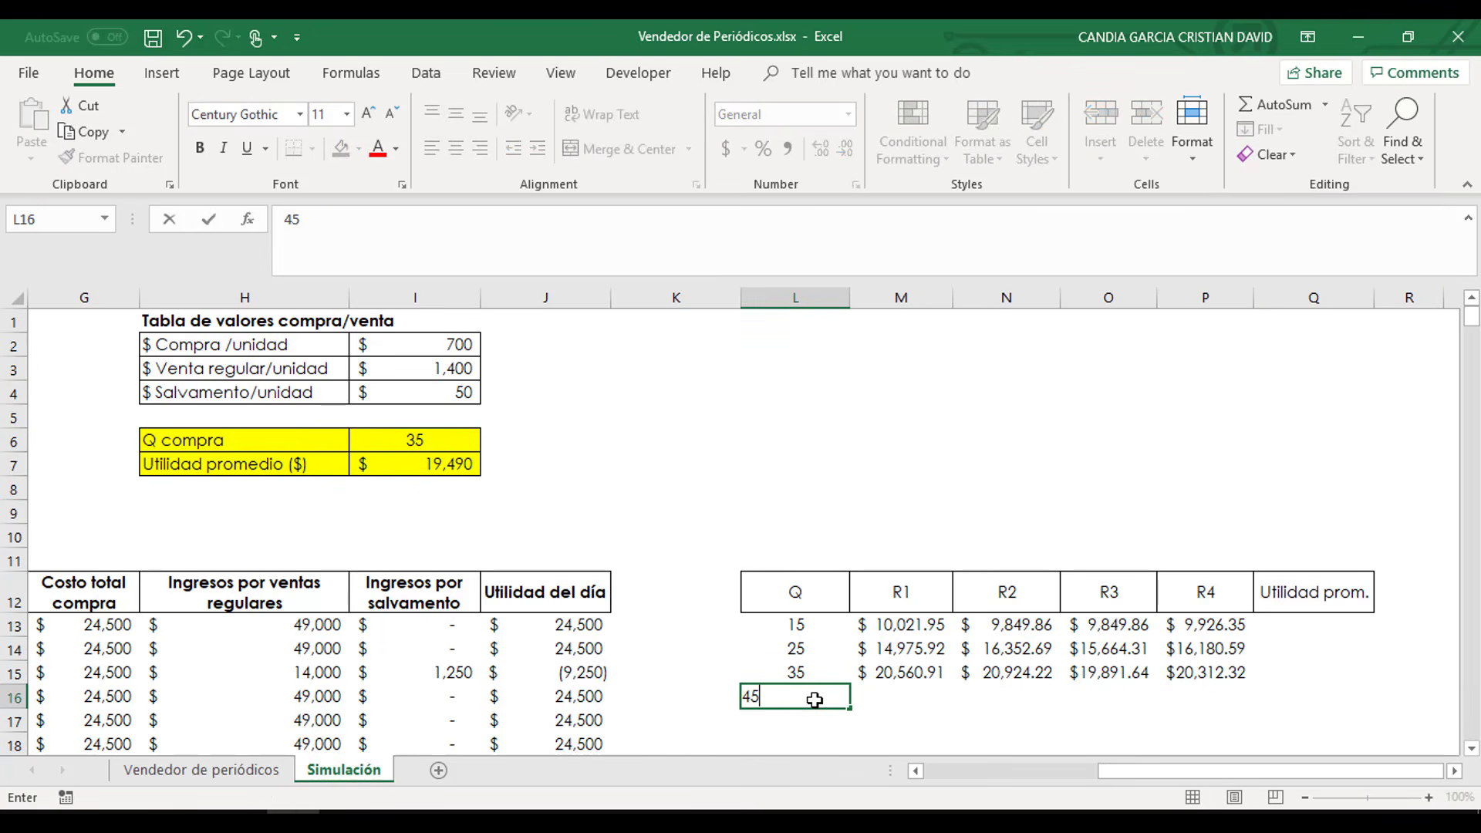
type("5")
key("Return")
type("5")
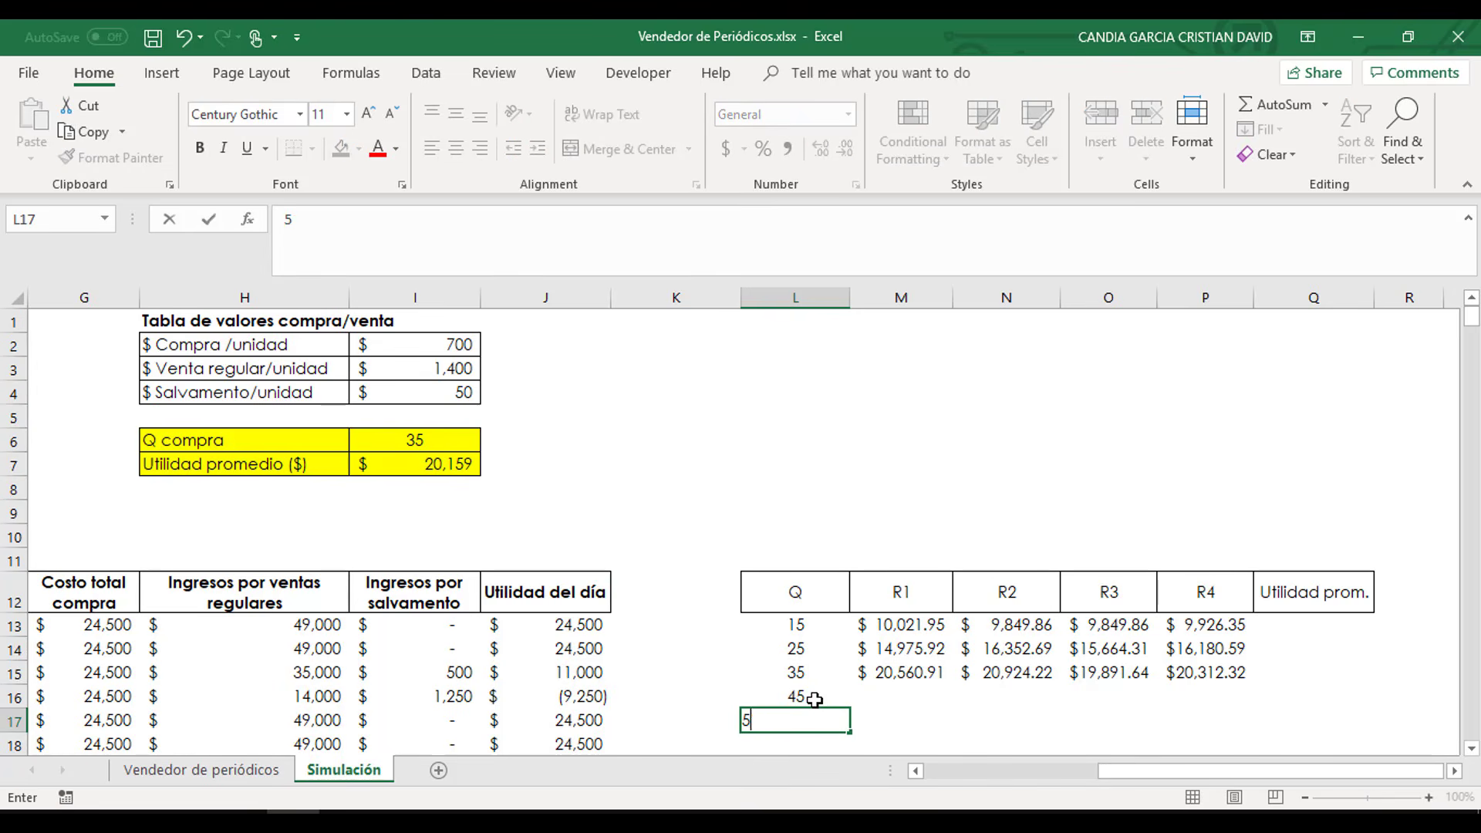
type("5")
key("Return")
type("65")
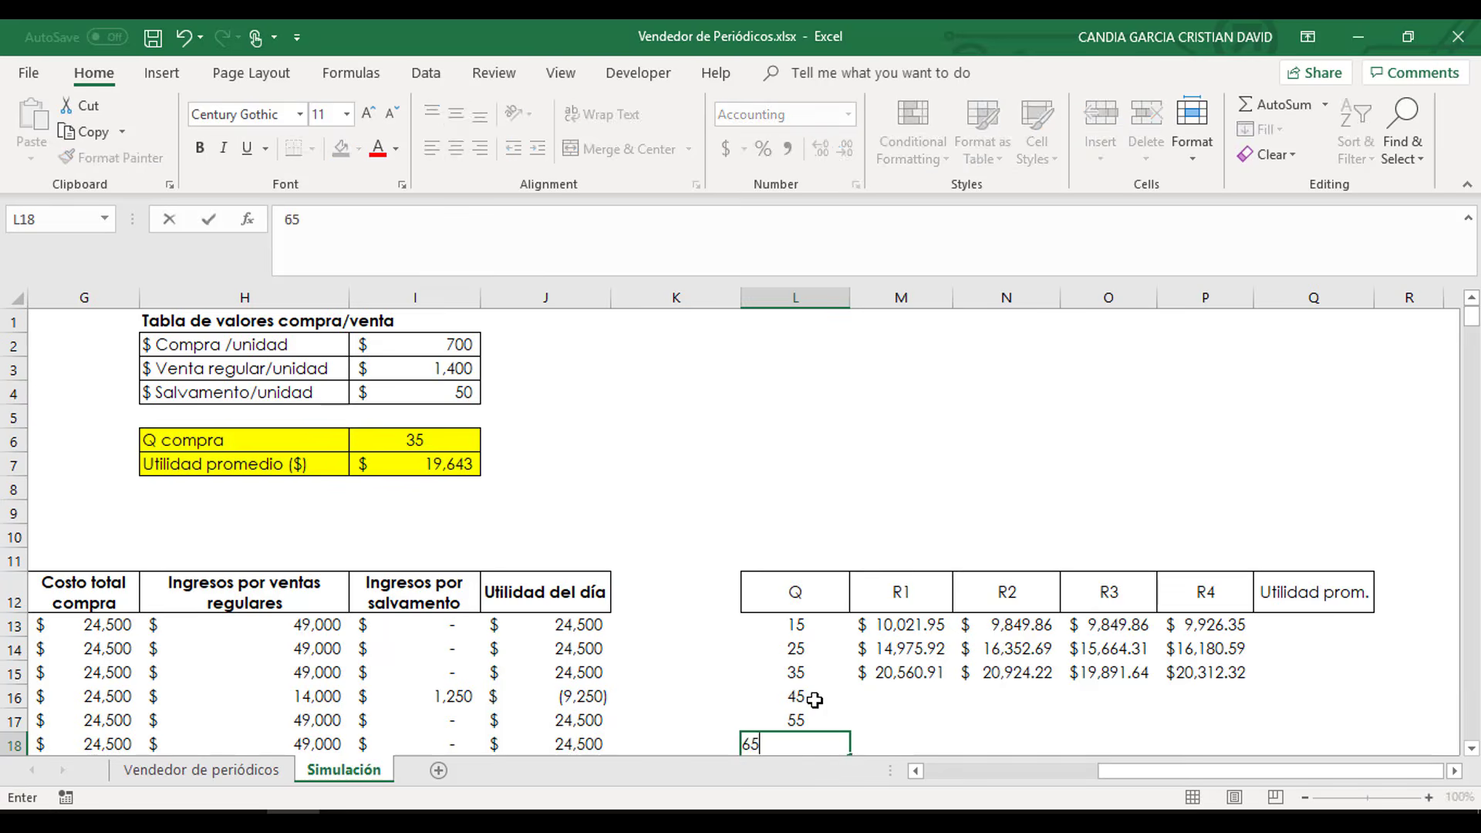
key("Return")
- Copy the cell formatting of L17 onto L18 so the last Q value matches the others
left_click(792, 696)
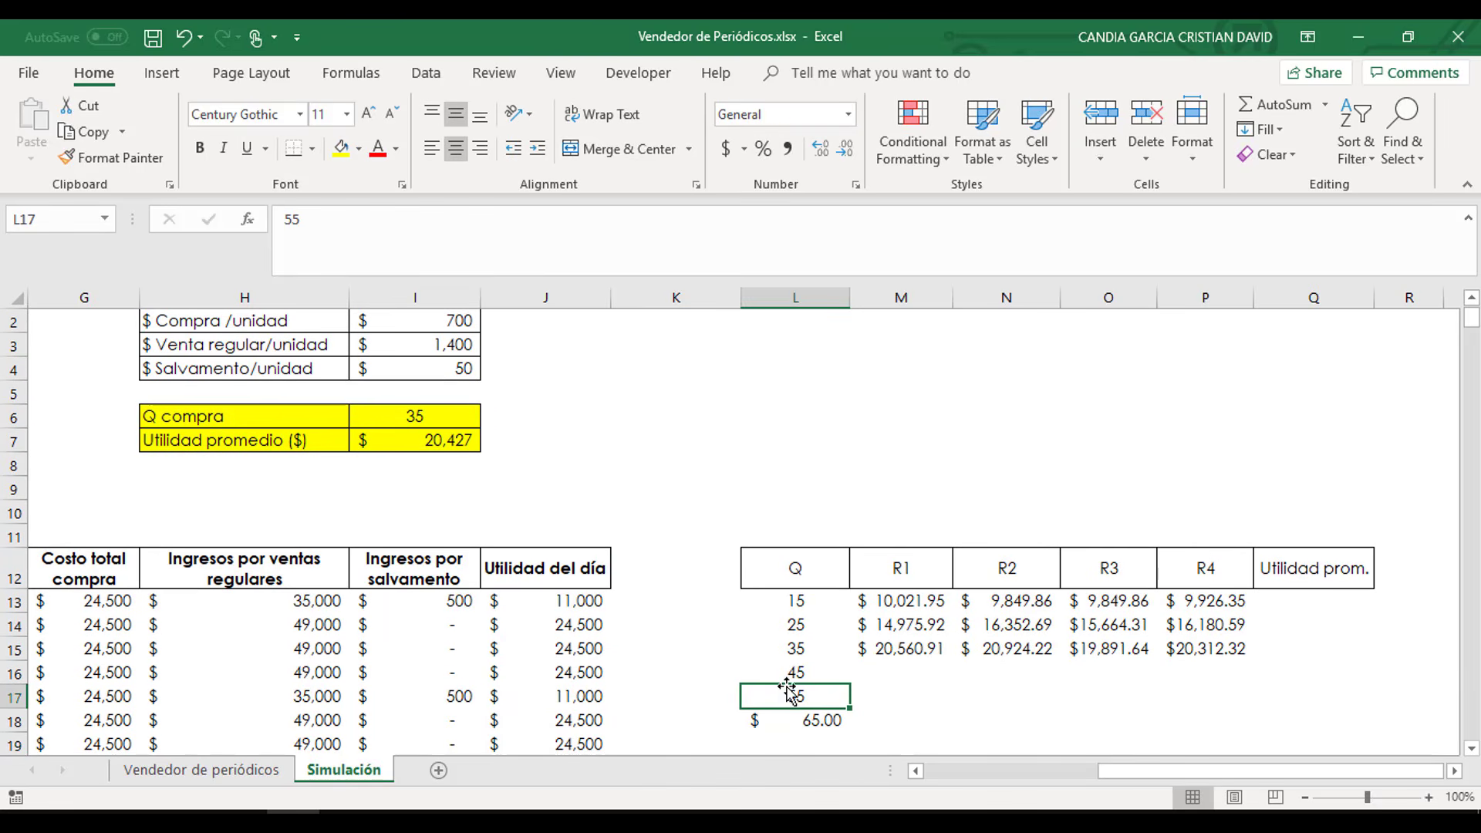
left_click(68, 158)
left_click(802, 723)
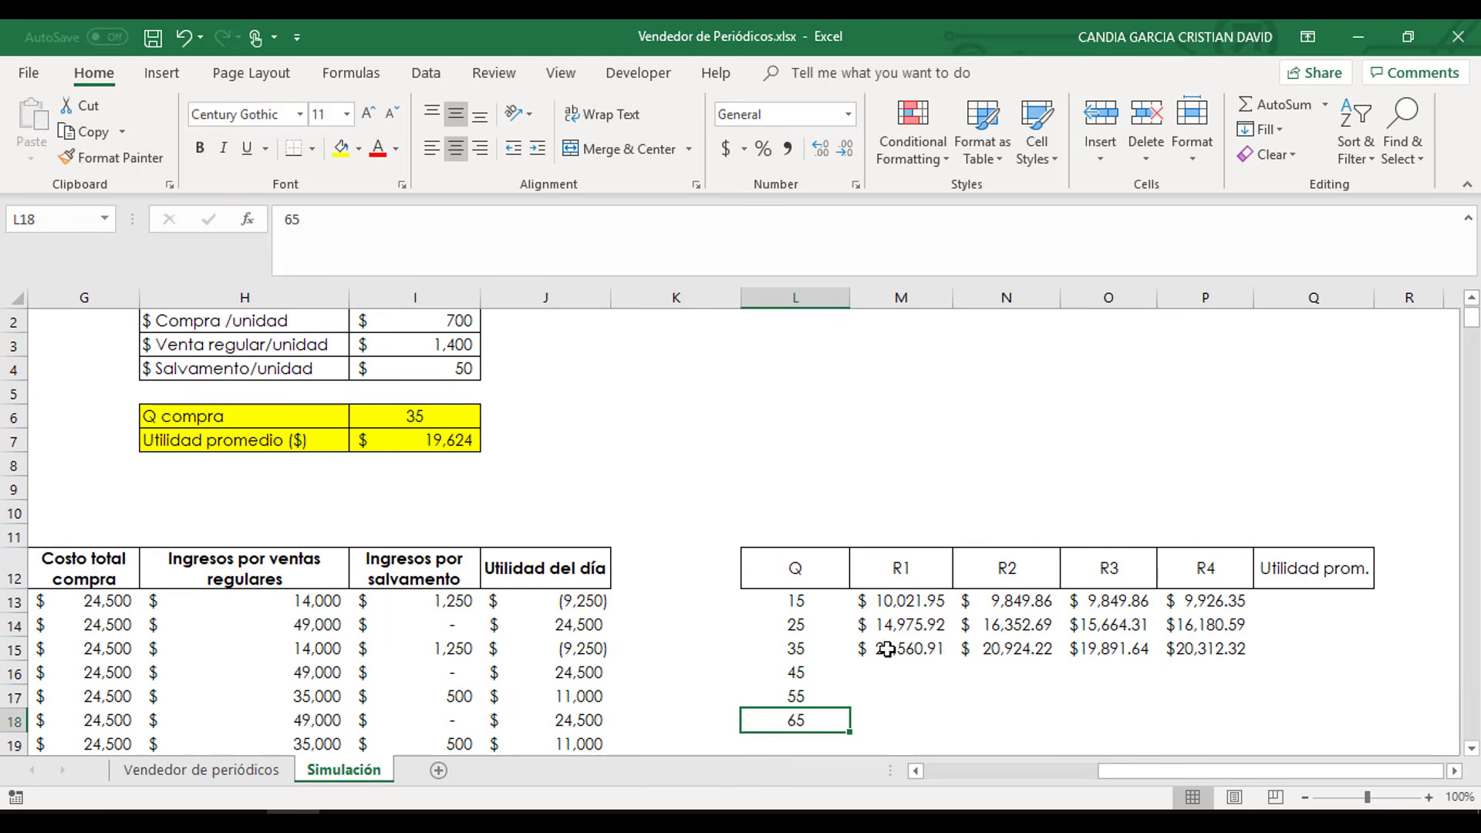
- Set Q compra in I6 to 45 and paste the average profit from I7 as a value into M16 under R1
left_click(879, 671)
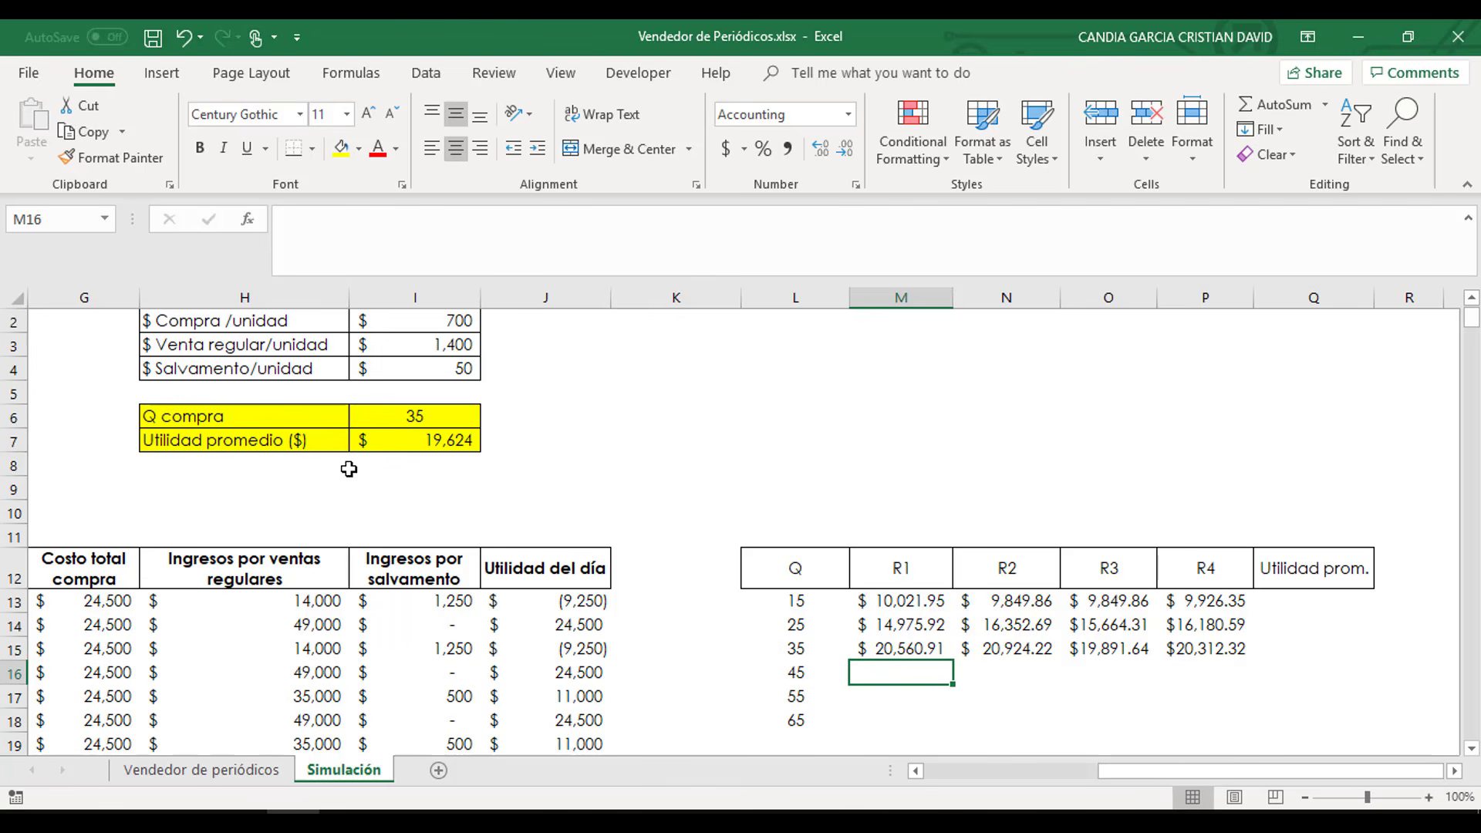
left_click(396, 415)
type("45")
key("Return")
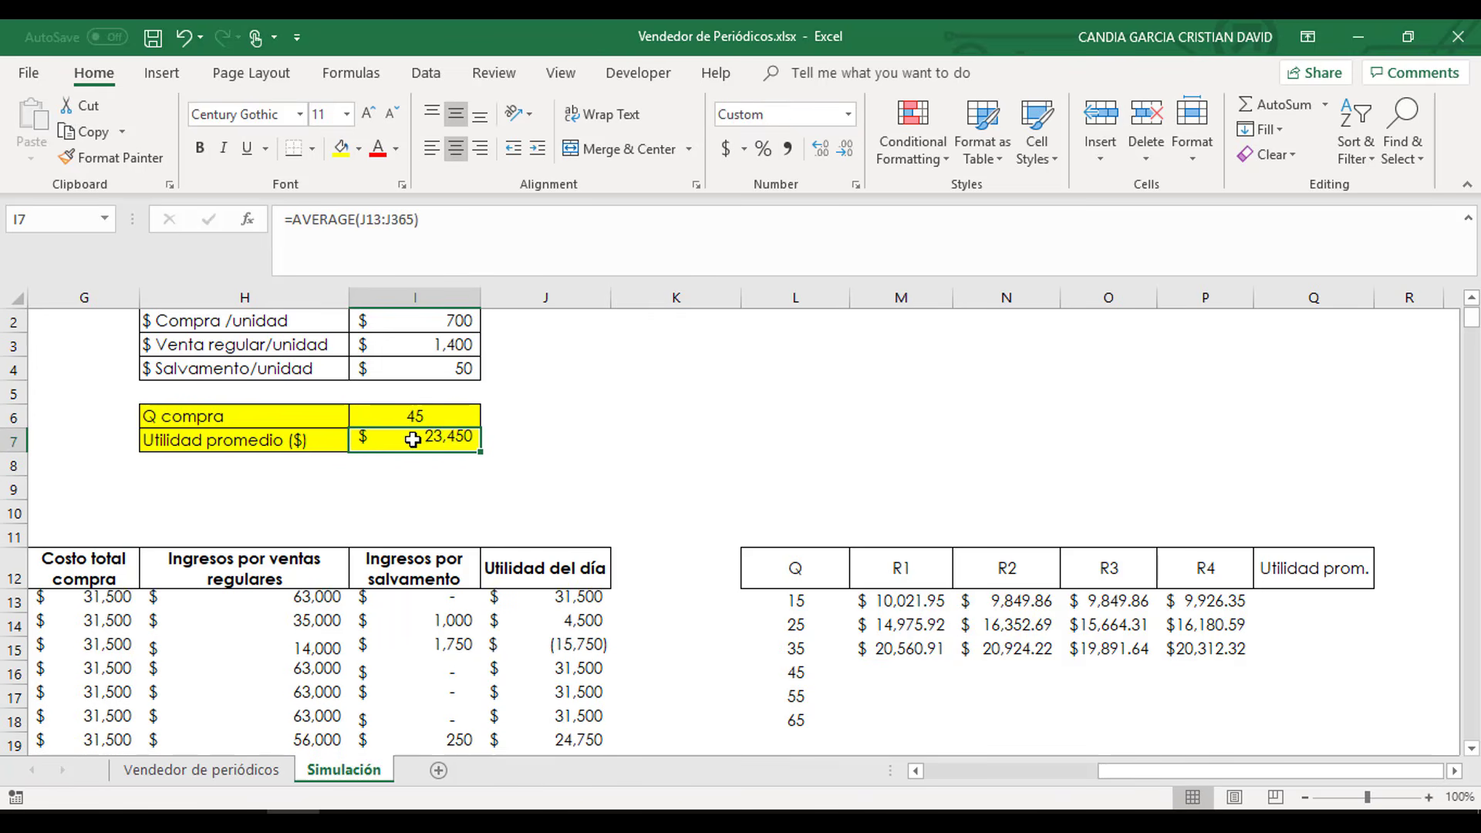
key("ctrl+c")
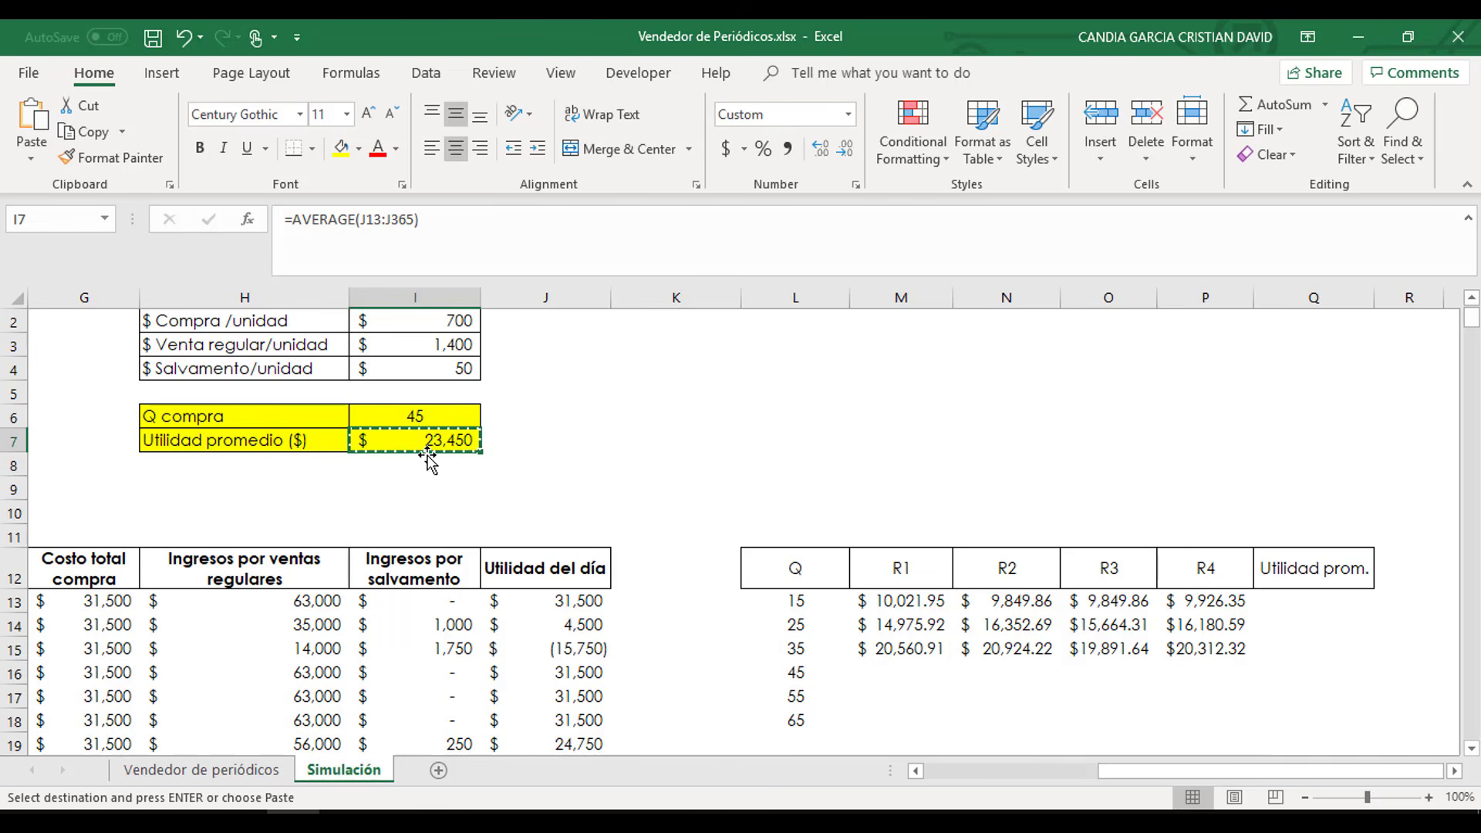
left_click(893, 673)
right_click(894, 673)
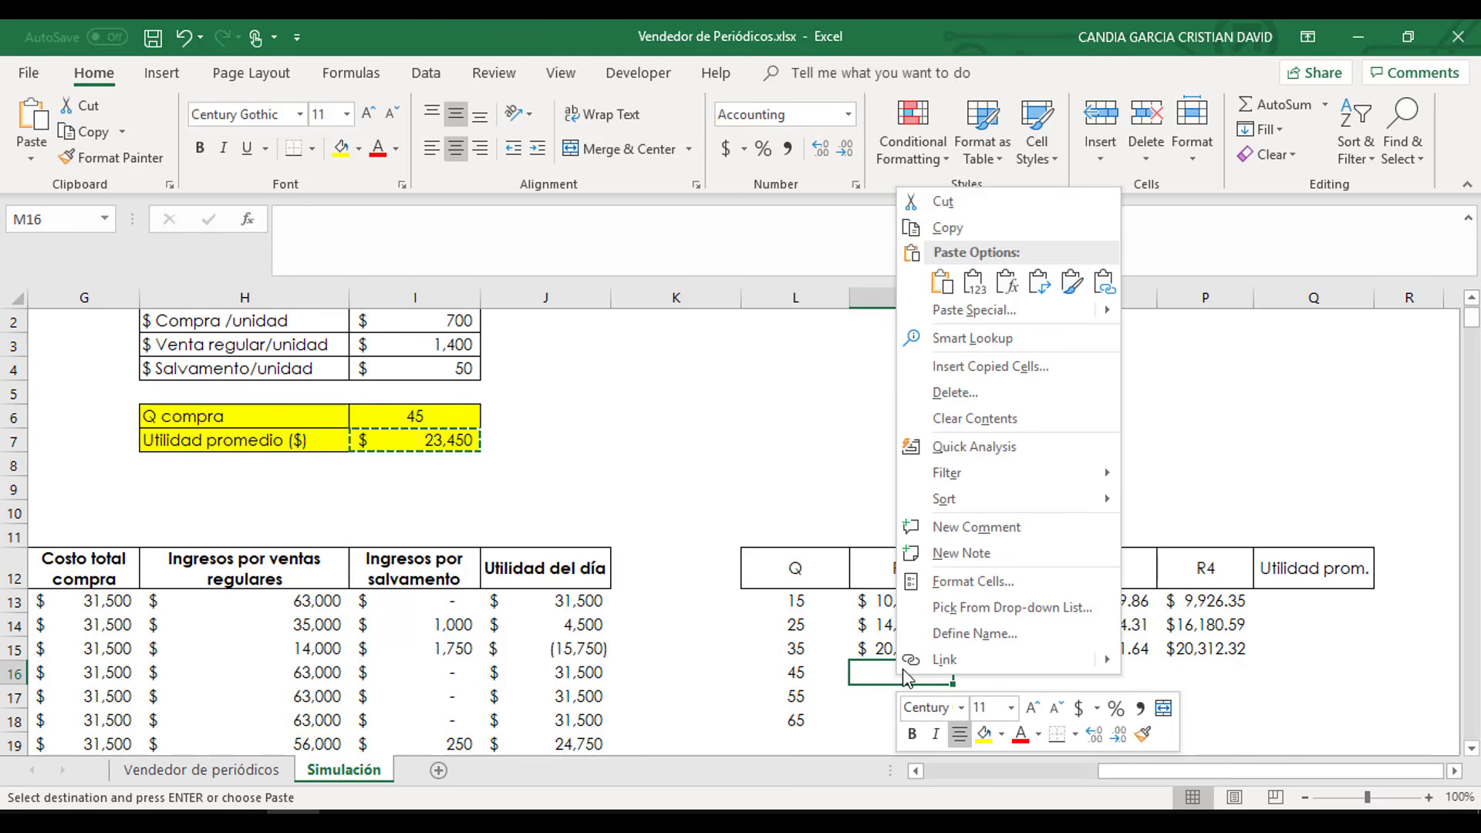
left_click(973, 282)
- Paste the copied average profit as values into N16, O16 and P16 to record R2, R3 and R4 for Q 45
right_click(1002, 673)
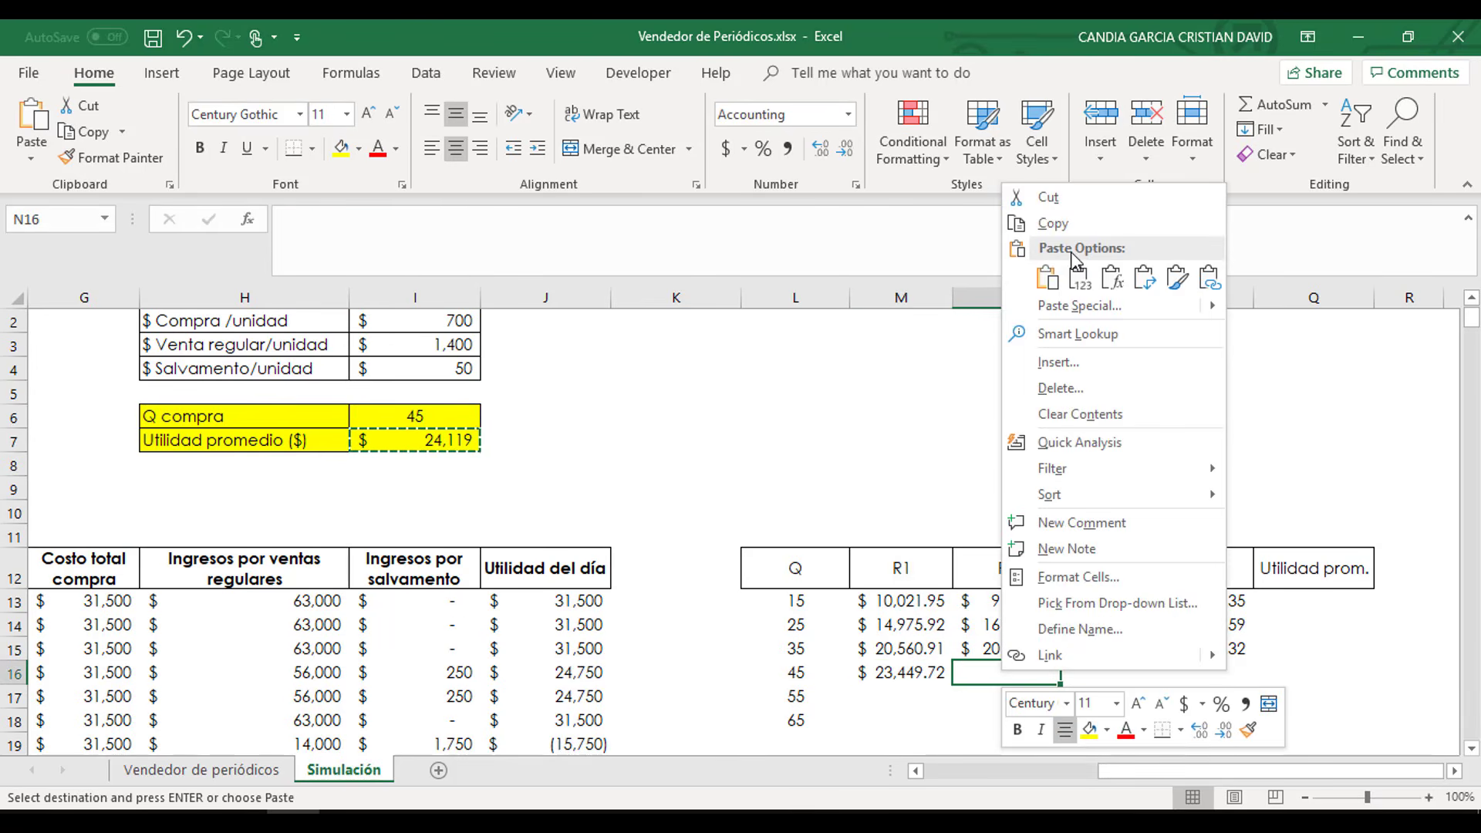
left_click(1081, 282)
right_click(1084, 675)
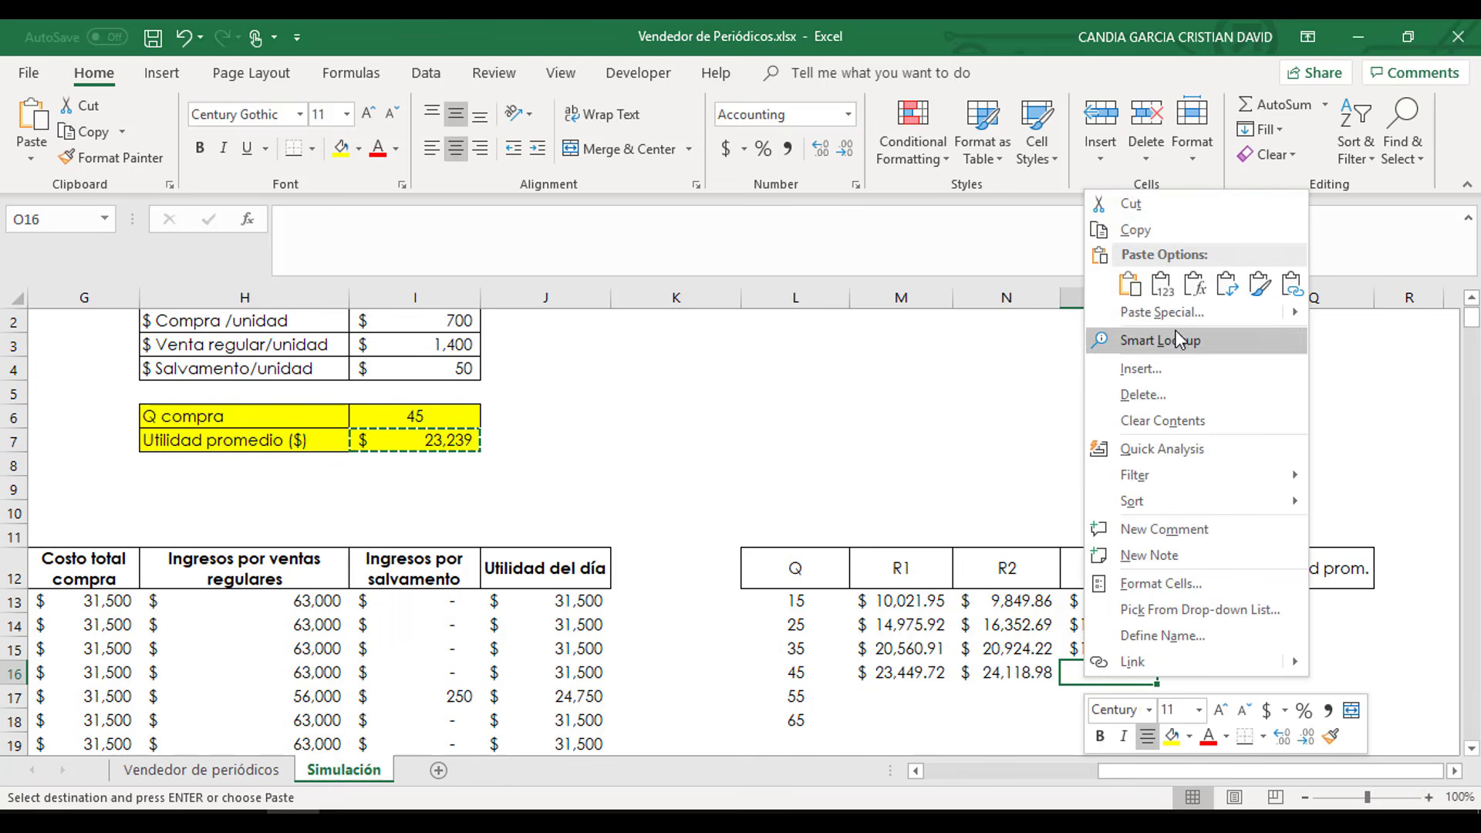
left_click(1165, 292)
right_click(1207, 672)
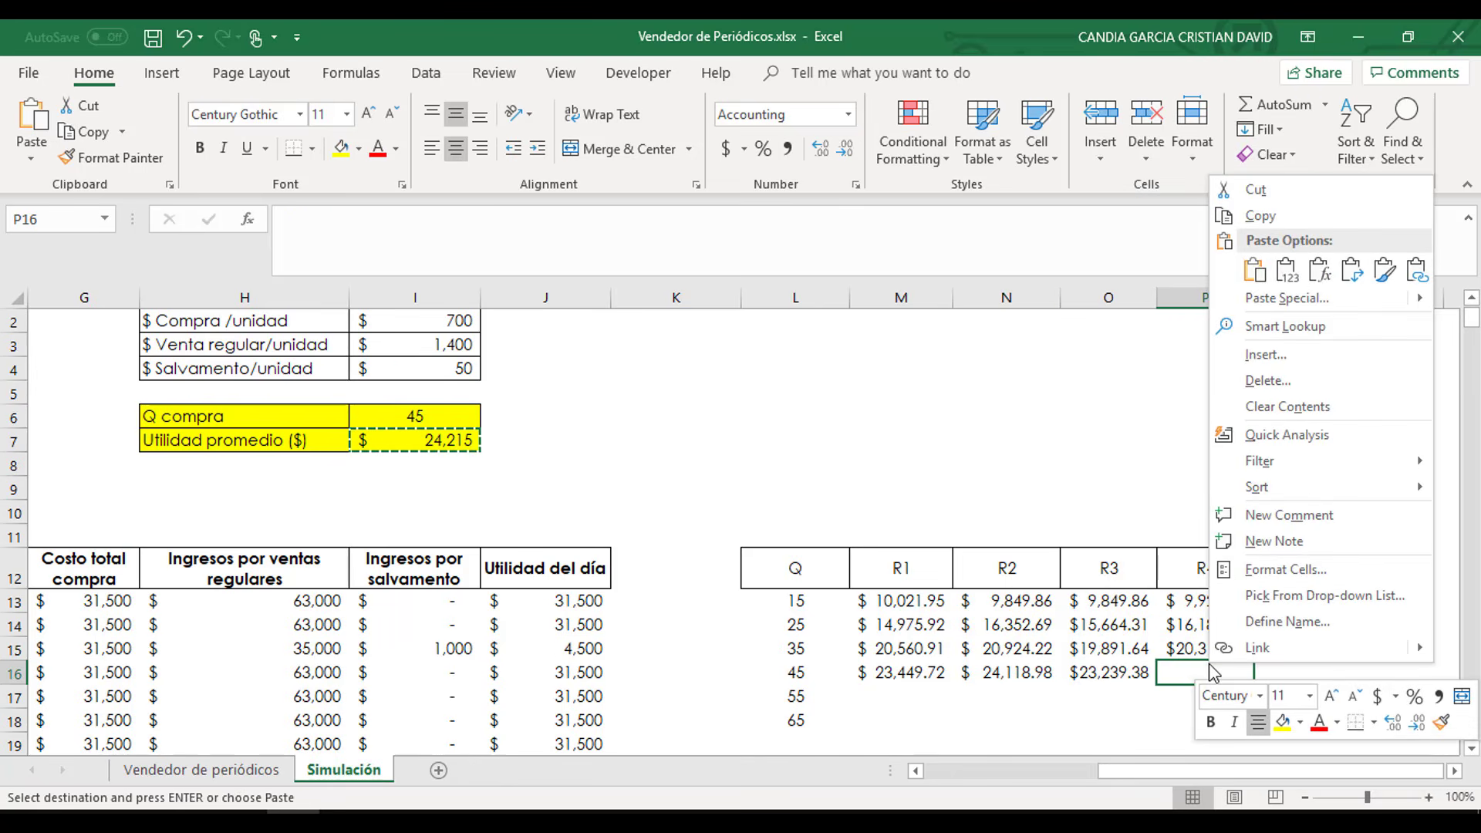
left_click(1287, 274)
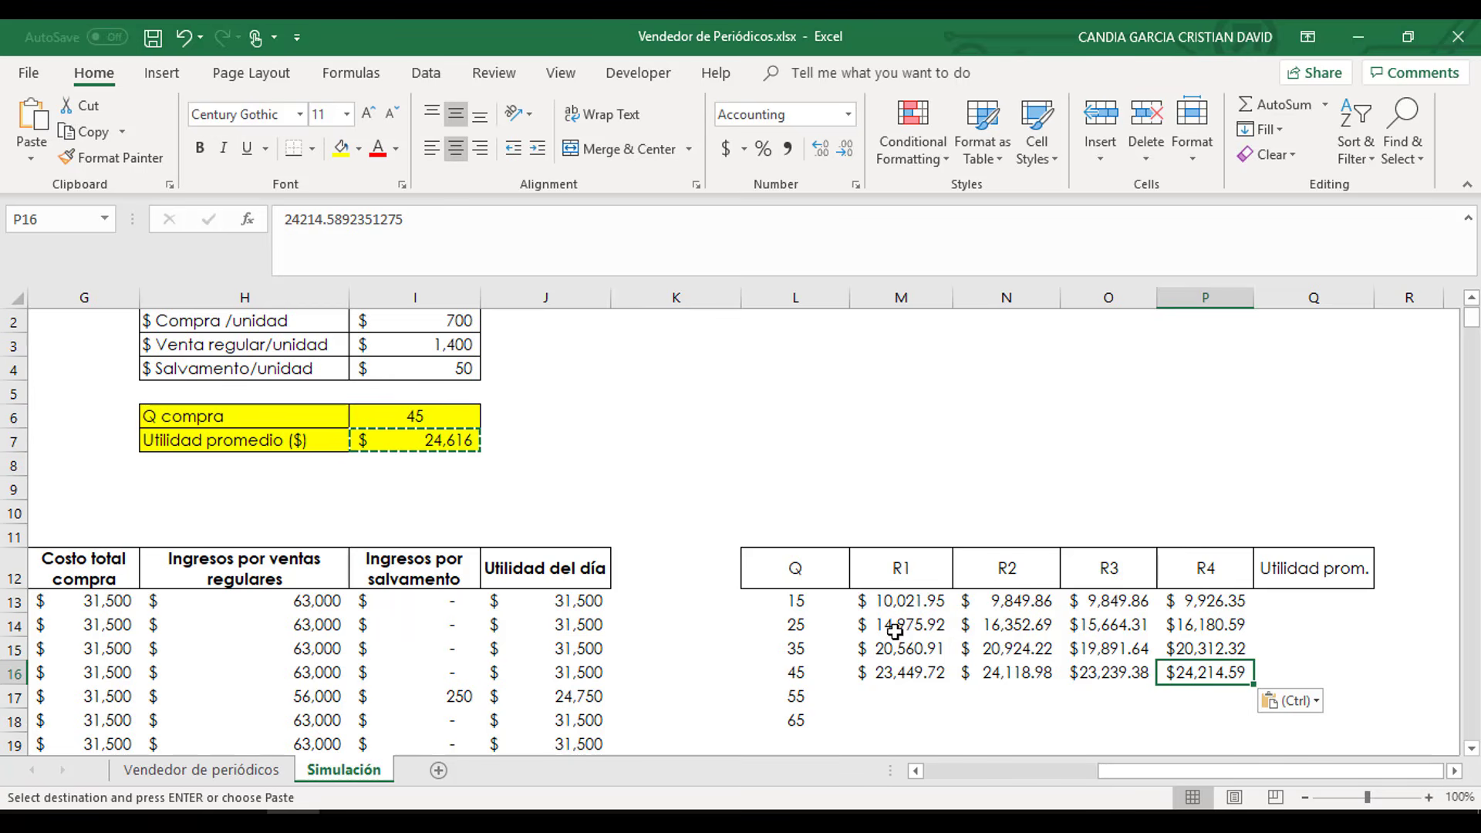
- Set Q compra in I6 to 55 and paste the average profit from I7 as a value into M17 under R1
scroll(903, 633, "down", 1)
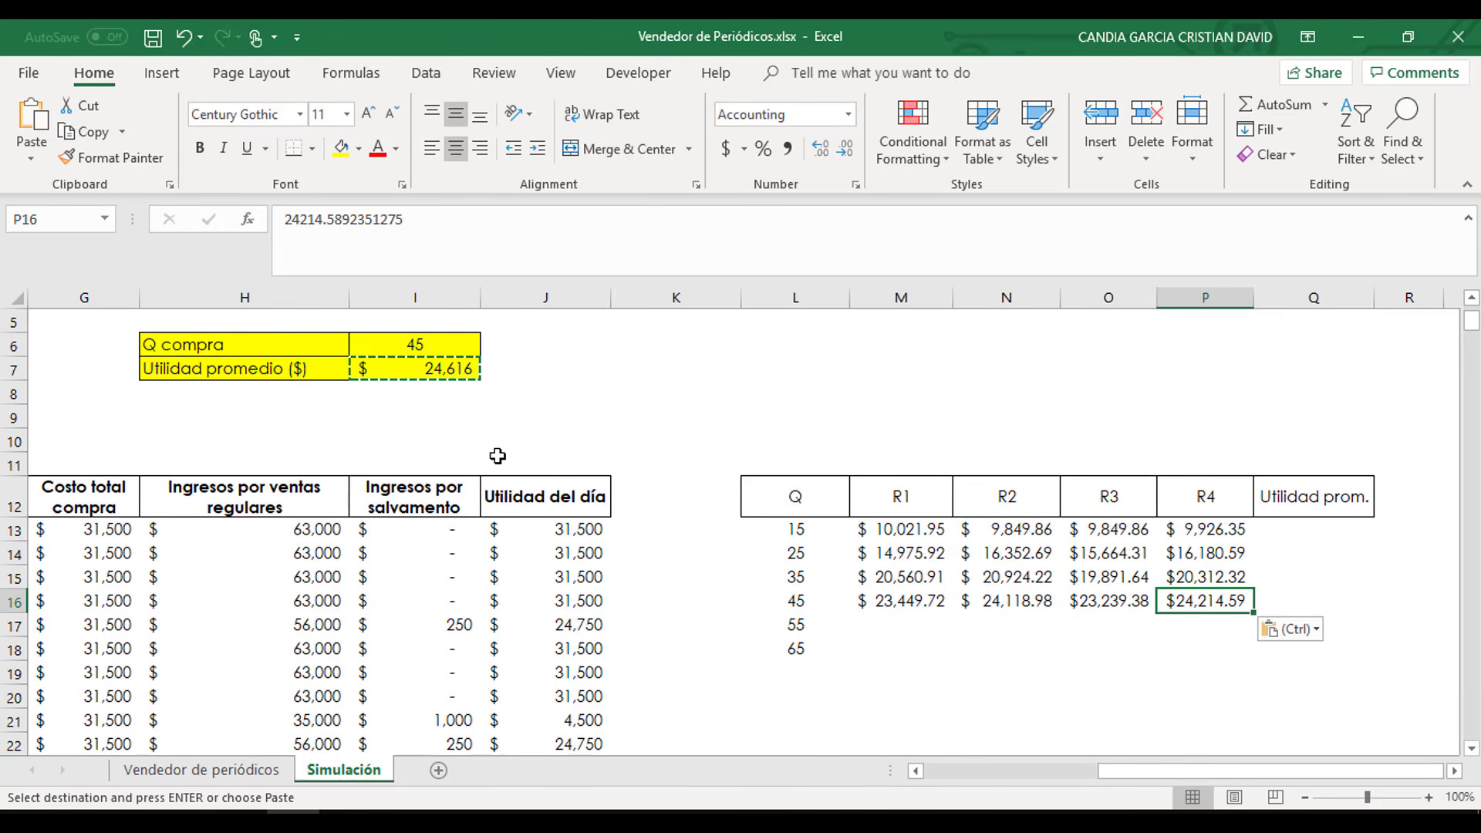
left_click(406, 342)
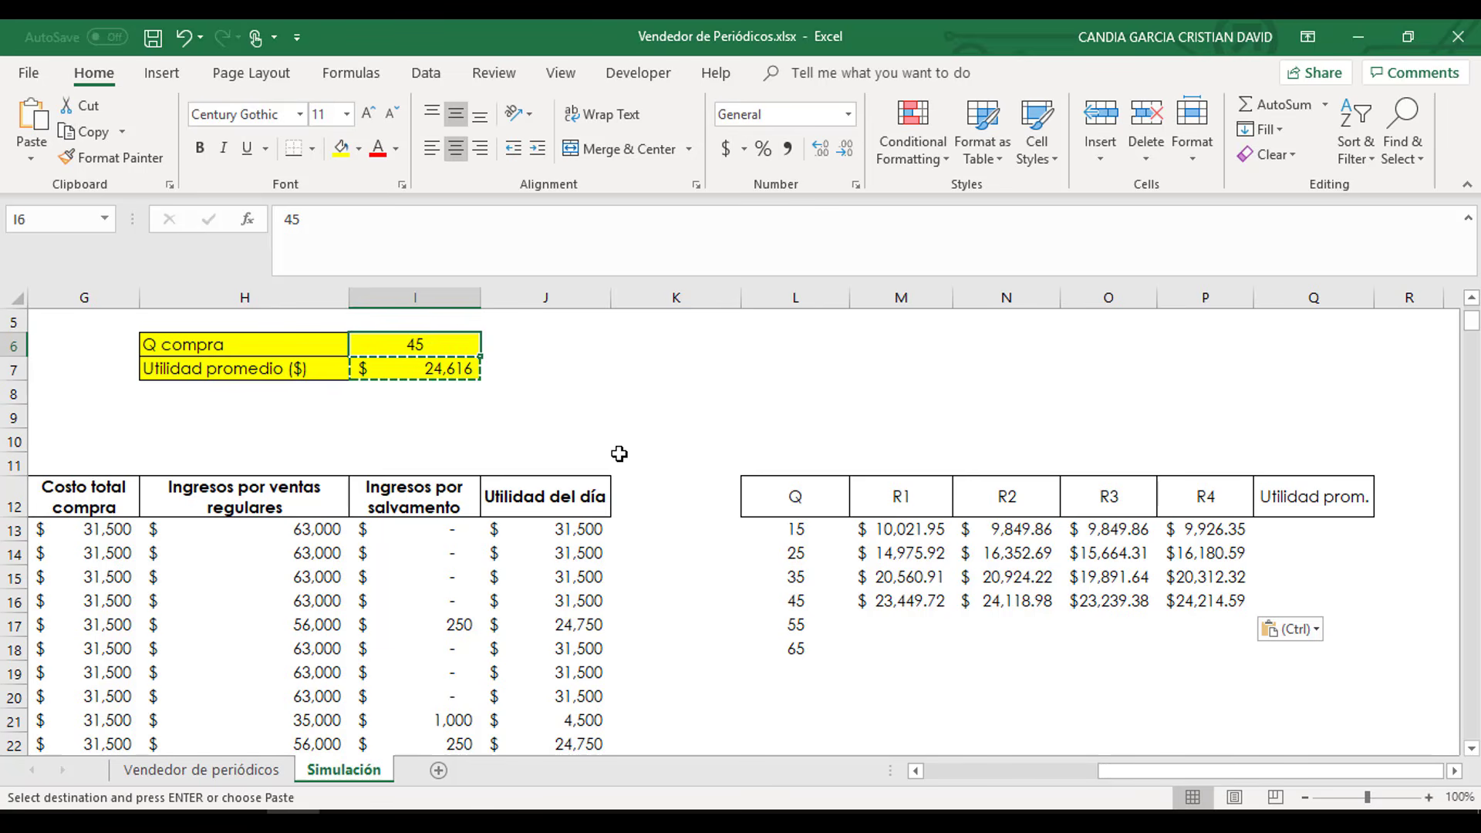
type("55")
key("Return")
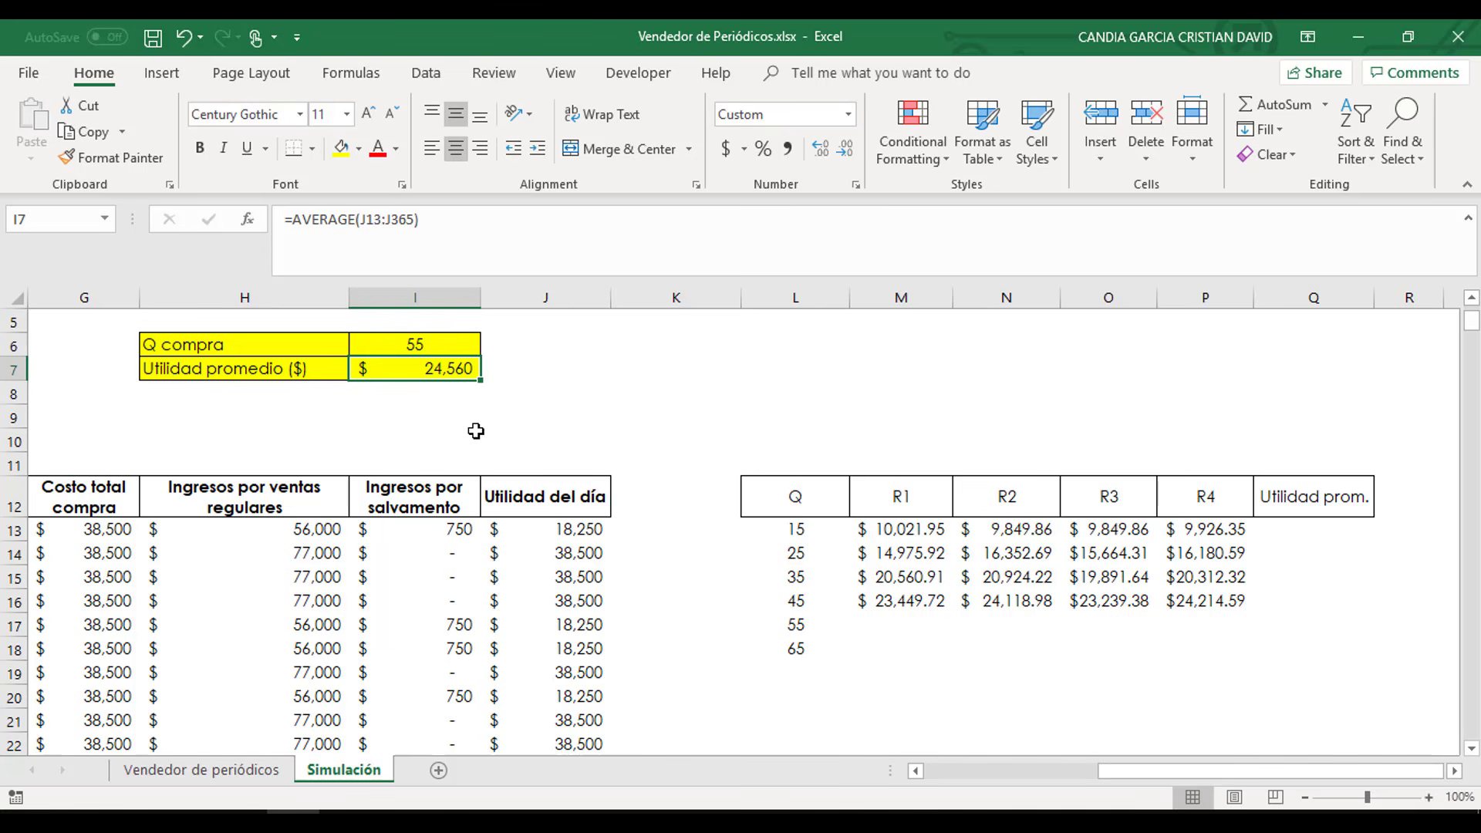
key("ctrl+c")
right_click(886, 622)
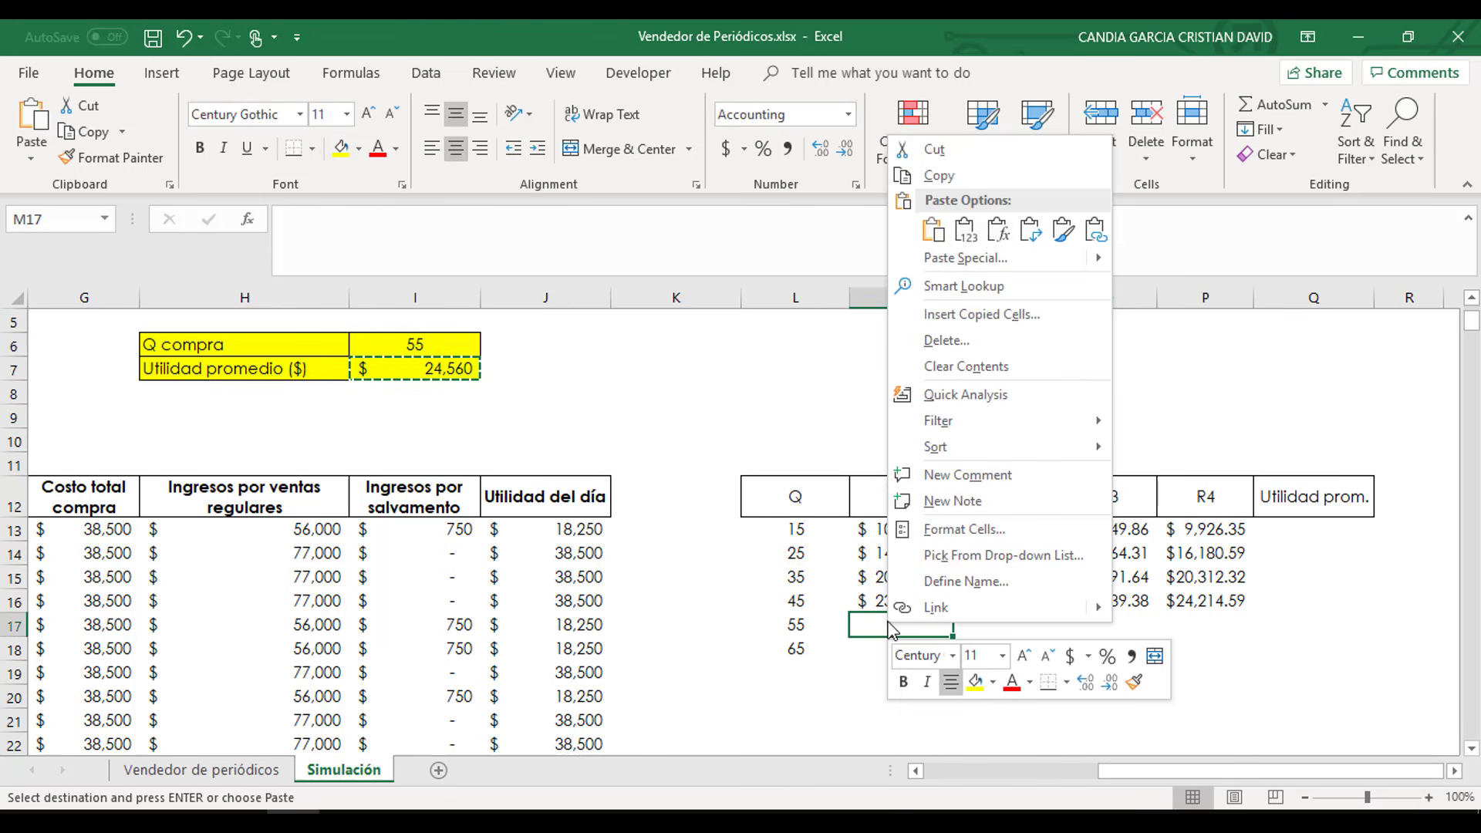
left_click(954, 231)
- Paste the copied average profit as values into N17, O17 and P17 to record R2, R3 and R4 for Q 55
right_click(995, 623)
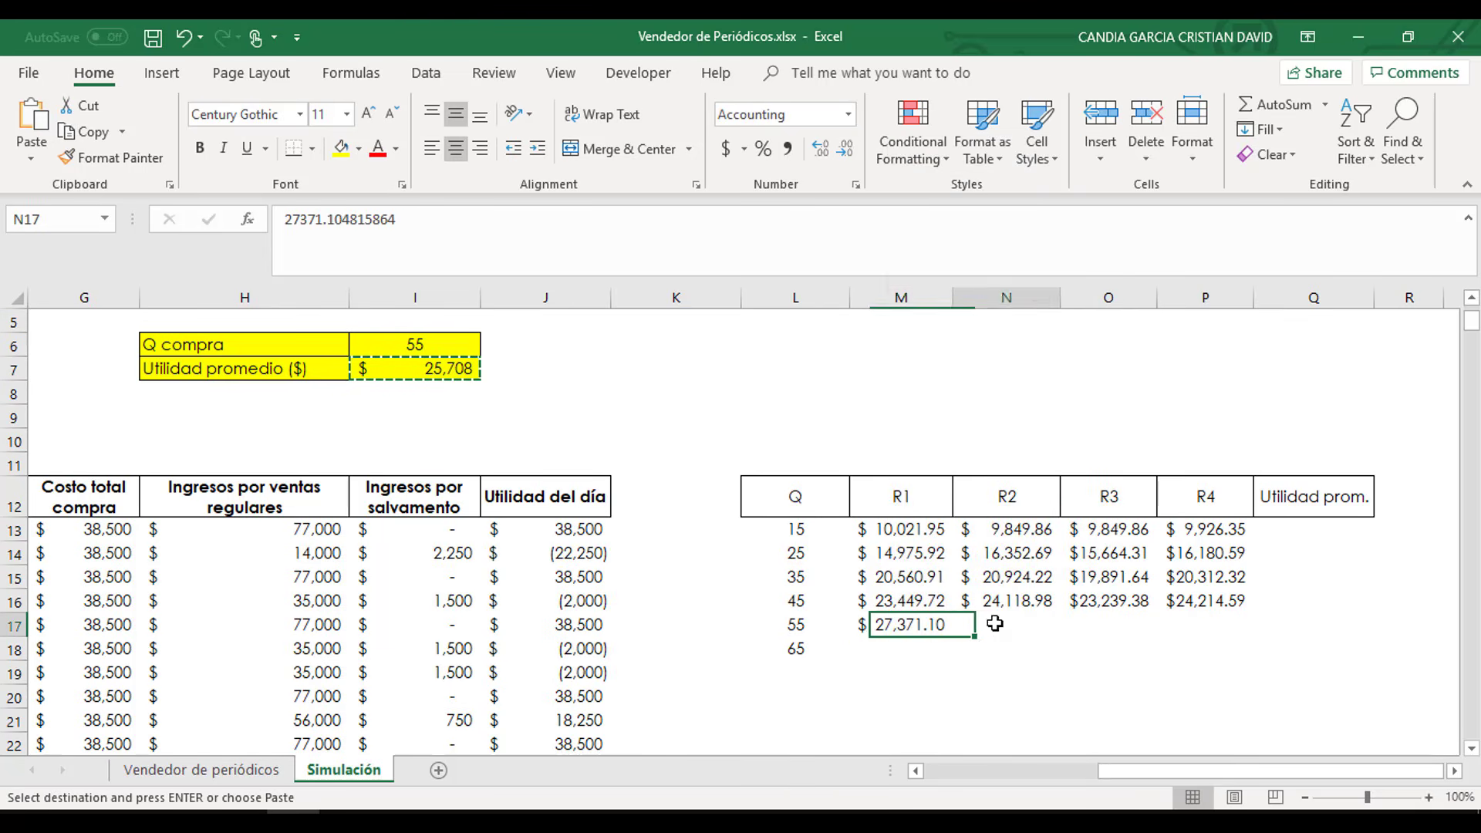
left_click(1063, 231)
right_click(1105, 622)
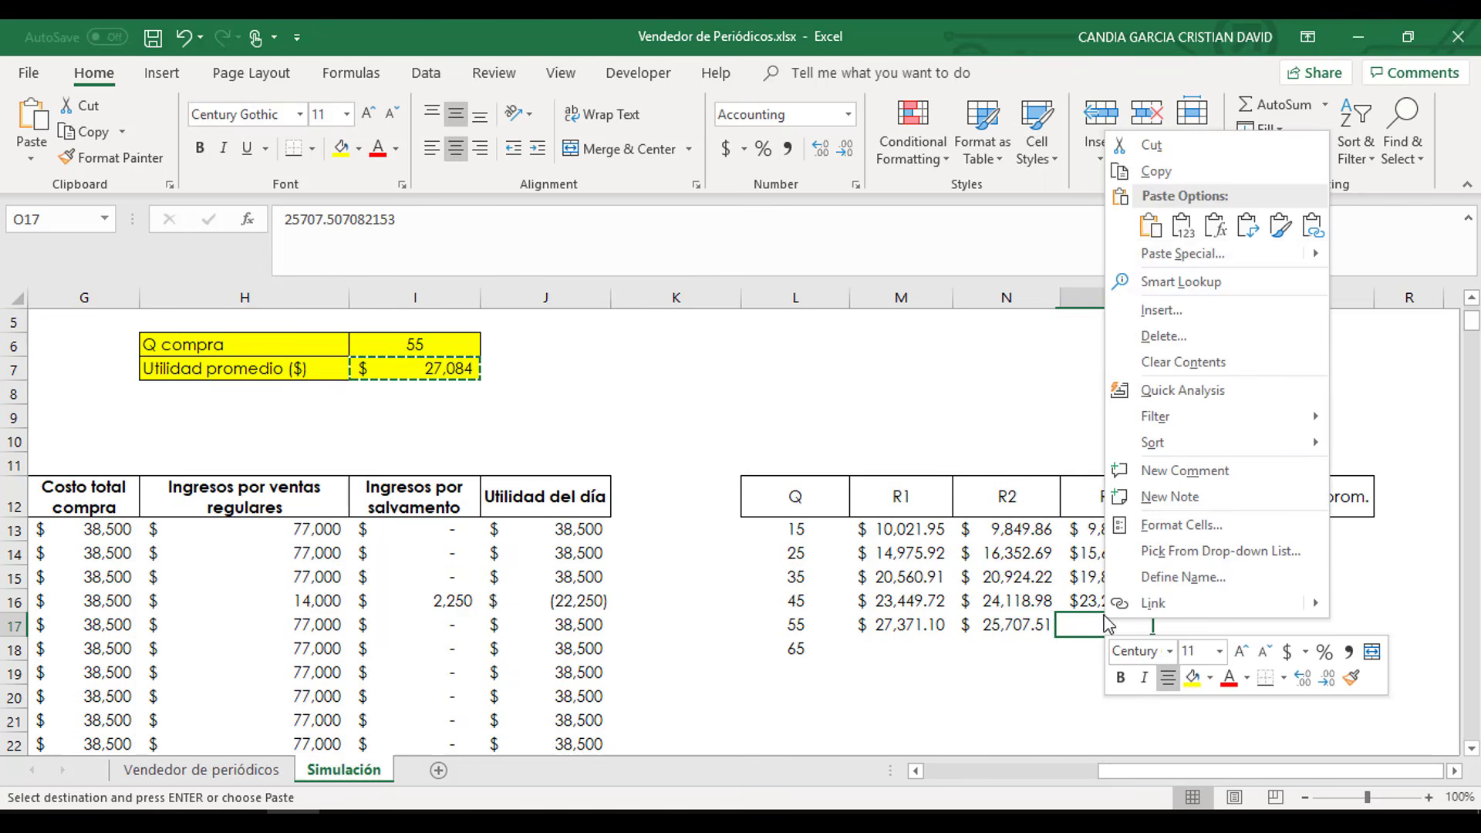
left_click(1173, 230)
right_click(1207, 627)
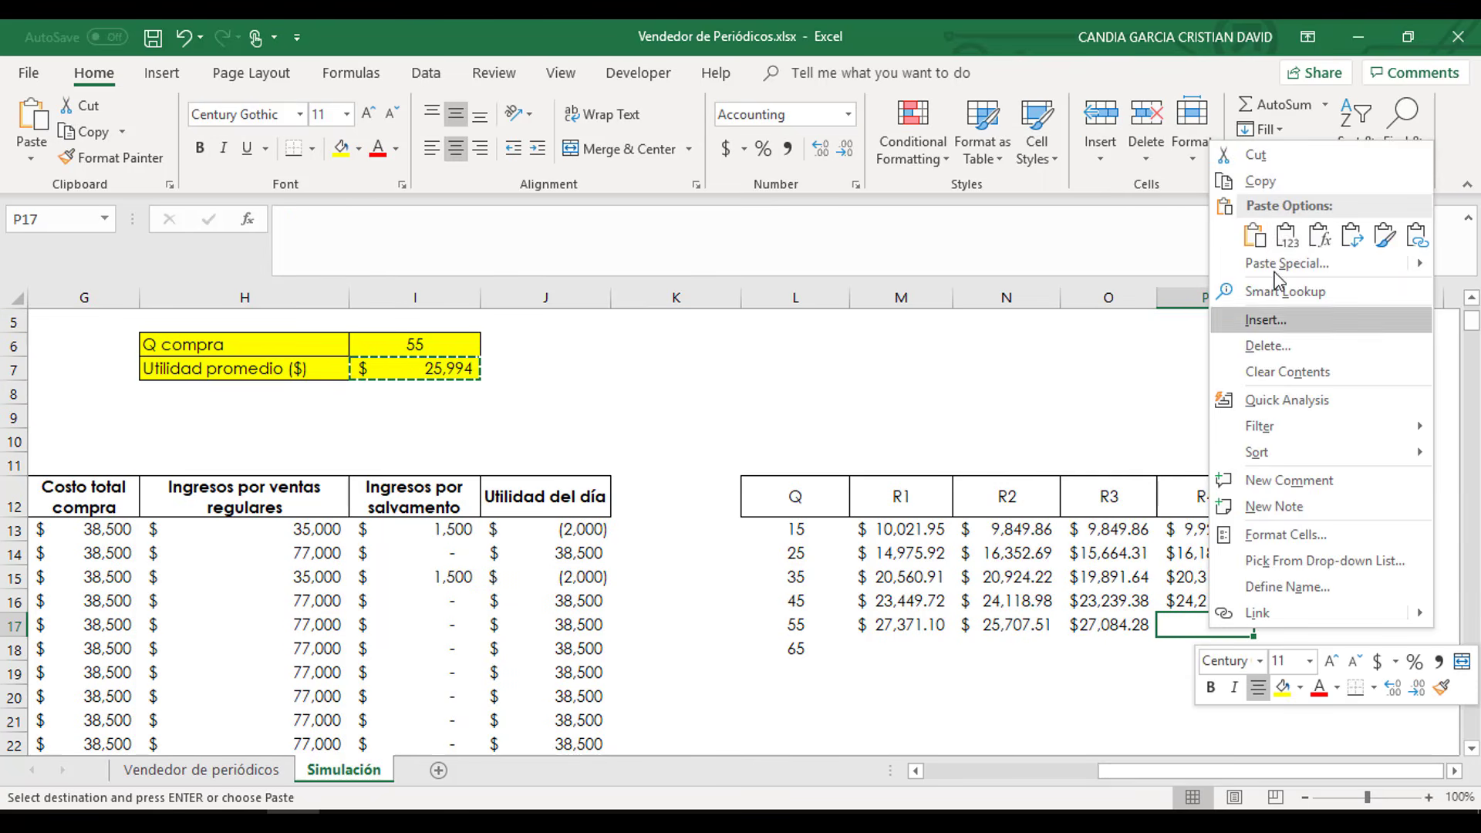
left_click(1278, 234)
- Set Q compra in I6 to 65 and paste the average profit from I7 as a value into M18 under R1
left_click(895, 658)
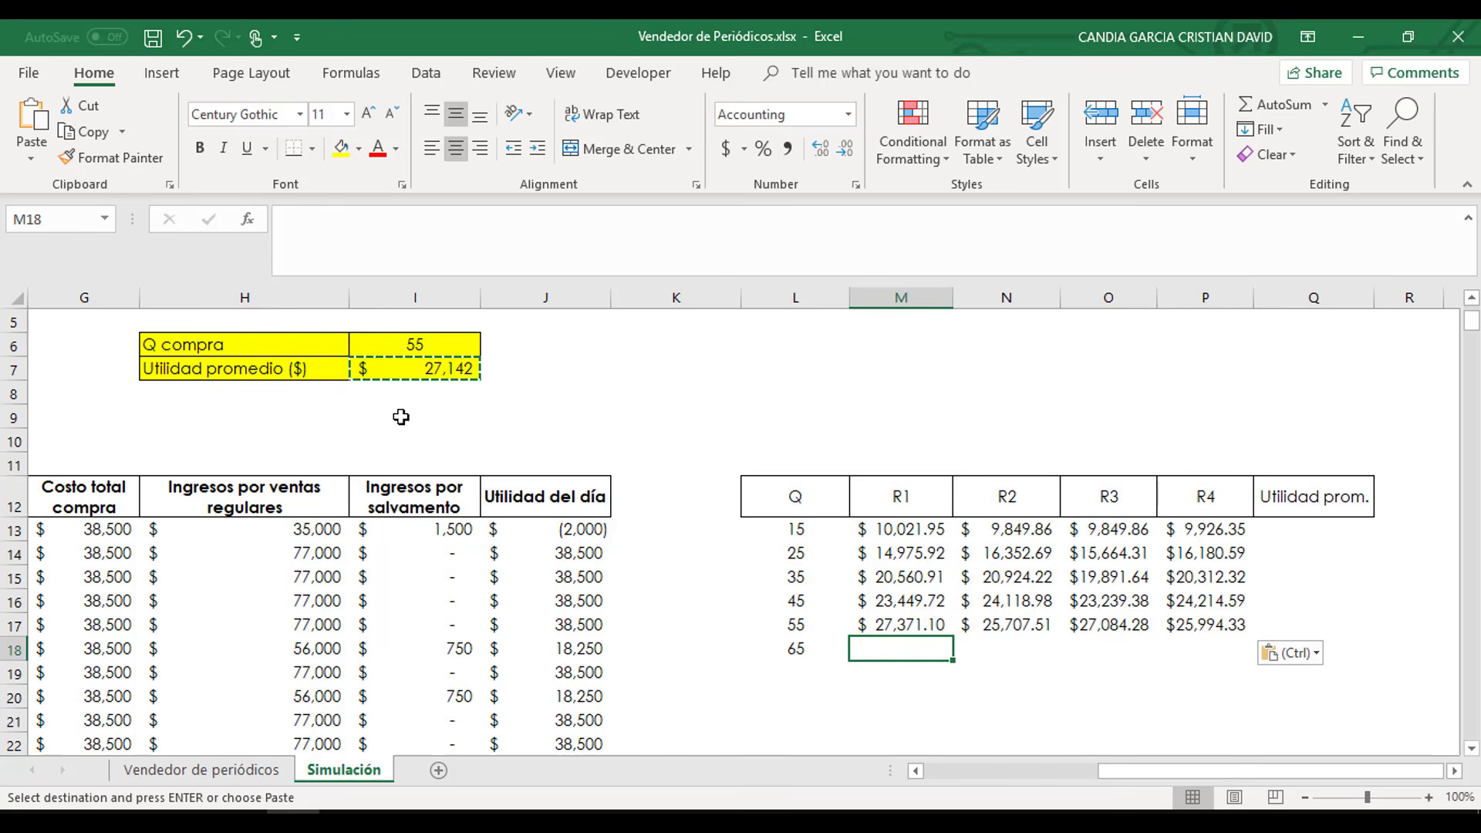
left_click(427, 354)
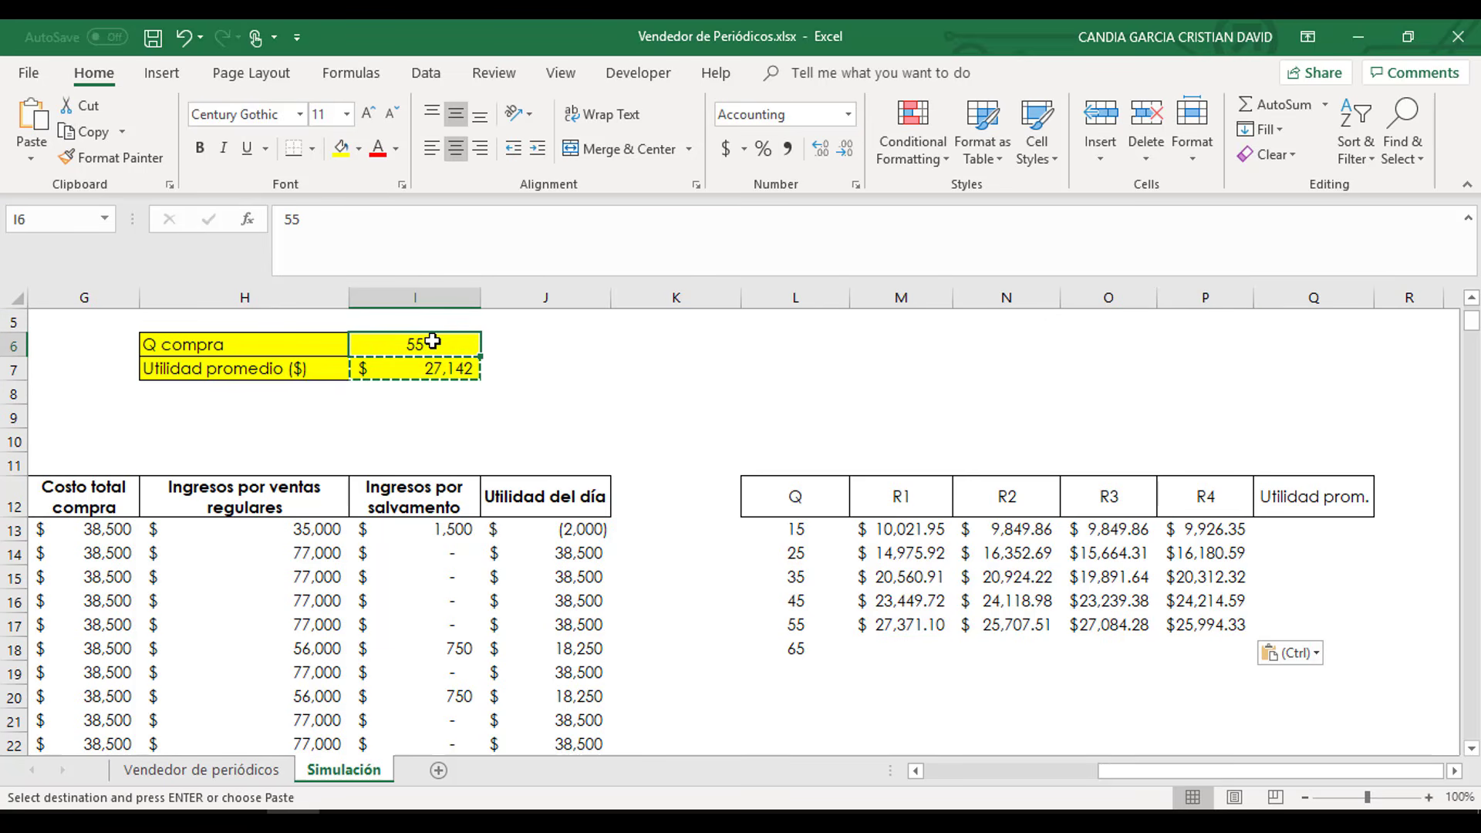
type("65")
left_click(466, 411)
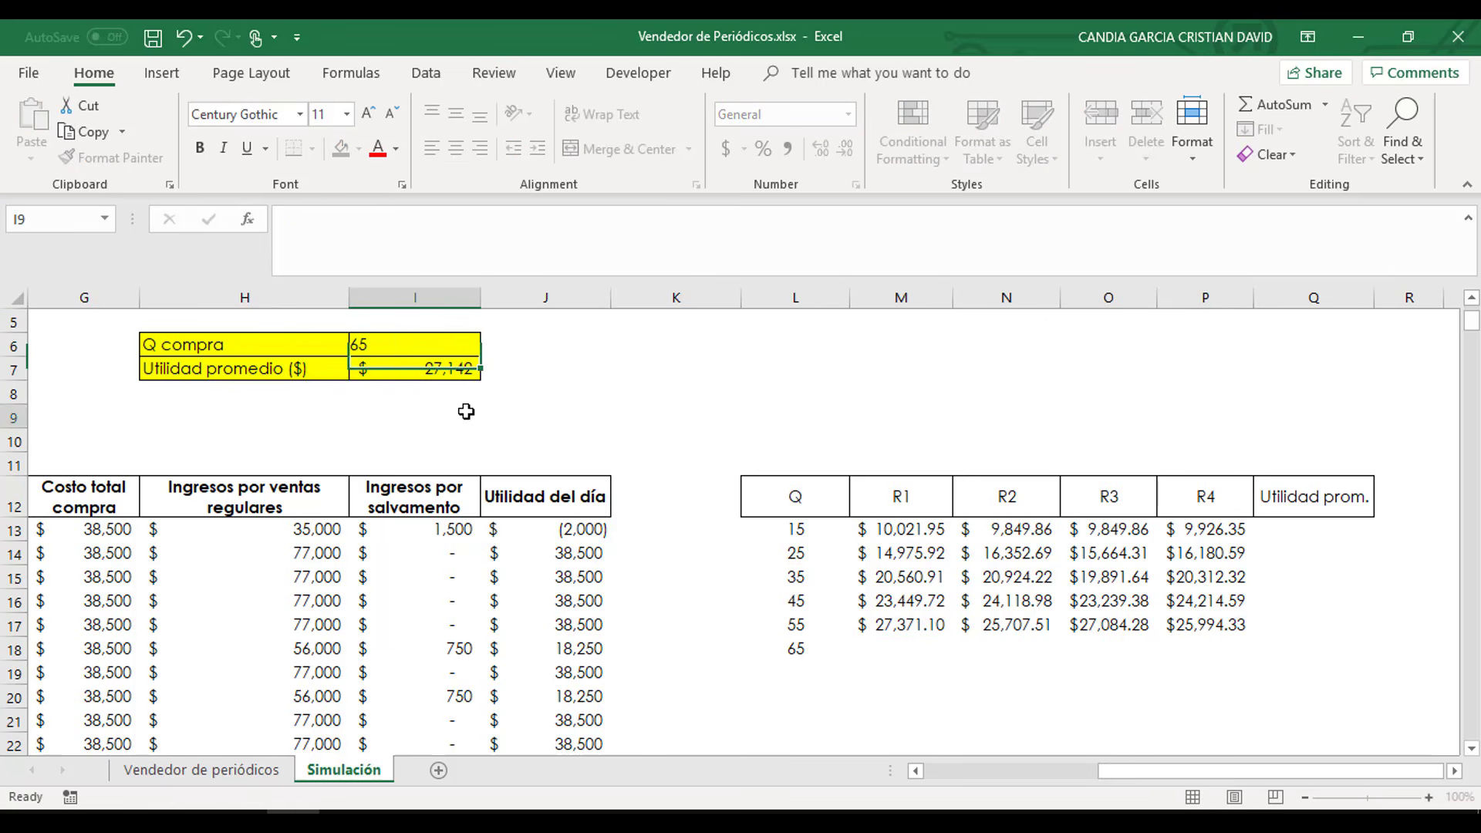
left_click(439, 368)
key("ctrl+c")
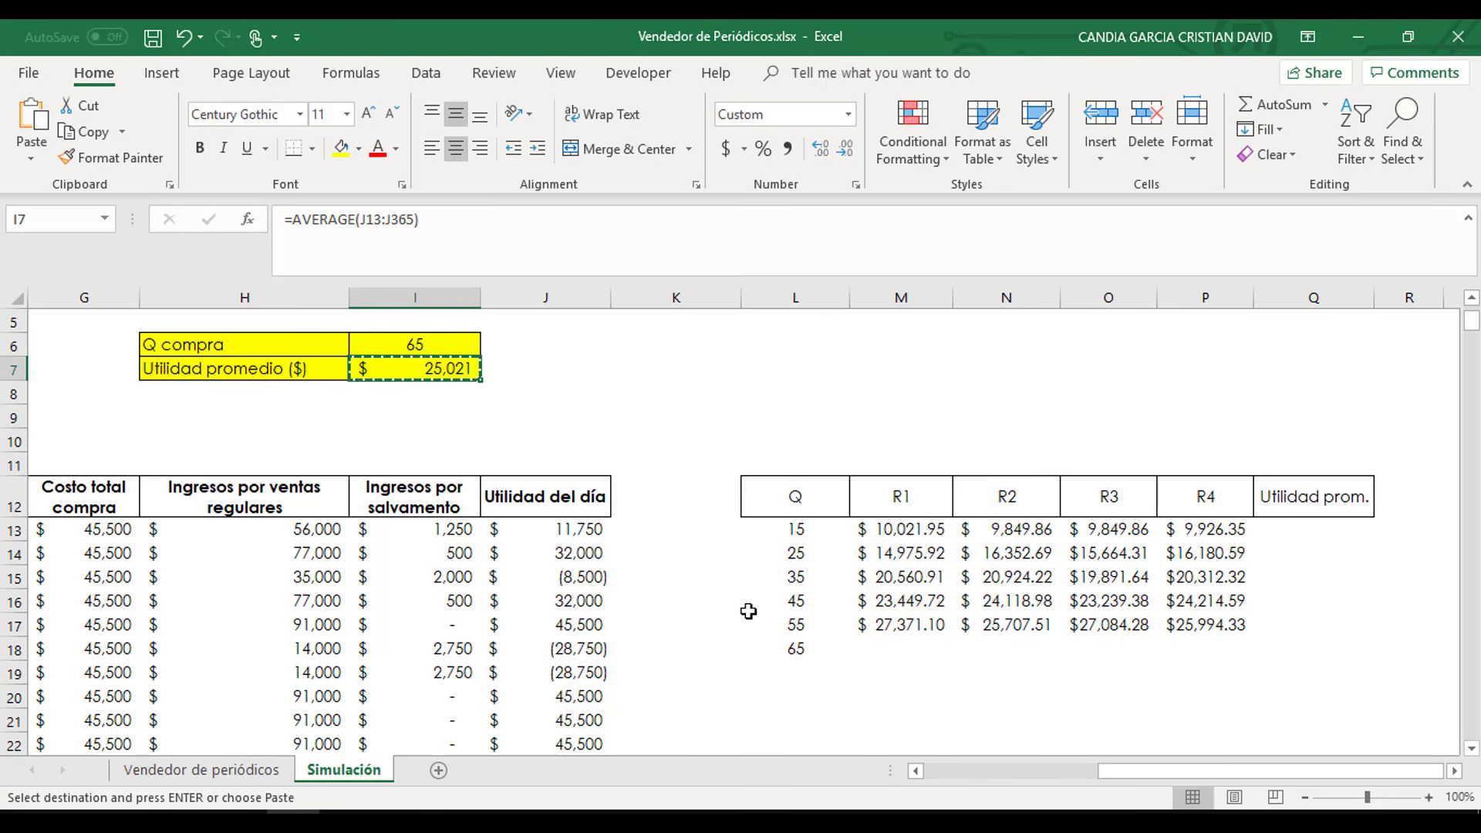
left_click(893, 649)
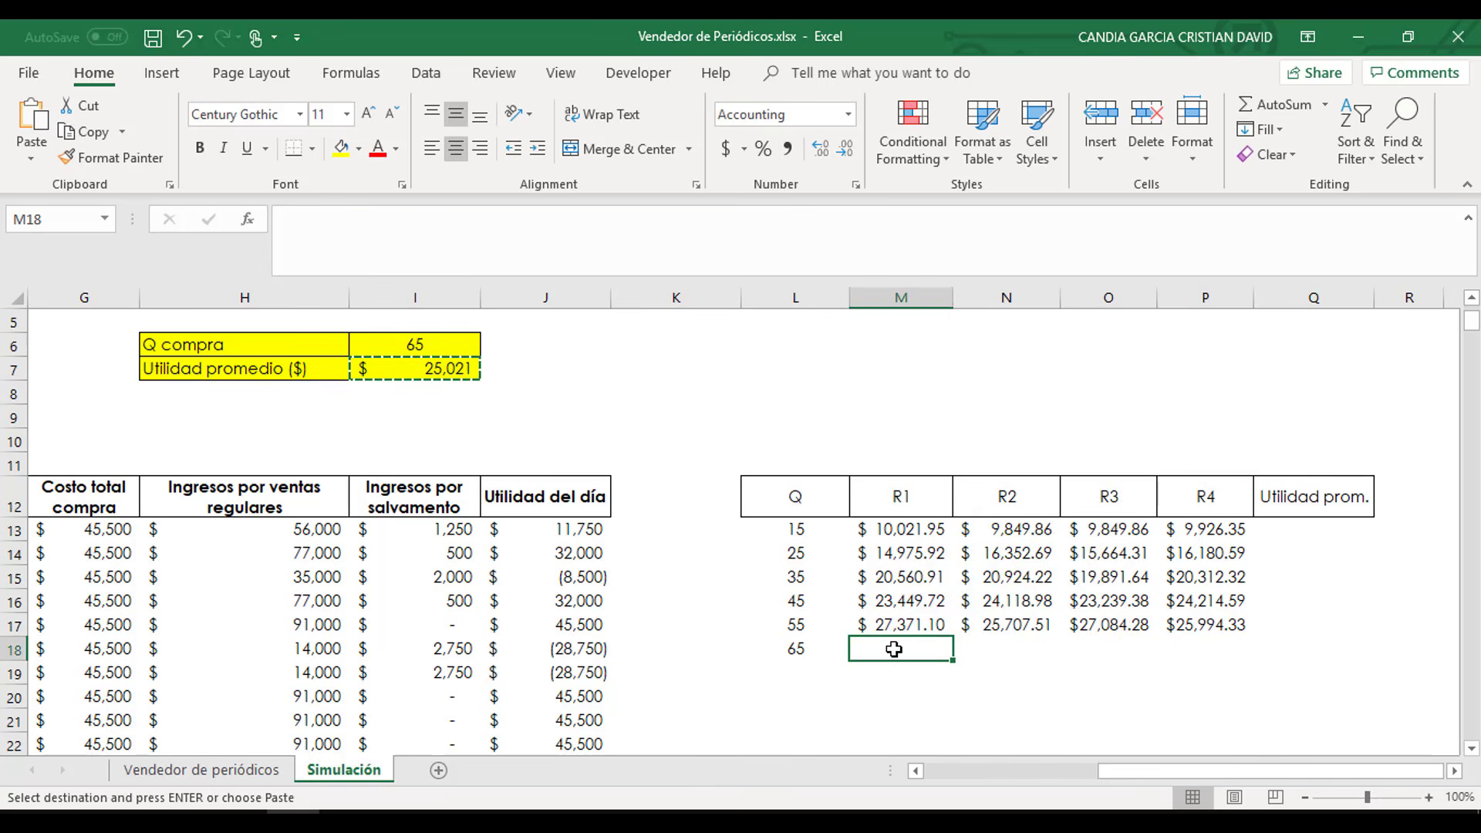
right_click(893, 649)
left_click(962, 266)
- Paste the copied average profit as values into N18, O18 and P18 to record R2, R3 and R4 for Q 65
right_click(970, 647)
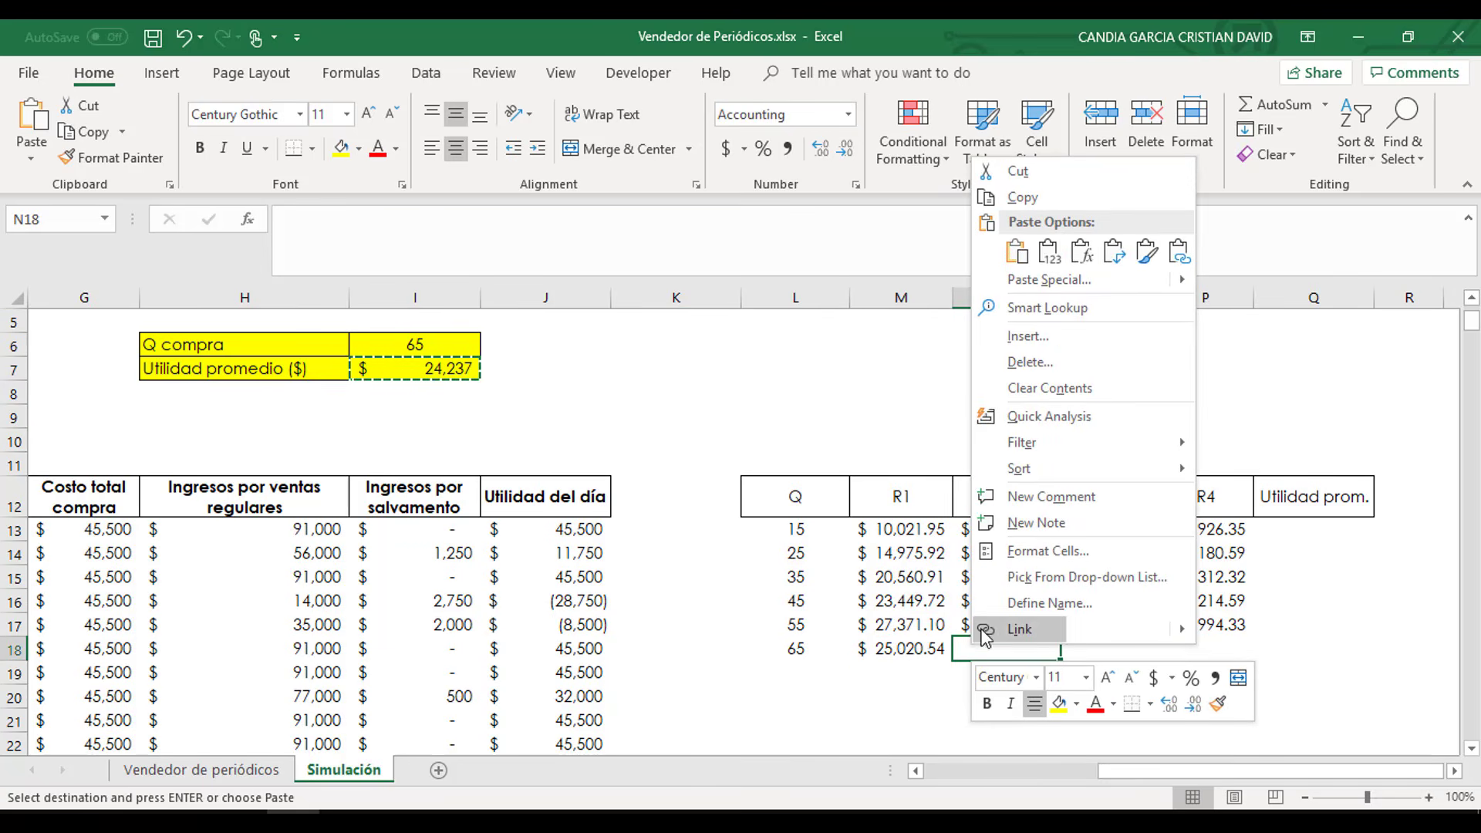
left_click(1053, 260)
right_click(1089, 652)
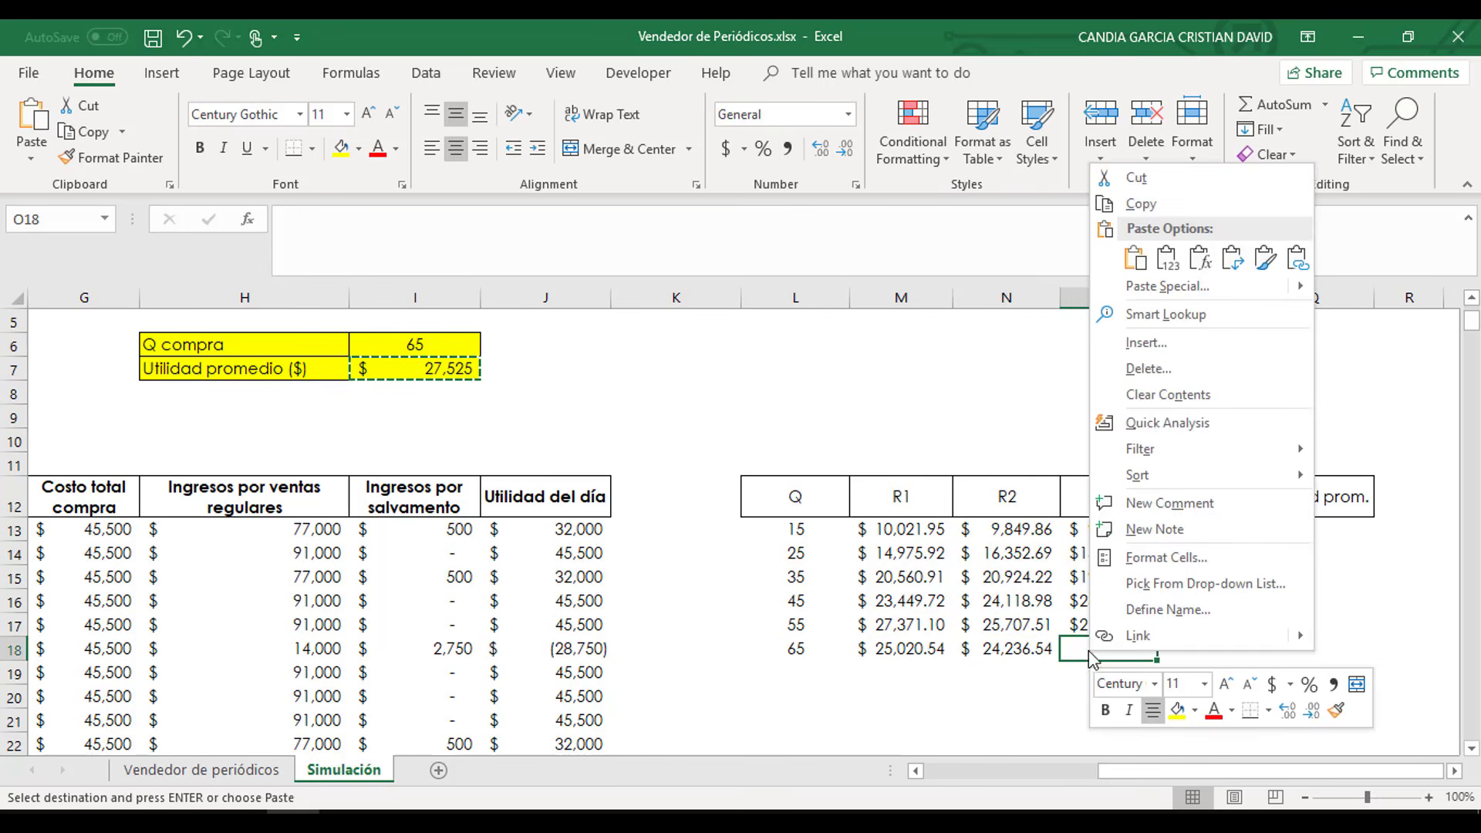
left_click(1167, 259)
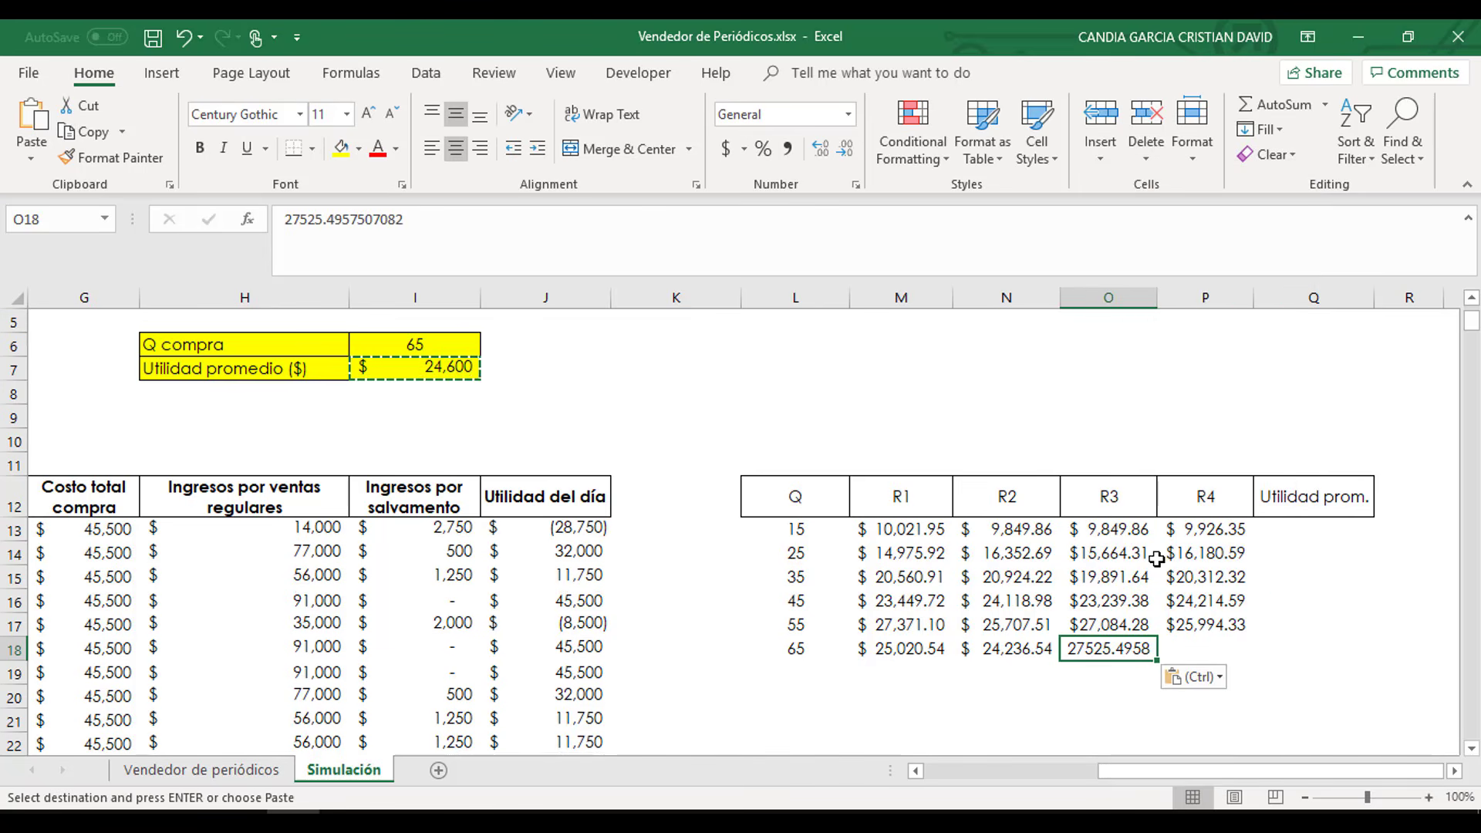
right_click(1187, 644)
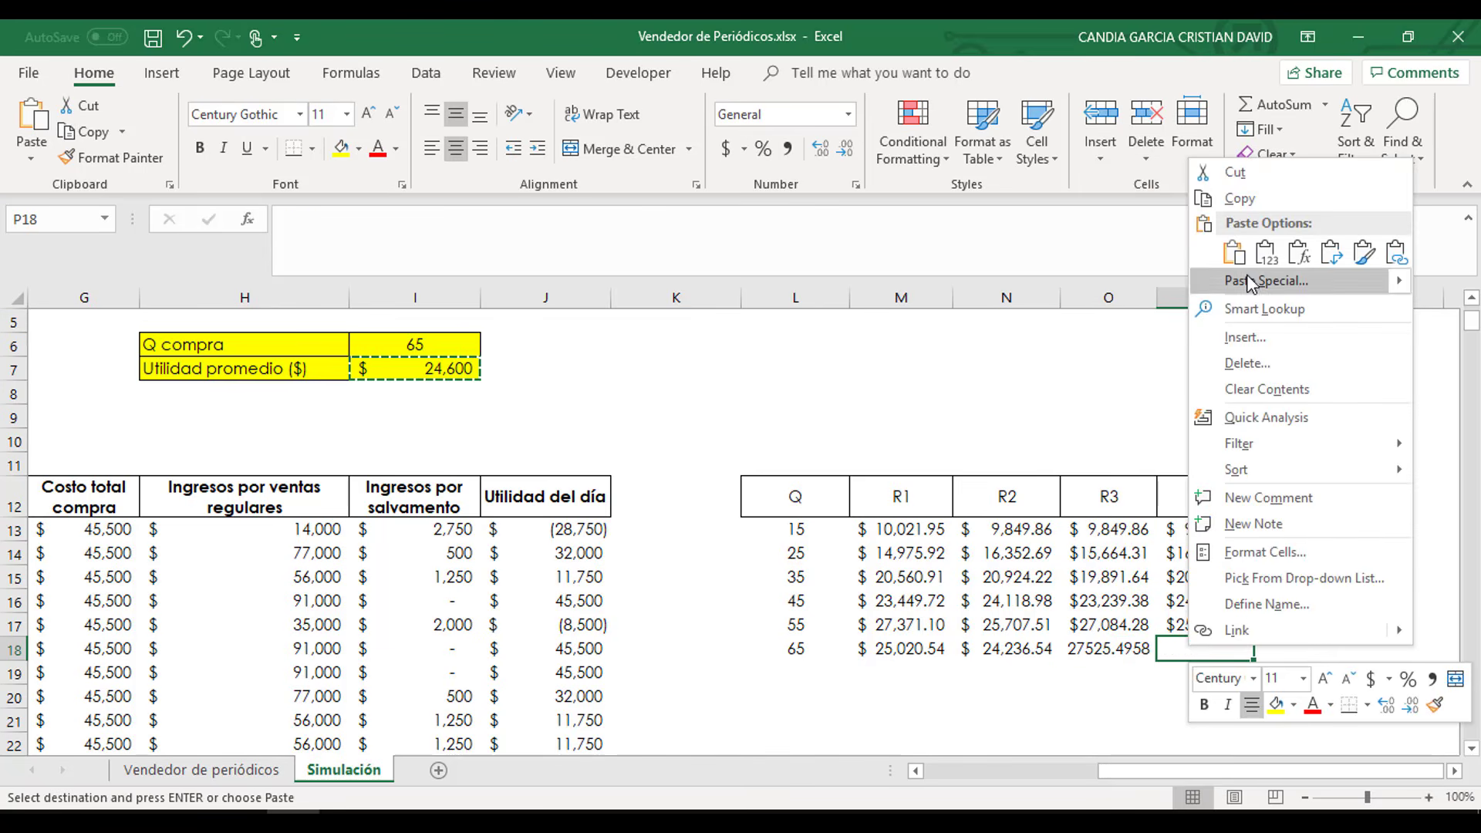
left_click(1265, 259)
- Copy the currency formatting of the Q 55 results in M17:P17 onto the Q 65 results in M18:P18
left_click_drag(922, 623, 1222, 625)
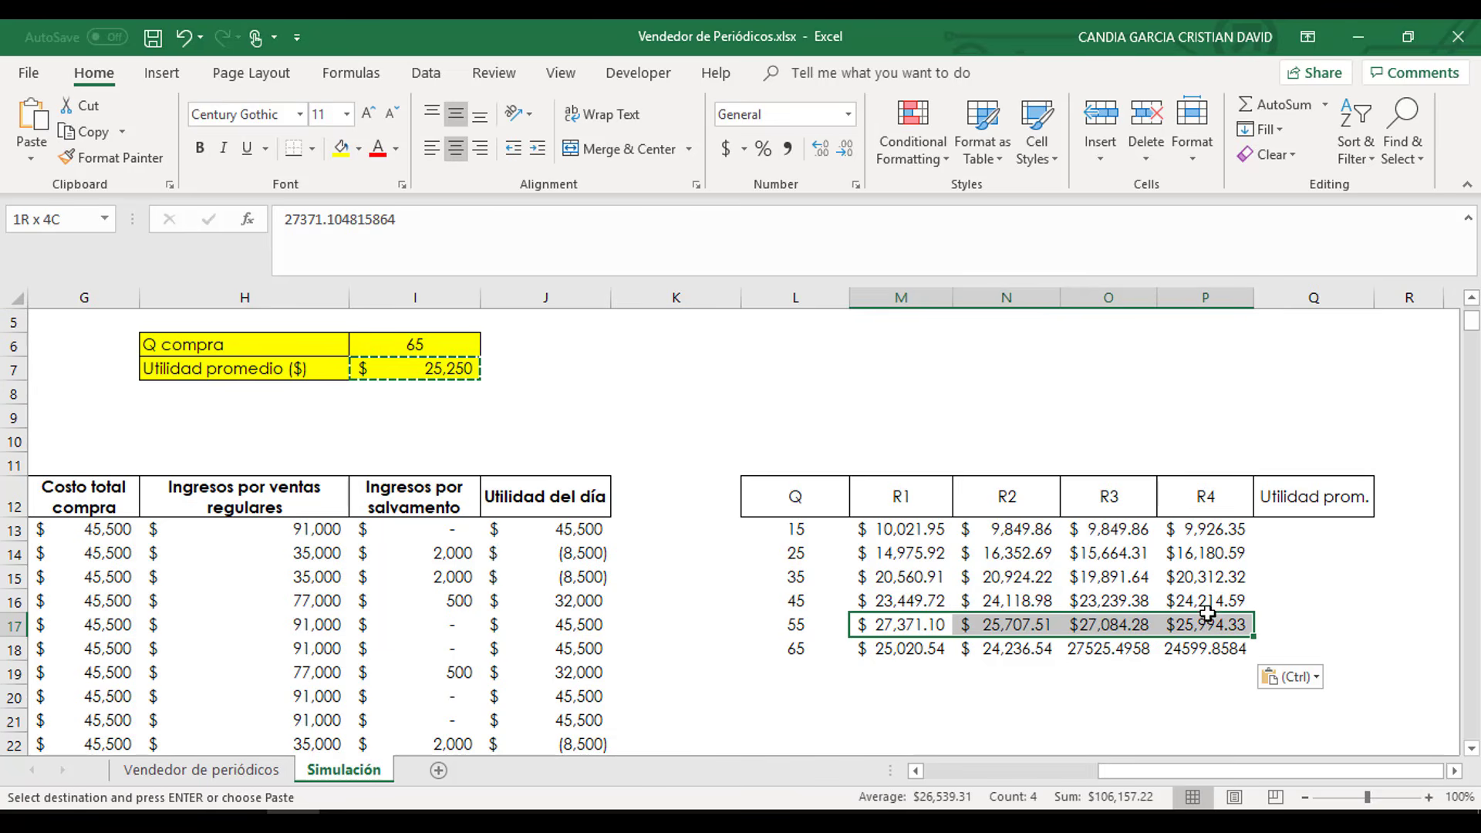
left_click(108, 157)
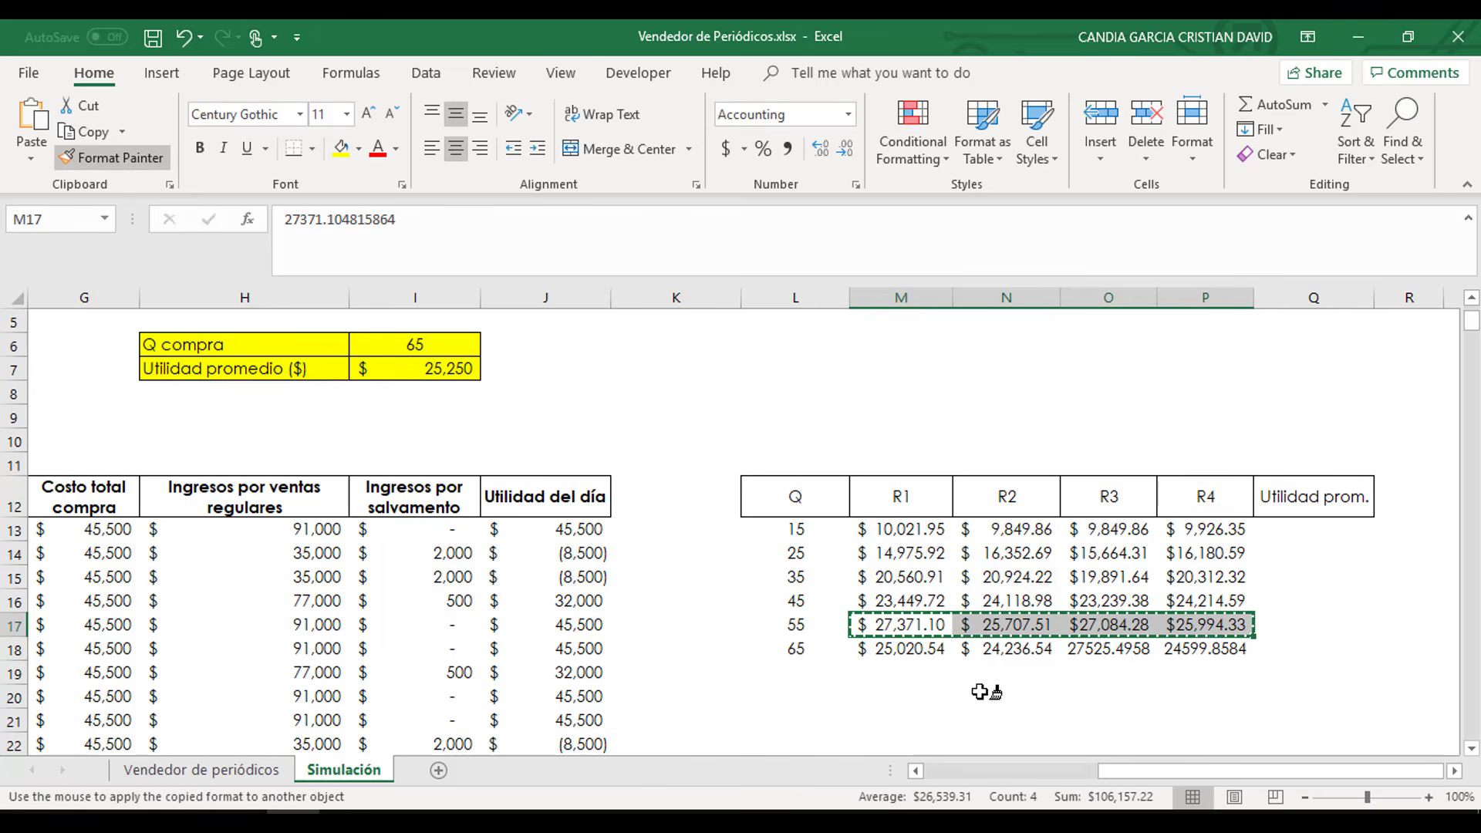
left_click_drag(887, 648, 1218, 648)
left_click(1204, 698)
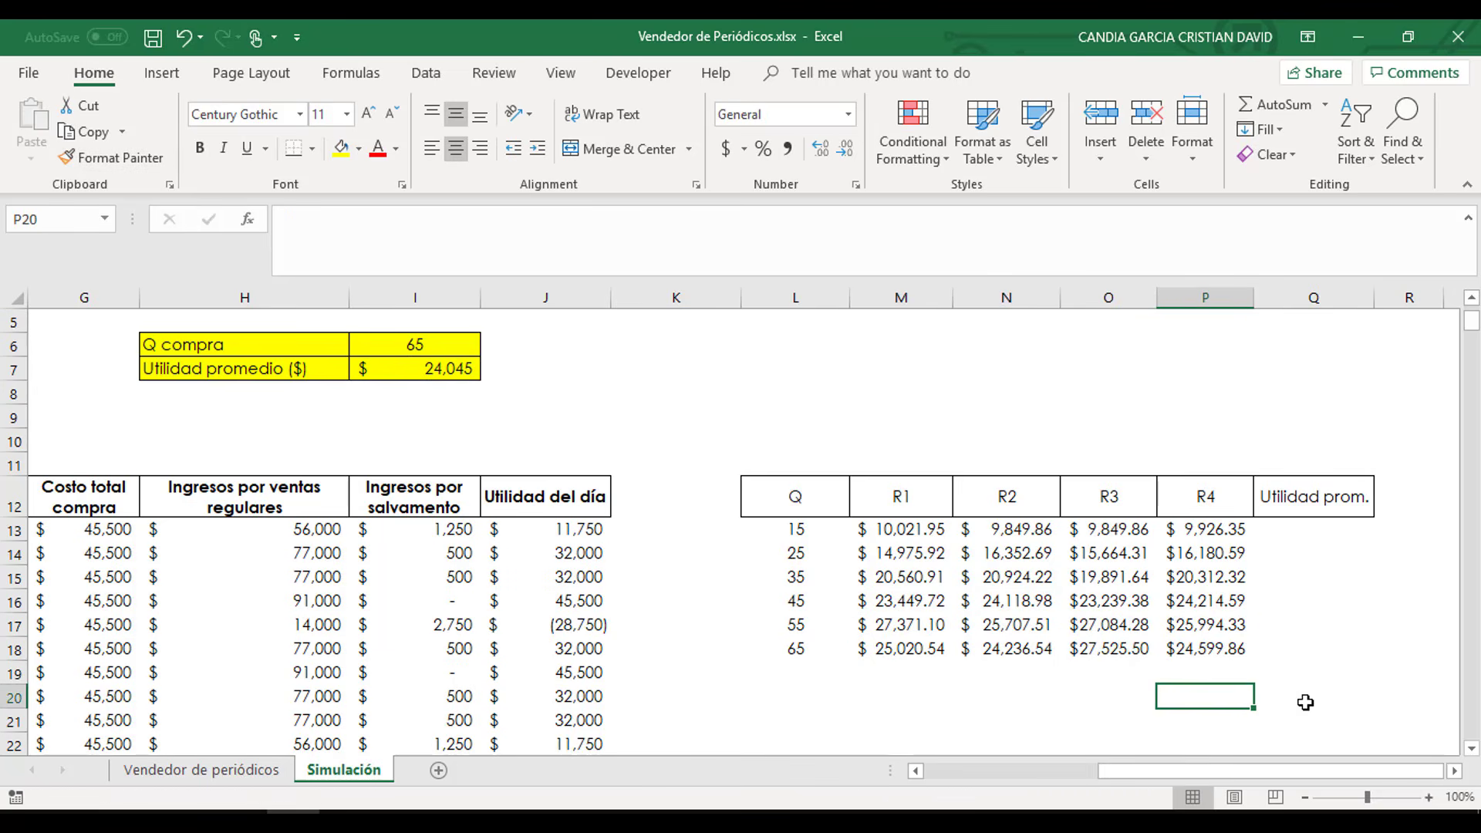
- Enter =AVERAGE(M13:P13) in Q13 under Utilidad prom. and fill the formula down to Q18
left_click(1317, 527)
type("=ave")
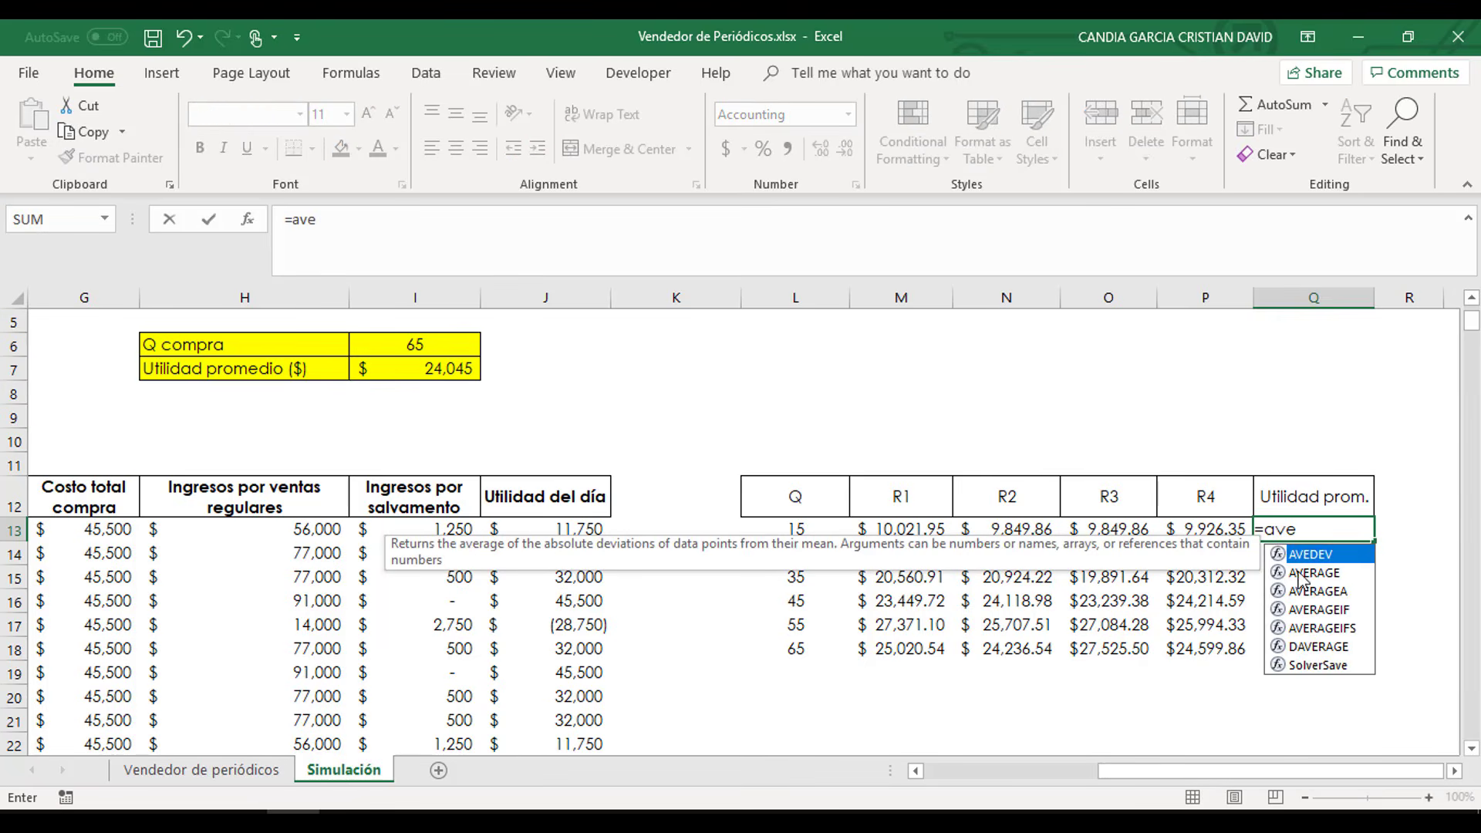
double_click(1301, 575)
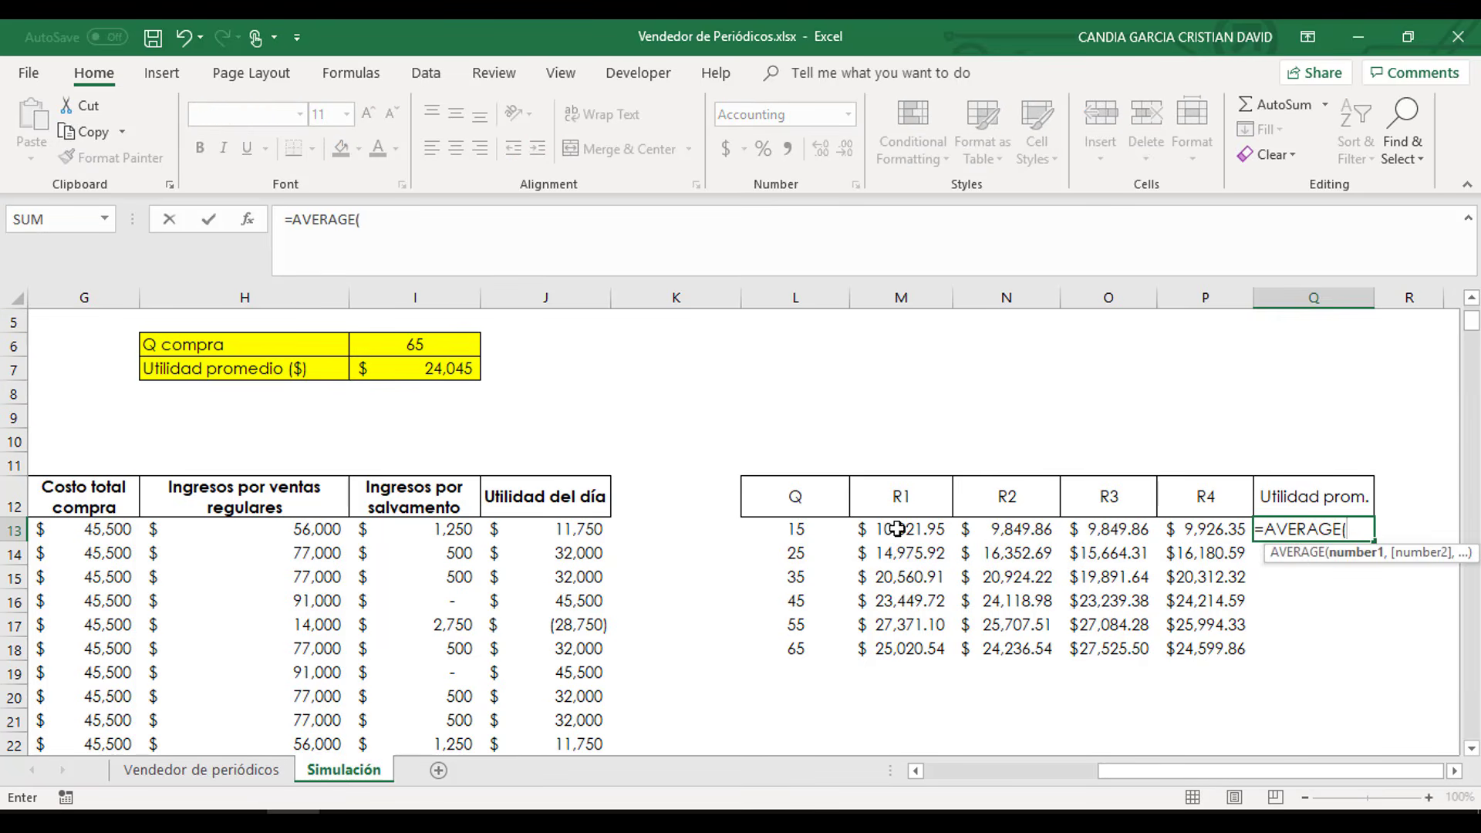
left_click_drag(896, 528, 1191, 526)
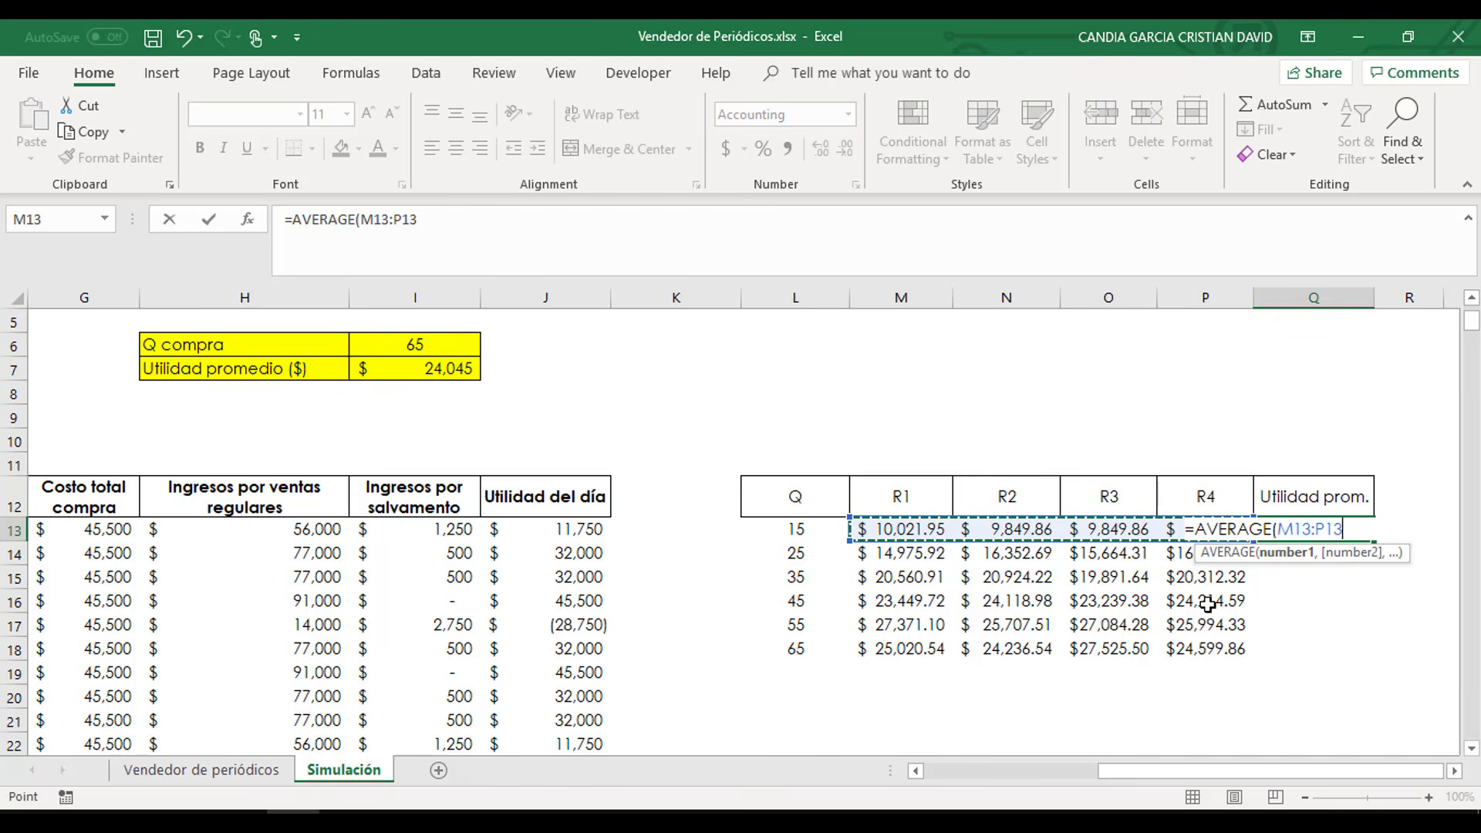
key("Return")
key("Up")
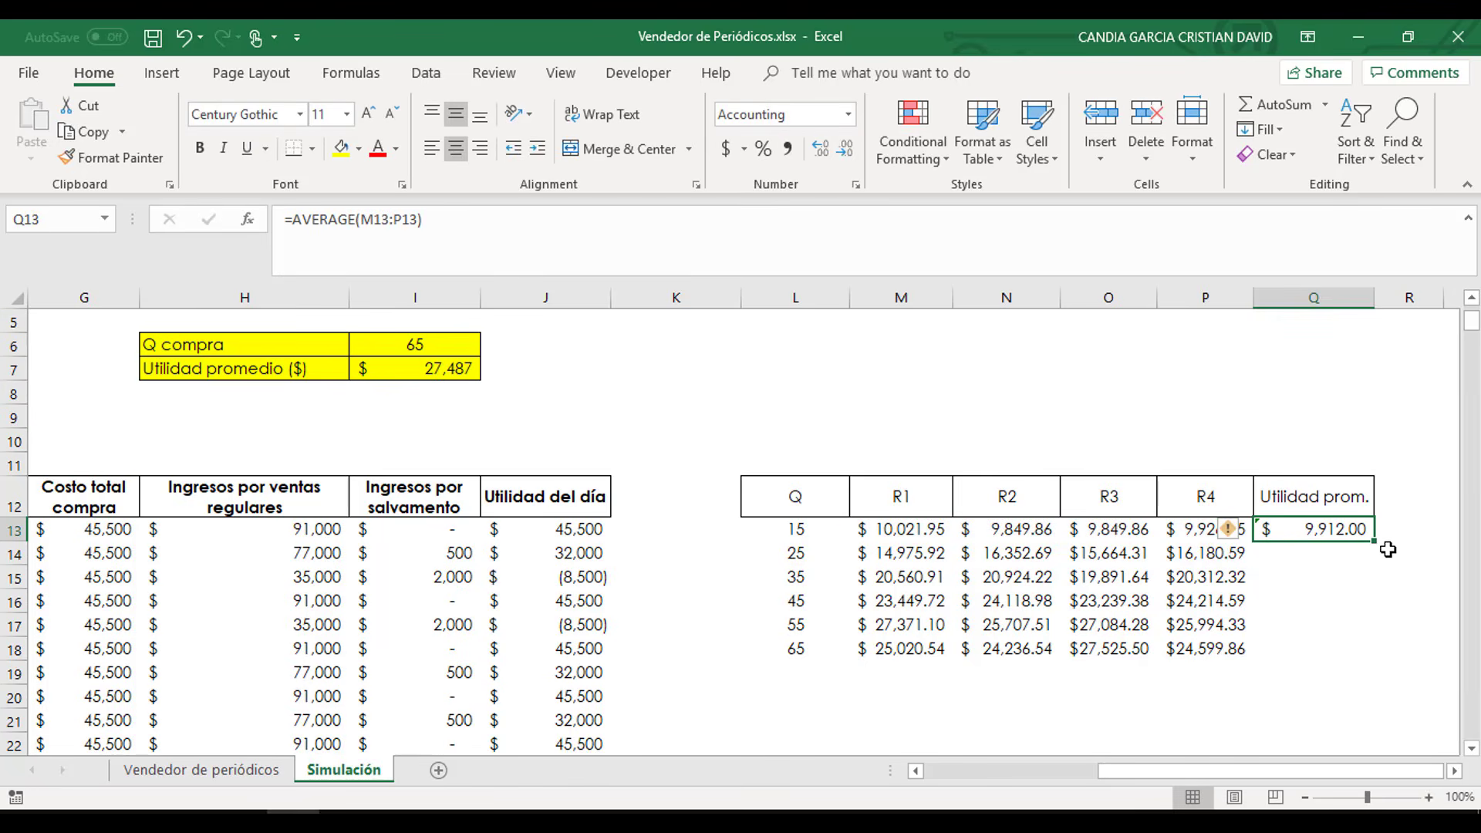
double_click(1375, 543)
left_click(1311, 696)
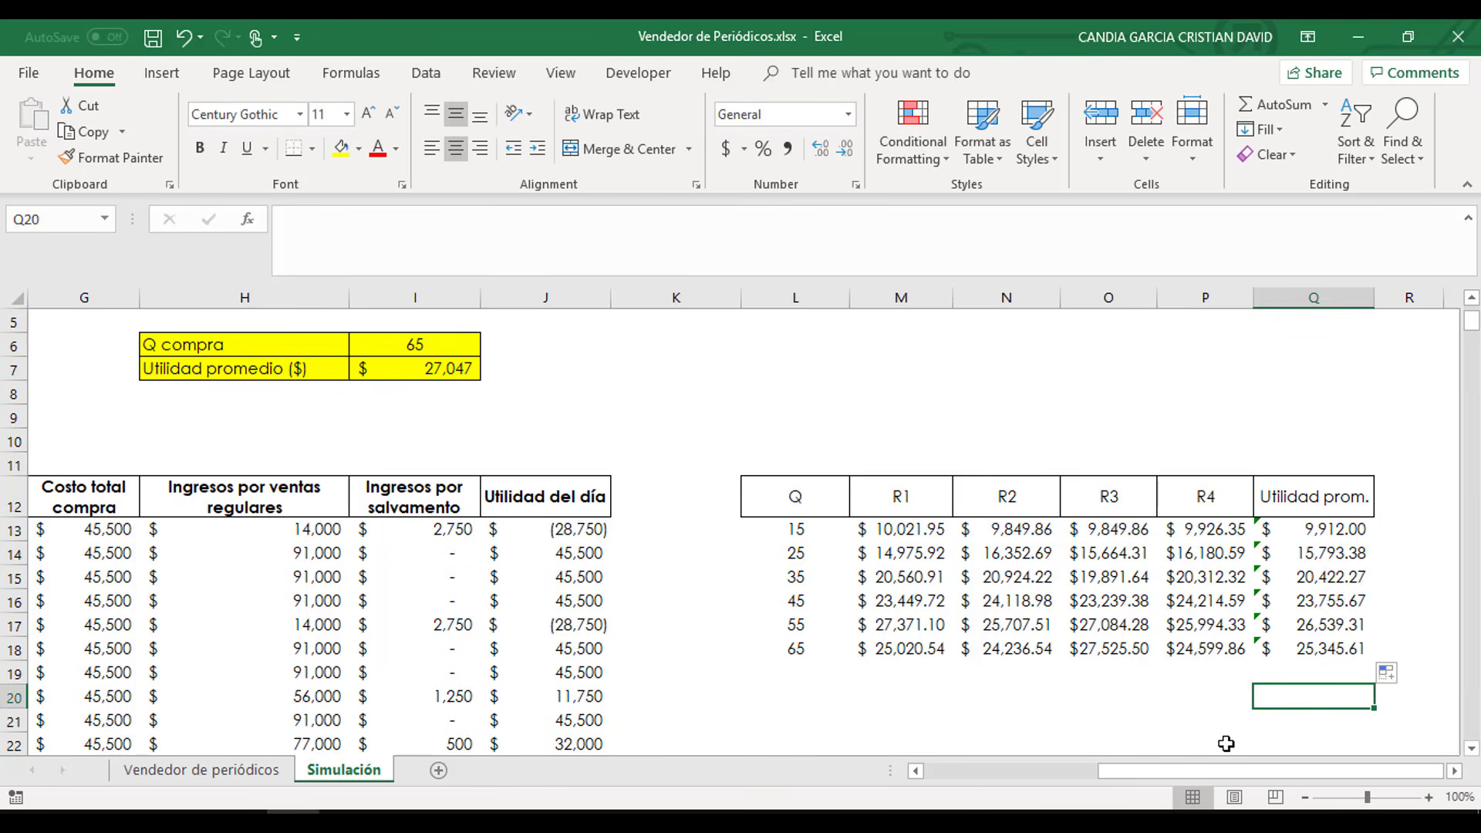
- Insert a scatter chart with smooth lines and markers from the Q column L12:L18 and the Utilidad prom. column Q12:Q18
left_click_drag(780, 489, 831, 648)
left_click_drag(1291, 490, 1319, 650)
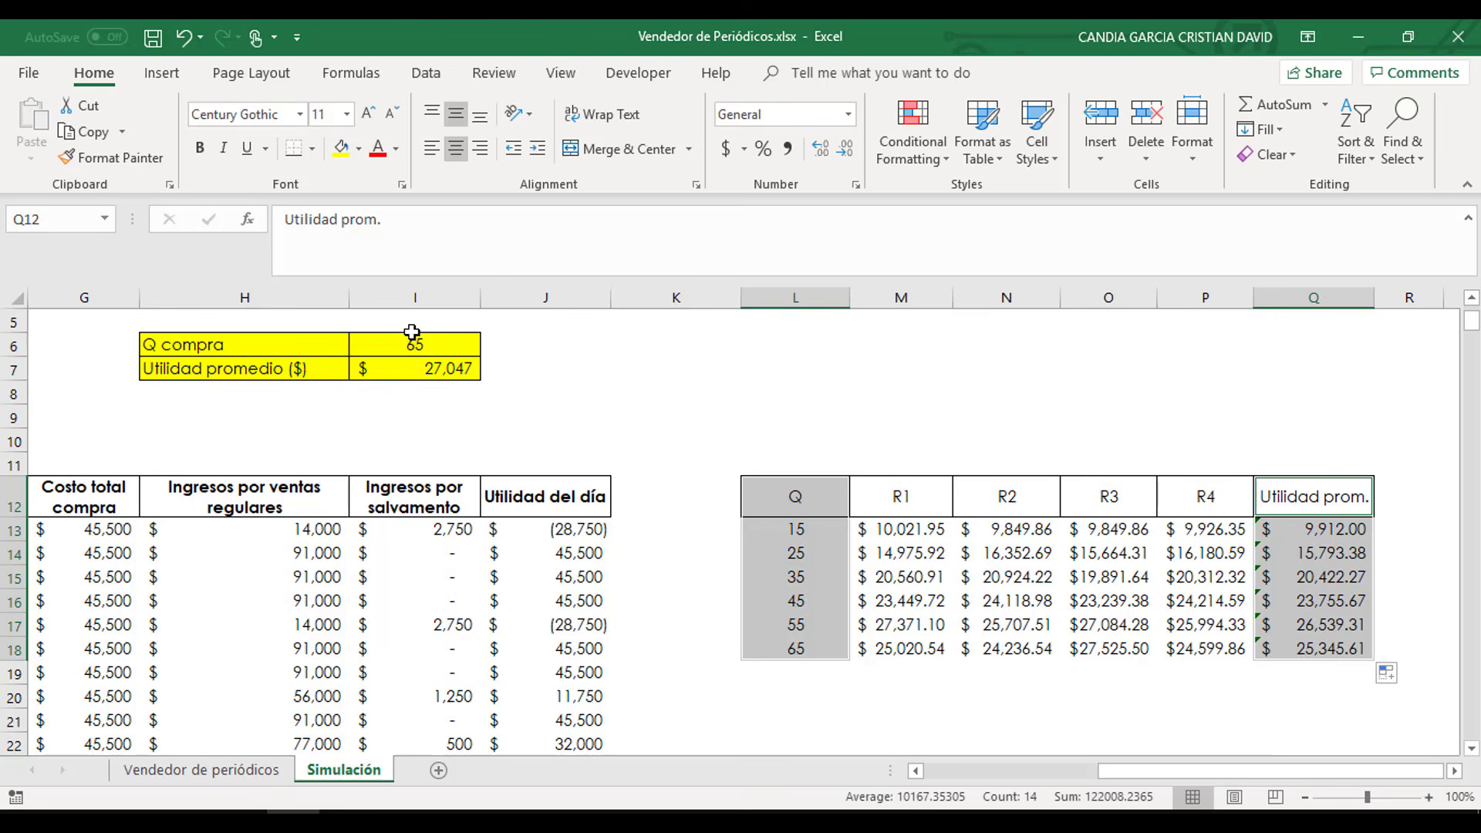
left_click(162, 73)
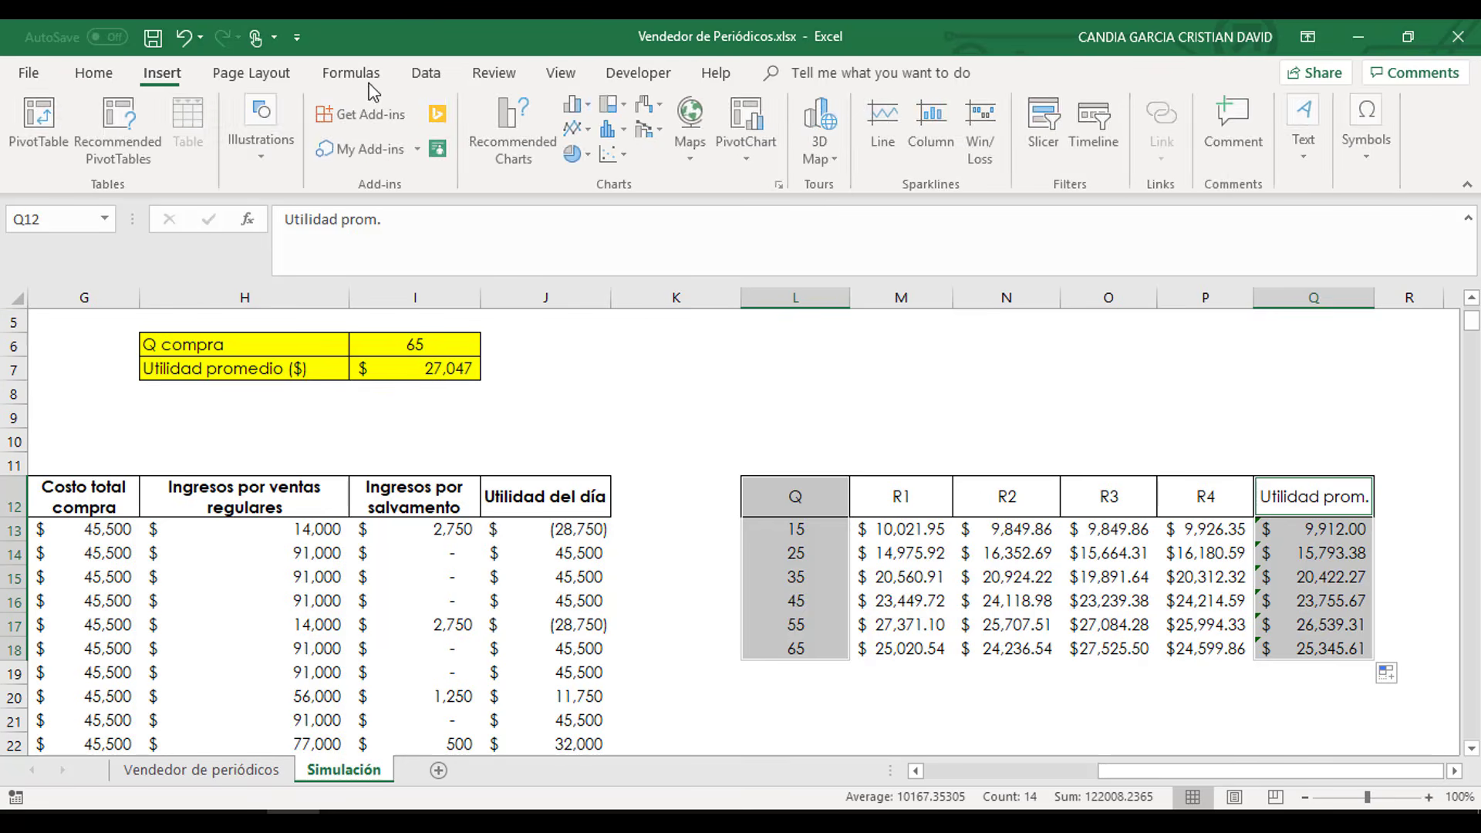
left_click(615, 156)
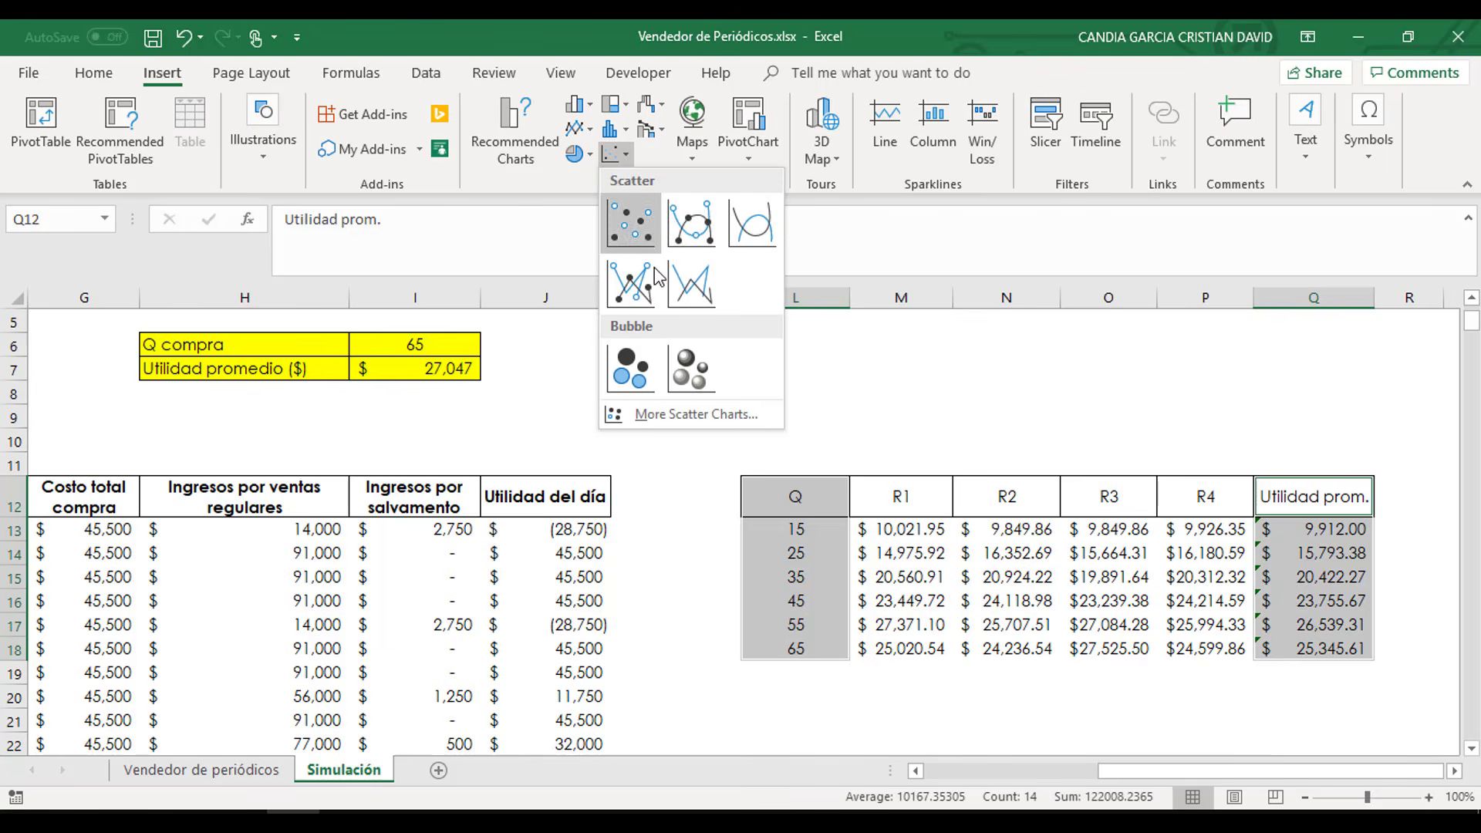
left_click(705, 239)
- Place the Utilidad prom. chart just below the results table and widen it to match the table's width
left_click_drag(873, 398, 1345, 427)
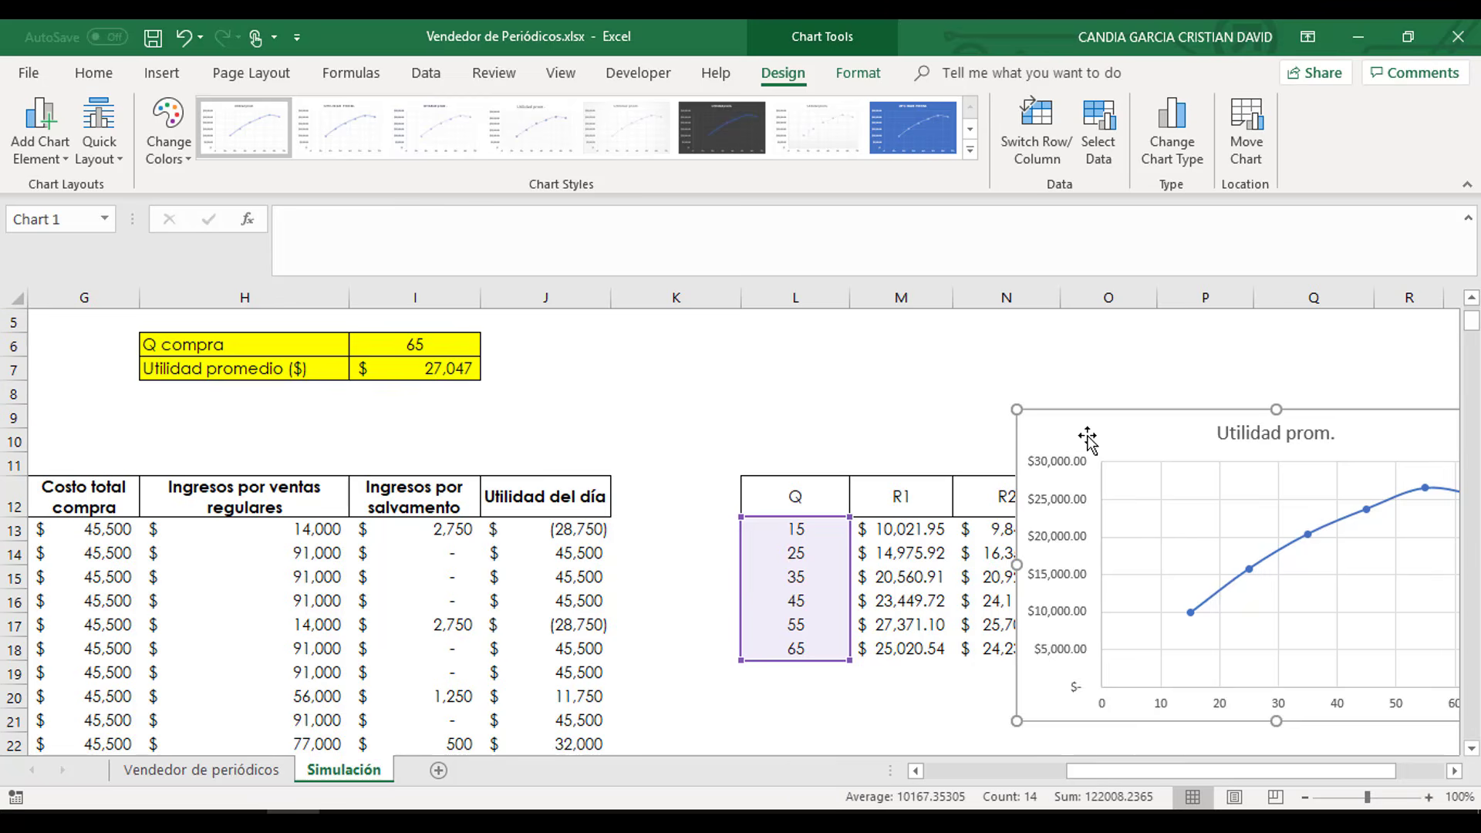
left_click_drag(1080, 441, 810, 709)
scroll(928, 496, "down", 3)
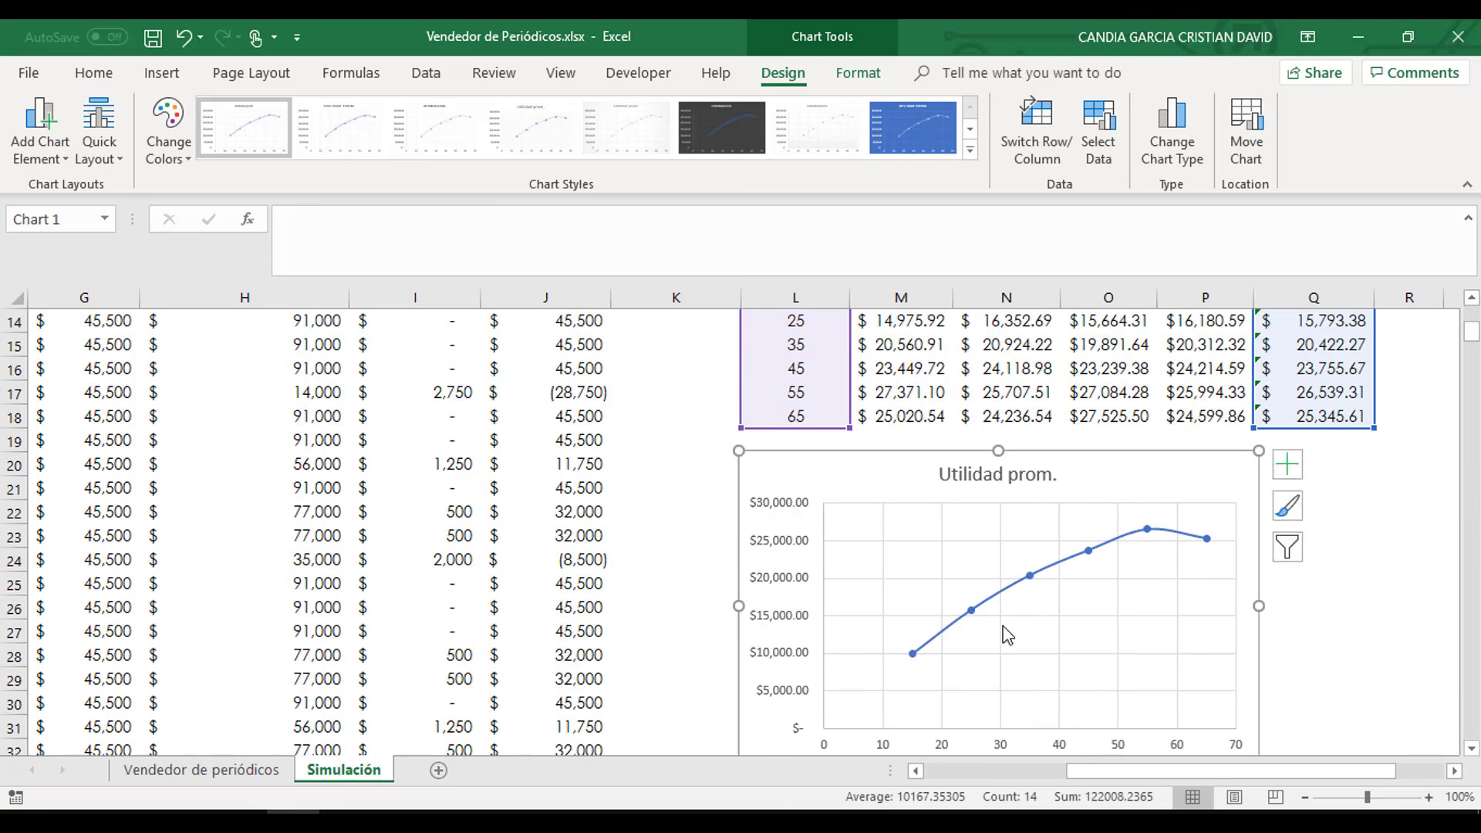
scroll(1038, 631, "down", 1)
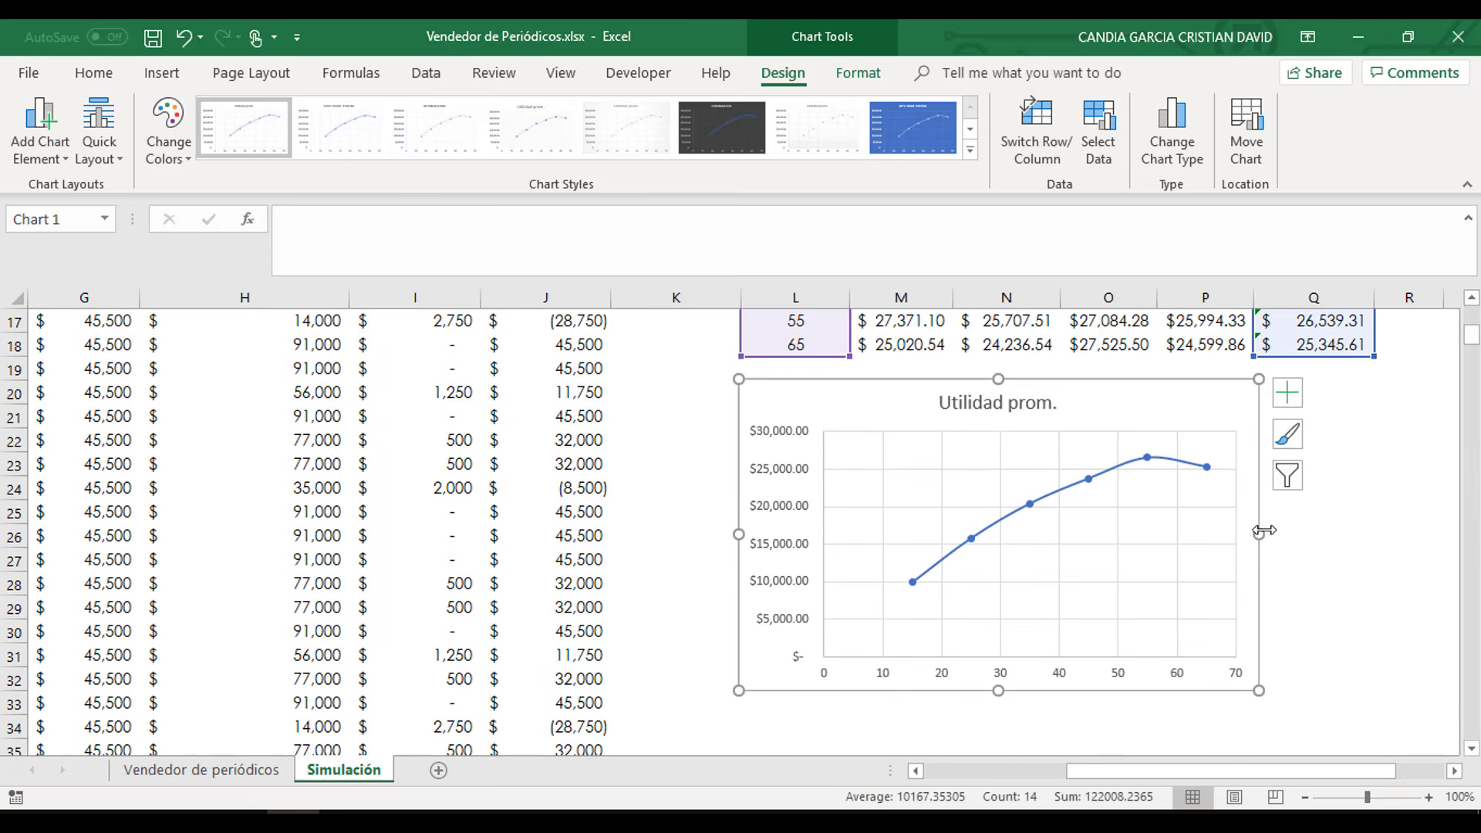
left_click_drag(1263, 531, 1367, 532)
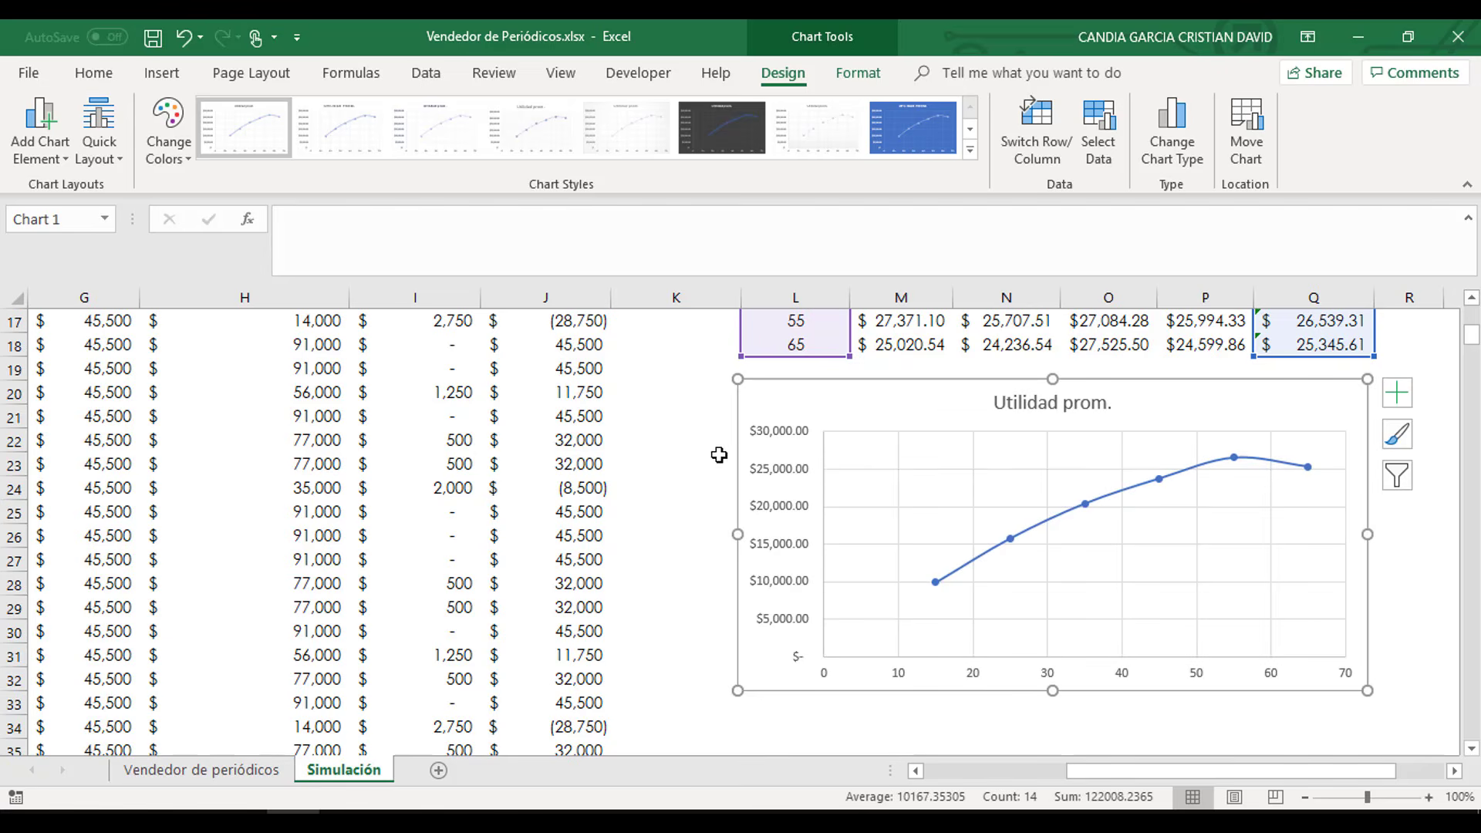
left_click(677, 513)
- Compare the results table with the chart, examining the average profit at the points for Q 45, 55 and 65
scroll(740, 594, "up", 2)
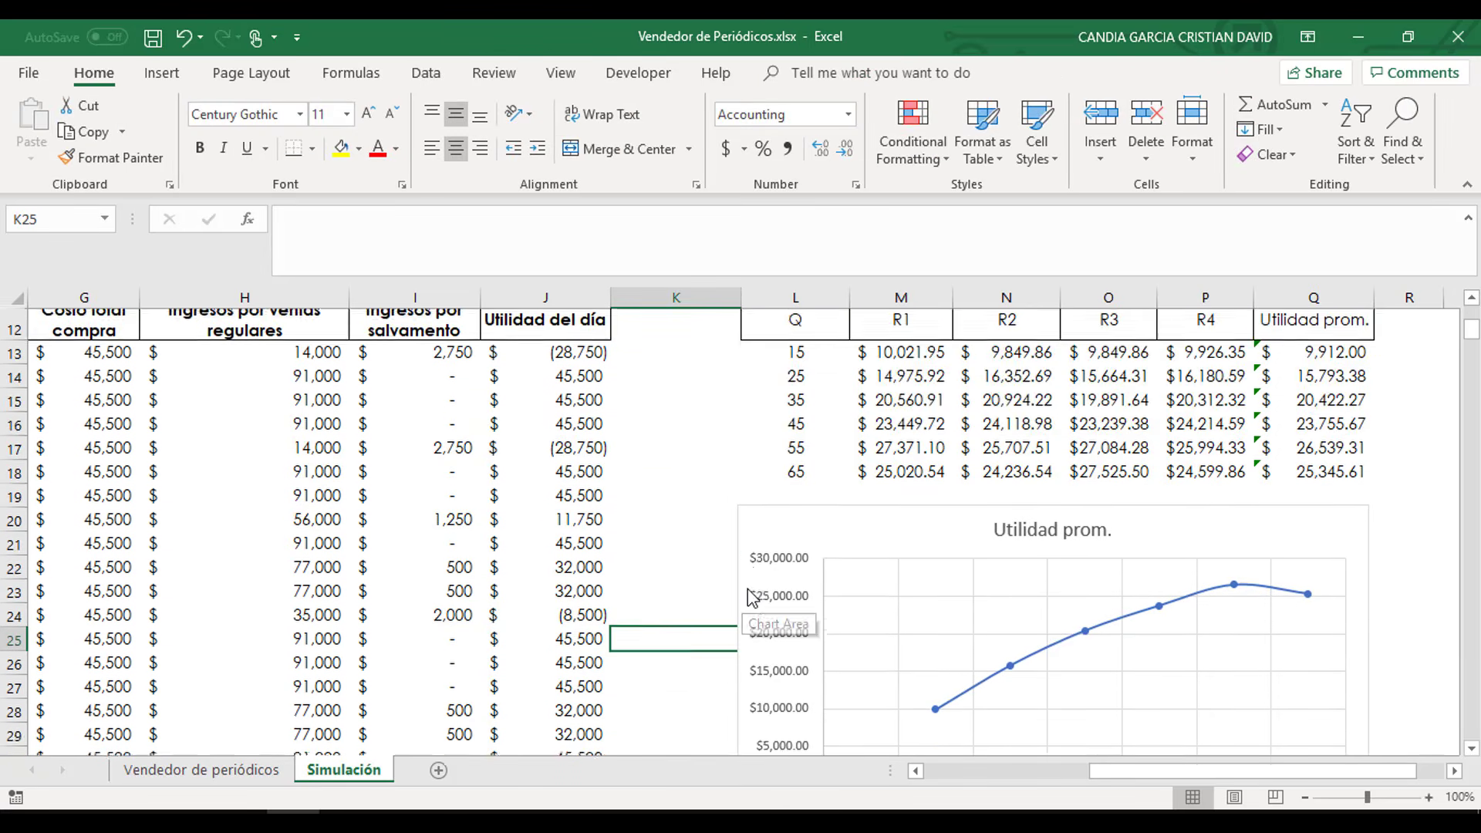
scroll(748, 597, "down", 2)
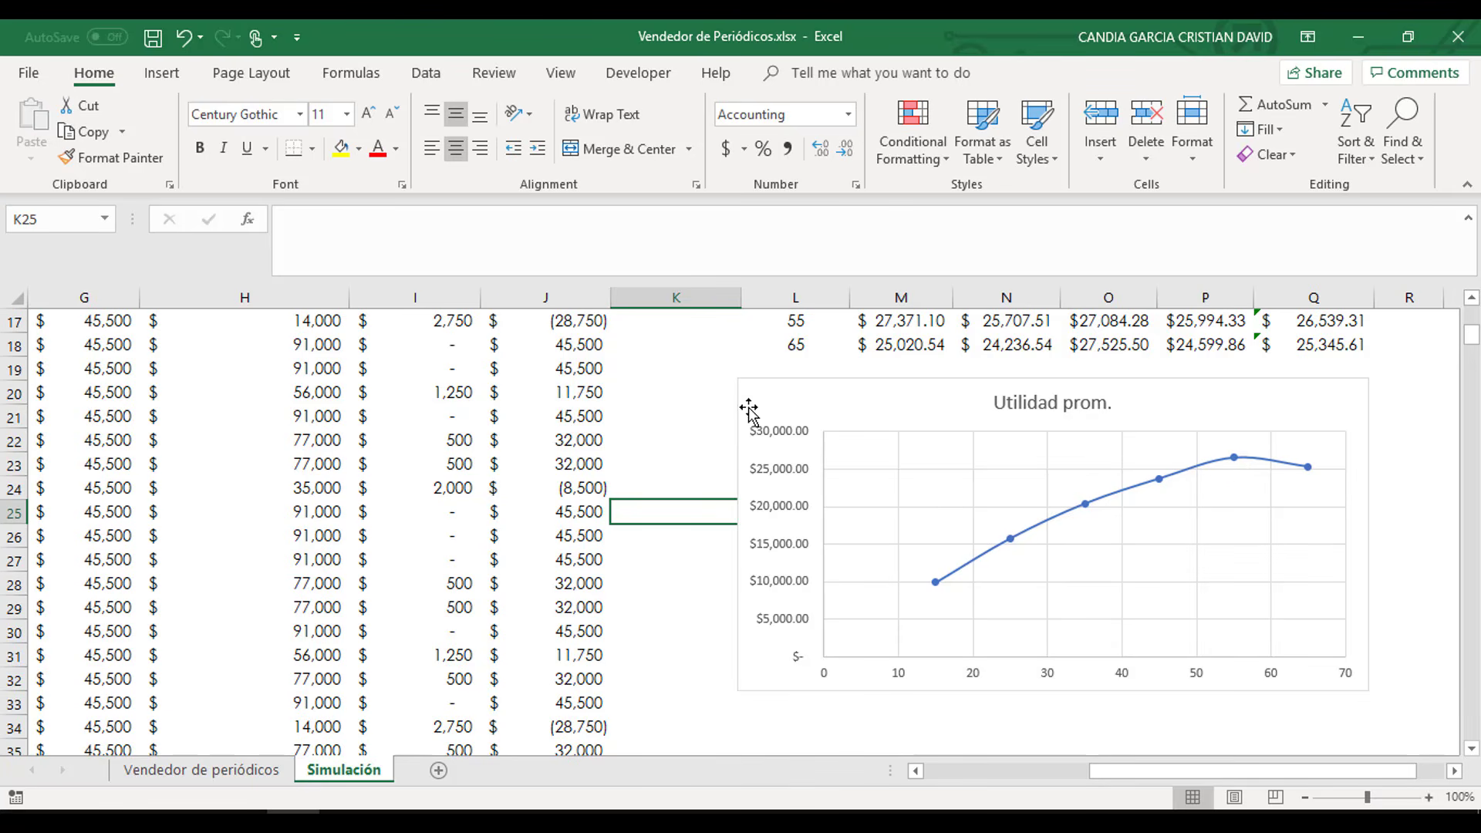
scroll(794, 386, "up", 2)
left_click_drag(790, 385, 791, 508)
left_click_drag(934, 503, 1346, 503)
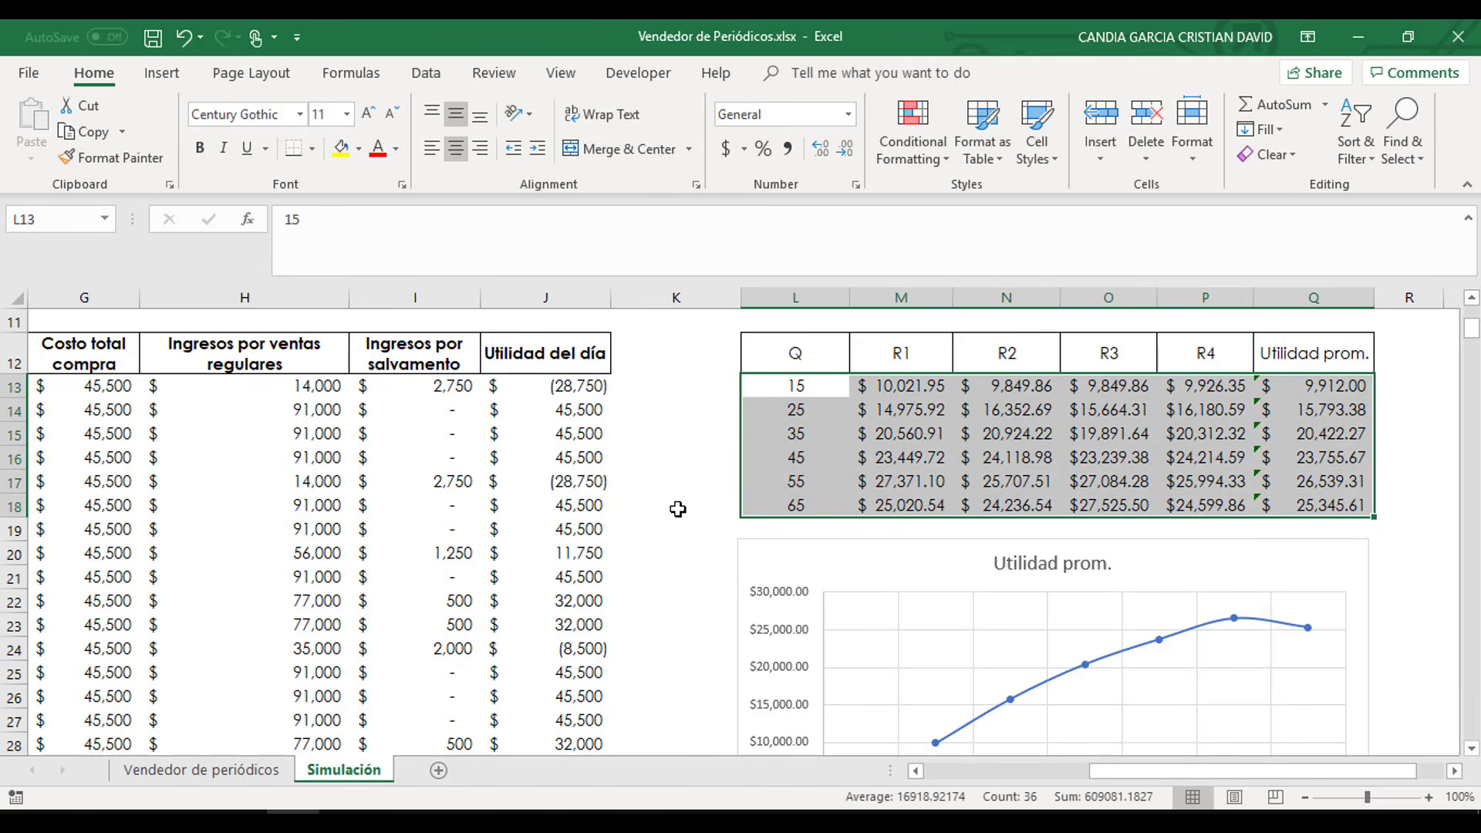
scroll(802, 472, "down", 1)
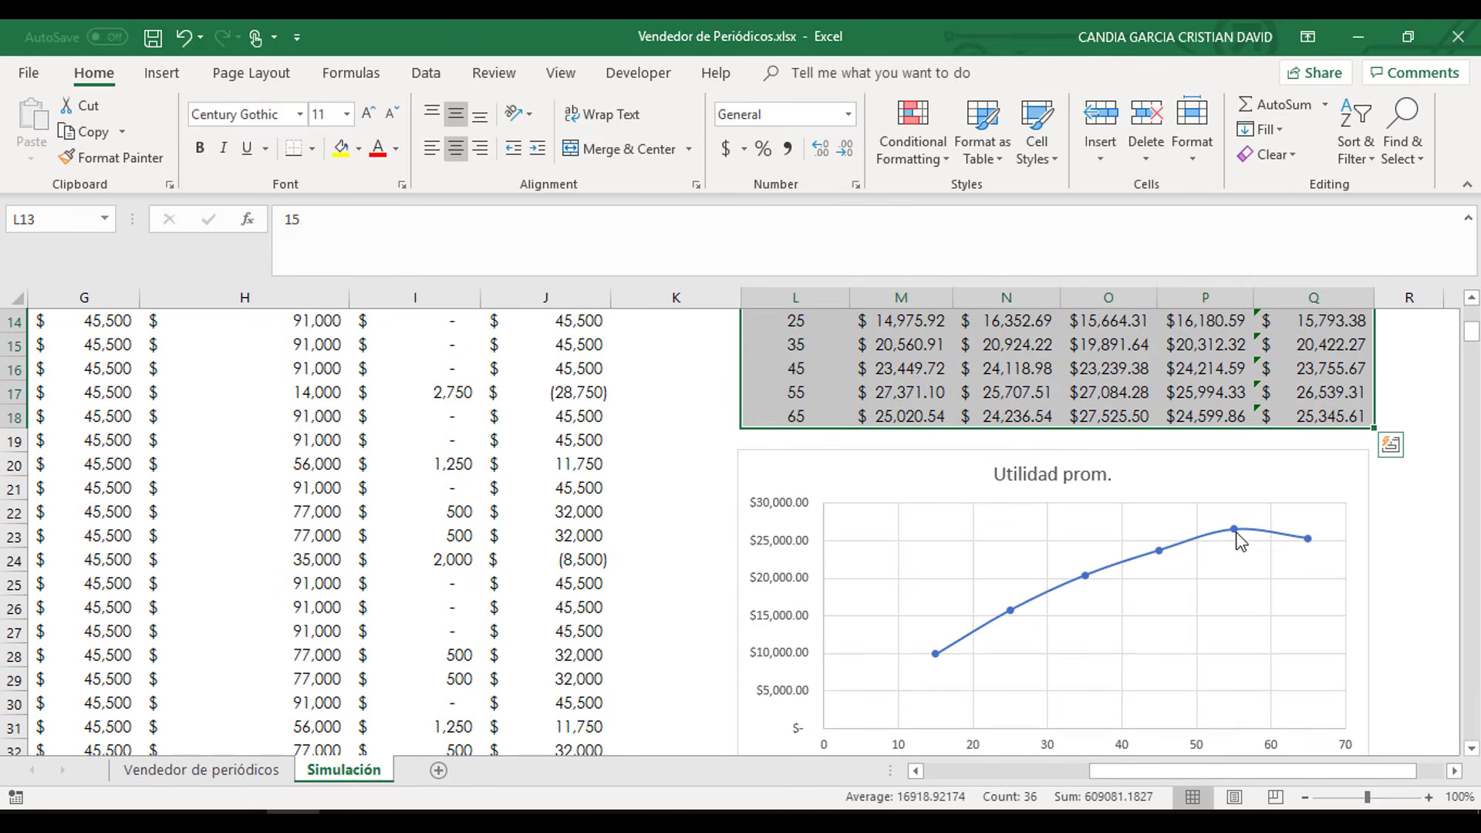
mouse_move(1238, 538)
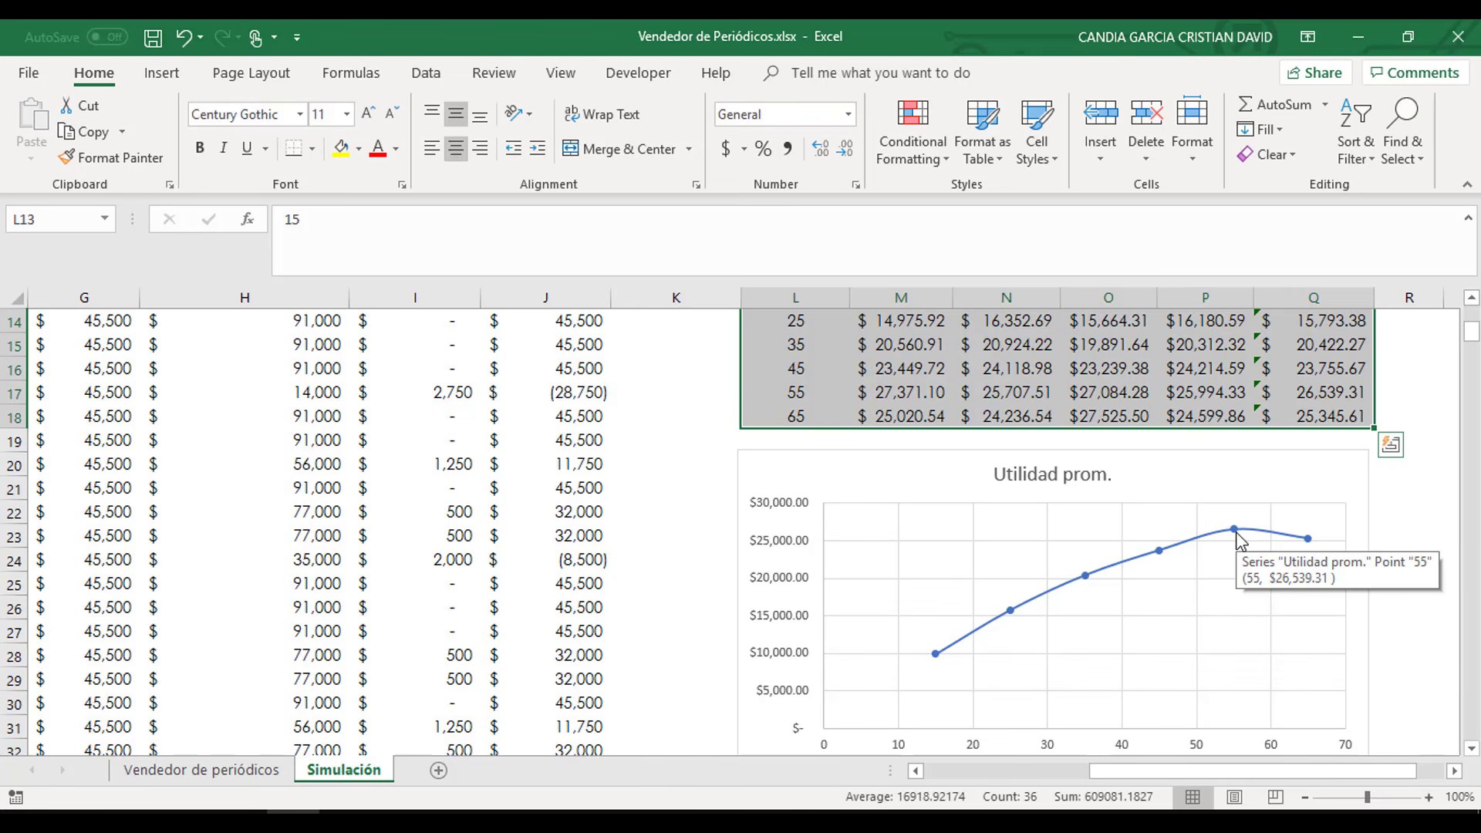
left_click(1320, 392)
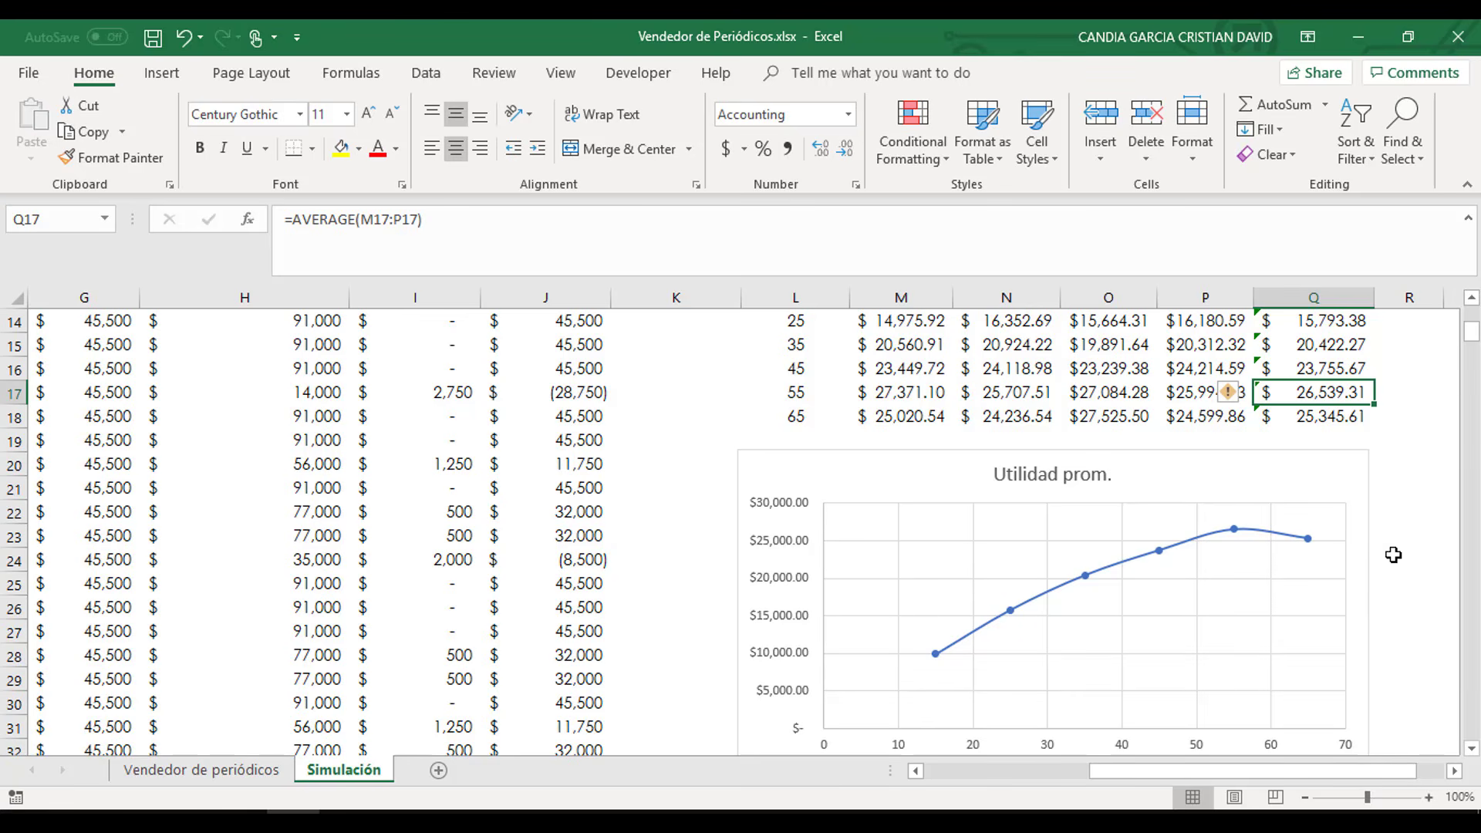
mouse_move(1283, 482)
left_mouse_down()
mouse_move(1306, 479)
mouse_move(1289, 483)
left_mouse_up()
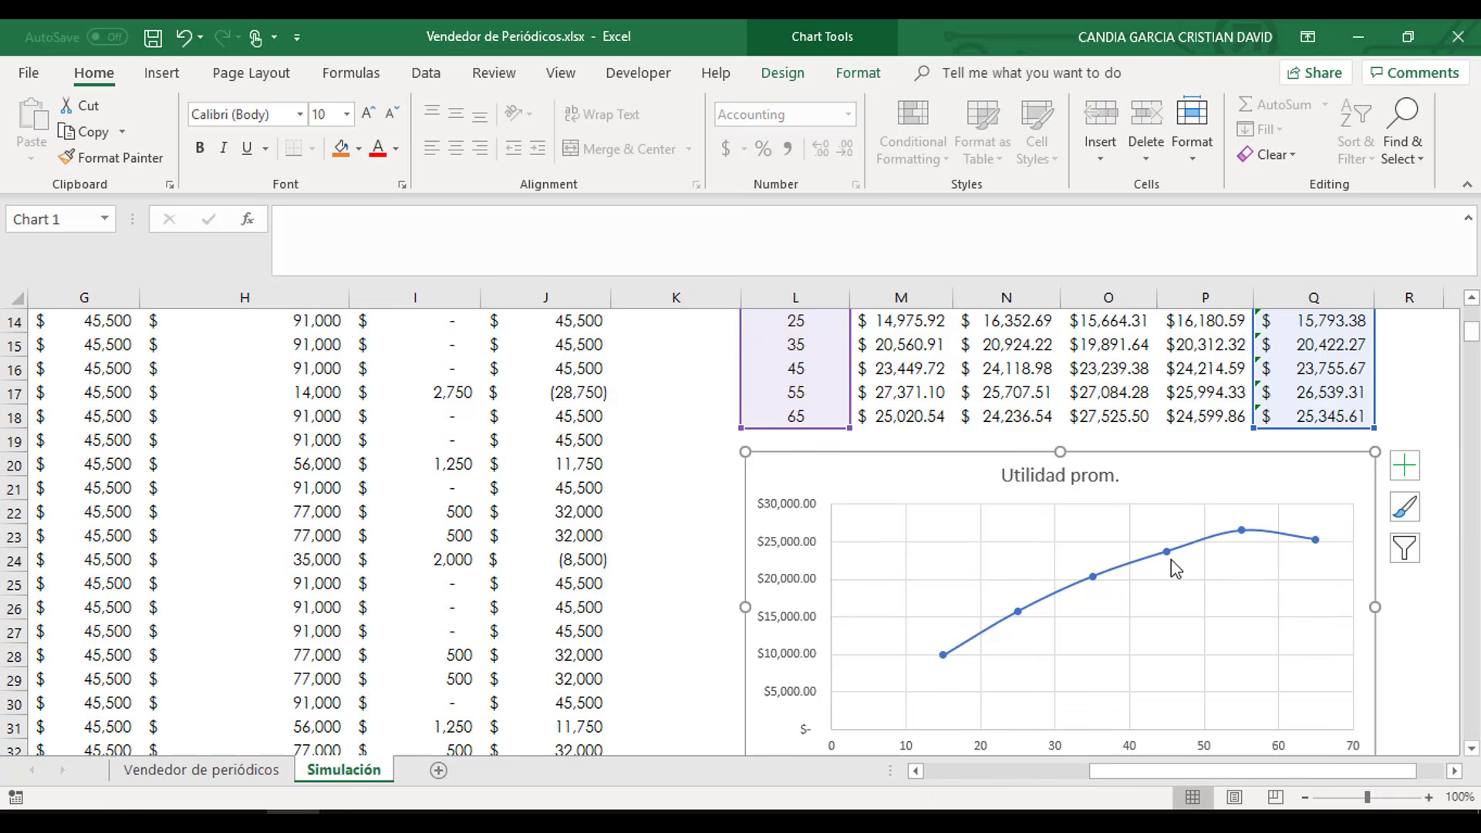
mouse_move(1165, 555)
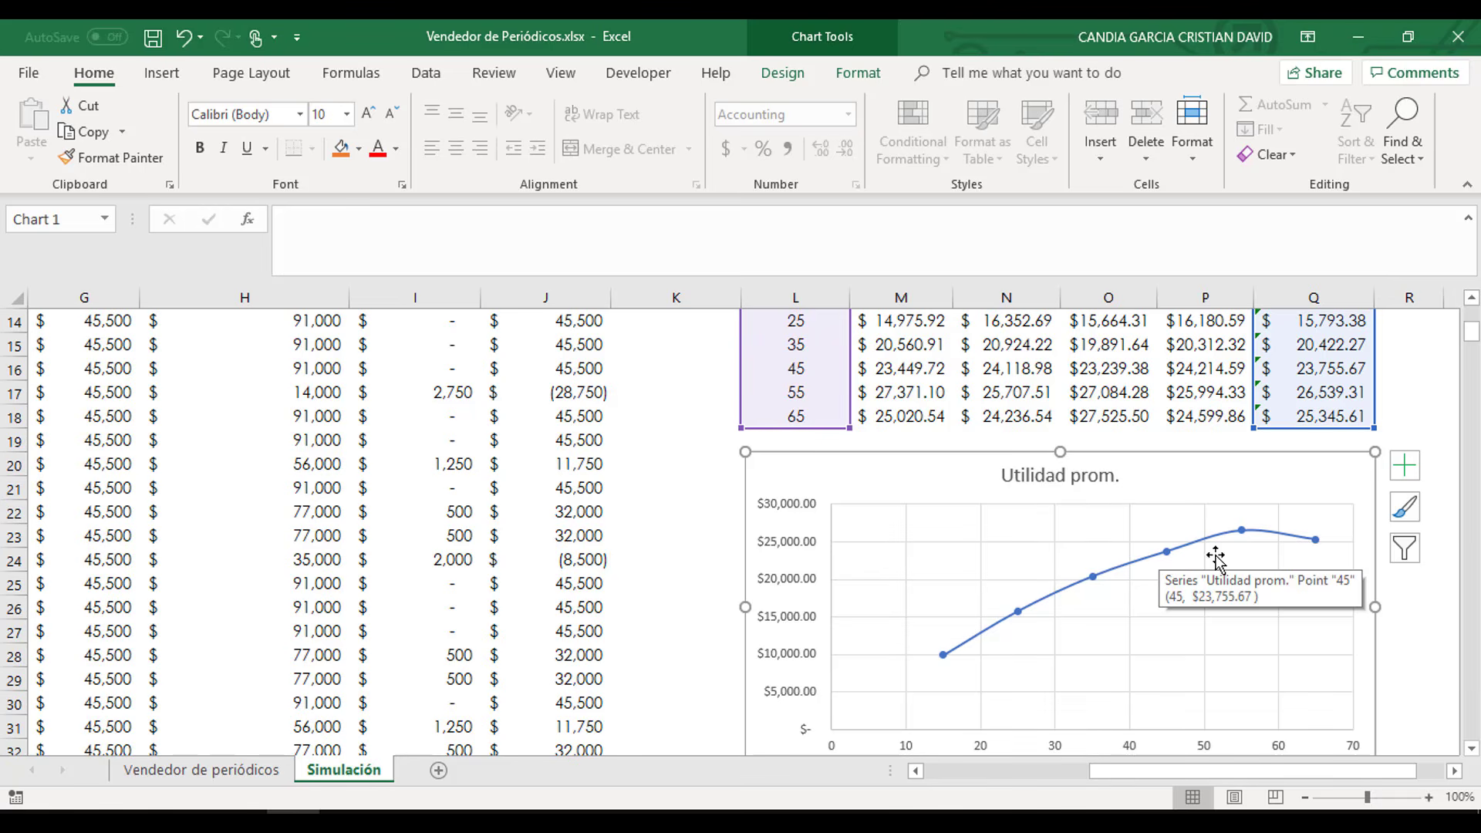
mouse_move(1319, 547)
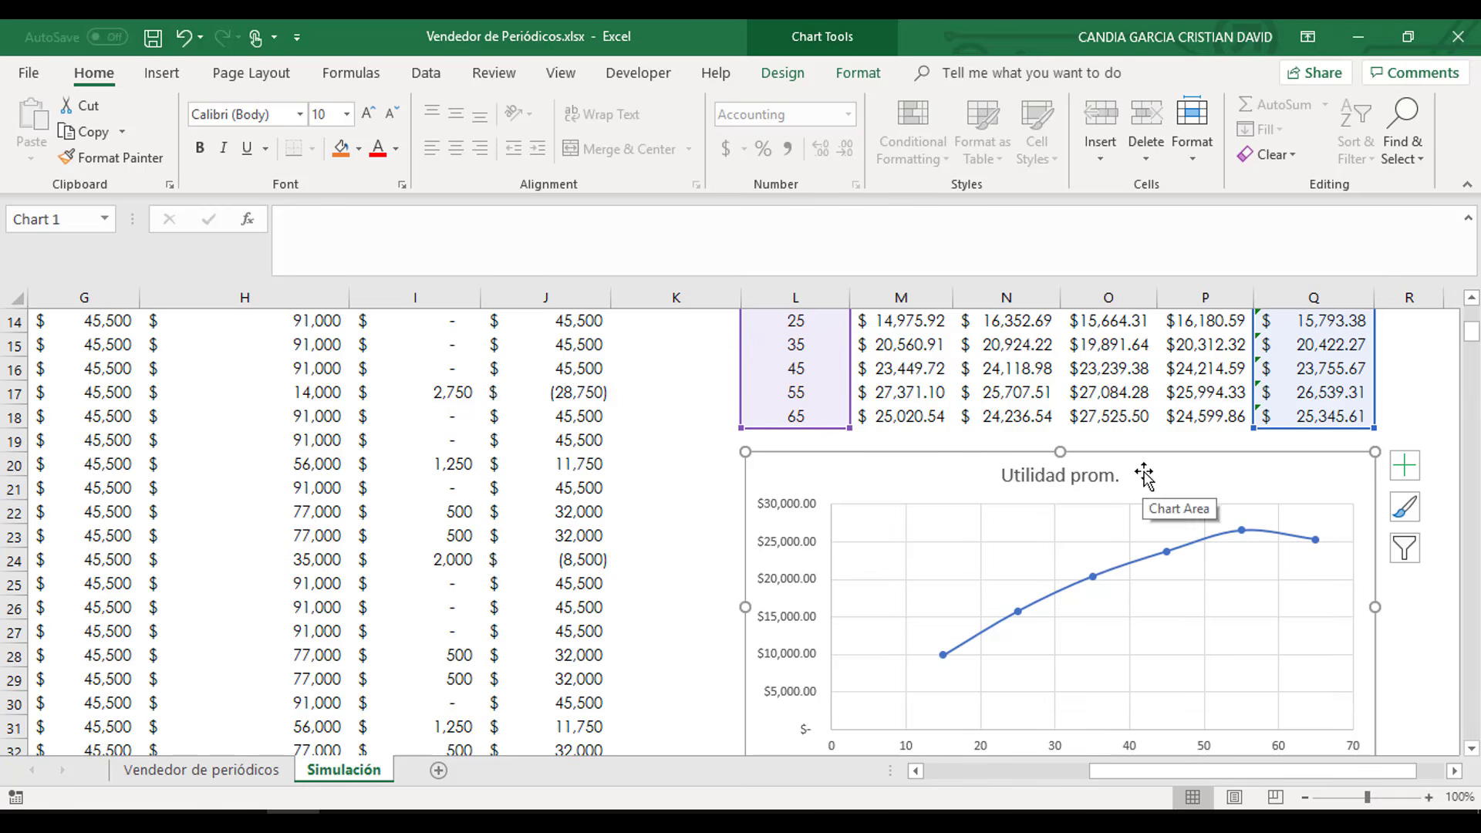
- Move the chart down to free a few rows under the results table and enter 70 as a new Q in L19
left_click_drag(1144, 472, 1159, 549)
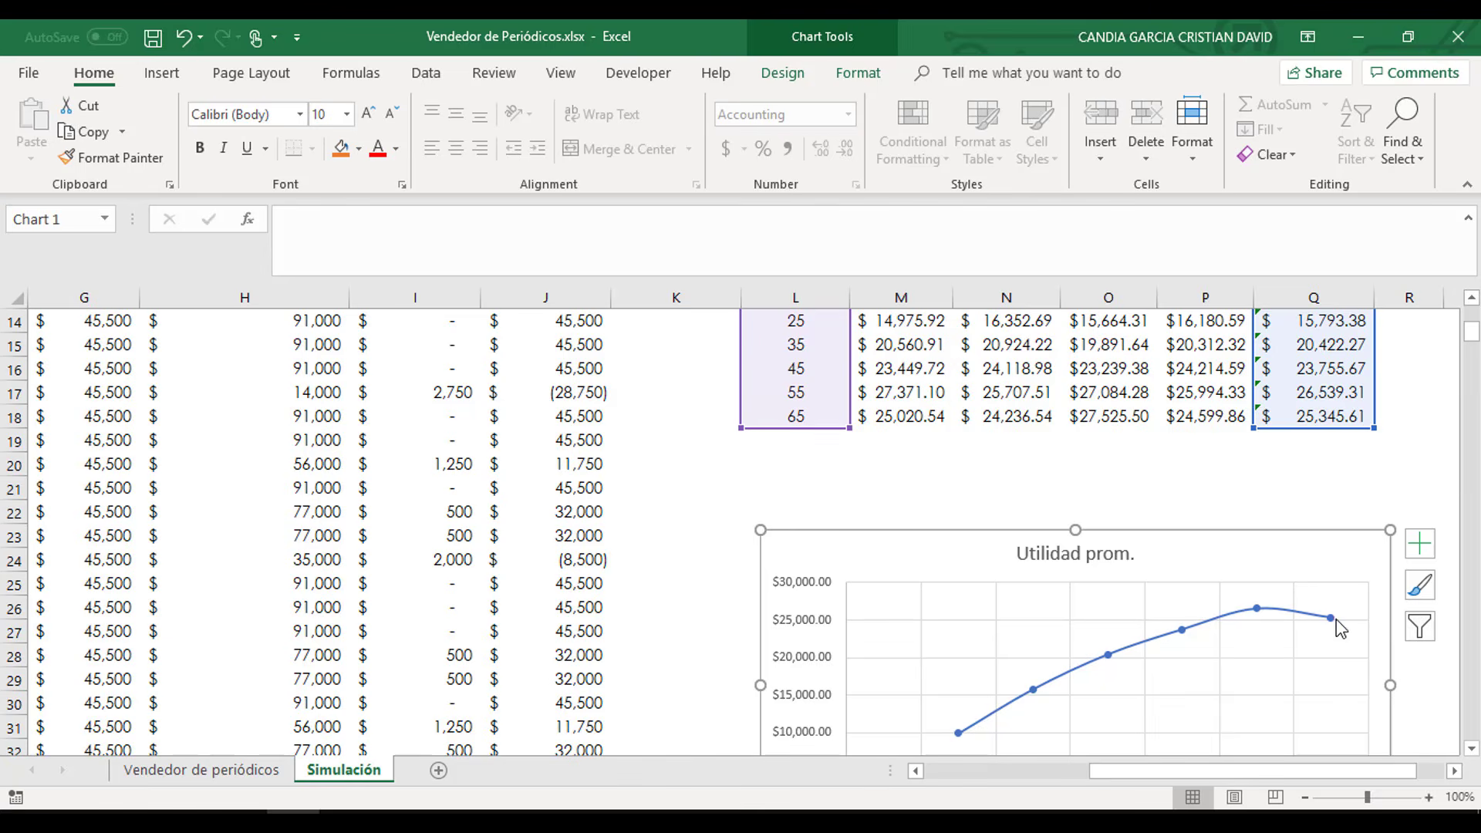
left_click(957, 461)
left_click(836, 437)
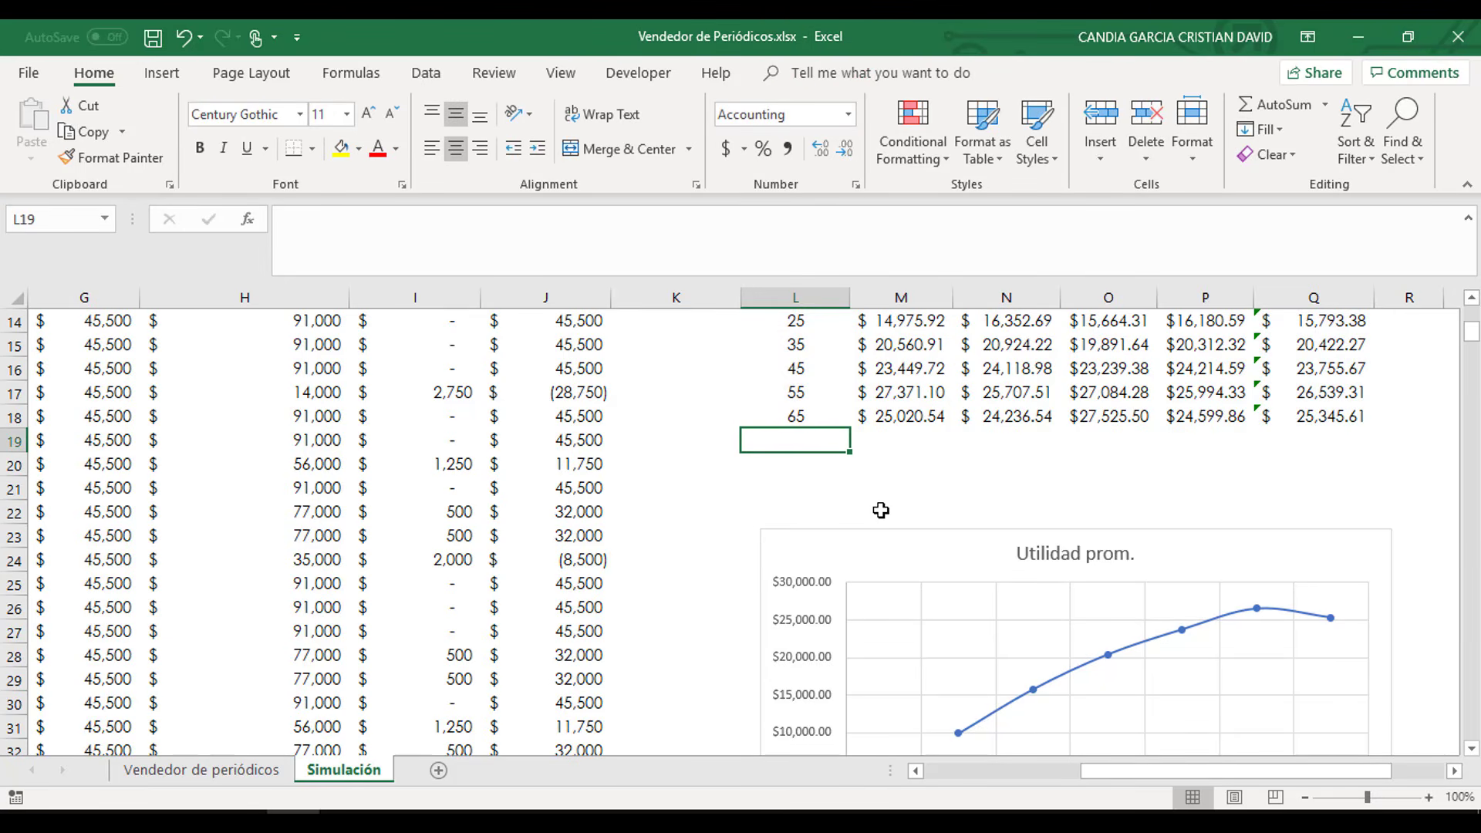
type("70")
key("Return")
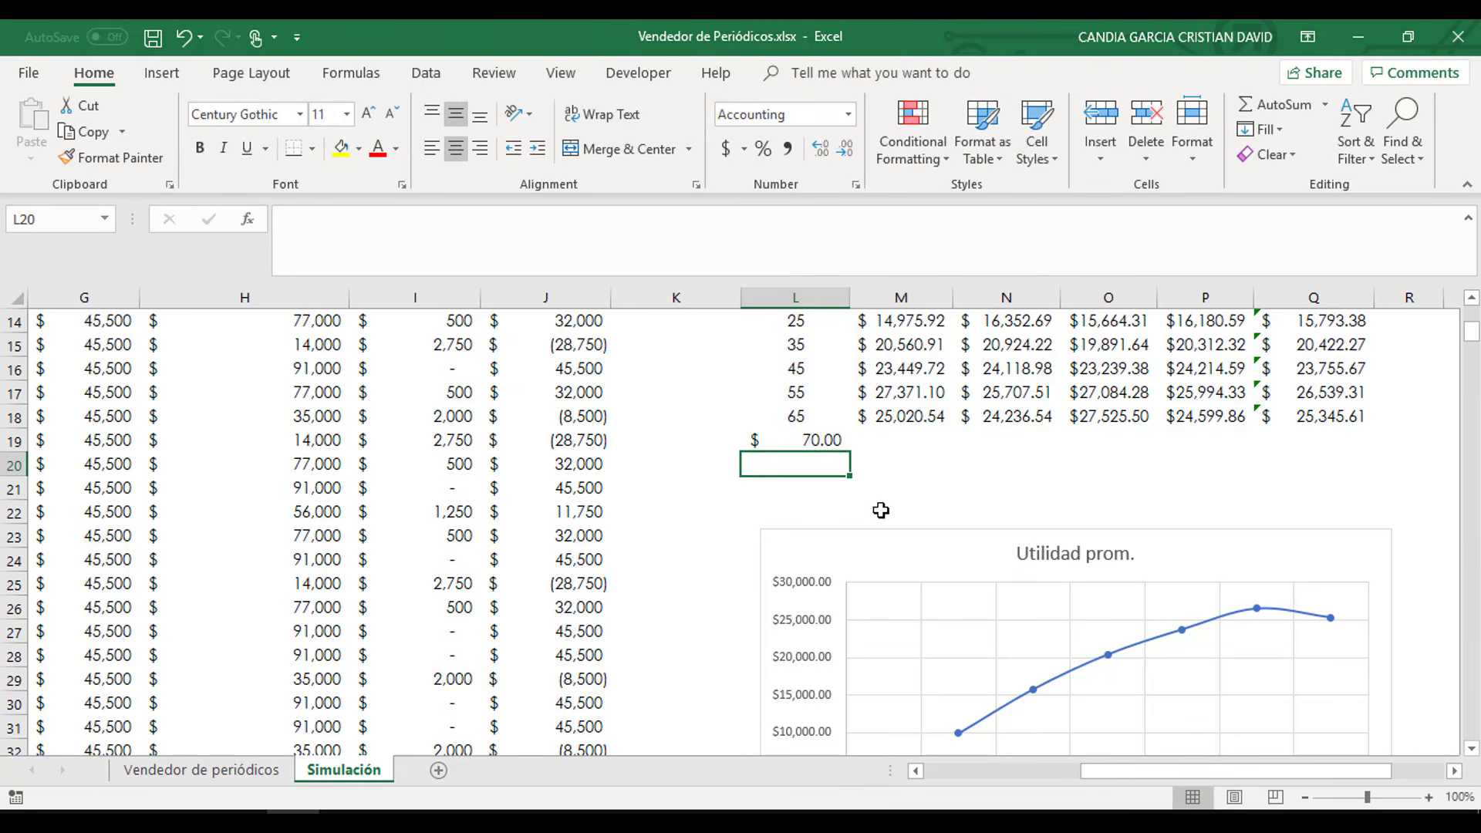
- Apply the formatting of the Q 65 row L18:Q18 to the new Q 70 row
left_click(778, 410)
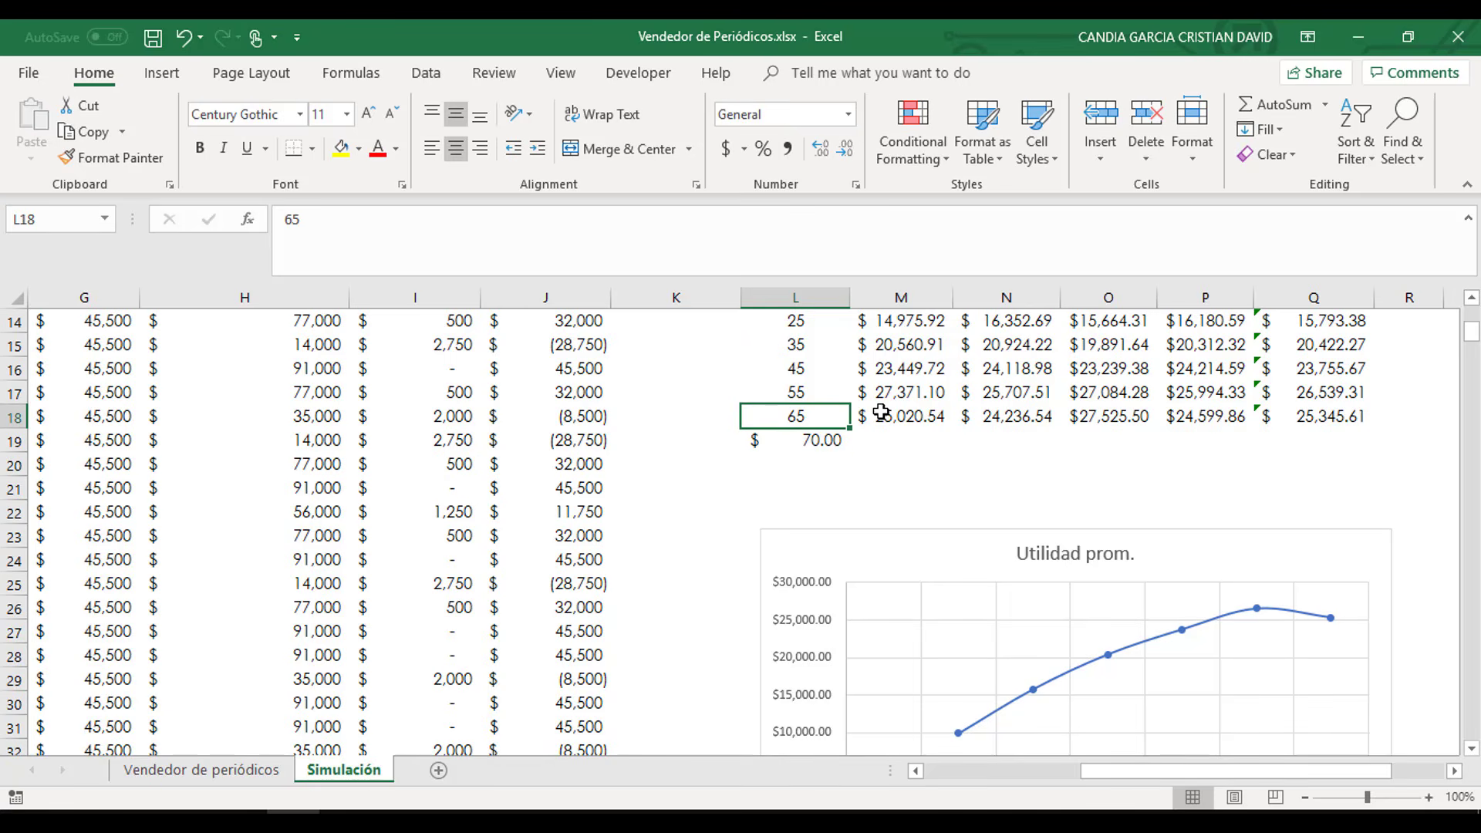
left_click_drag(819, 410, 1311, 416)
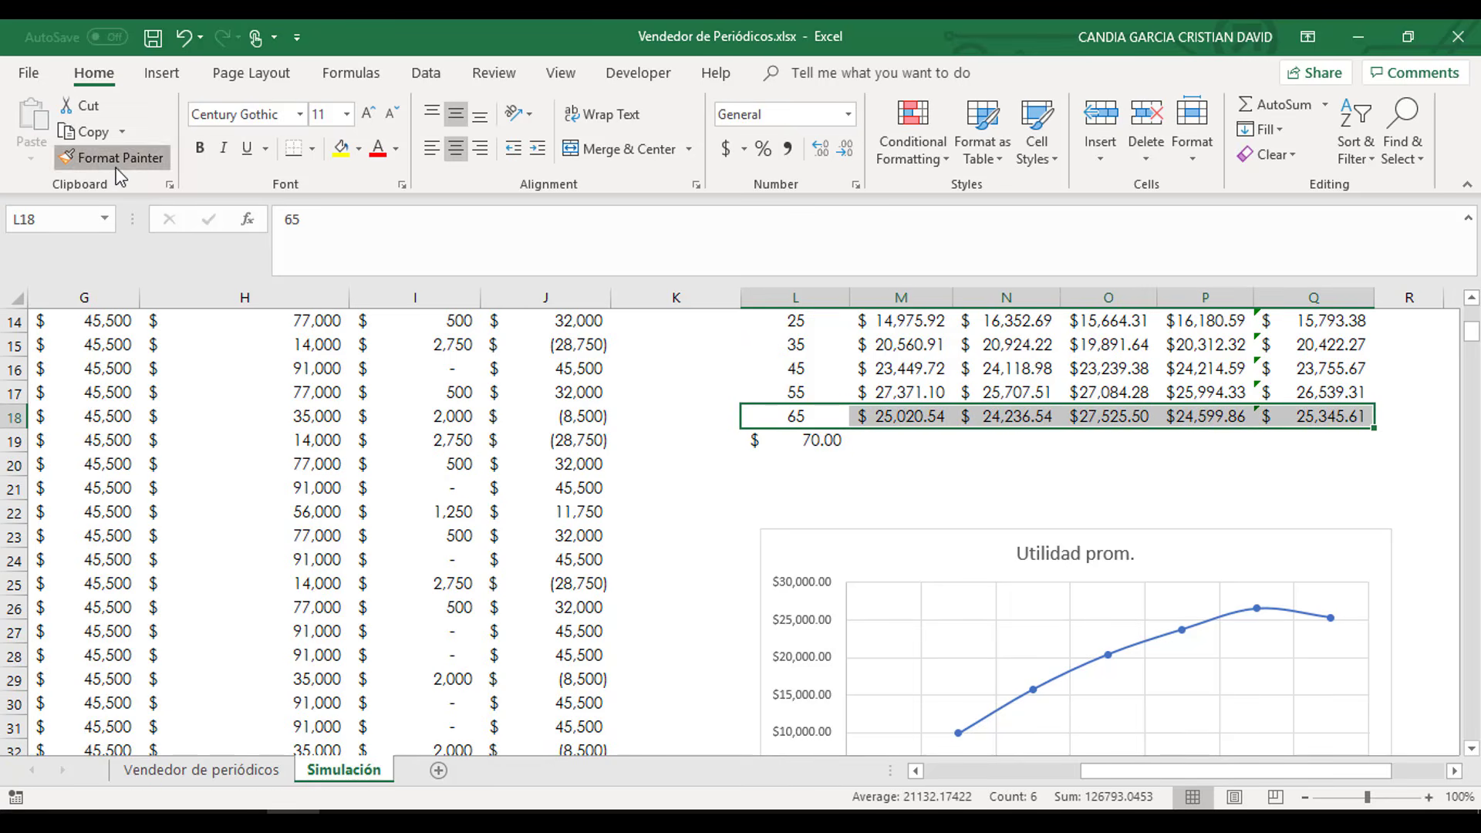
left_click(112, 157)
left_click(810, 445)
left_click(892, 463)
scroll(893, 463, "up", 3)
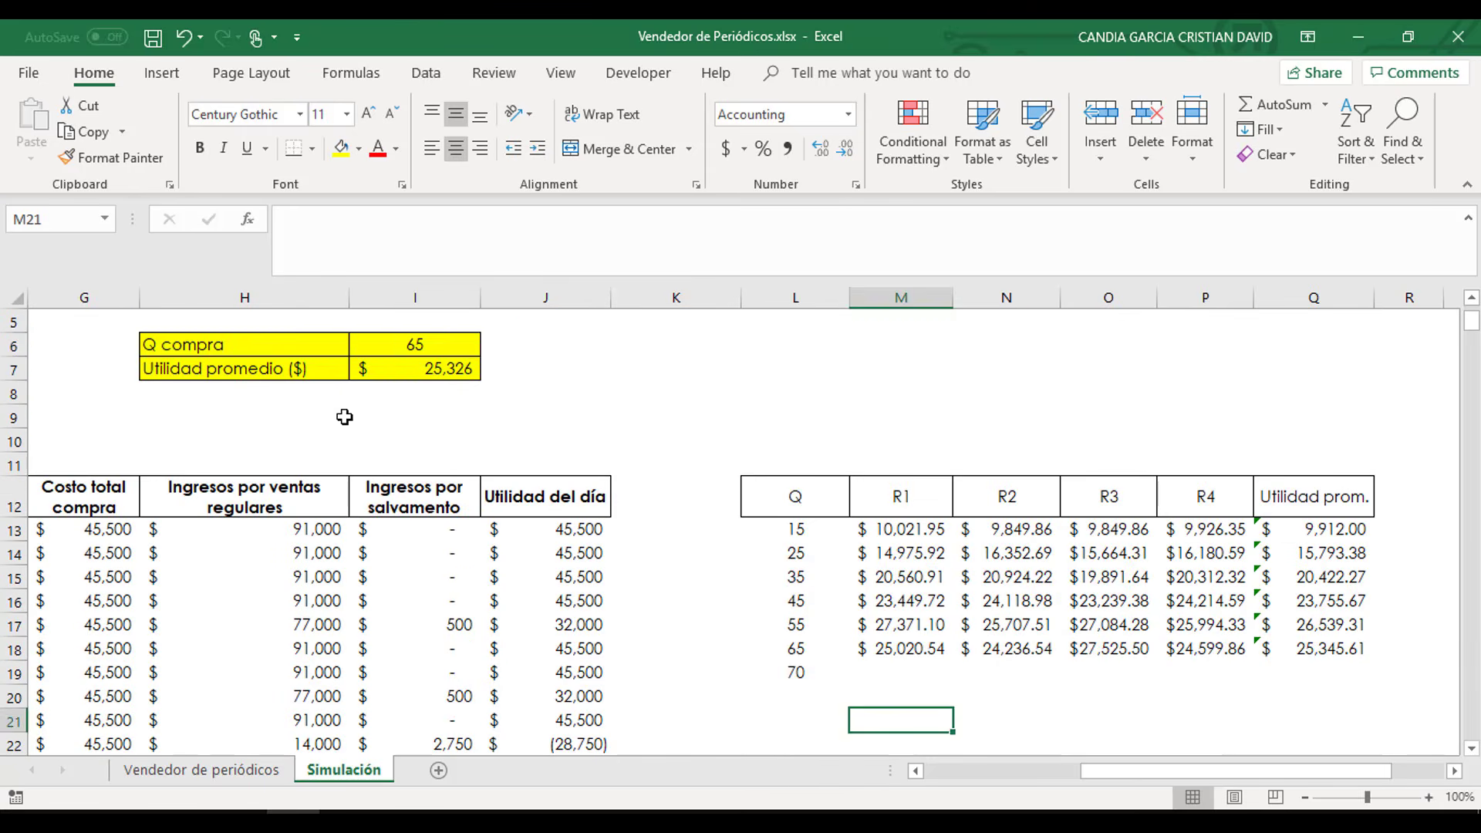
- Set Q compra in I6 to 70 and paste the average profit from I7 as a value into M19 under R1
left_click(398, 352)
type("70")
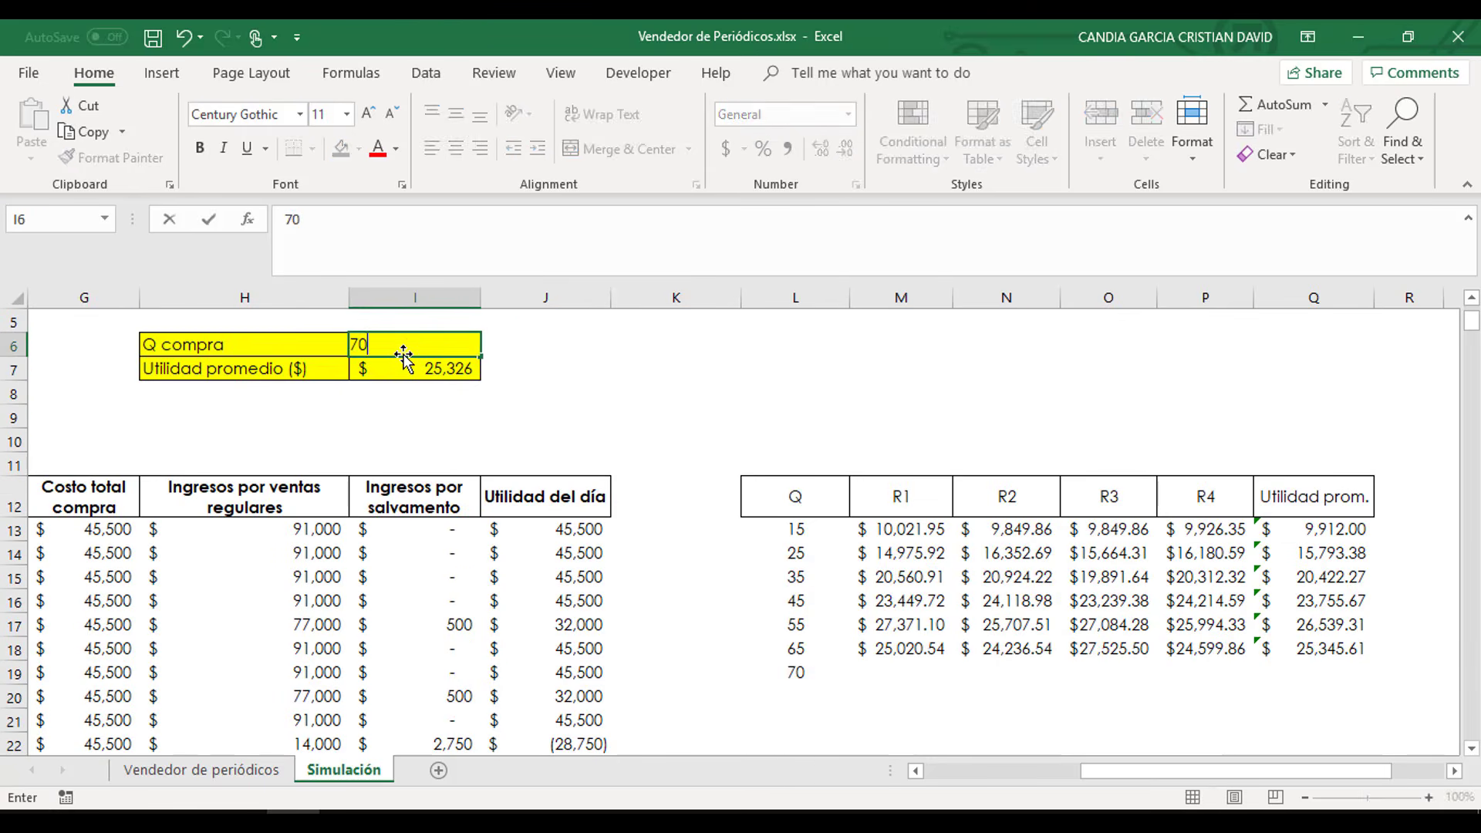
key("Return")
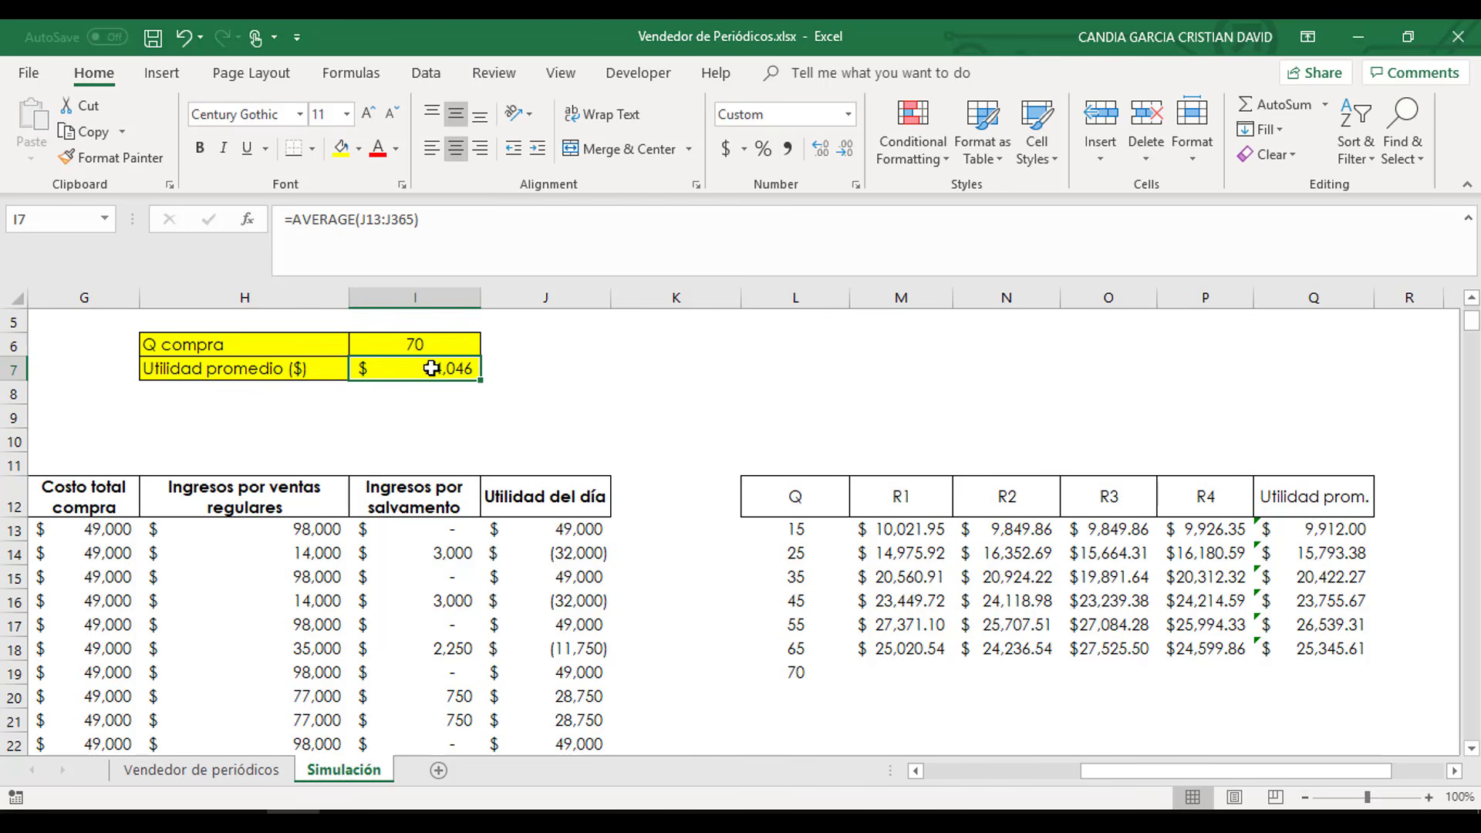
key("ctrl+c")
left_click(879, 655)
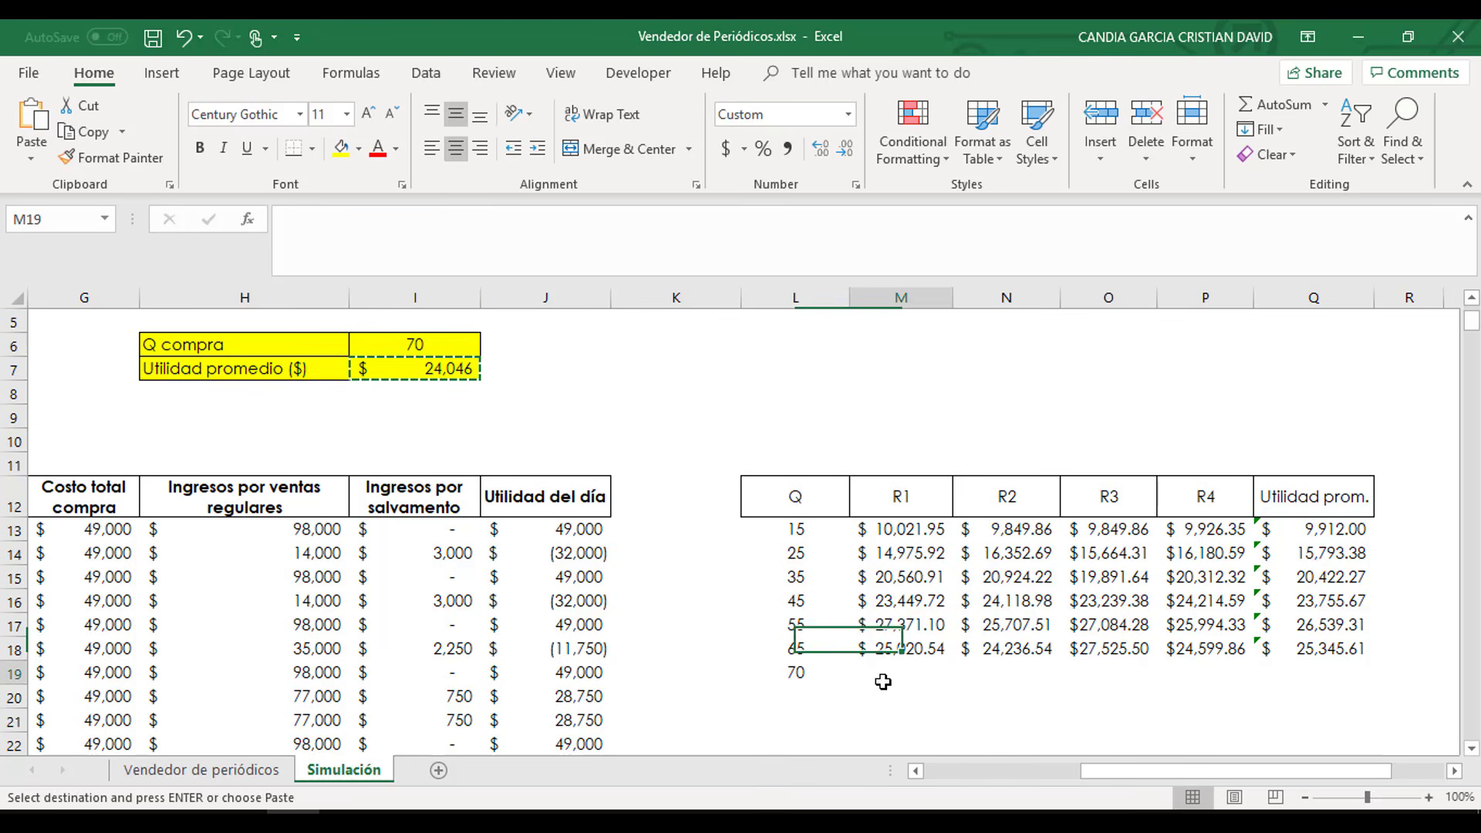
left_click(892, 673)
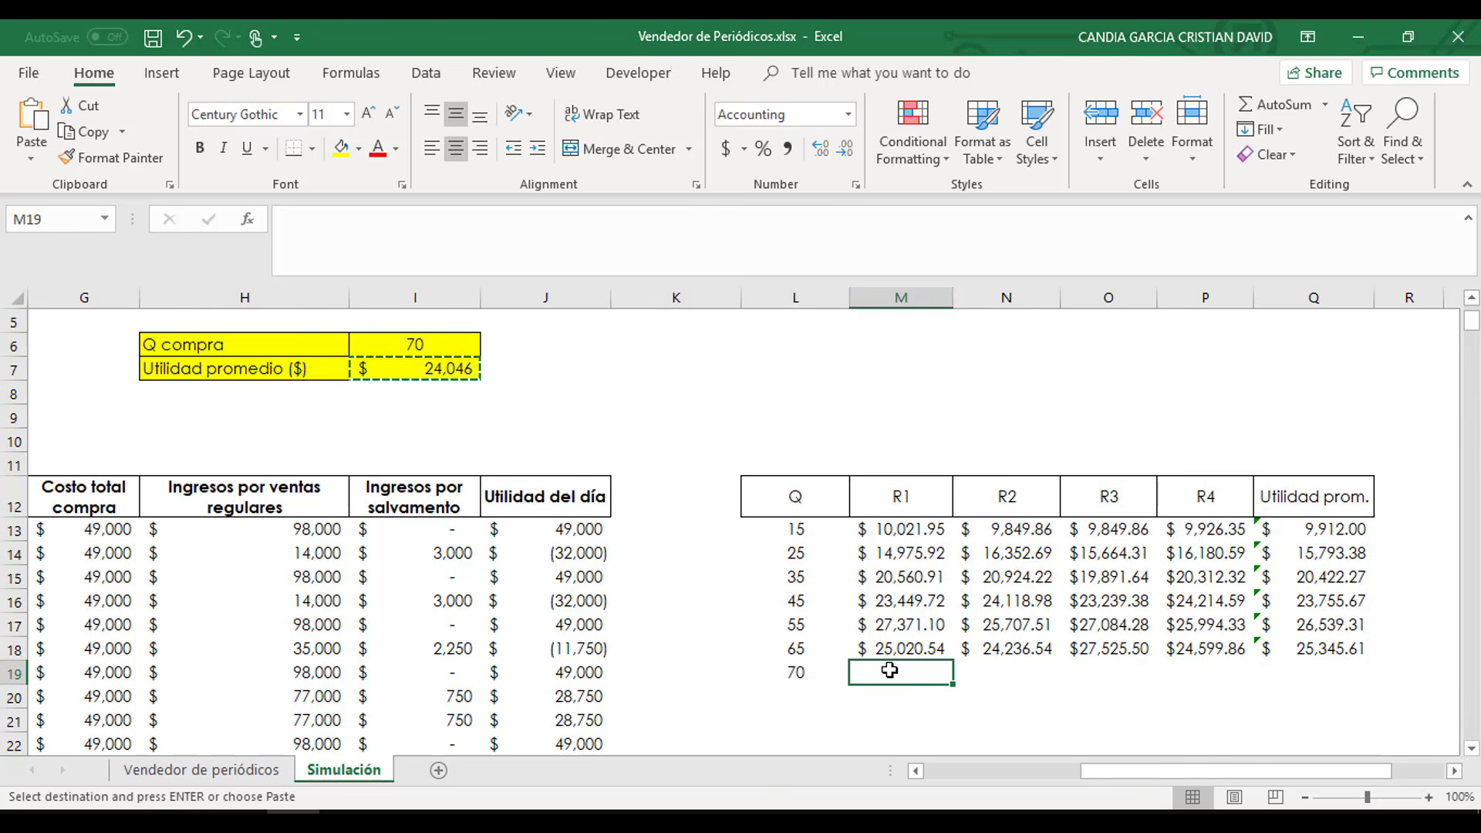
right_click(891, 665)
left_click(968, 276)
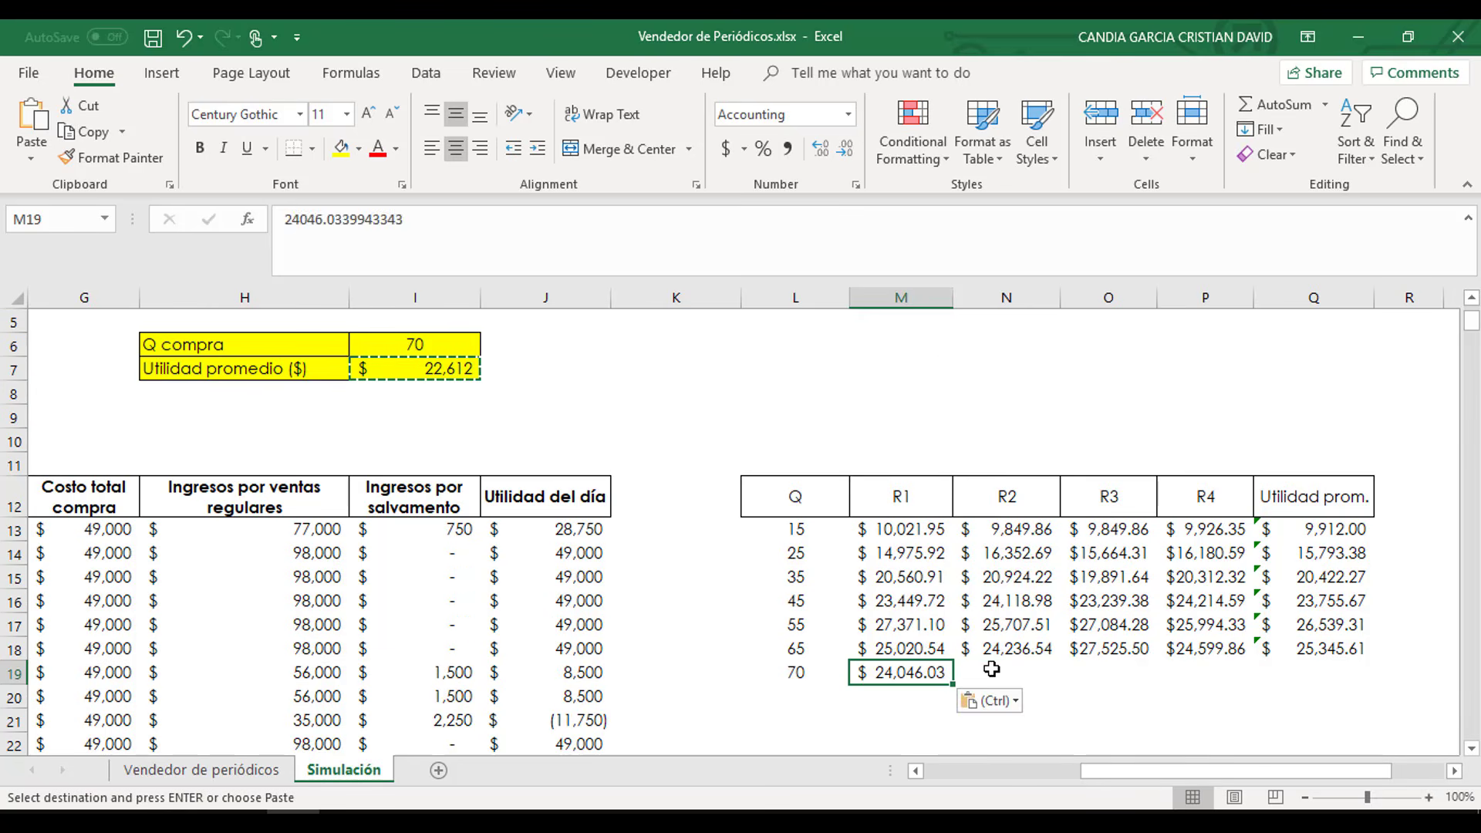
- Paste the average profit from I7 as values into N19, O19 and P19 for replications R2 to R4 of Q 70
left_click(993, 668)
right_click(994, 667)
left_click(1070, 276)
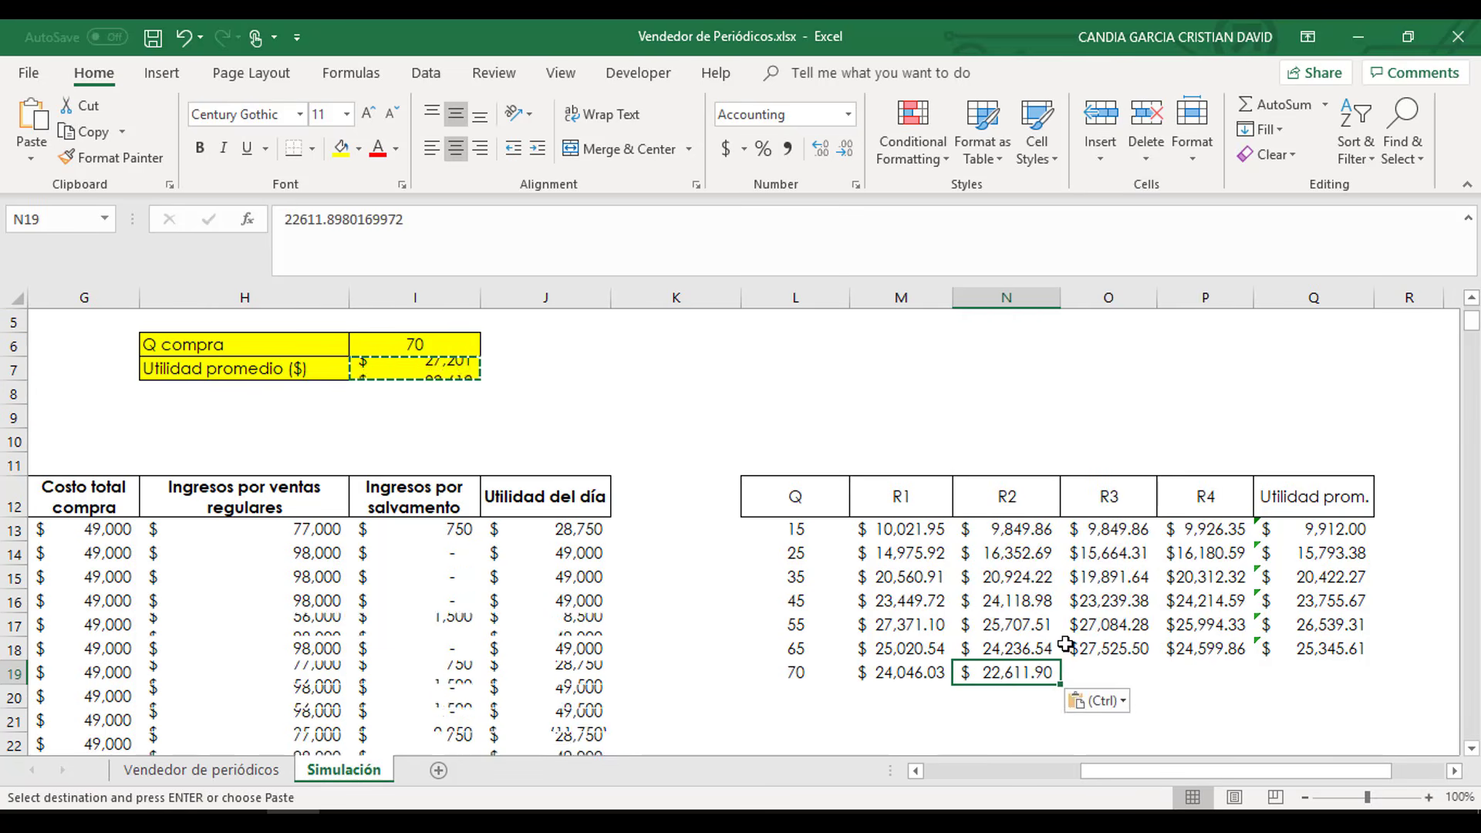
right_click(1119, 674)
left_click(1194, 285)
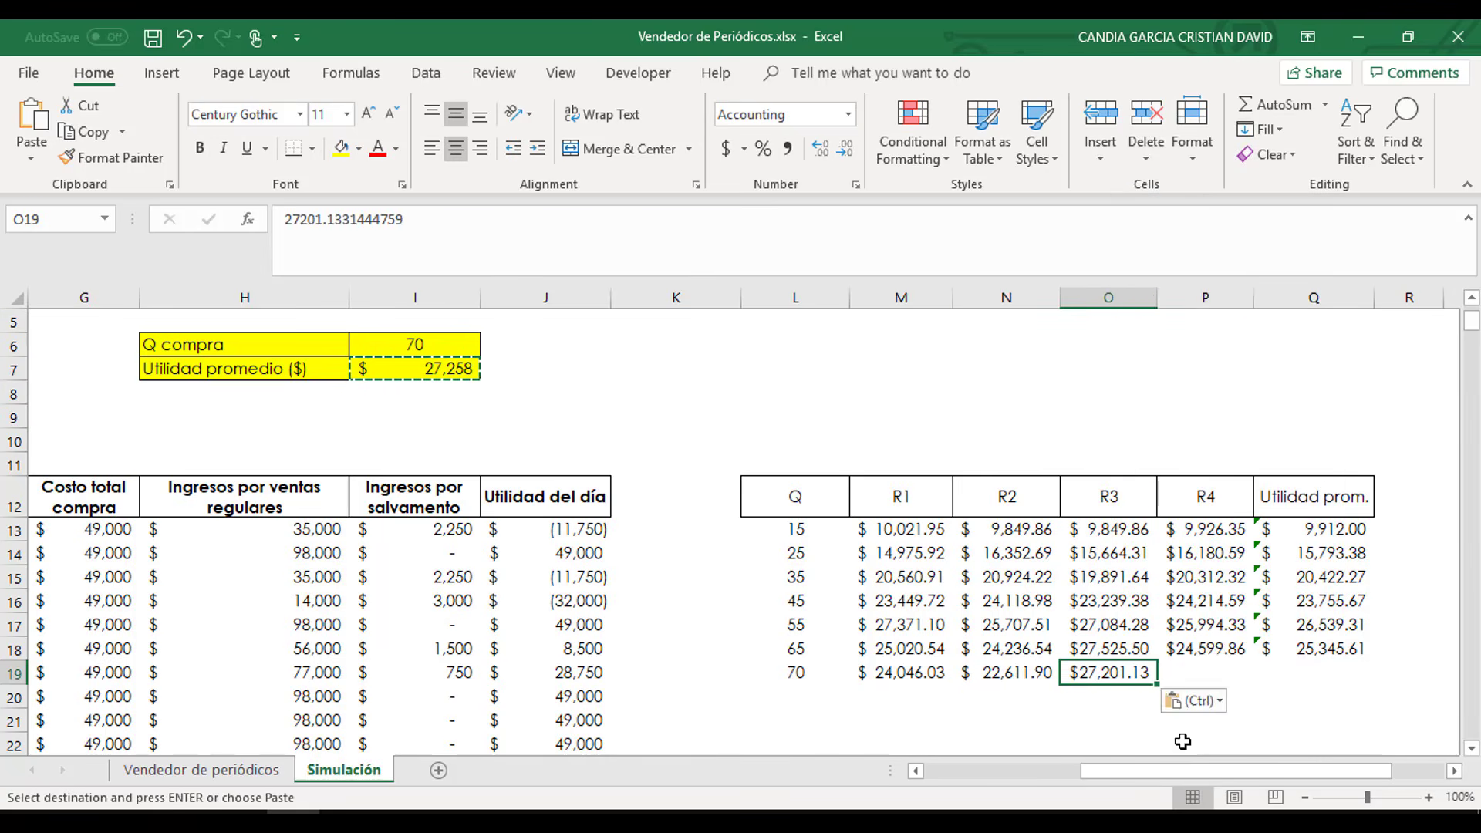
left_click(1205, 674)
right_click(1206, 675)
left_click(1281, 282)
- Paste the average profit from I7 as a value into Q19 under Utilidad prom. for Q 70
left_click(1315, 672)
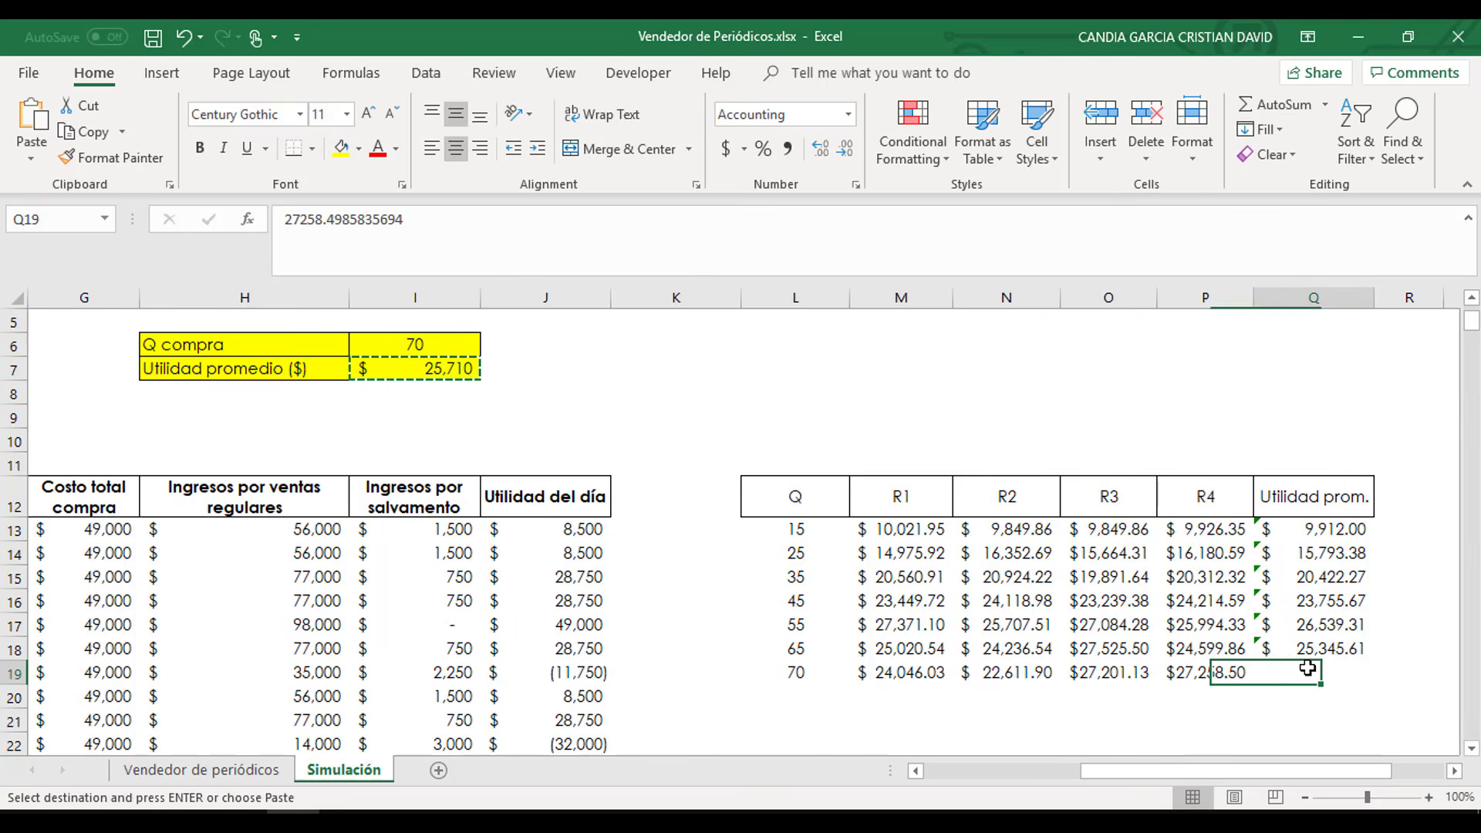
right_click(1315, 672)
left_click(1165, 285)
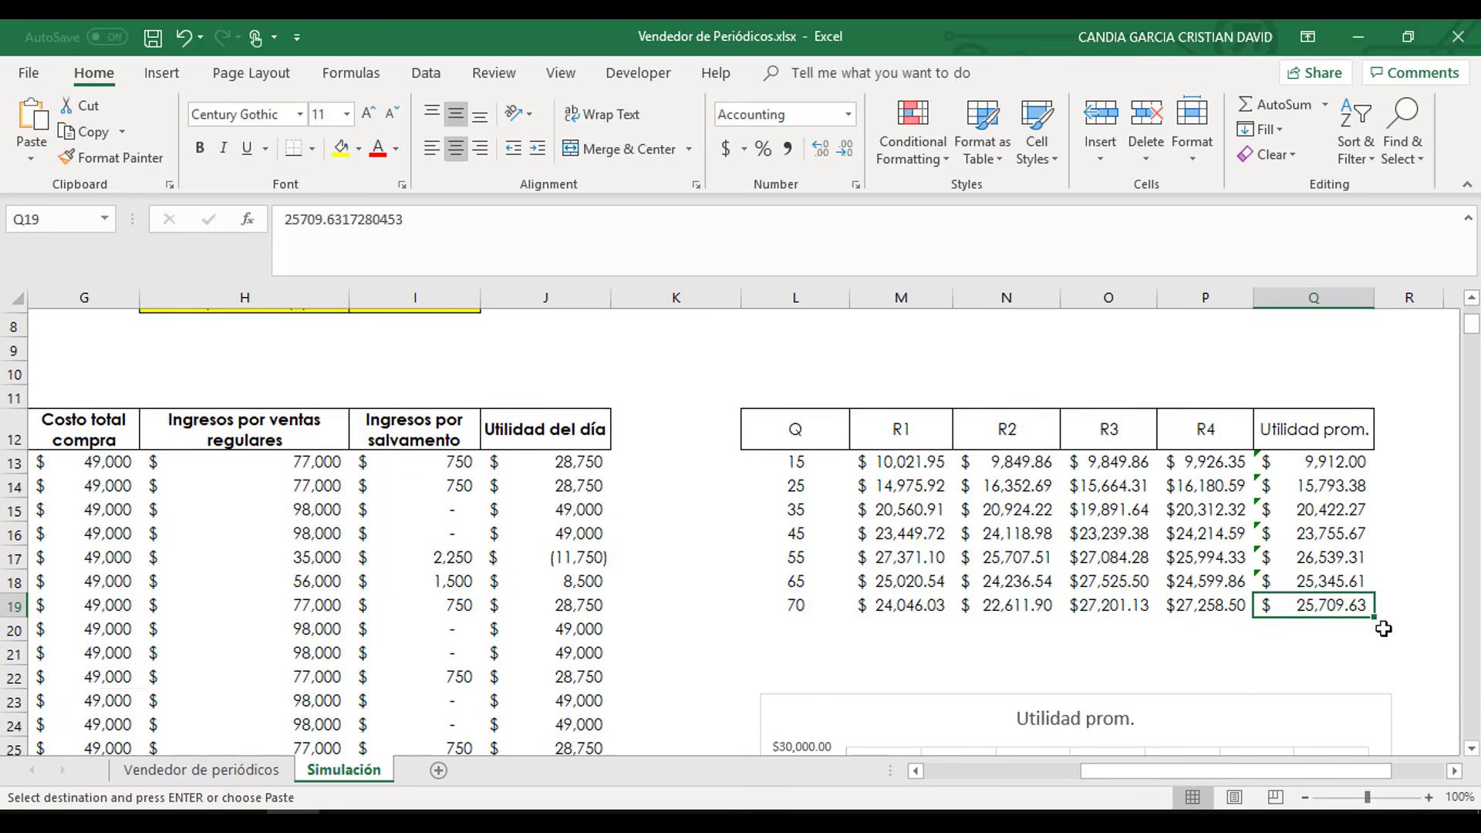
key("Return")
- Extend the Utilidad prom. chart's source data down to row 19 to include the Q 70 point
scroll(1273, 664, "down", 5)
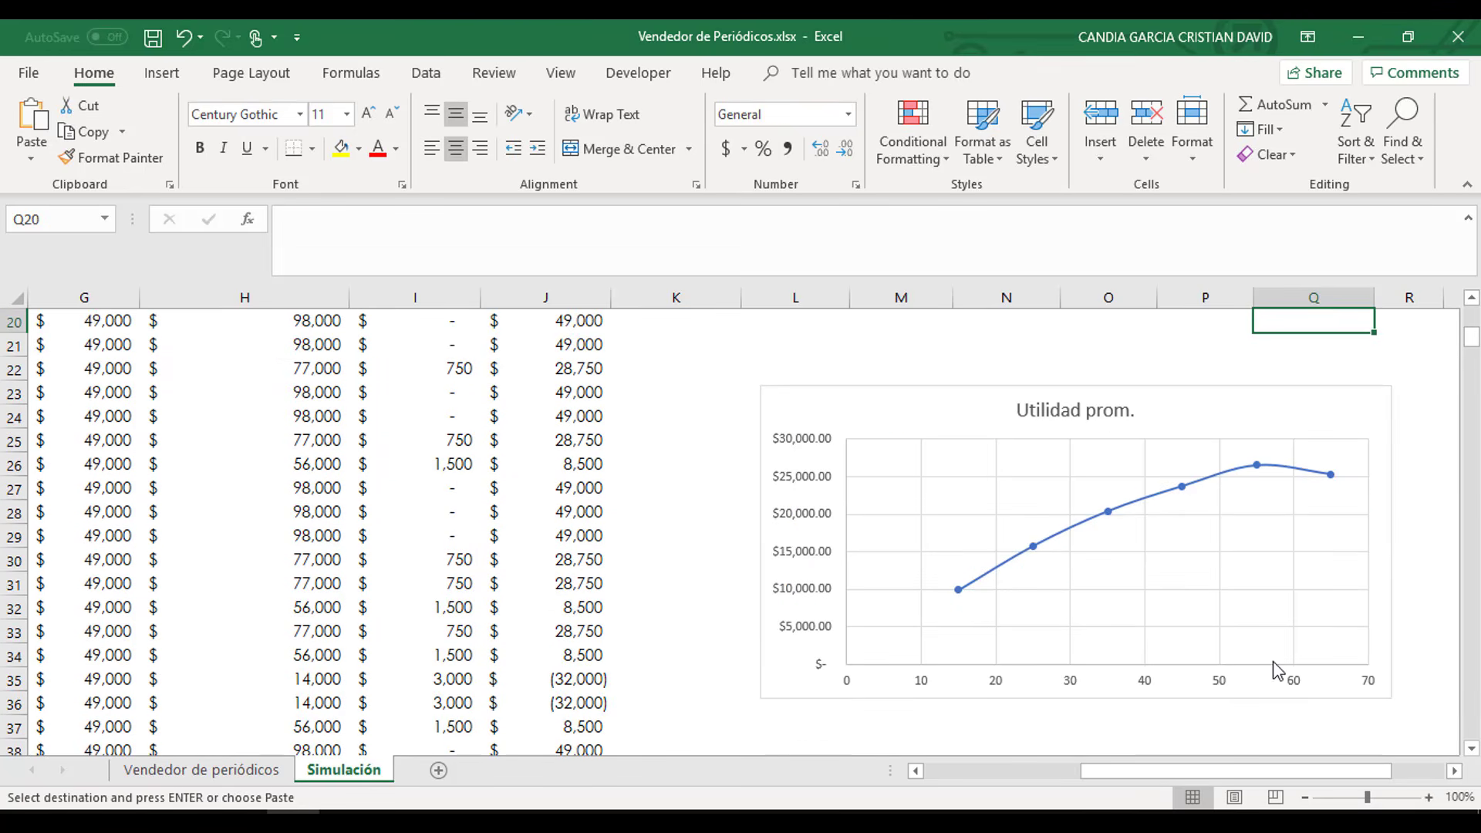
left_click(1180, 420)
scroll(1213, 447, "up", 3)
left_click_drag(848, 515, 850, 540)
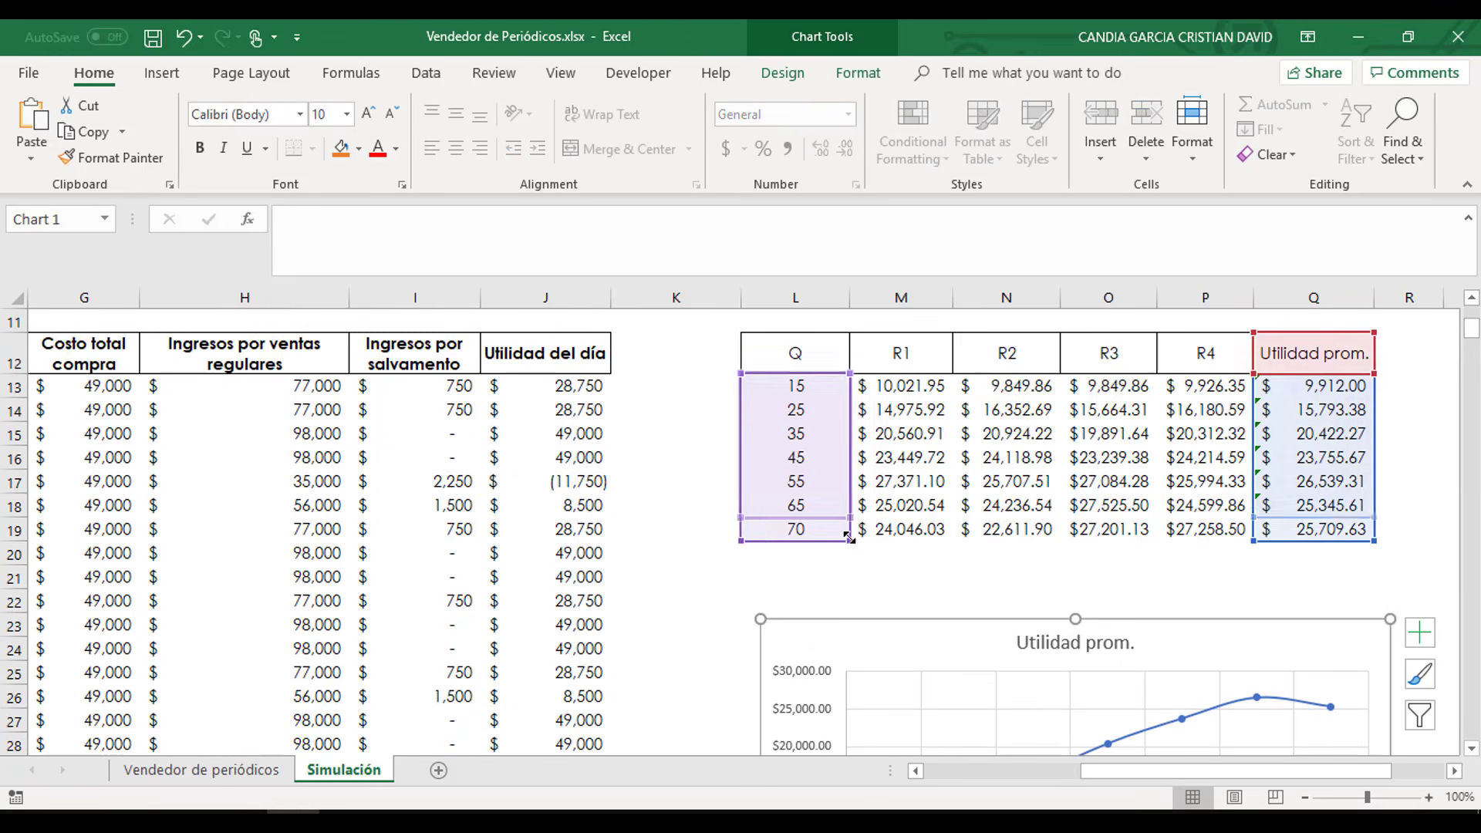
left_click(1246, 584)
scroll(1253, 587, "down", 3)
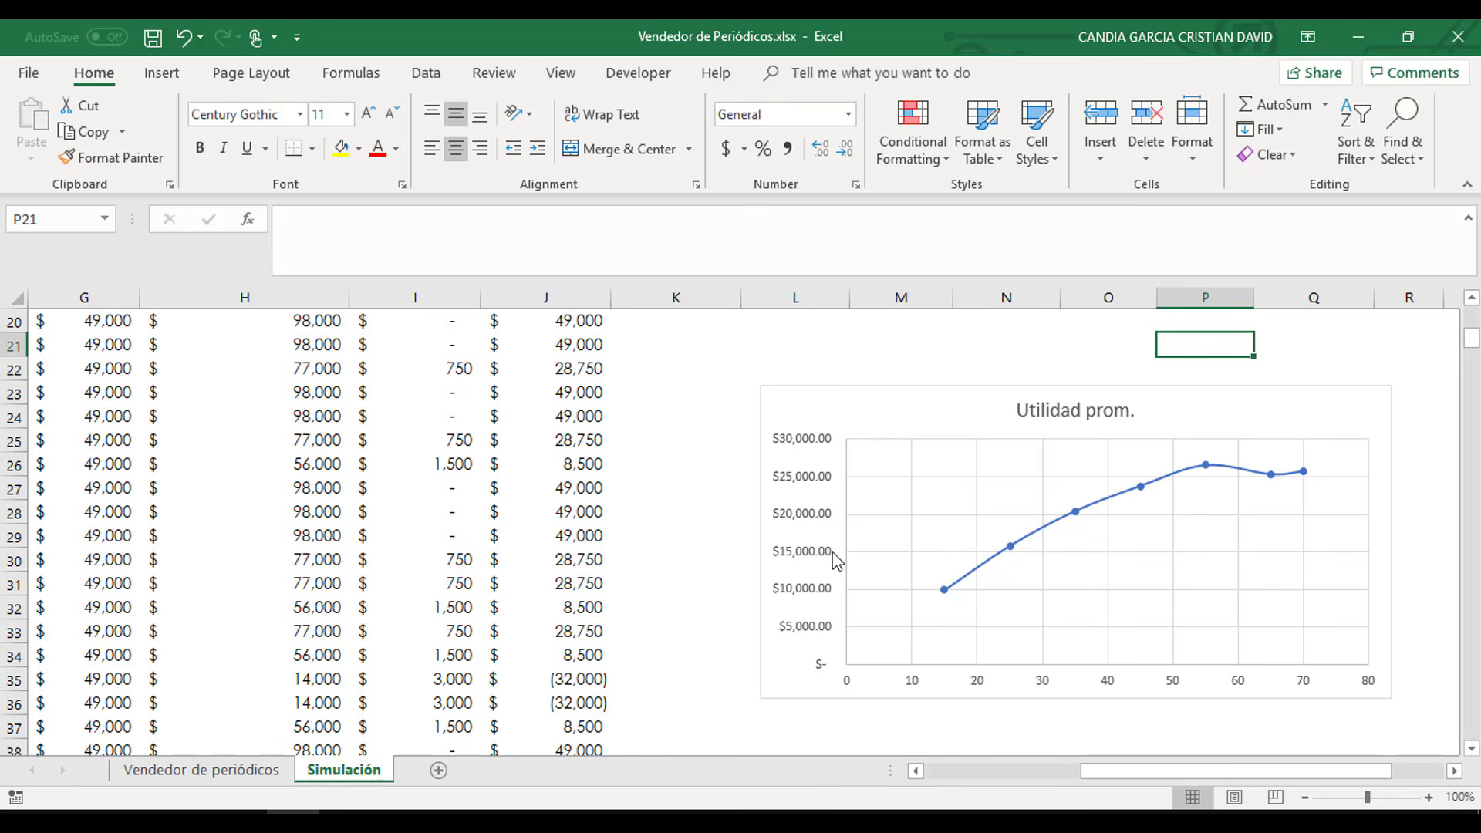
- Reposition the Utilidad prom. chart just below the results table, roughly aligned with its first column, and deselect it
left_click_drag(856, 410, 887, 395)
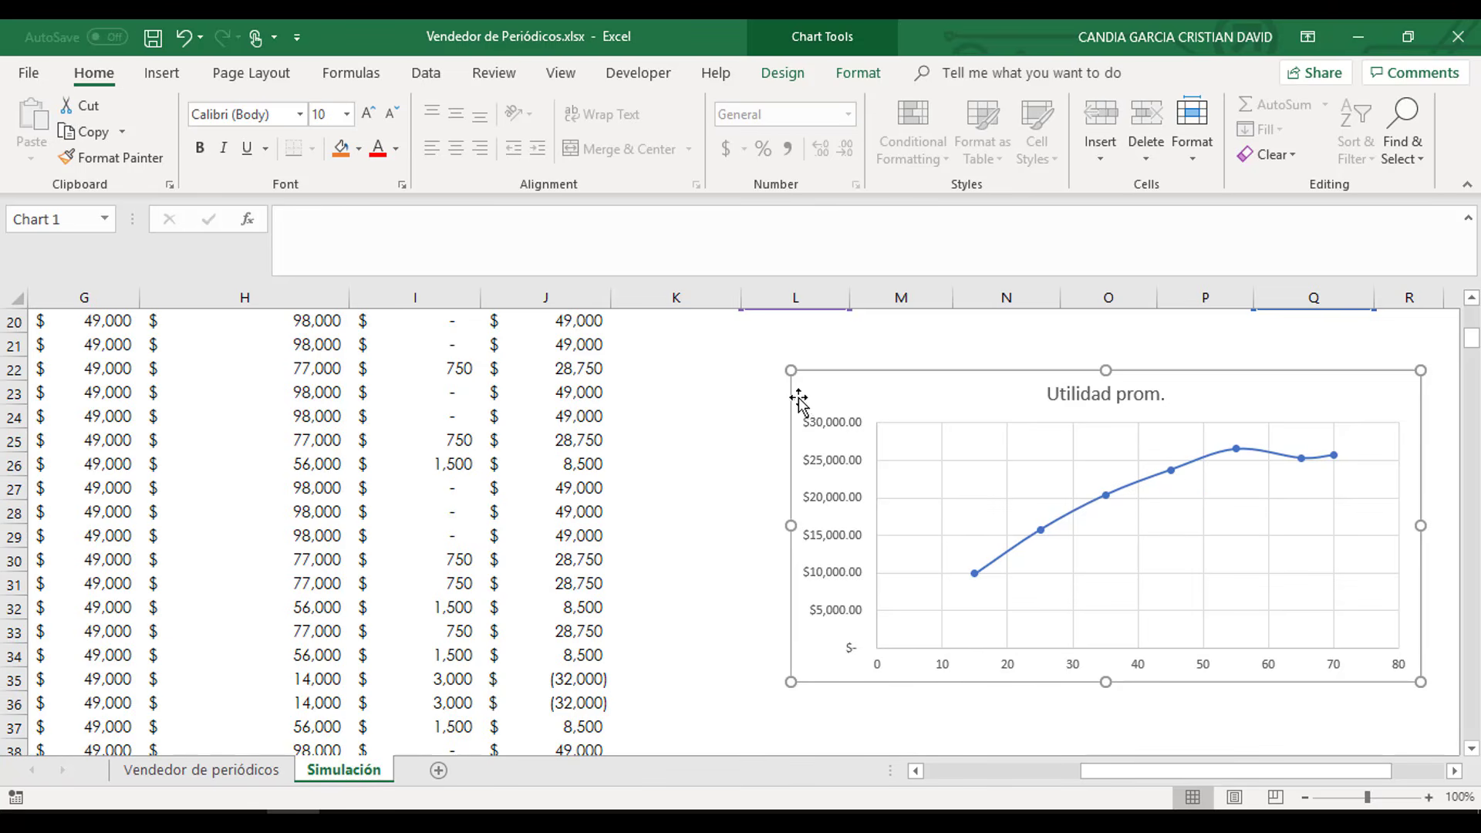
scroll(702, 448, "up", 2)
left_click_drag(853, 529, 788, 499)
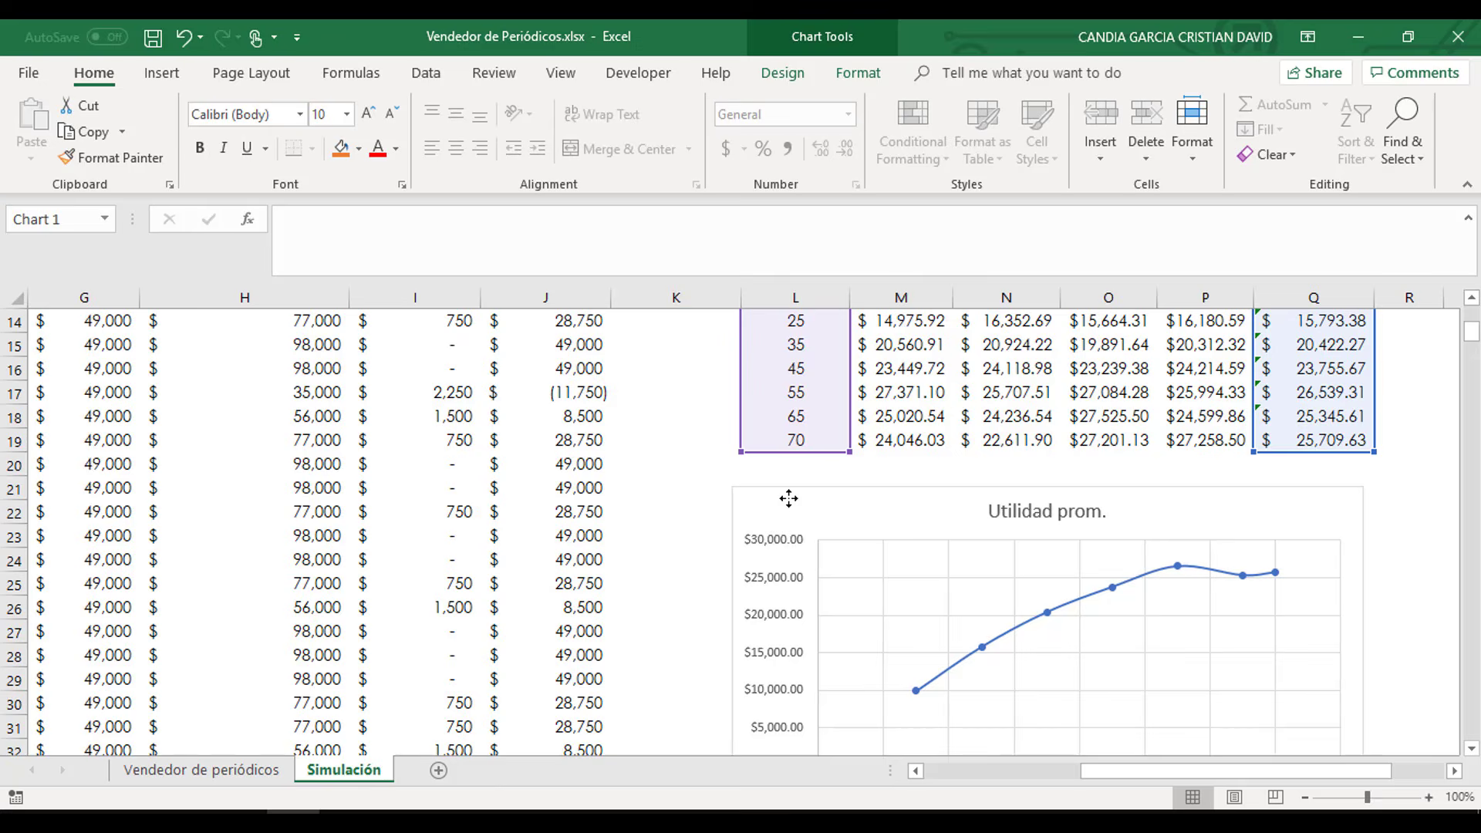
left_click(671, 486)
scroll(1034, 655, "up", 3)
left_click(687, 393)
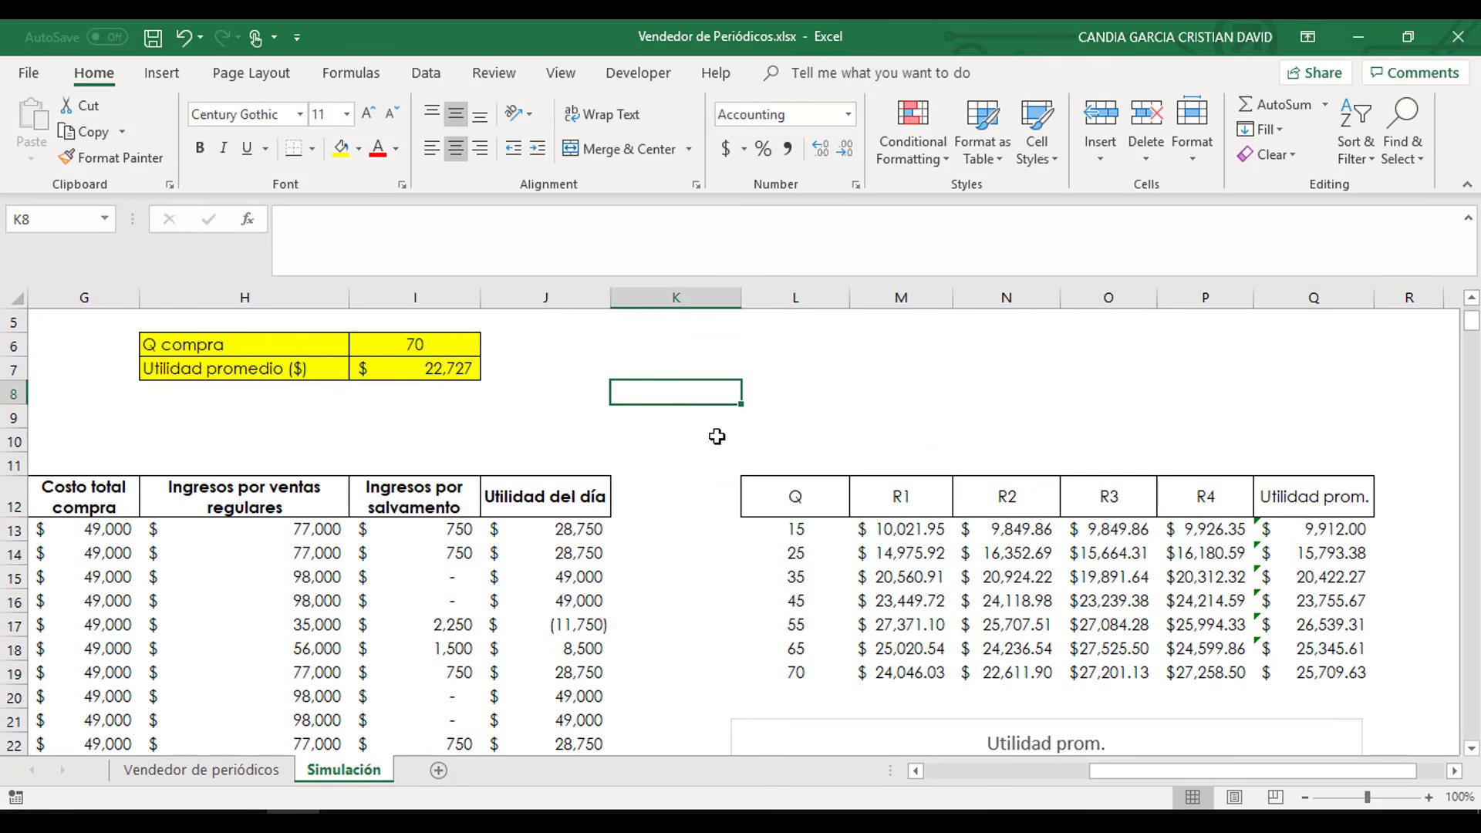
- Select the purchase quantity in I6, open Solver and move its dialog clear of the Q compra and Utilidad promedio cells
left_click_drag(1125, 770, 960, 774)
scroll(1234, 563, "up", 2)
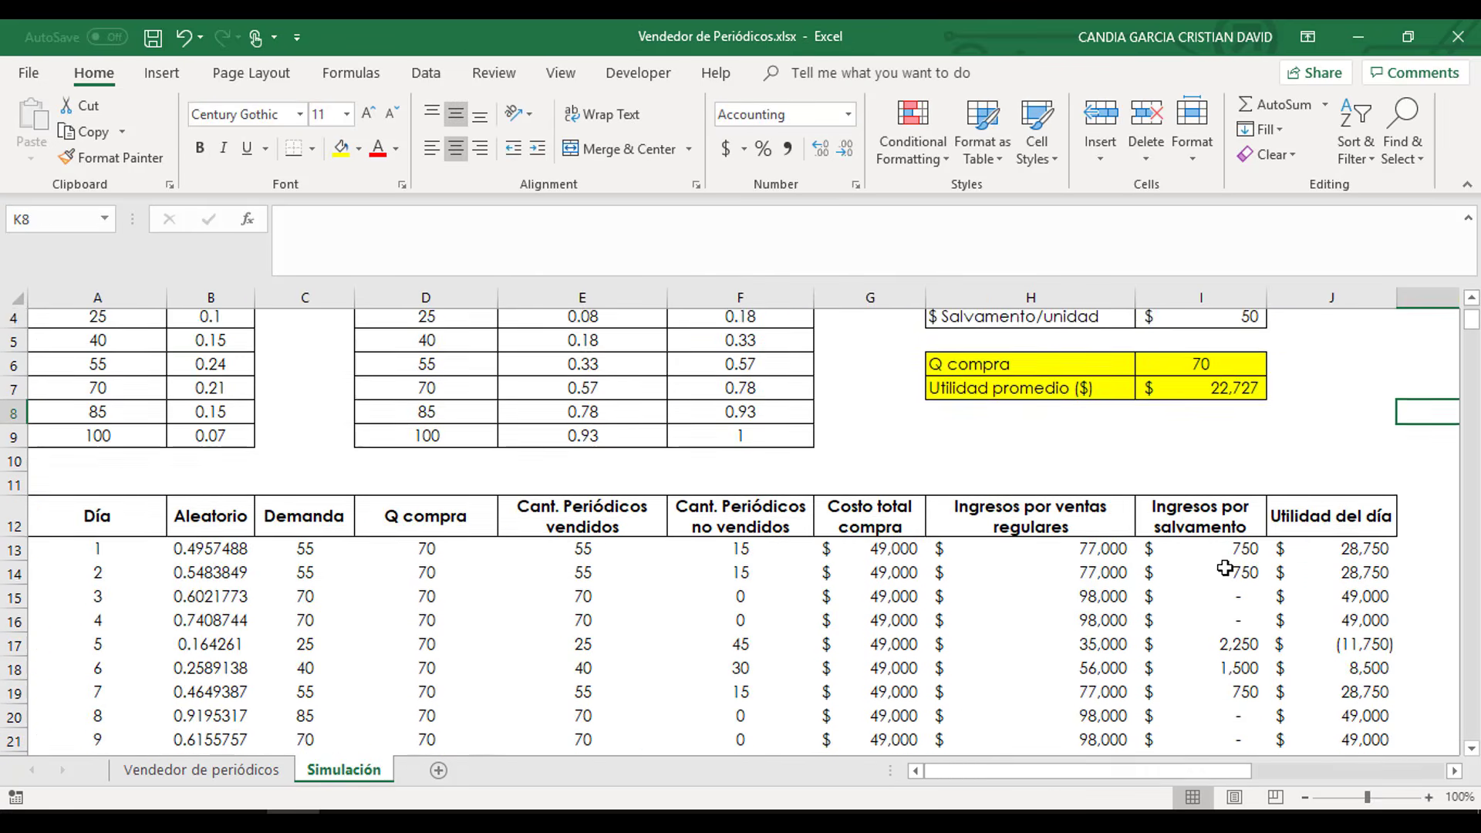
left_click(1153, 432)
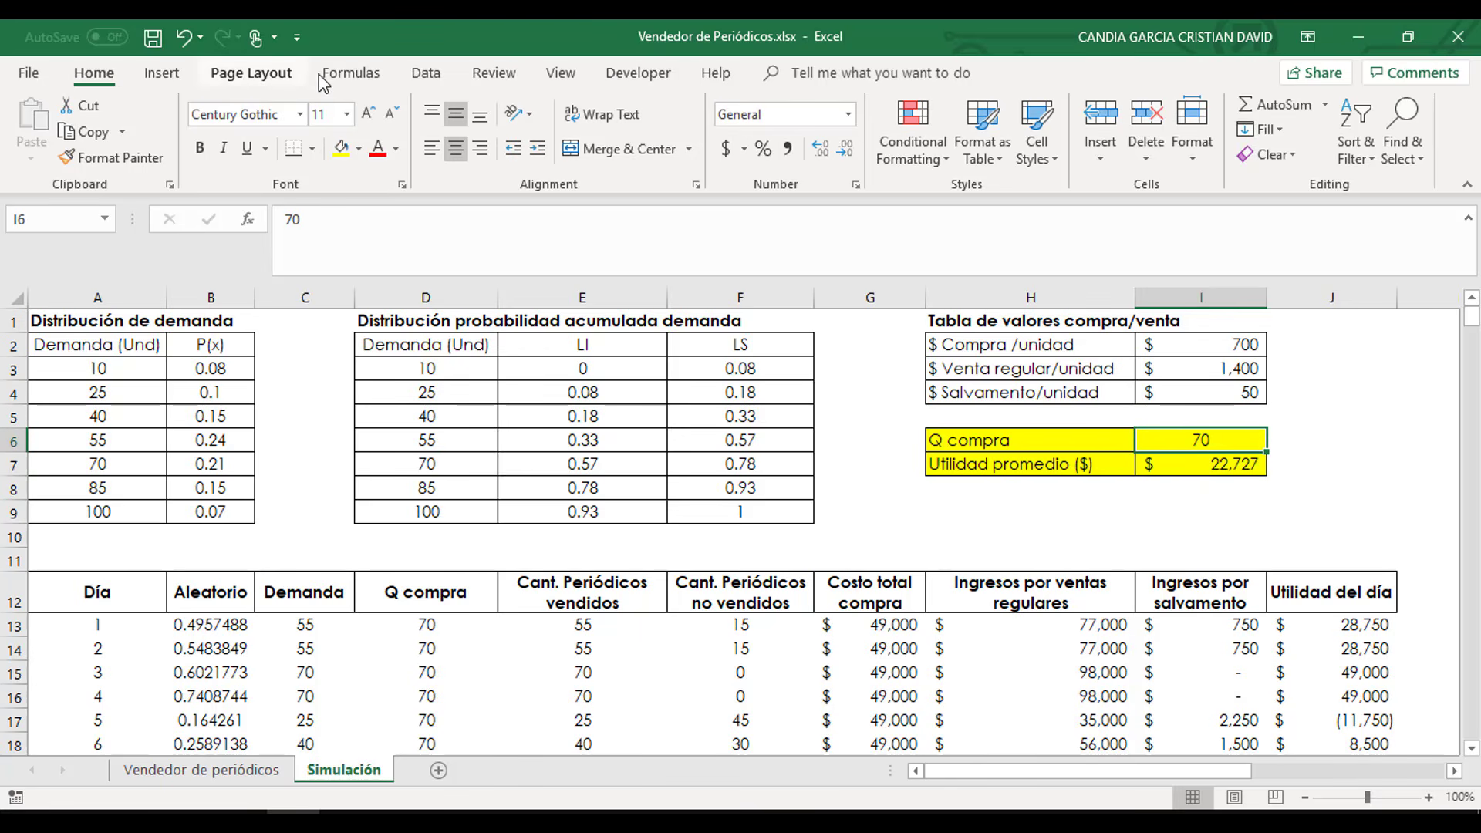
left_click(426, 72)
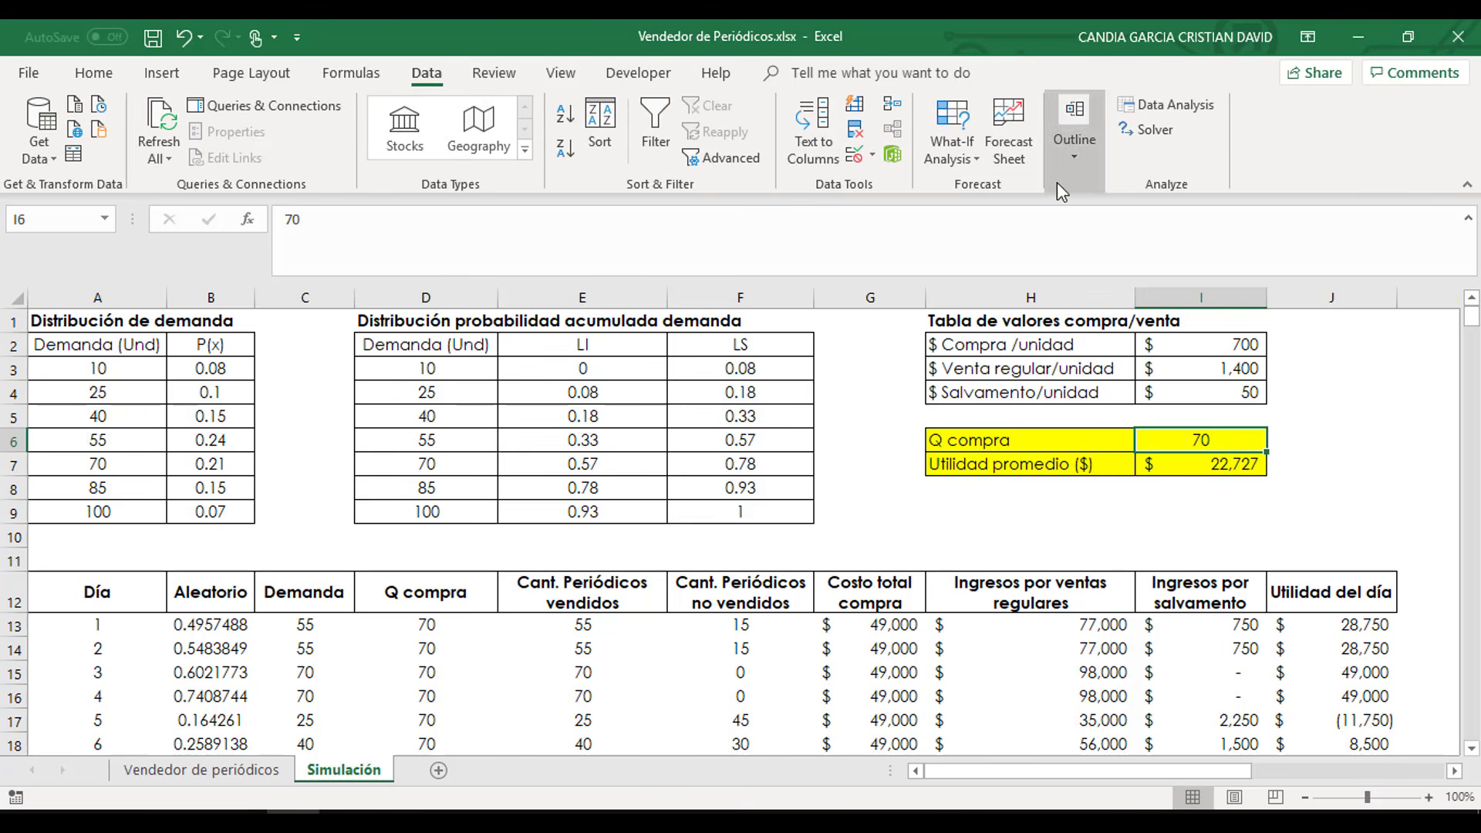
left_click(1151, 143)
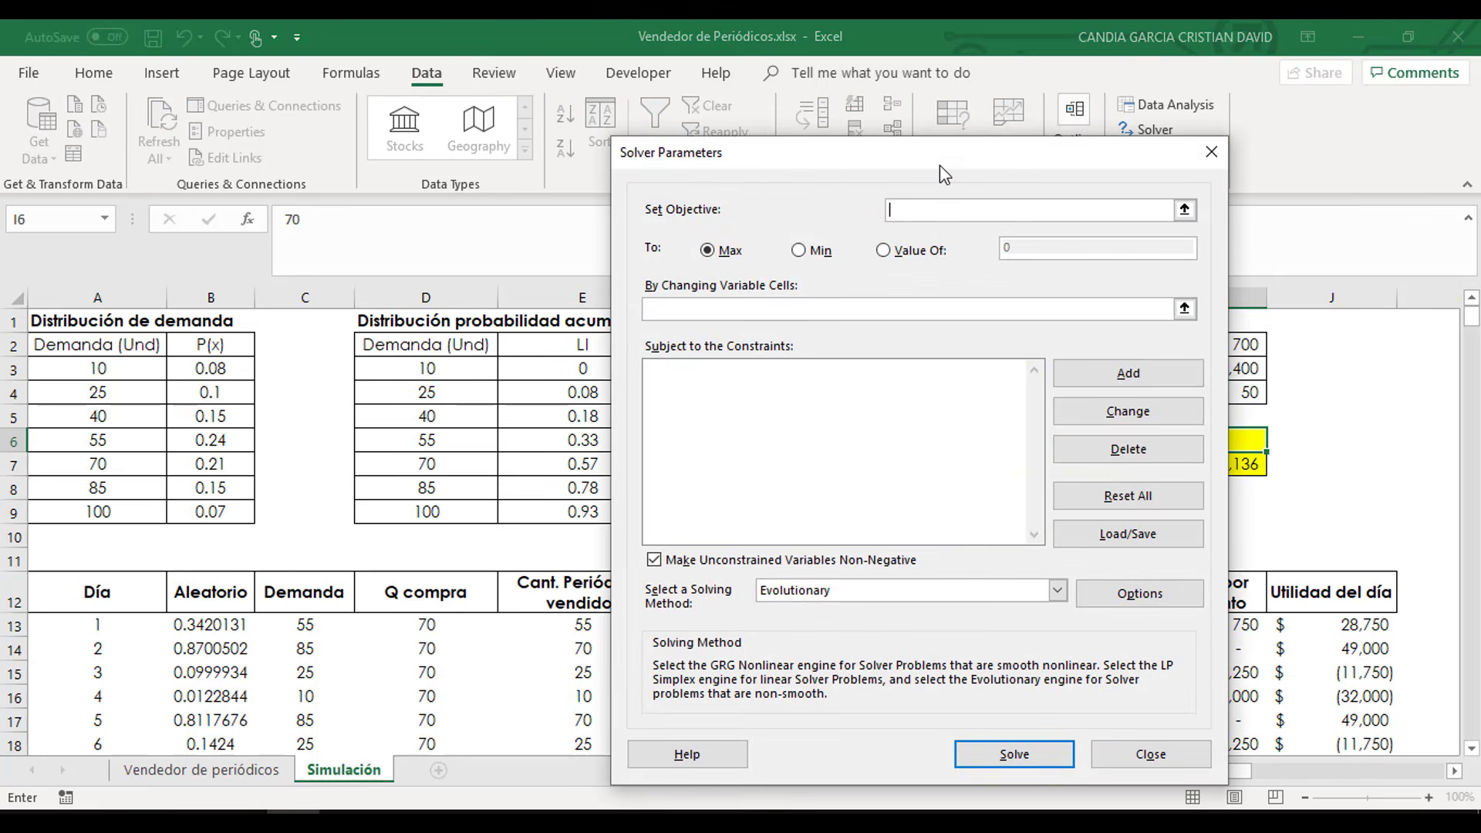
left_click_drag(939, 165, 617, 98)
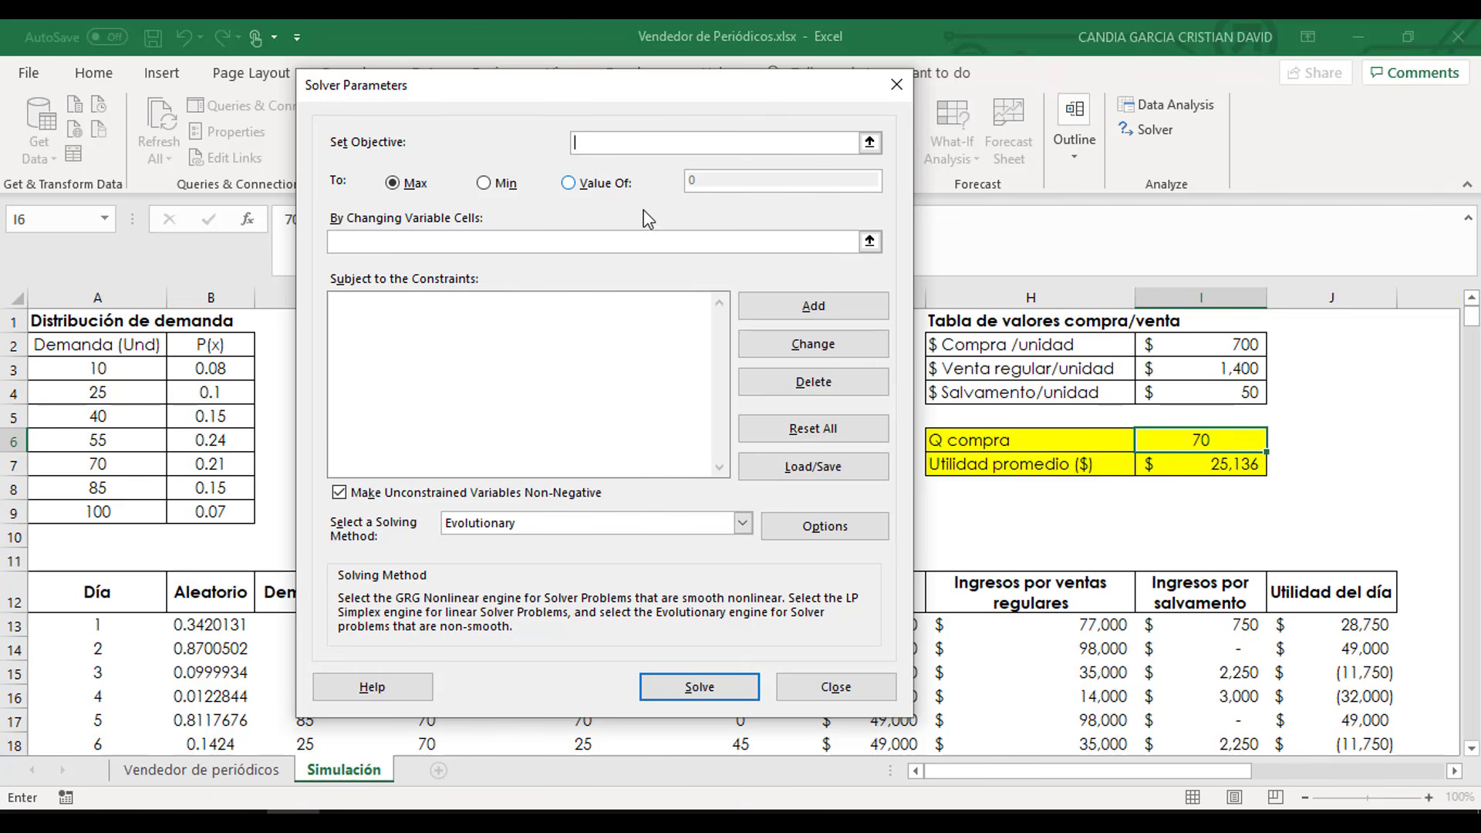
- Set the average profit I7 as the Solver objective and the purchase quantity I6 as the changing variable cell
left_click(870, 145)
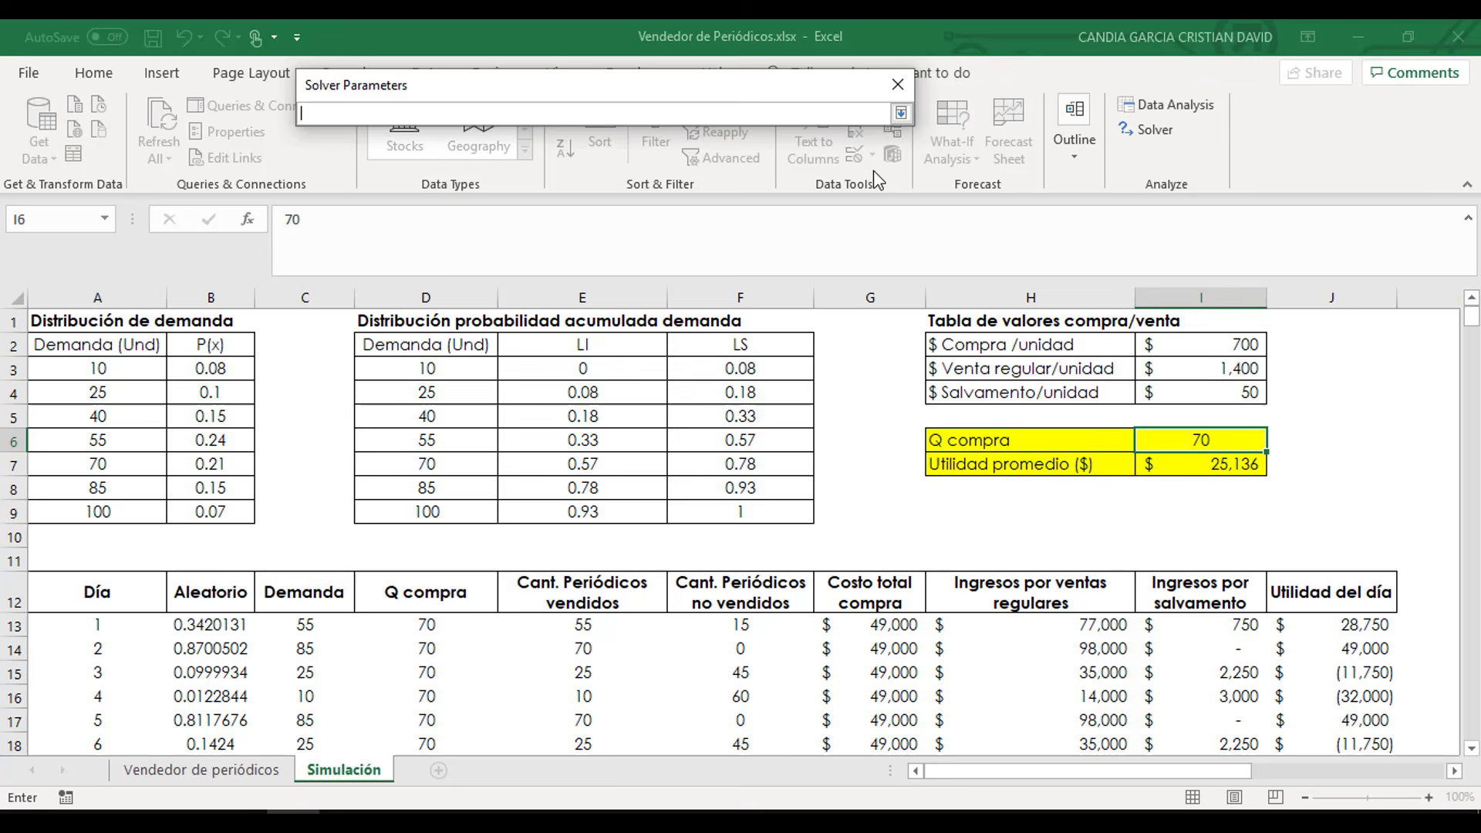
left_click(1211, 467)
key("Return")
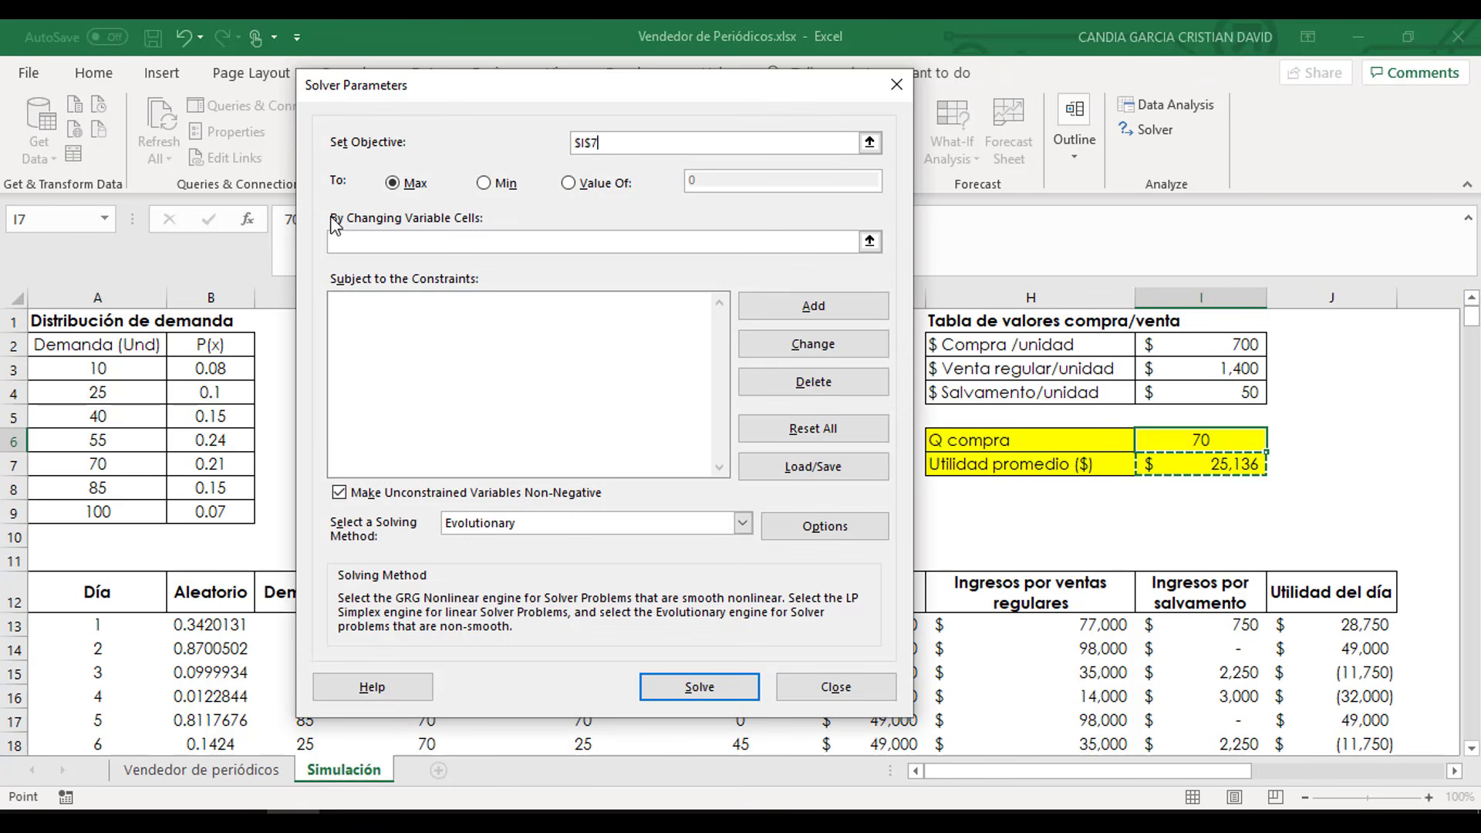
left_click(871, 247)
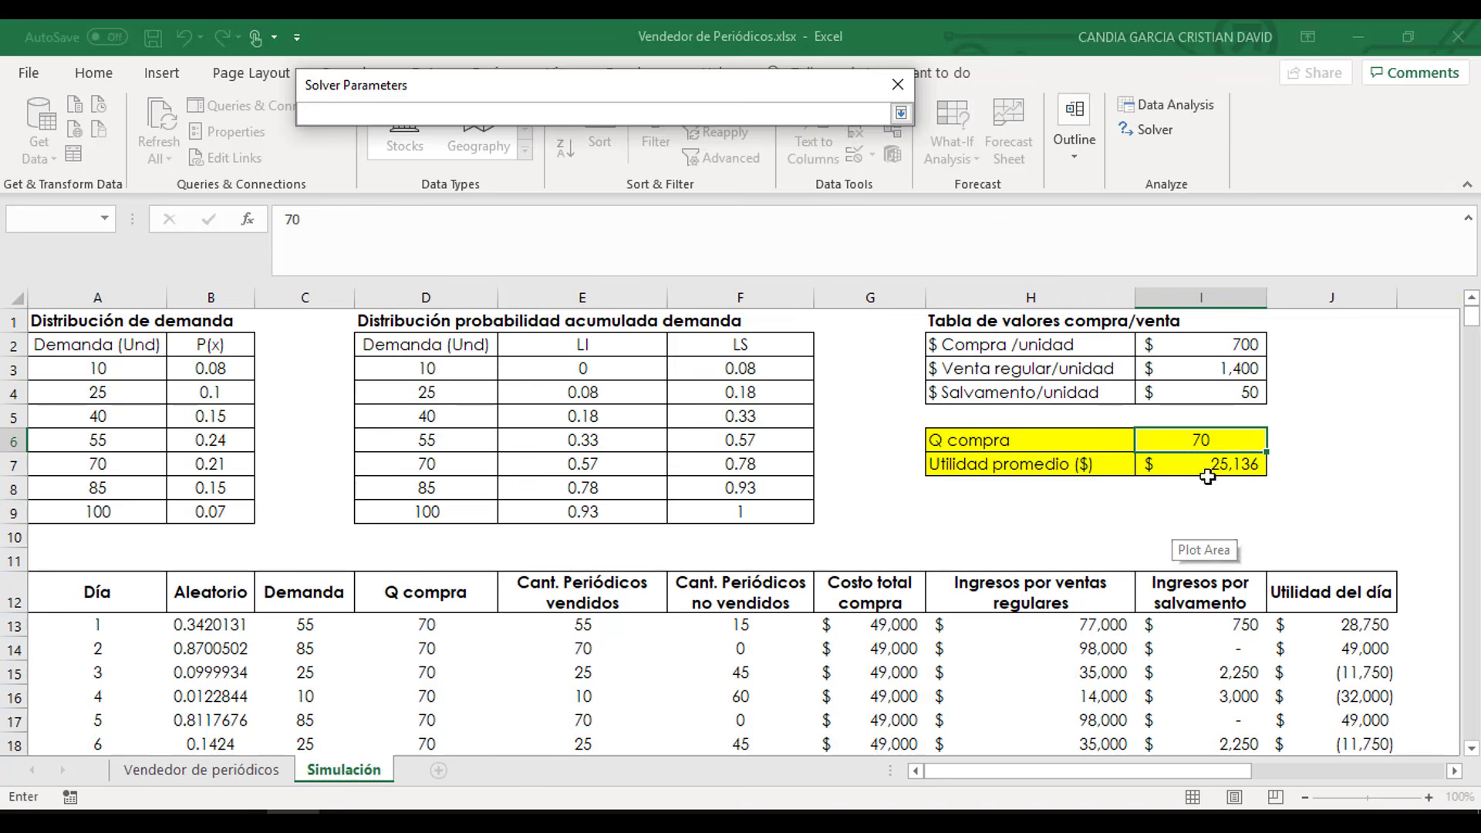
left_click(1189, 440)
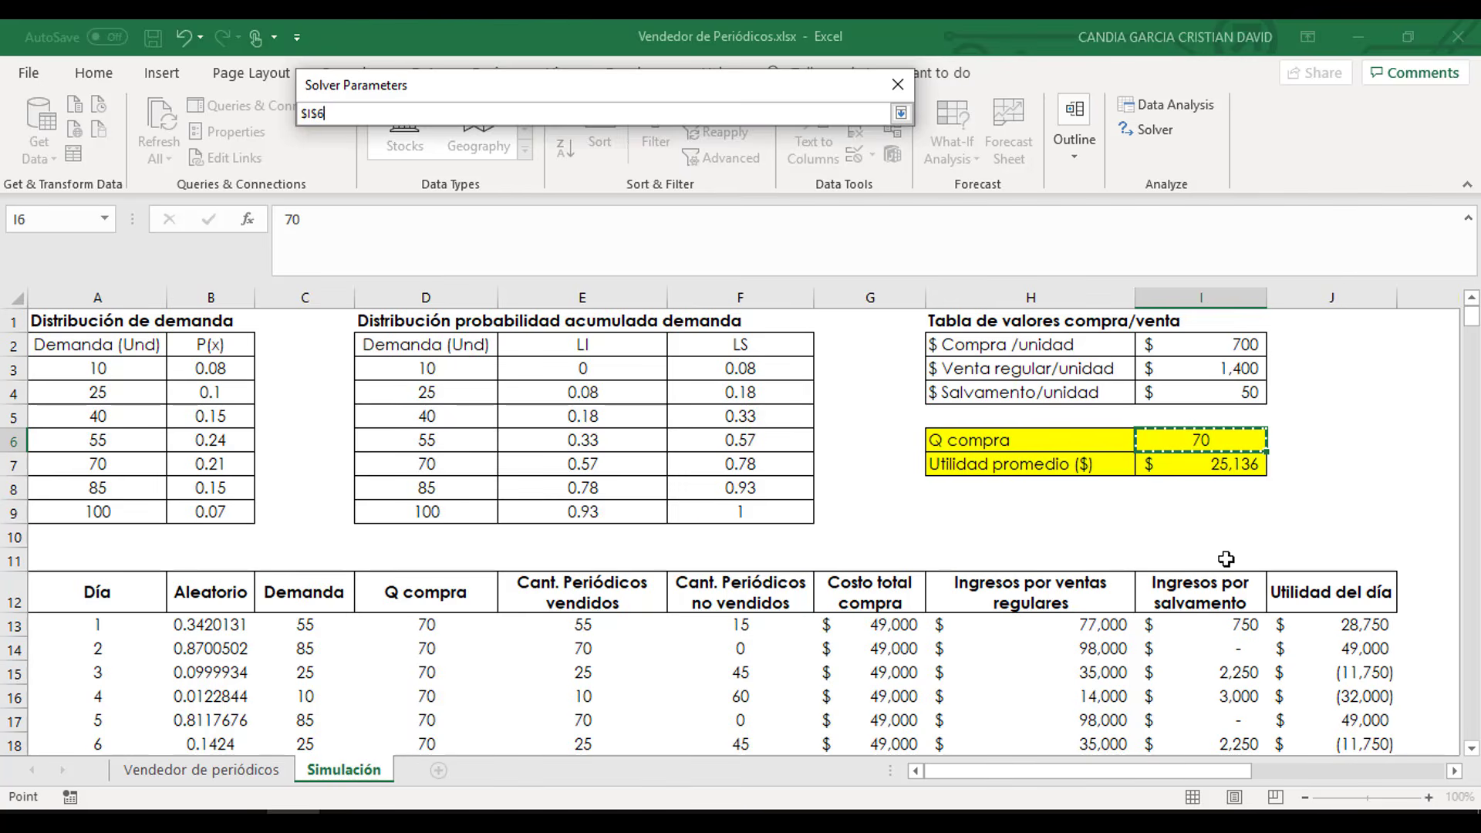
key("Return")
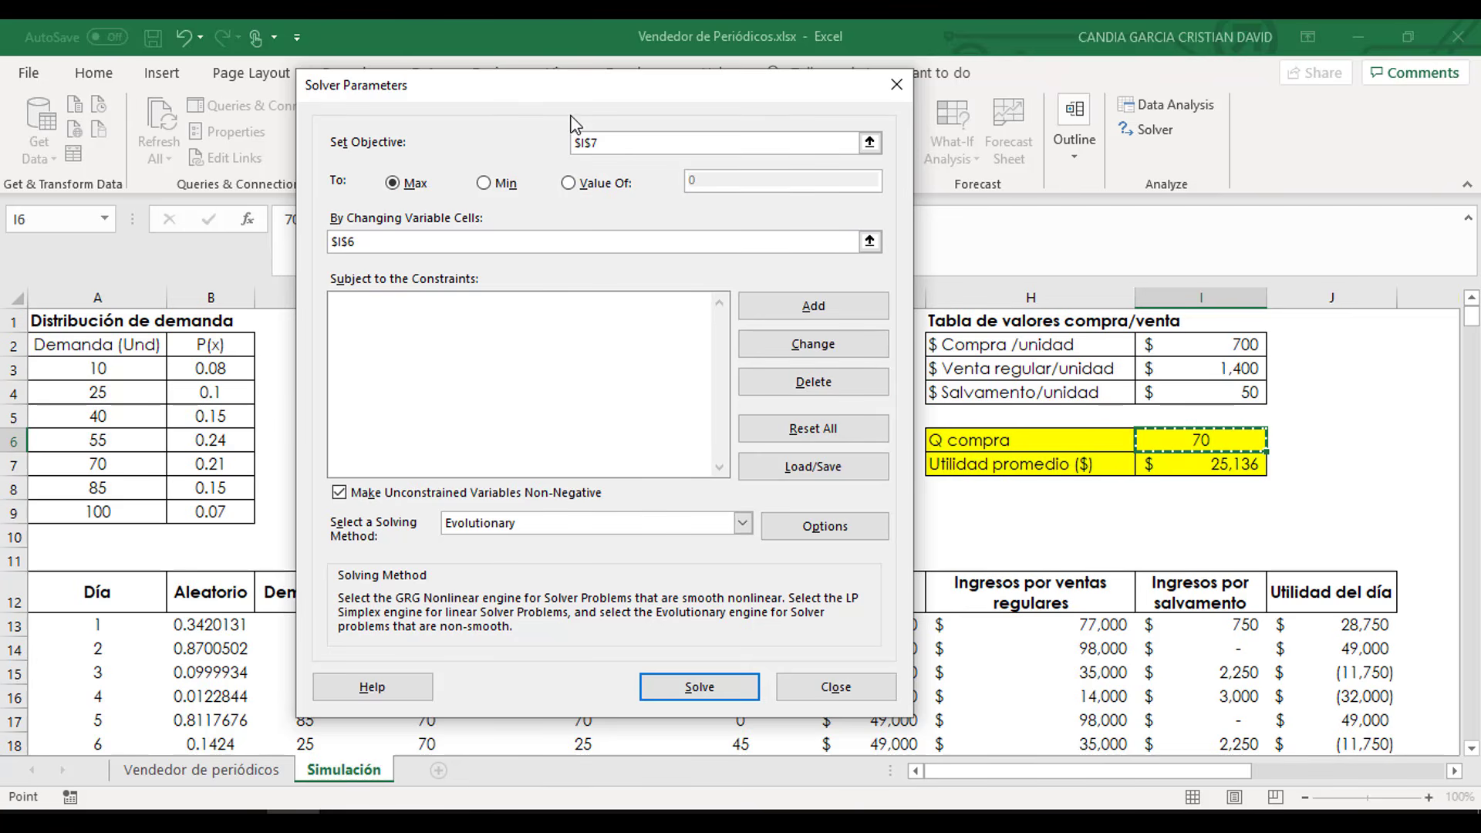
- Add a Solver constraint that keeps Q compra in I6 less than or equal to the highest demand in A9
left_click(621, 351)
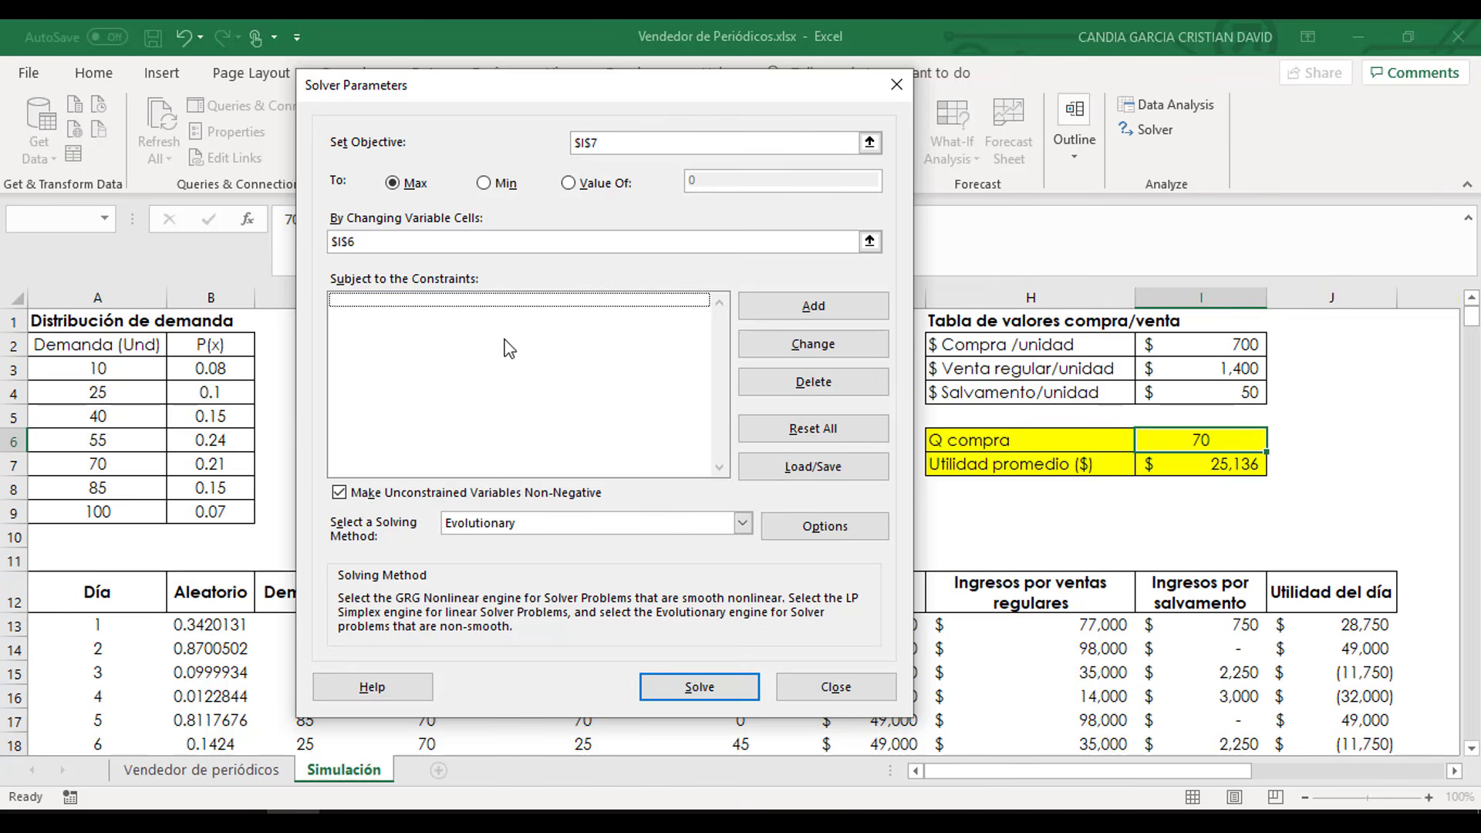
left_click(783, 313)
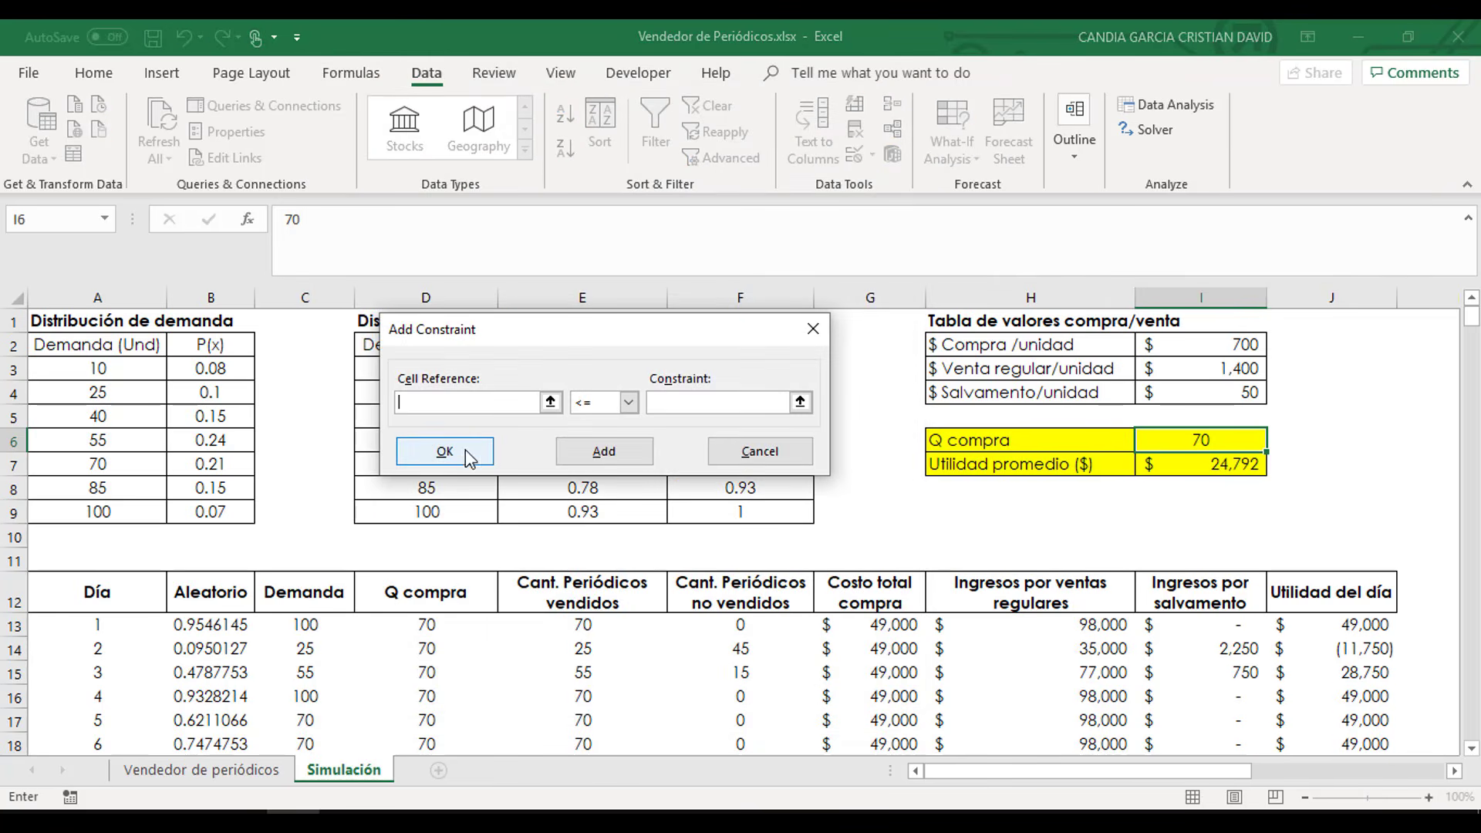
left_click(1162, 438)
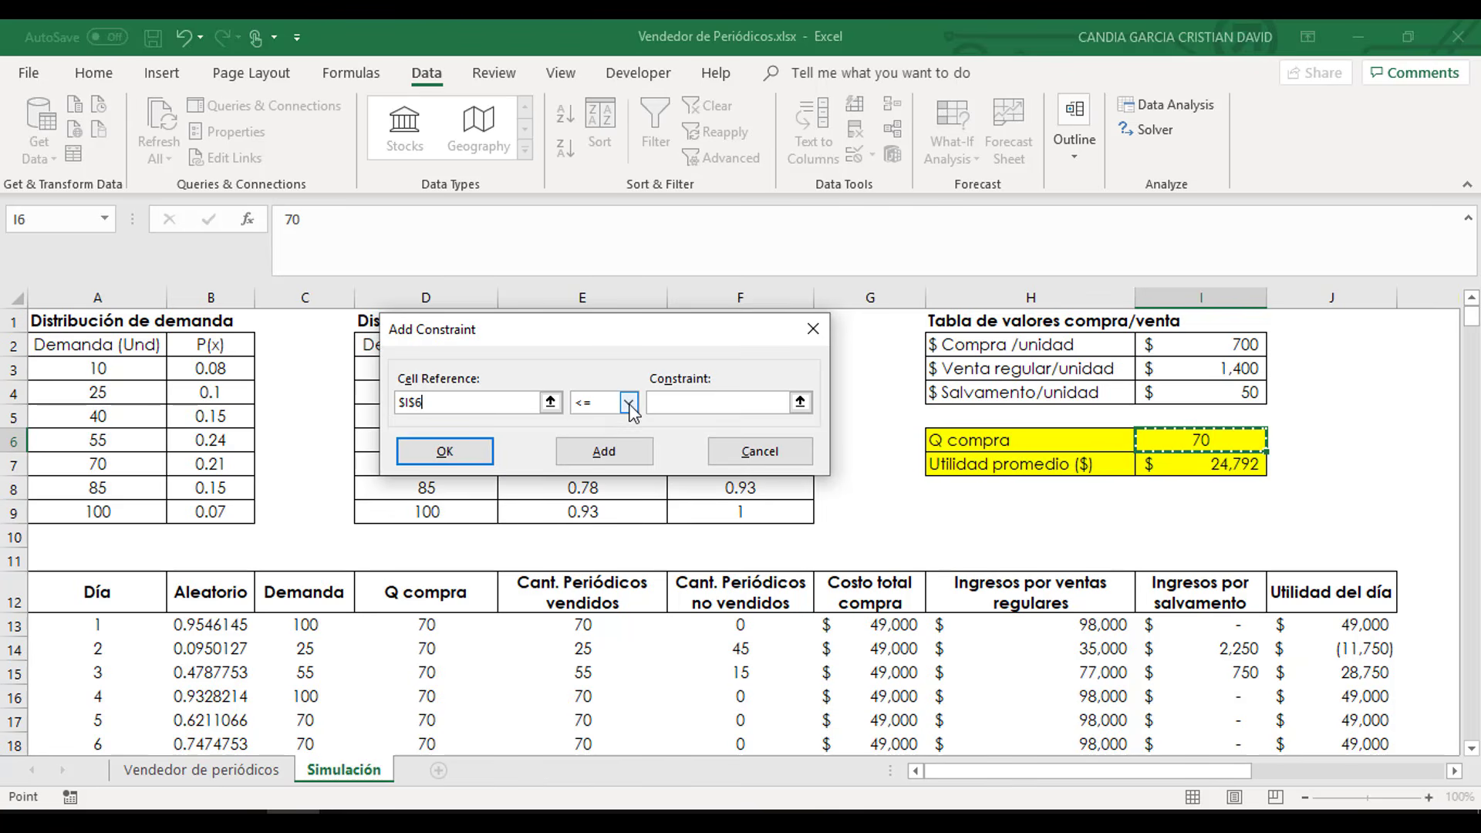
left_click(800, 403)
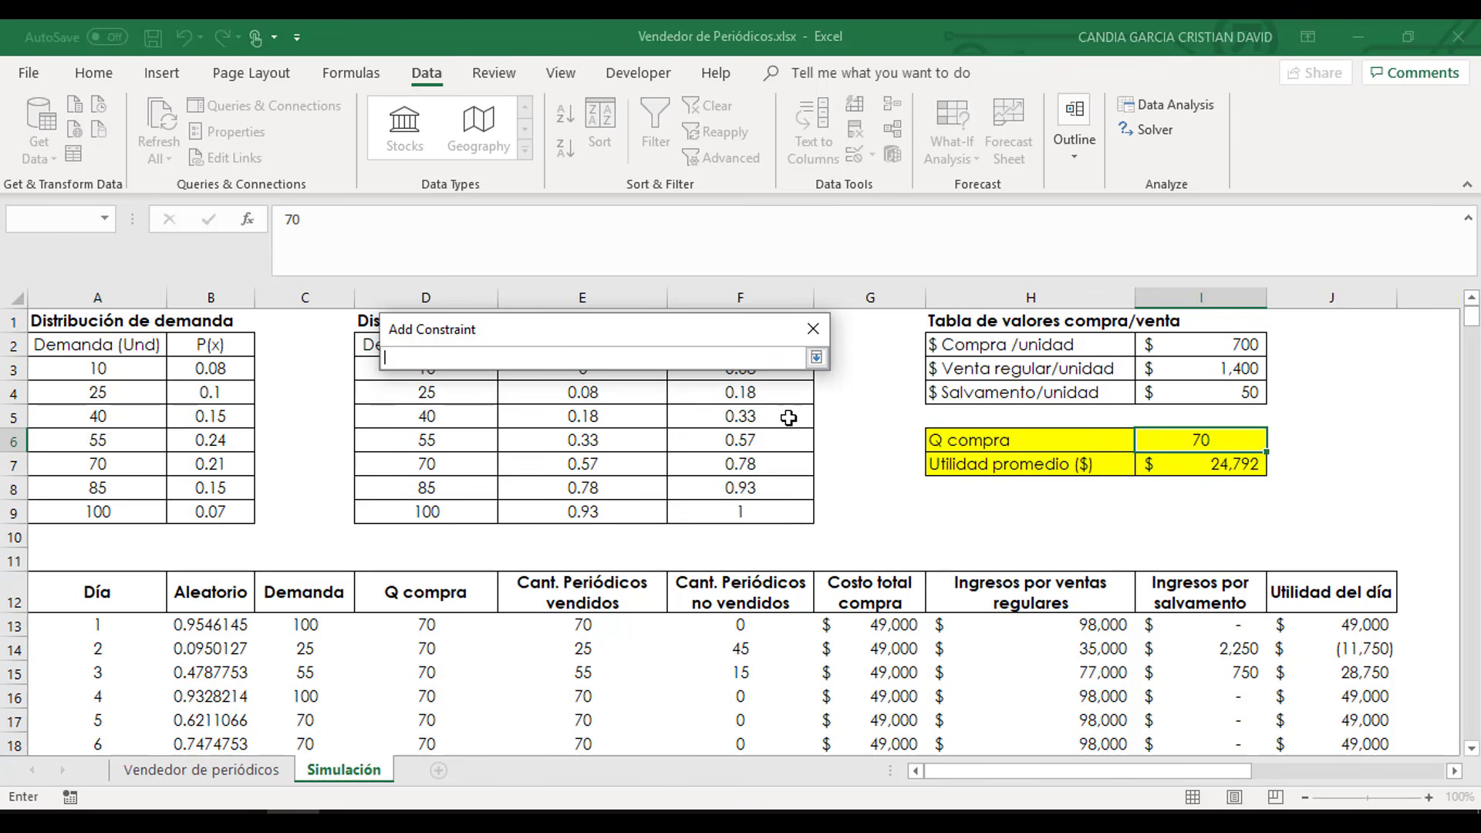
left_click(116, 511)
key("Return")
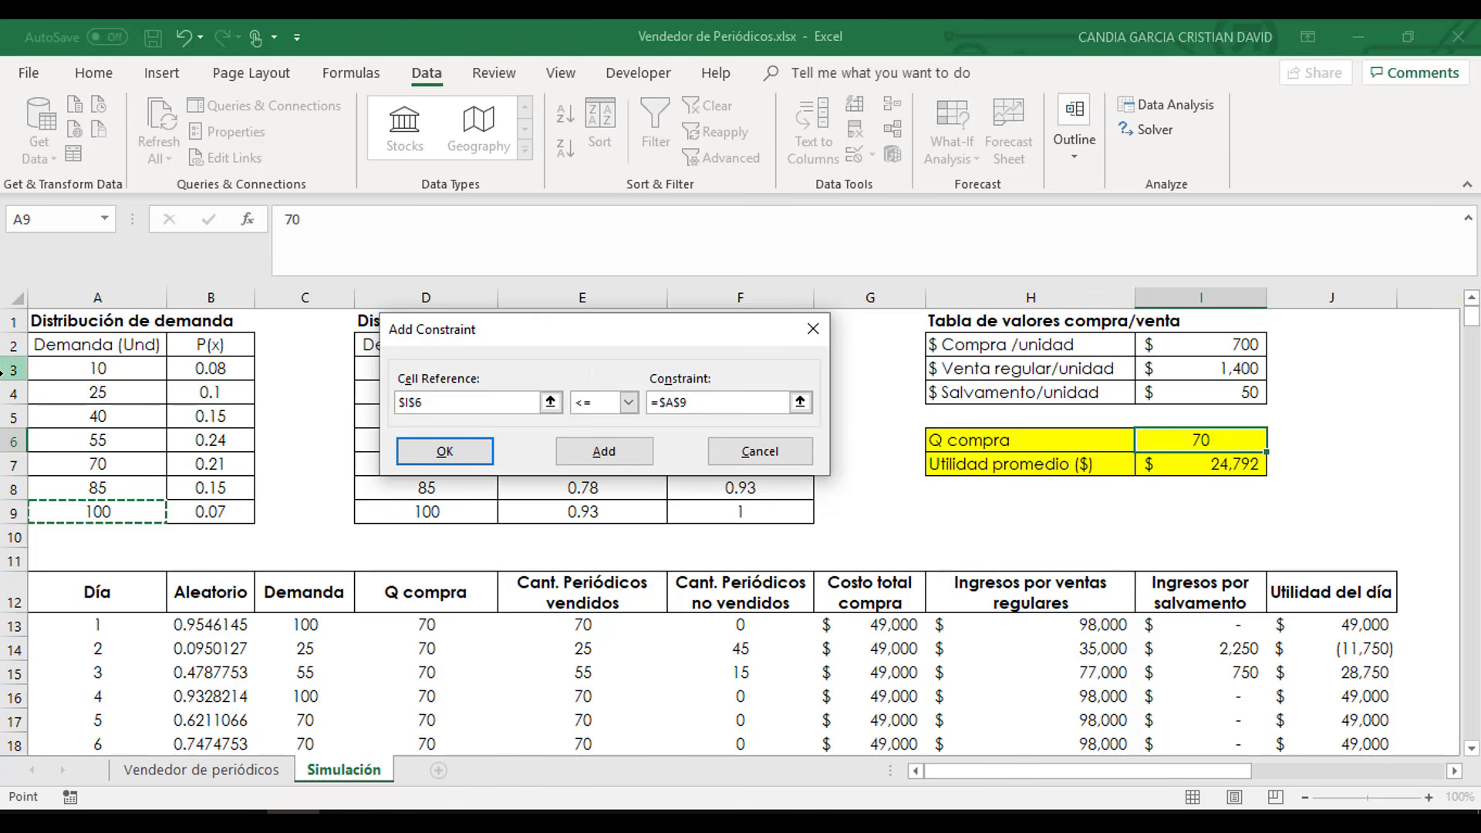
left_click(605, 451)
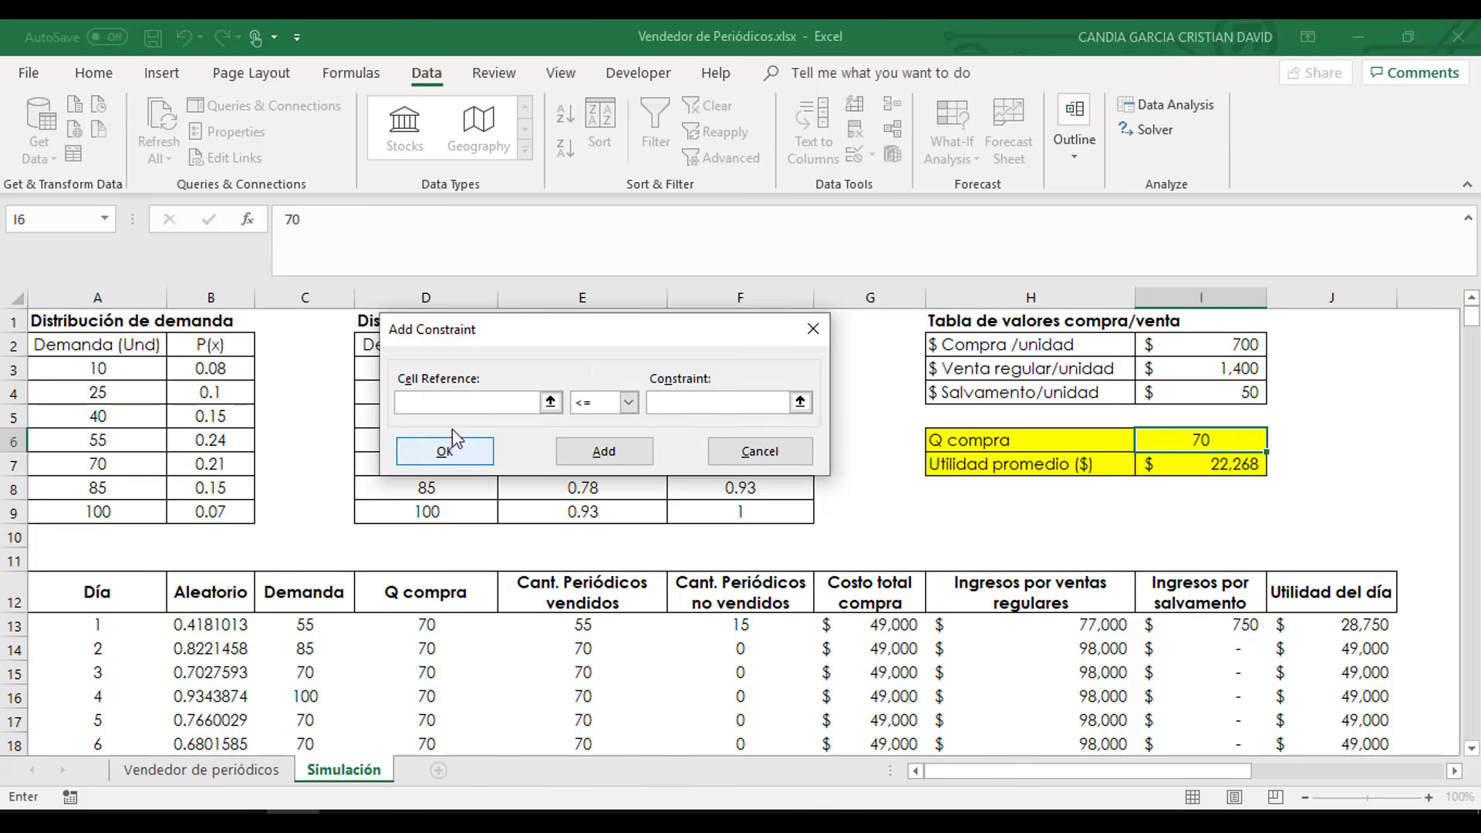
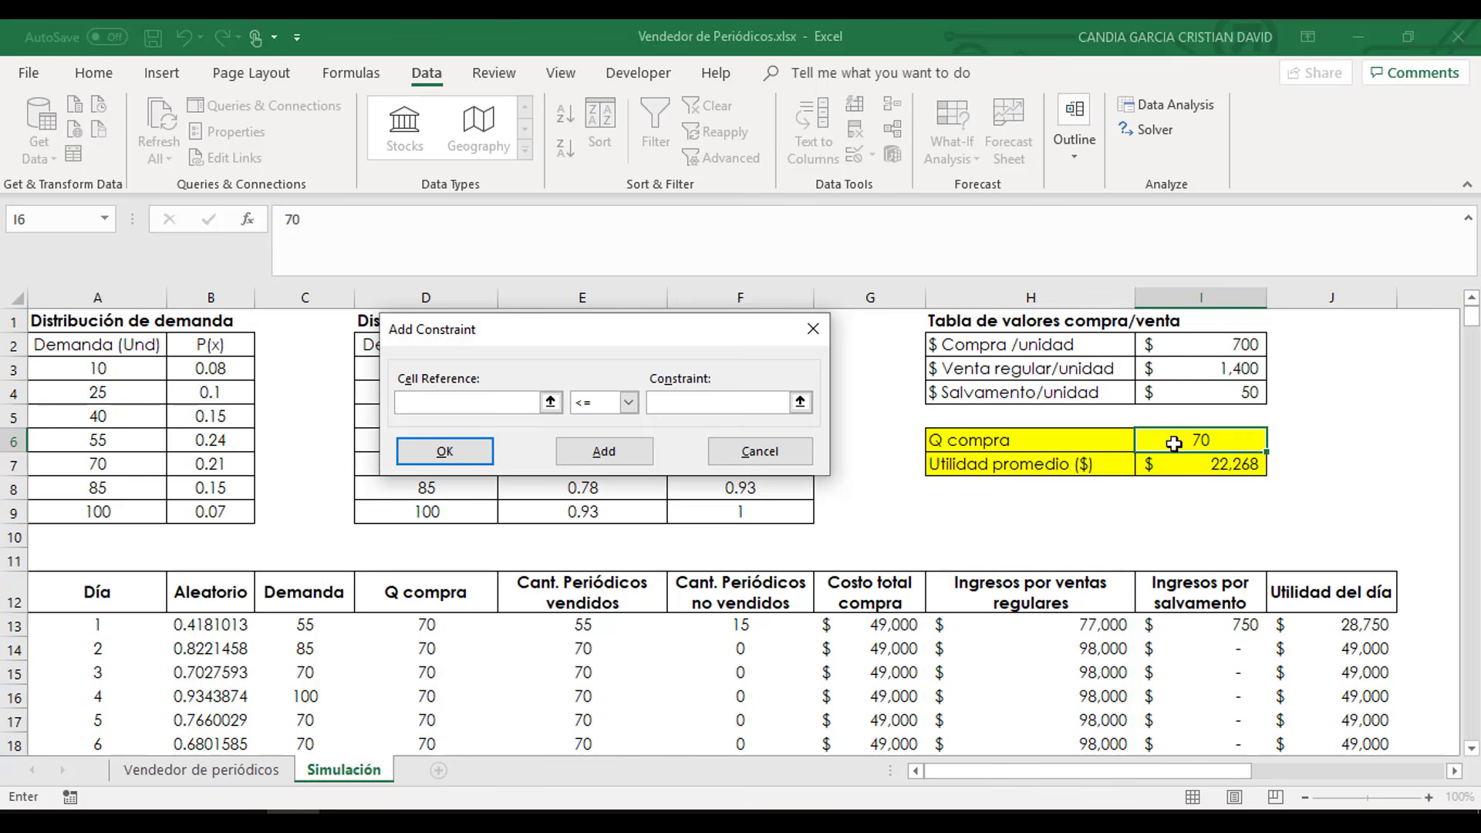
- Add a Solver constraint that keeps Q compra in I6 greater than or equal to the lowest demand in A3
left_click(550, 402)
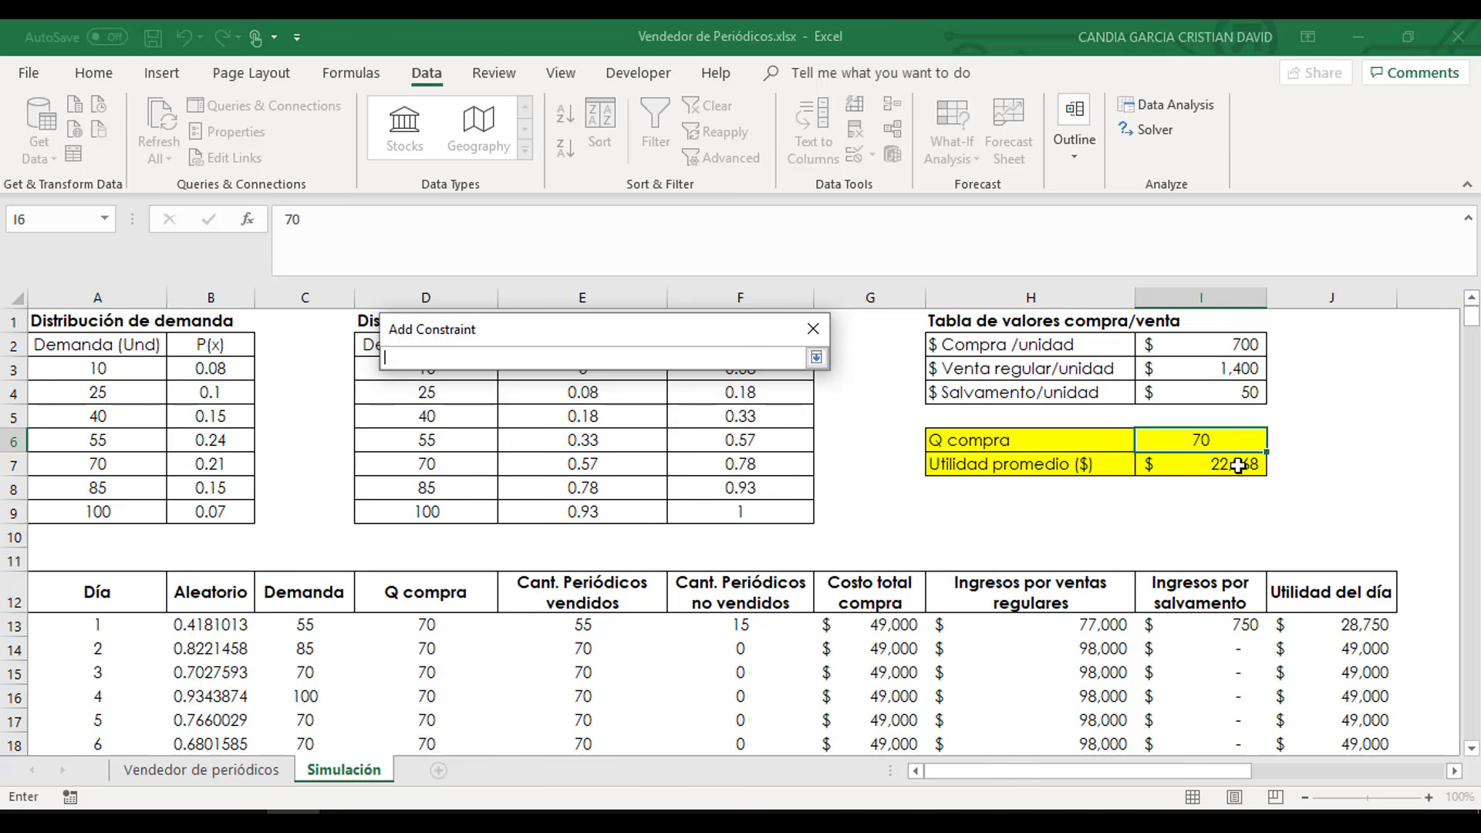
left_click(1202, 445)
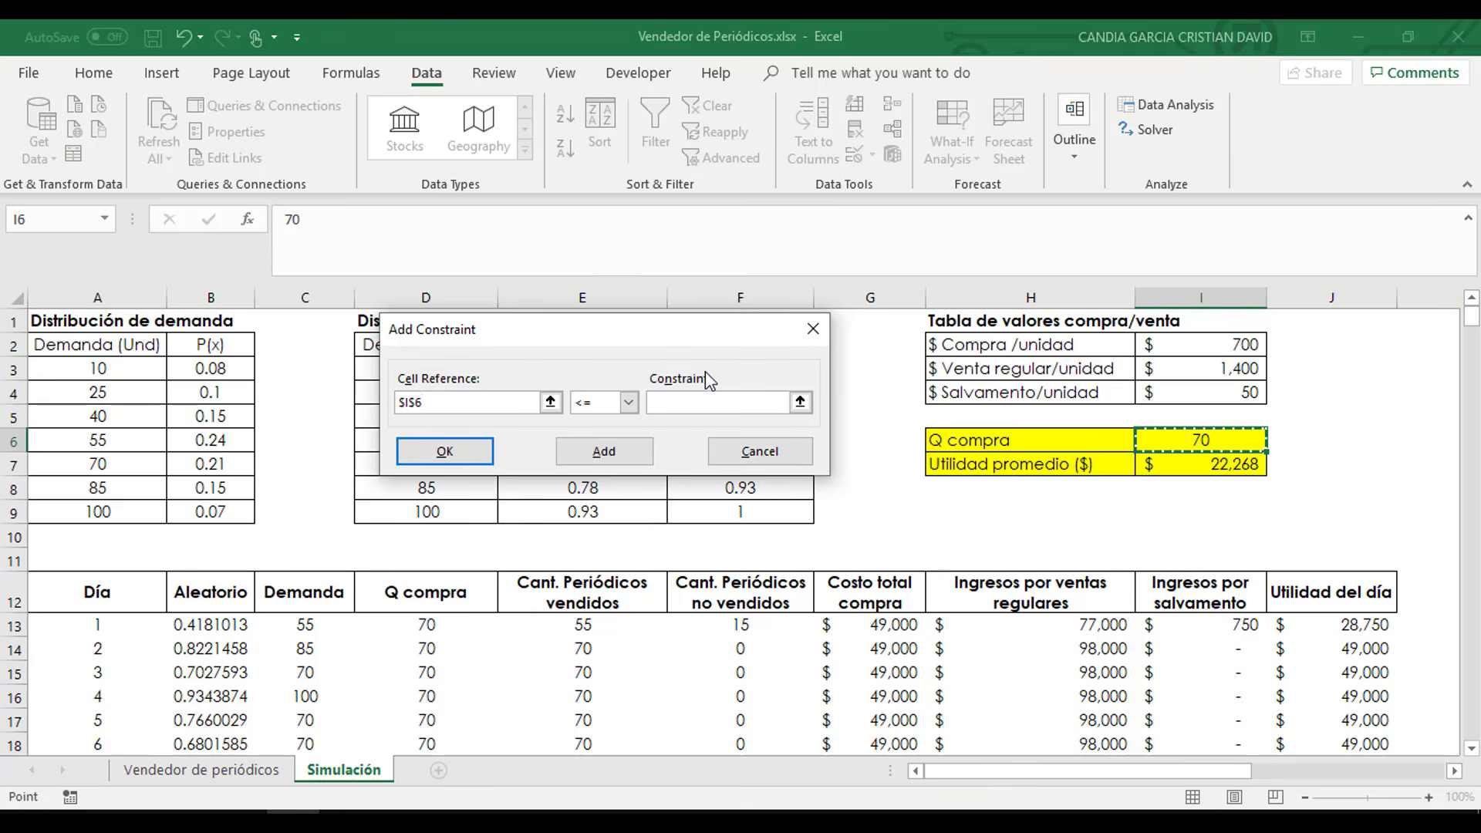
left_click(629, 403)
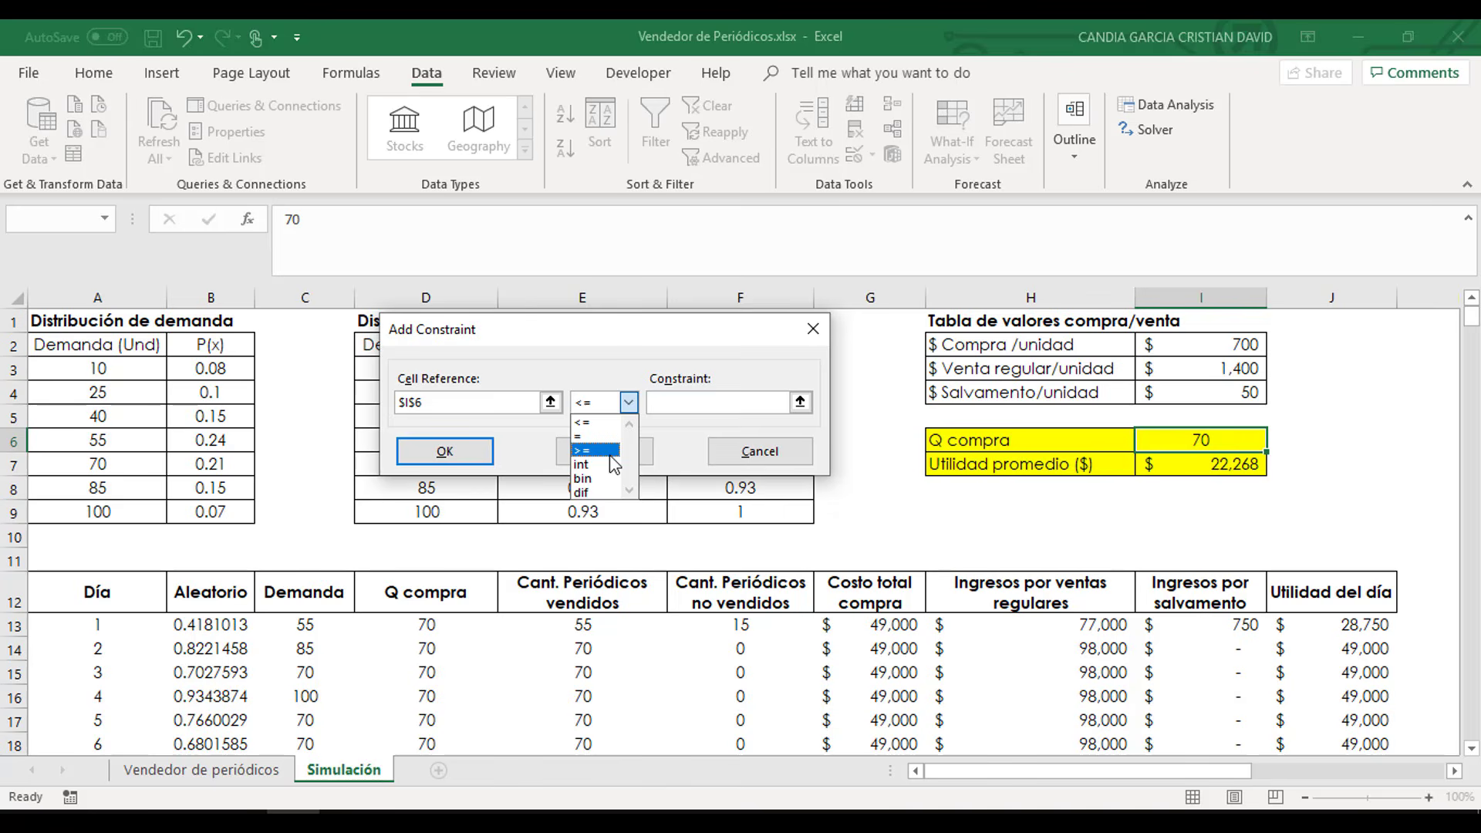
left_click(610, 452)
left_click(800, 402)
left_click(112, 362)
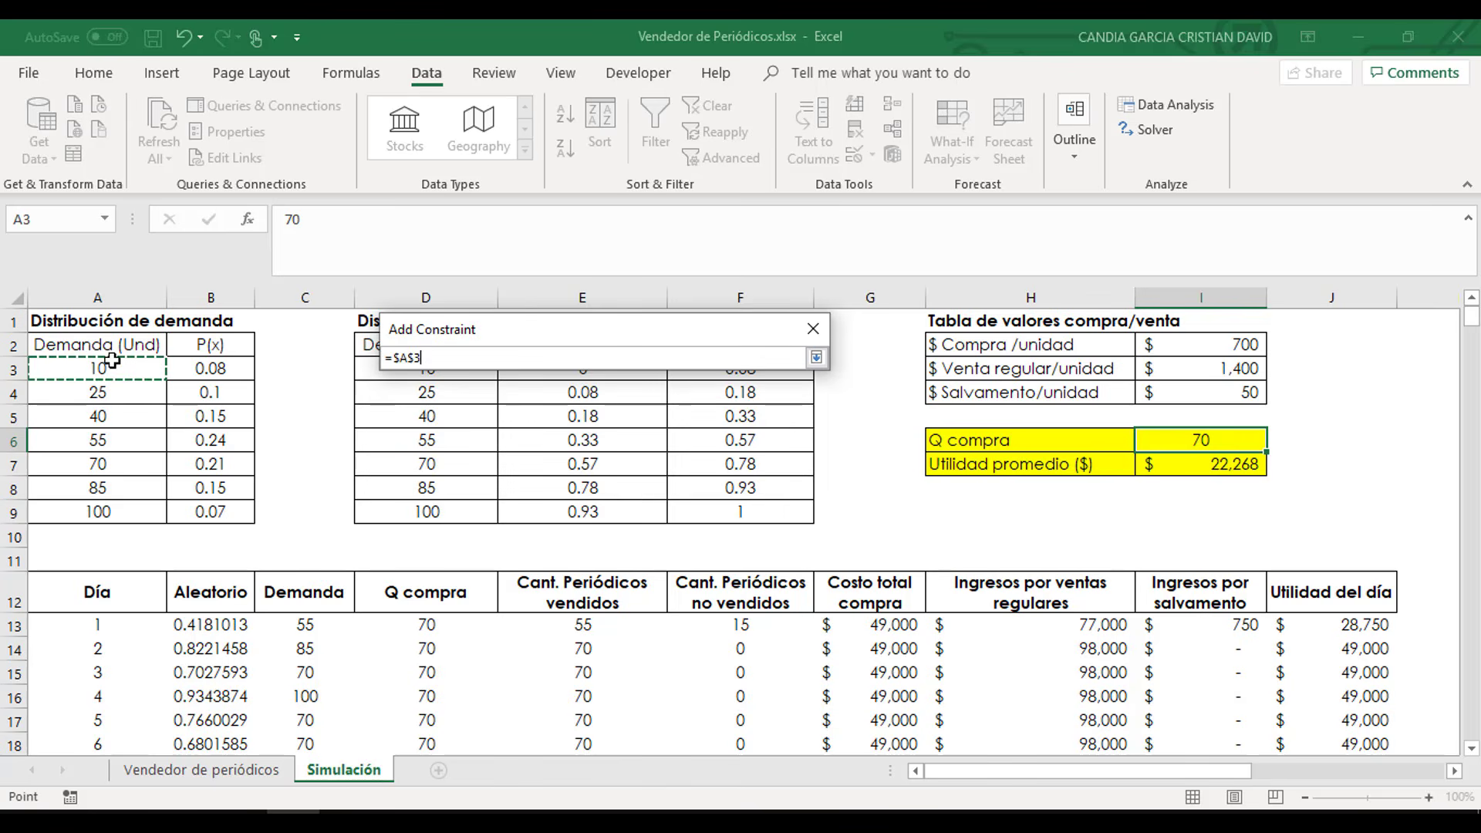
key("Return")
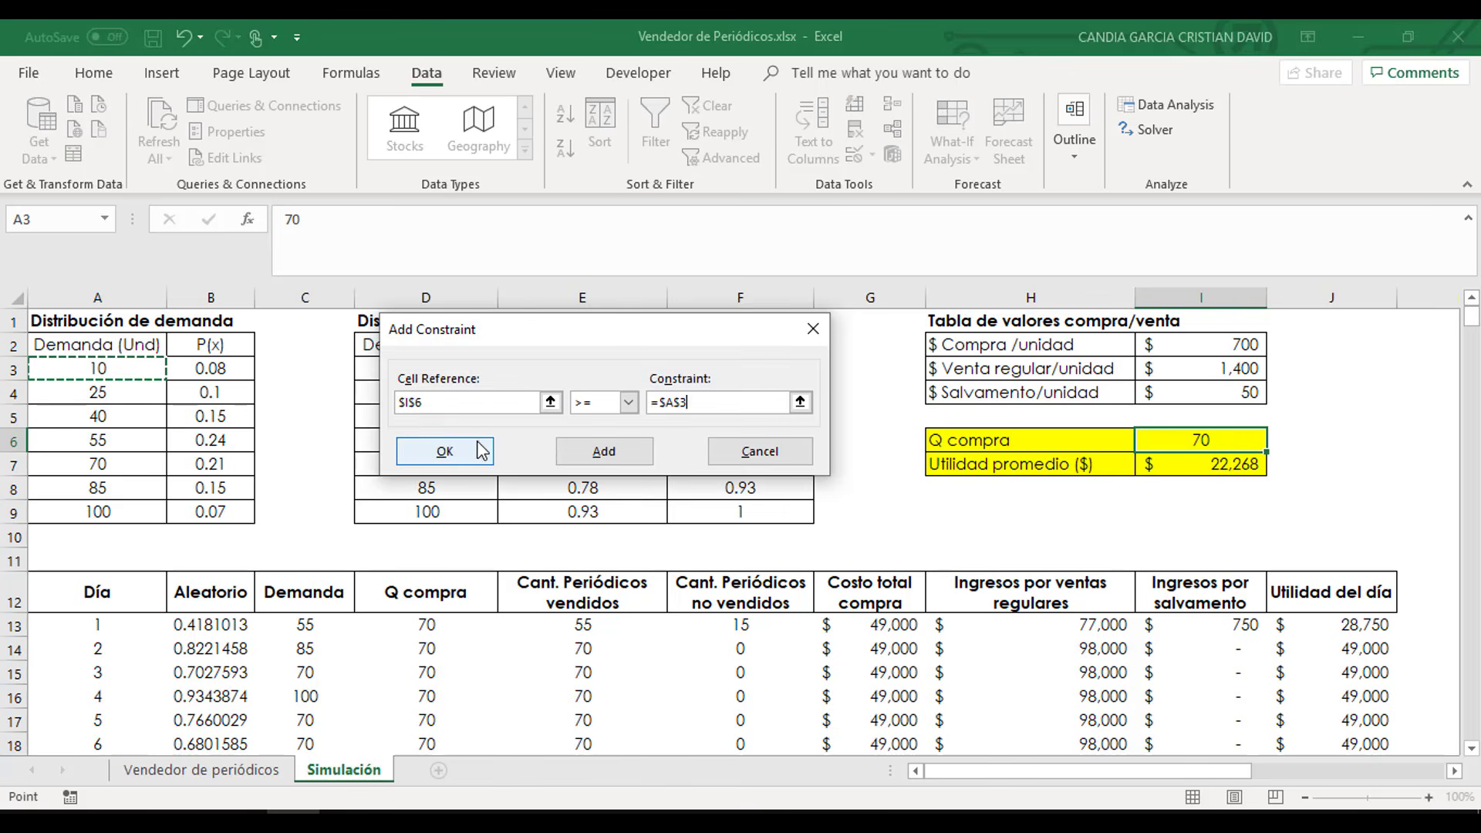
left_click(597, 455)
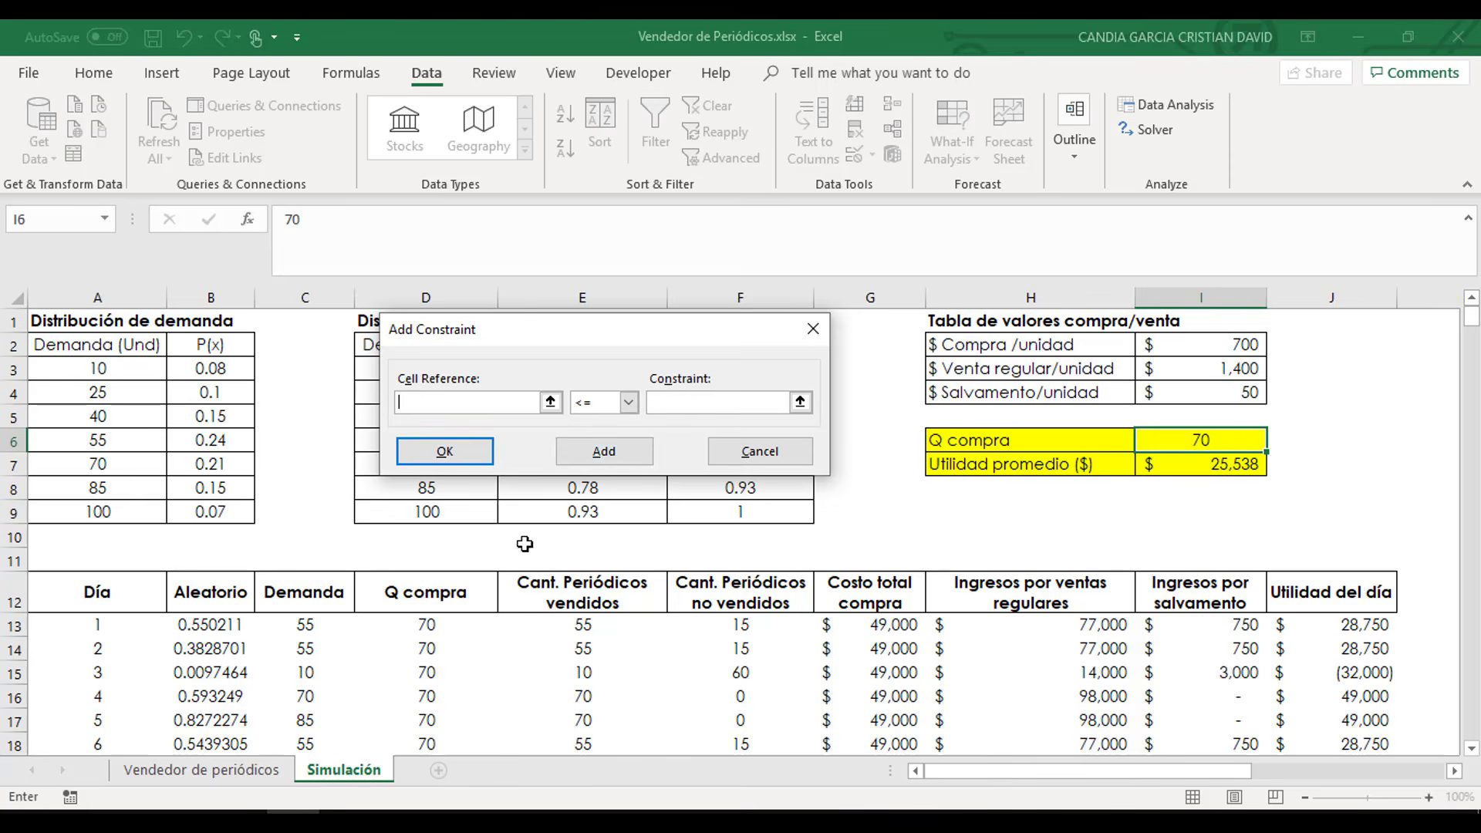
- Add a Solver constraint that restricts Q compra in I6 to integer values and return to the Solver parameters
left_click(550, 402)
left_click(1167, 447)
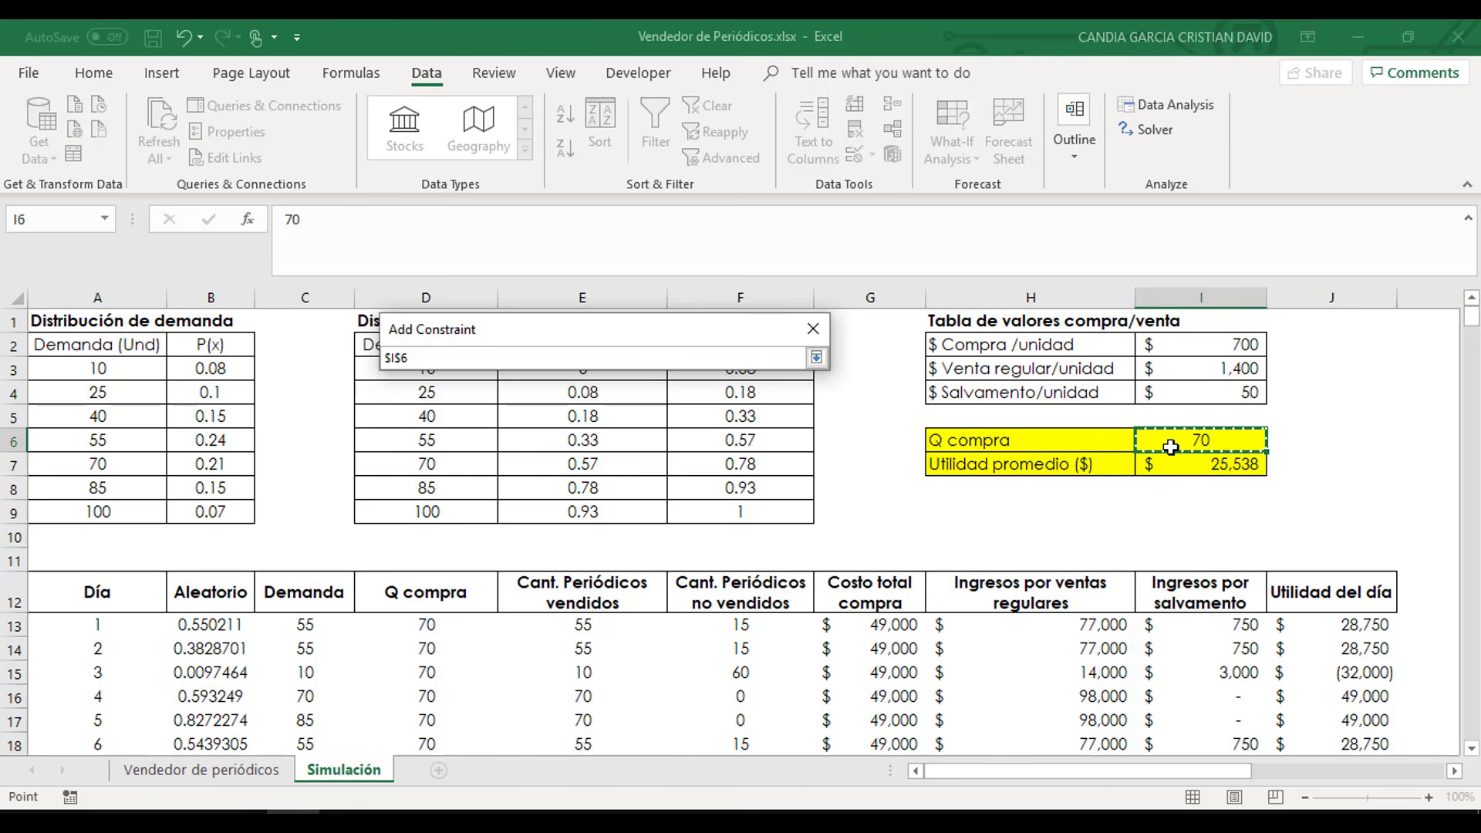
key("Return")
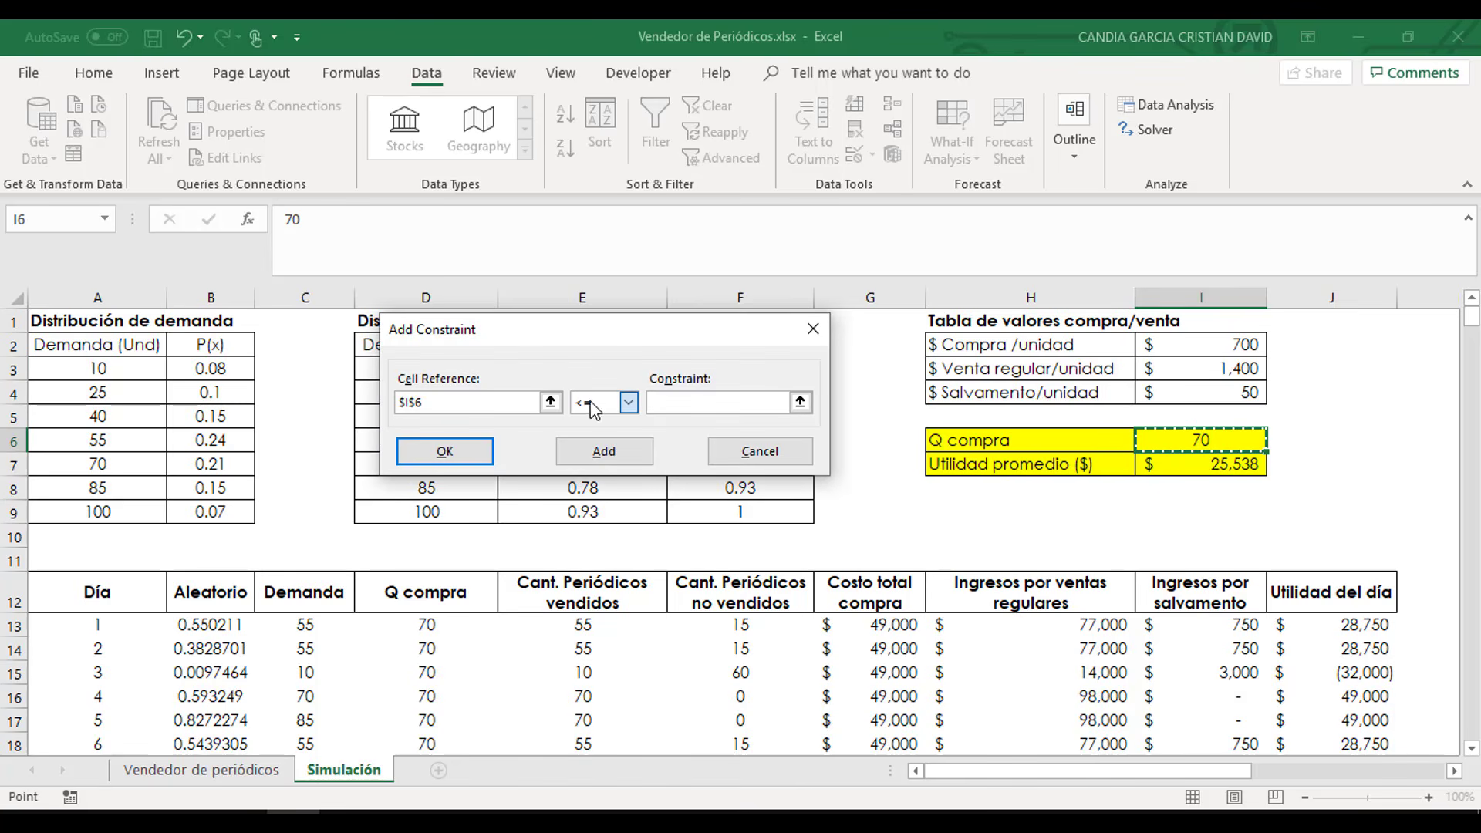
left_click(628, 402)
left_click(594, 465)
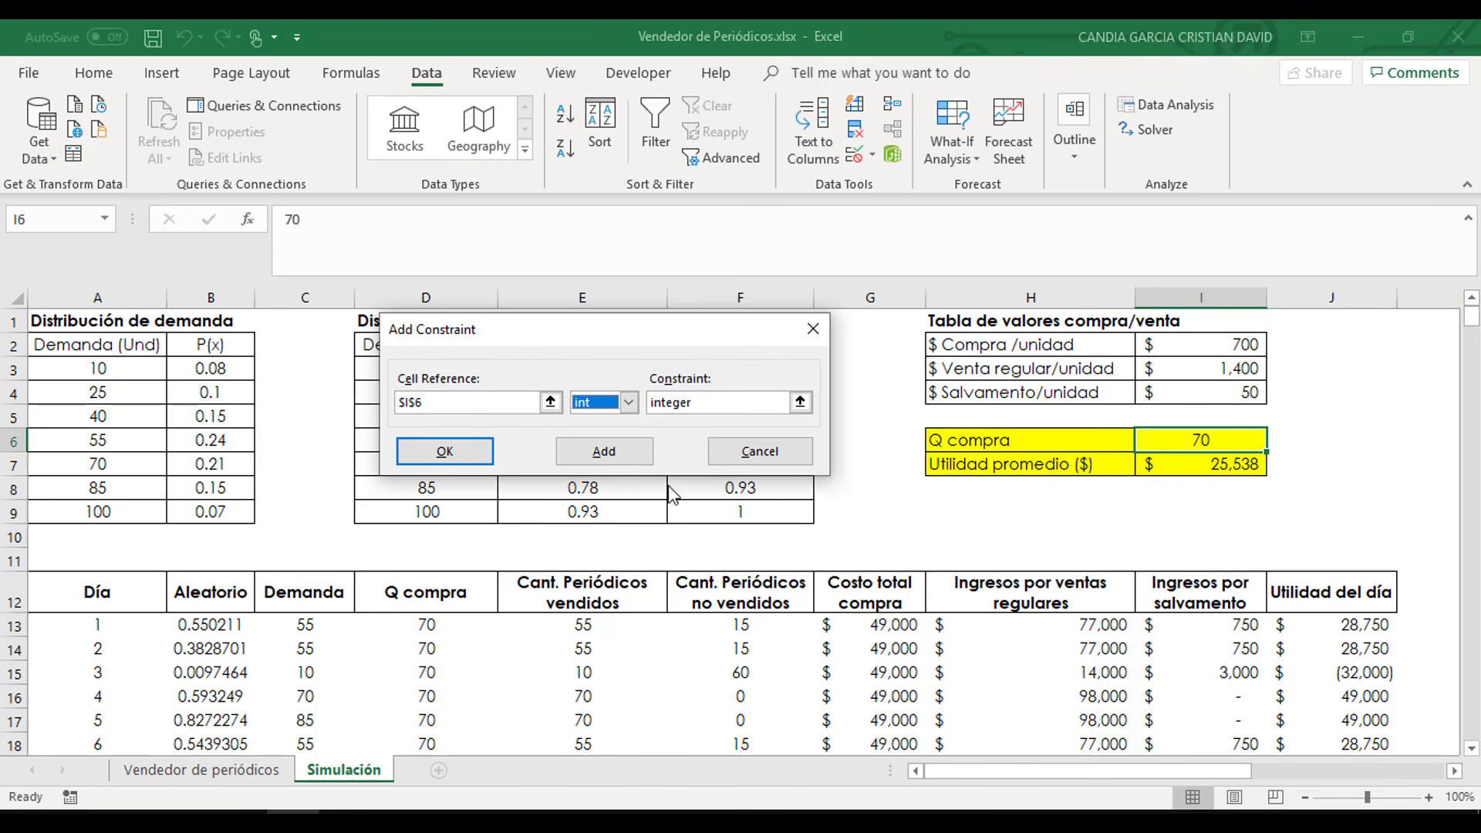
left_click(478, 454)
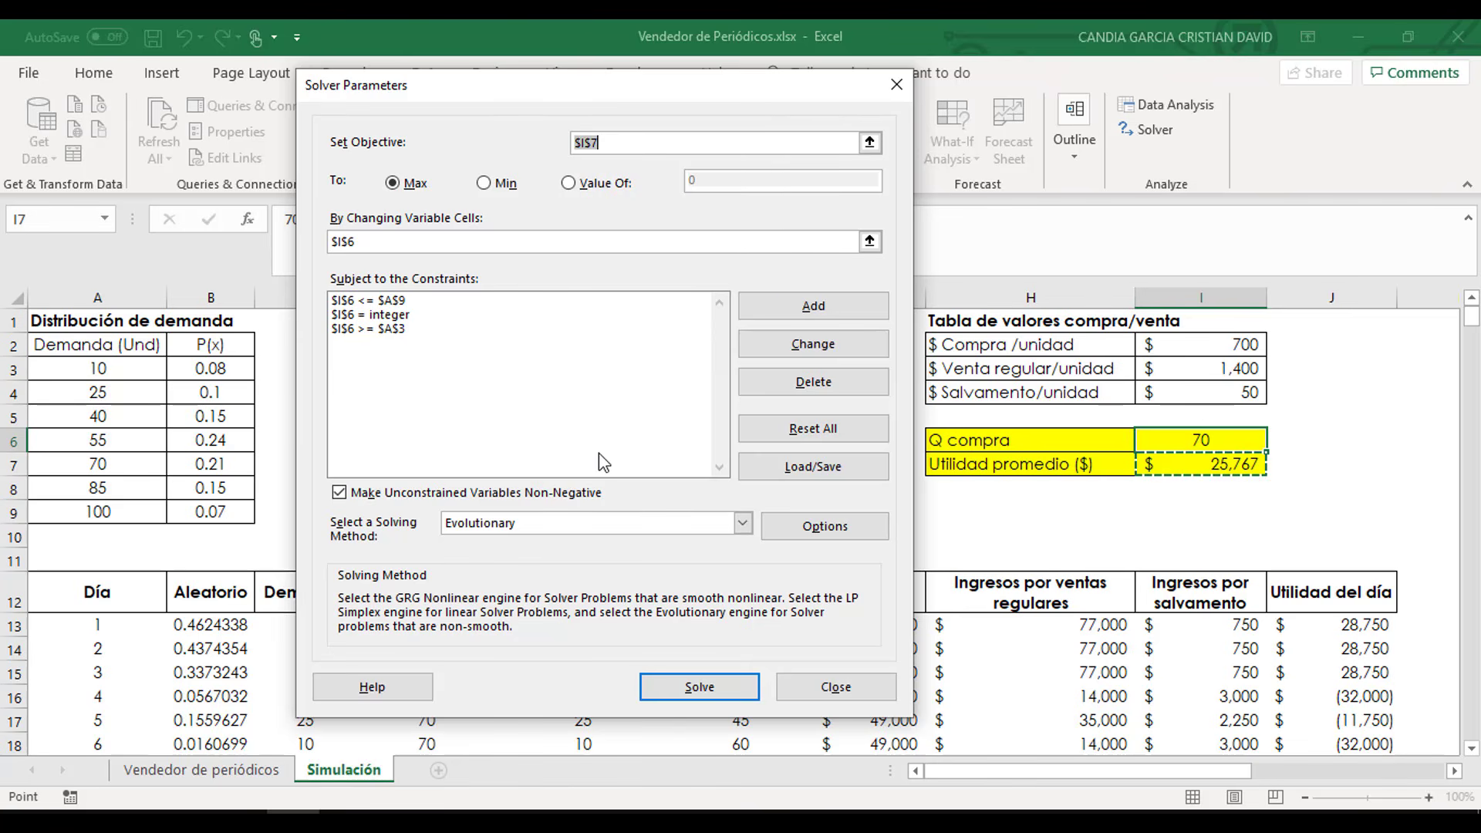
- Try to solve the maximization with the Simplex LP method and close the Solver results
left_click(556, 522)
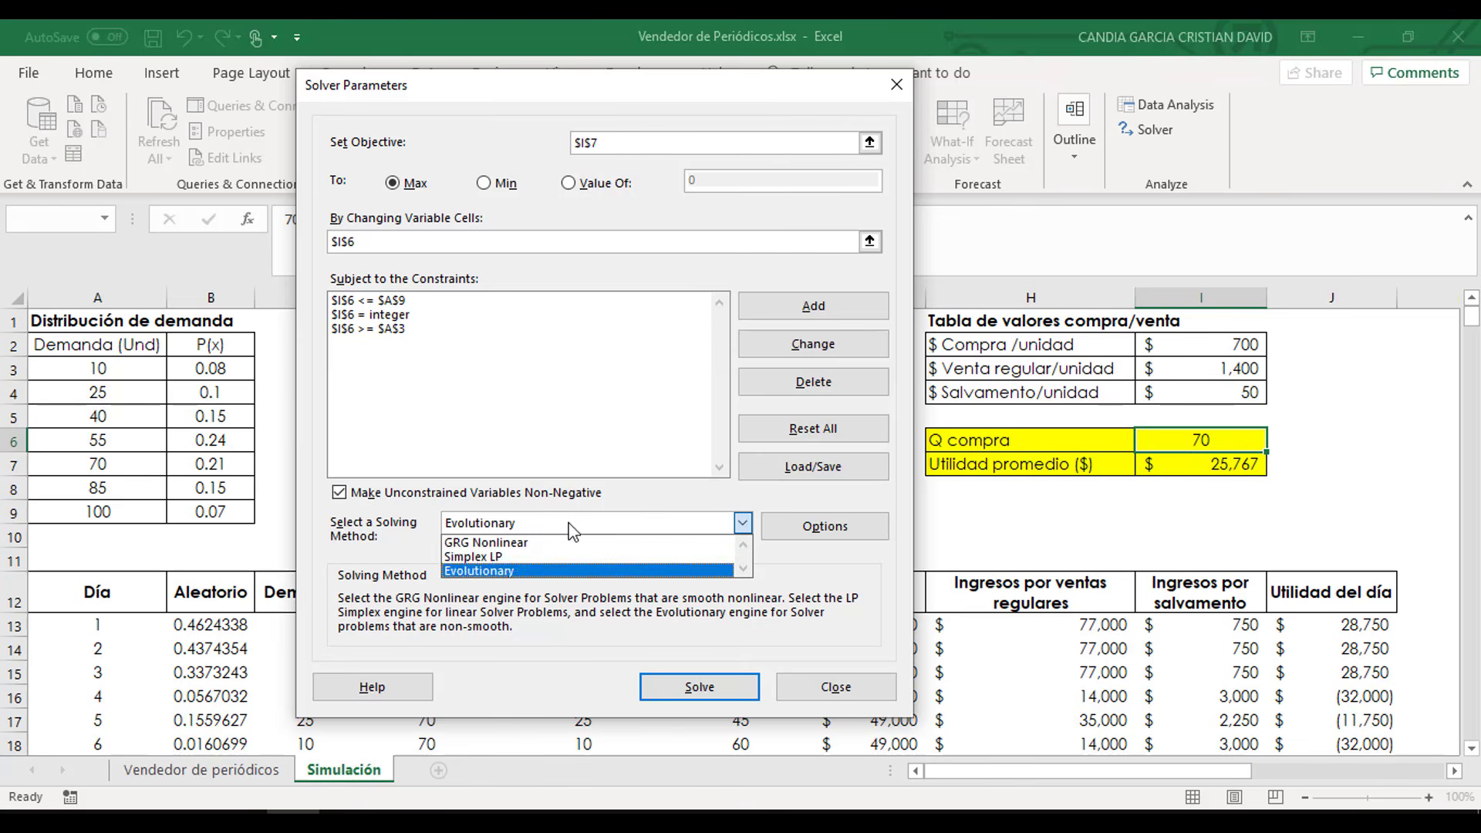
left_click(499, 559)
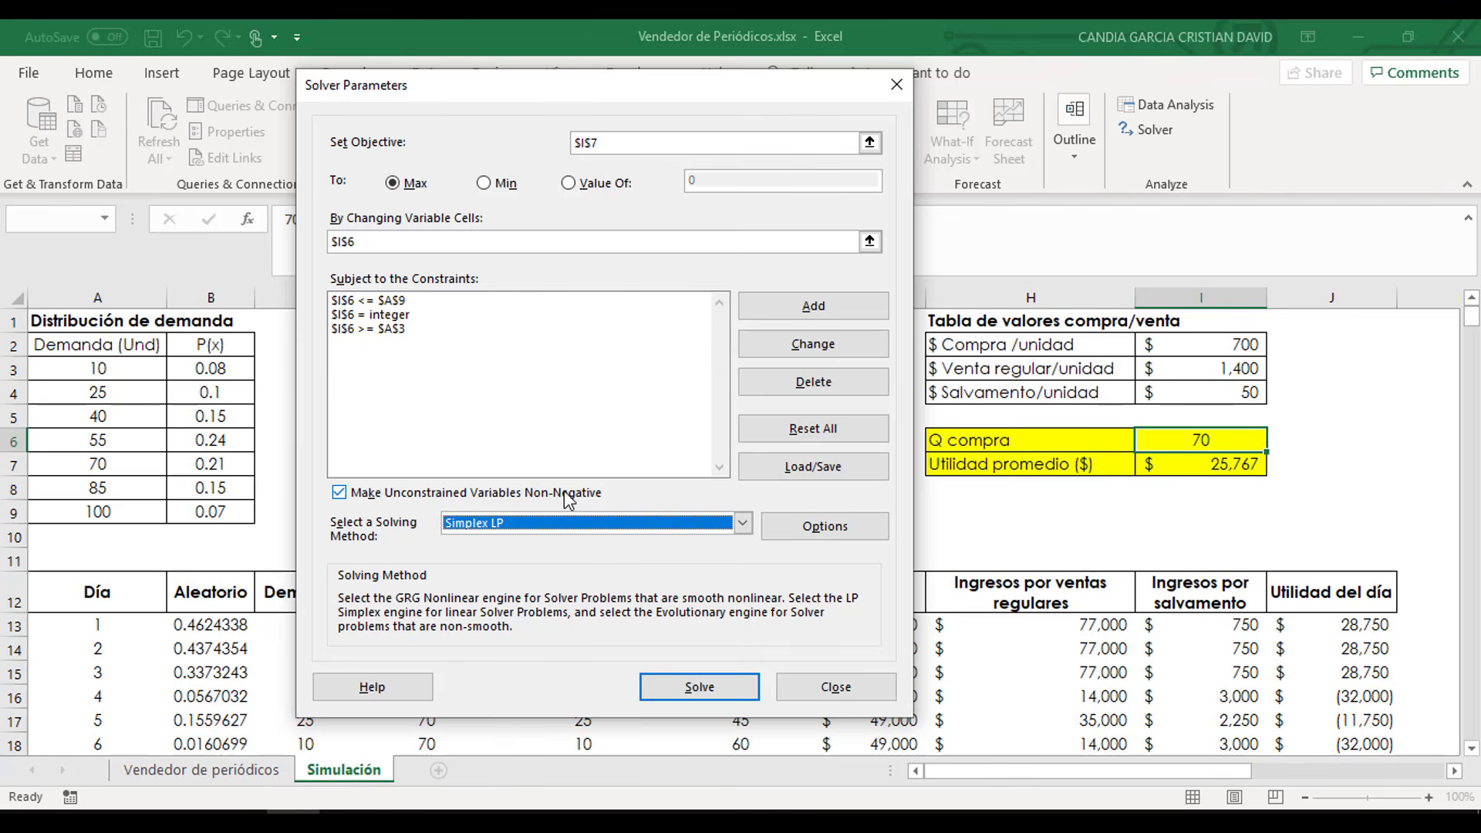
left_click(691, 694)
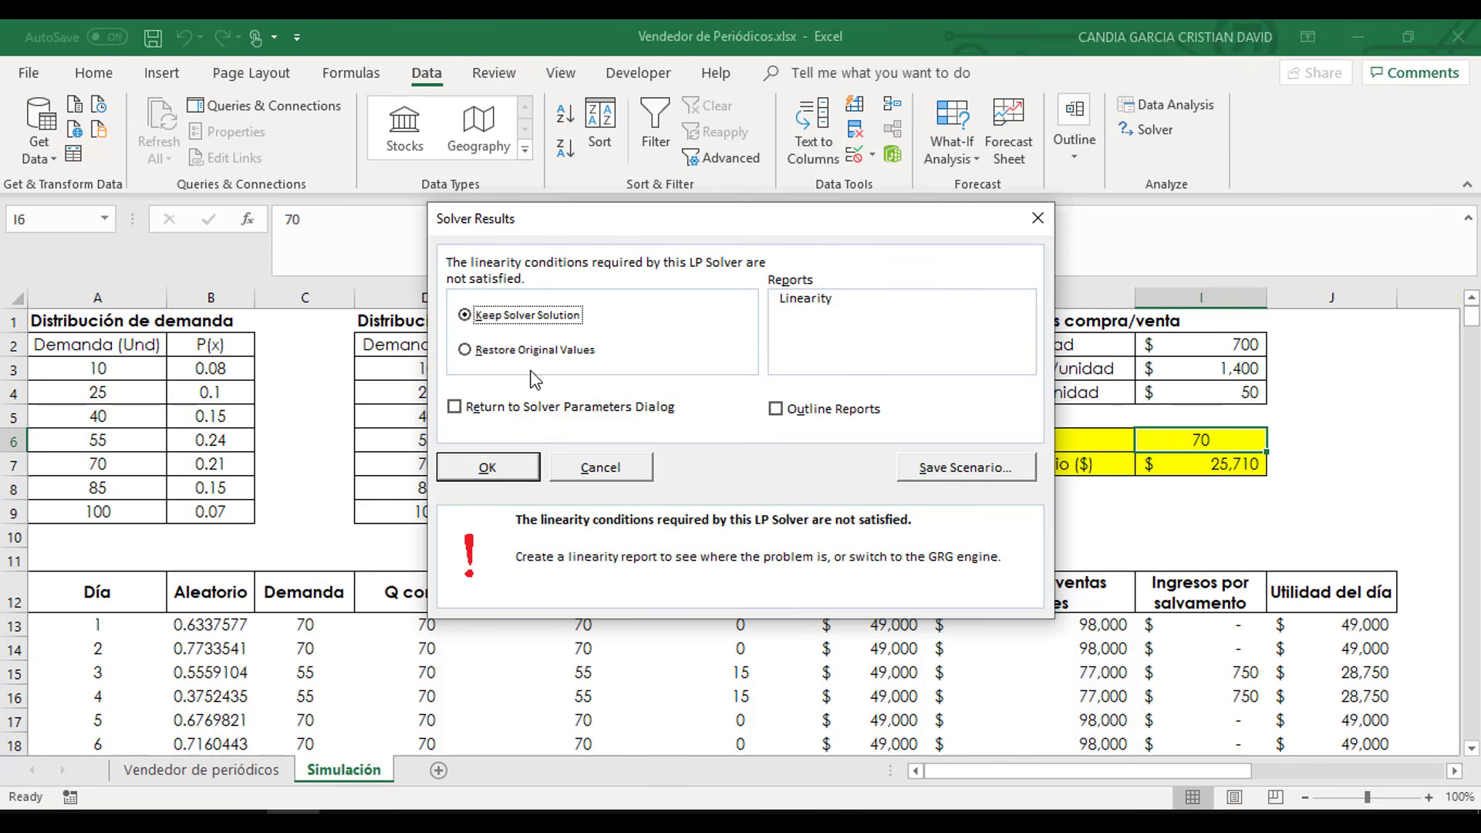
left_click(502, 470)
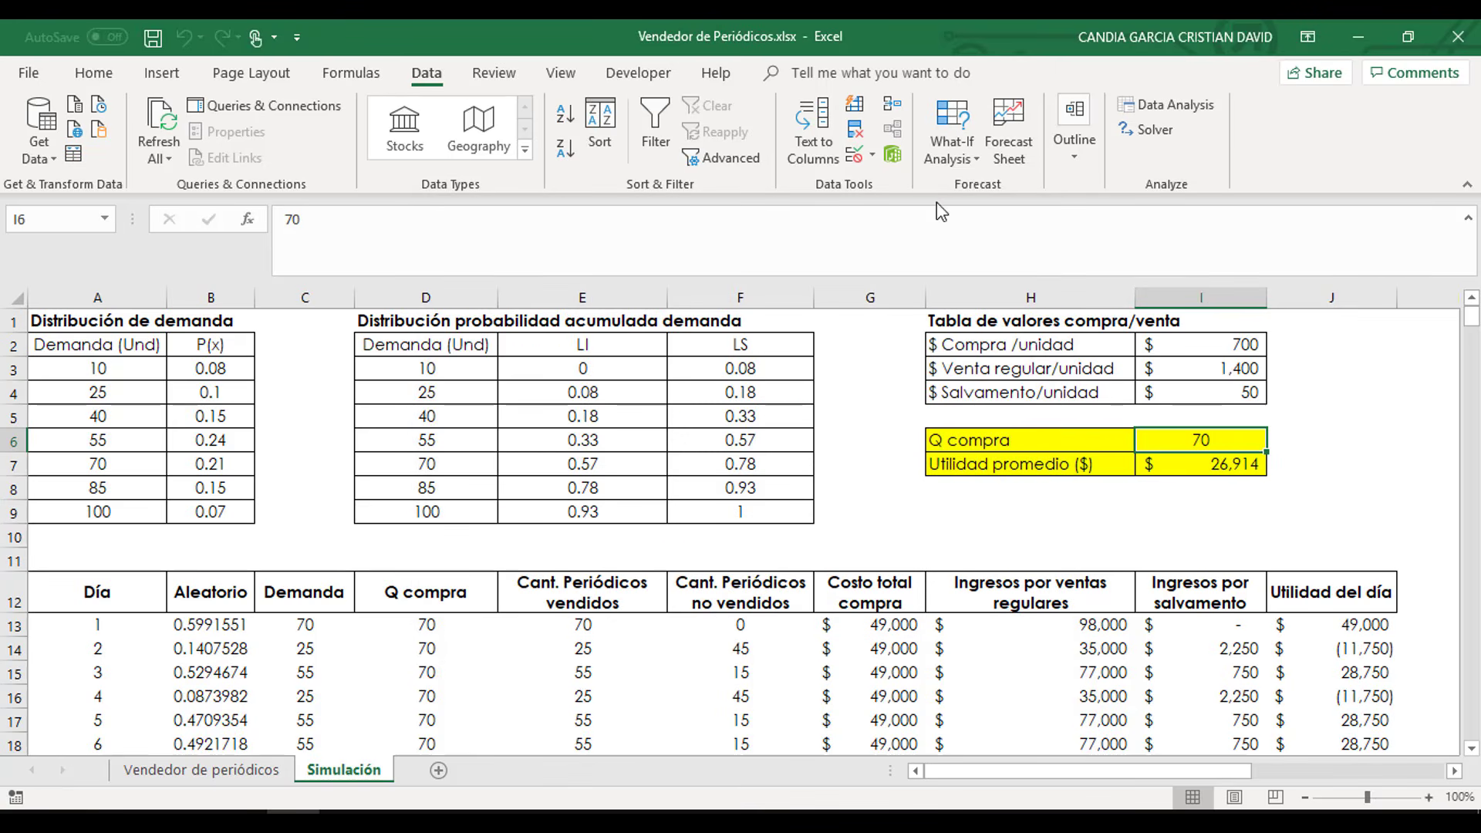
- Reopen Solver, choose GRG Nonlinear as the solving method, run it and keep the Solver solution
left_click(1149, 129)
left_click(500, 524)
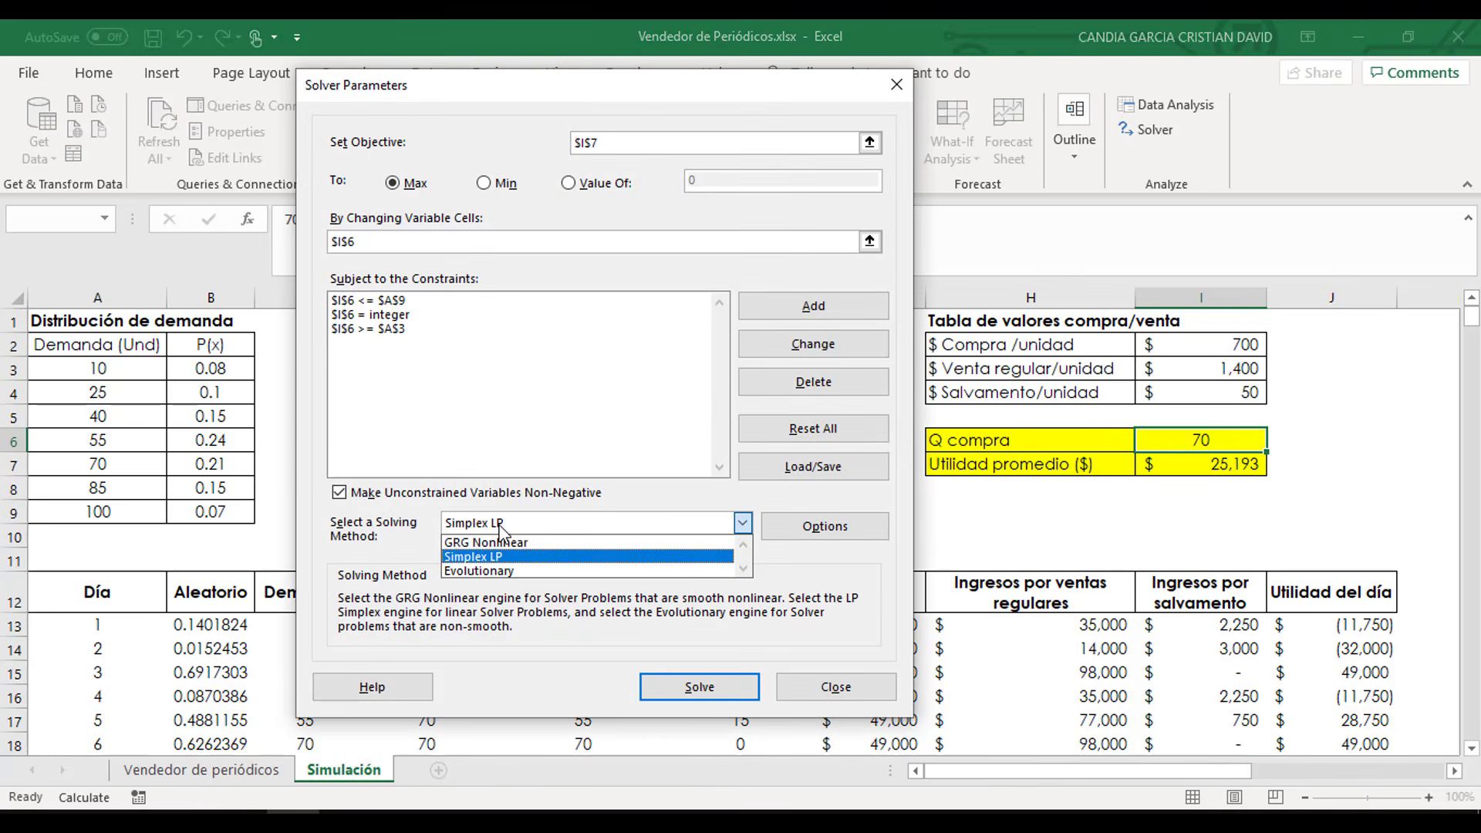
left_click(528, 543)
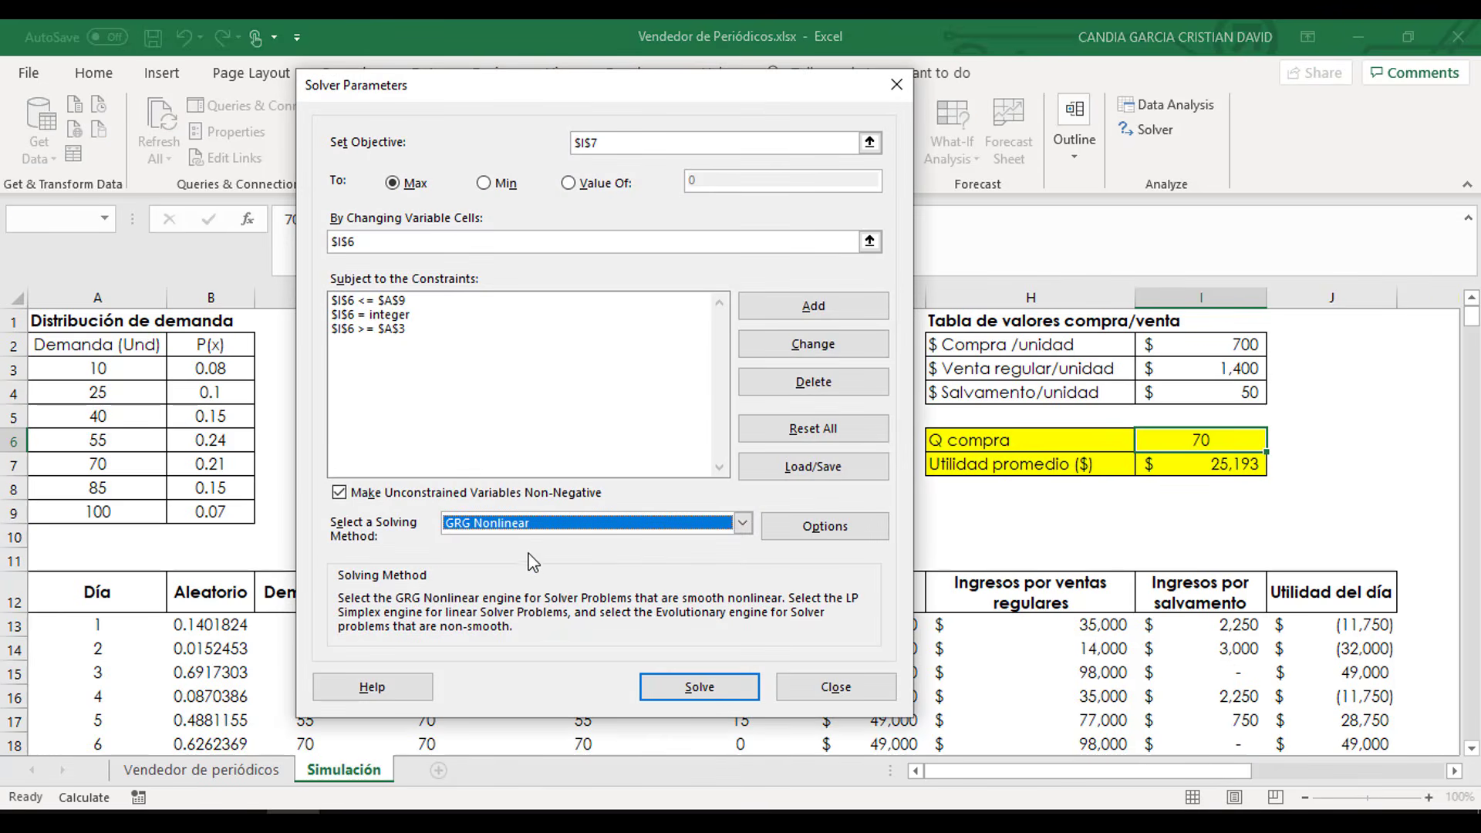
left_click(509, 528)
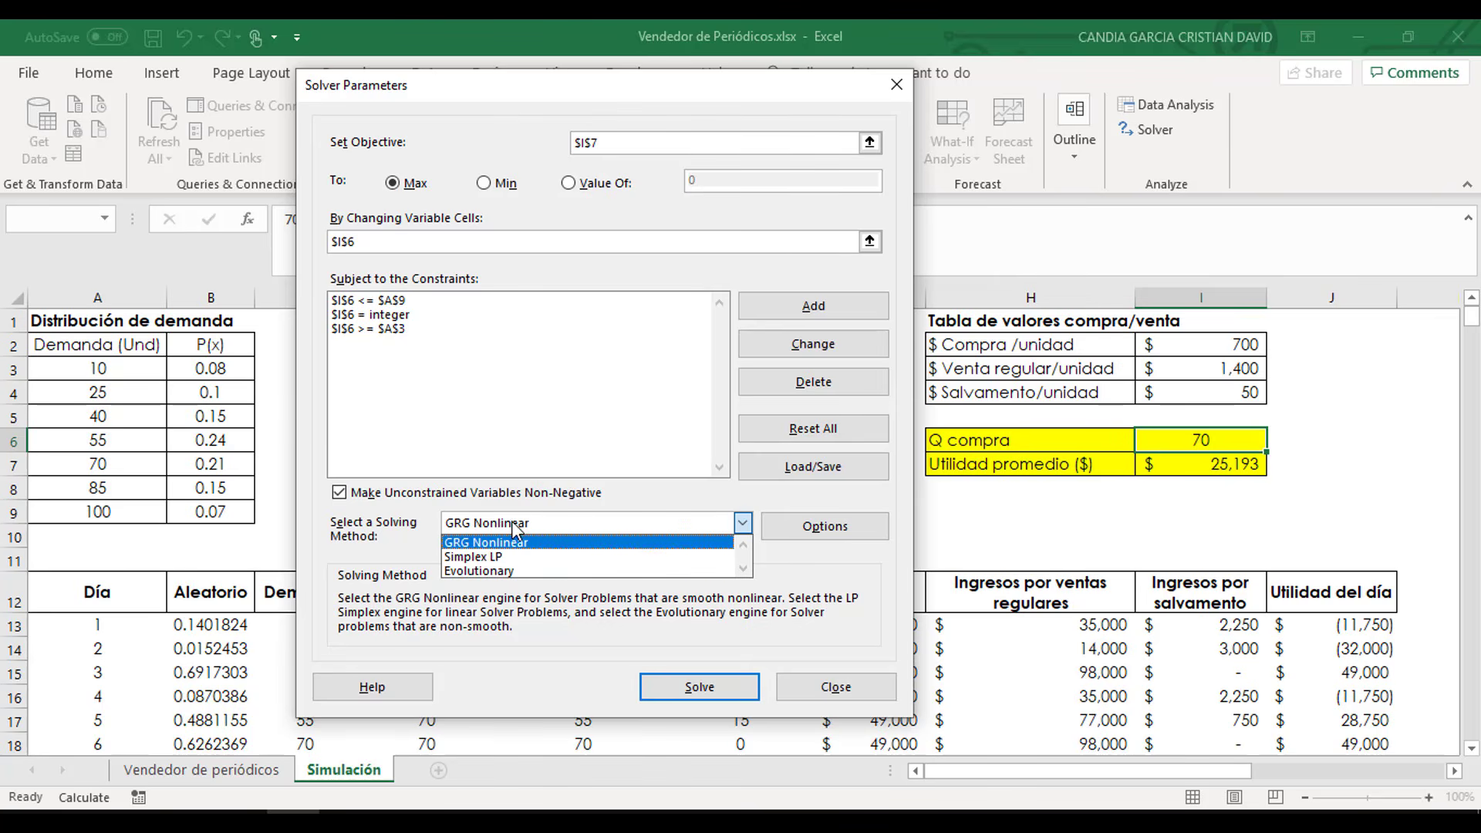
left_click(480, 571)
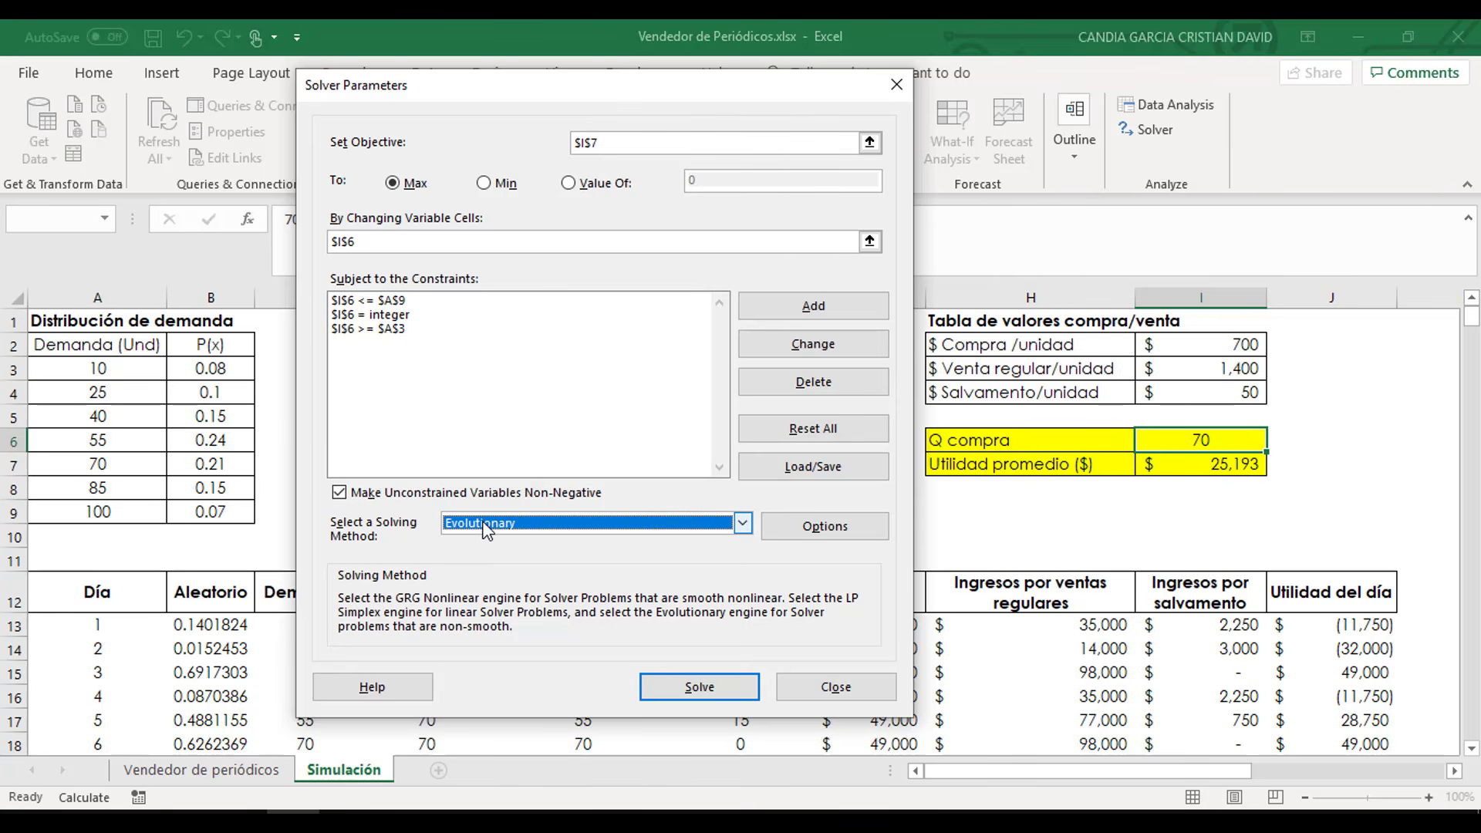
left_click(485, 529)
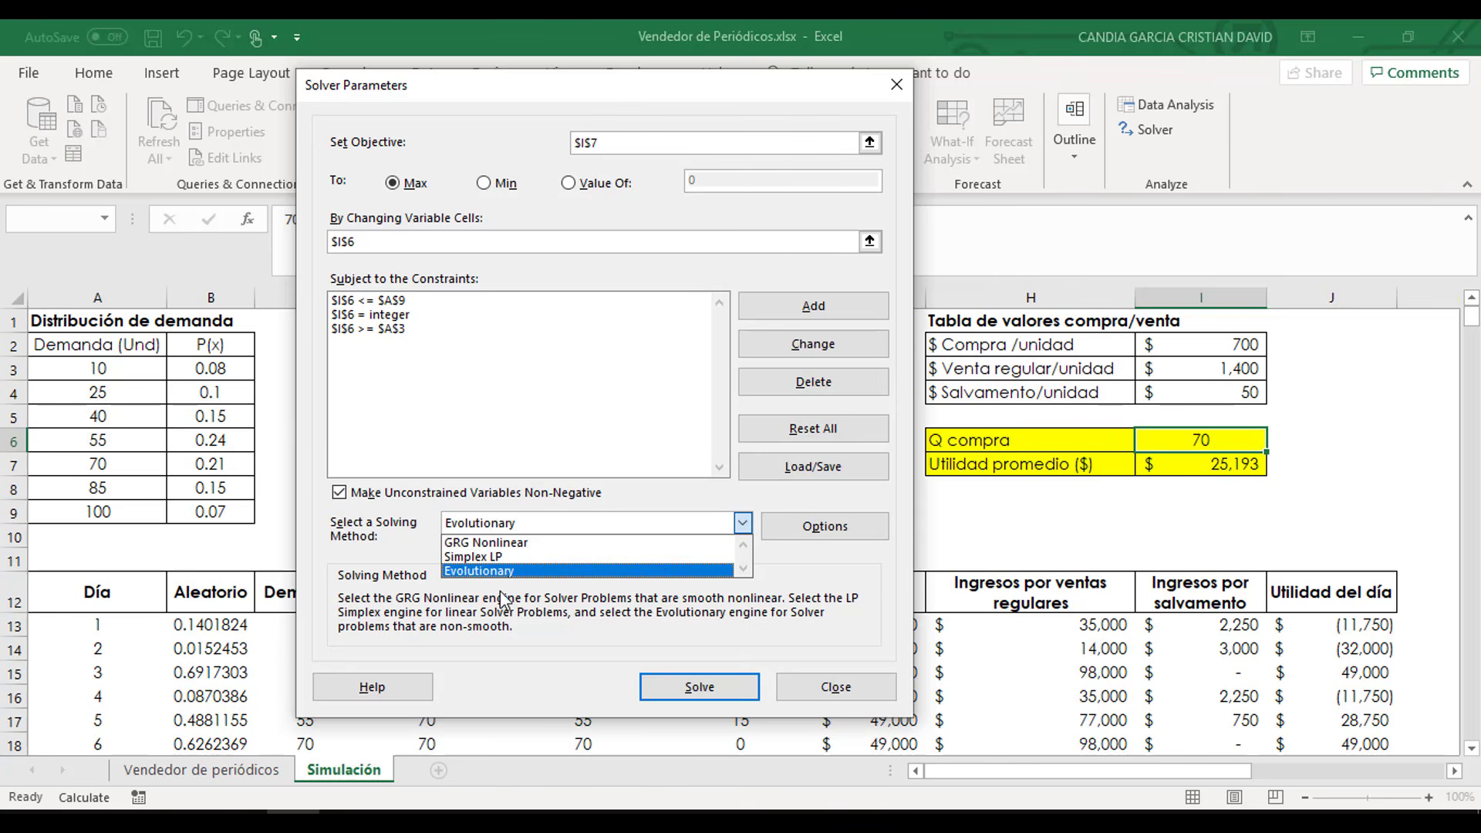
left_click(512, 544)
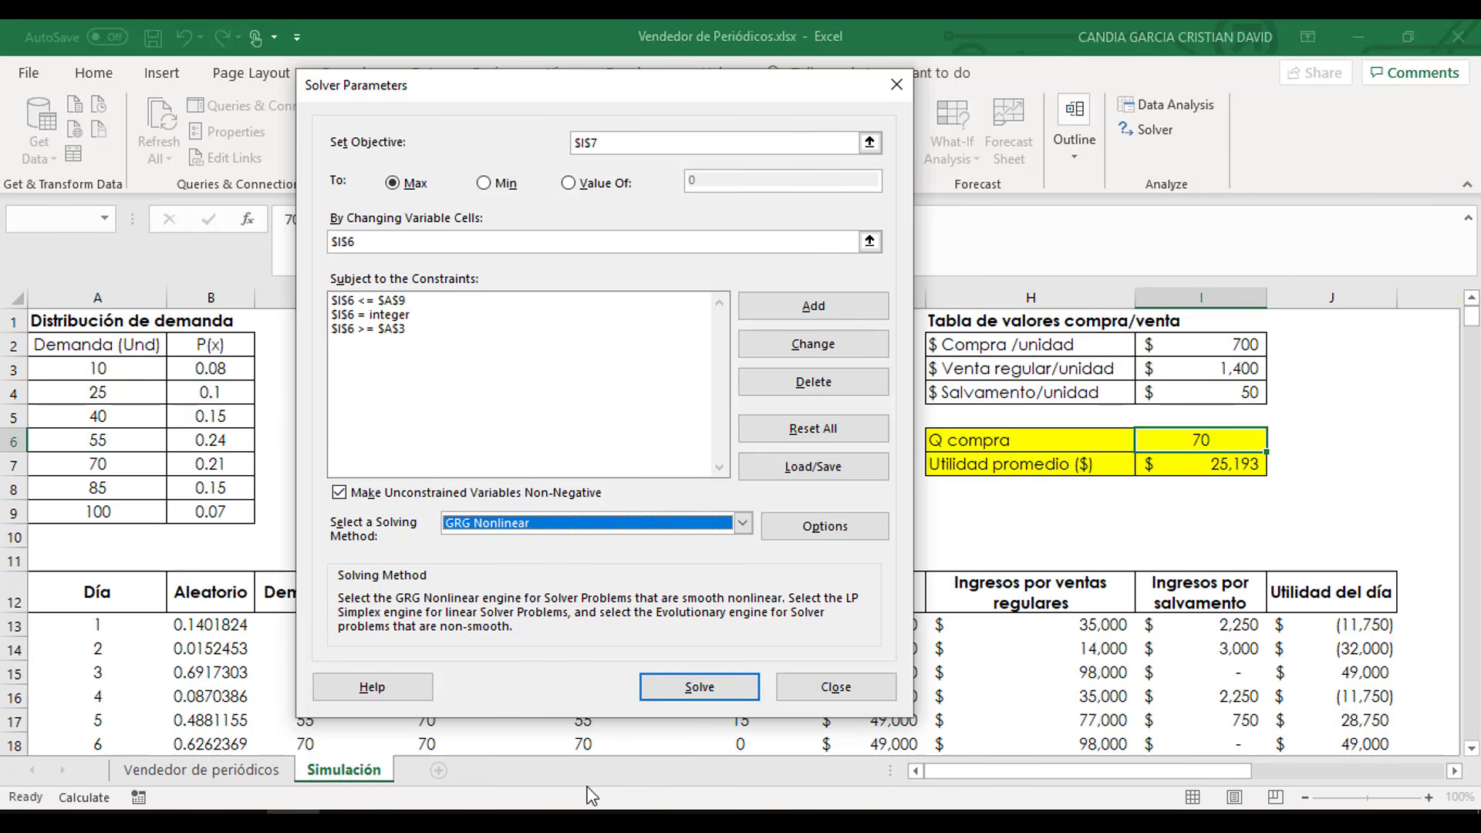
left_click(699, 687)
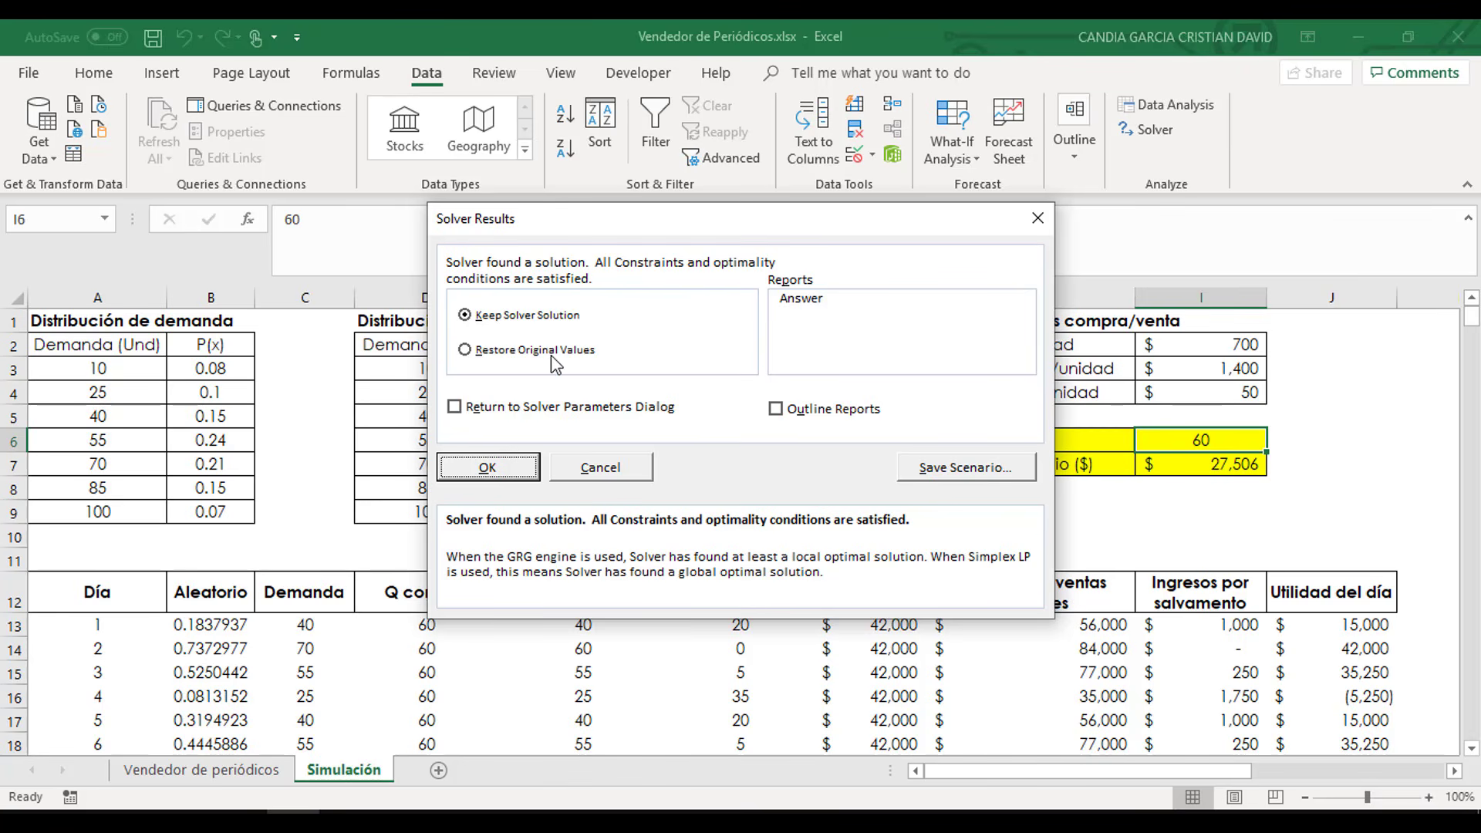
left_click(487, 468)
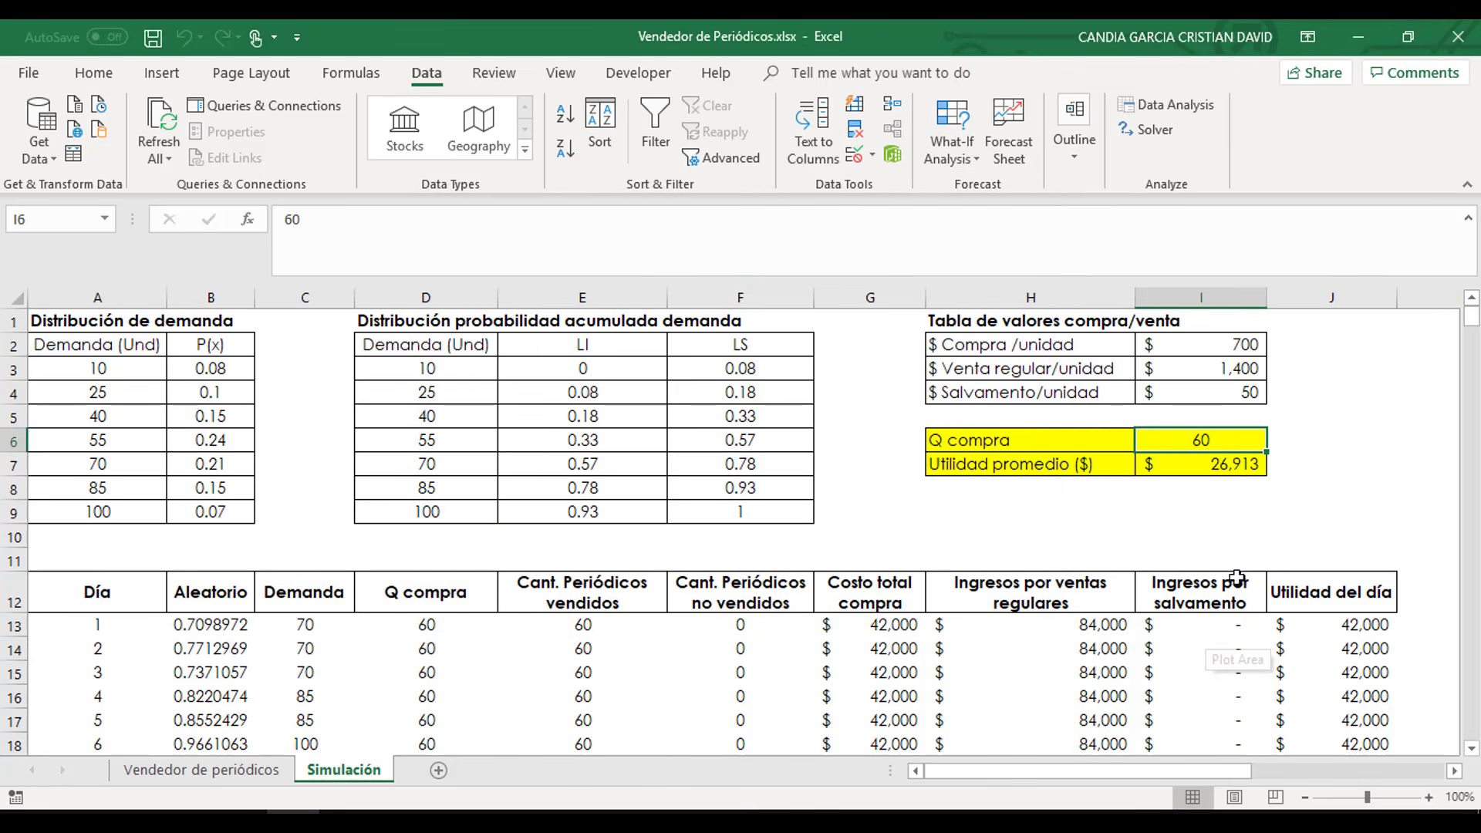
- Examine the solved Q compra in I6 and the Utilidad promedio in I7
left_click(1217, 522)
left_click_drag(1182, 771, 1283, 778)
left_click(880, 439)
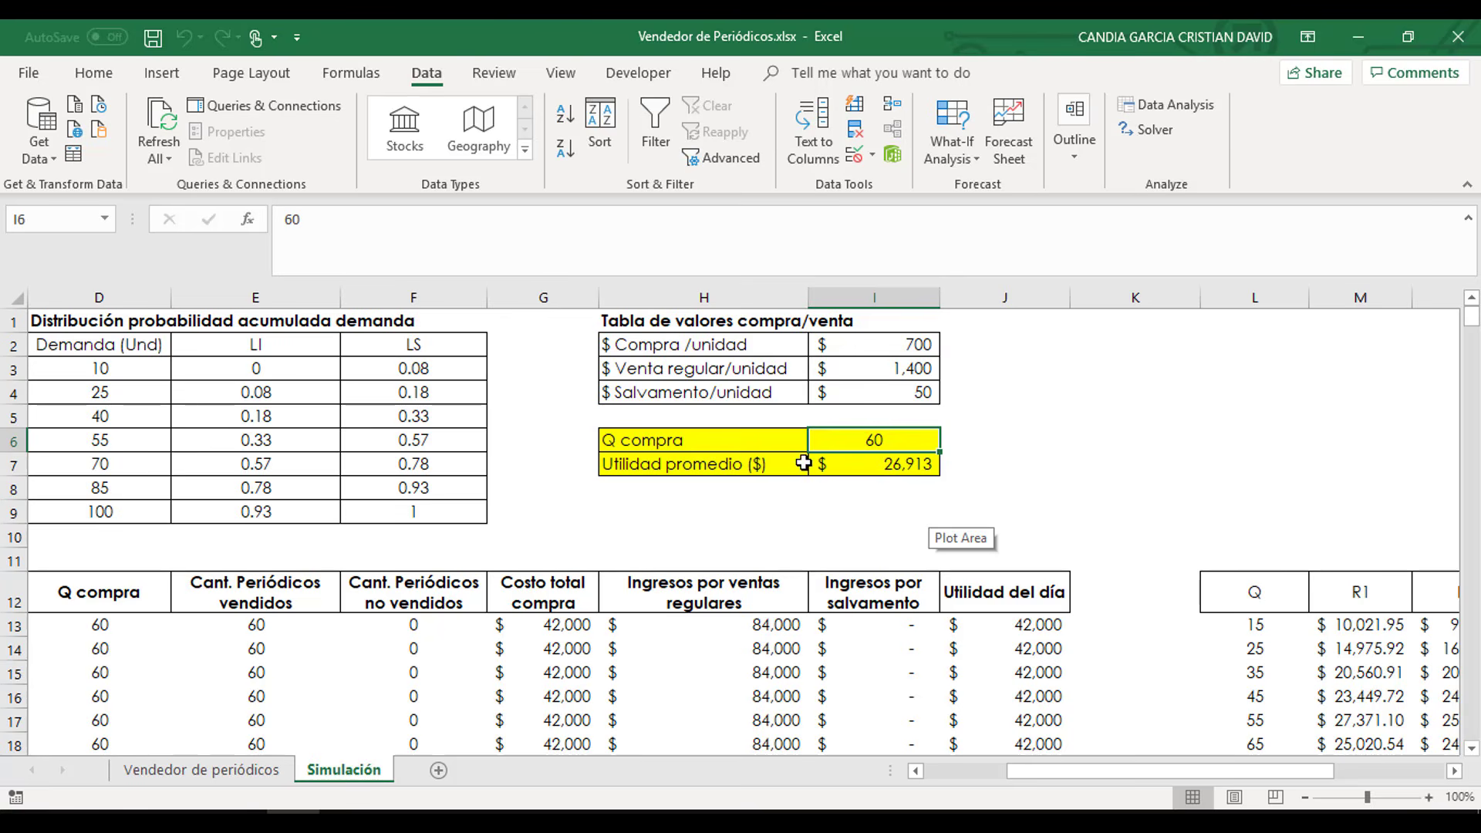
left_click(871, 467)
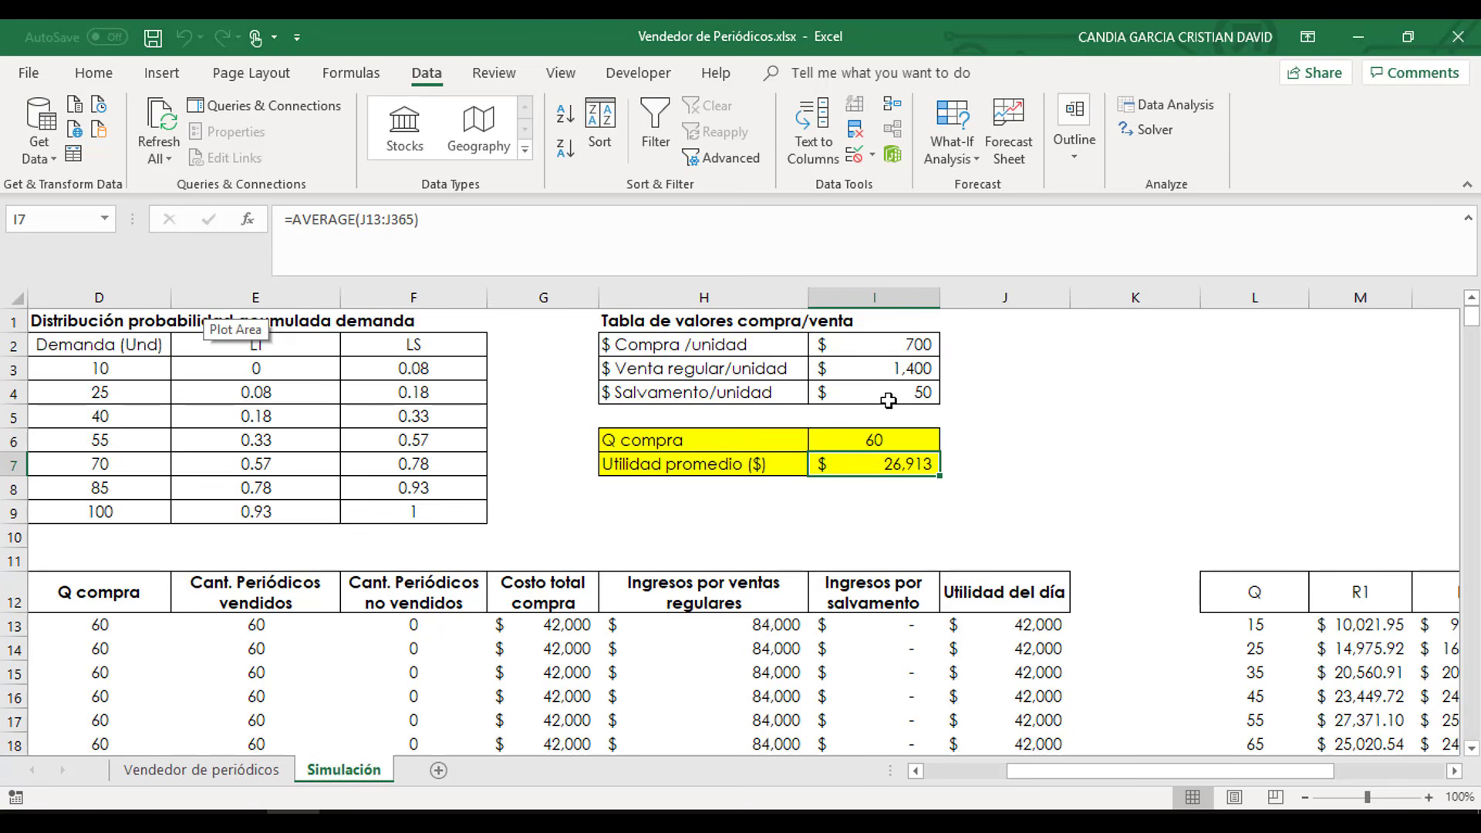
left_click(871, 437)
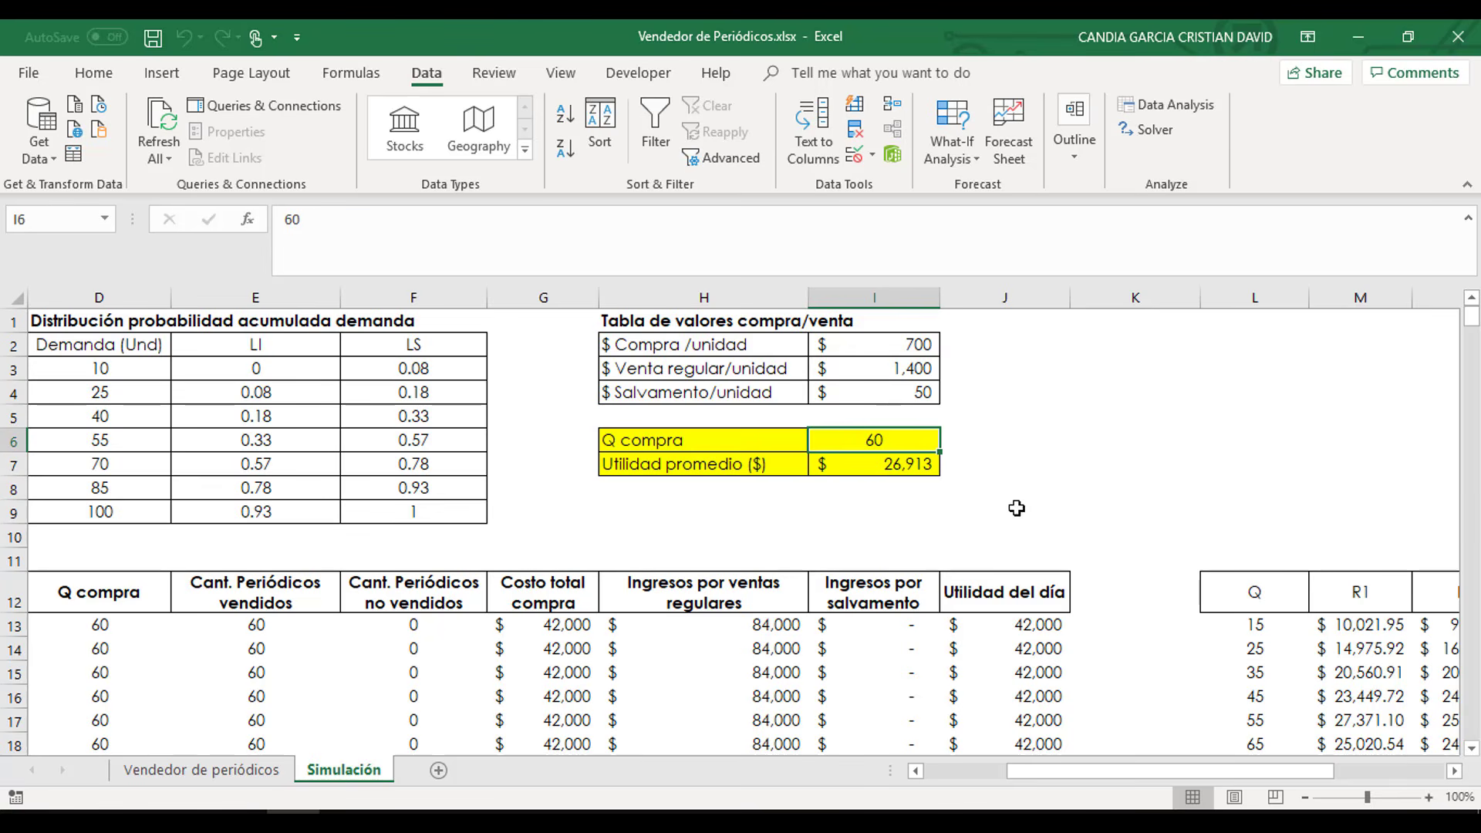
scroll(1030, 488, "down", 1)
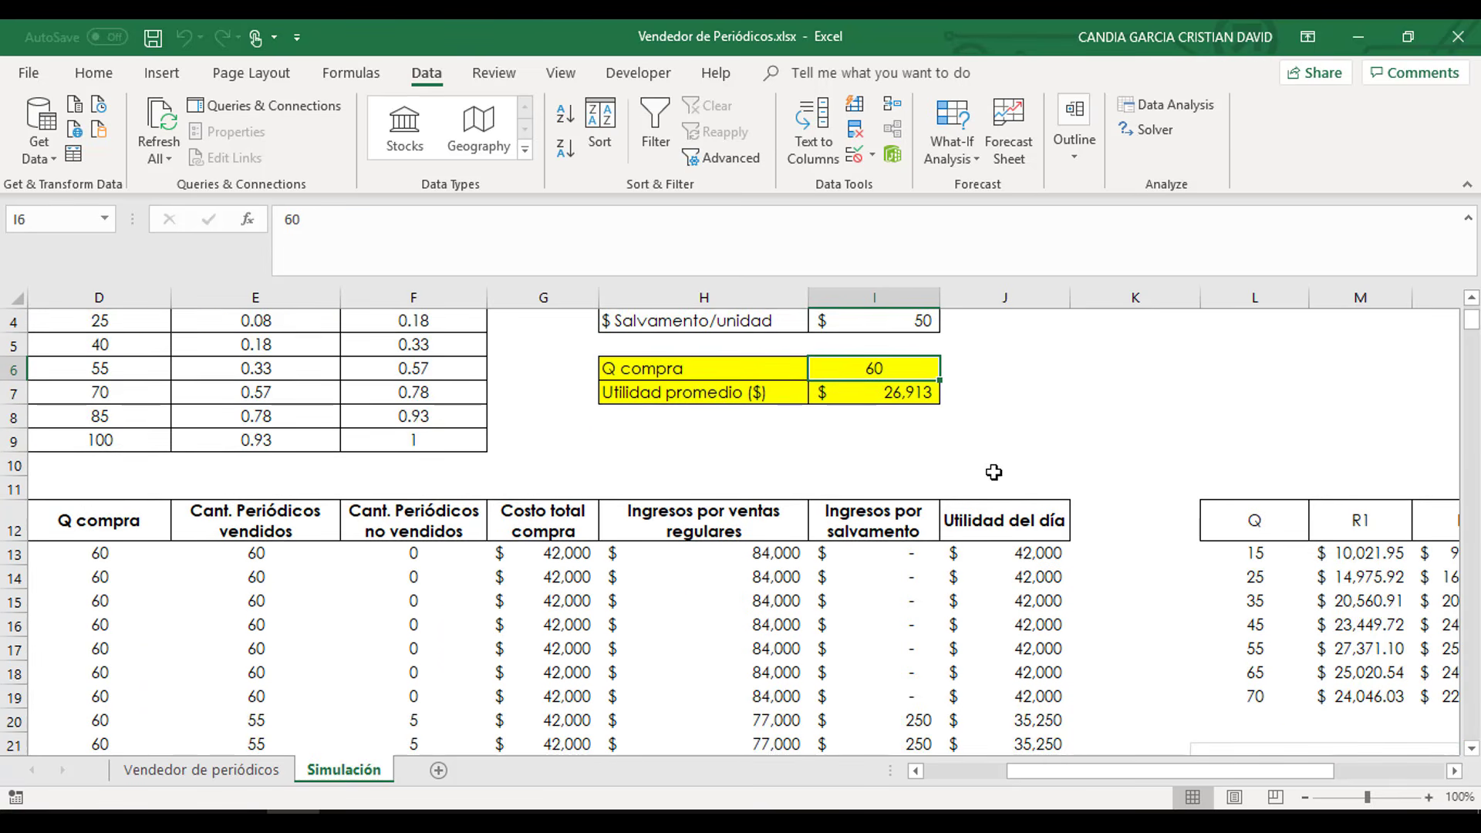
left_click(894, 395)
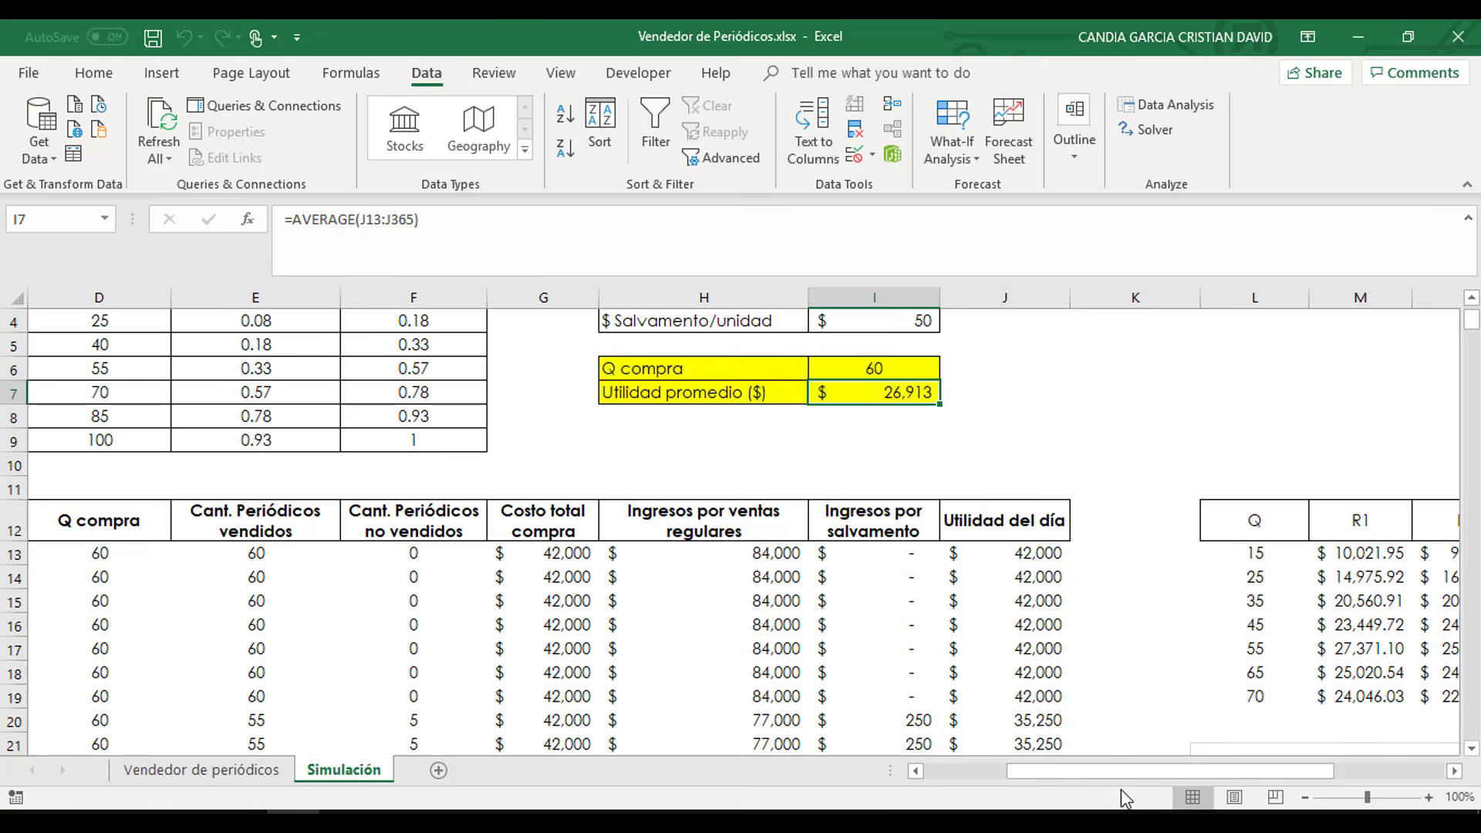
- Compare the Solver result with the Q 55 and 65 rows of the replication table and the Utilidad prom. chart
left_click_drag(1140, 774, 1249, 772)
left_click_drag(719, 672, 1220, 650)
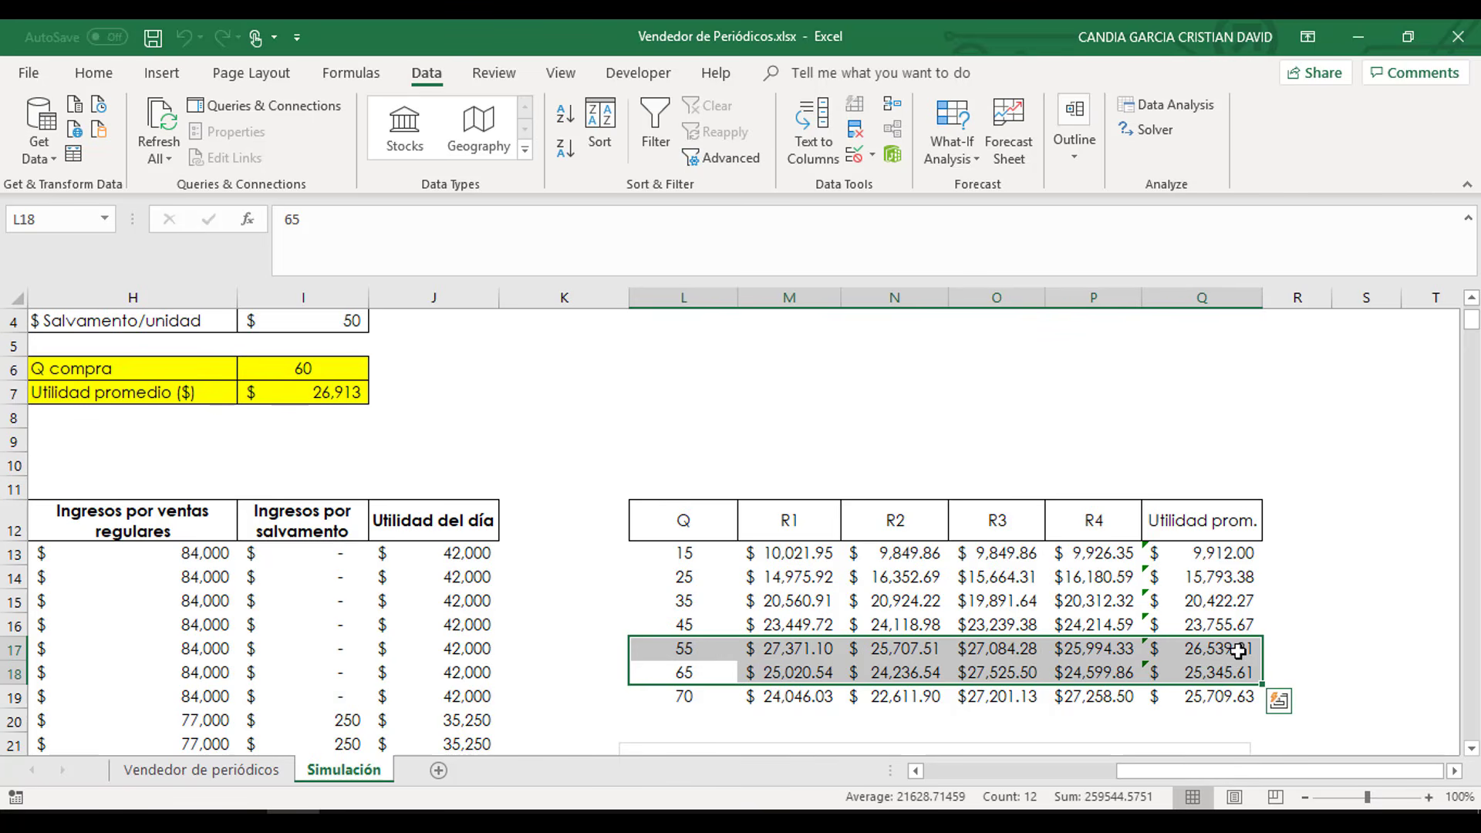
left_click(1238, 650)
left_click_drag(704, 674, 1241, 673)
left_click(1239, 678)
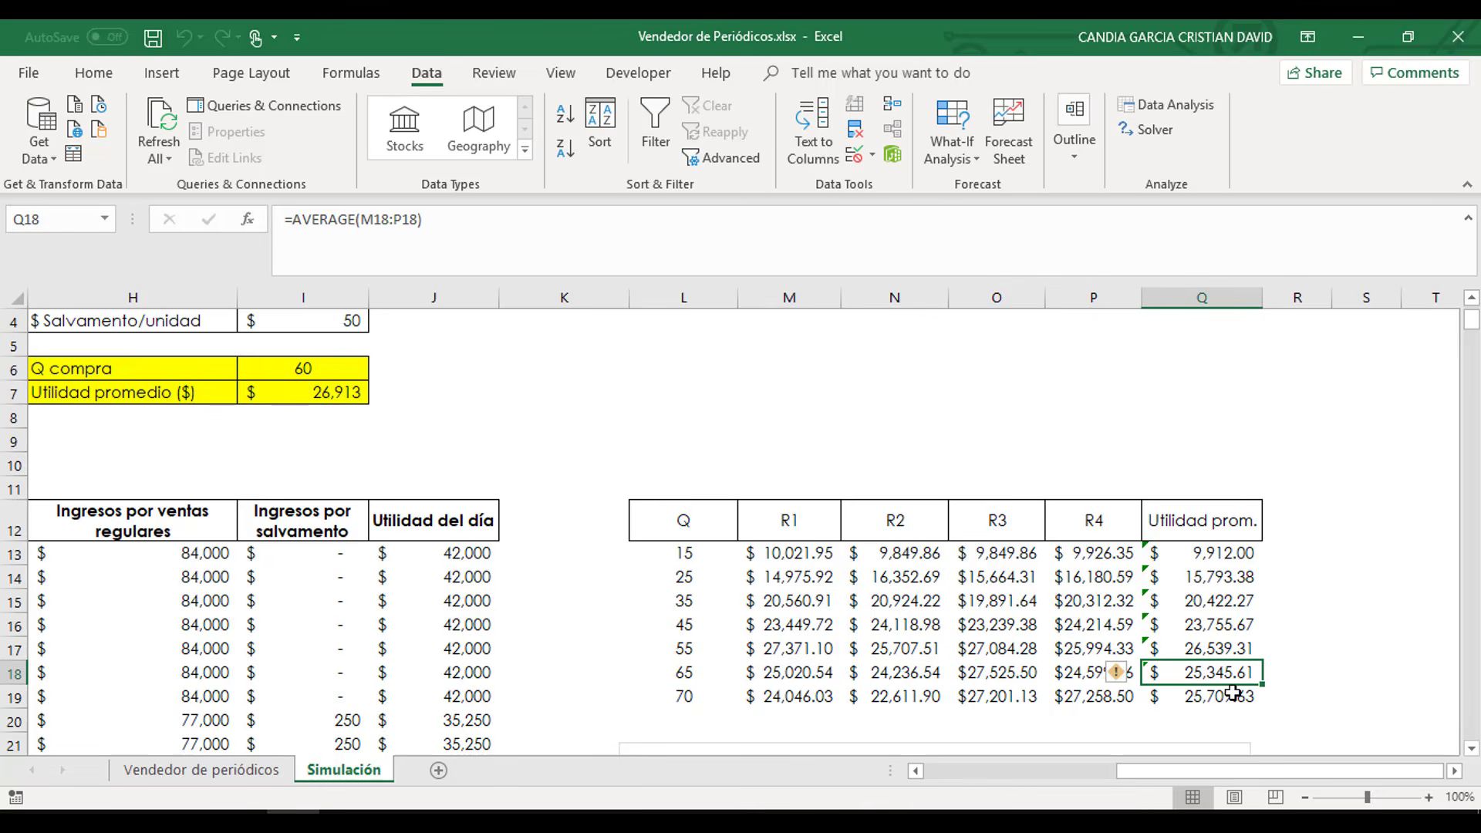
scroll(1241, 683, "down", 2)
scroll(1134, 694, "down", 1)
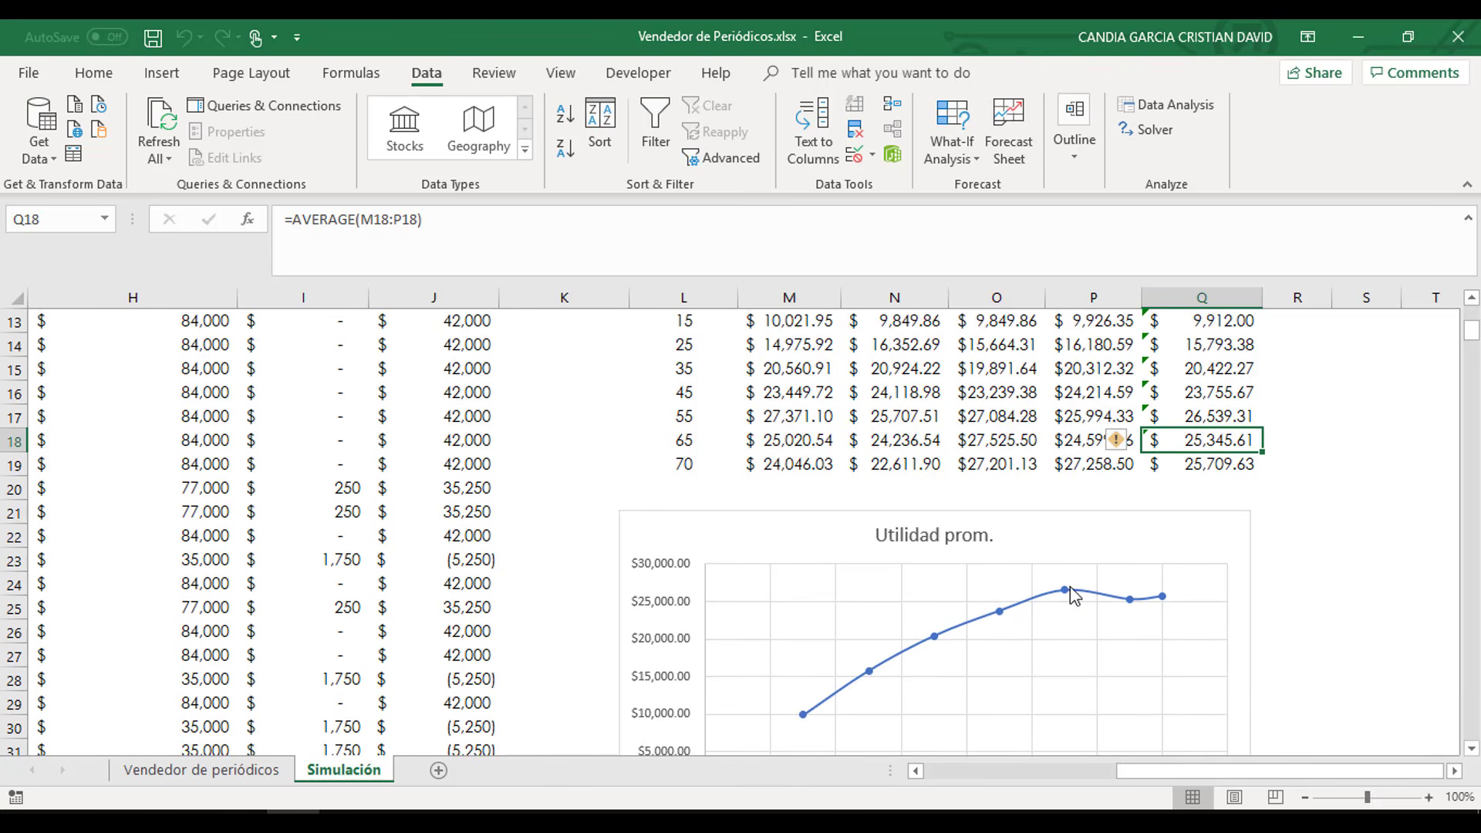
scroll(1180, 644, "down", 2)
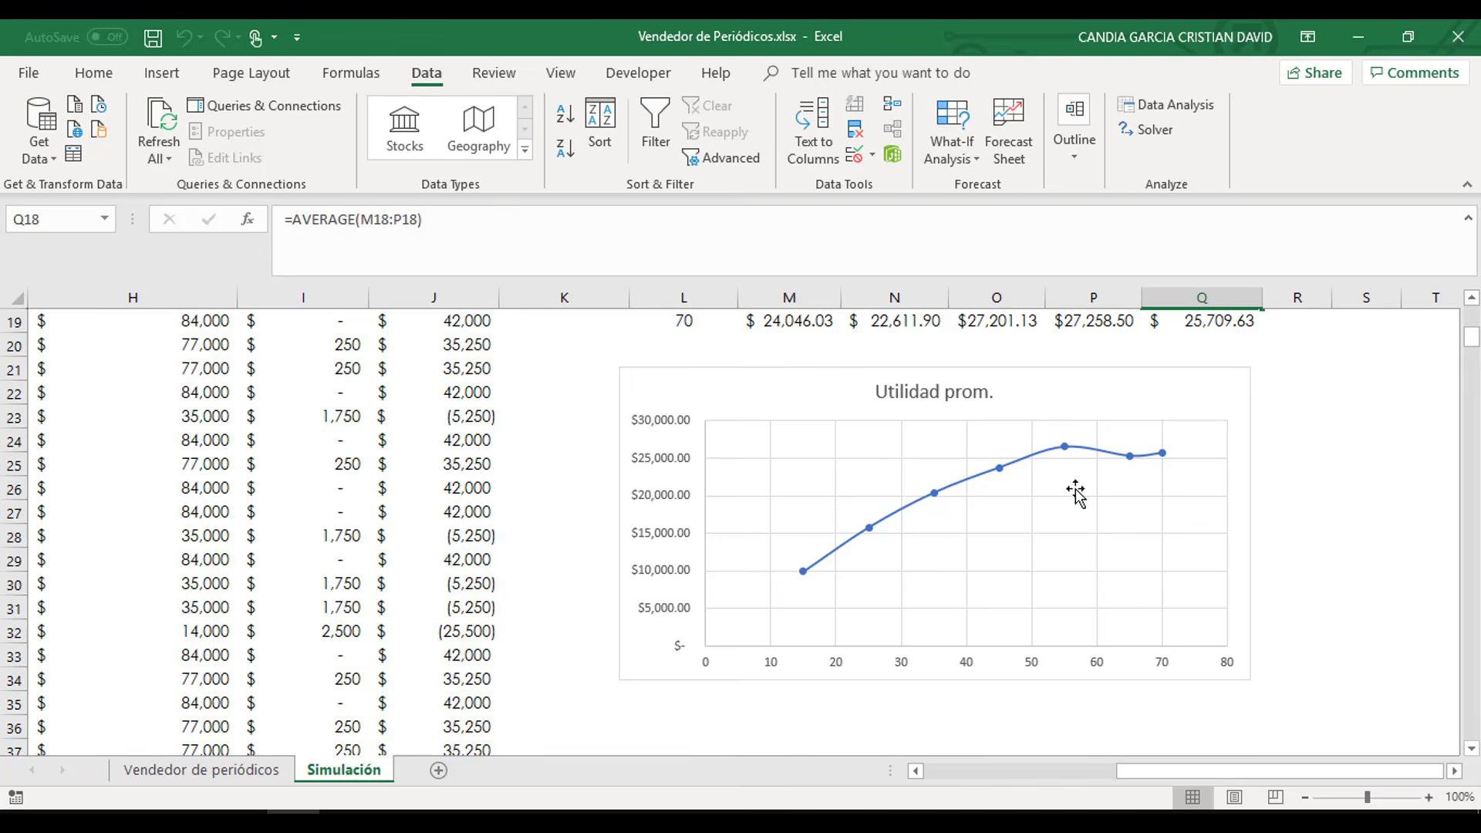
scroll(1234, 509, "up", 3)
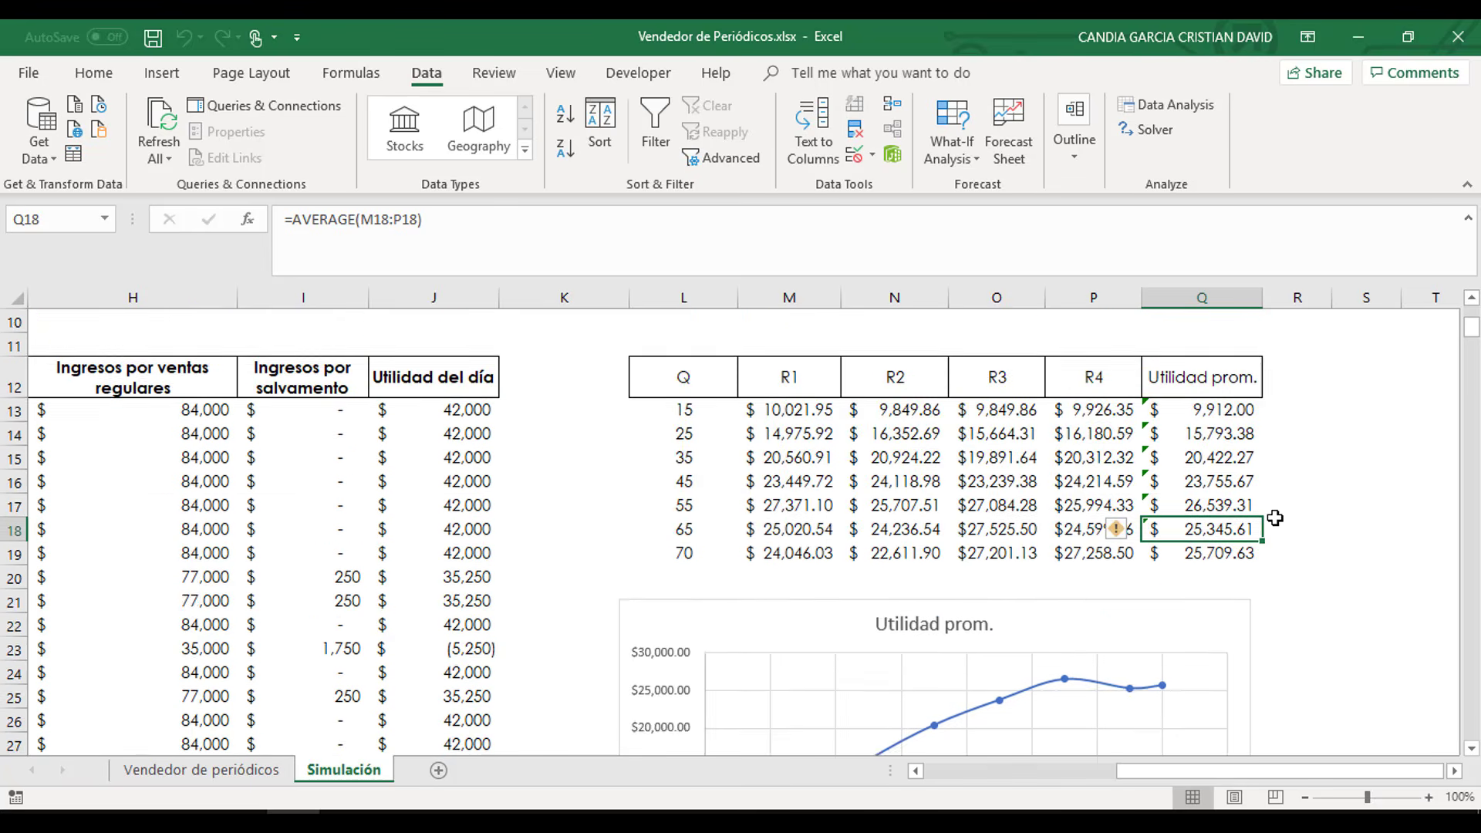
scroll(1274, 517, "up", 2)
- Check the Utilidad promedio formula in I7 and compare the Solver result with the Utilidad prom. column of the Q table
left_click(303, 370)
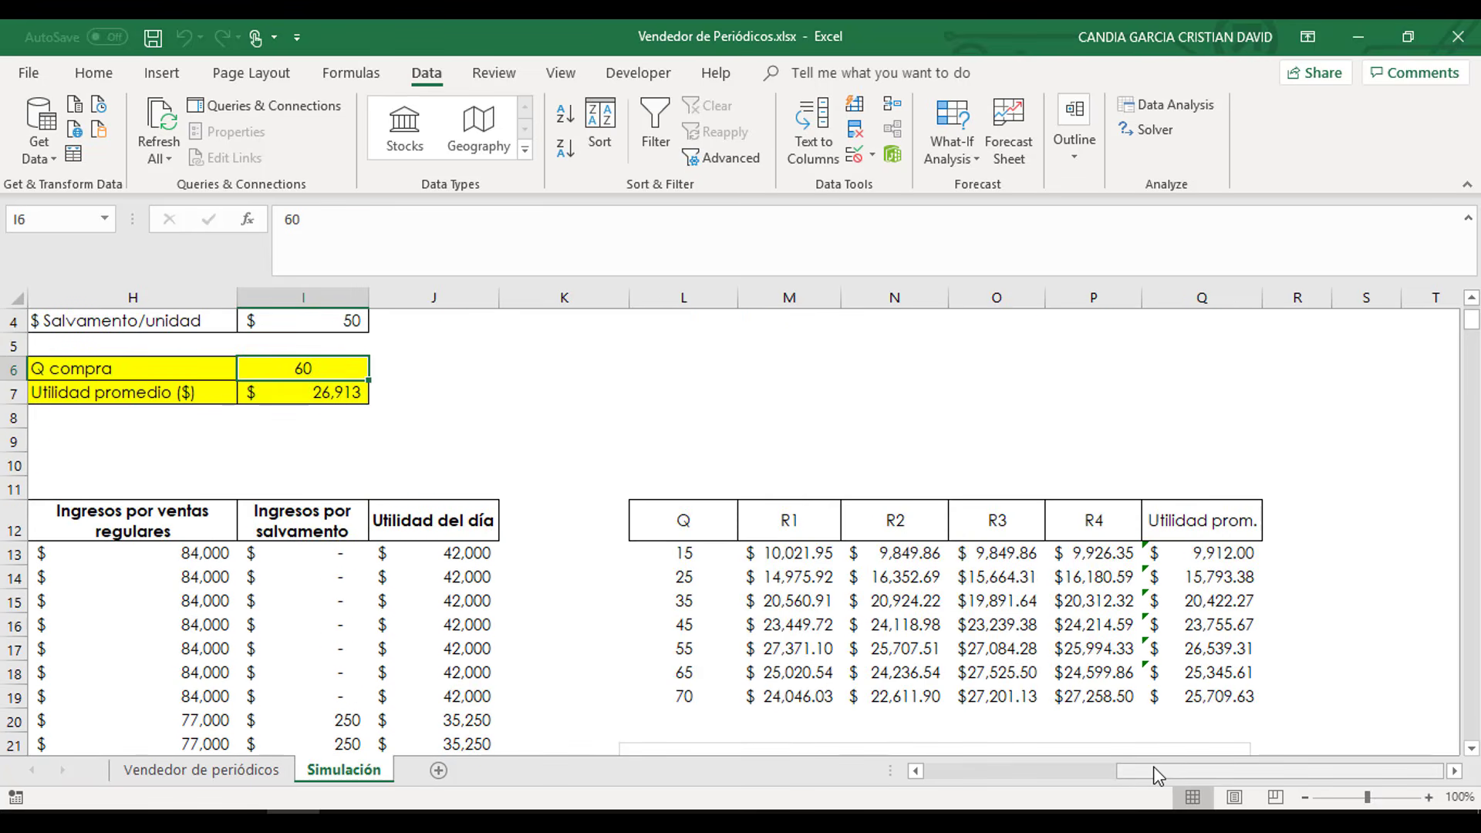
left_click_drag(1154, 771, 961, 771)
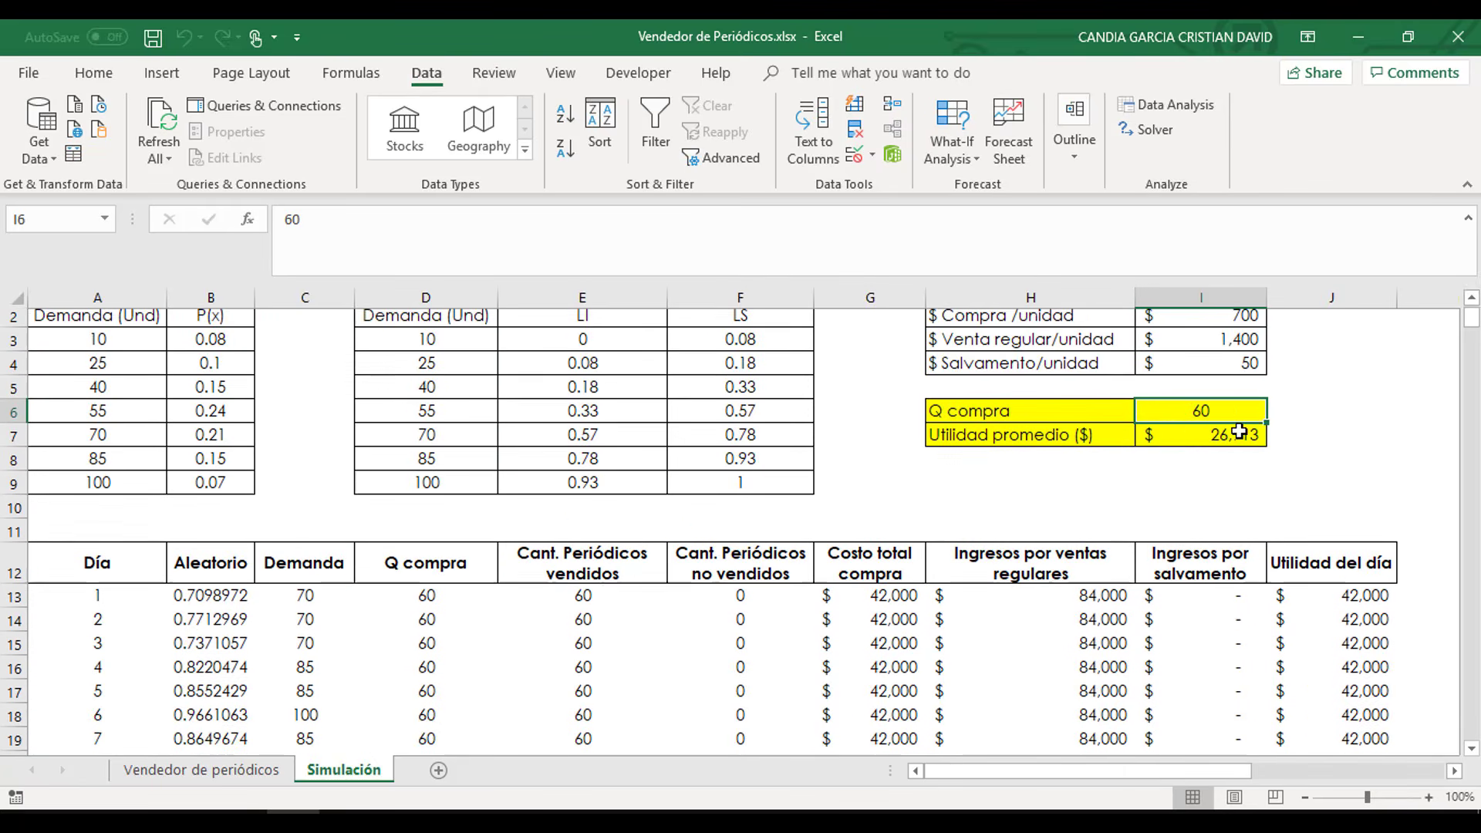
scroll(1238, 432, "up", 1)
left_click(1174, 465)
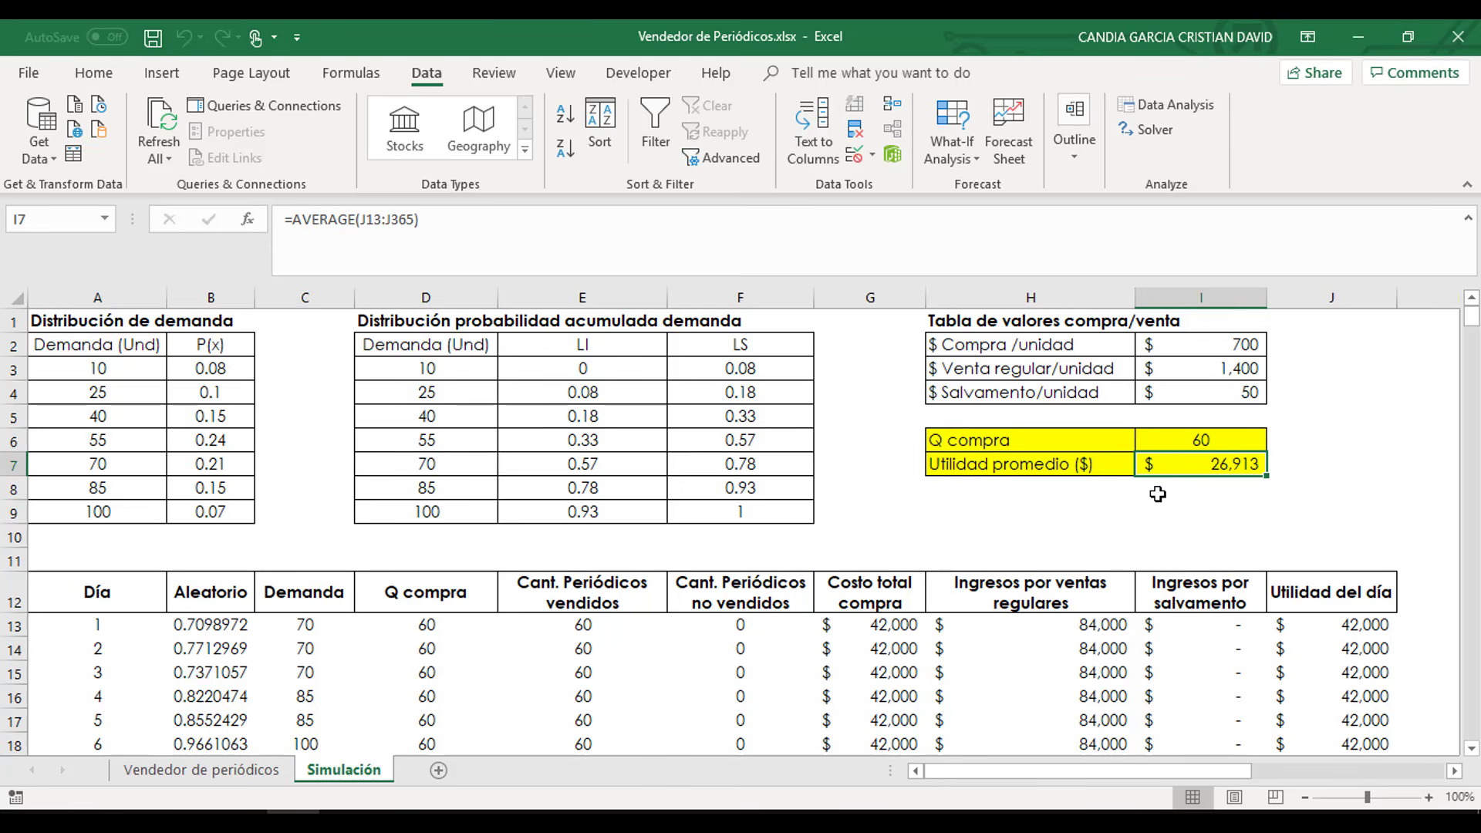
double_click(1216, 465)
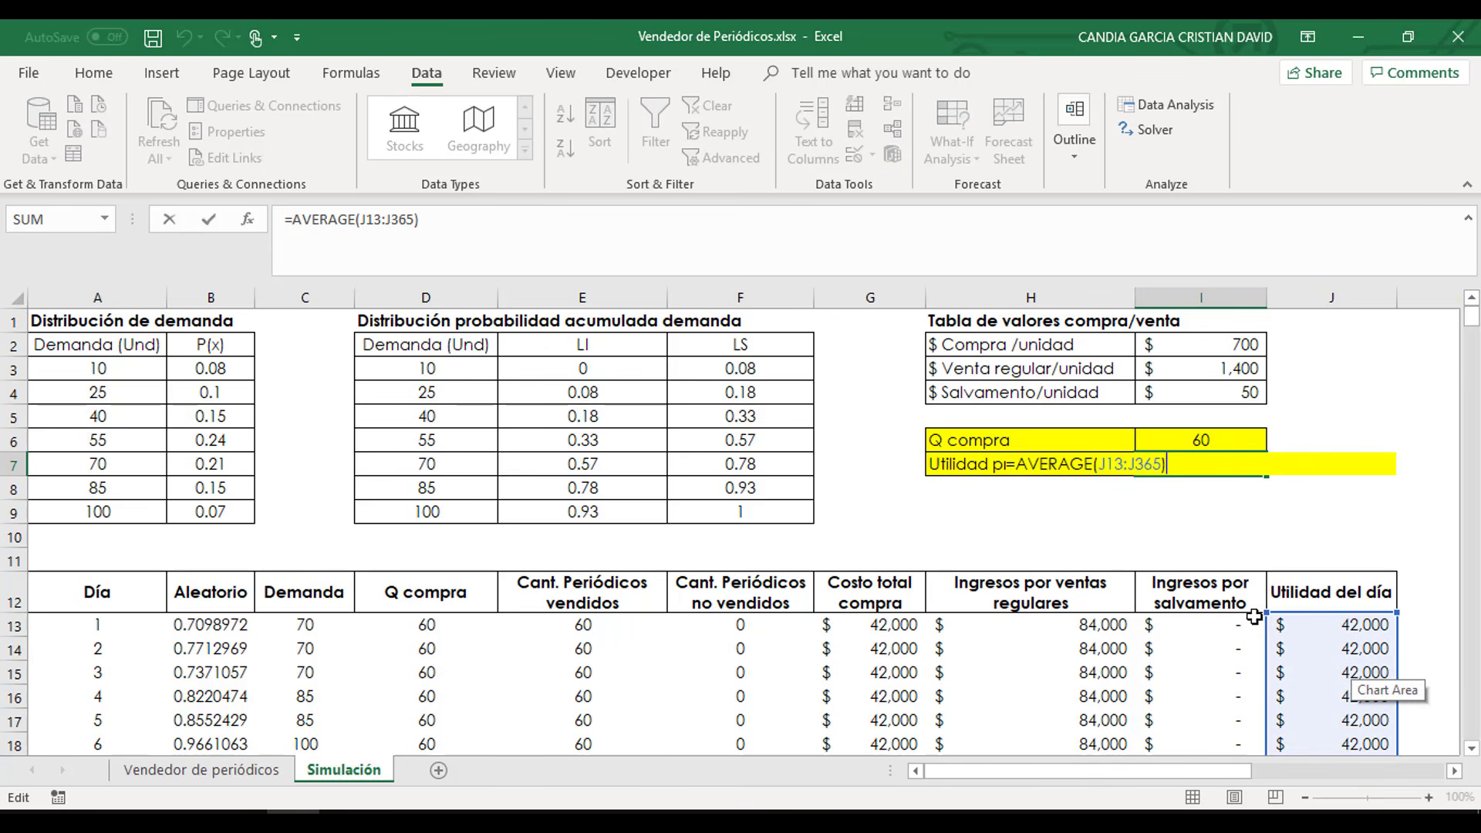
left_click_drag(1214, 769, 1376, 765)
key("Return")
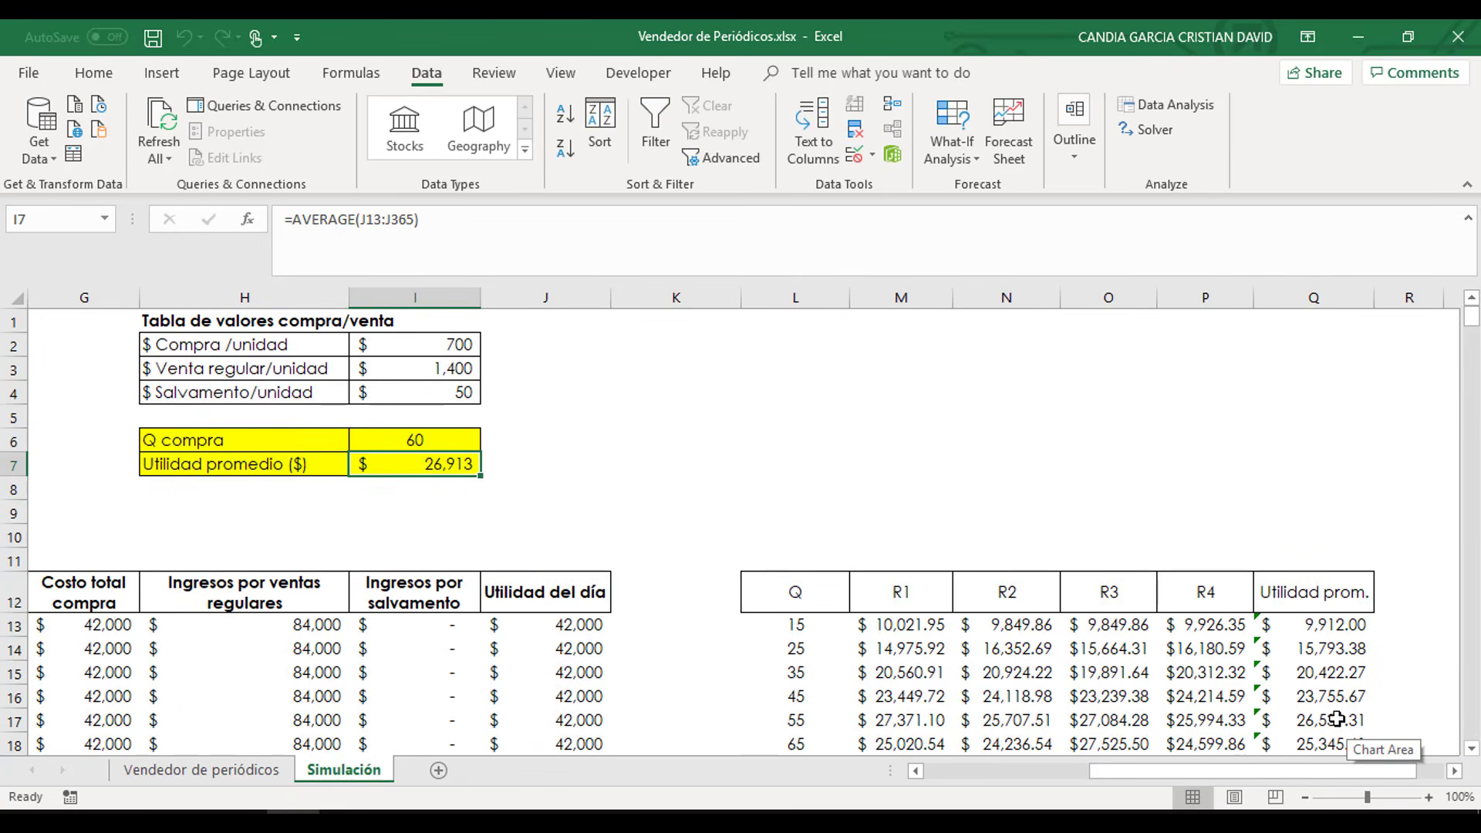
left_click_drag(1316, 621, 1367, 768)
left_click(432, 444)
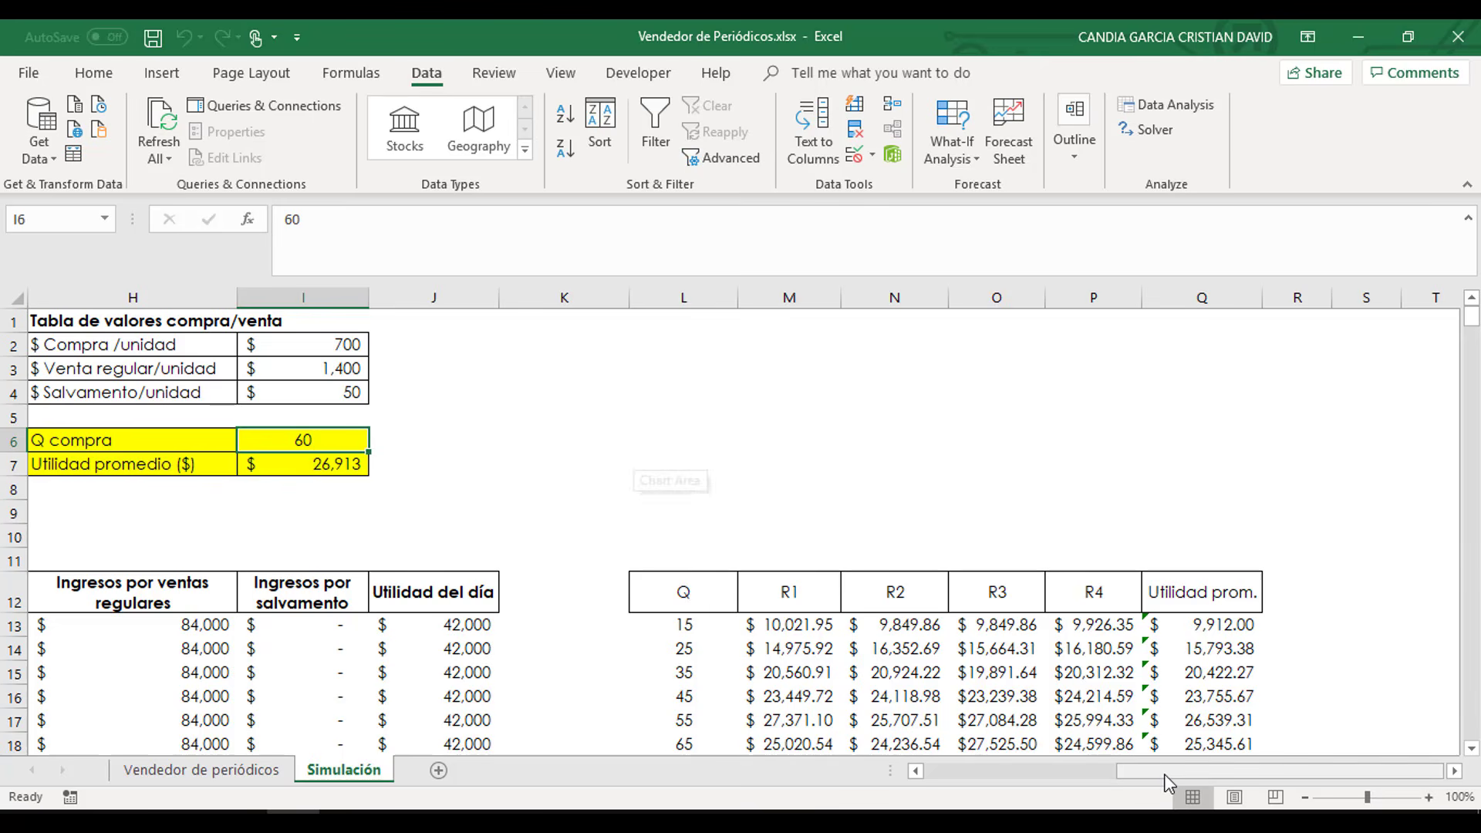
left_click_drag(1164, 774, 910, 767)
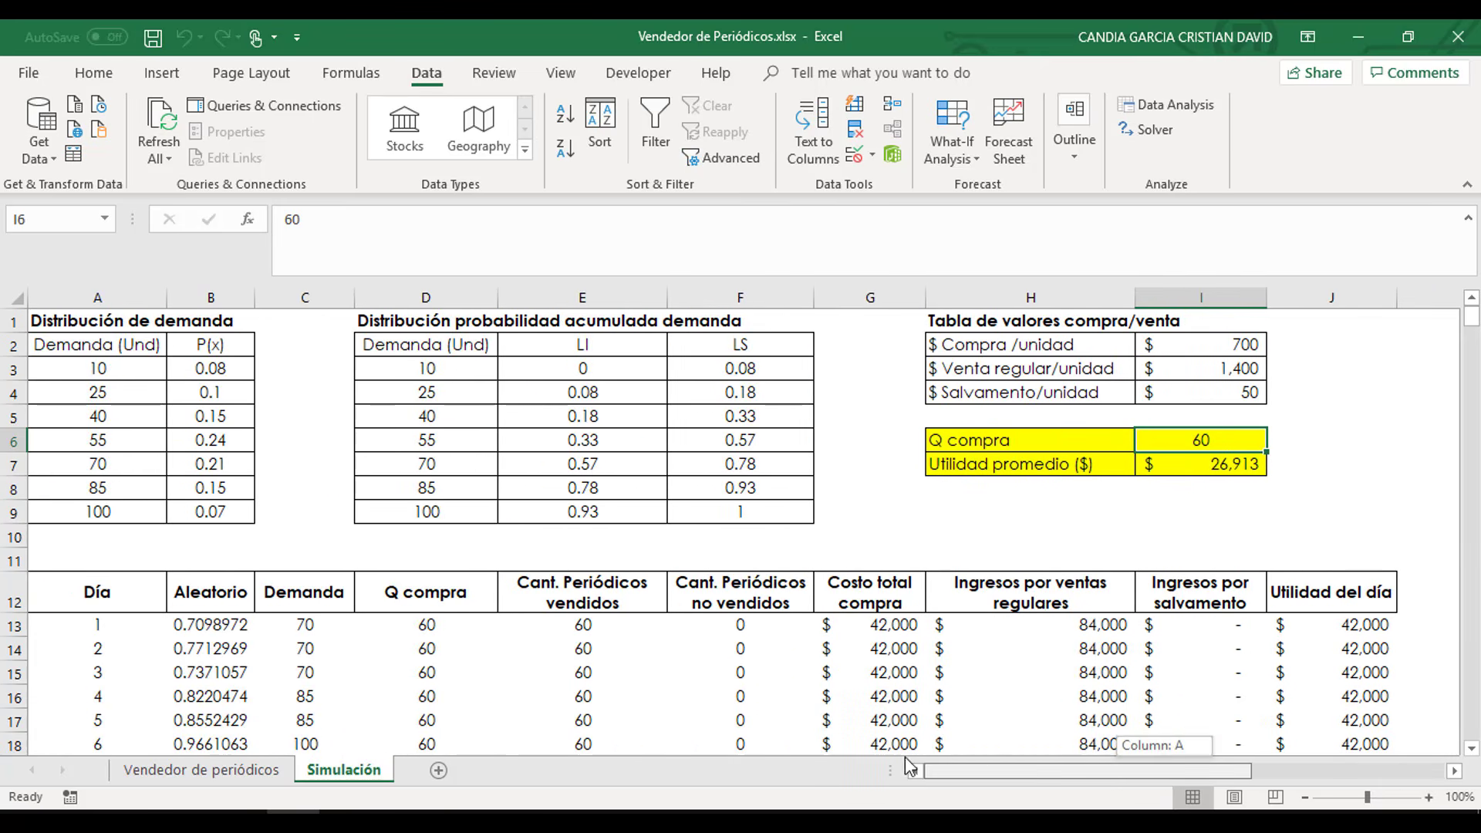
- Select Q compra in I6 once more, and switch to the Vendedor de periódicos sheet to review the problem question
left_click(1013, 492)
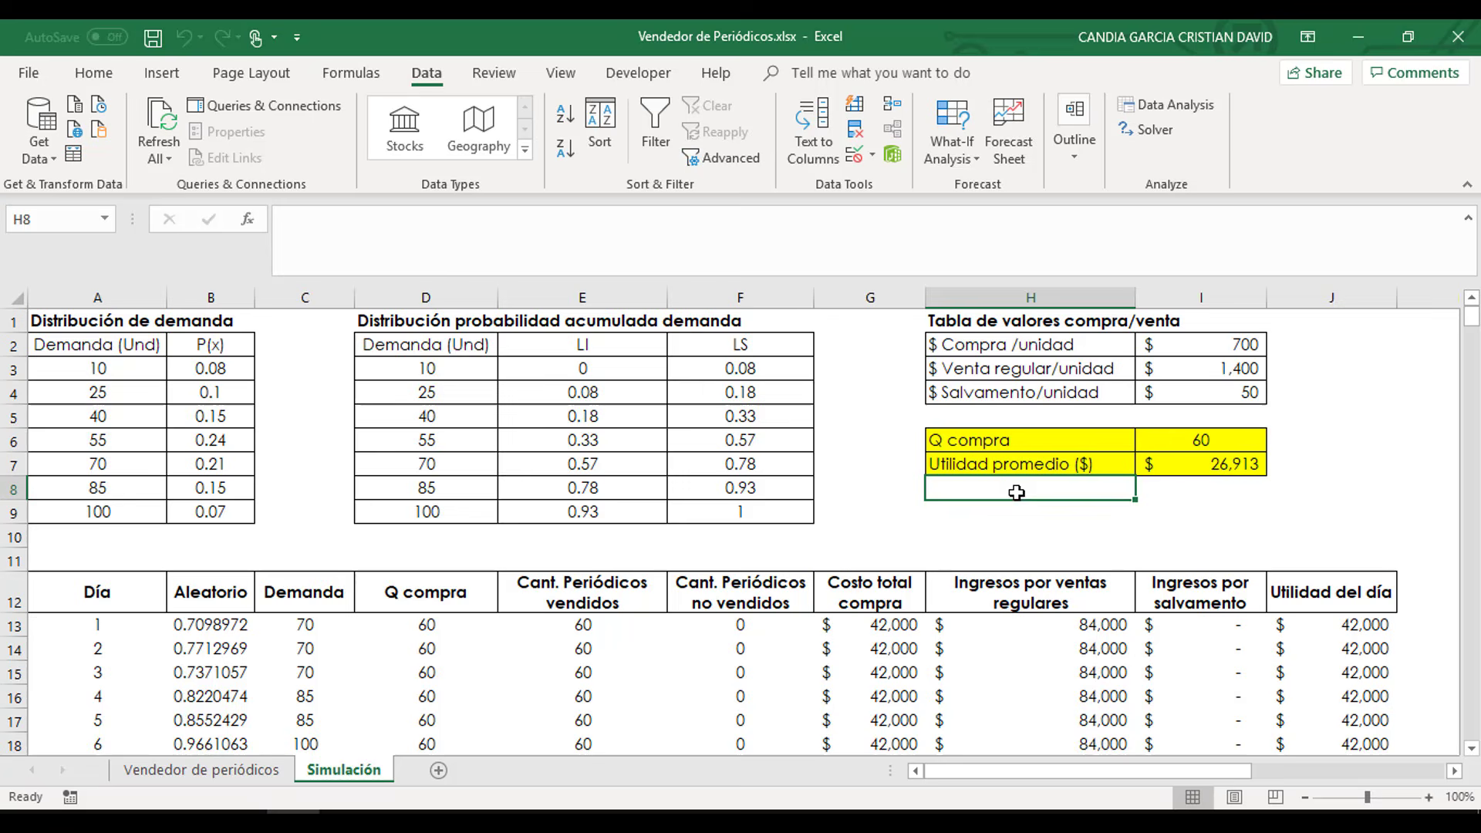
left_click(1184, 498)
left_click(1194, 436)
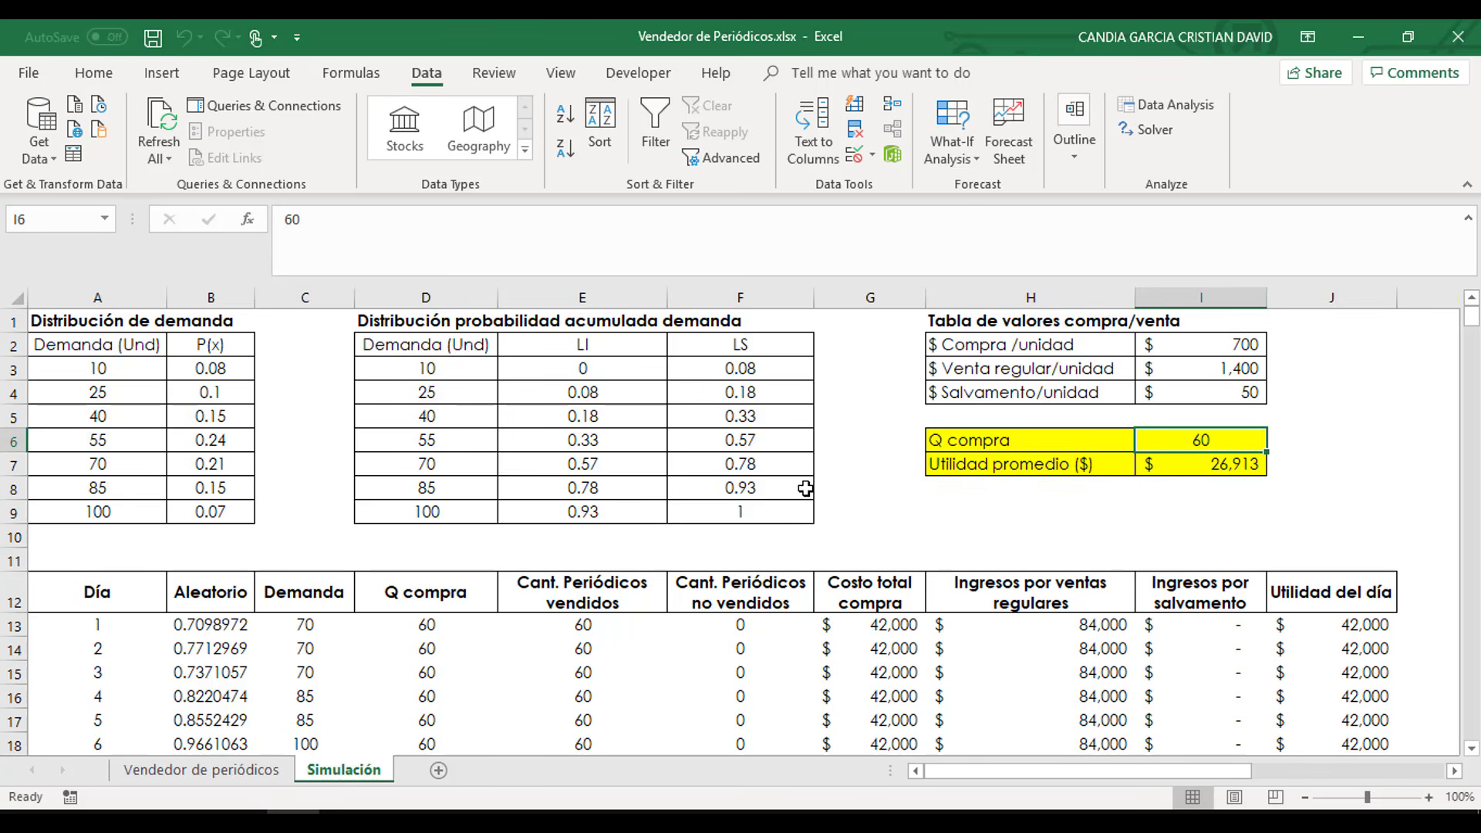
left_click(210, 770)
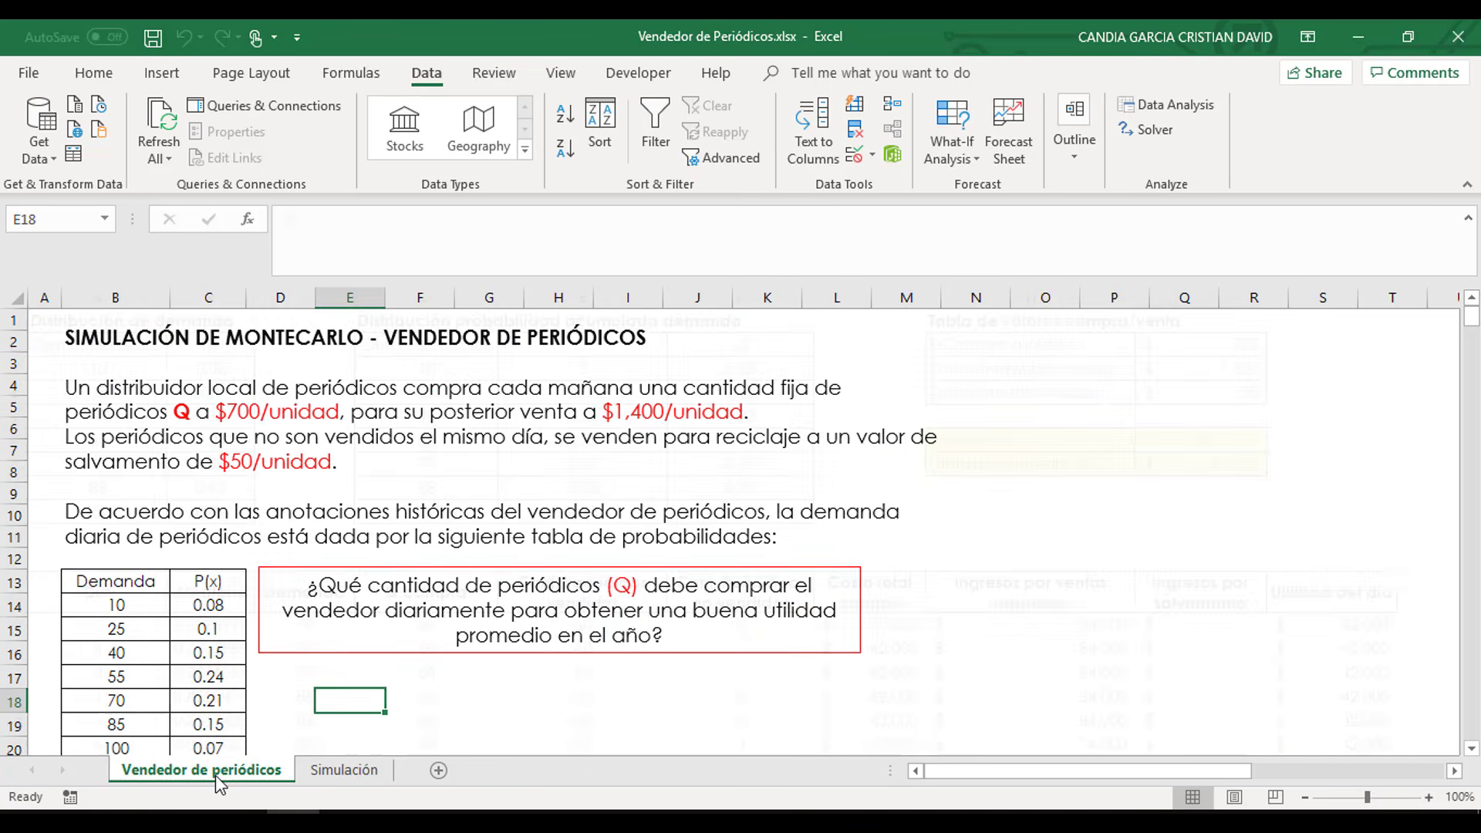